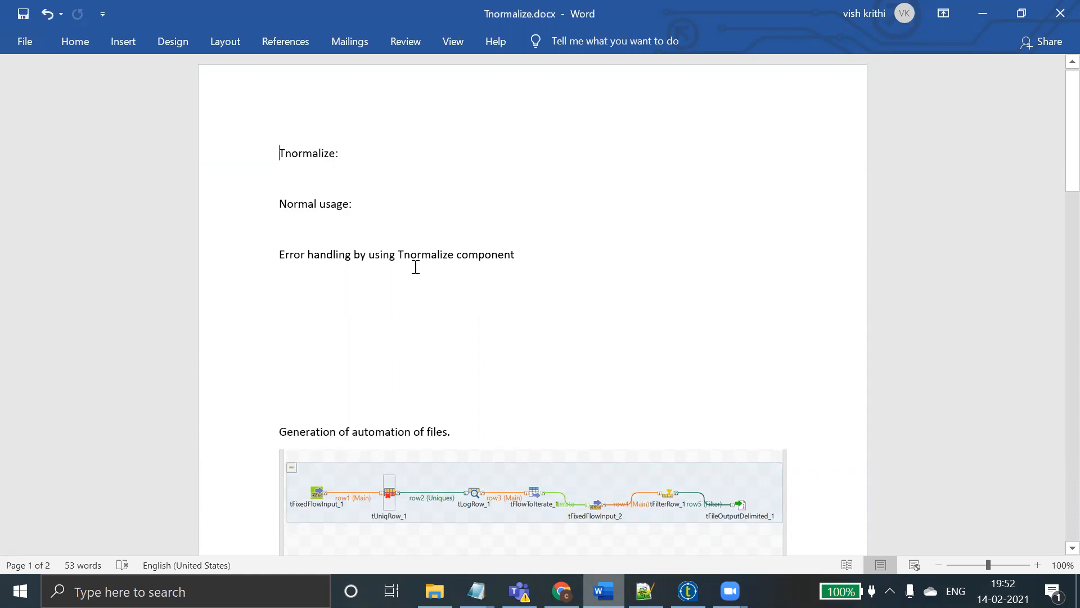
- Switch to the Talend help page in Chrome and find the Normalizing data scenario with its Setting up the Job section
left_click(561, 590)
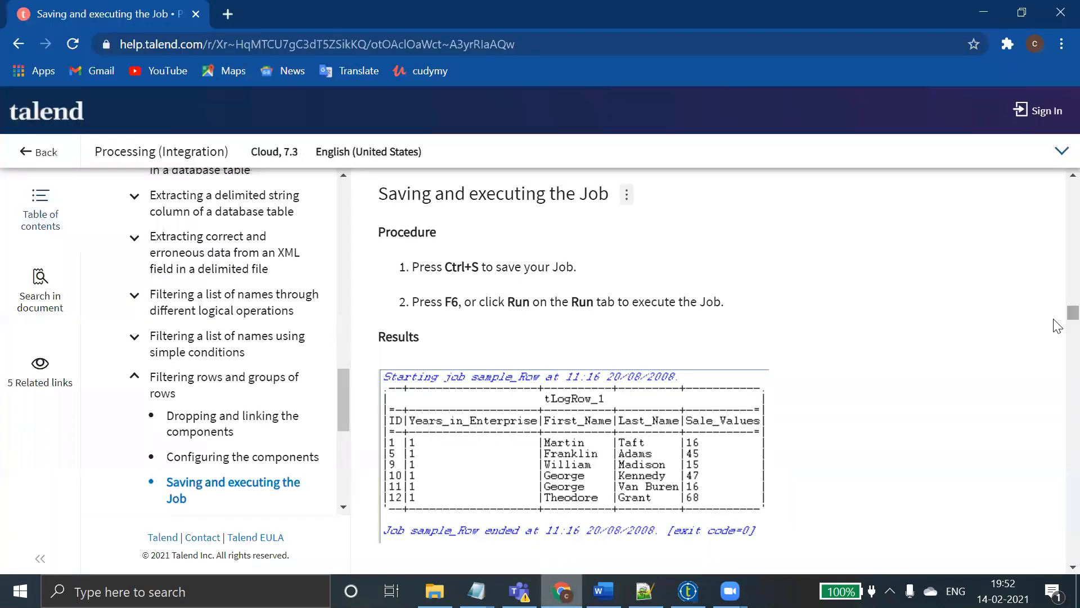
scroll(1058, 315, "up", 4)
scroll(1058, 315, "up", 10)
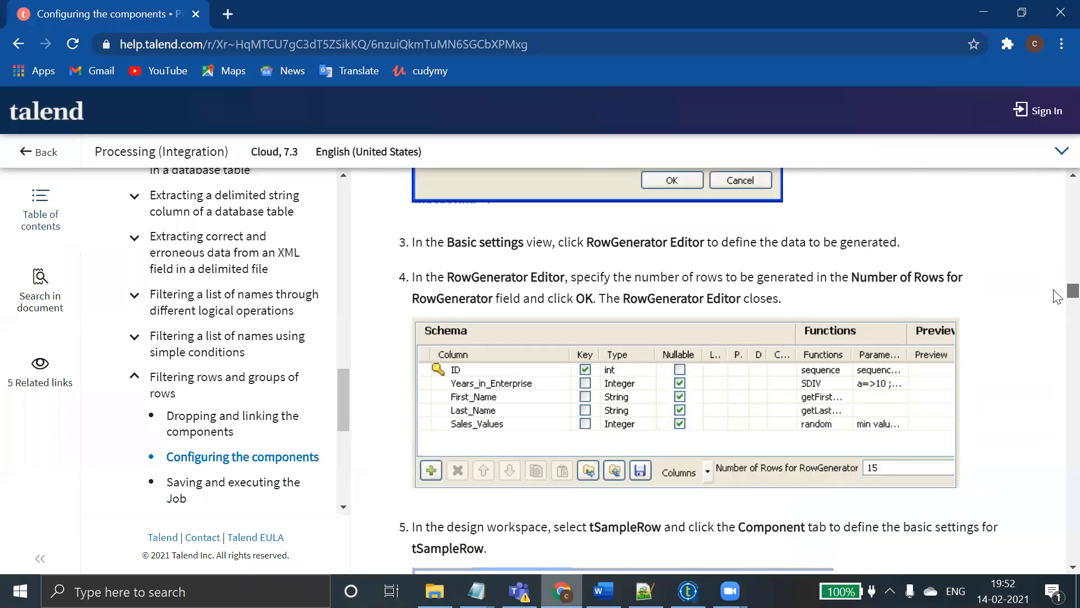
scroll(1057, 299, "up", 10)
left_click_drag(1057, 276, 1057, 395)
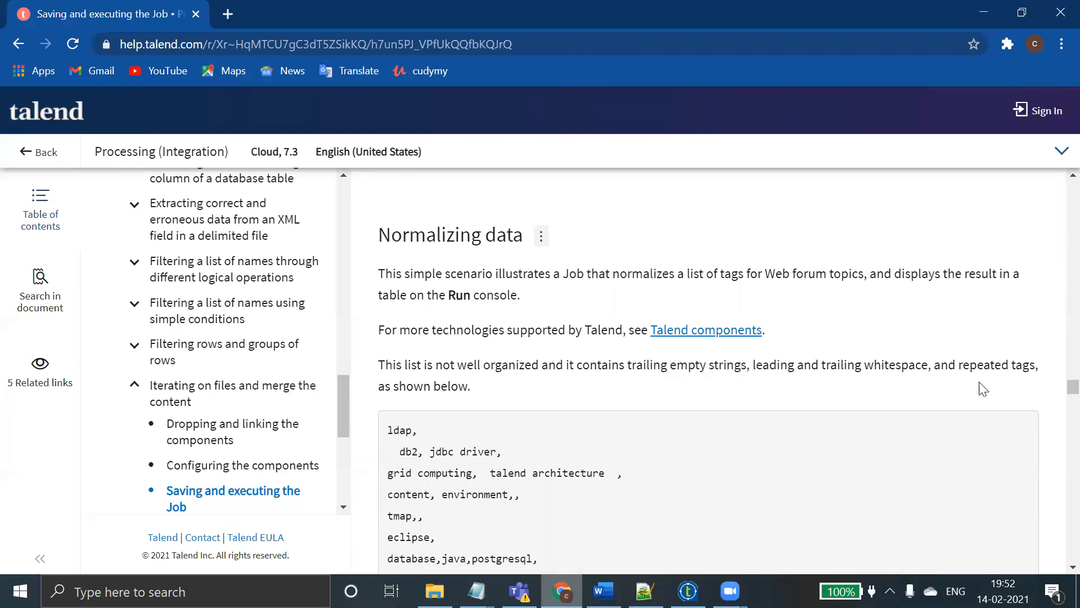
scroll(1057, 386, "up", 1)
scroll(1058, 386, "up", 6)
scroll(1058, 387, "down", 7)
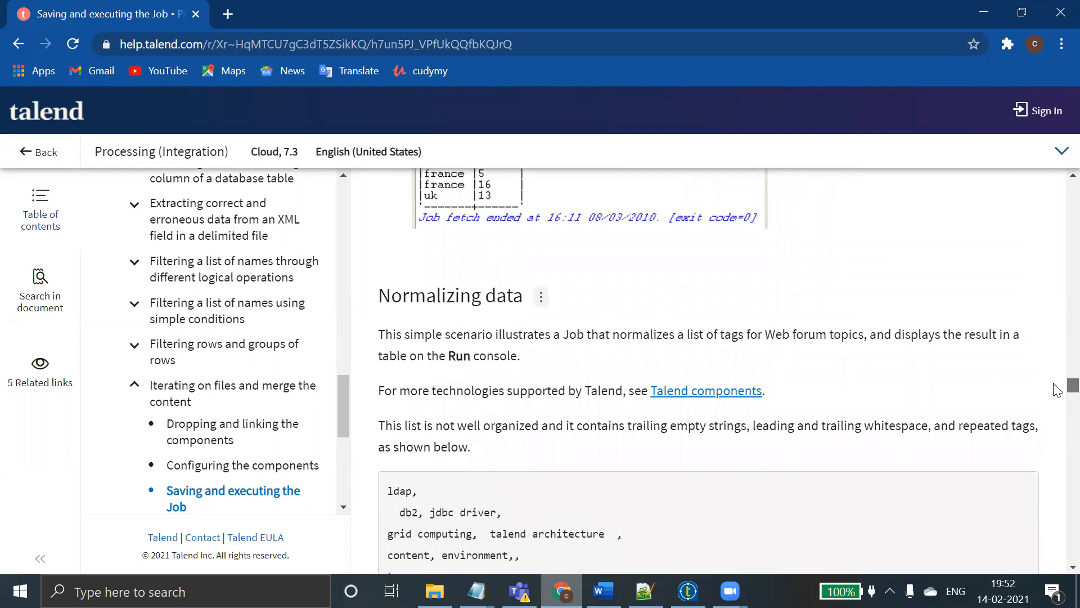
scroll(1058, 390, "down", 4)
scroll(1057, 396, "down", 8)
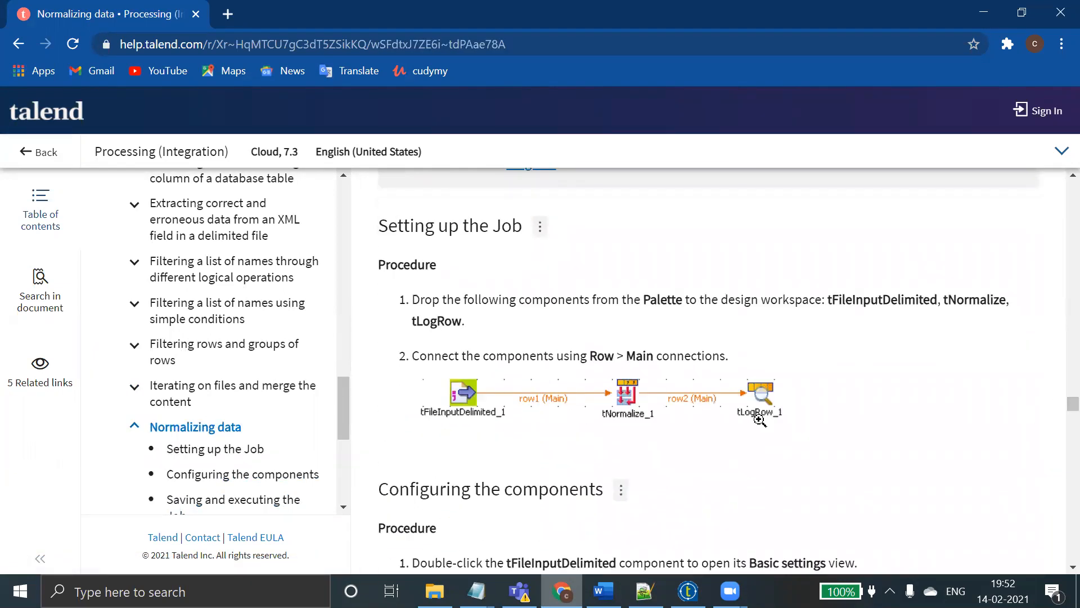
- Examine the scenario's job diagram and the documented settings of the tFileInputDelimited and tNormalize components
left_click(531, 415)
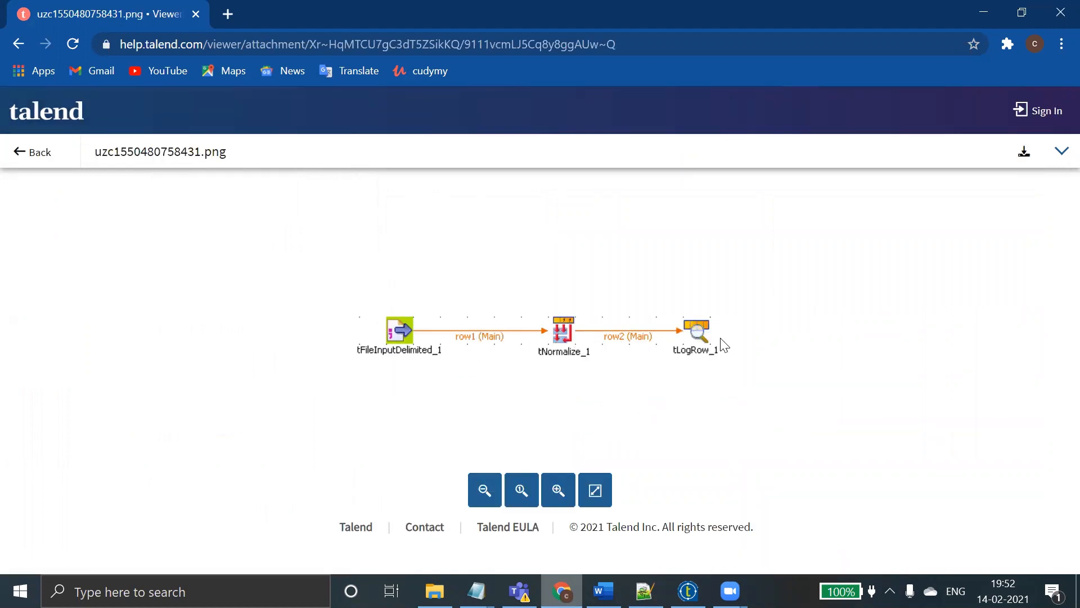
left_click(33, 160)
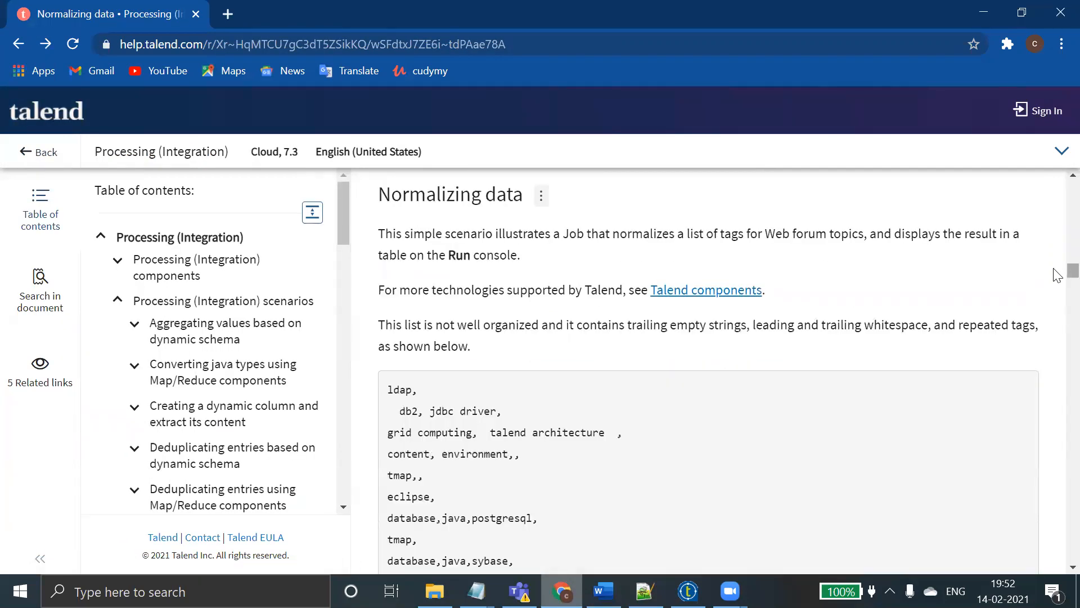
scroll(1057, 282, "down", 3)
scroll(1057, 284, "down", 12)
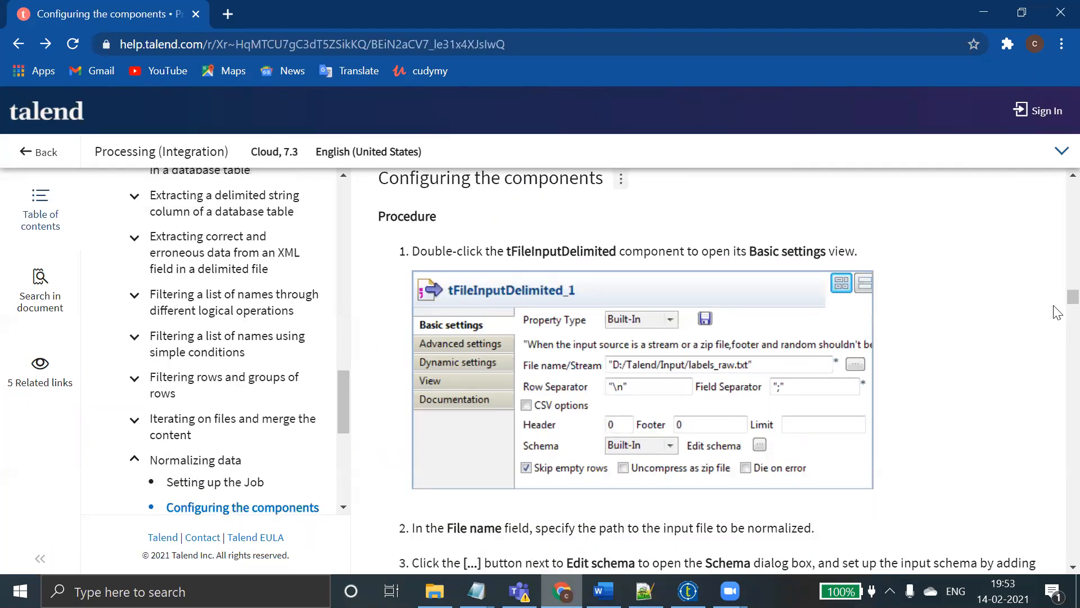
scroll(1057, 308, "down", 3)
scroll(1057, 309, "down", 2)
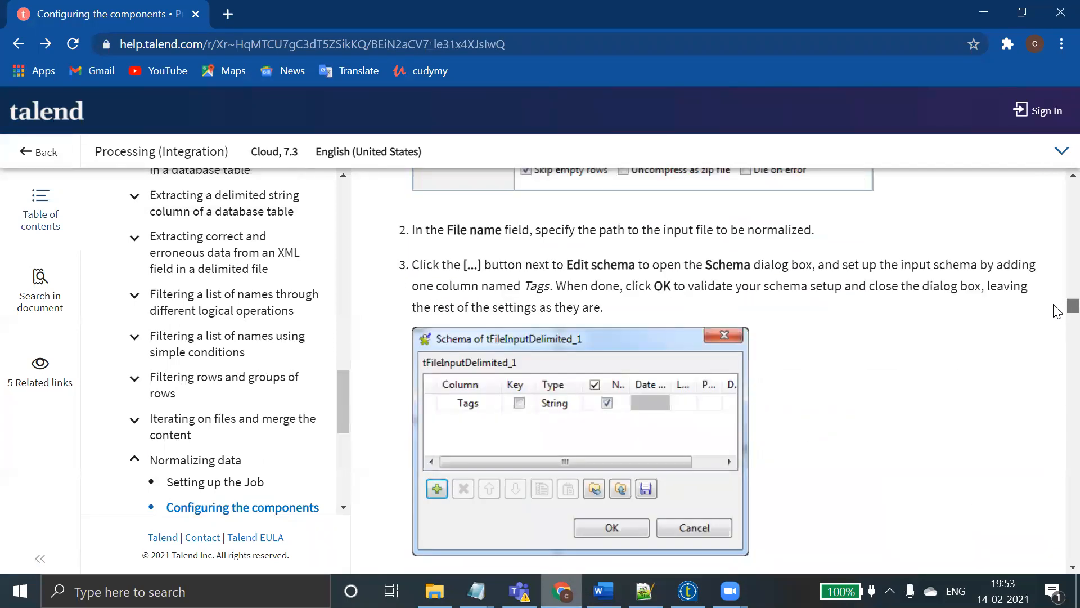
scroll(1057, 311, "down", 6)
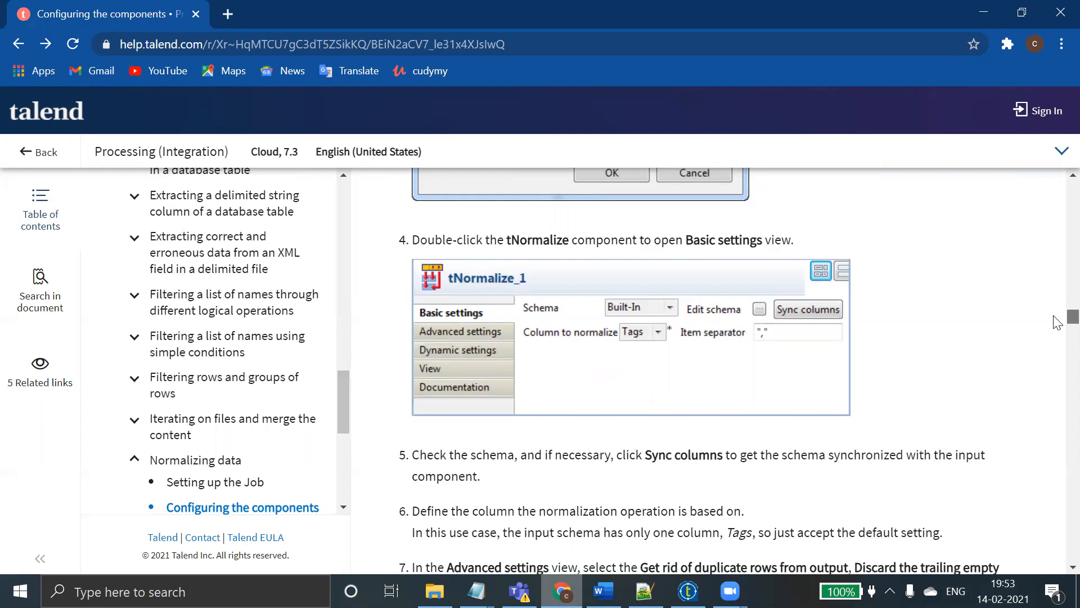
- Copy the whole sample tag list from the Normalizing data section, from "ldap," to "database,informix,java"
scroll(1057, 311, "up", 6)
scroll(1057, 304, "up", 10)
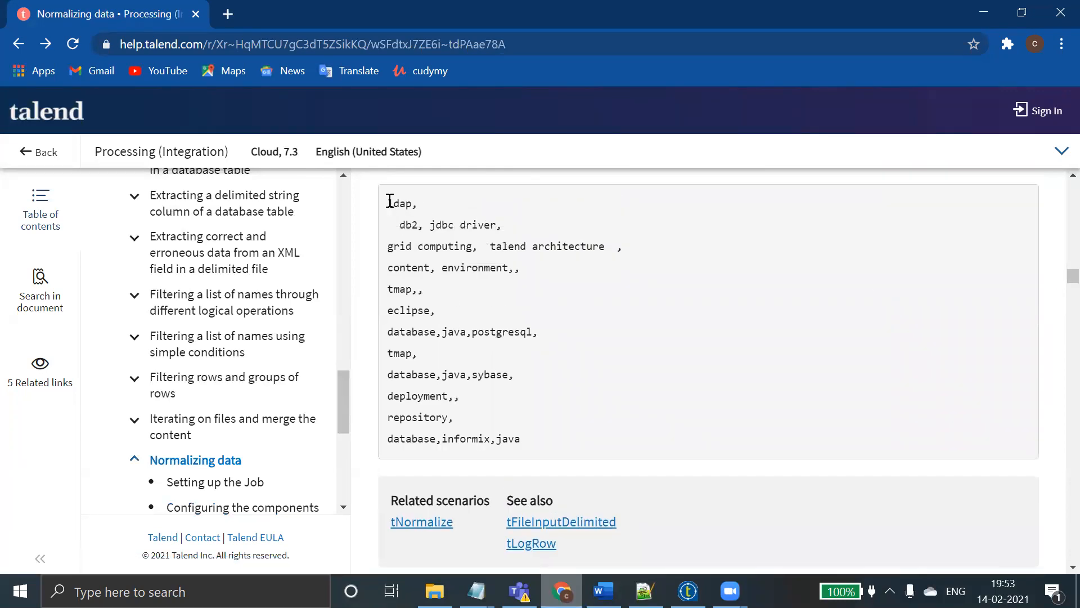
left_click_drag(389, 202, 562, 458)
key("ctrl+c")
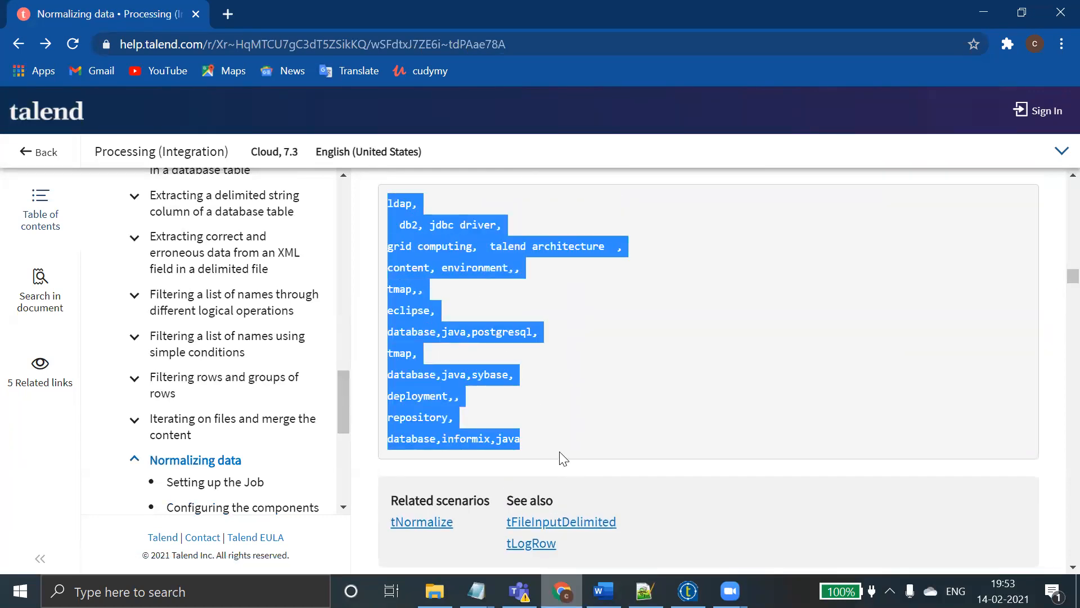
- Switch to Talend Open Studio and create a folder labelled scenarios_jobs under Job Designs
left_click(688, 591)
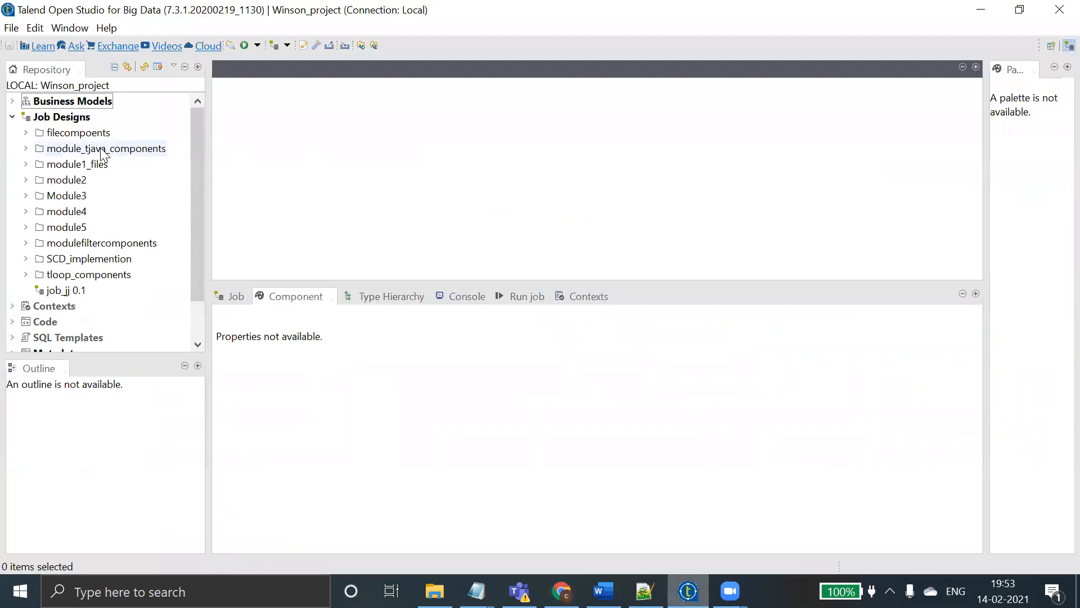
left_click(61, 119)
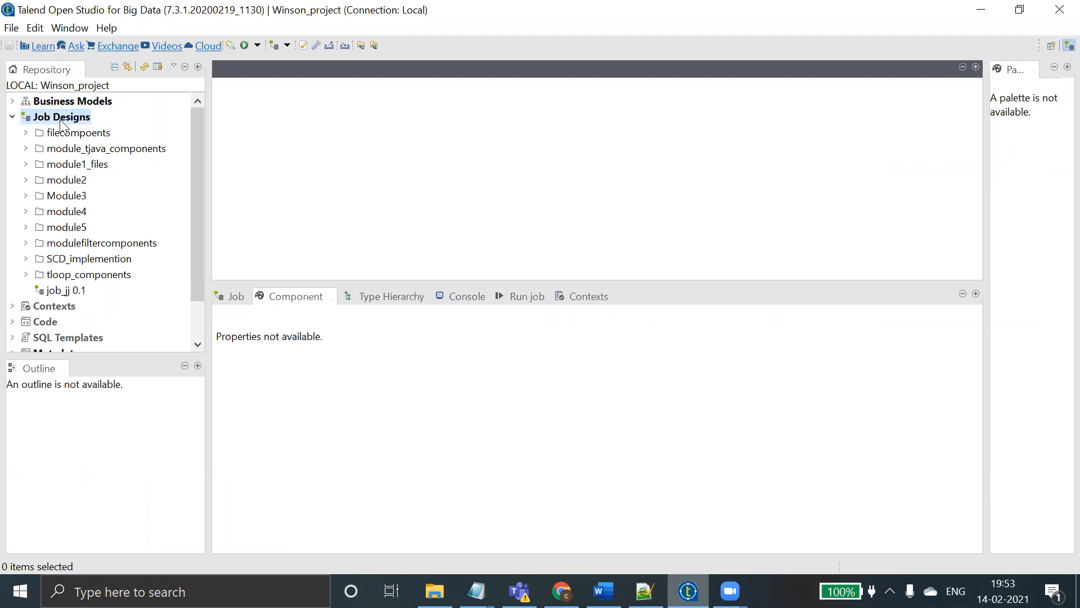
right_click(60, 119)
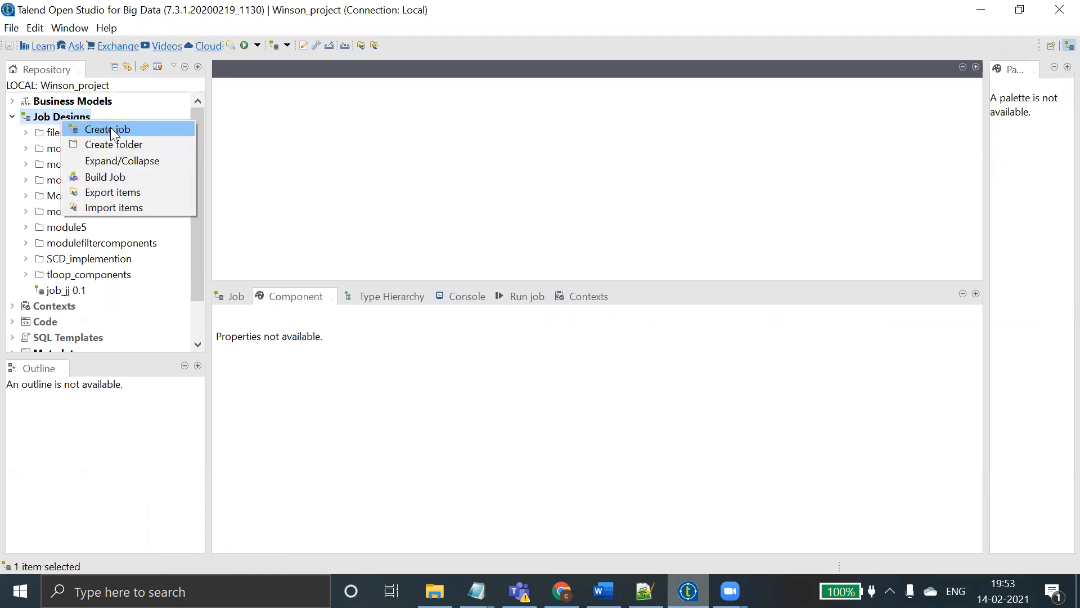
left_click(118, 142)
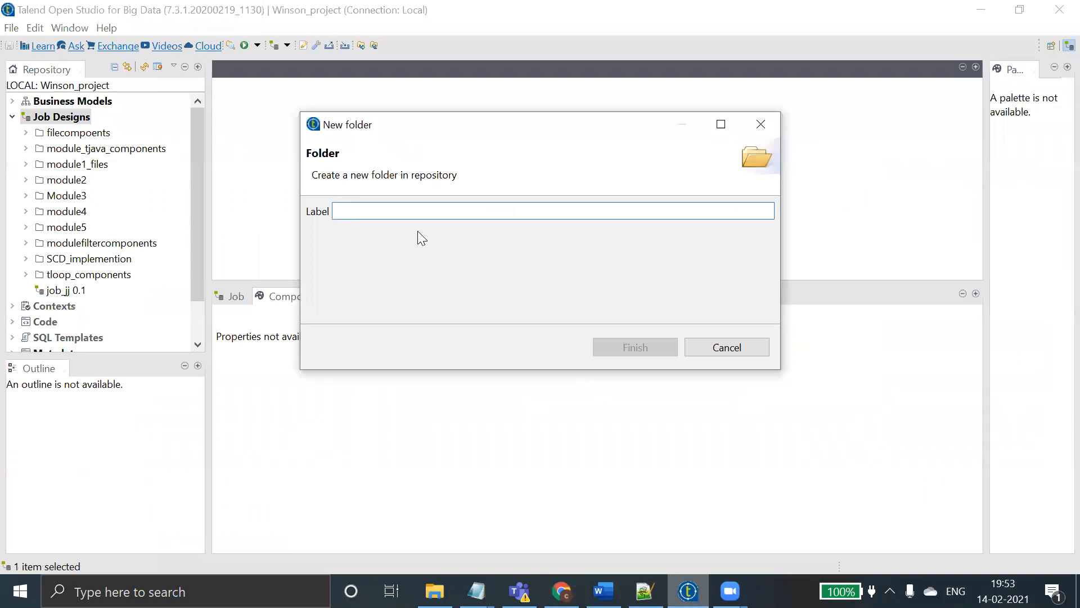
type("scenario")
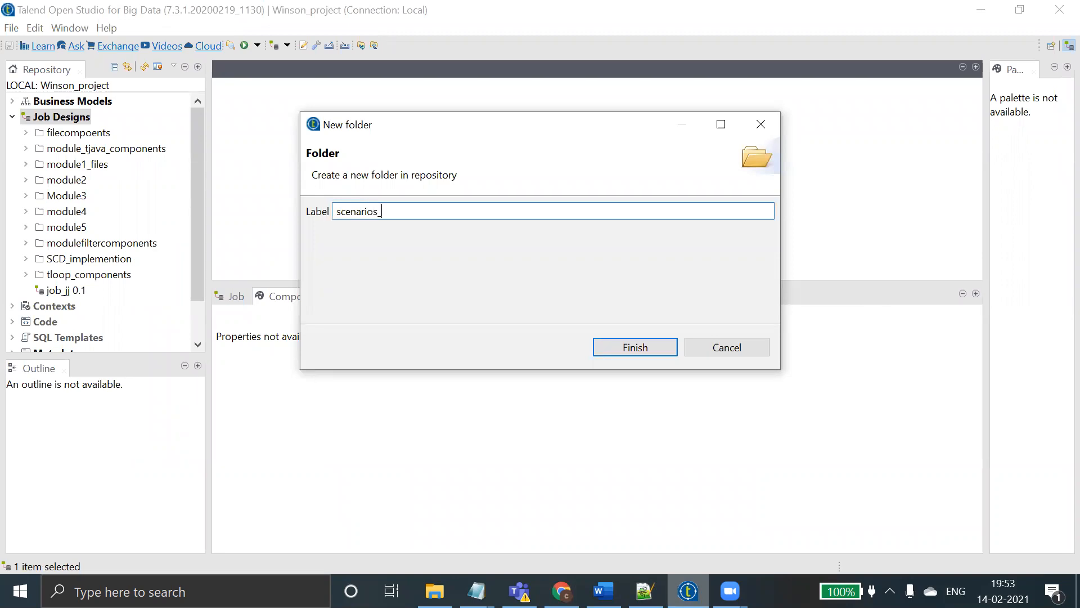
type("s_jobs")
left_click(629, 353)
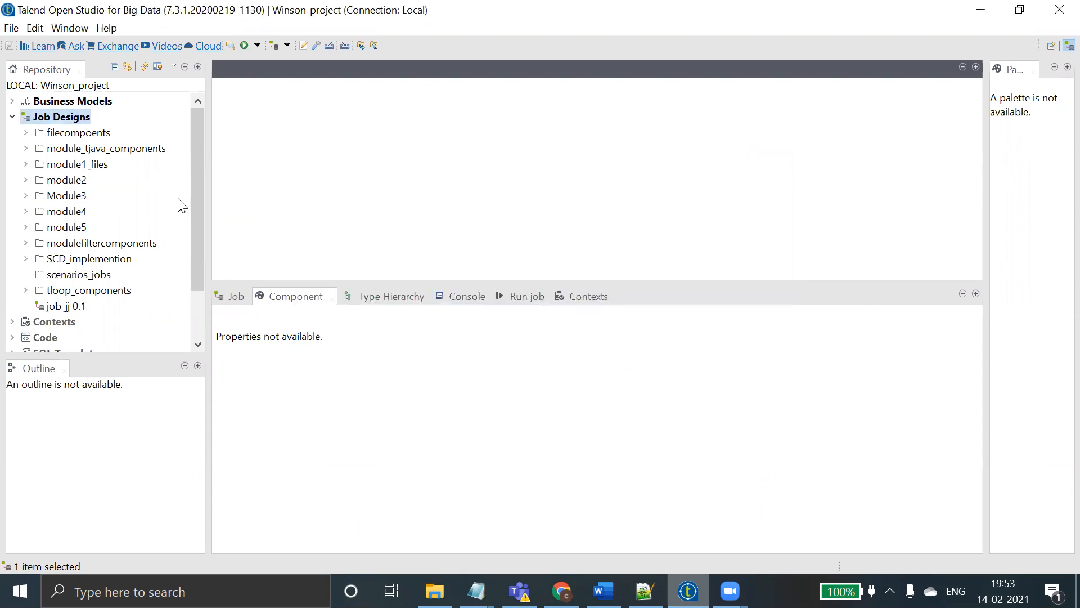
- Create a new job named job_howtousetnormalize in the scenarios_jobs folder
left_click(83, 276)
right_click(83, 276)
left_click(116, 284)
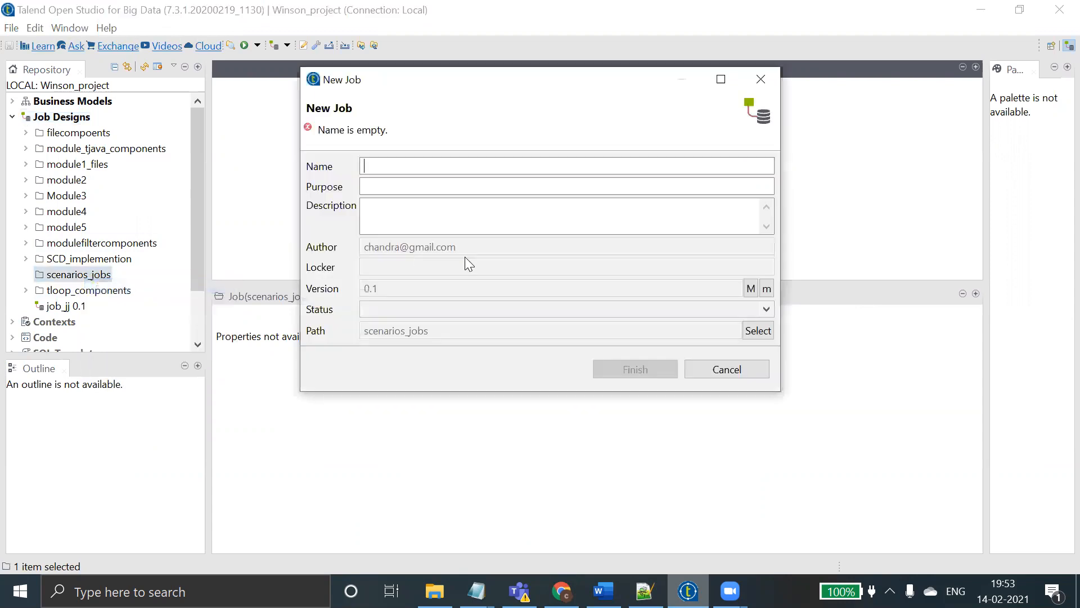
type("job_howtous")
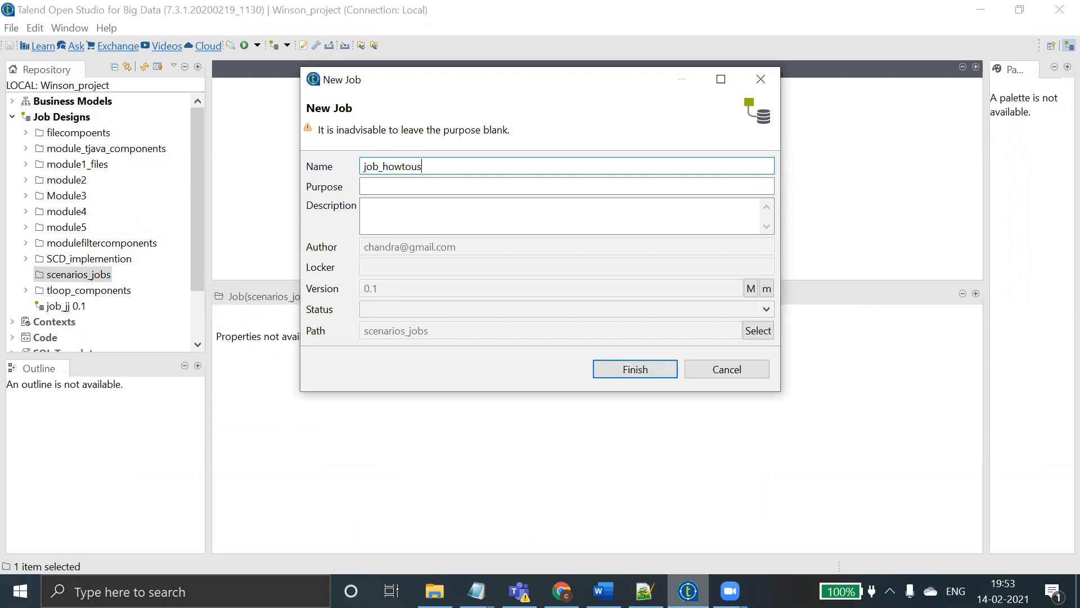
type("etnormalize")
left_click(654, 375)
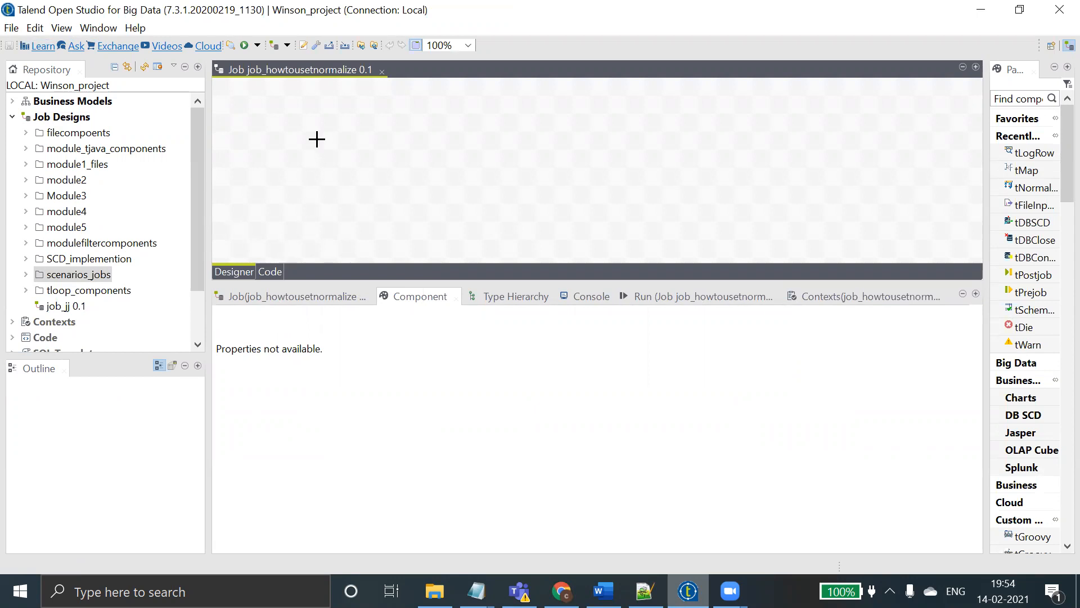
- Add a tFixedFlowInput component to the job and paste the copied tag list as its inline delimited content
type("tfi")
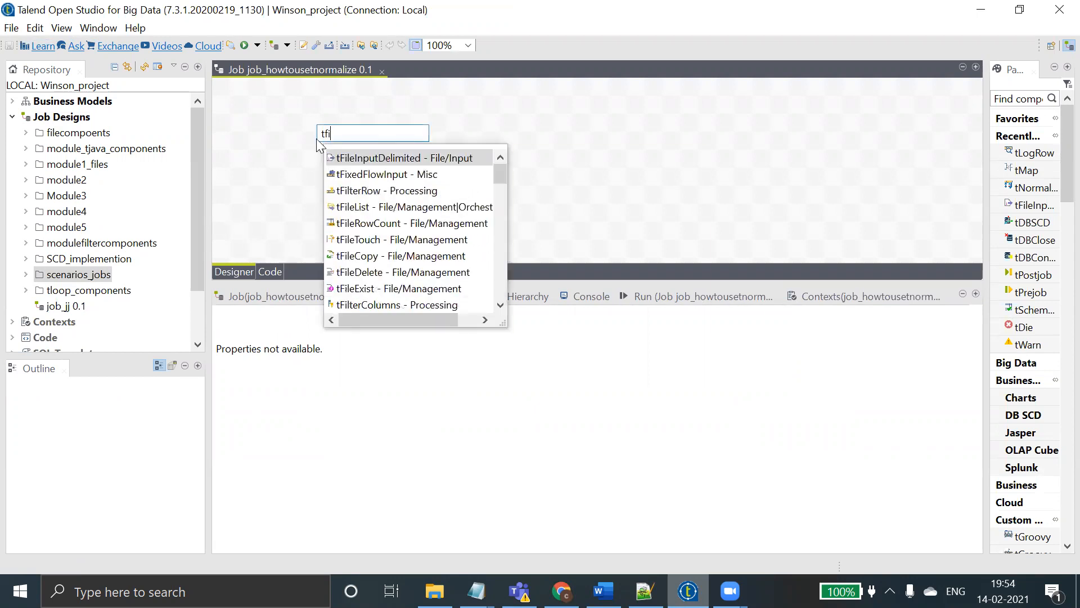
double_click(363, 175)
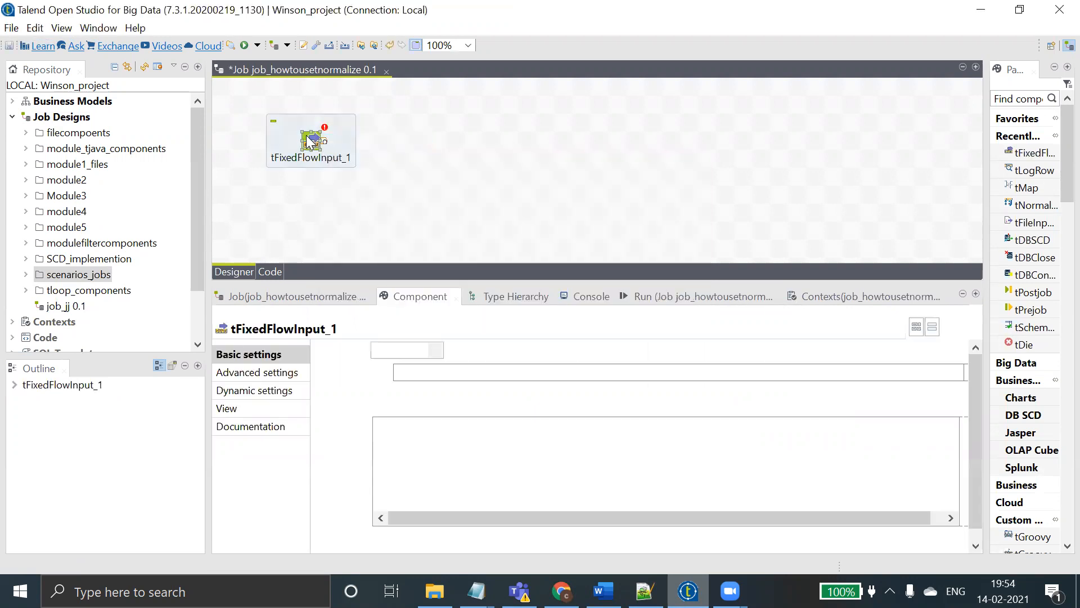
left_click_drag(665, 283, 652, 206)
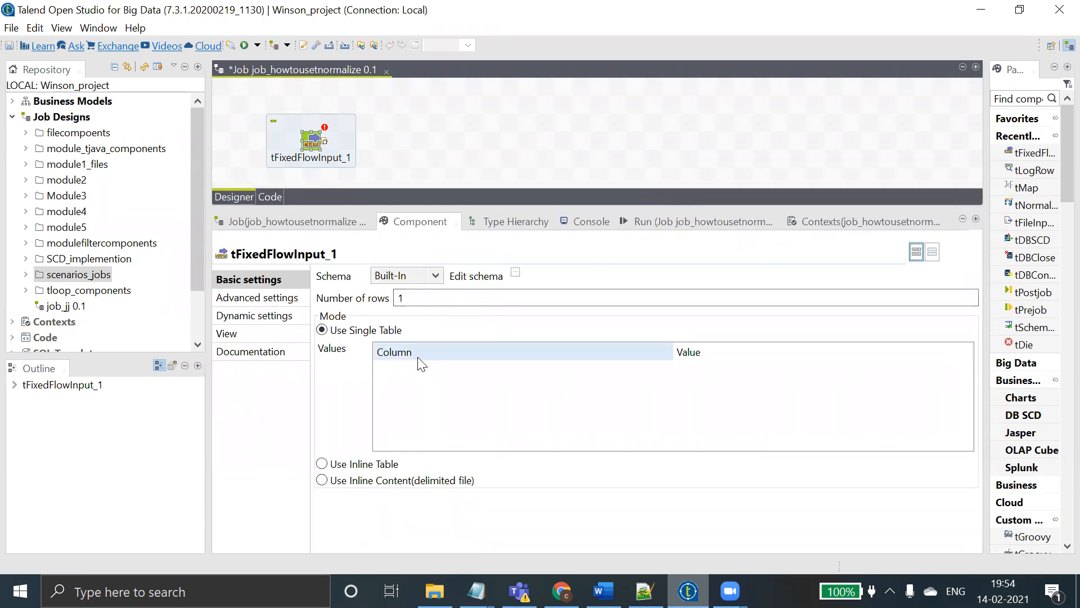
left_click(368, 484)
left_click(510, 416)
key("ctrl+v")
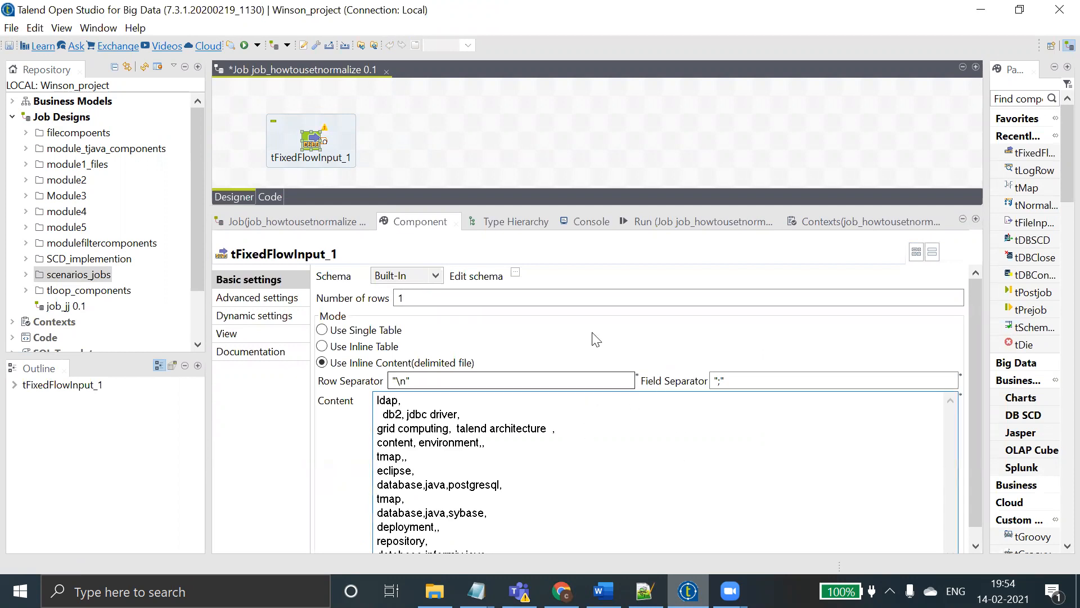
- Add one column named tags to the schema of tFixedFlowInput_1
left_click(516, 273)
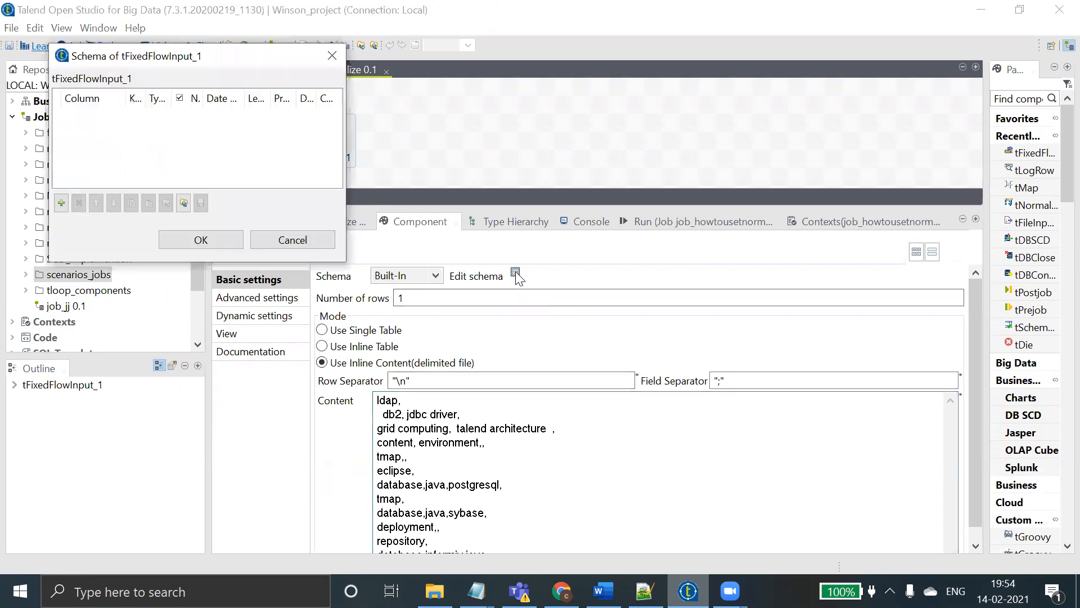
left_click(61, 201)
left_click(92, 115)
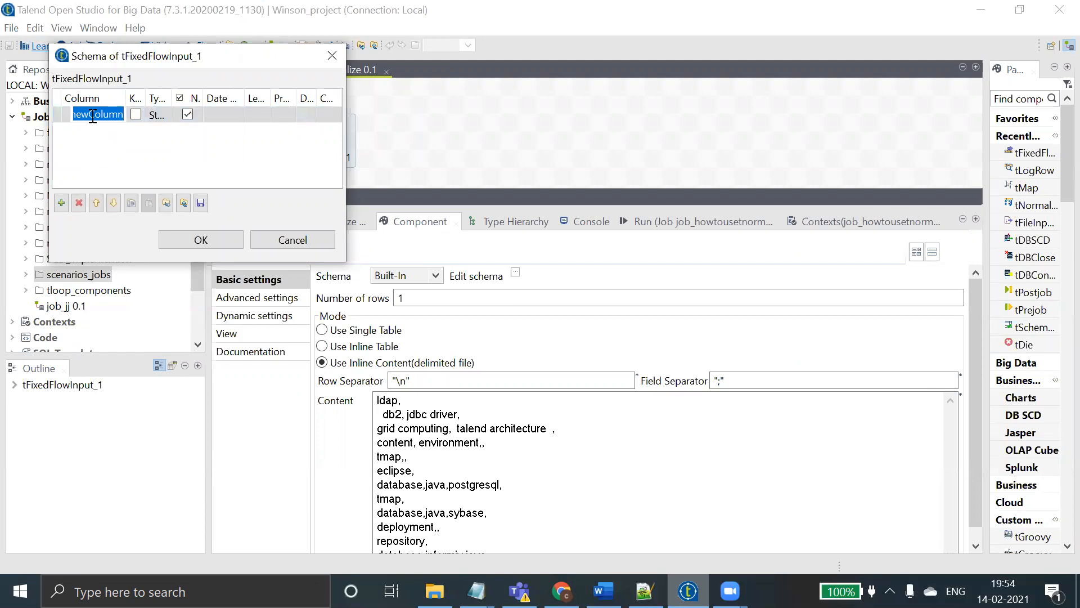
type("tags")
left_click(200, 240)
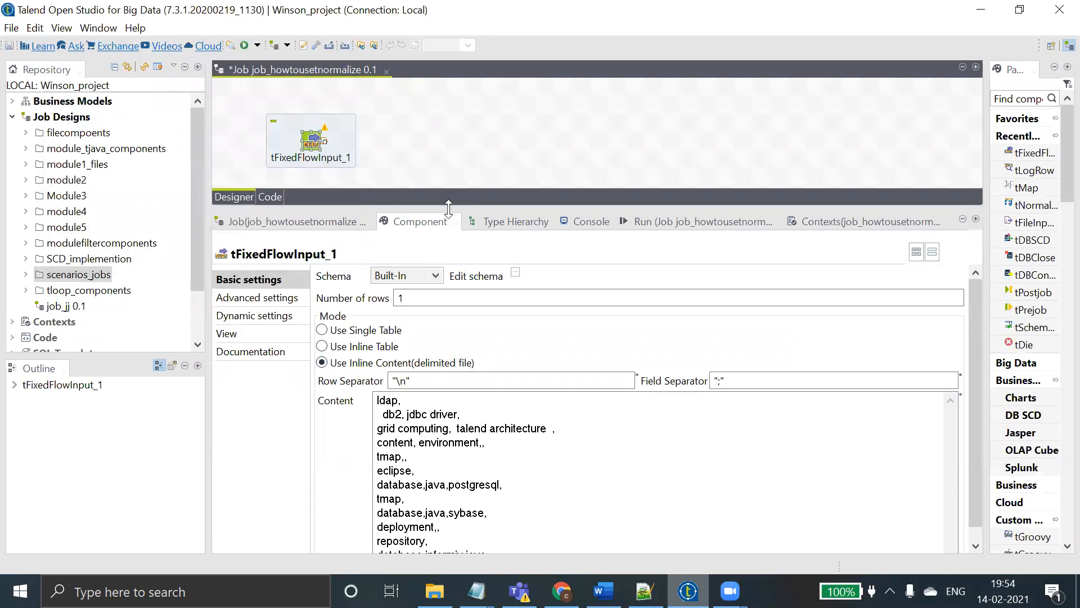
left_click_drag(448, 207, 448, 209)
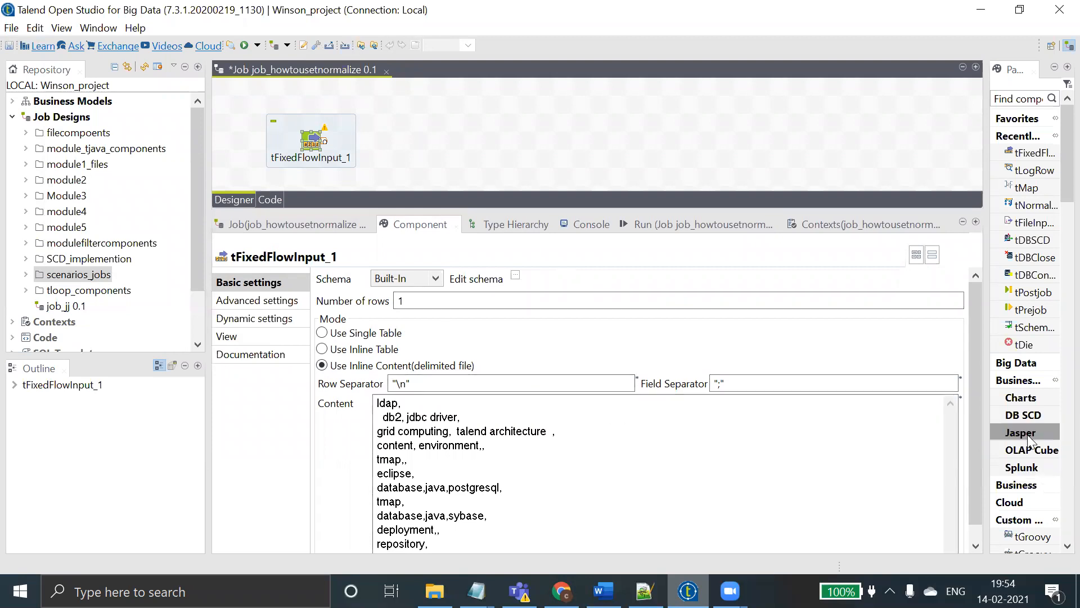
scroll(967, 387, "down", 1)
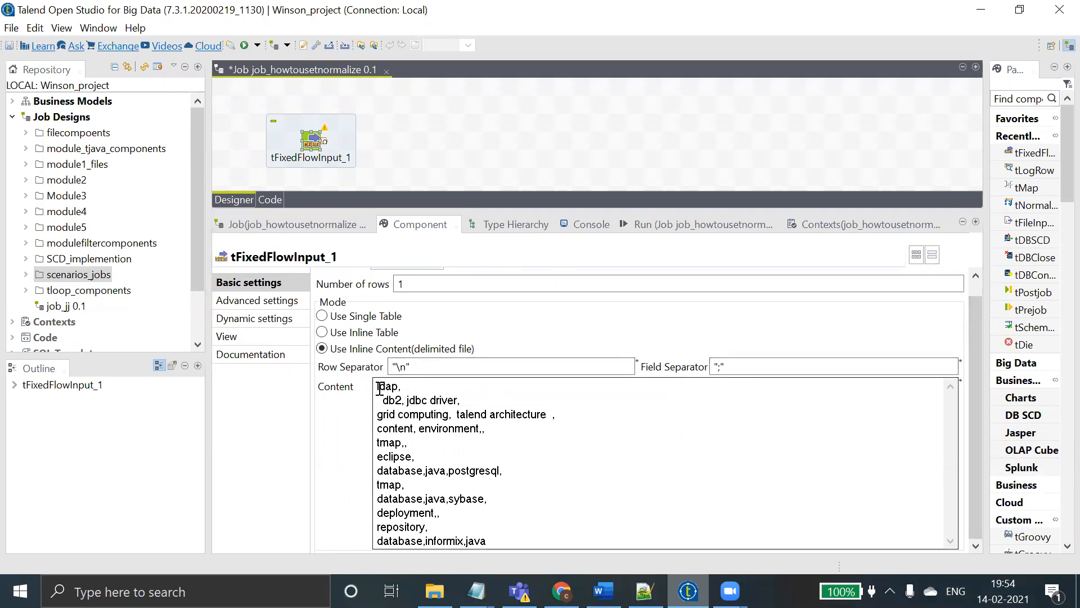
left_click_drag(377, 387, 528, 567)
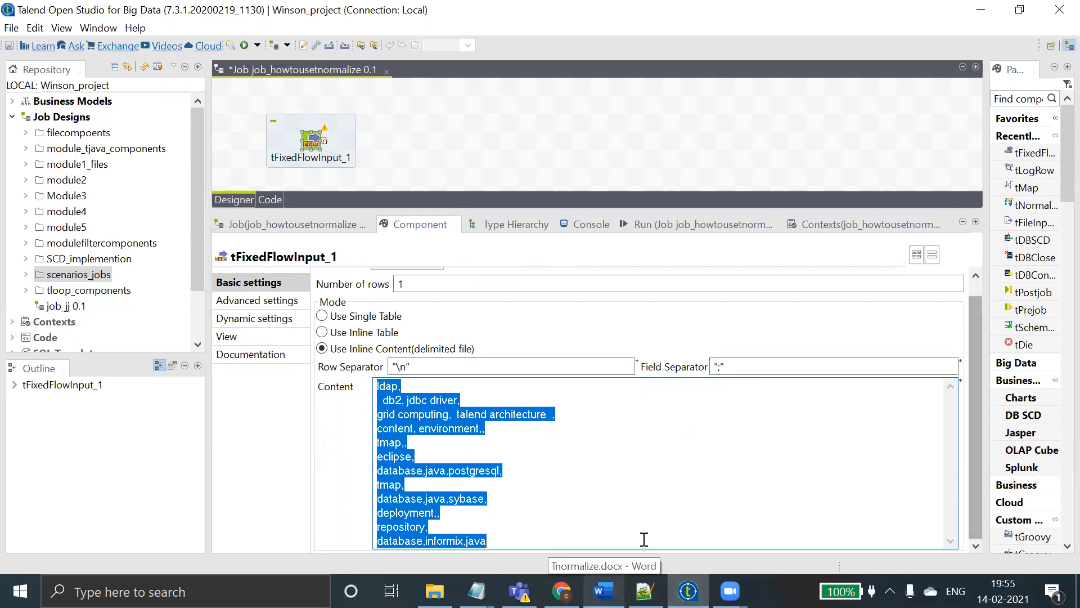
left_click(569, 529)
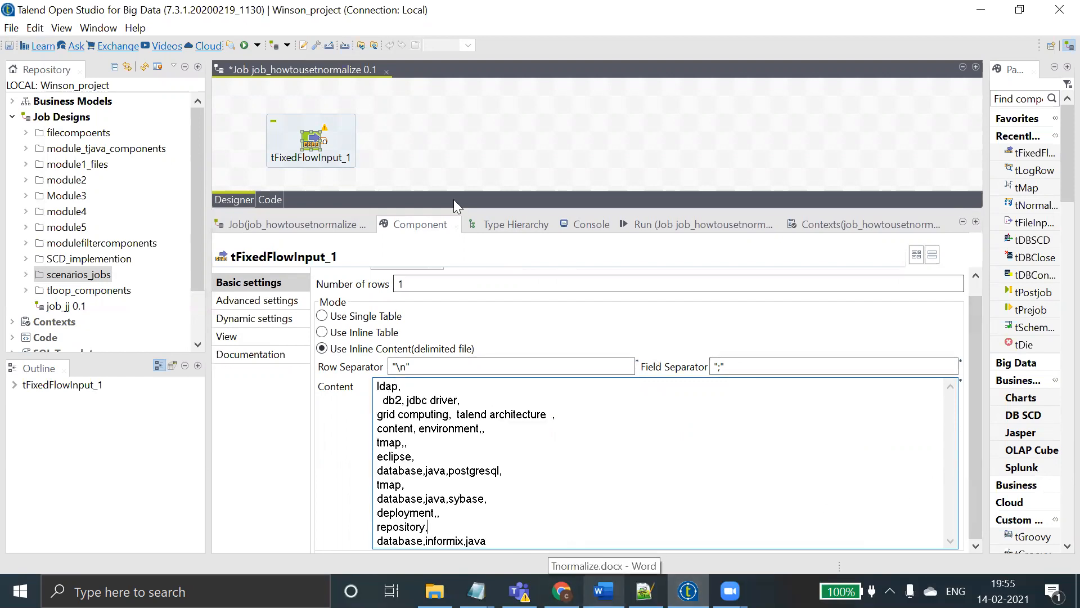
- Add a tLogRow component to the job and connect tFixedFlowInput_1 to it with a Main row
type("log")
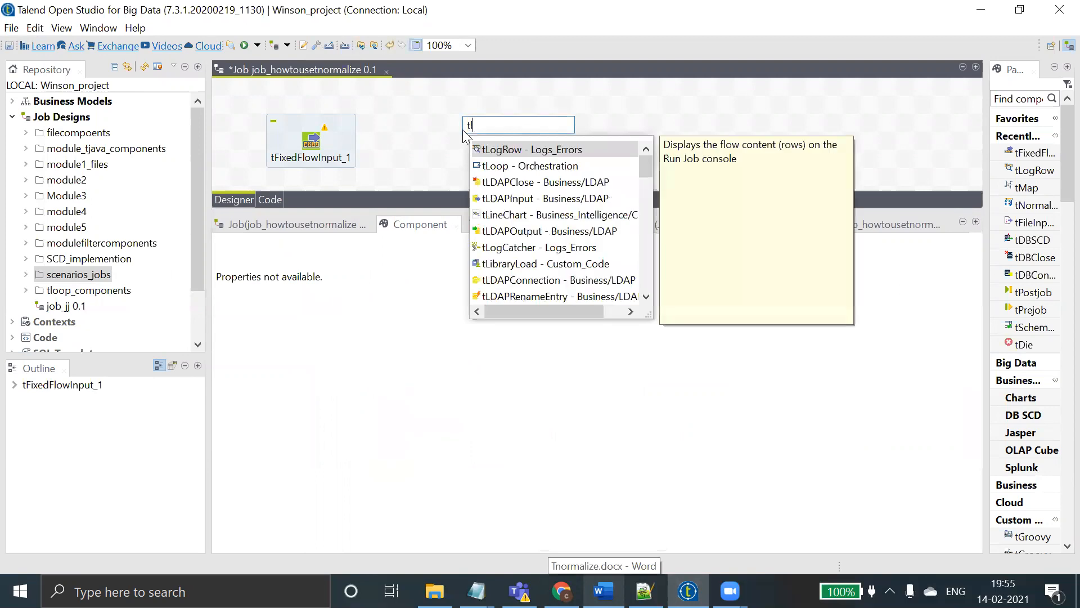
double_click(489, 150)
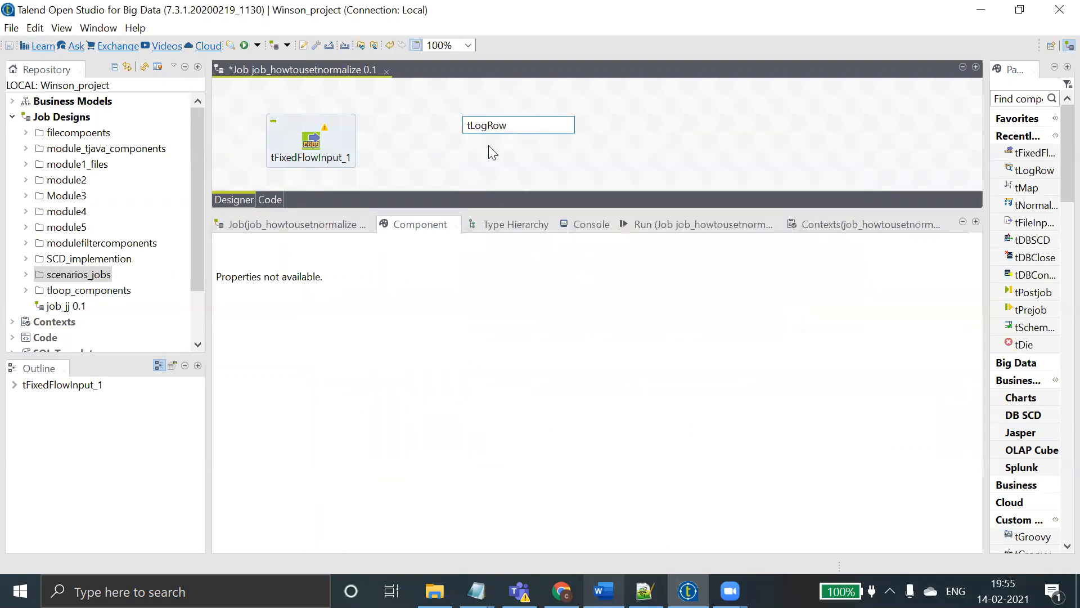
right_click(308, 138)
mouse_move(454, 145)
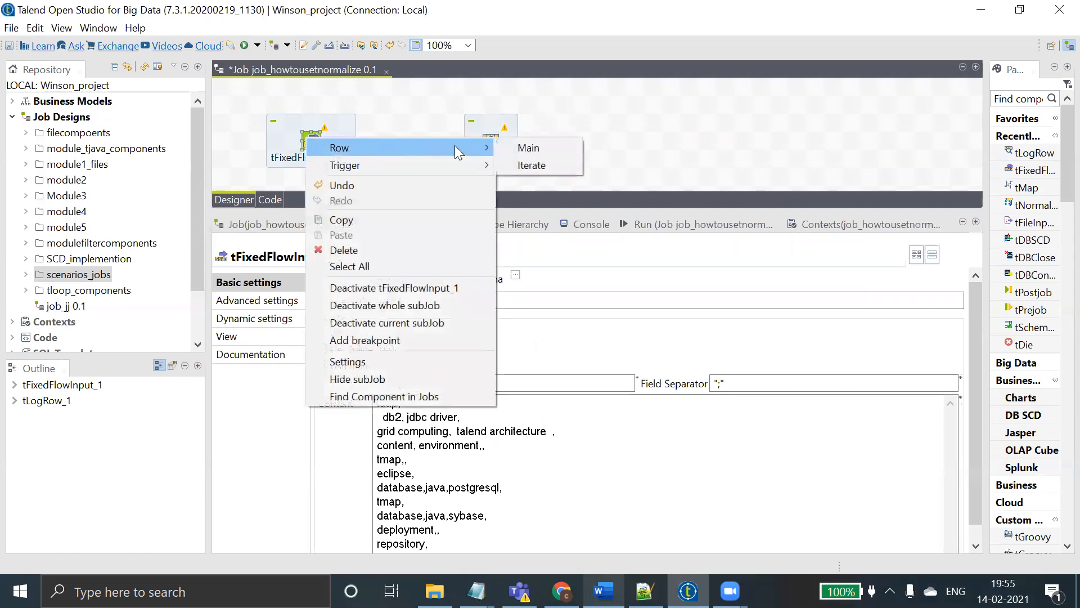
left_click(528, 148)
left_click(490, 140)
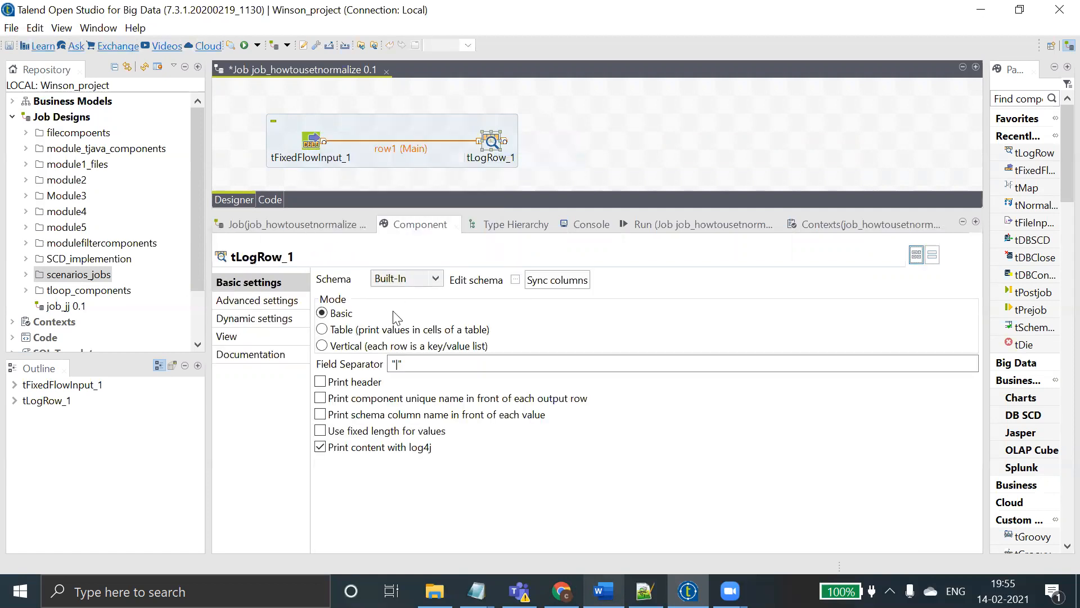
- Set tLogRow_1 to Table mode and run the job, reviewing the tags rows in the output
left_click(370, 331)
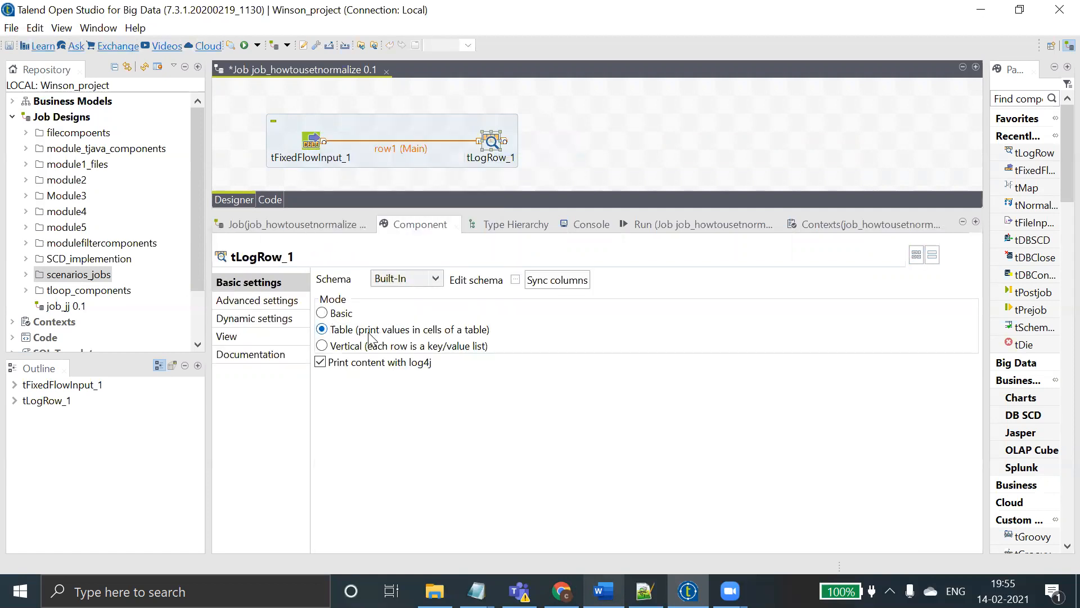
left_click(681, 220)
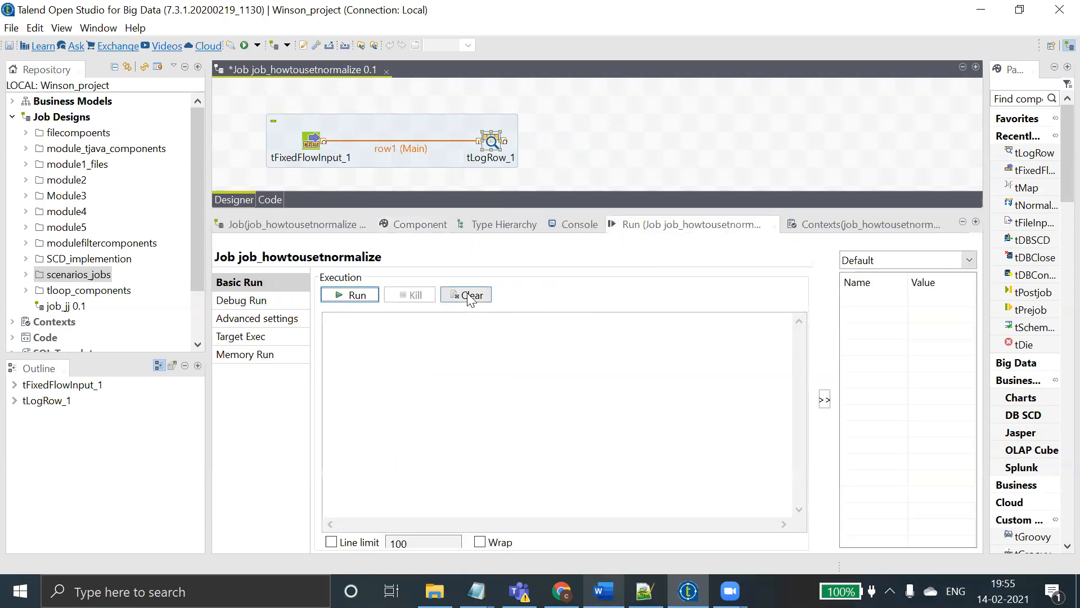
left_click(363, 296)
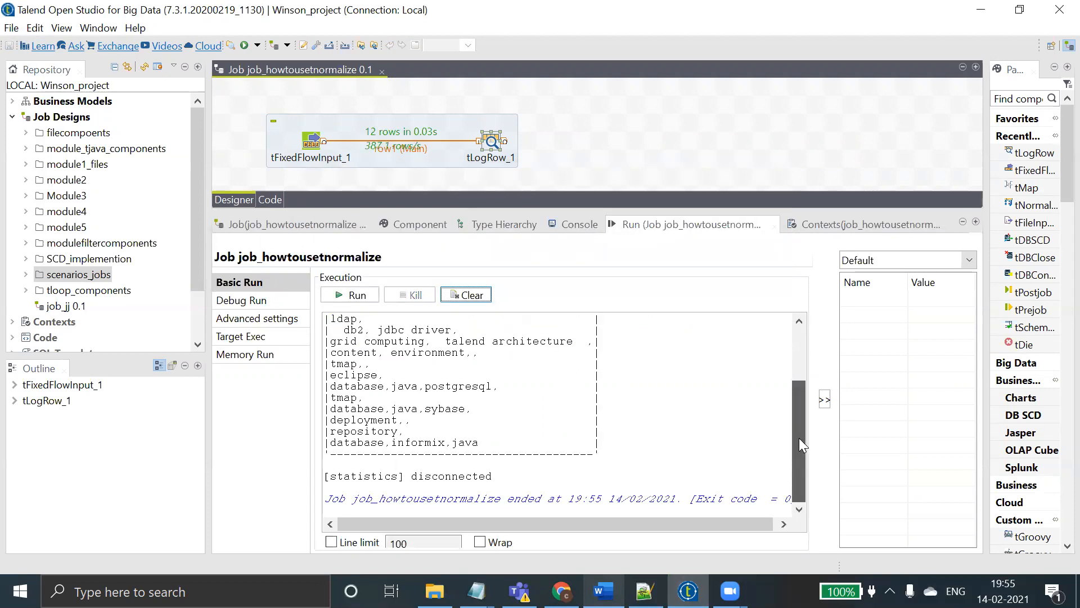
left_click_drag(799, 438, 794, 352)
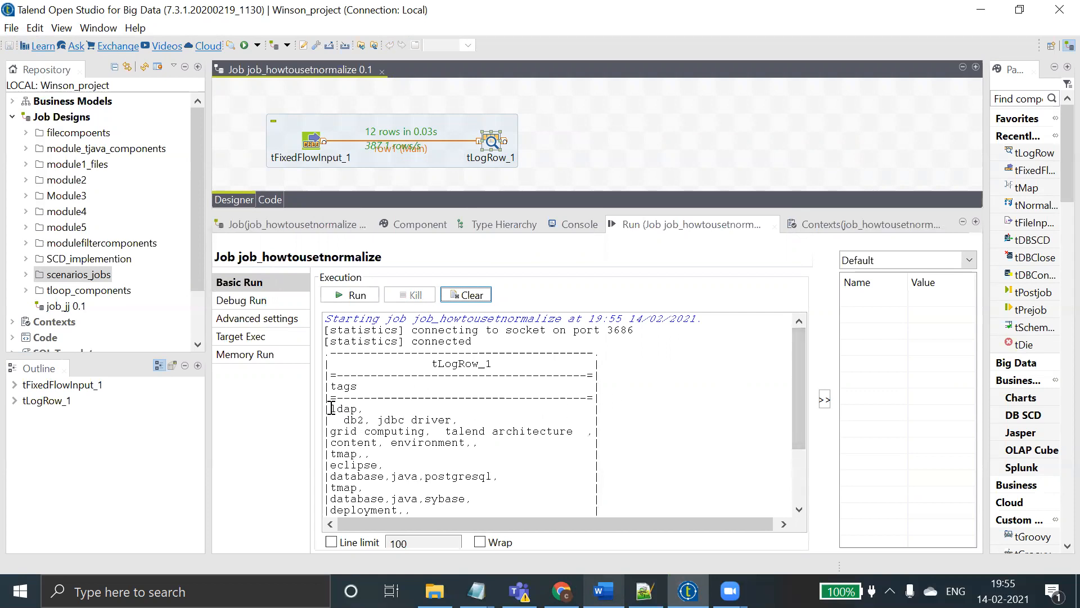
left_click_drag(331, 406, 531, 455)
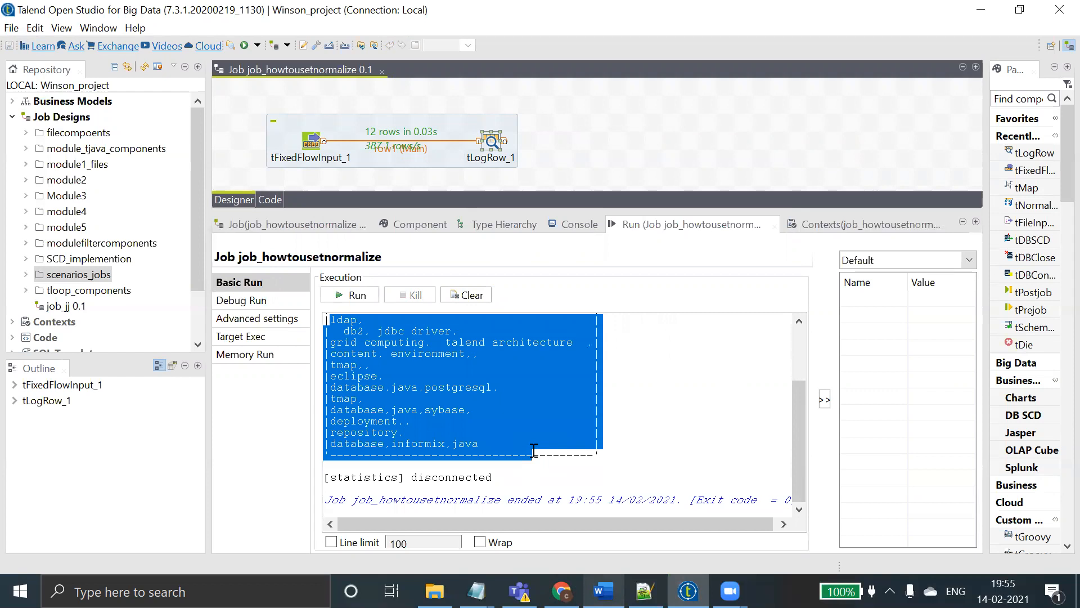
- Check the column definition in the schema of tFixedFlowInput_1
left_click(316, 141)
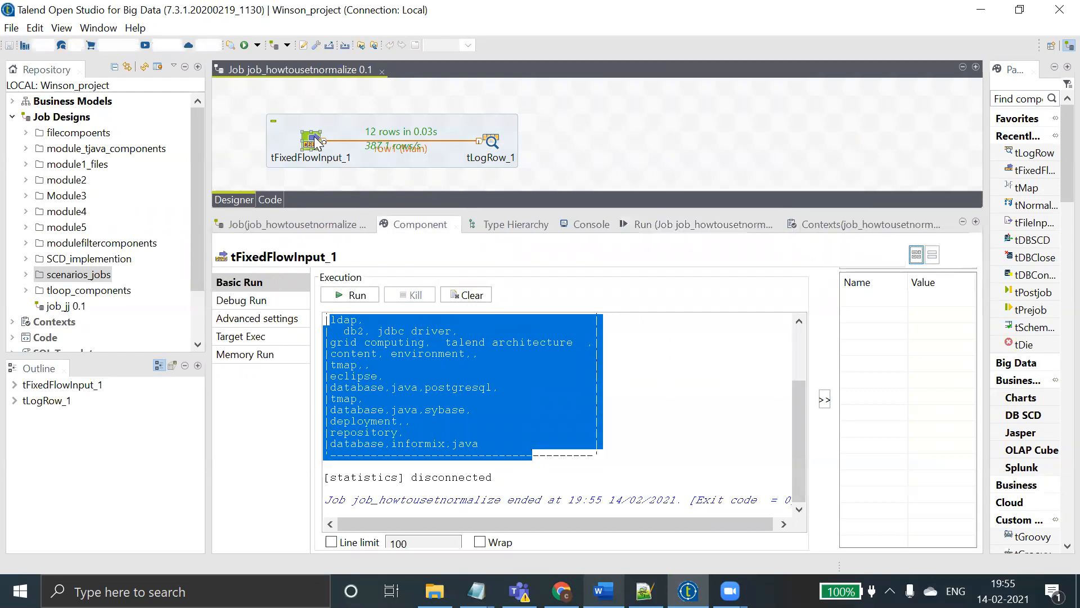
double_click(316, 141)
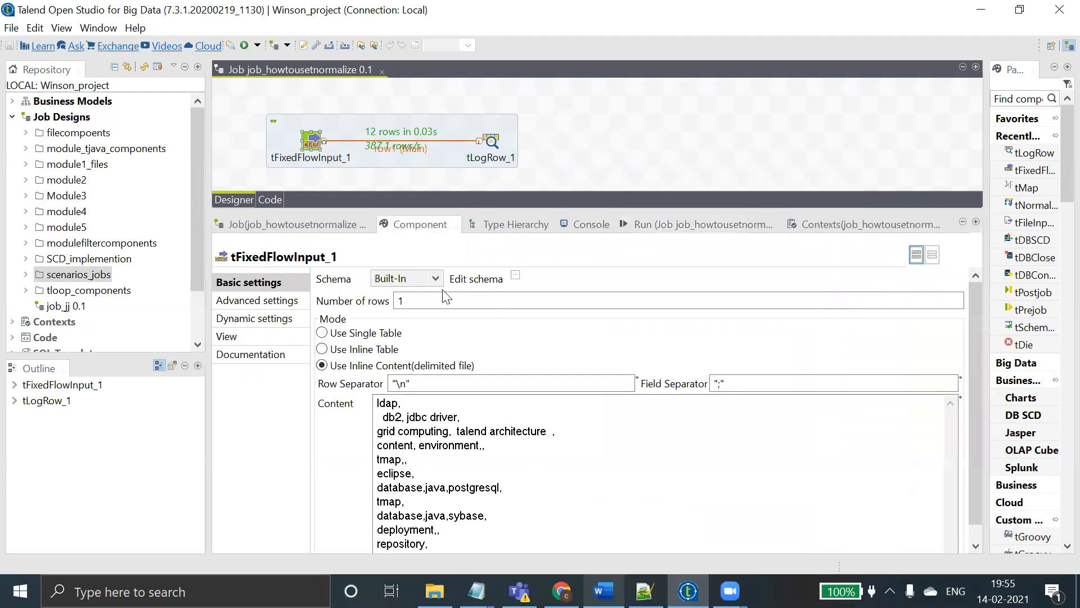
left_click(516, 275)
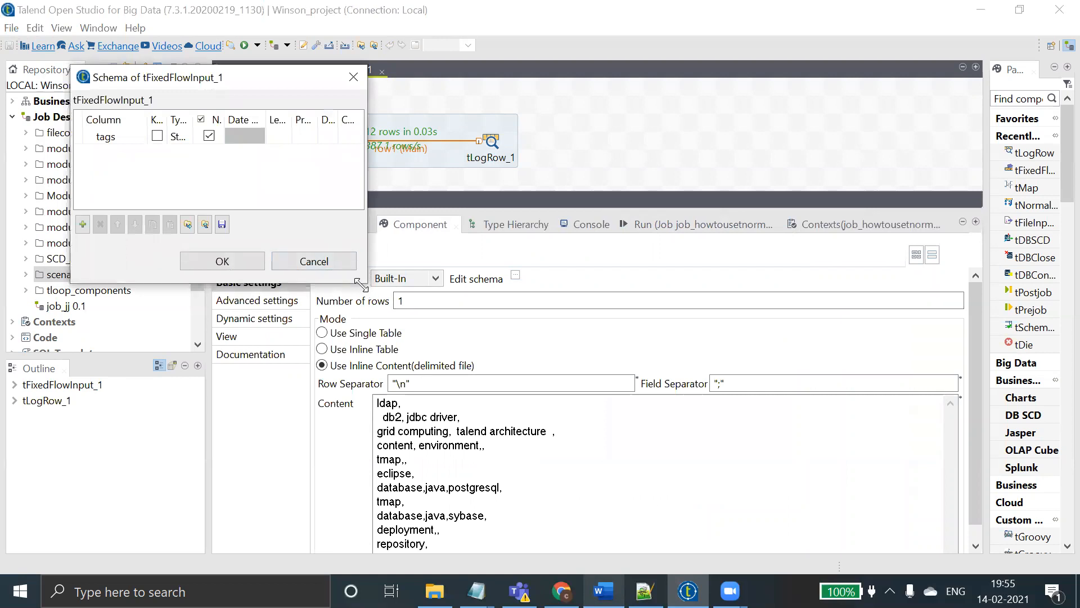
left_click_drag(360, 283, 663, 525)
left_click_drag(231, 120, 162, 107)
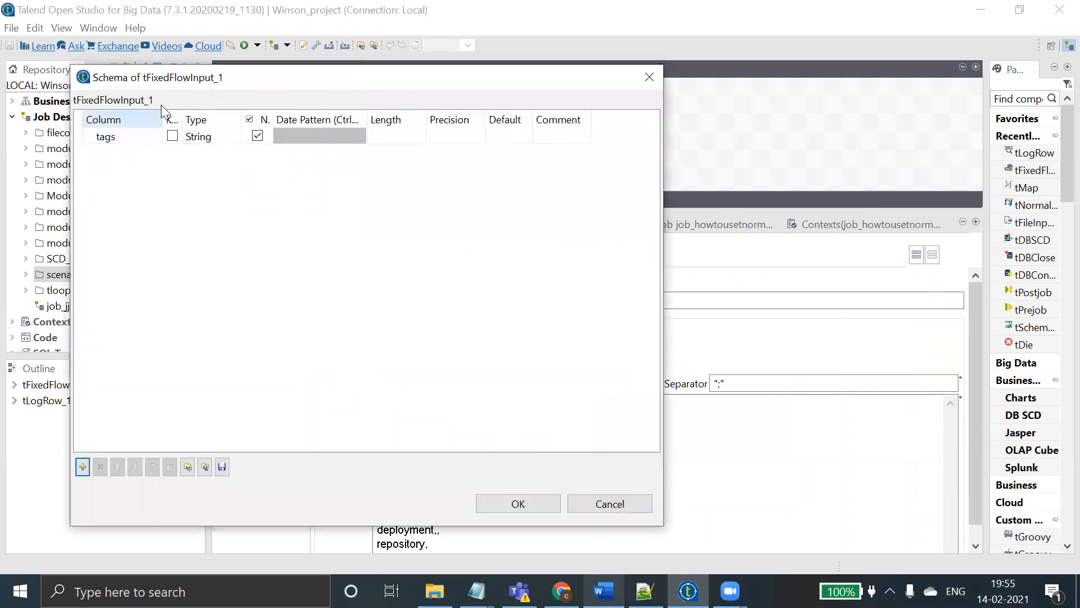
left_click(514, 511)
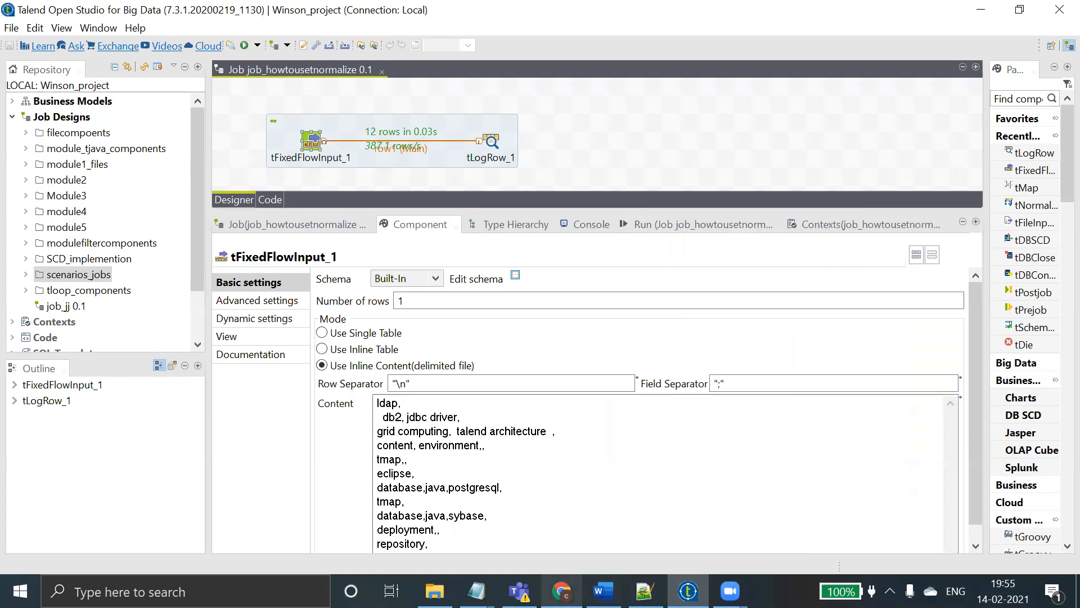
- Switch to the Talend documentation in Chrome and read the job setup and tNormalize configuration instructions
left_click(561, 591)
left_click(607, 418)
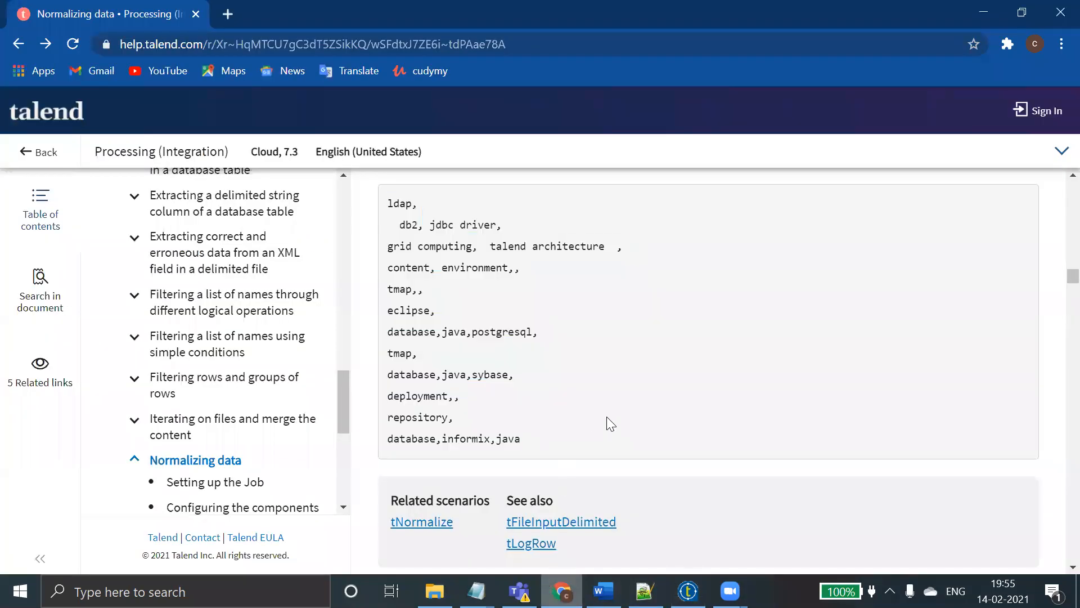
scroll(607, 418, "down", 1)
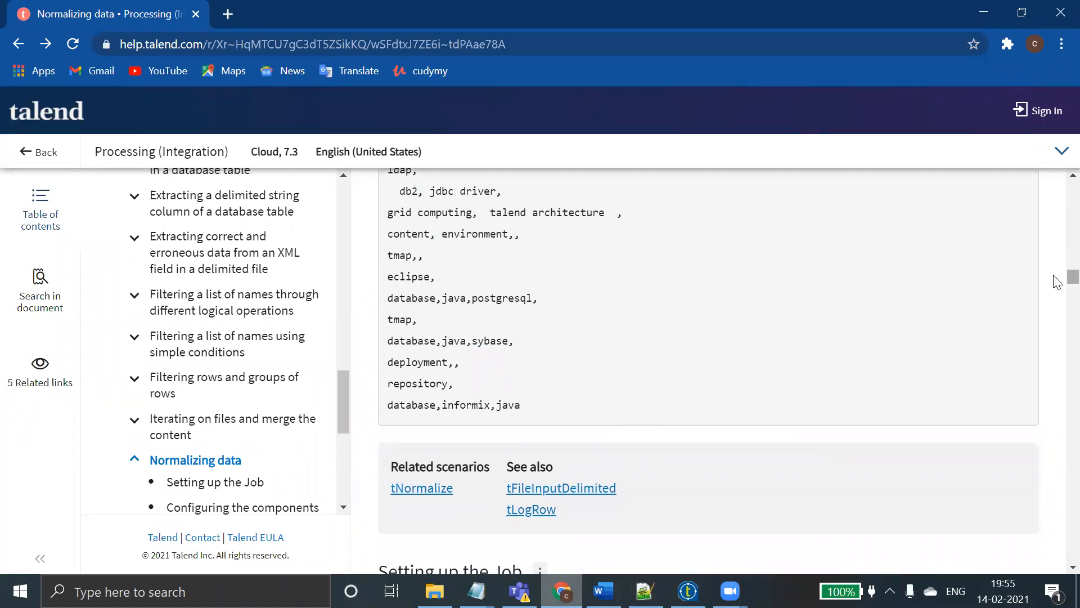
scroll(1057, 281, "down", 1)
scroll(1058, 282, "down", 5)
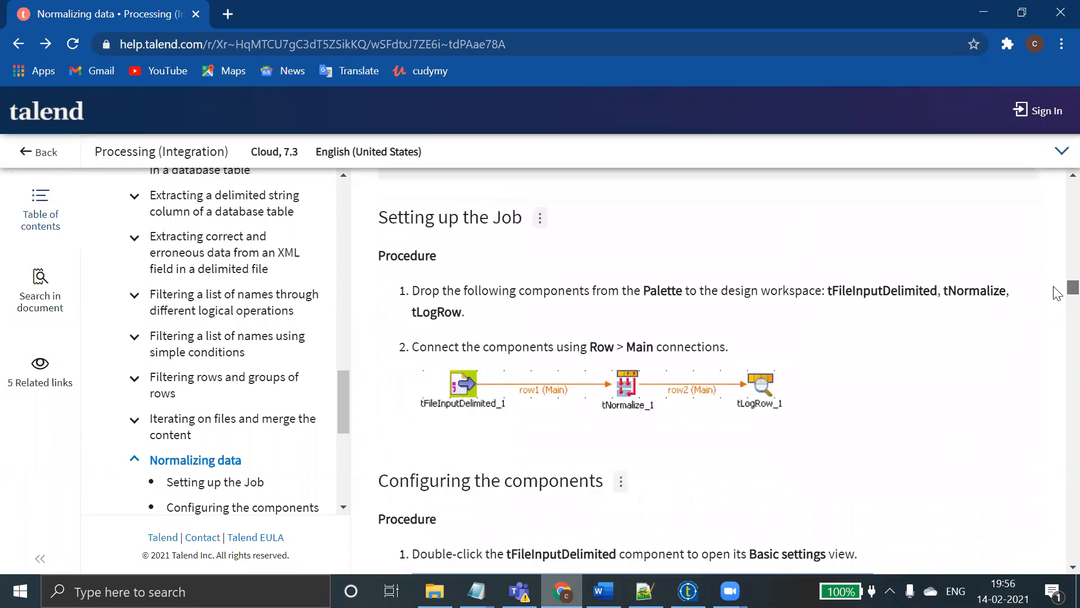
scroll(1058, 292, "down", 3)
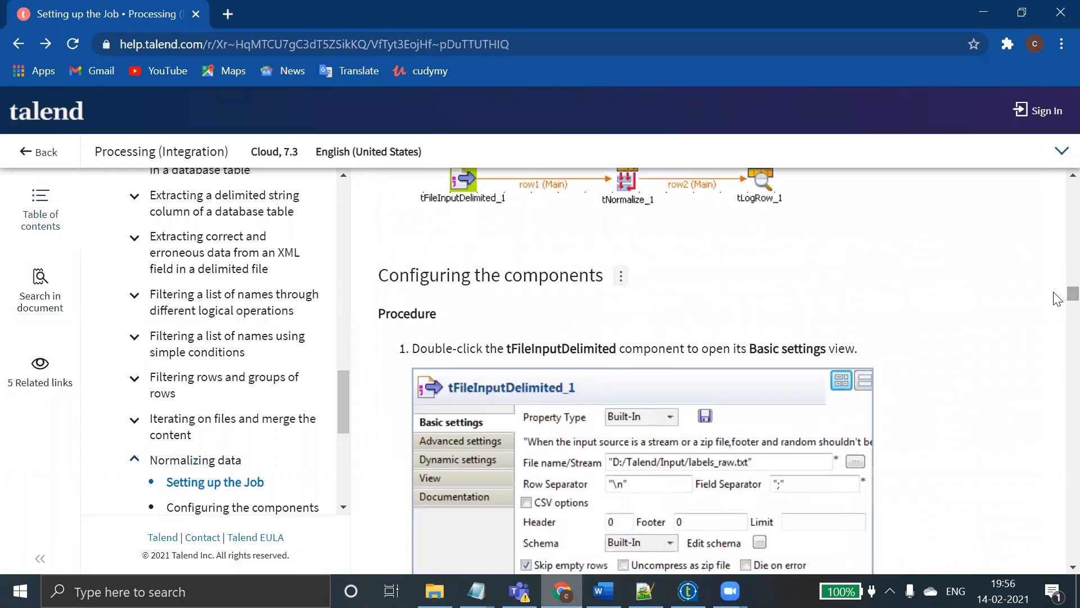
scroll(1058, 304, "down", 10)
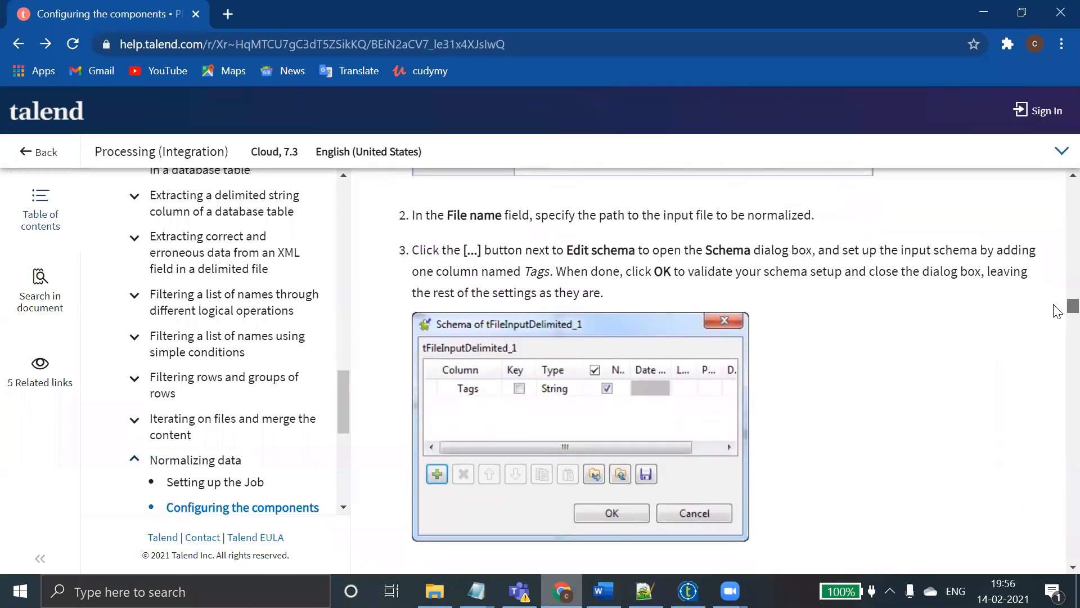
scroll(1058, 315, "down", 3)
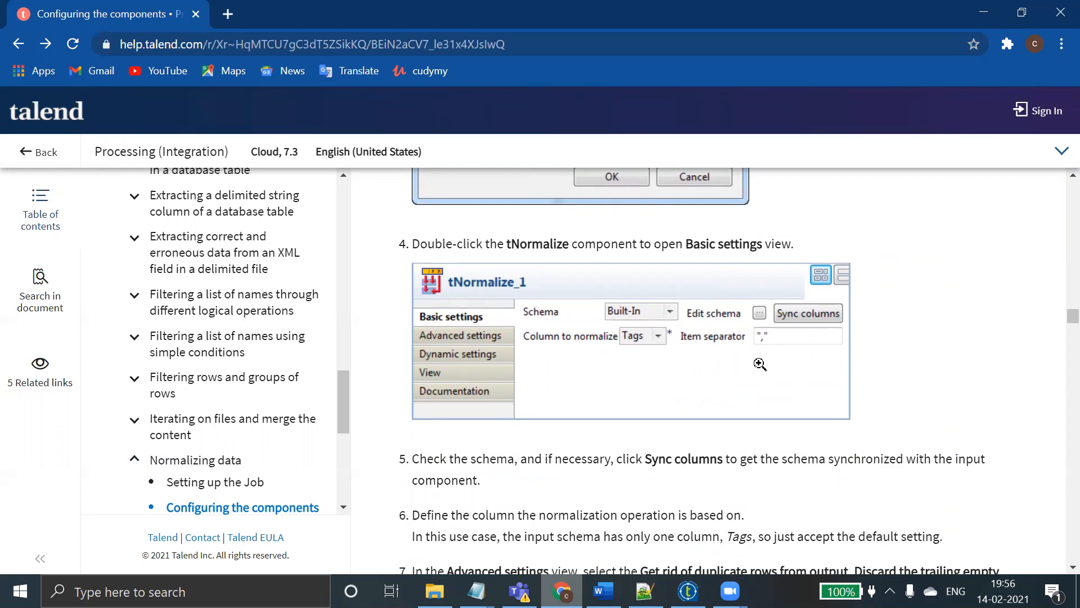
- Switch back to Talend Open Studio and add a tNormalize component to the job
key("alt+Tab")
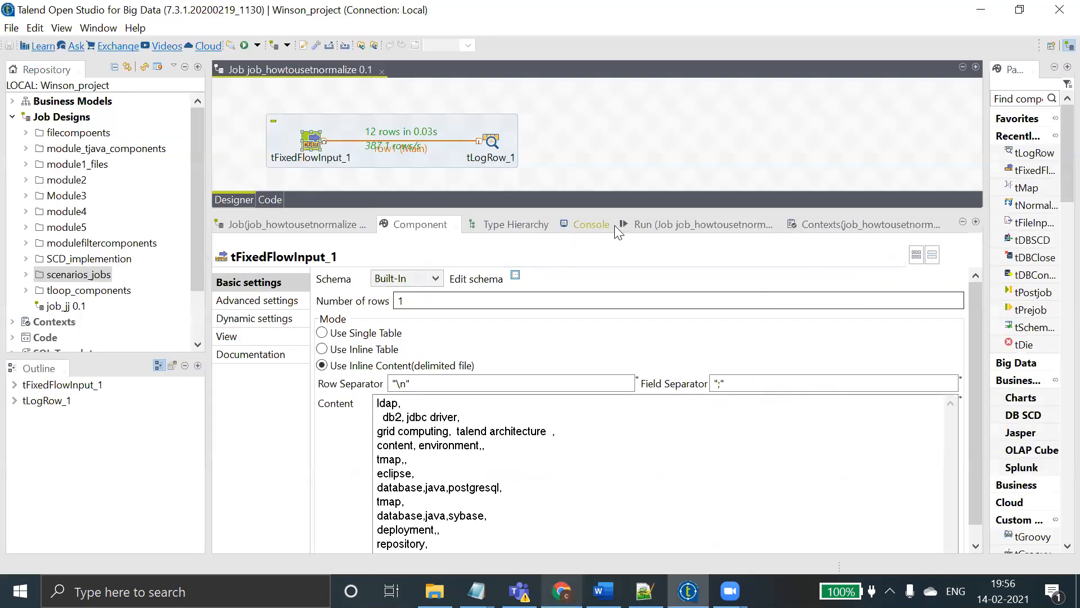
left_click(589, 135)
type("t")
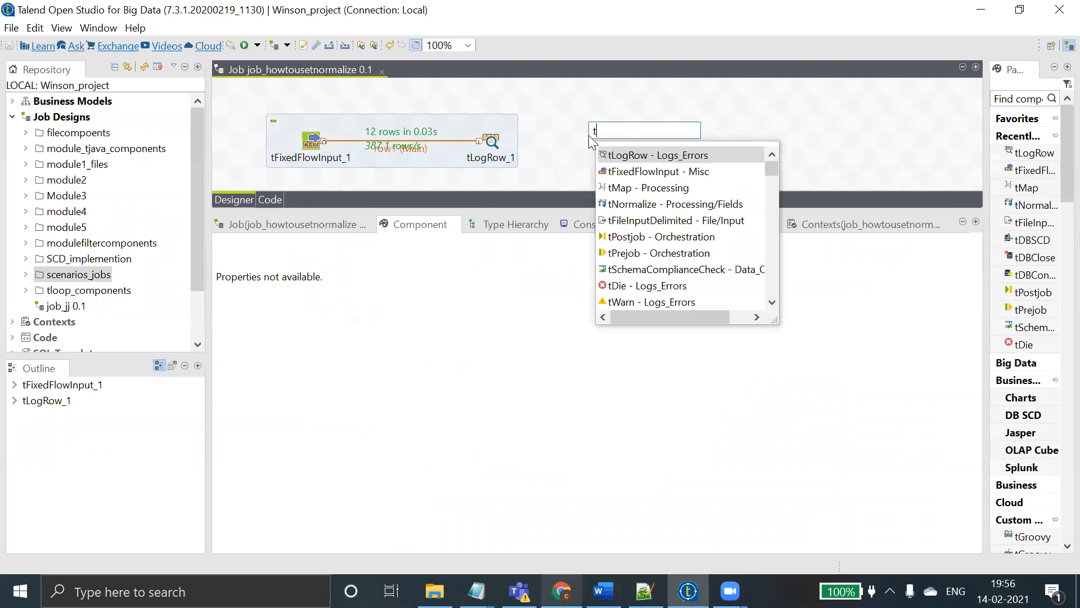
type("norm")
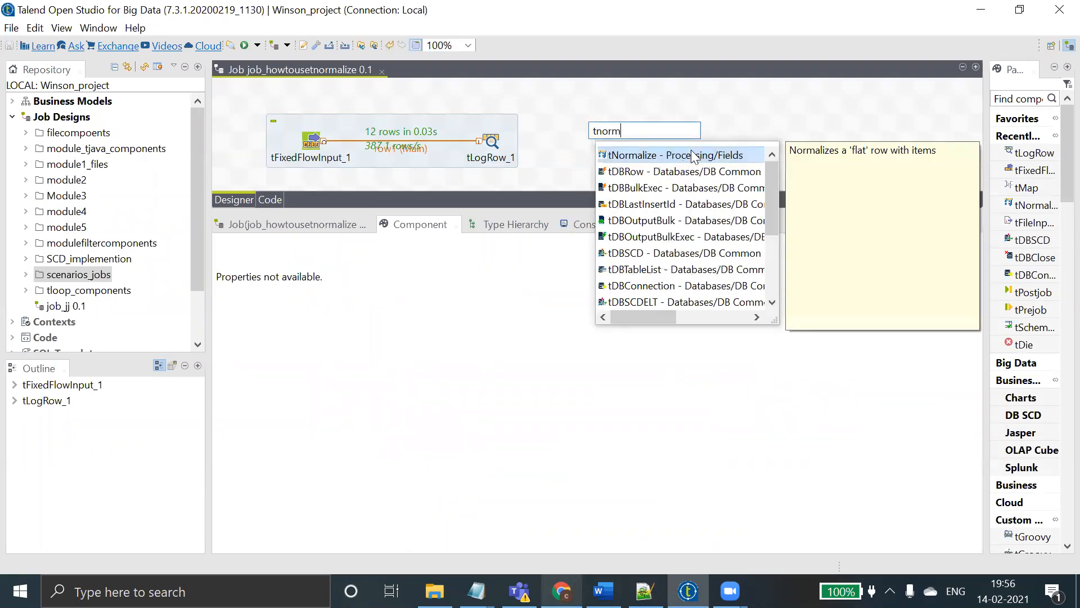
double_click(647, 153)
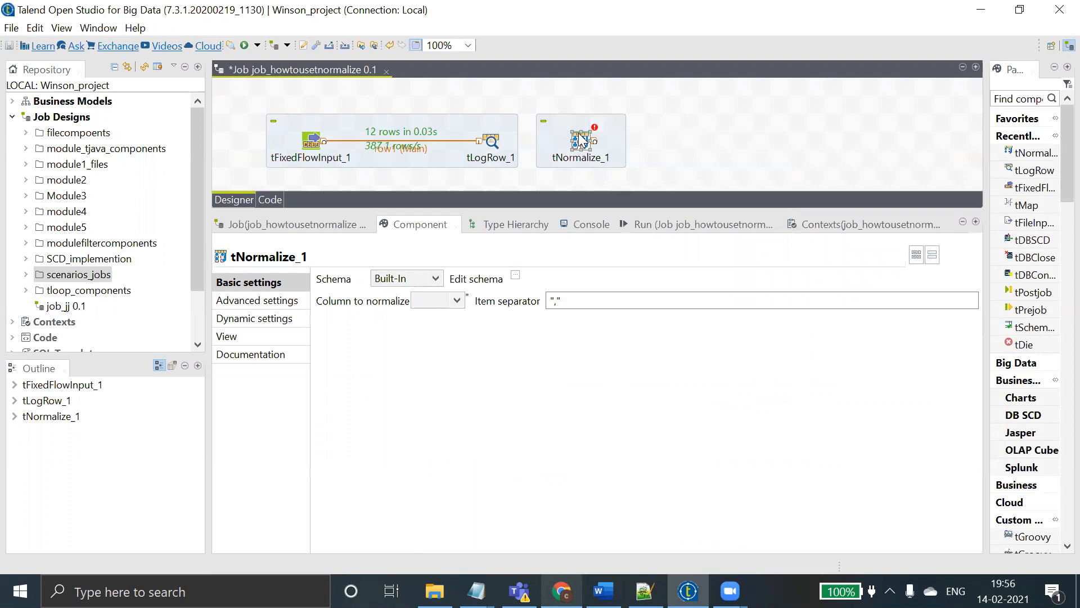
- Connect tLogRow_1 to tNormalize_1 with a Main row and check the available columns to normalize
left_click(489, 141)
right_click(489, 139)
mouse_move(548, 146)
left_click(712, 149)
left_click(670, 142)
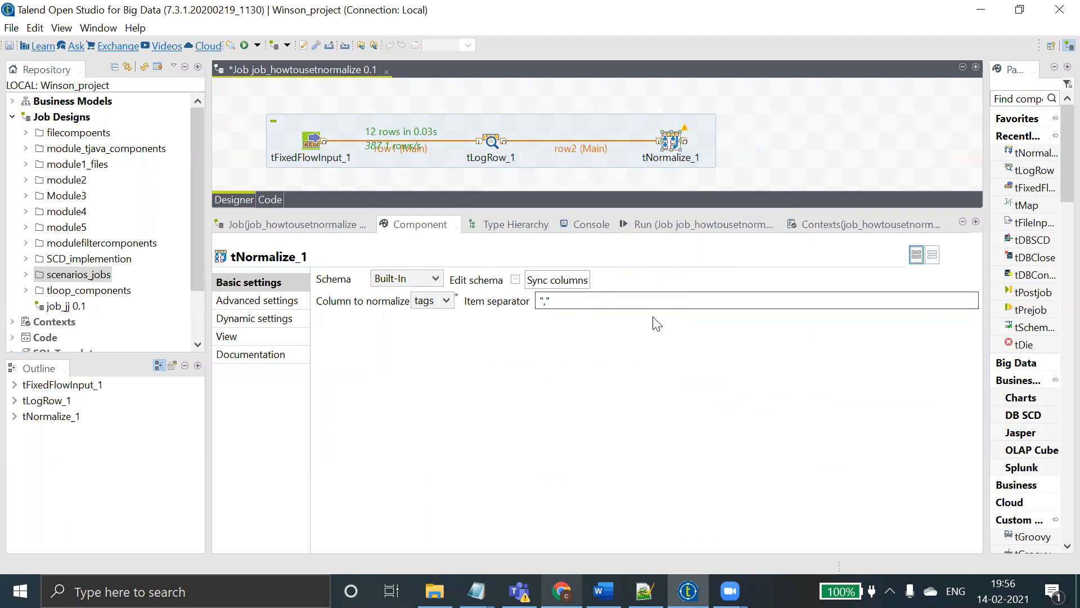
left_click(446, 301)
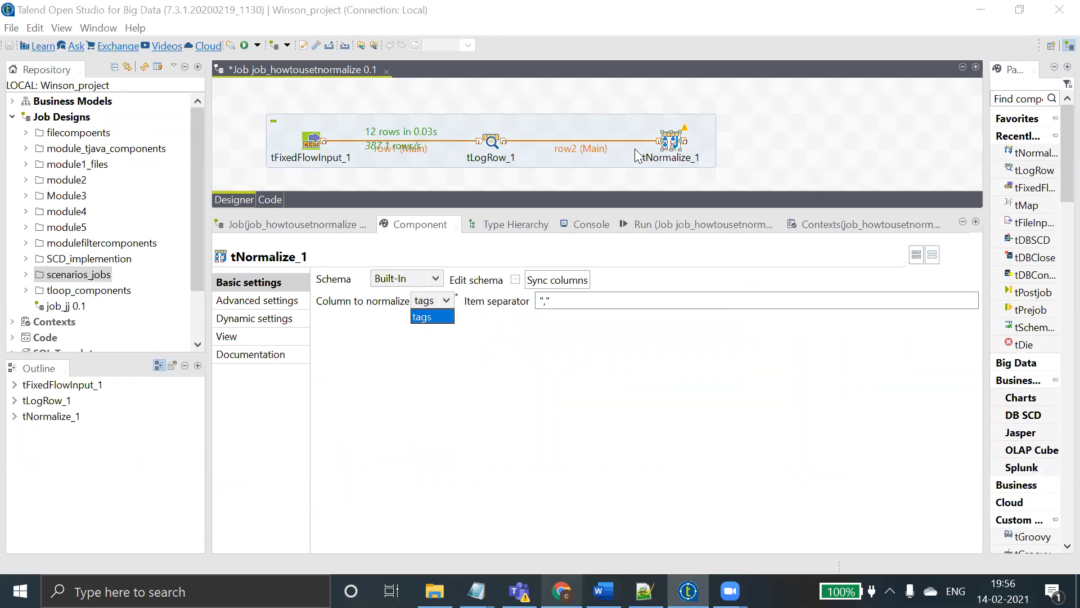
- Move tLogRow_1 close to tFixedFlowInput_1 and check its input and output schemas
left_click_drag(491, 149, 330, 149)
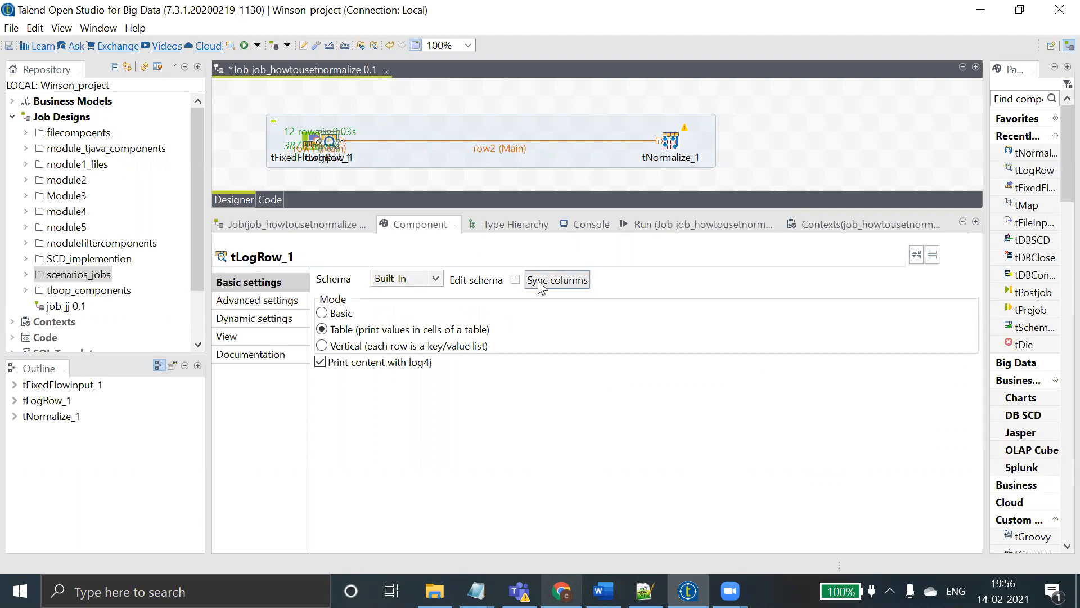
left_click(515, 280)
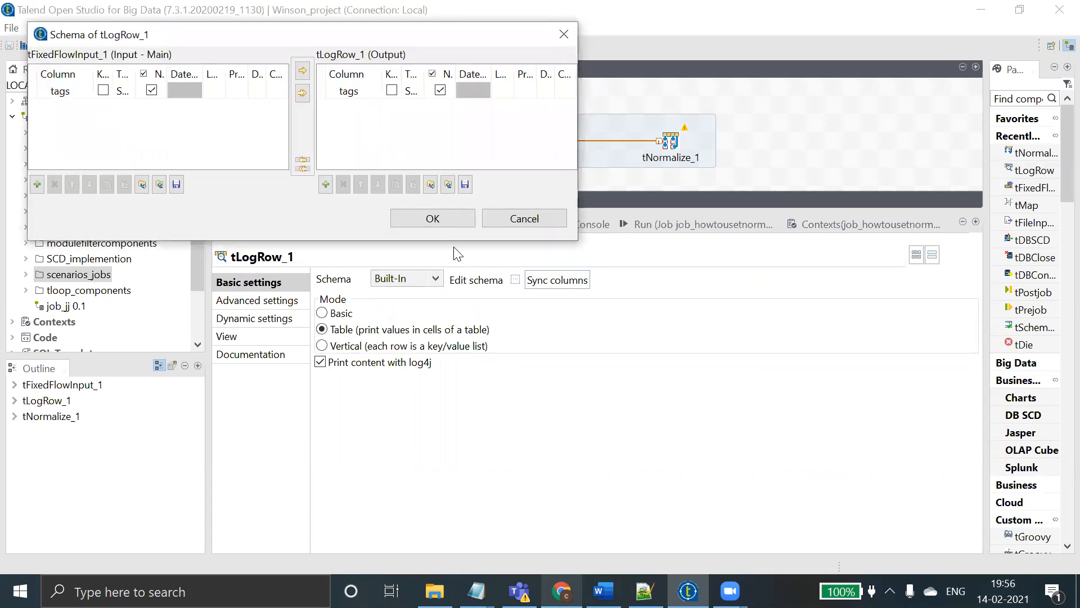
left_click(431, 219)
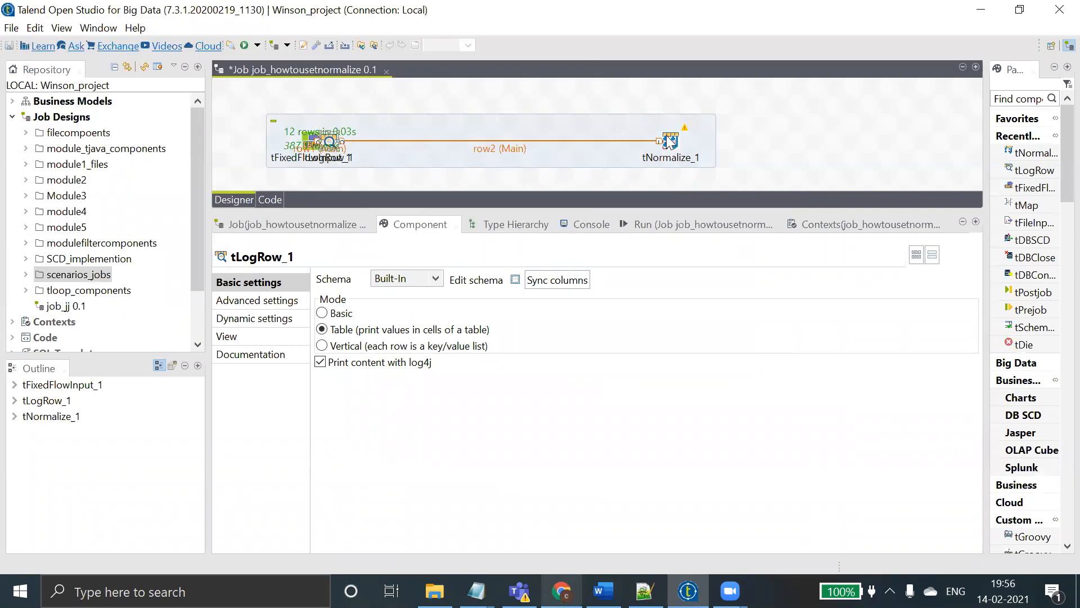
- Compare the previous run's output with the column and item separator settings of tNormalize_1
left_click(669, 141)
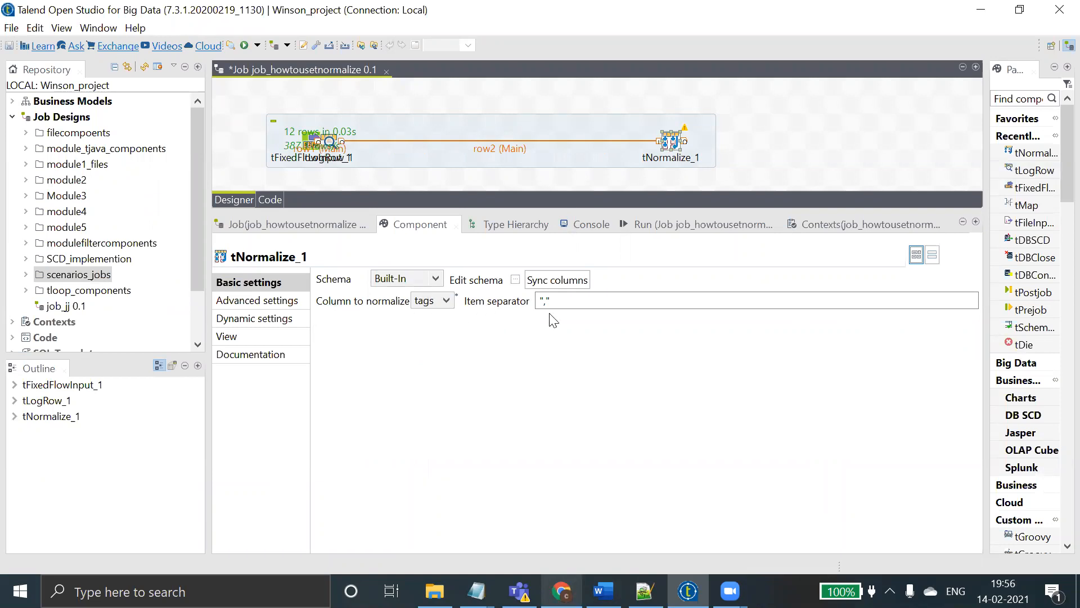
left_click_drag(385, 148, 331, 131)
left_click(663, 225)
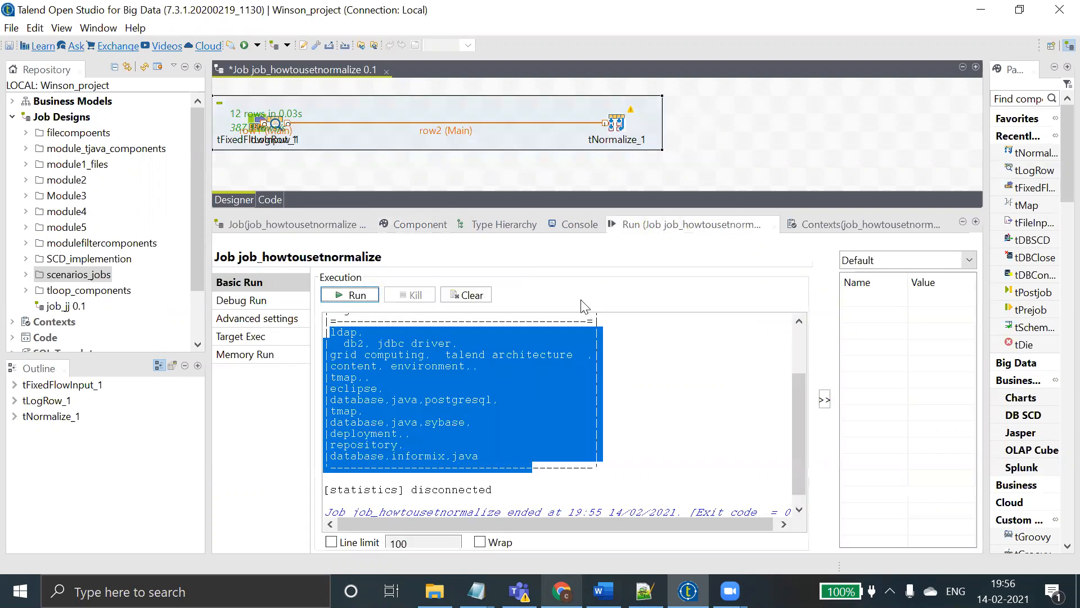
left_click(410, 387)
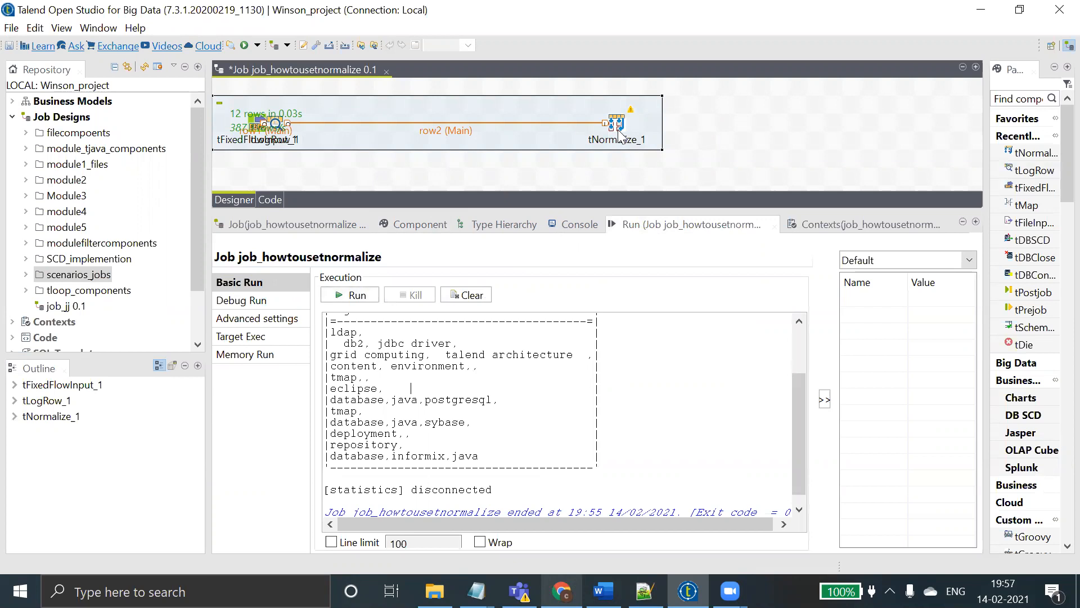
left_click(608, 121)
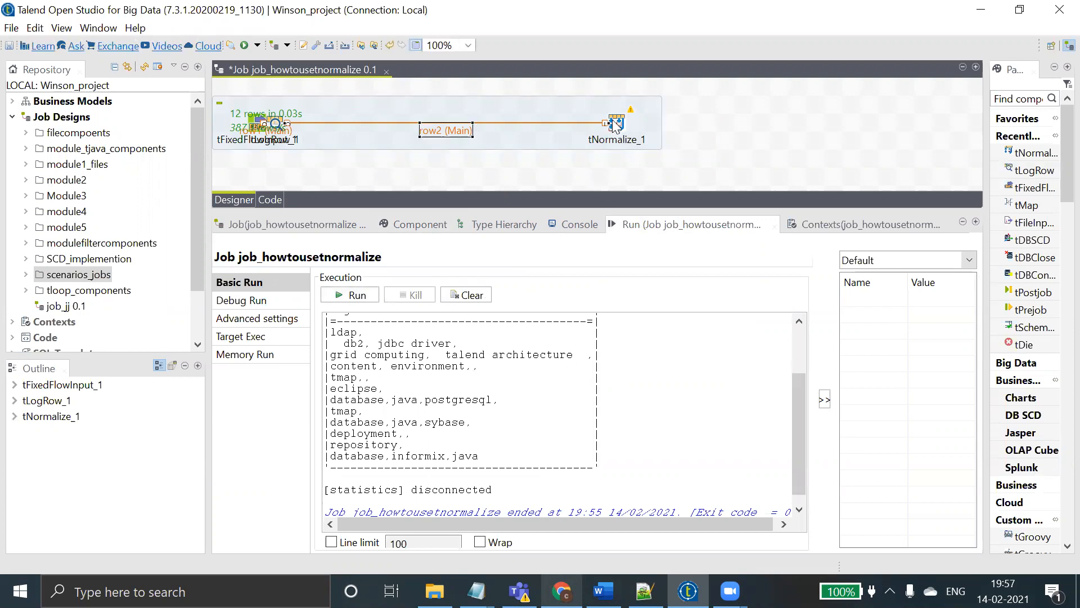
double_click(616, 124)
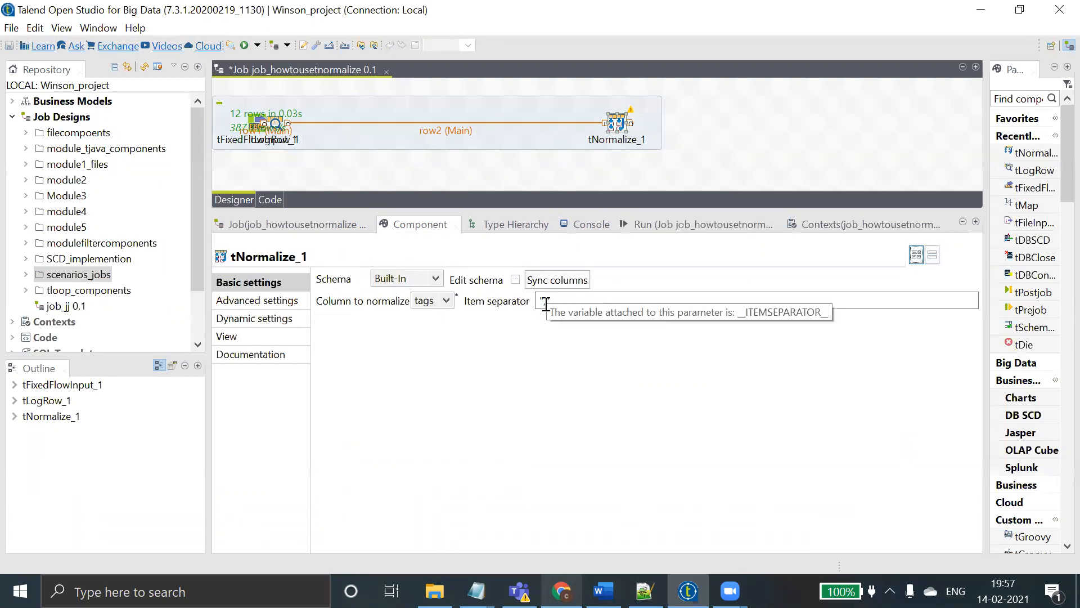
- Add a second tLogRow component after tNormalize_1 and space it farther away from that component
left_click(722, 117)
type("tlog")
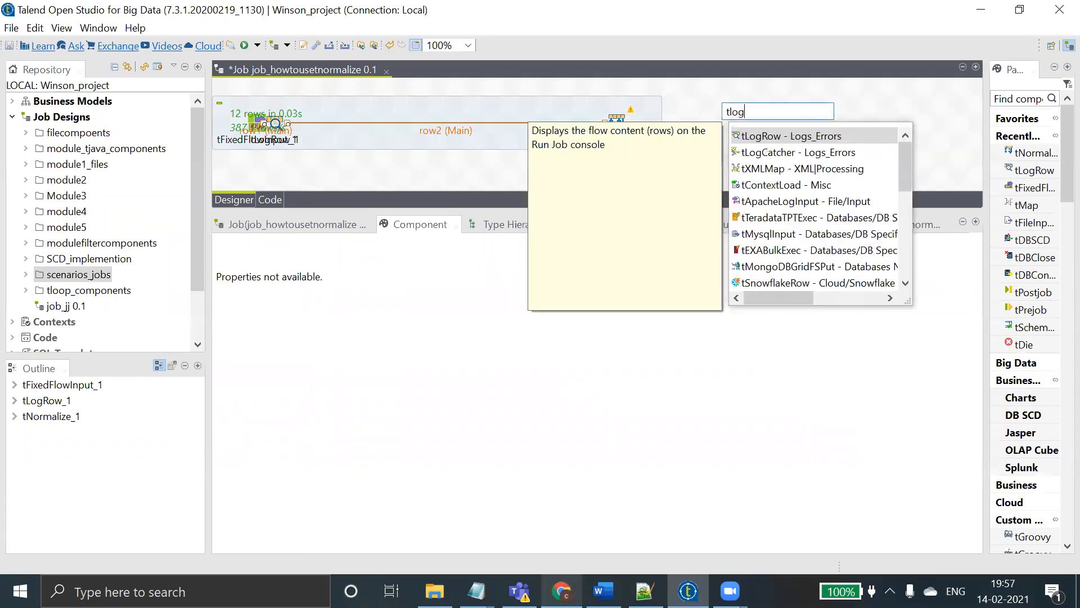
double_click(771, 136)
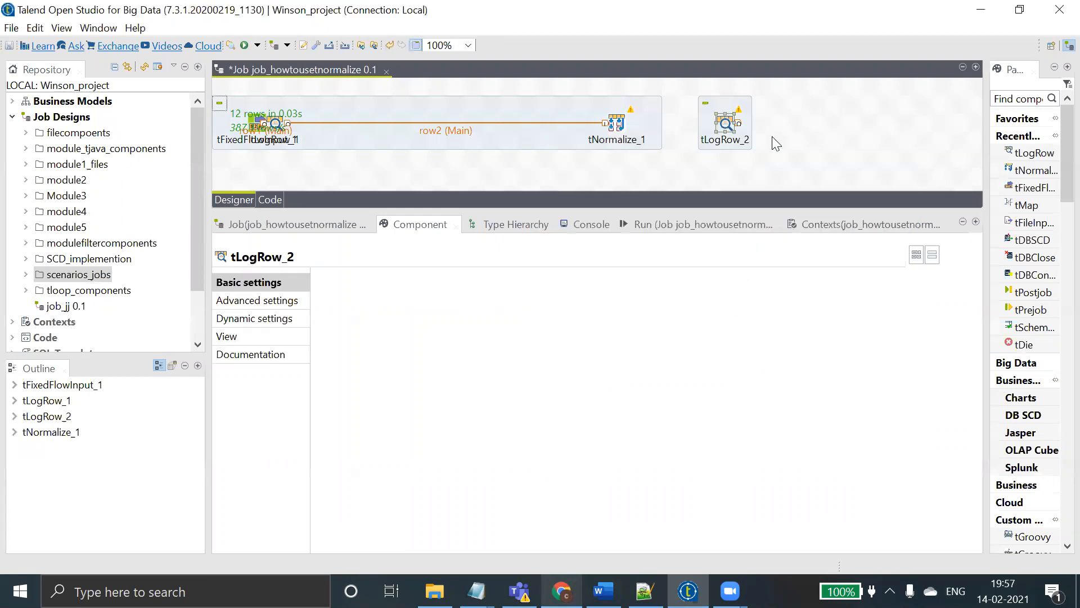
left_click_drag(722, 122, 758, 123)
- Connect tNormalize_1 to tLogRow_2 with a Main row
right_click(610, 121)
left_click(612, 120)
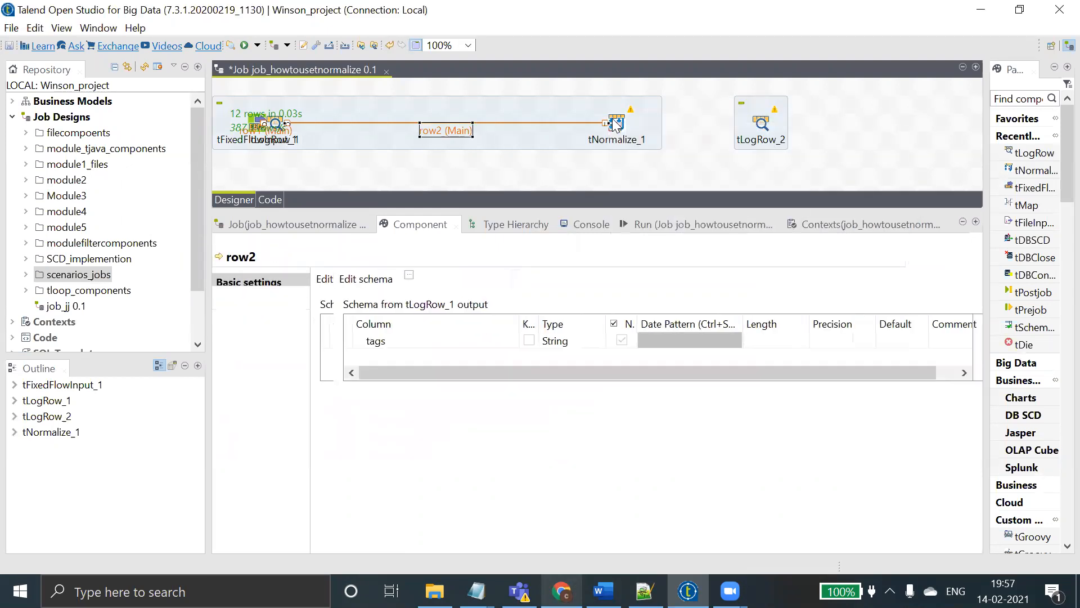
right_click(616, 123)
mouse_move(661, 130)
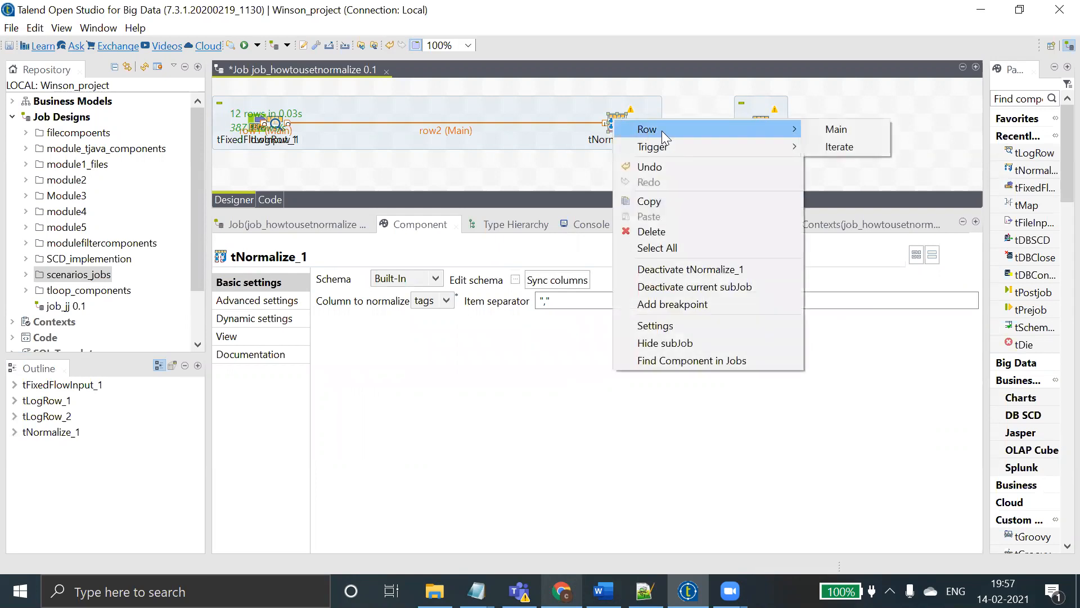
left_click(820, 129)
left_click(765, 124)
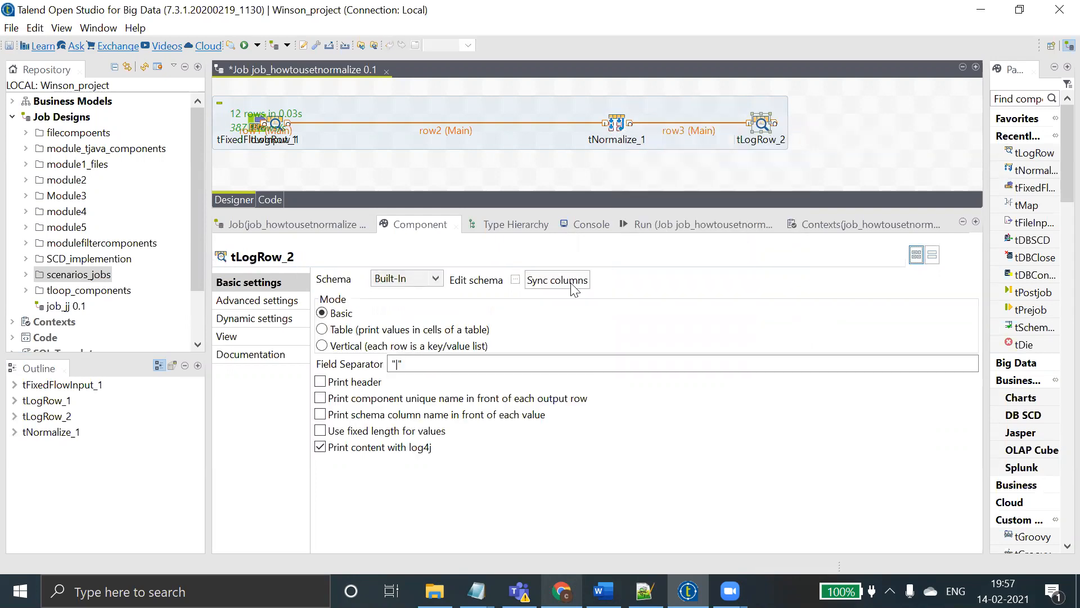
- Set tLogRow_2 to Table mode with synchronized columns, and rerun the job with a cleared console
left_click(450, 333)
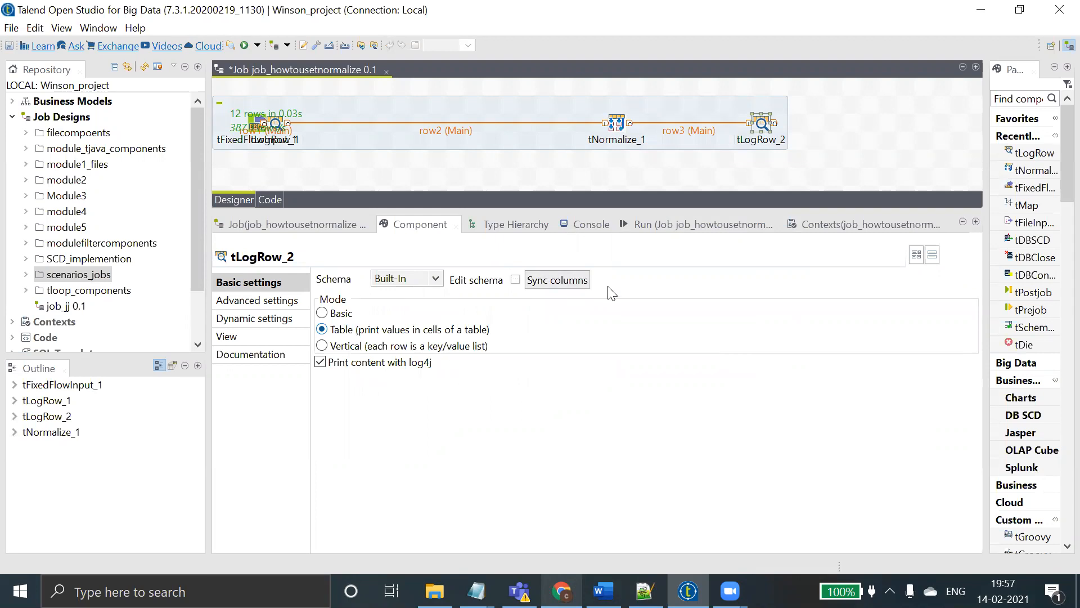
left_click(574, 281)
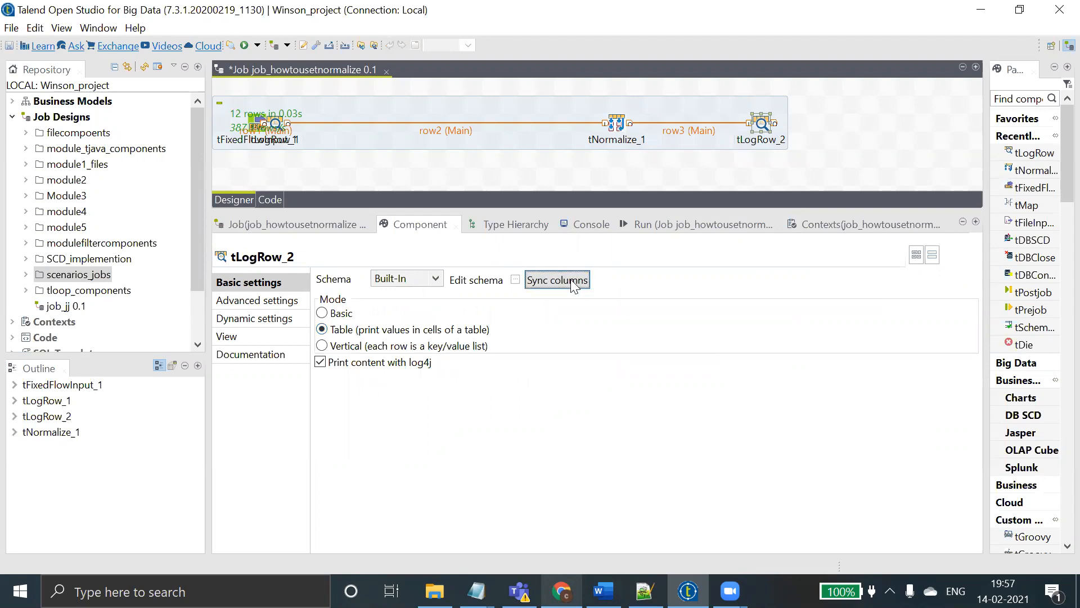
left_click(660, 223)
left_click(478, 295)
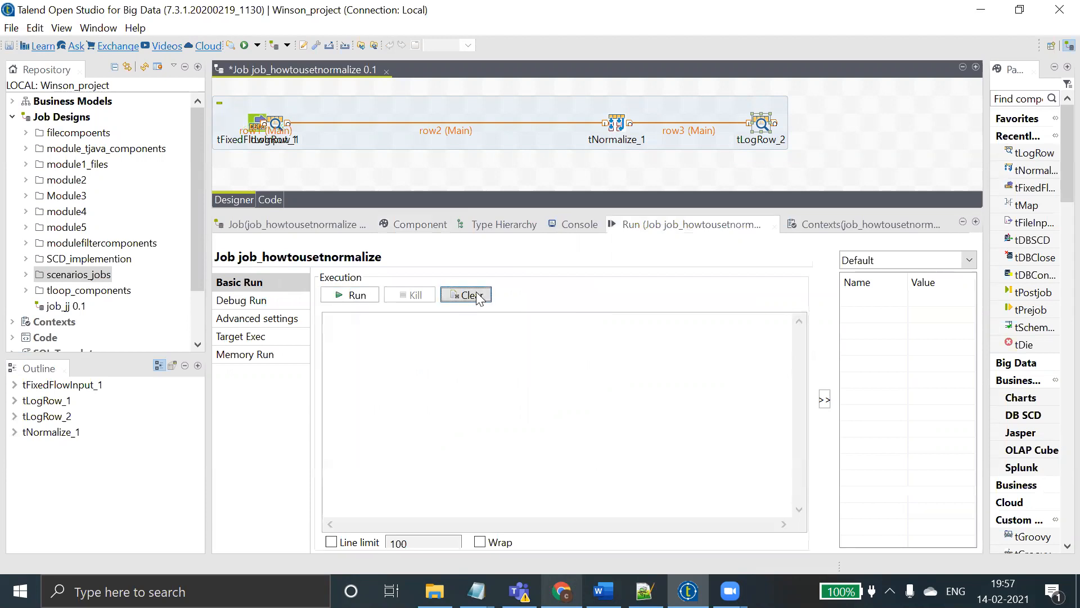
left_click(355, 292)
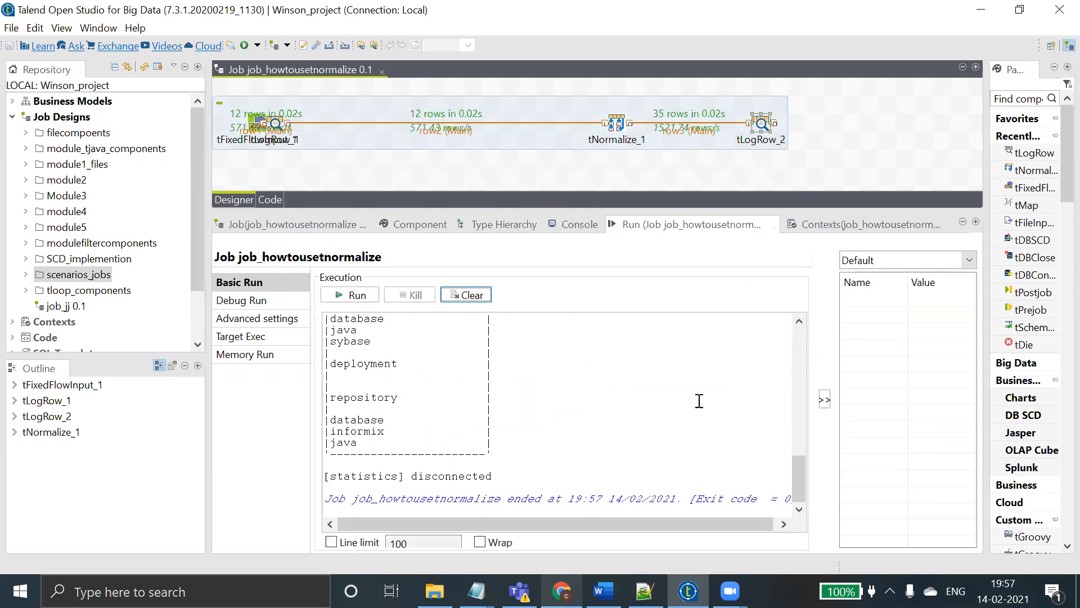
- Compare the tLogRow_1 and tLogRow_2 tables in the enlarged run output, including the empty tags, and review tNormalize_1's settings
double_click(689, 216)
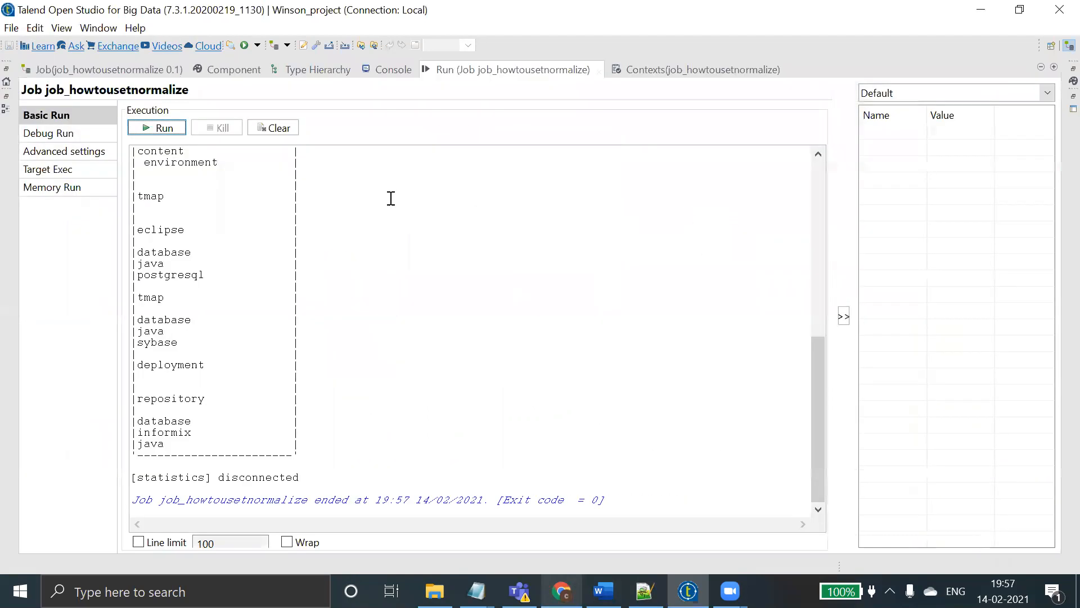
left_click_drag(820, 488, 847, 377)
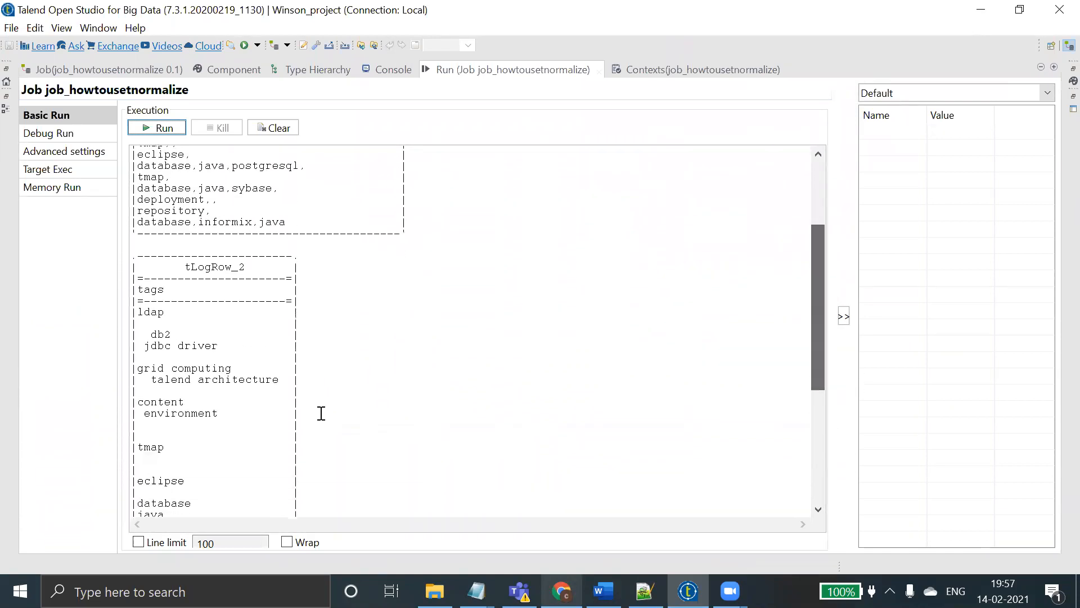
left_click_drag(140, 311, 195, 345)
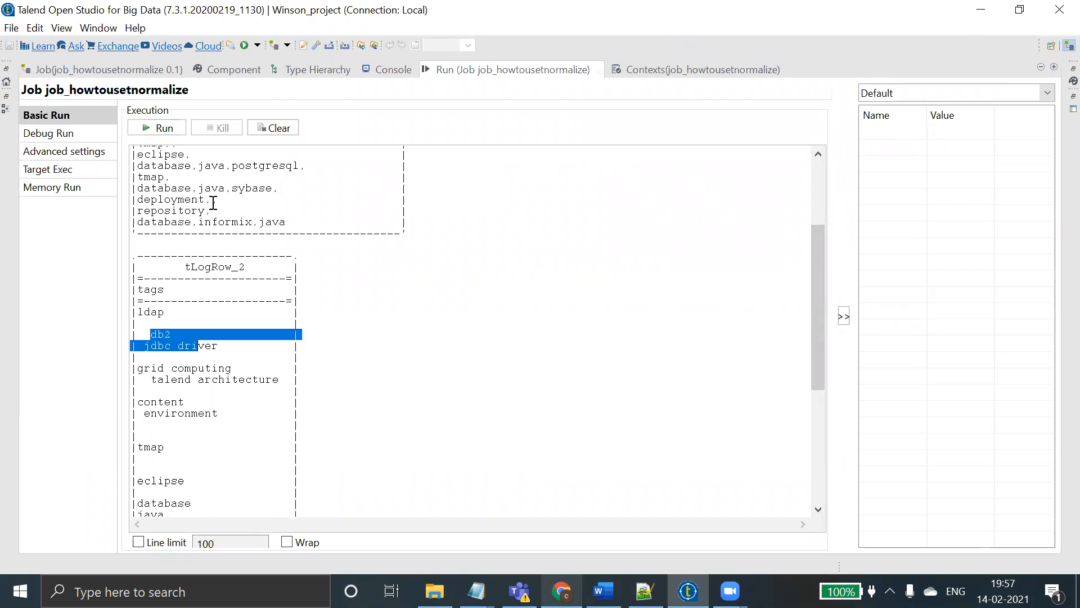
left_click_drag(211, 202, 218, 203)
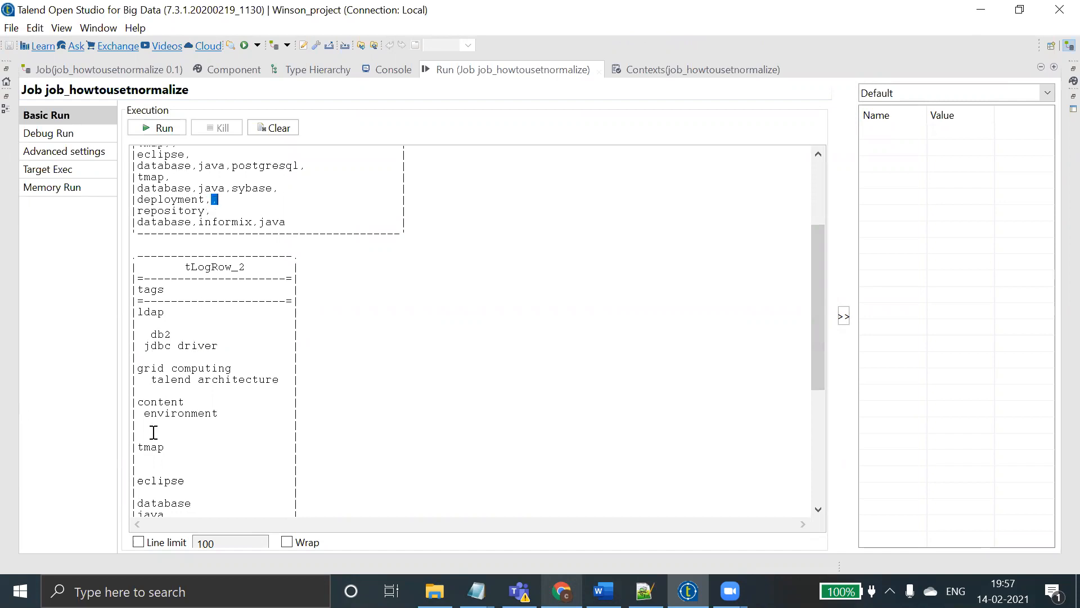
left_click_drag(144, 427, 237, 433)
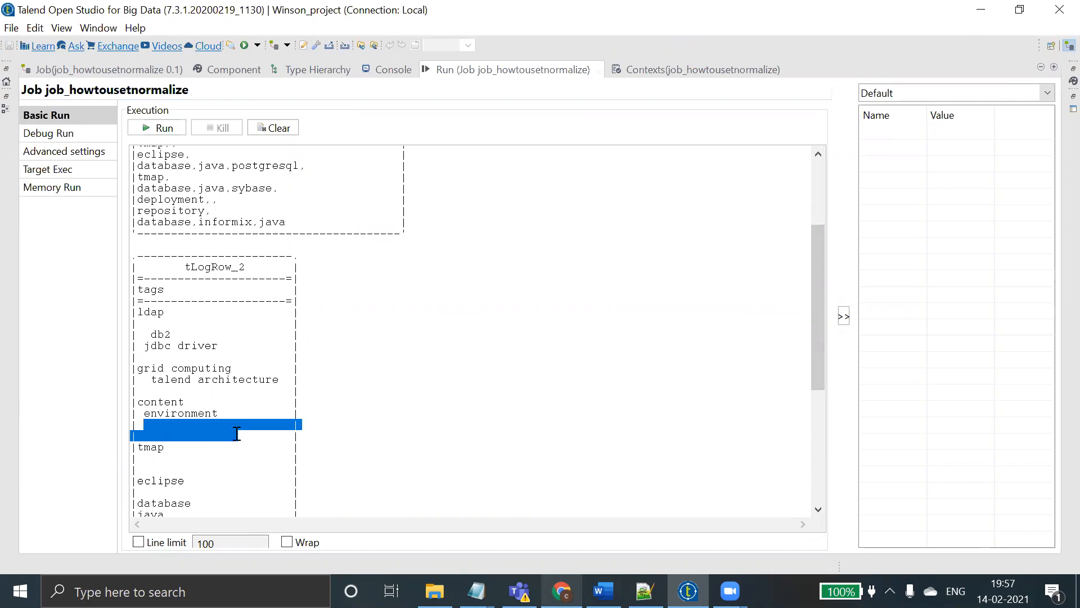
double_click(538, 68)
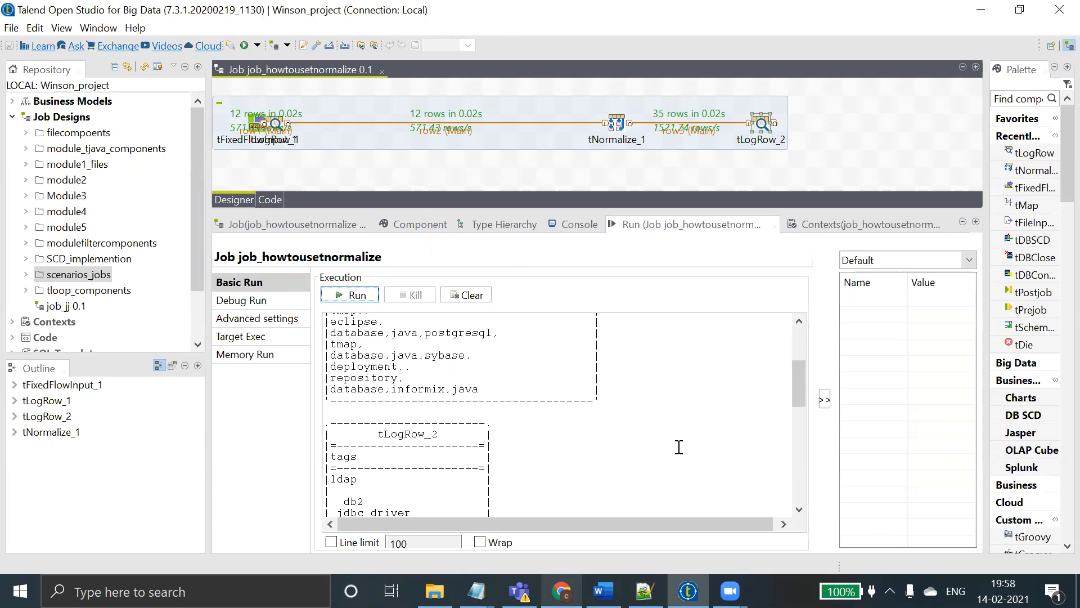
left_click(615, 123)
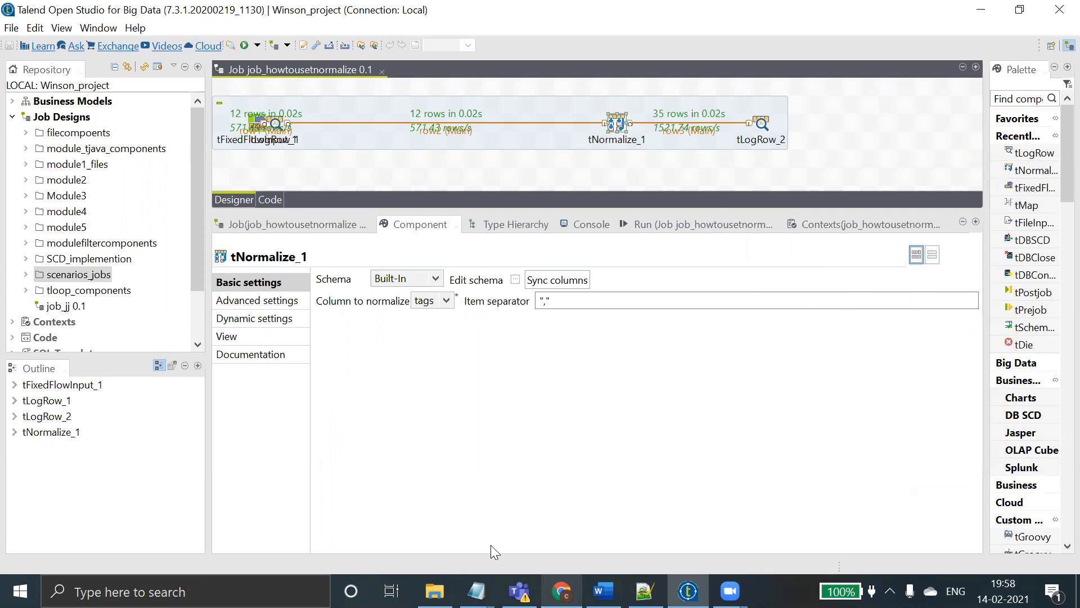
- Switch to the Notepad note about loading a flat file to an Oracle table and clear all its text
left_click(477, 589)
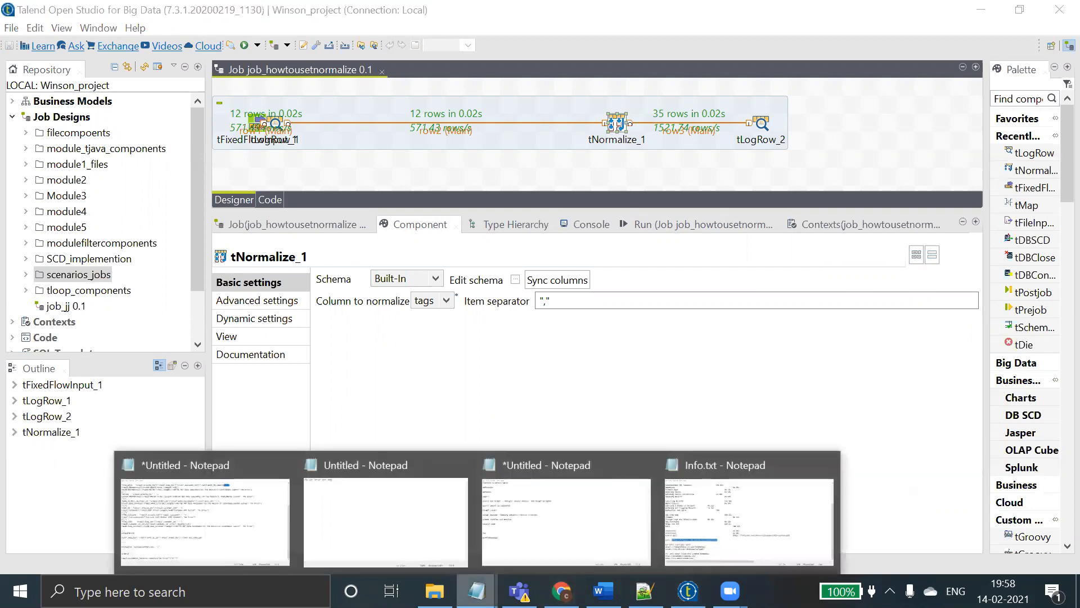
left_click(564, 525)
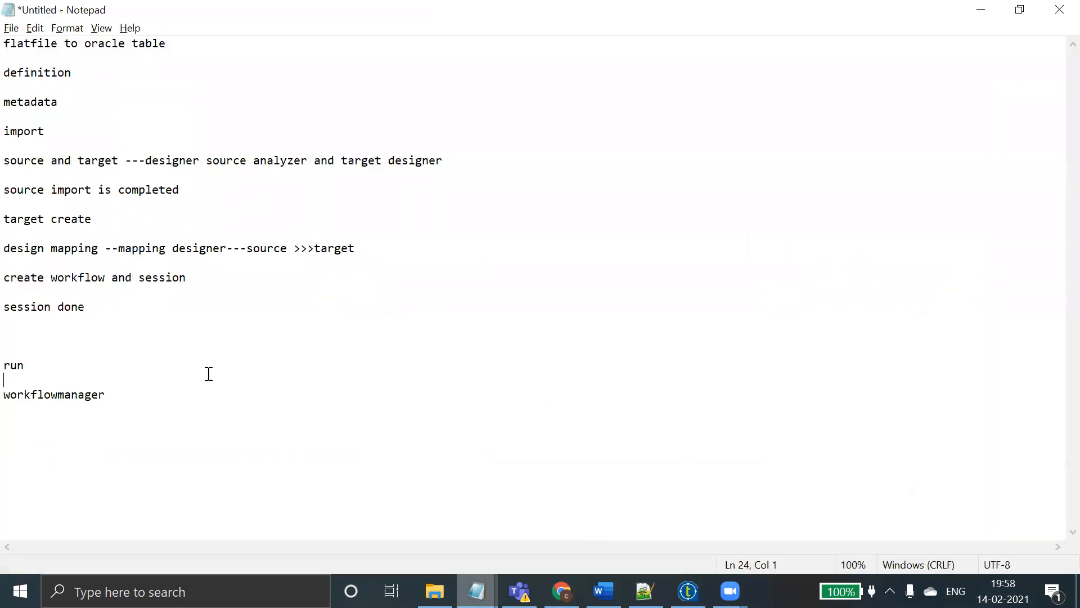
key("ctrl+a")
key("BackSpace")
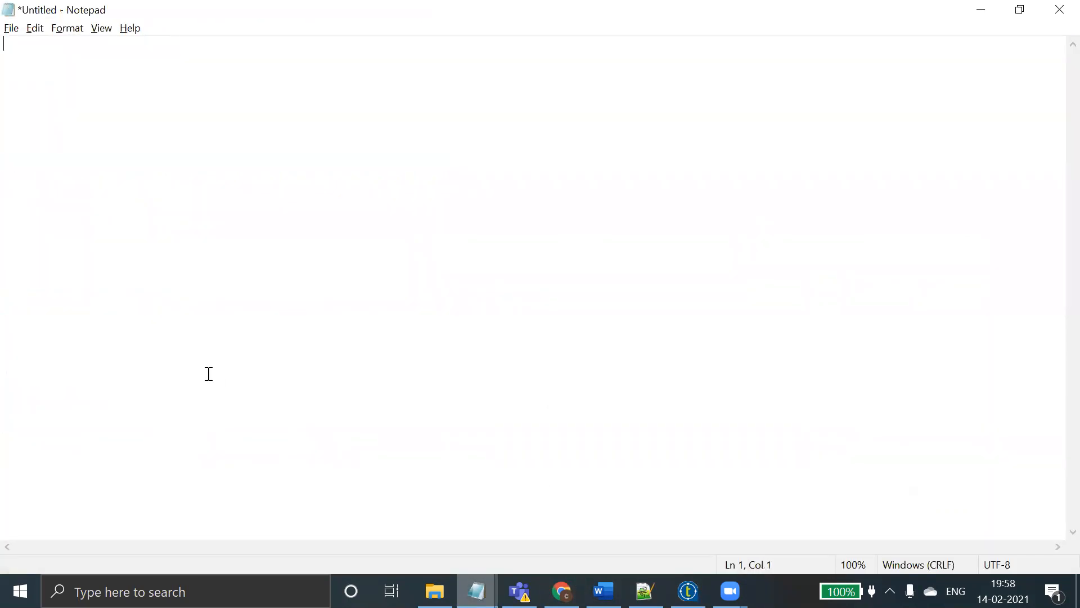
- Write "emp --source" as the note's heading and "empid key columns" beneath it, separated by a blank line
type("p")
type(" --source")
type("em")
type("p")
type("numbe")
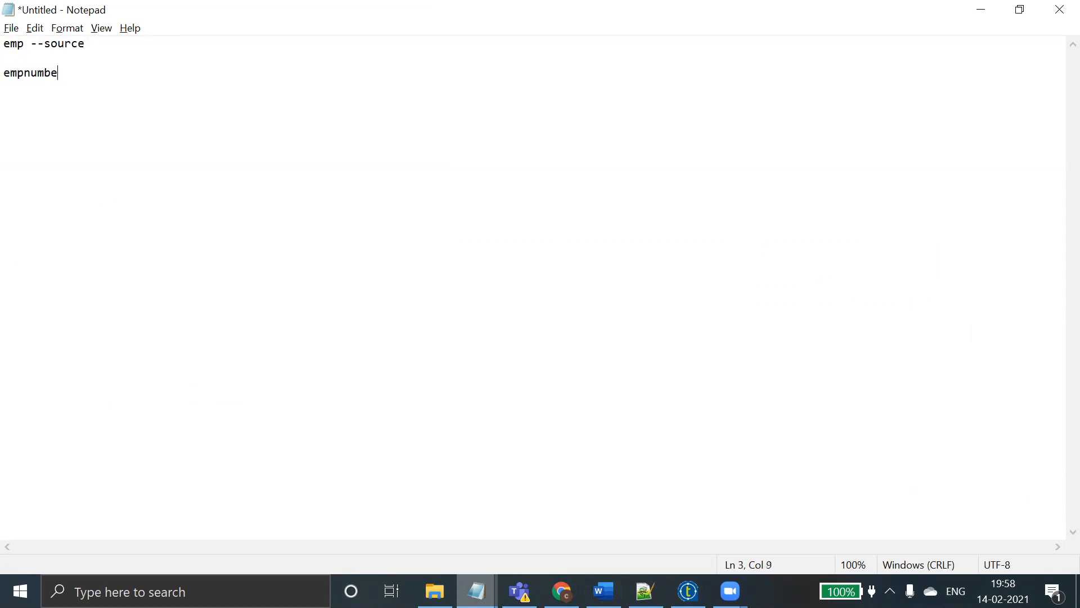
type("r")
key("BackSpace")
key("BackSpace")
key("BackSpace")
key("BackSpace")
key("BackSpace")
key("BackSpace")
key("BackSpace")
type("id key columns")
key("Return")
key("Return")
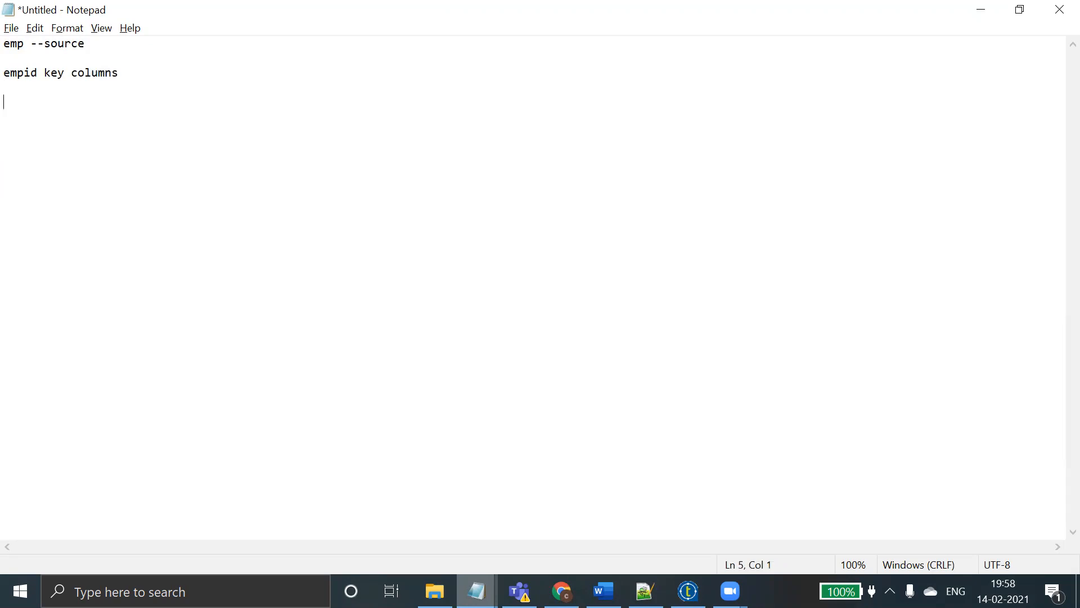
- List the remaining source columns empname, sal and deptno on separate lines with blank lines between them
type("empname")
key("Return")
key("Return")
type("sal,")
key("BackSpace")
key("Return")
key("Return")
type("deptno")
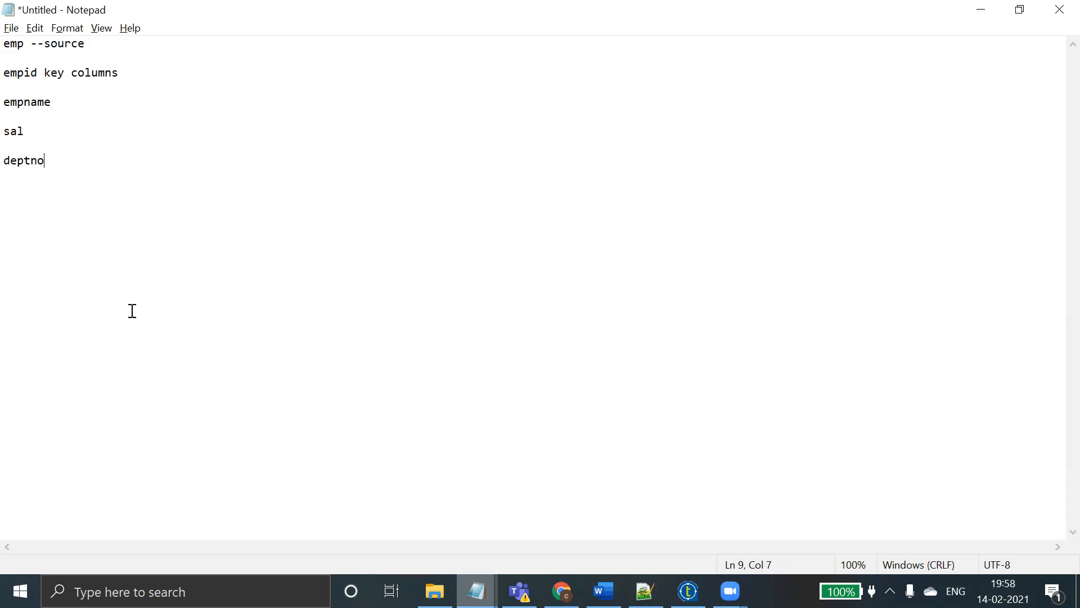
left_click(7, 102)
left_click_drag(10, 103, 58, 144)
left_click(41, 138)
left_click_drag(5, 103, 50, 112)
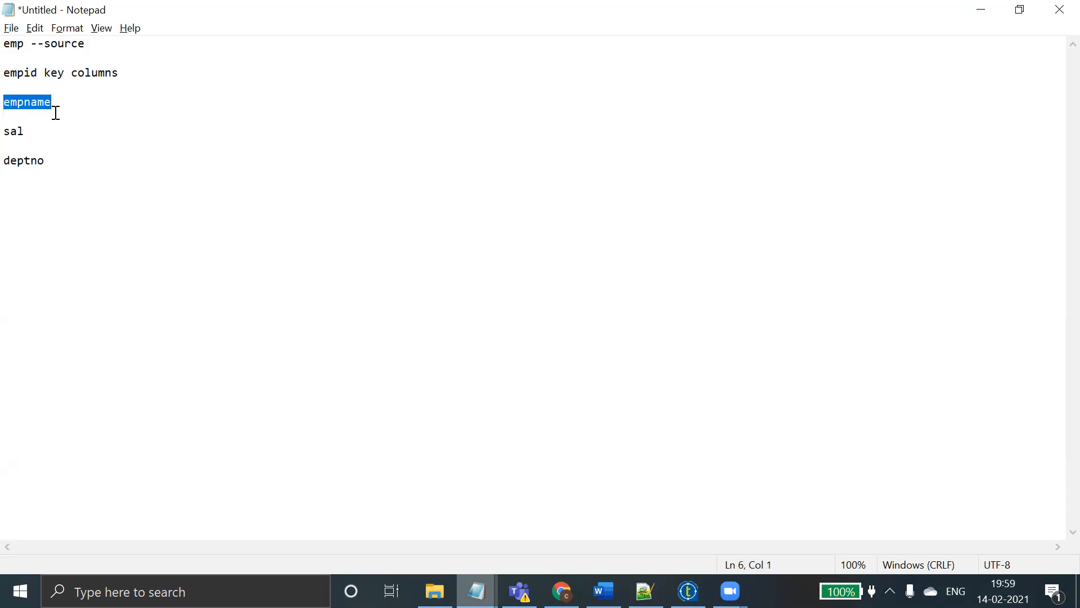
- Below the column list, add the header row "empid,ename,sal,deptno" and the sample row "101,,,,"
left_click(62, 162)
key("Return")
key("Return")
type("empid,ename,sal,deptno")
key("Return")
type("100")
key("BackSpace")
type("1,,,,")
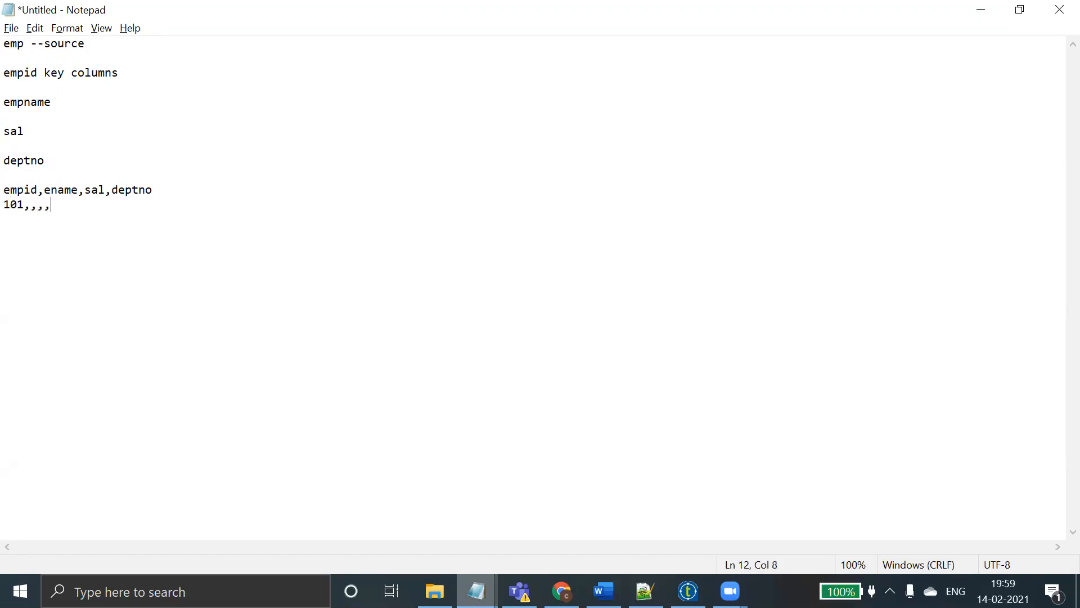
- Add the target header line "fullrow,ename," below the sample source row, leaving blank lines between them
key("Return")
key("Return")
type("fullrow,ename,")
left_click_drag(10, 204, 38, 205)
left_click(128, 278)
- Write the normalized sample rows "101,ename", "101,sal" and "101,deptno" under the target header
key("Return")
type("101")
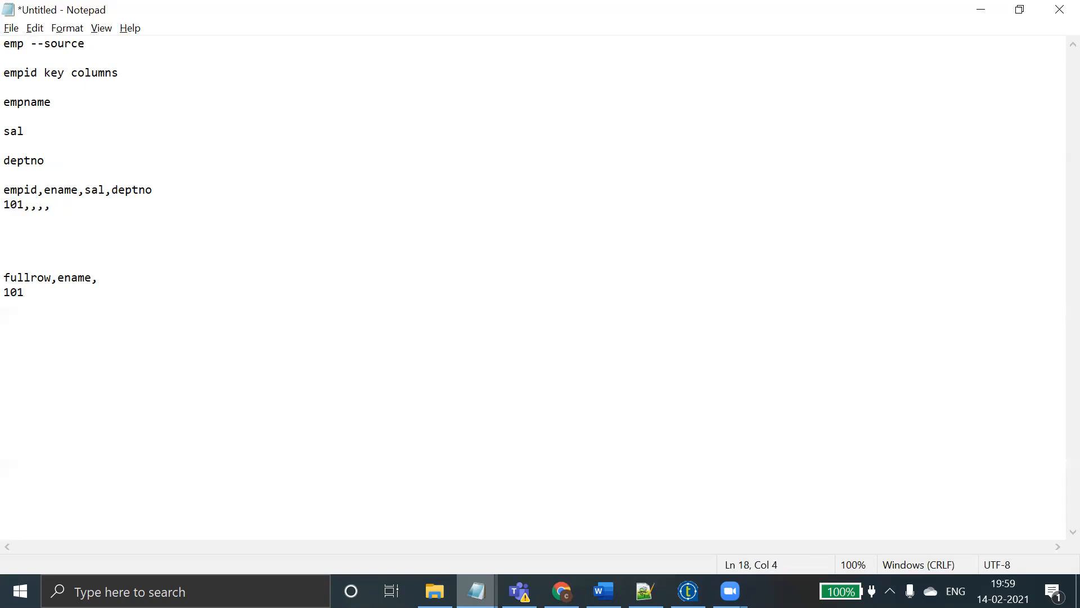
type(",ena")
type("me ")
type("101,sal")
key("Return")
type("101,s")
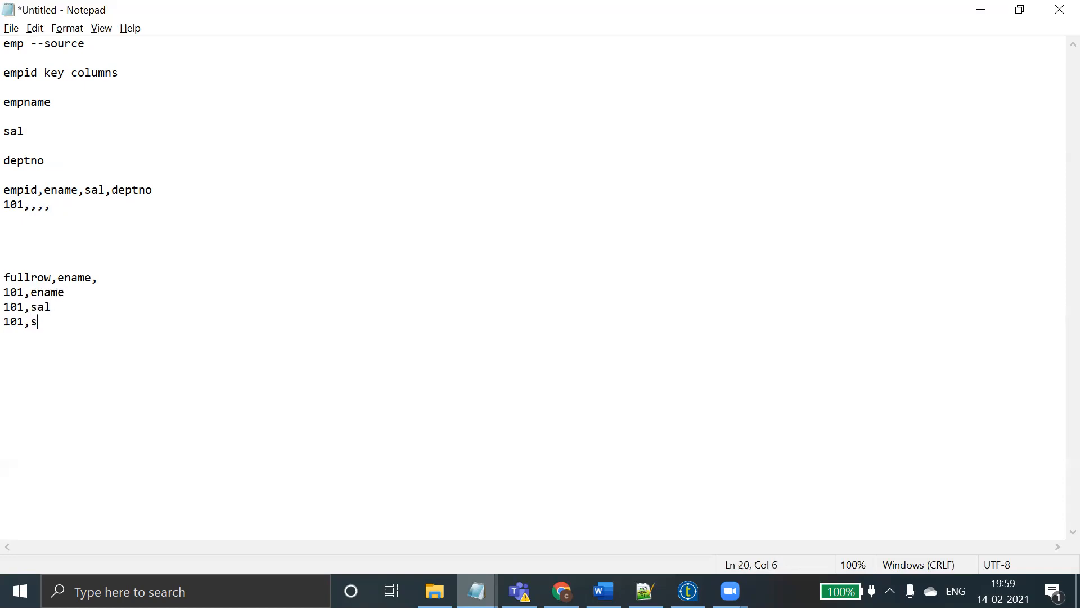
key("BackSpace")
type("deptno")
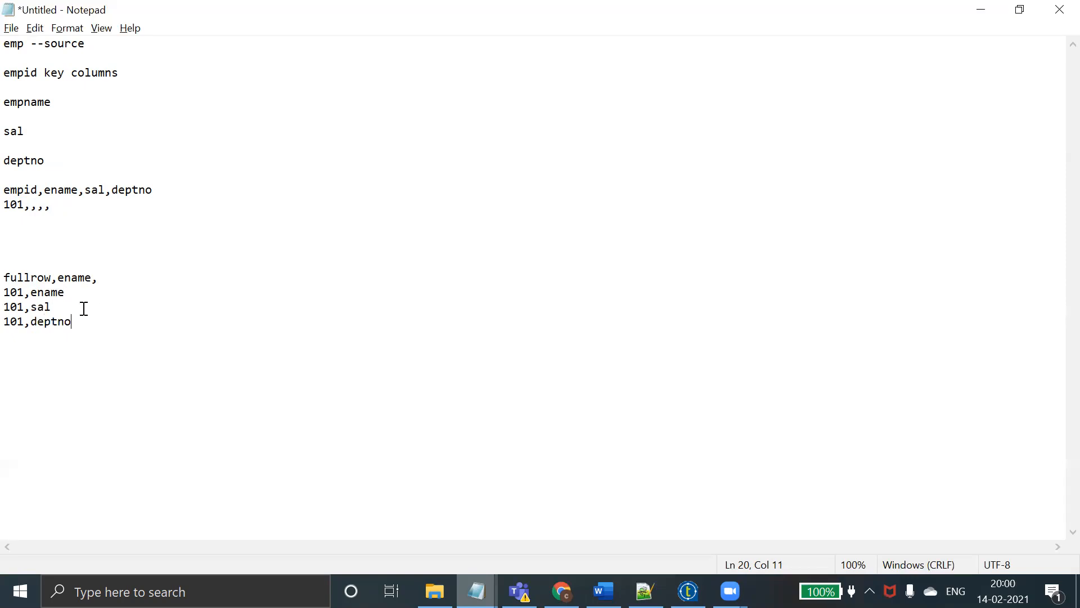
- Switch back to Talend Open Studio and create a job named job_tnormalize_usecase in the scenarios_jobs folder
left_click(687, 591)
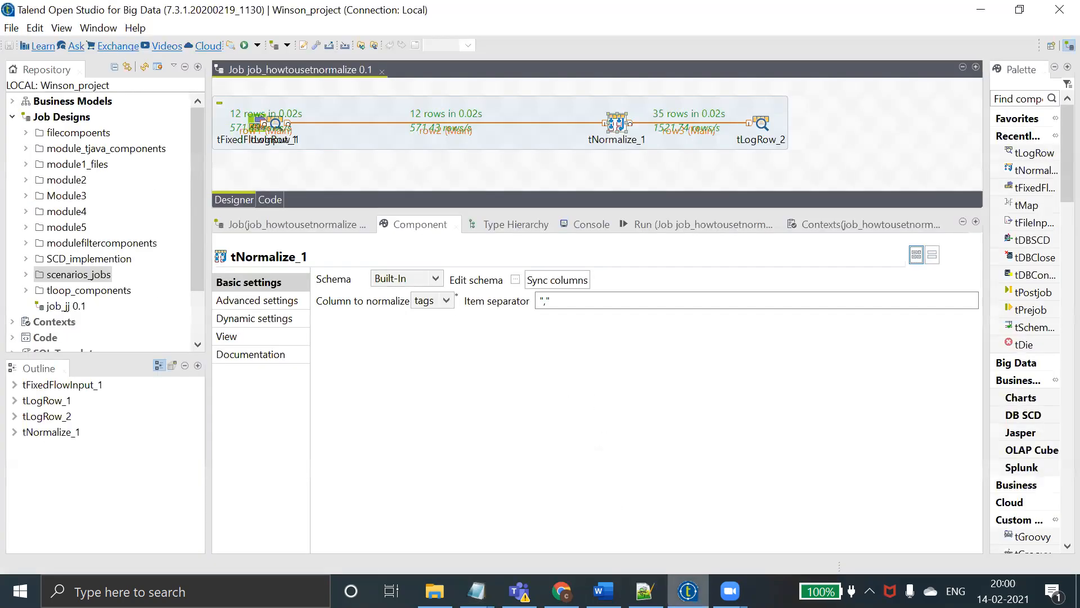
left_click_drag(565, 212, 593, 330)
left_click_drag(195, 237, 199, 286)
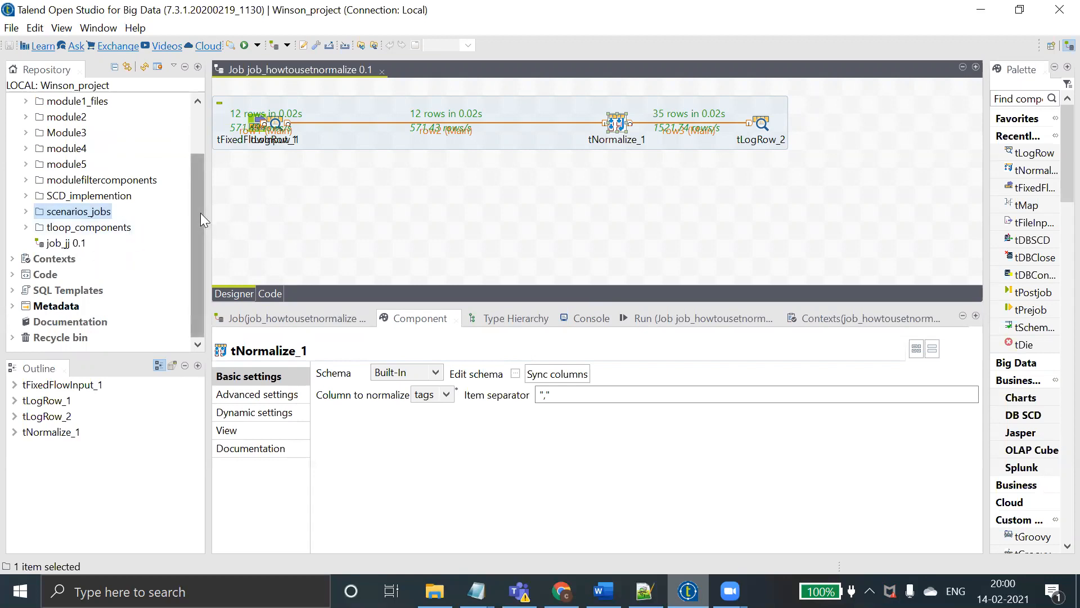
right_click(103, 212)
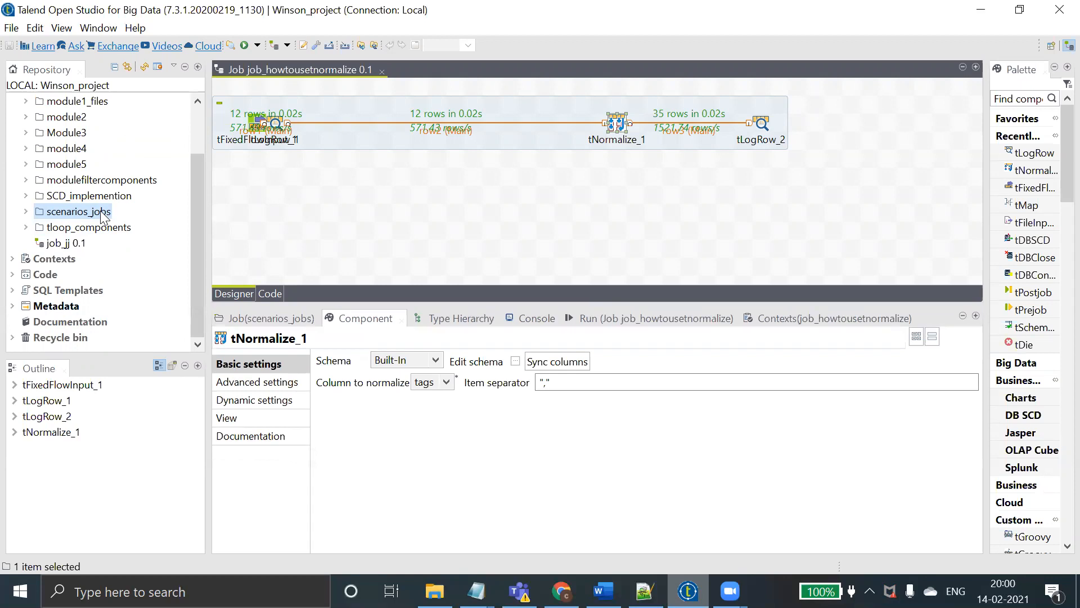
left_click(128, 223)
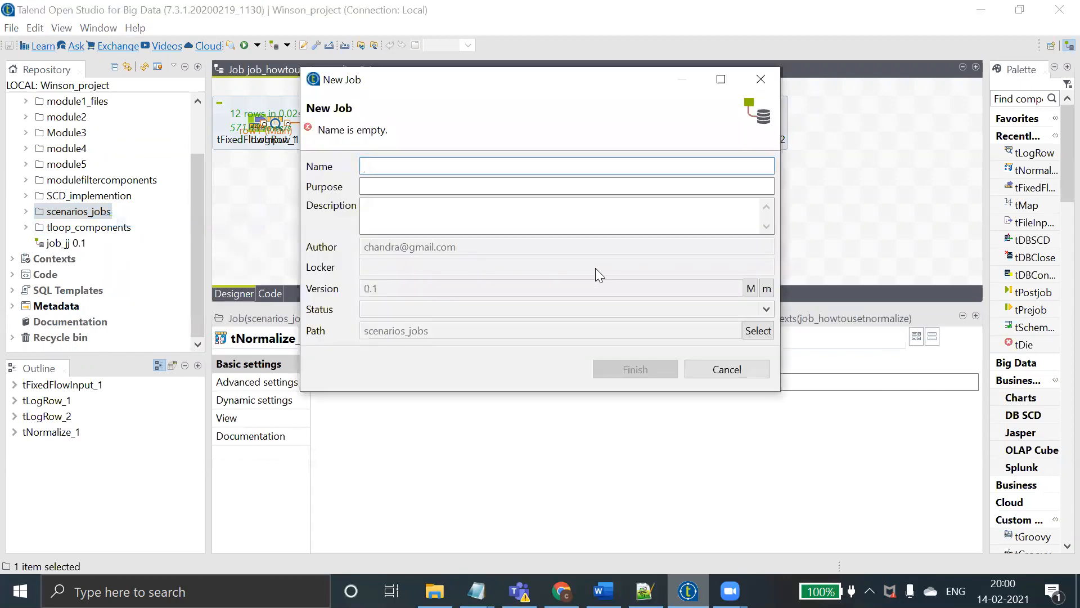
type("job_tnormali")
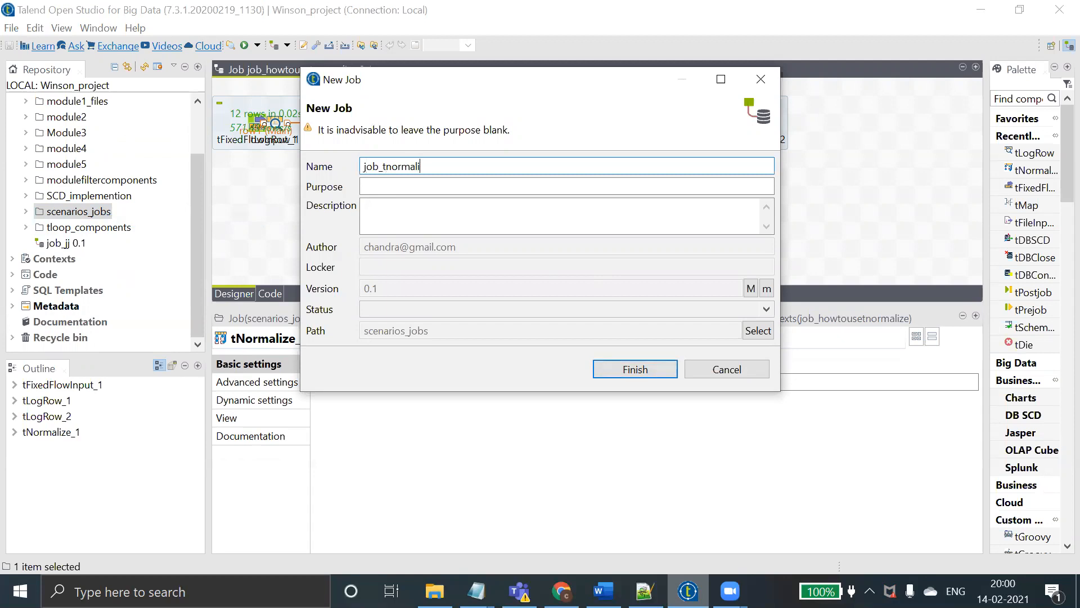
type("ze_usecase")
left_click(668, 372)
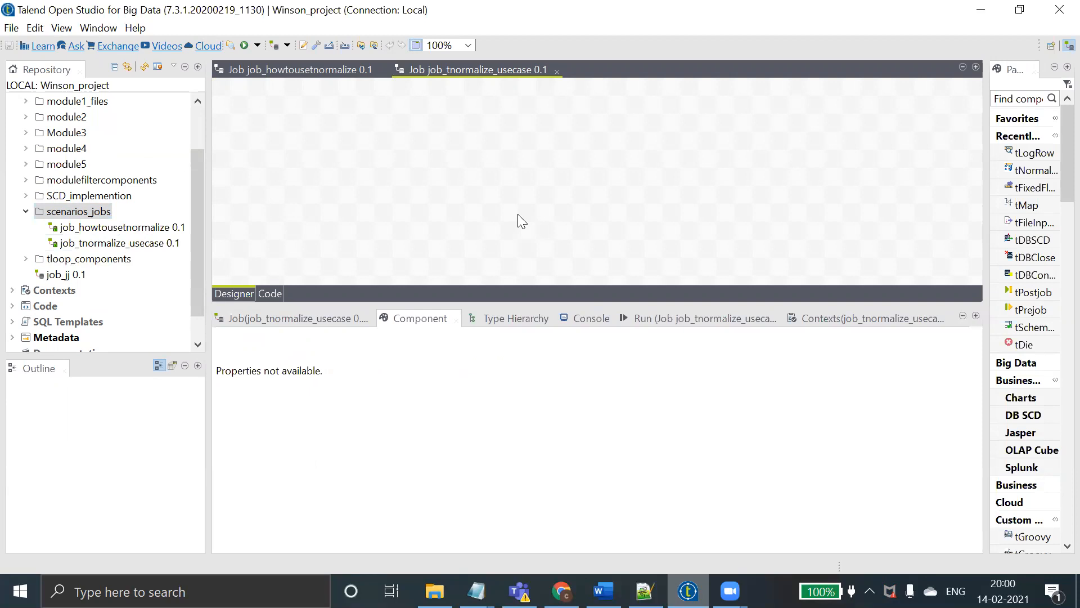
- Add the FF_EMP delimited file metadata to job_tnormalize_usecase as a tFileInputDelimited component
left_click_drag(198, 234, 201, 289)
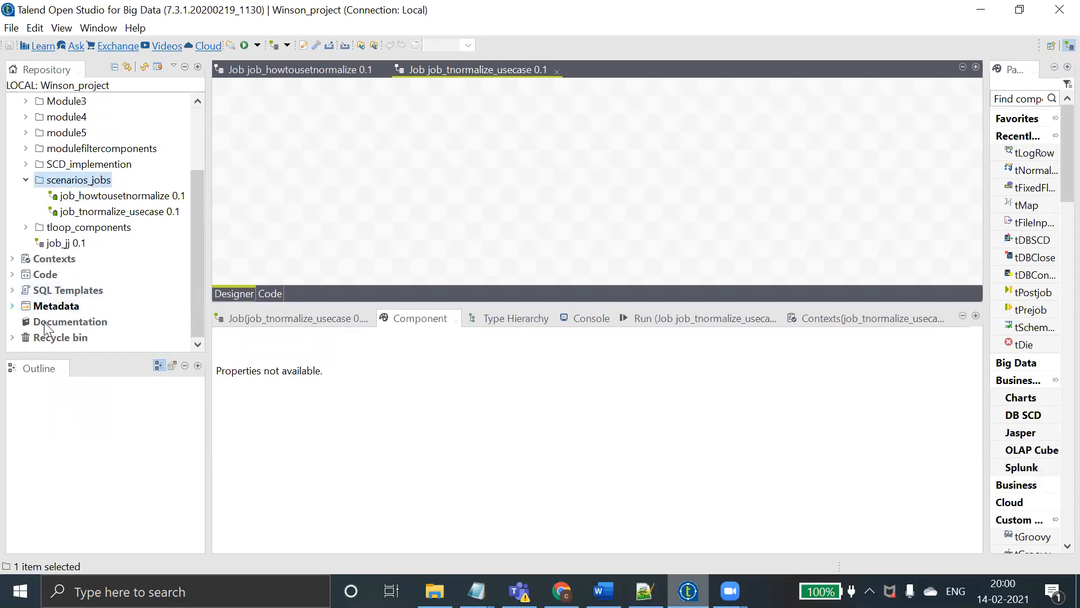
left_click(13, 306)
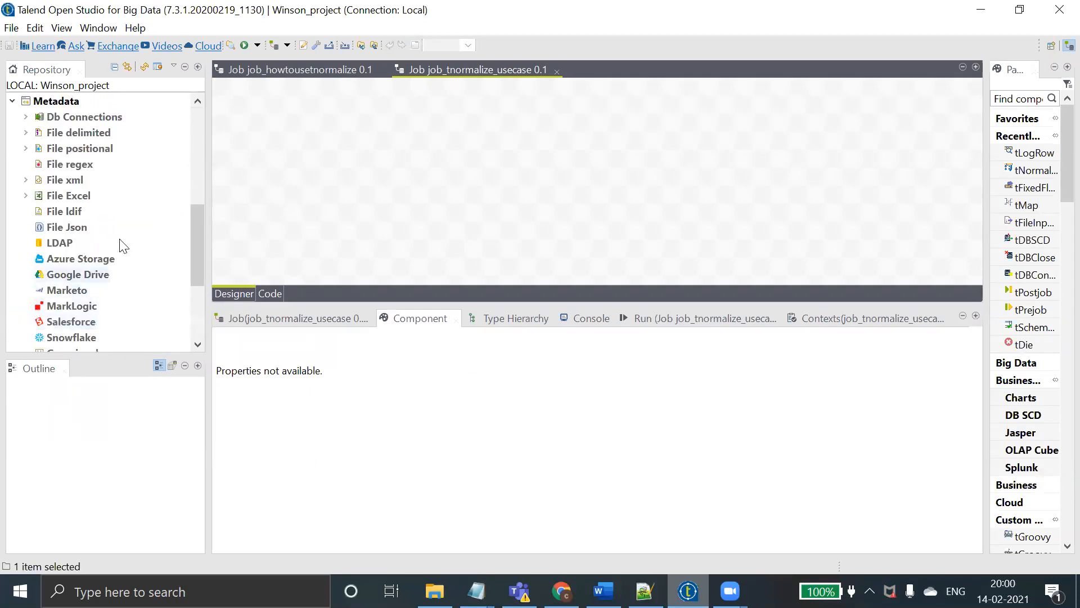
left_click(26, 132)
left_click_drag(97, 217, 392, 160)
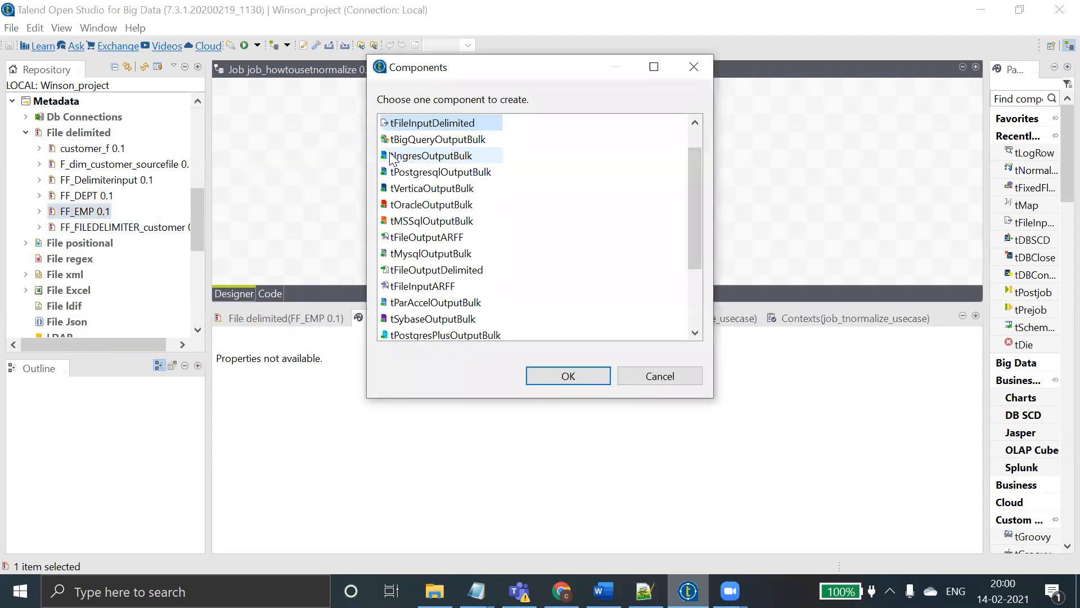
left_click(569, 380)
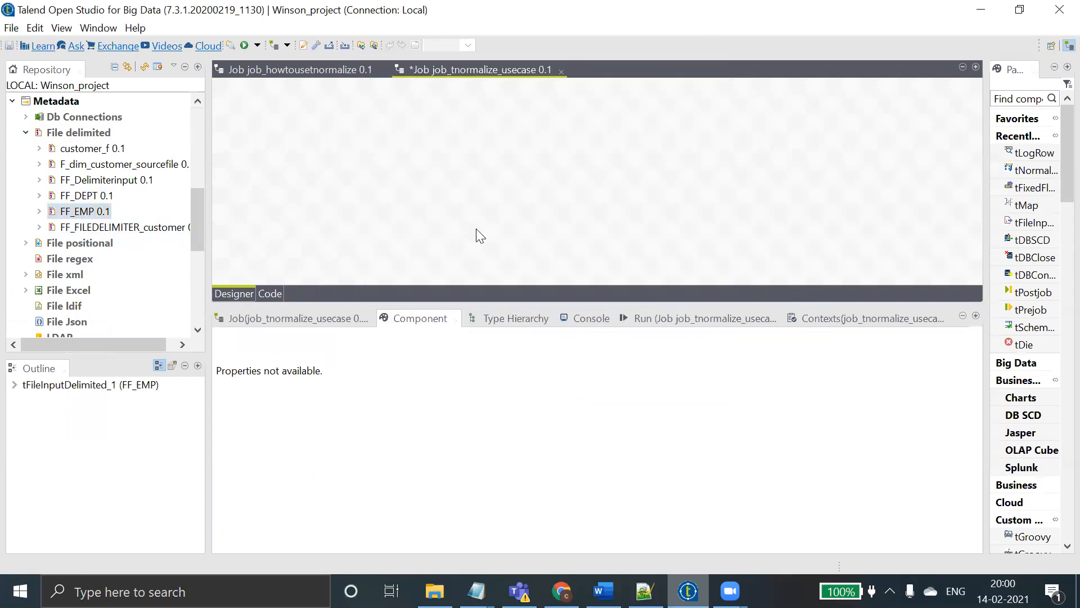
- Add a tLogRow component beside FF_EMP and link FF_EMP to it with a Main row
type("t")
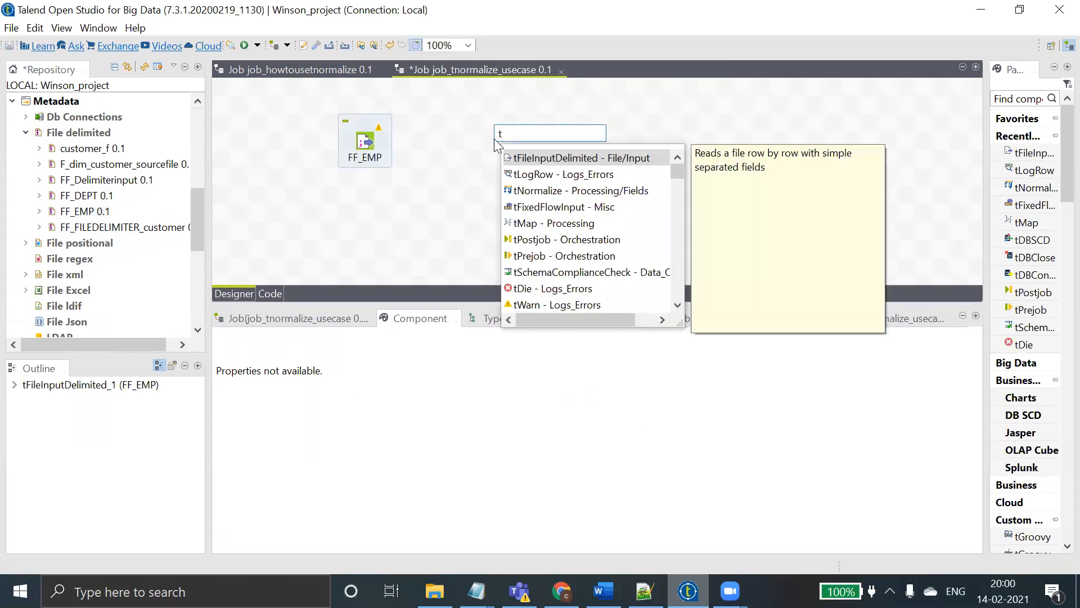
type("log")
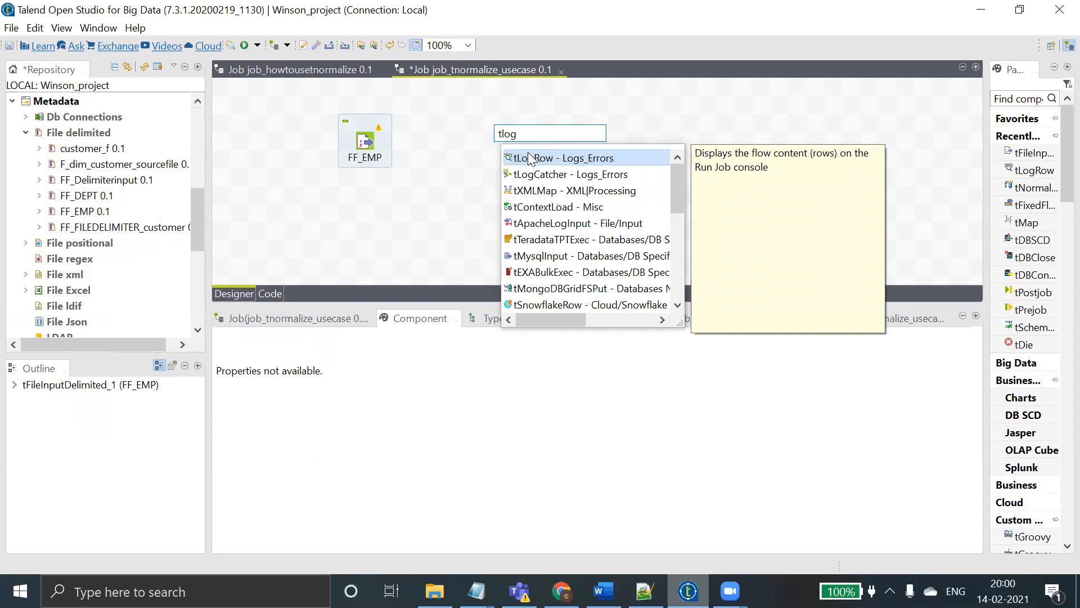
left_click(529, 159)
left_click(368, 140)
right_click(366, 142)
mouse_move(458, 151)
left_click(571, 152)
left_click(491, 141)
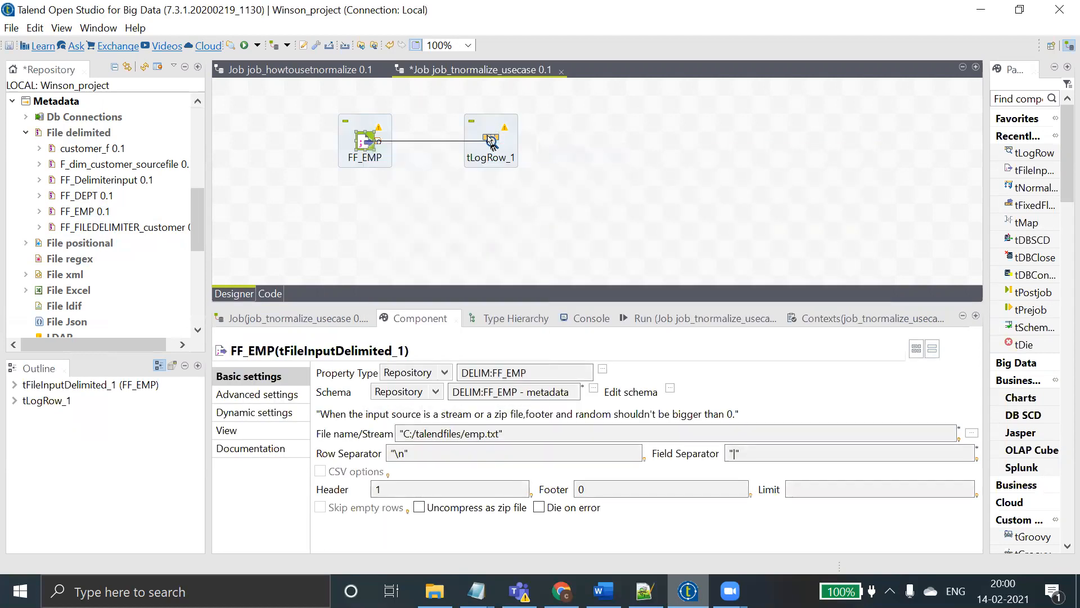
- Sync the columns of tLogRow_1 with its input and run the job
left_click(491, 141)
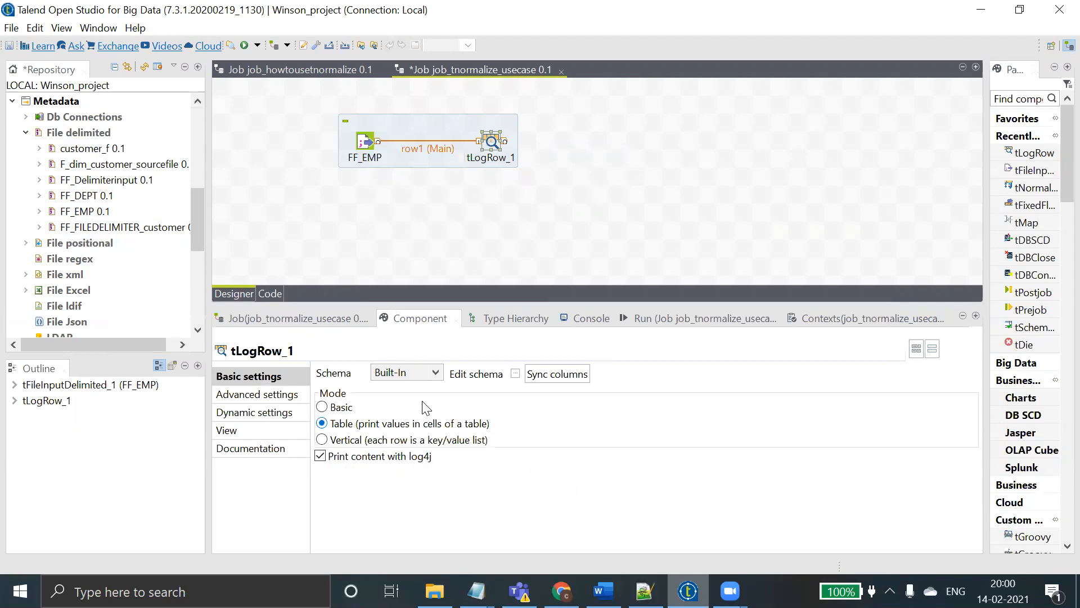
left_click(569, 374)
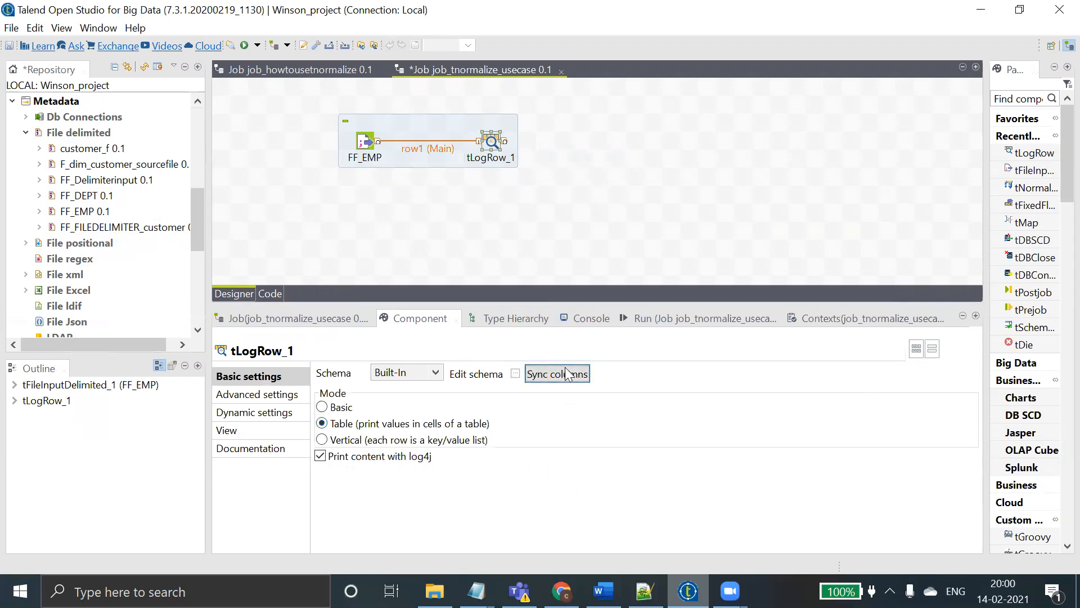
left_click(685, 316)
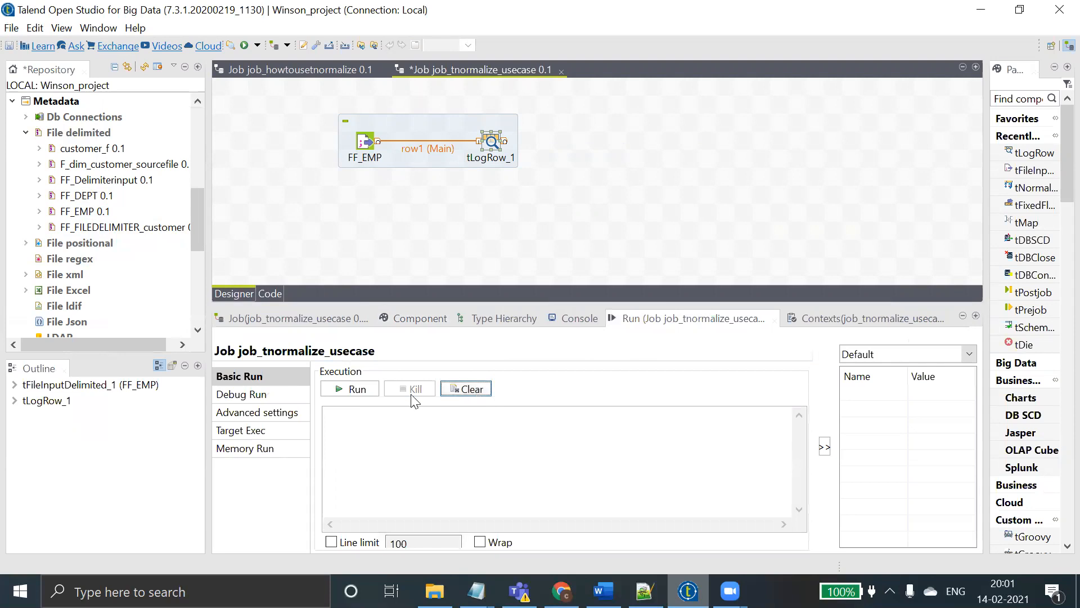
left_click(353, 388)
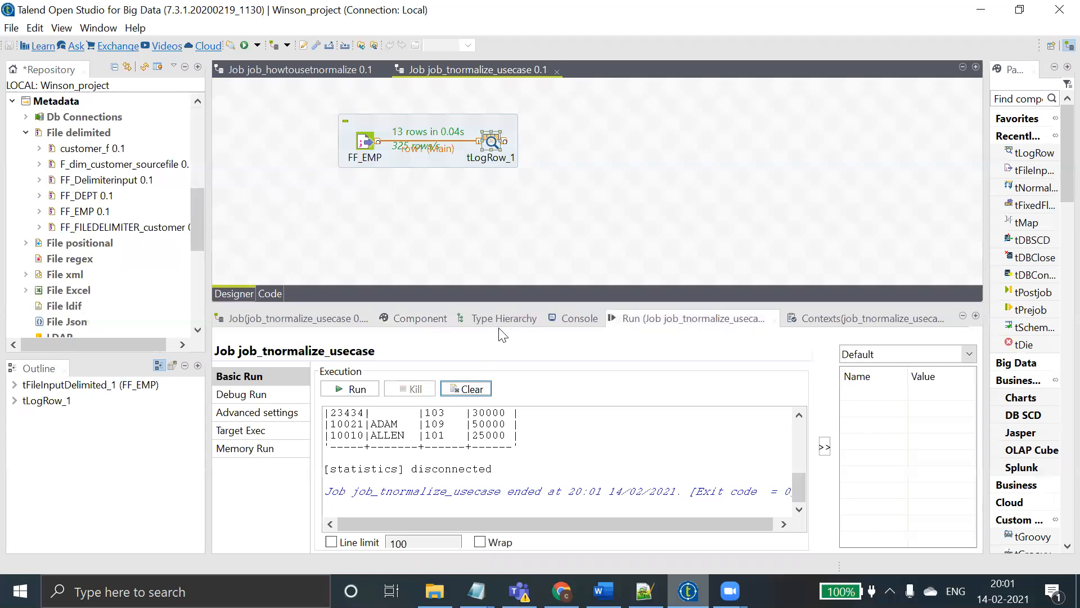
- Enlarge the run output and examine the employee rows for missing name, department number and salary values
left_click(508, 283)
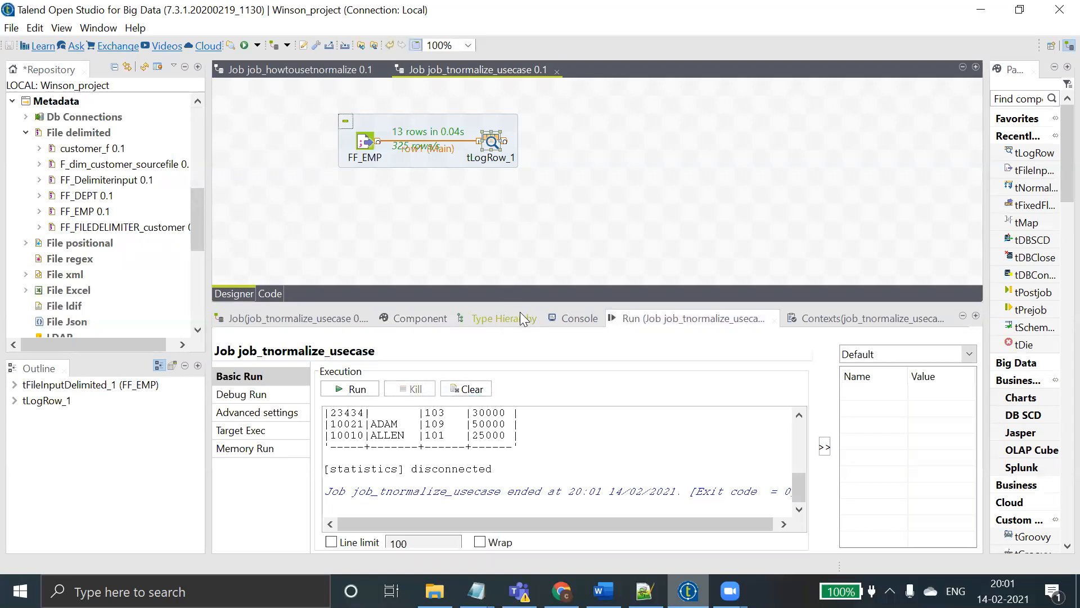
left_click_drag(520, 308, 520, 167)
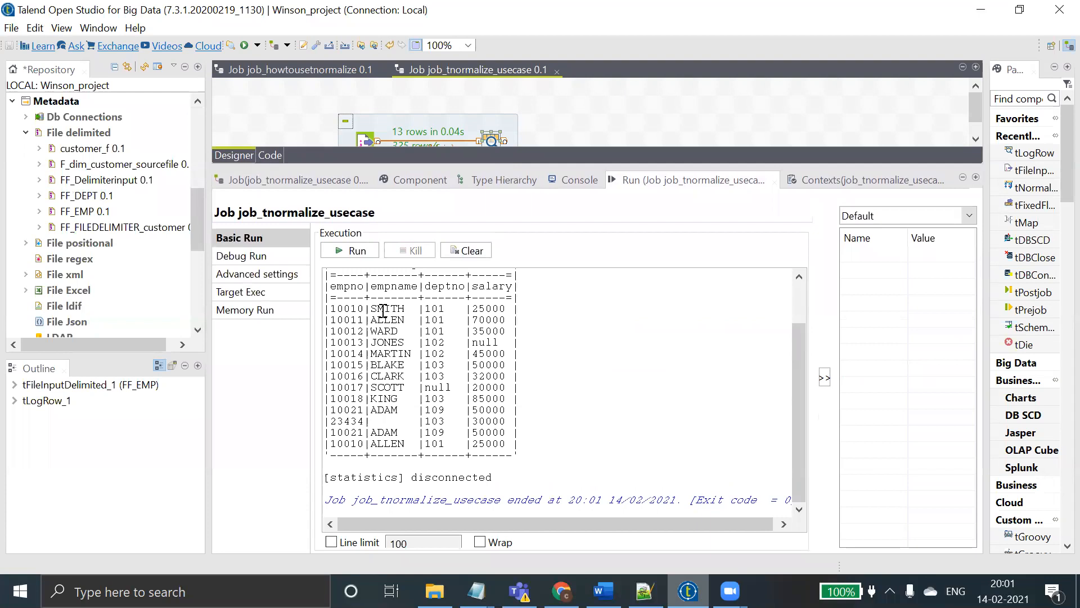
left_click_drag(332, 308, 487, 305)
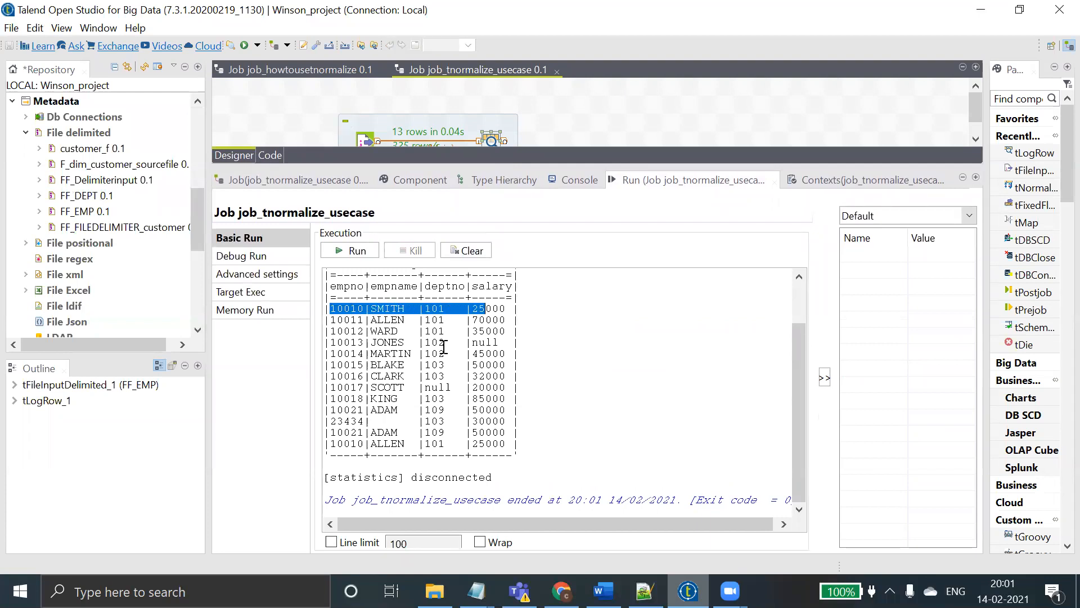
left_click(380, 344)
left_click_drag(411, 343, 325, 343)
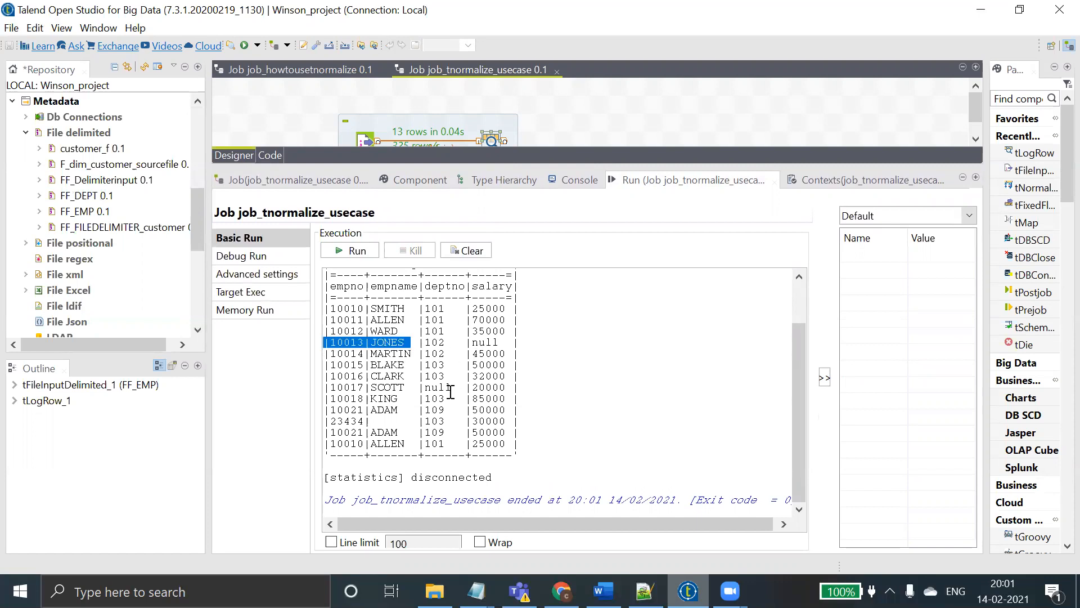
left_click_drag(358, 389, 444, 388)
left_click_drag(363, 411, 464, 423)
left_click(345, 423)
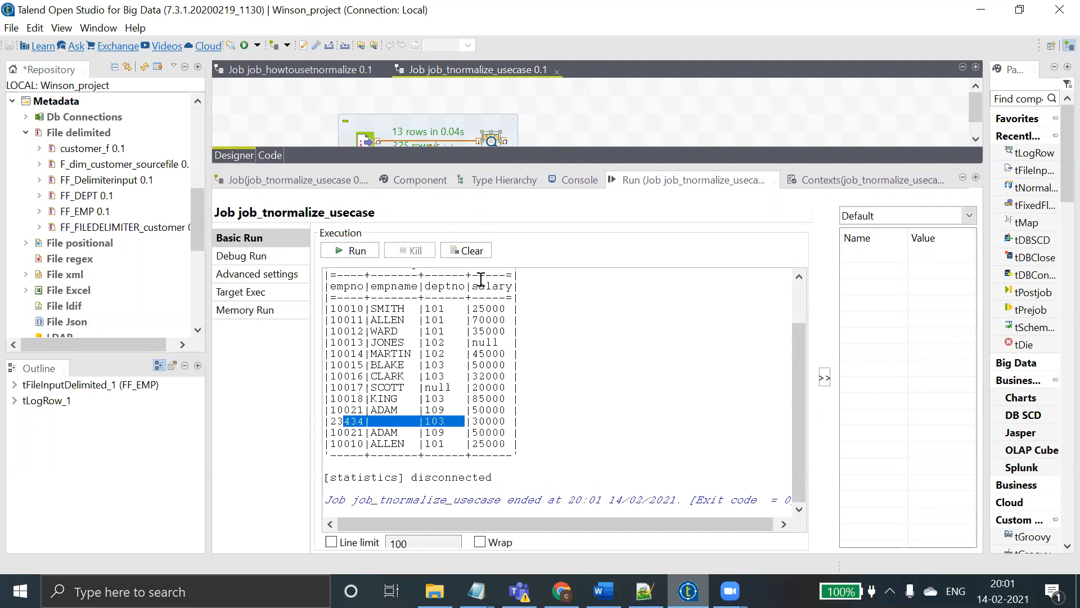
- Open emp.txt from the talendfiles folder and delete the employee name in the last row
left_click(435, 589)
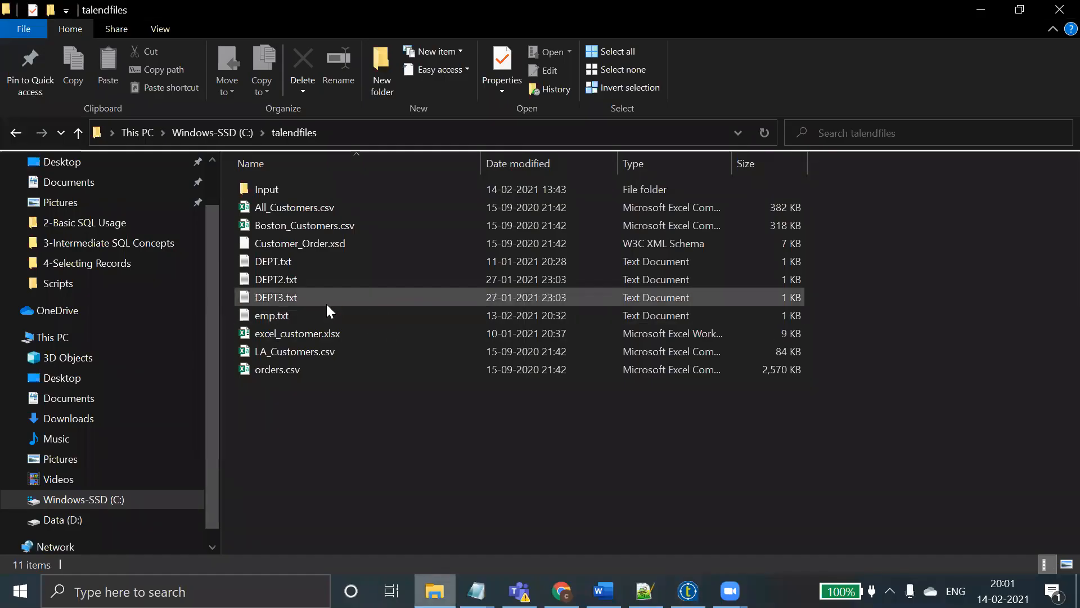
double_click(299, 314)
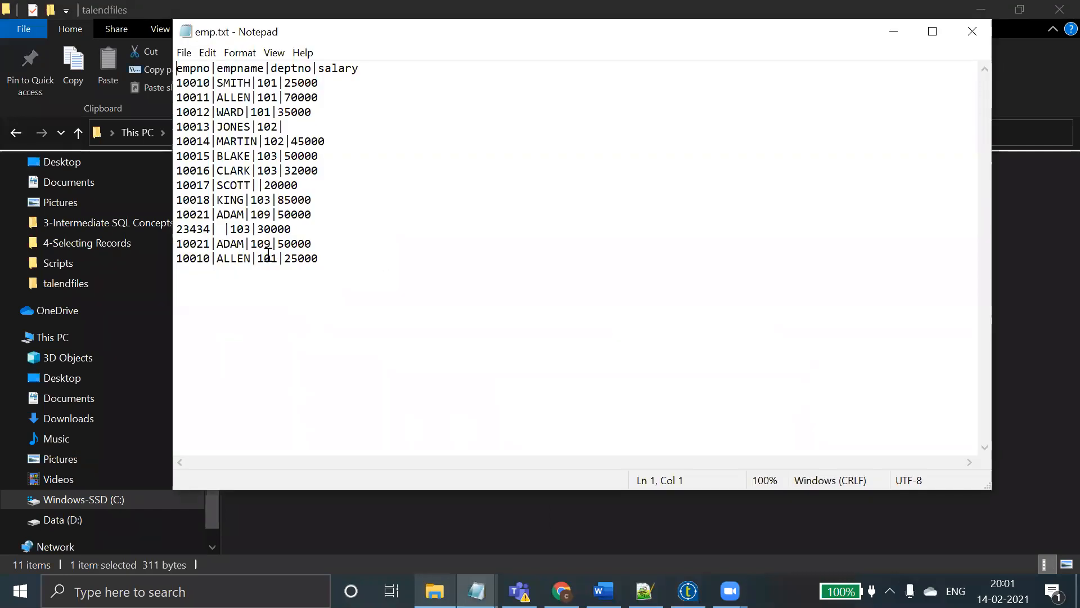
left_click(251, 258)
key("BackSpace")
key("BackSpace")
key("BackSpace")
key("BackSpace")
key("BackSpace")
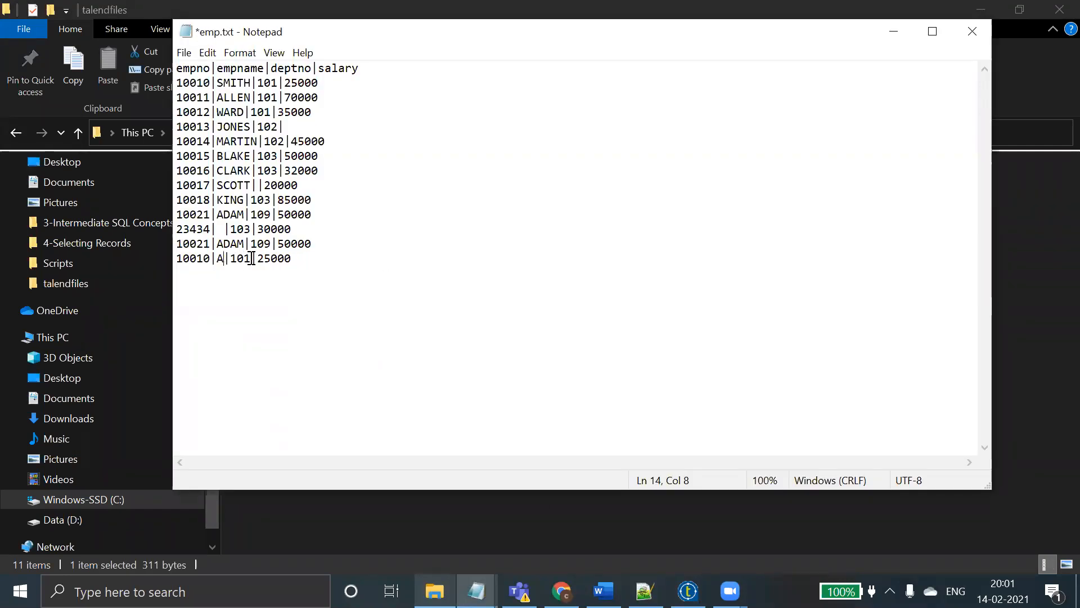
- Delete the department number and salary in the last row of emp.txt, keeping the separators, and save the file
left_click(245, 258)
key("BackSpace")
key("BackSpace")
key("BackSpace")
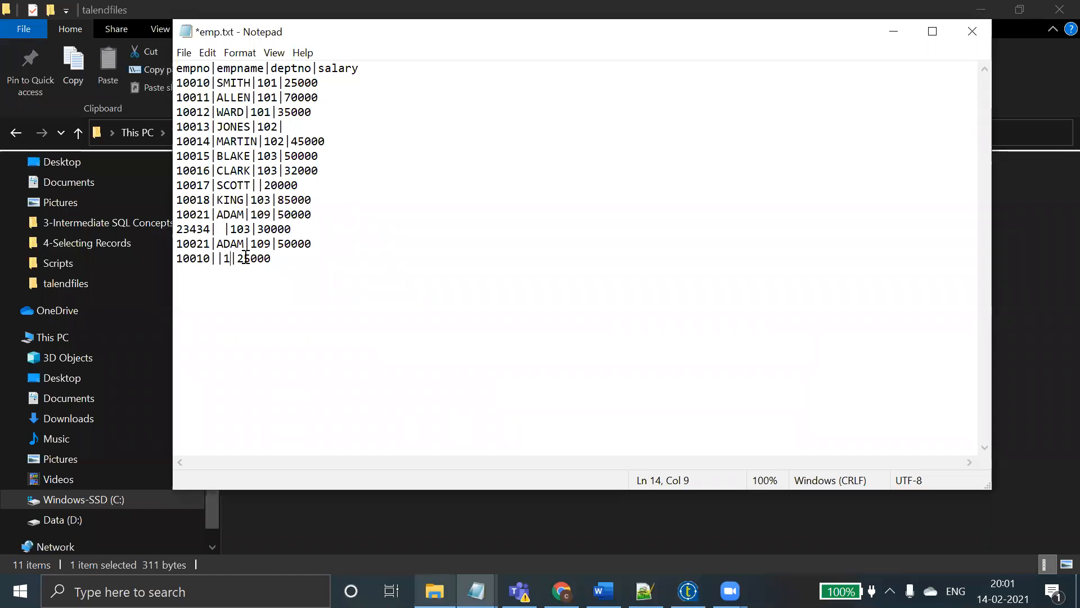
left_click(275, 261)
key("BackSpace")
key("BackSpace")
key("BackSpace")
key("BackSpace")
key("BackSpace")
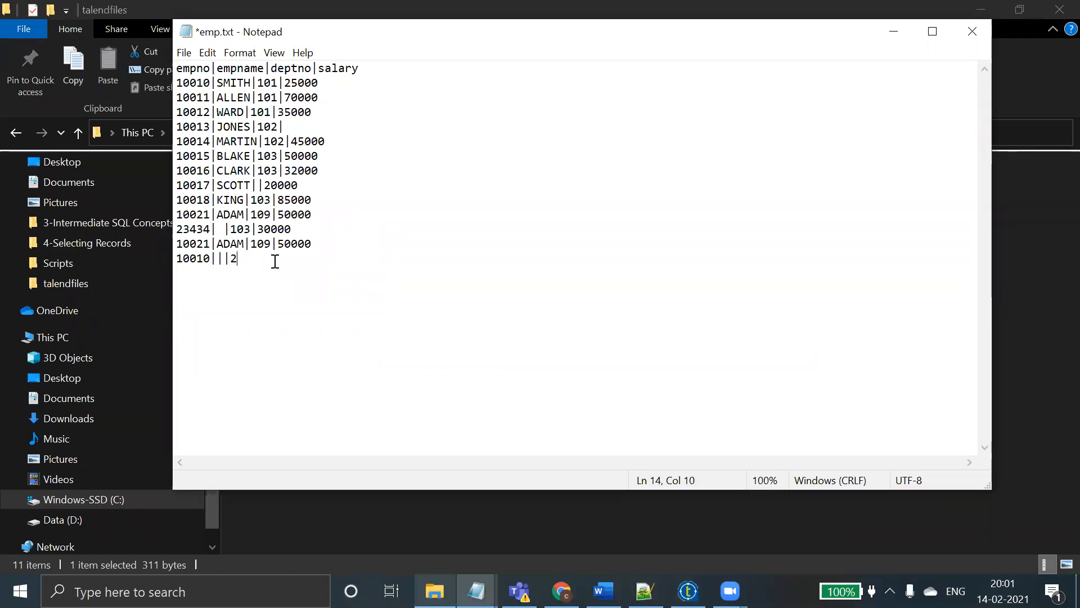
key("ctrl+s")
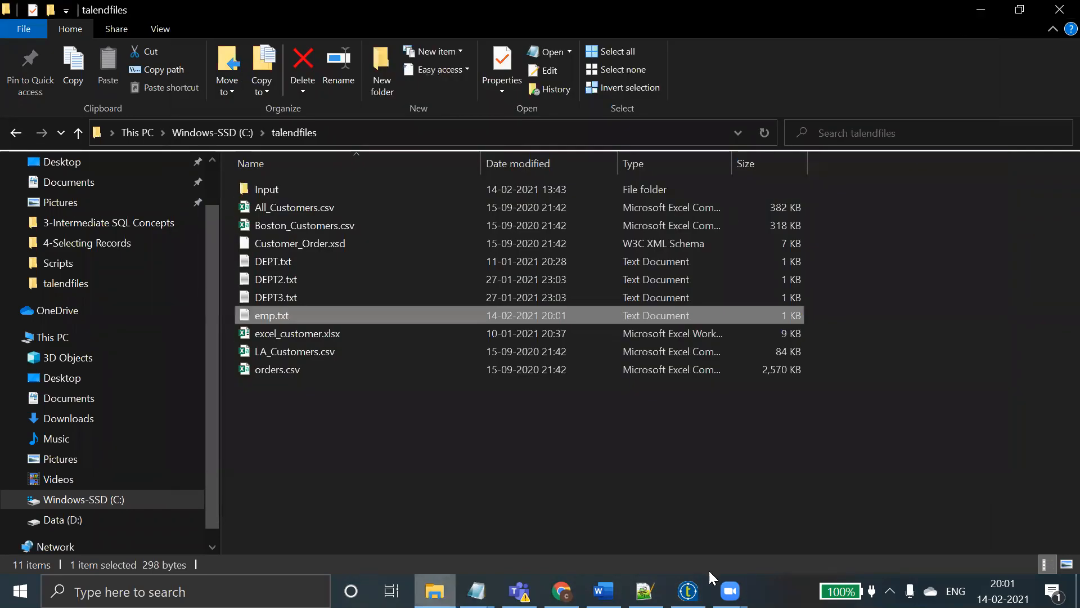
- Switch back to Talend Open Studio and add a tMap component to the right of tLogRow_1
left_click(687, 591)
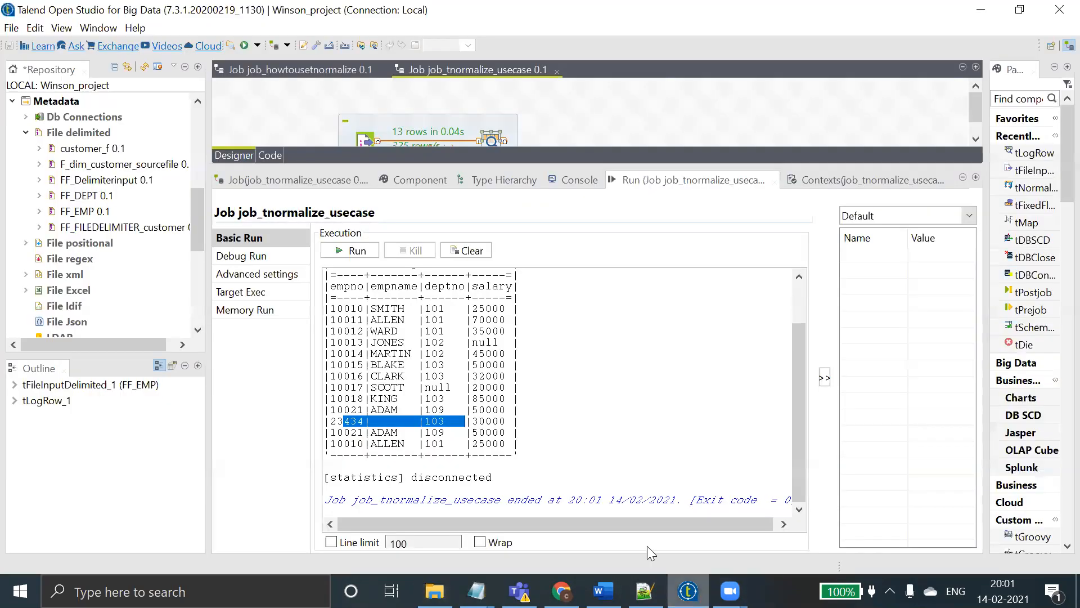
left_click_drag(521, 164, 551, 253)
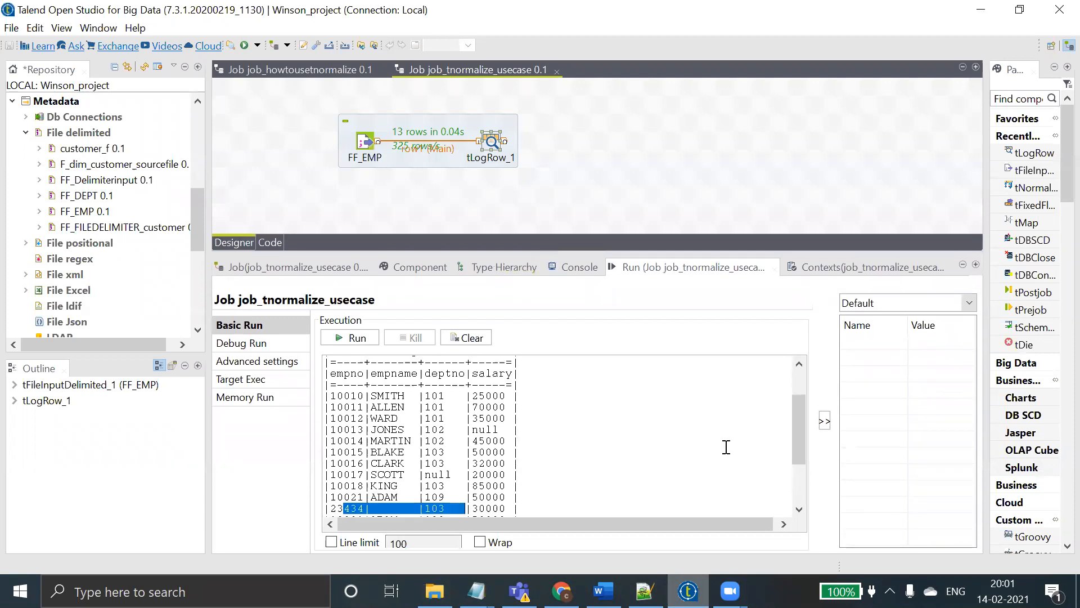
mouse_move(798, 443)
left_mouse_down()
mouse_move(790, 422)
mouse_move(792, 464)
mouse_move(790, 438)
left_mouse_up()
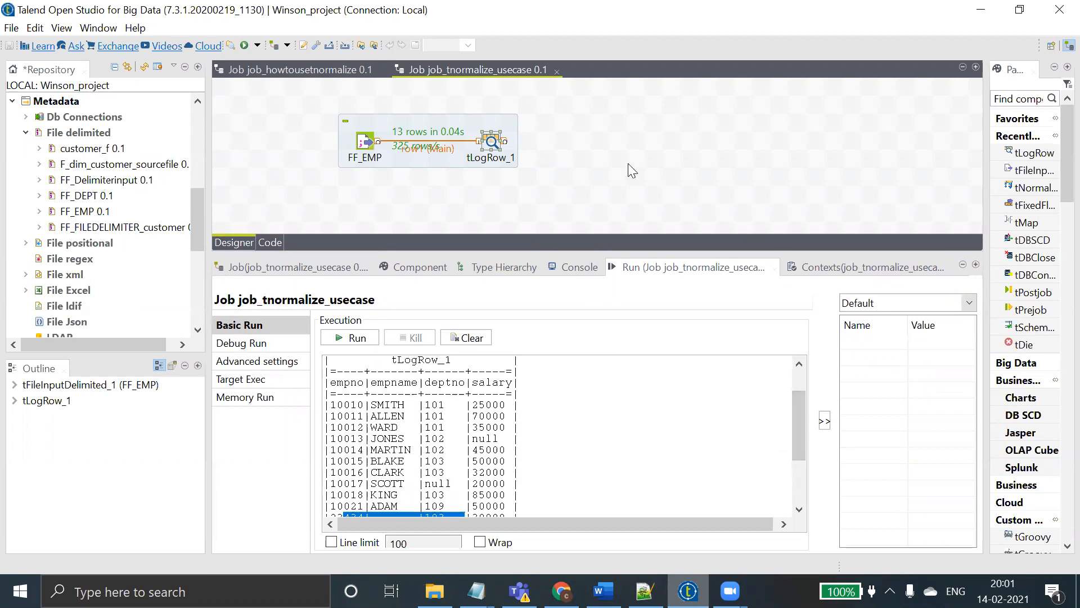
left_click(586, 127)
type("t")
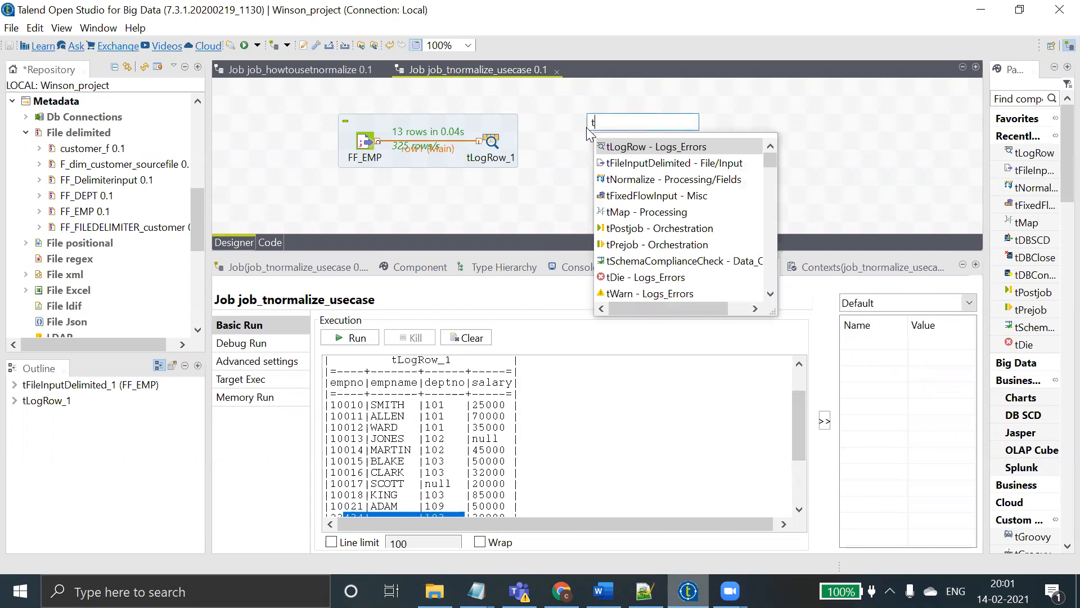
type("map")
key("Return")
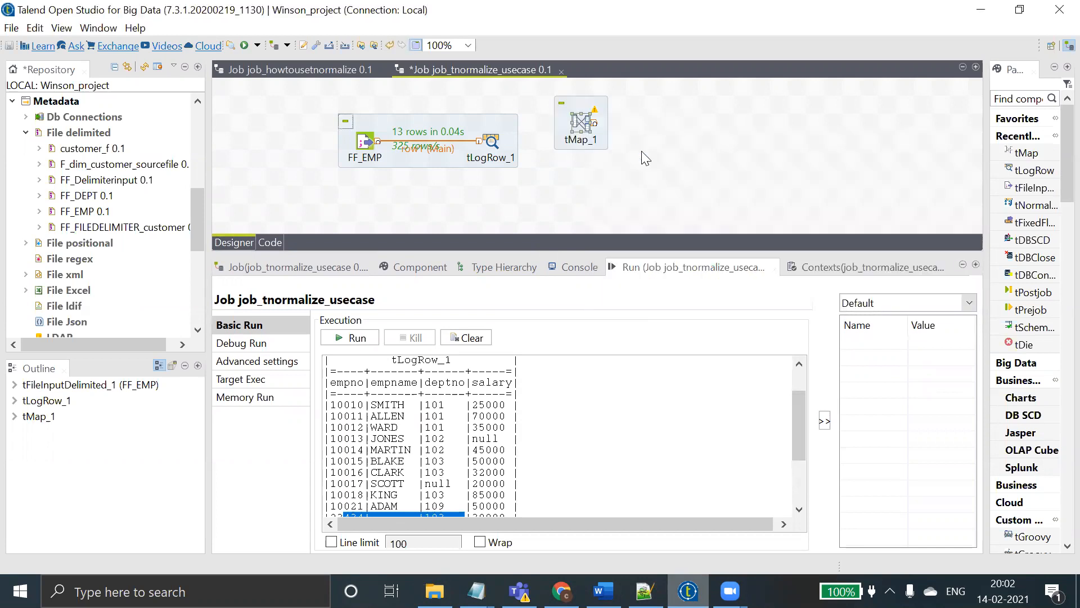
left_click_drag(598, 121, 670, 139)
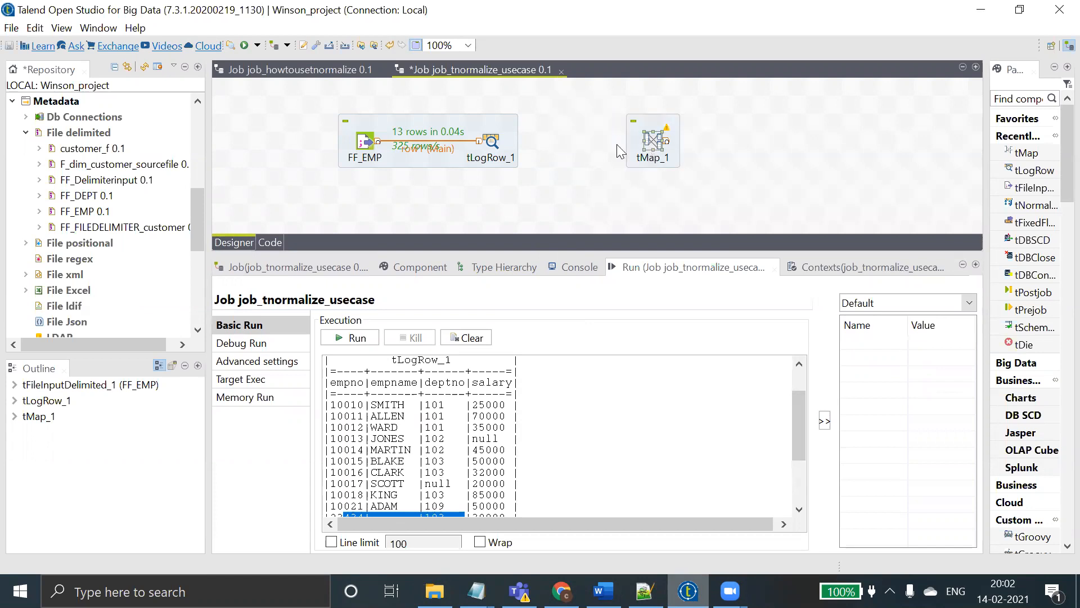
- Link tLogRow_1 to tMap_1 with a Main row
right_click(501, 142)
mouse_move(564, 152)
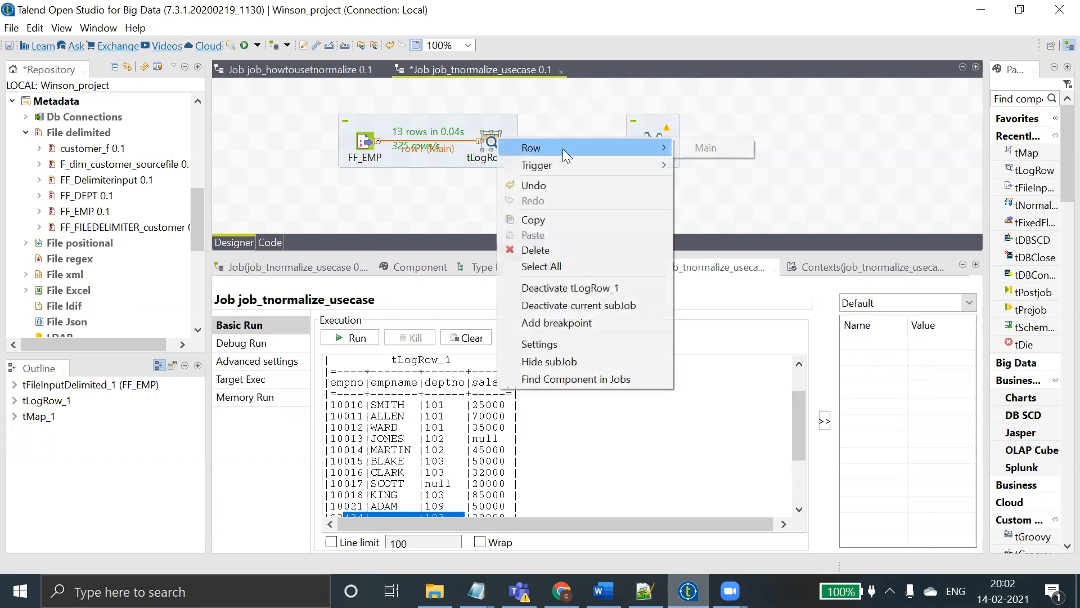
left_click(707, 148)
left_click(654, 139)
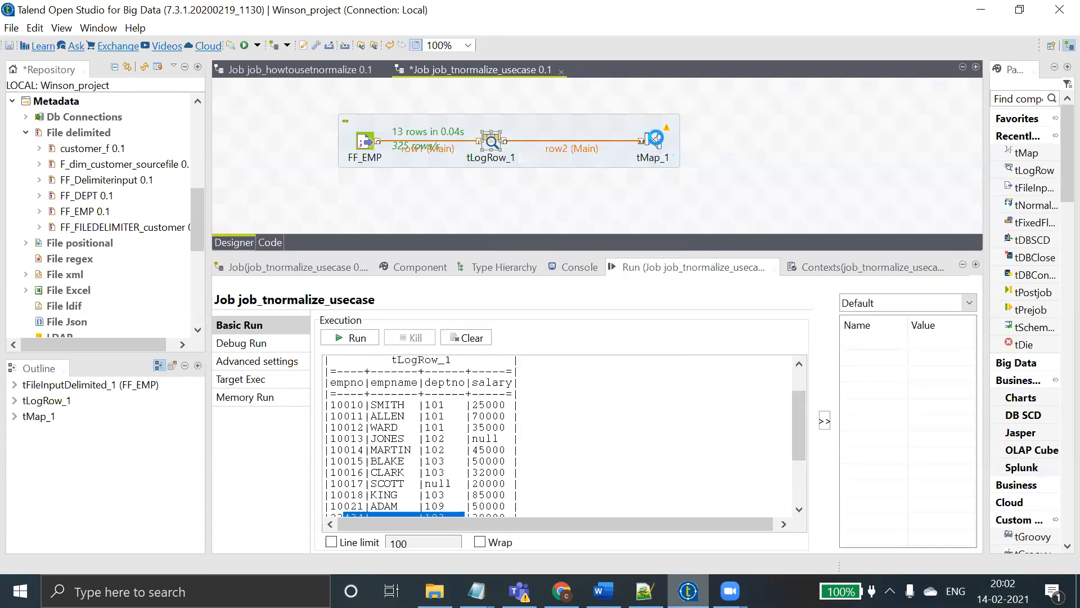
- Open the tMap_1 mapping editor and review the row2 input columns empno, empname, deptno and salary
double_click(656, 138)
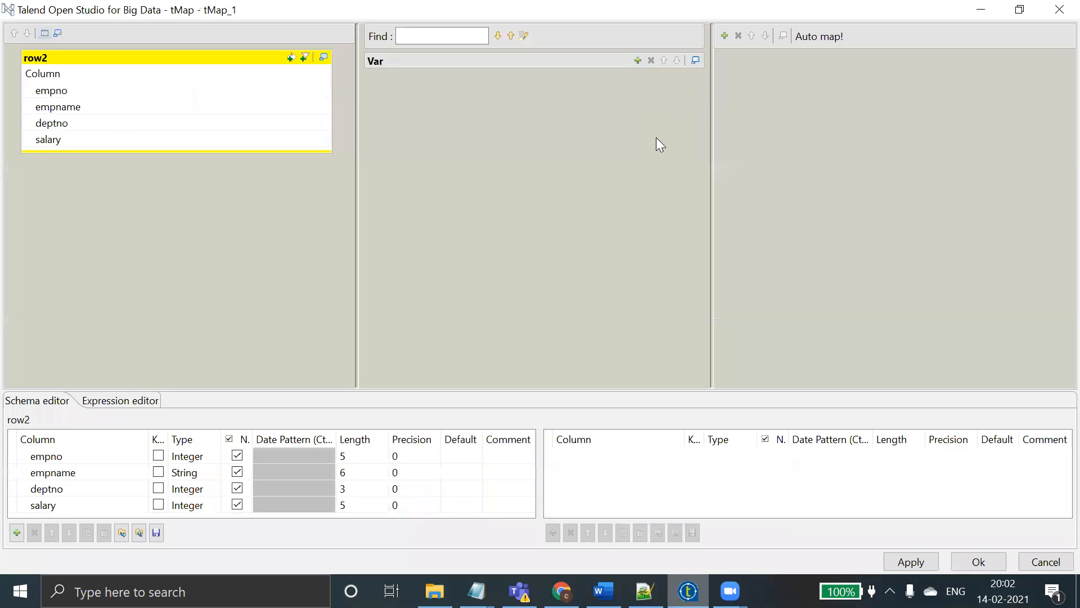
left_click(212, 90)
left_click(203, 112)
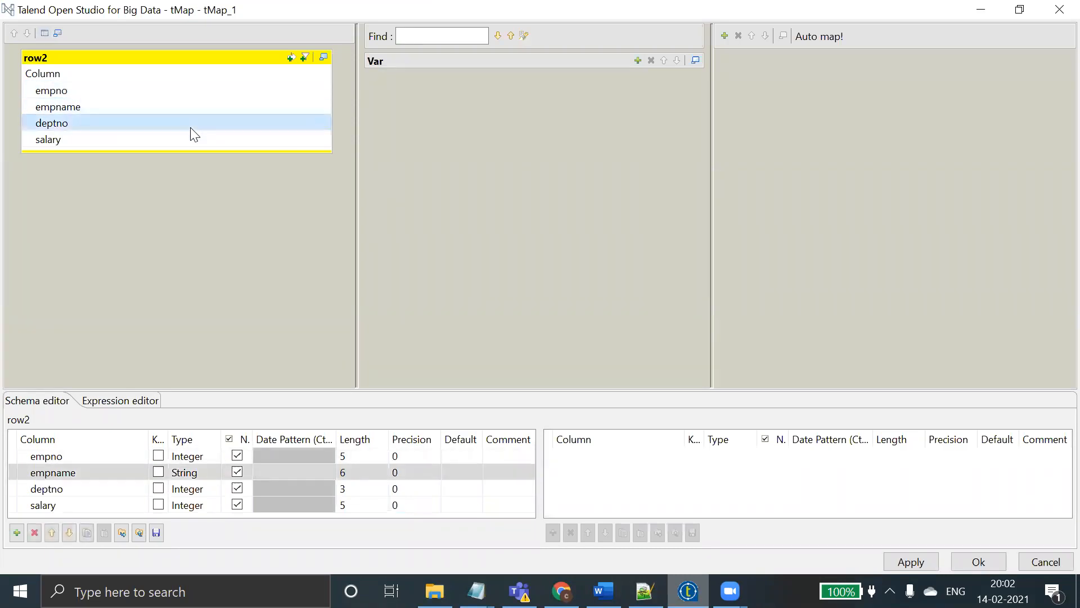
left_click(192, 125)
left_click(190, 140)
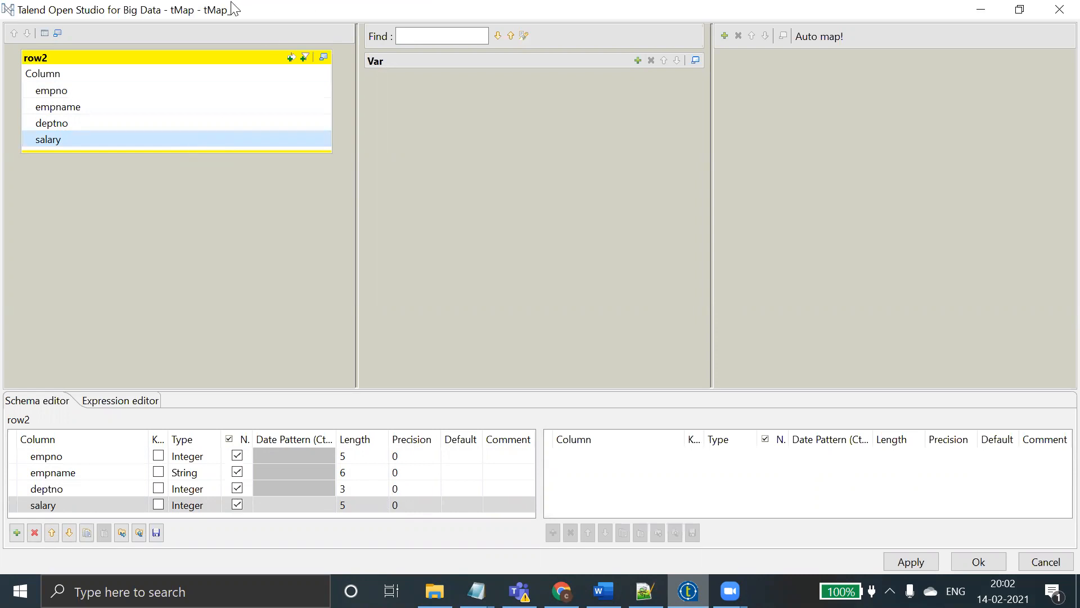
left_click(637, 60)
left_click(565, 93)
type("flag")
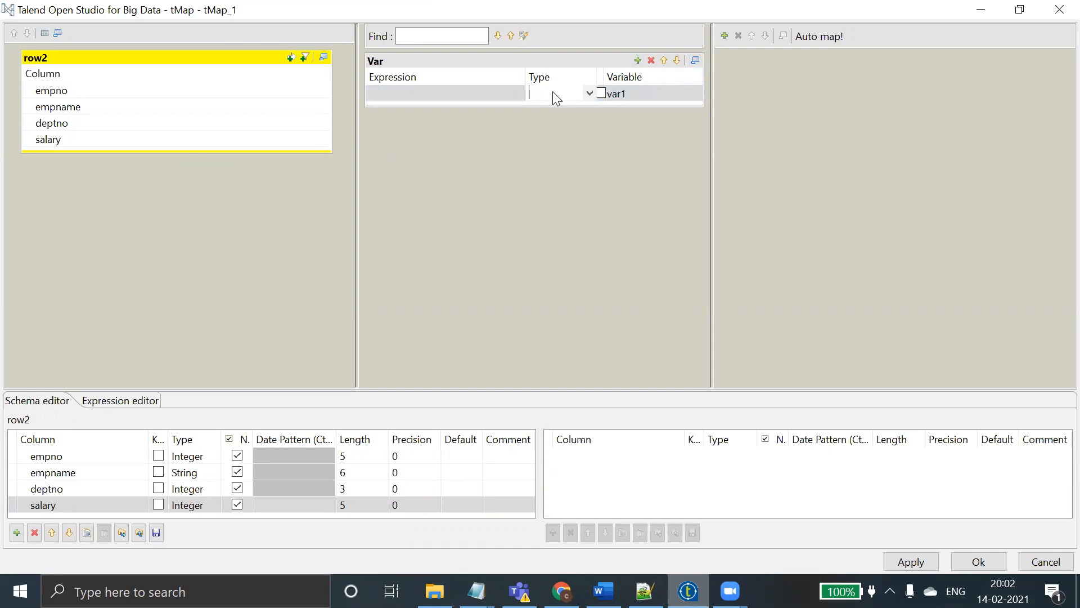
left_click(637, 93)
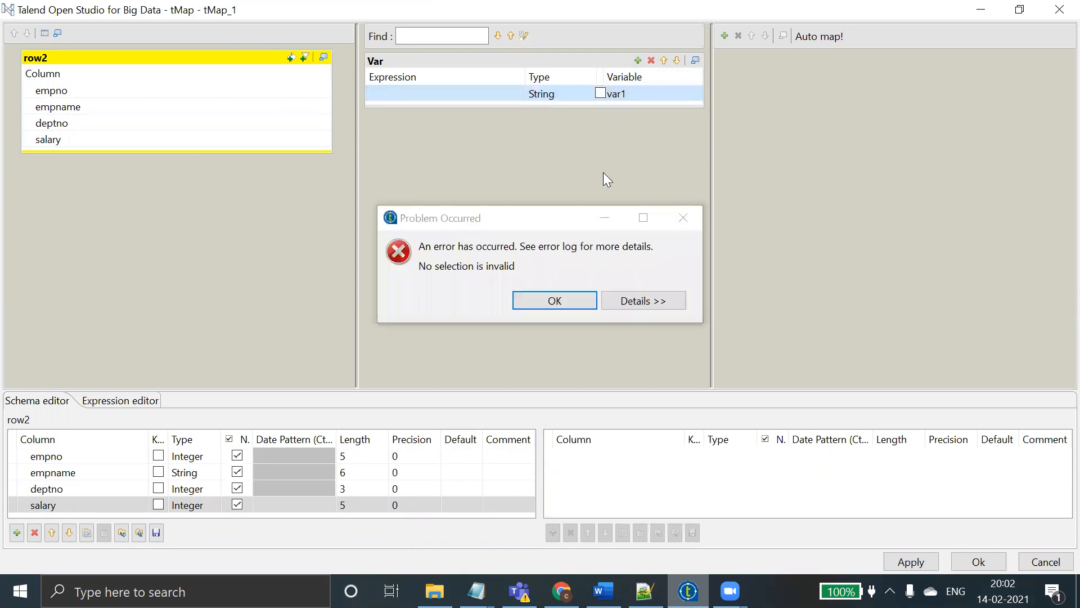
left_click(559, 293)
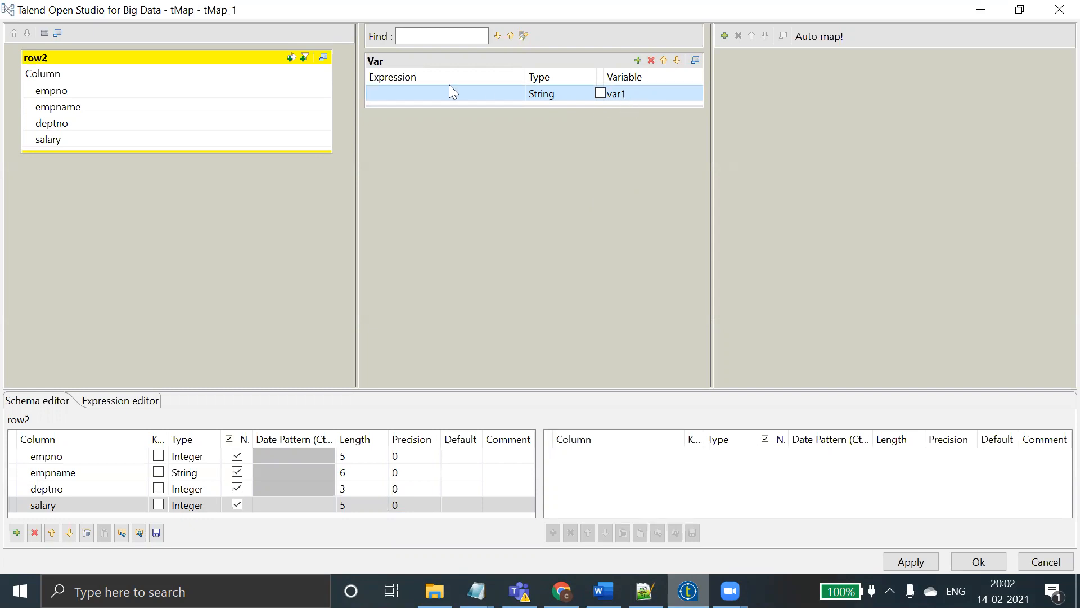
left_click(1041, 562)
left_click(644, 303)
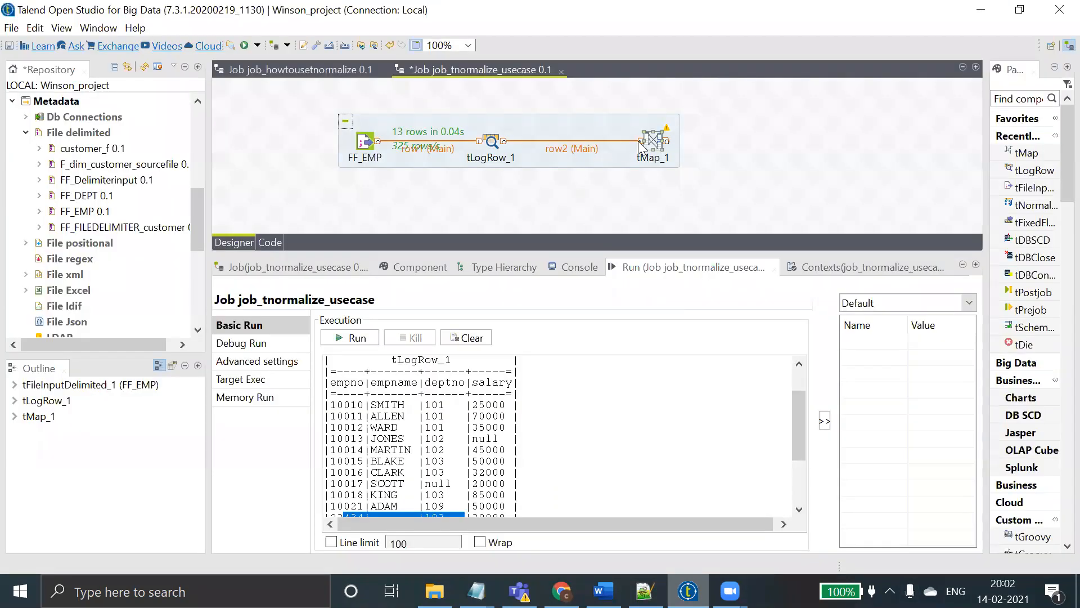
- Reopen the tMap_1 mapping editor and add a Var table variable named flag with type int | Integer
double_click(654, 139)
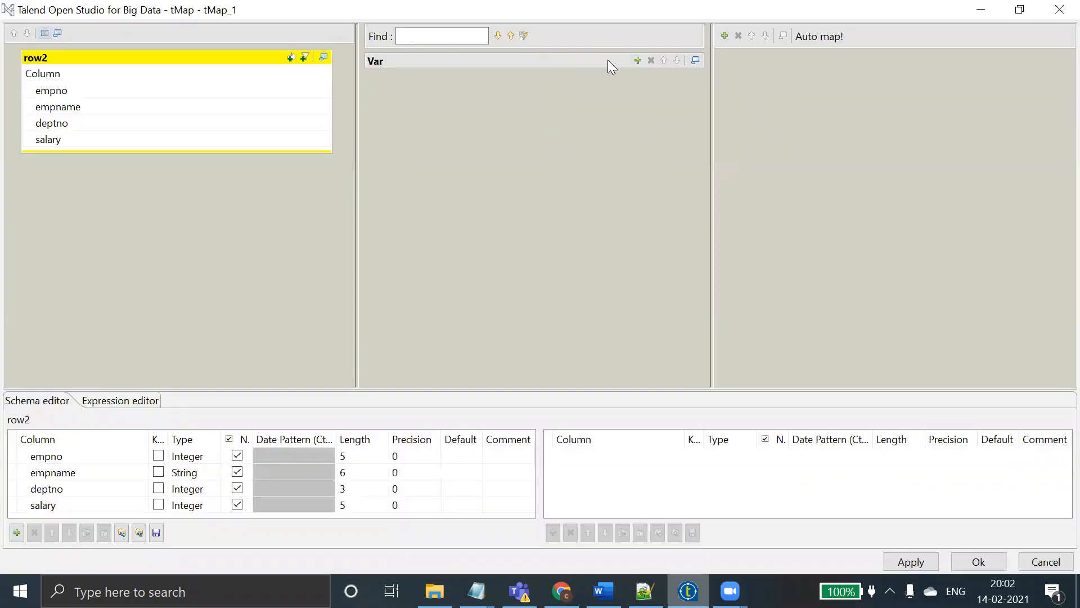
left_click(637, 60)
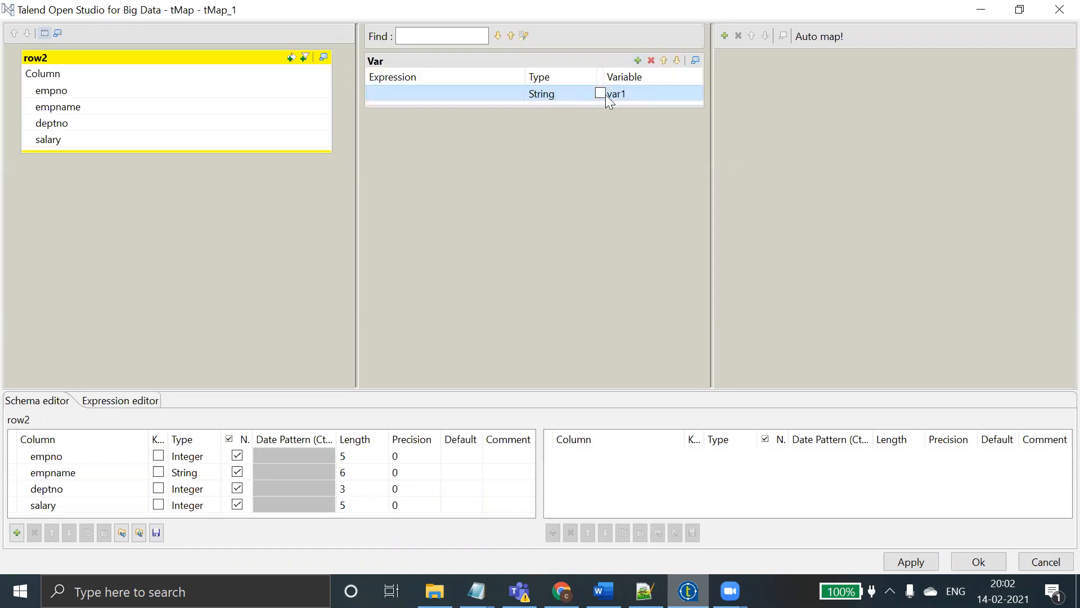
left_click(630, 94)
left_click(630, 95)
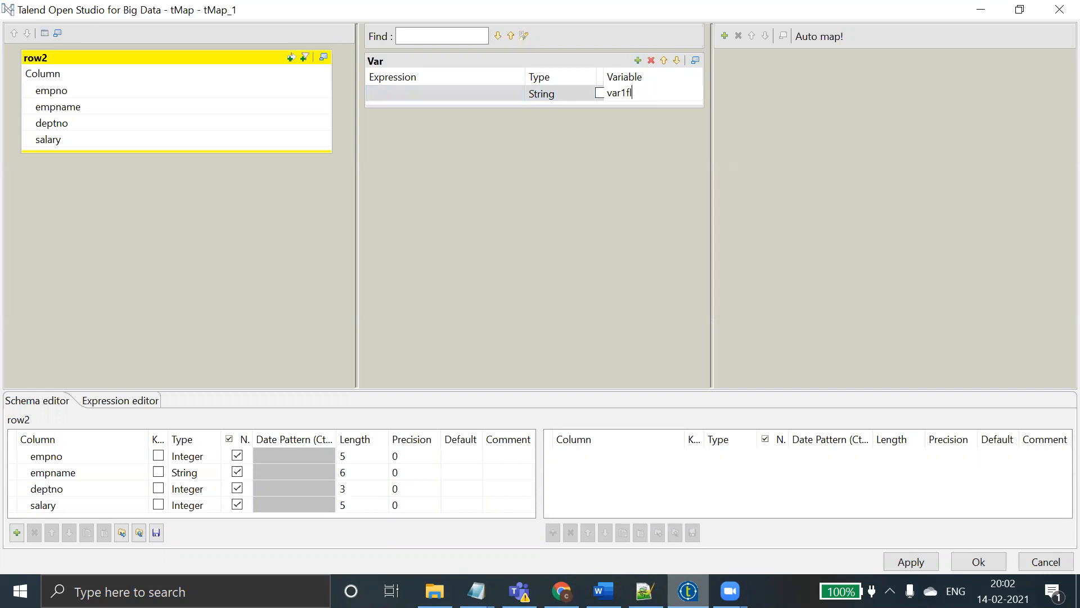
type("flag")
left_click(551, 93)
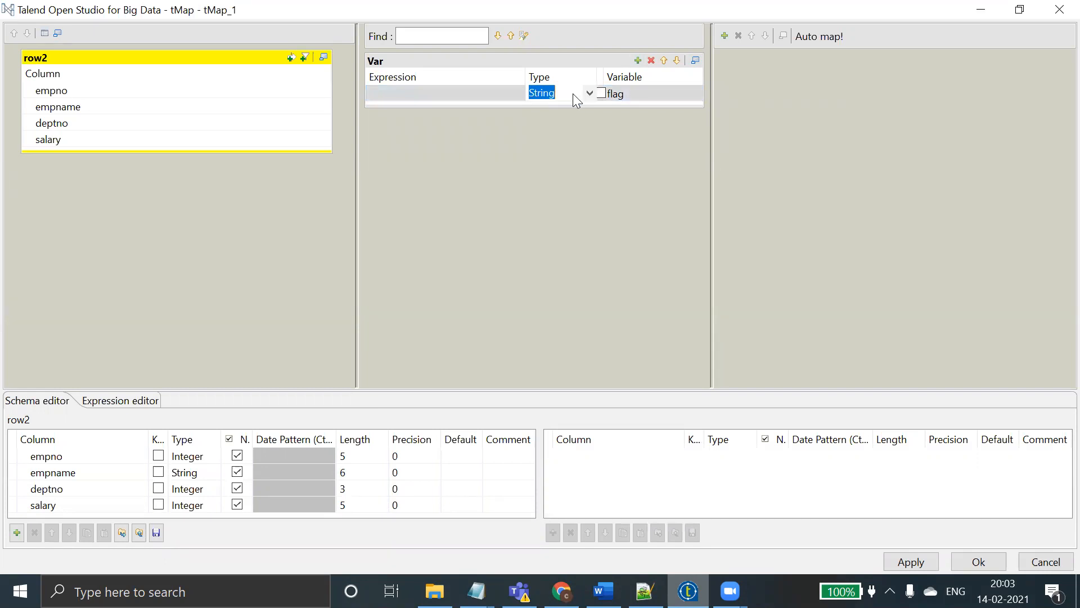
left_click(590, 93)
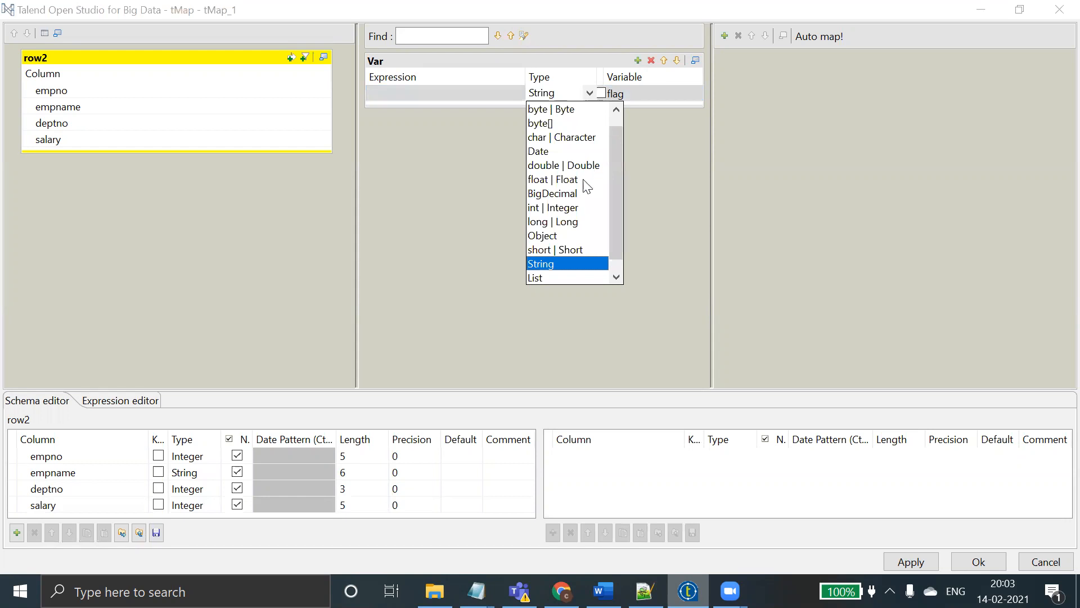
left_click(556, 209)
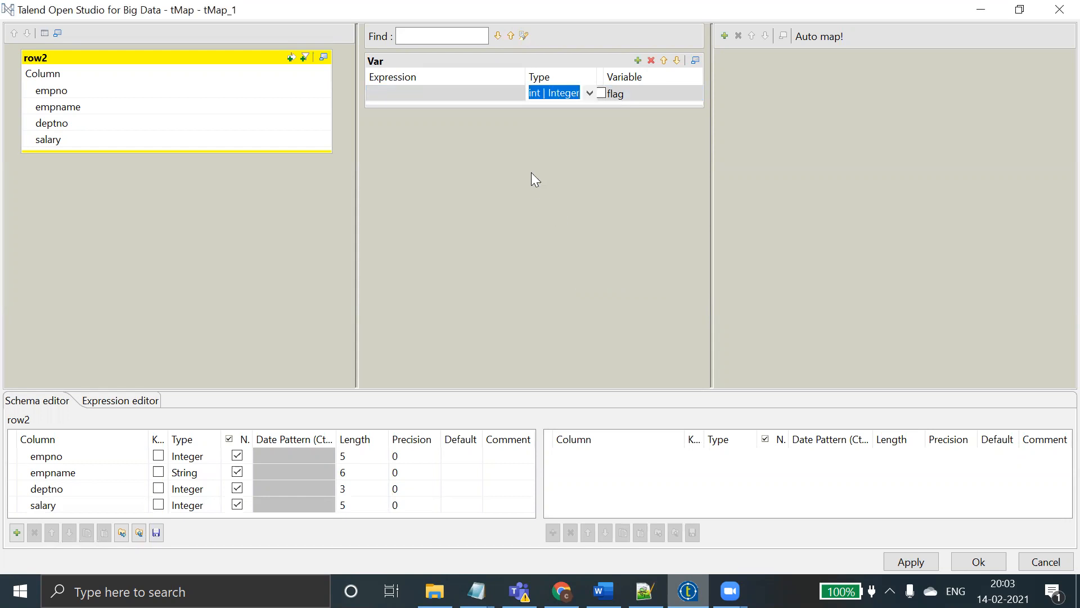
- Open the Expression Builder for the flag variable and enlarge it so the row2 variable names are fully readable
left_click(482, 99)
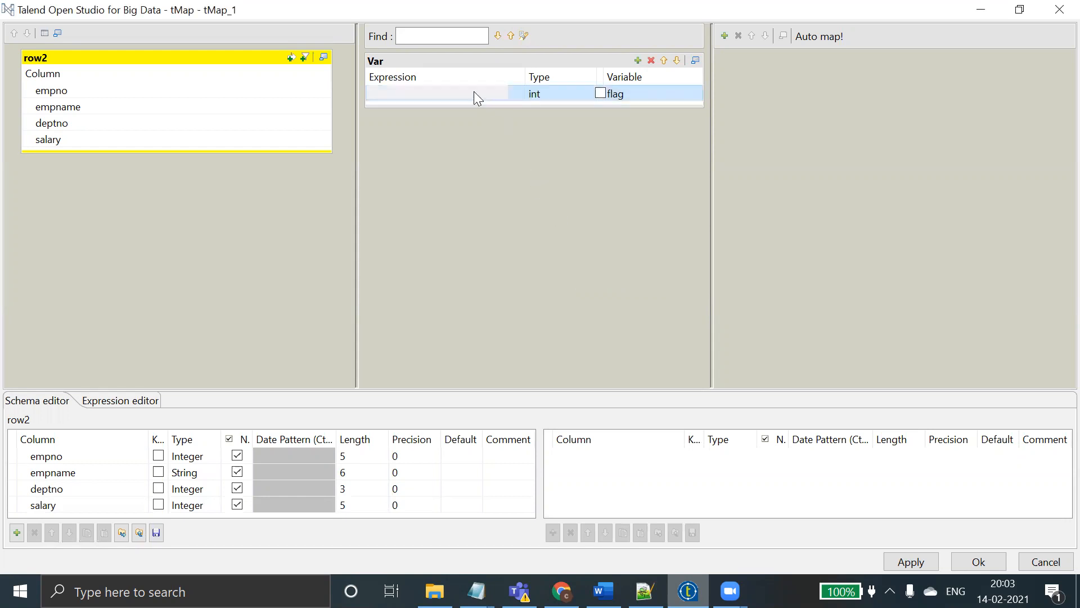
left_click(474, 93)
left_click(515, 95)
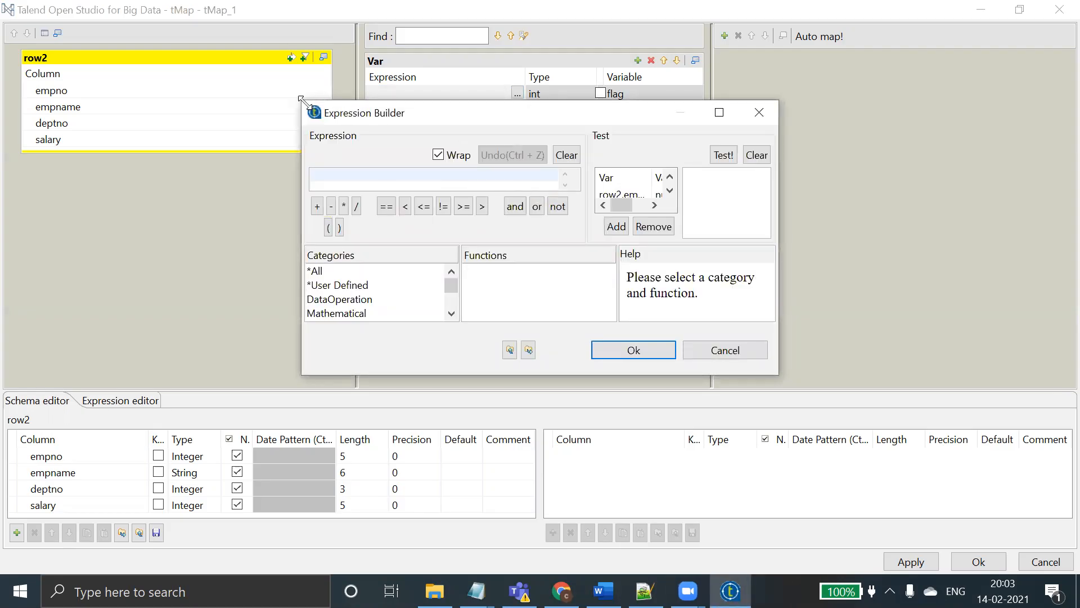
left_click_drag(304, 101, 135, 0)
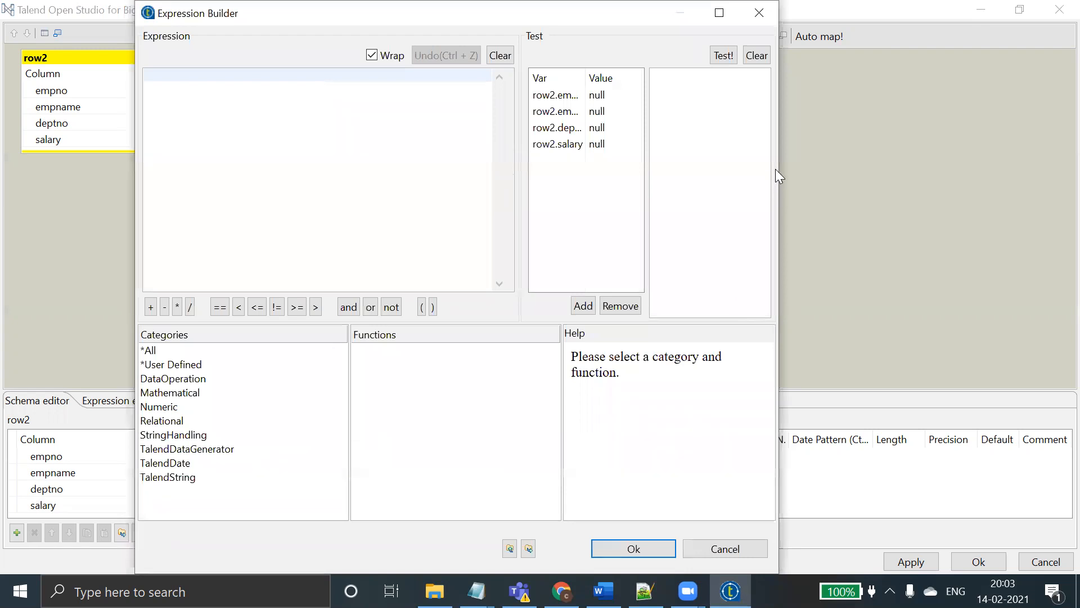
left_click_drag(779, 168, 959, 168)
left_click_drag(696, 79, 763, 115)
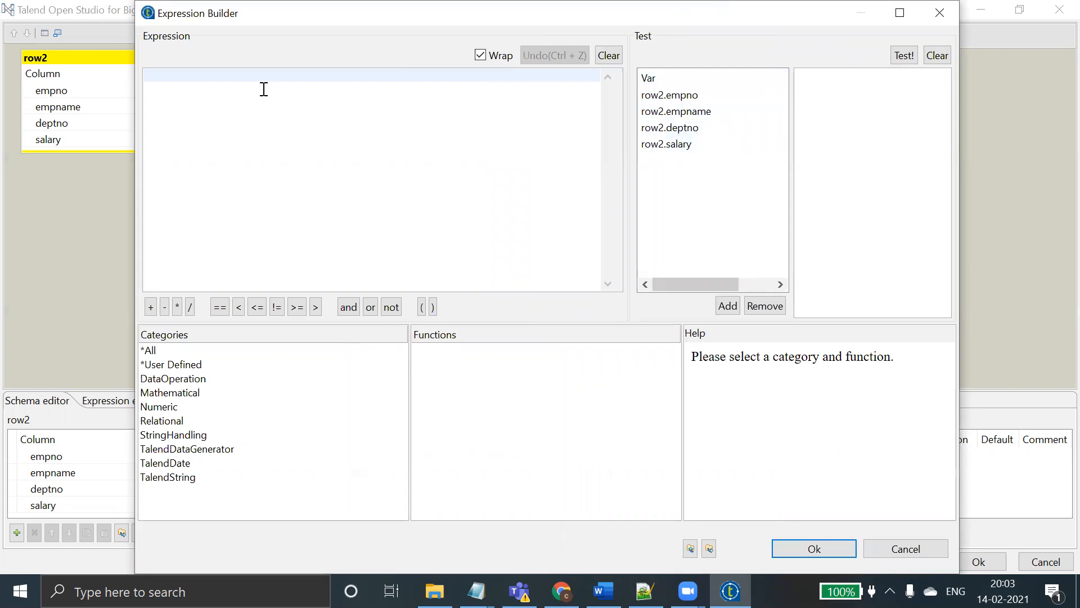
- Start the flag expression with an opening parenthesis and the null check "(row2.empname==null ||"
type("(")
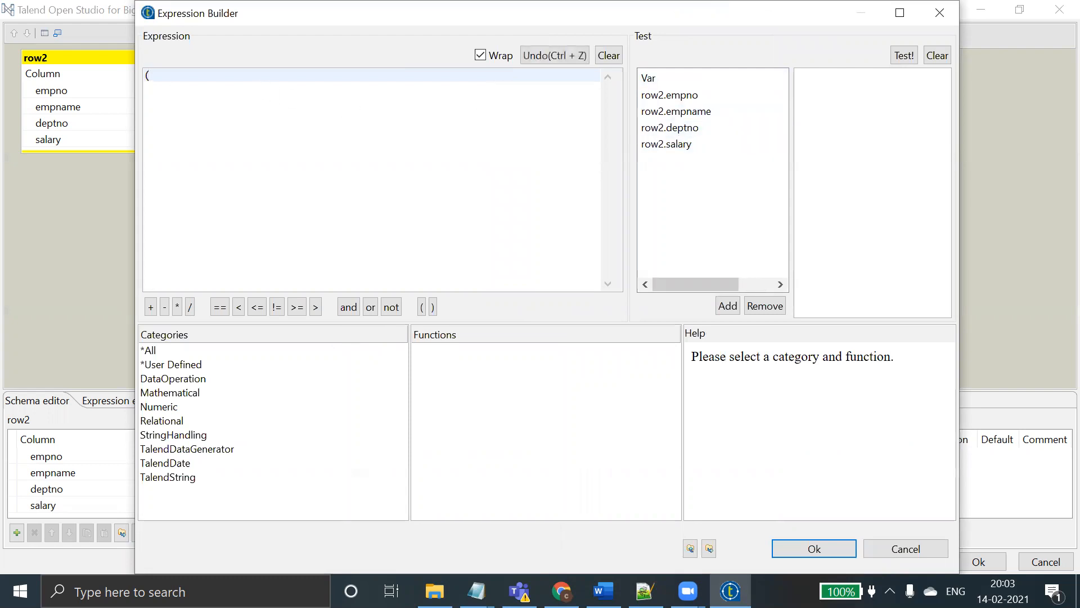
double_click(667, 112)
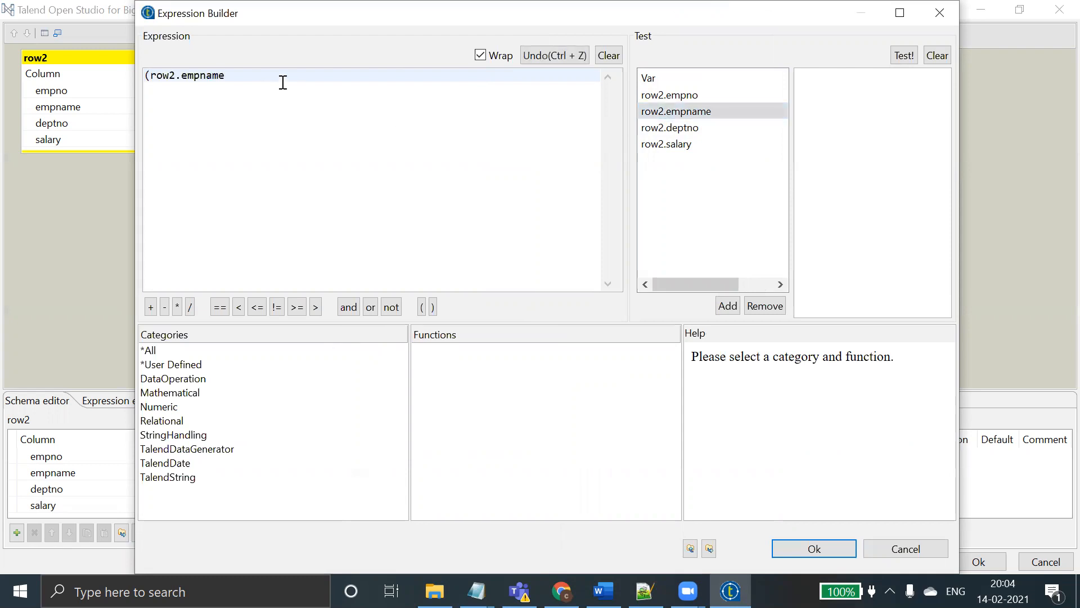
type("==null || --->or operatio")
key("BackSpace")
key("BackSpace")
type("or")
key("BackSpace")
key("BackSpace")
key("BackSpace")
key("BackSpace")
key("BackSpace")
key("BackSpace")
key("BackSpace")
key("BackSpace")
key("BackSpace")
key("BackSpace")
key("BackSpace")
key("BackSpace")
key("BackSpace")
key("BackSpace")
key("BackSpace")
- Append the empty-name check "row2.empname.trim().length()==0||" to the flag expression
left_click(706, 115)
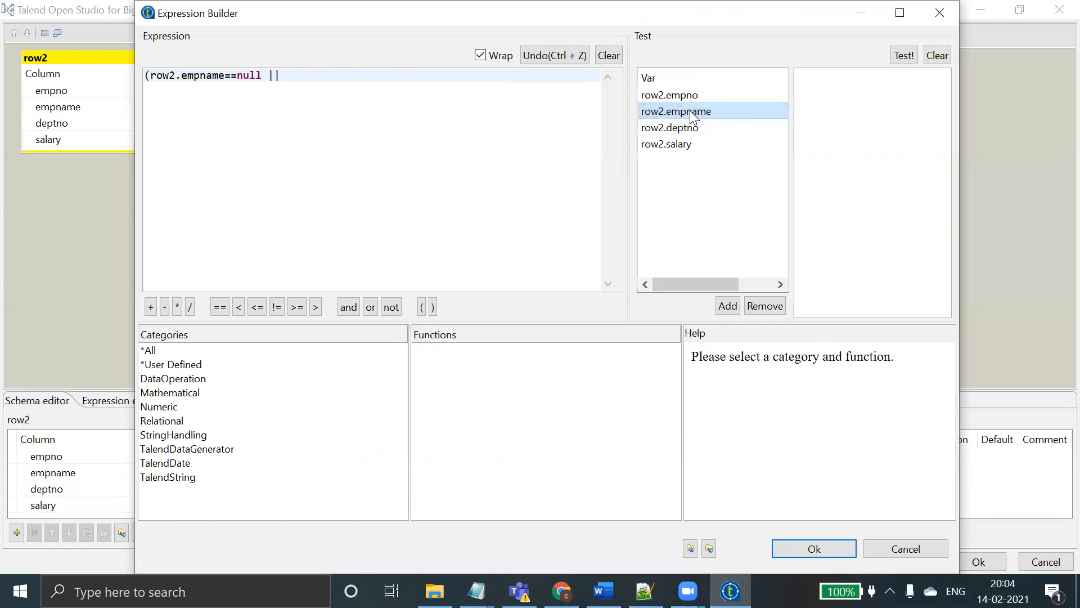
double_click(691, 111)
left_click(372, 76)
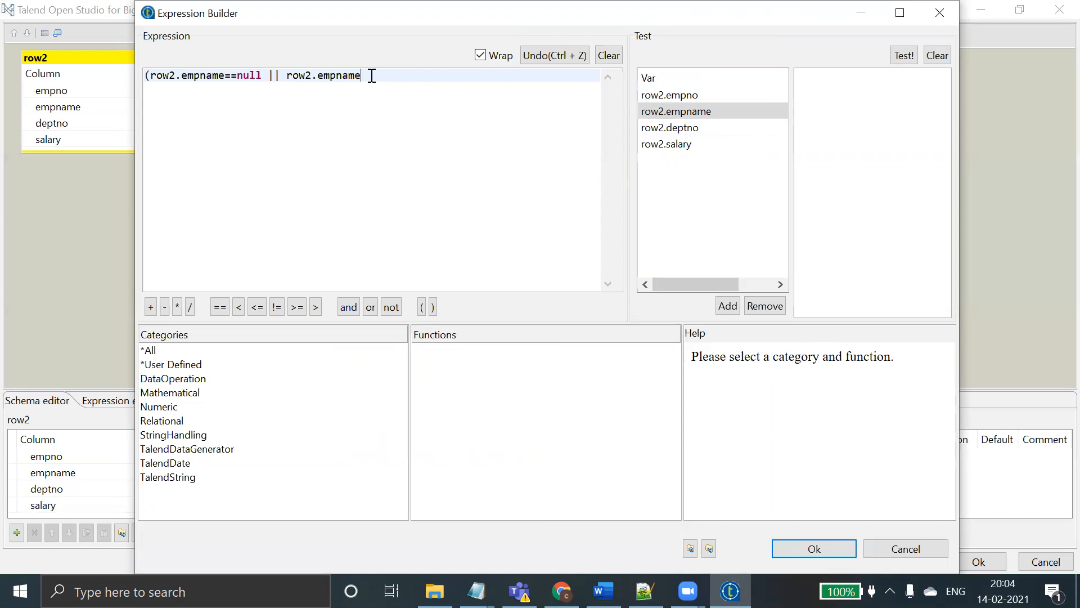
type(".trim().le")
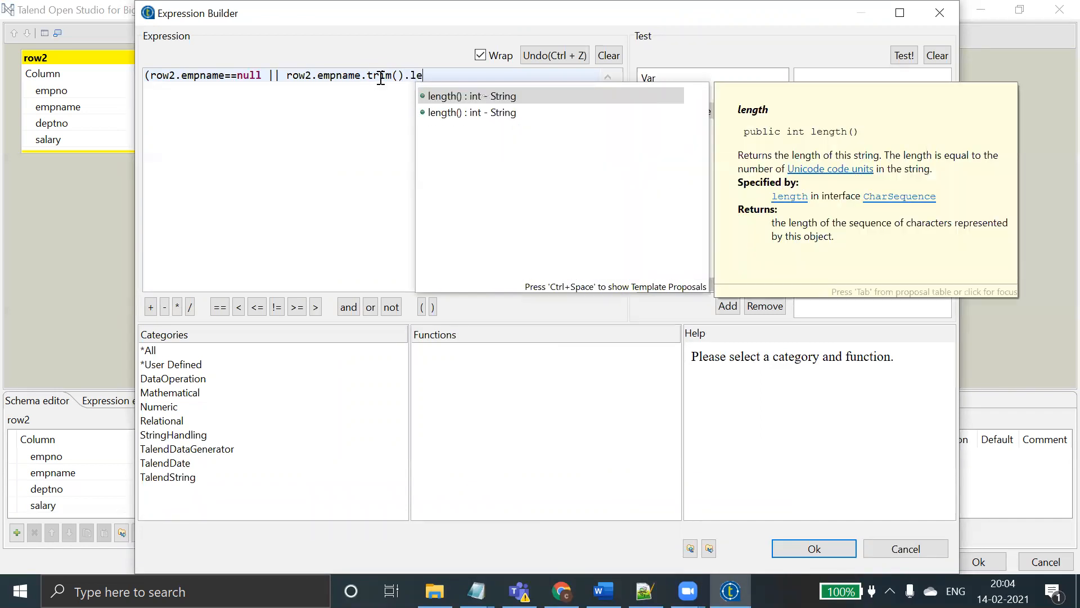
double_click(441, 96)
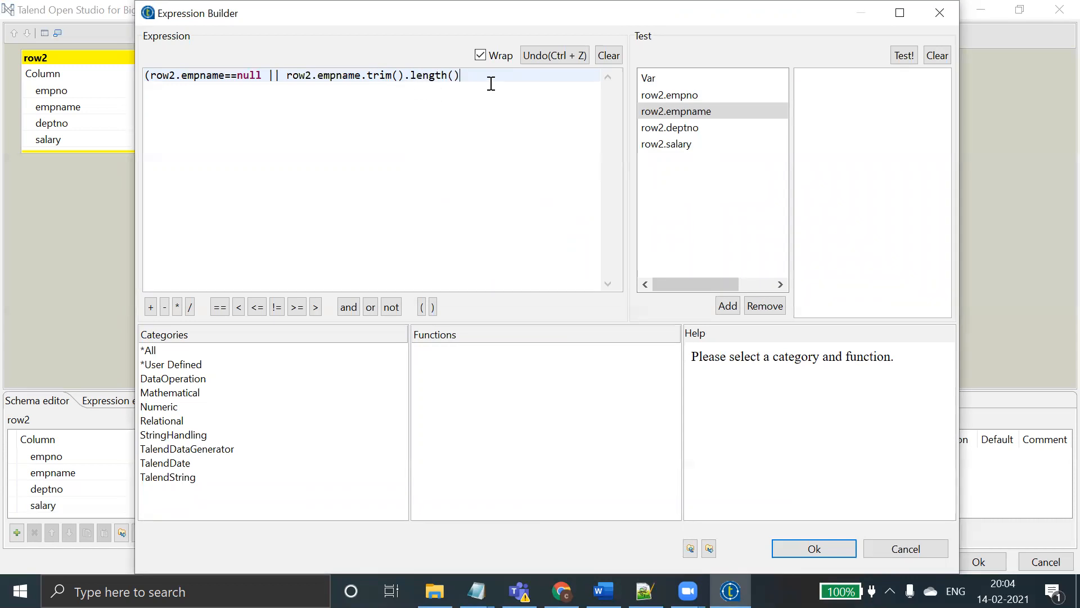
type("==0")
type("||")
- Append the department checks "row2.deptno==null||row2.deptno.trim().length()==0||" to the flag expression
double_click(679, 133)
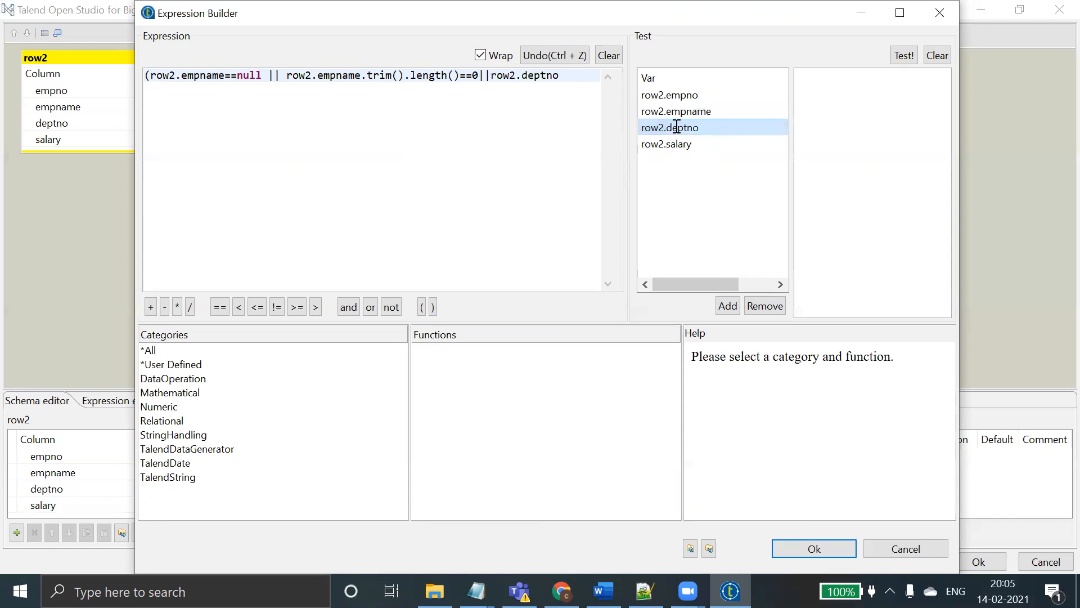
type("==null")
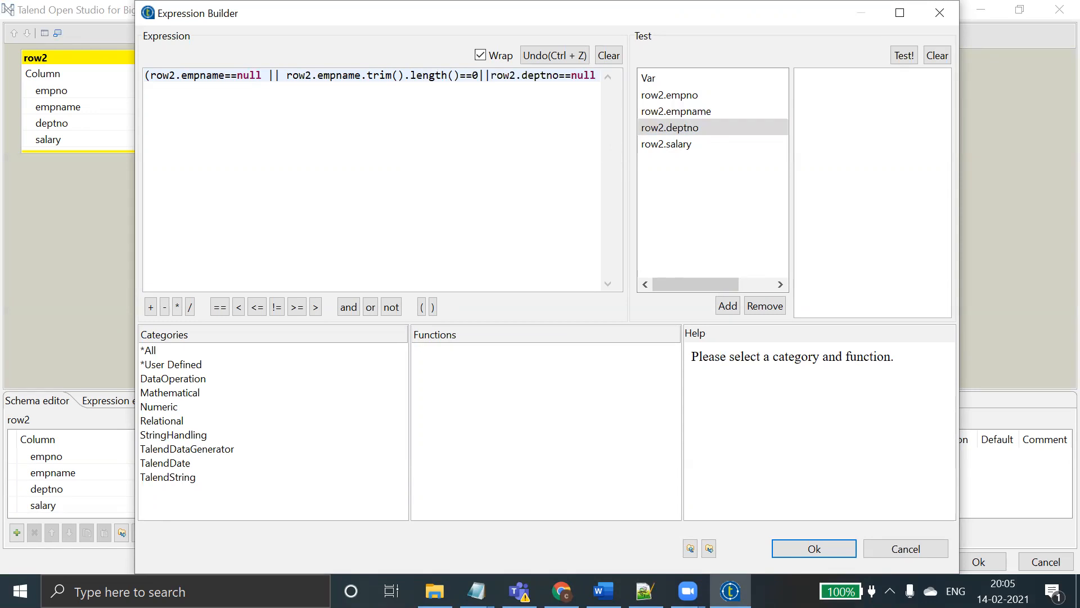
type("||")
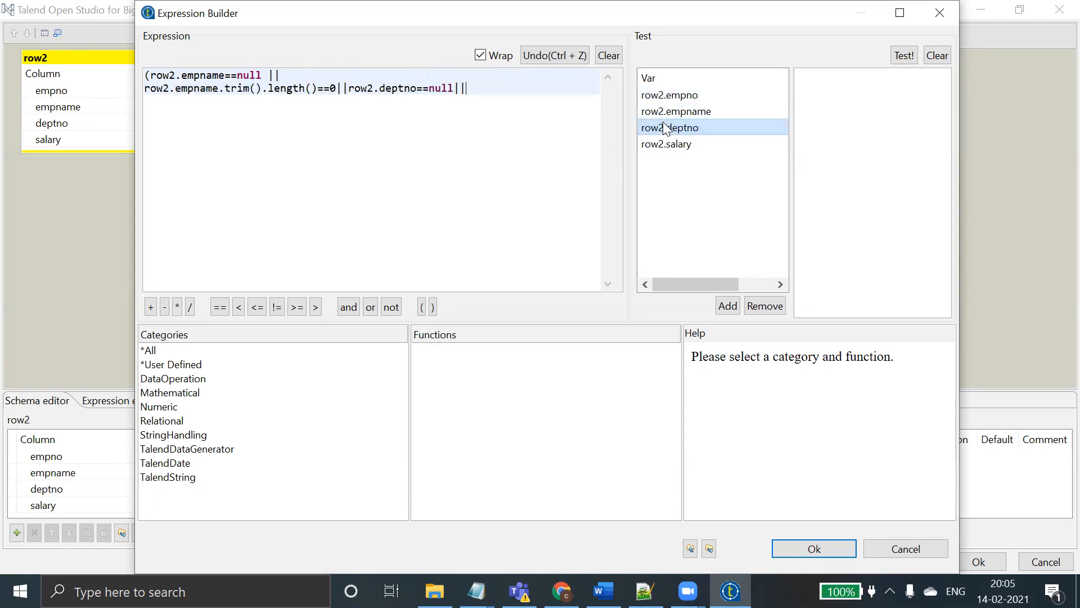
double_click(666, 128)
left_click(554, 93)
type(".trim()")
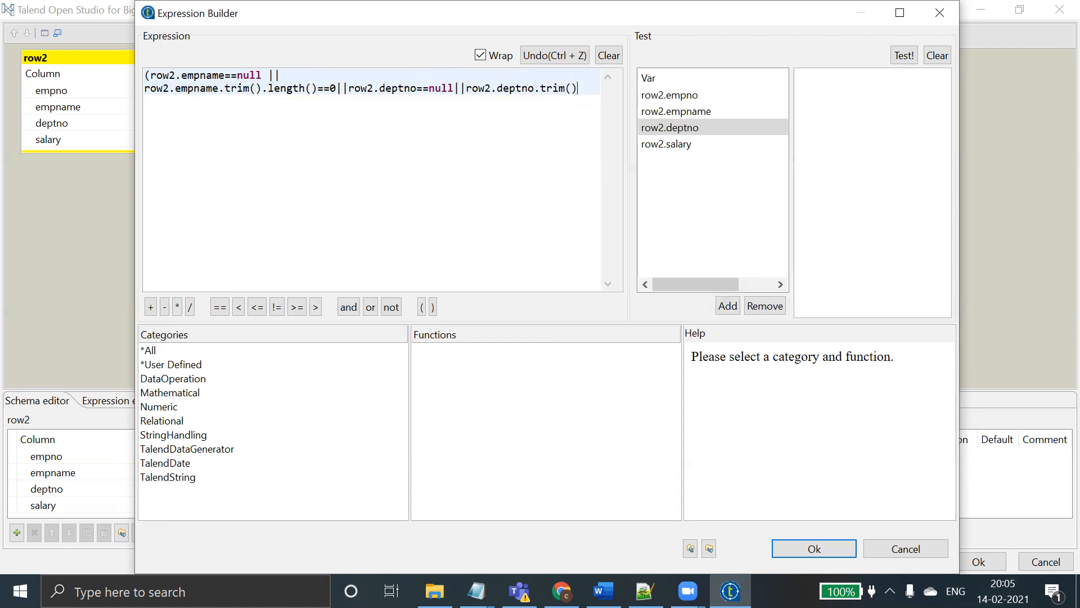
type(".leng")
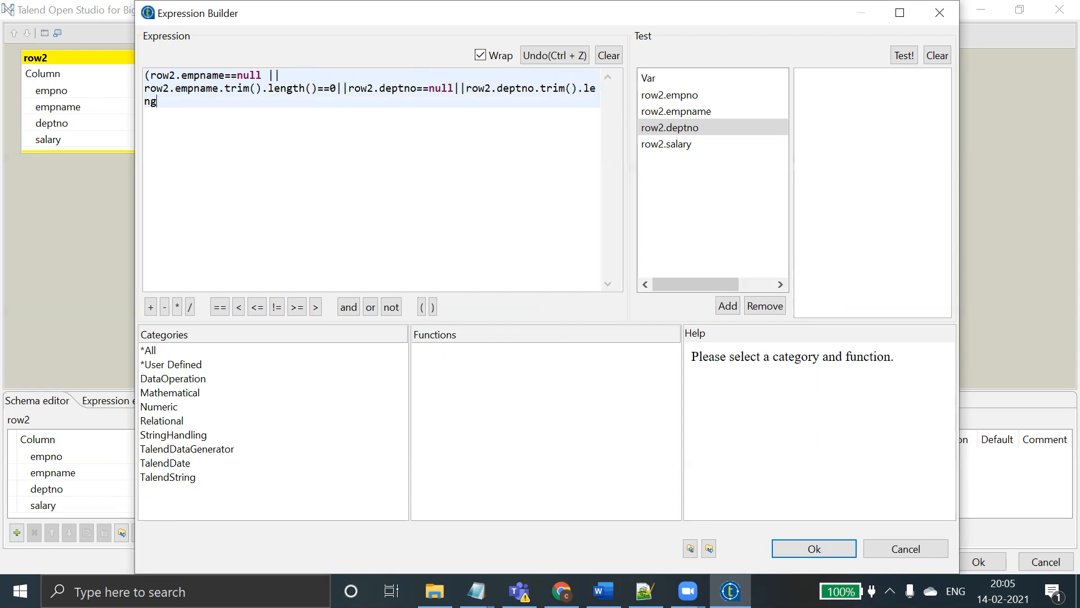
key("BackSpace")
key("BackSpace")
key("BackSpace")
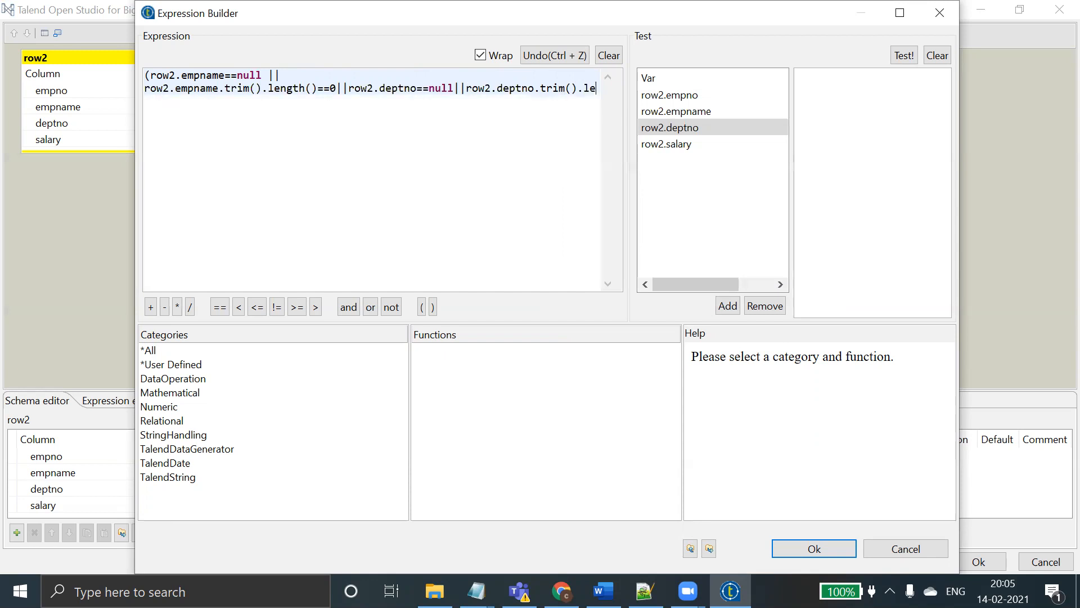
type("ength")
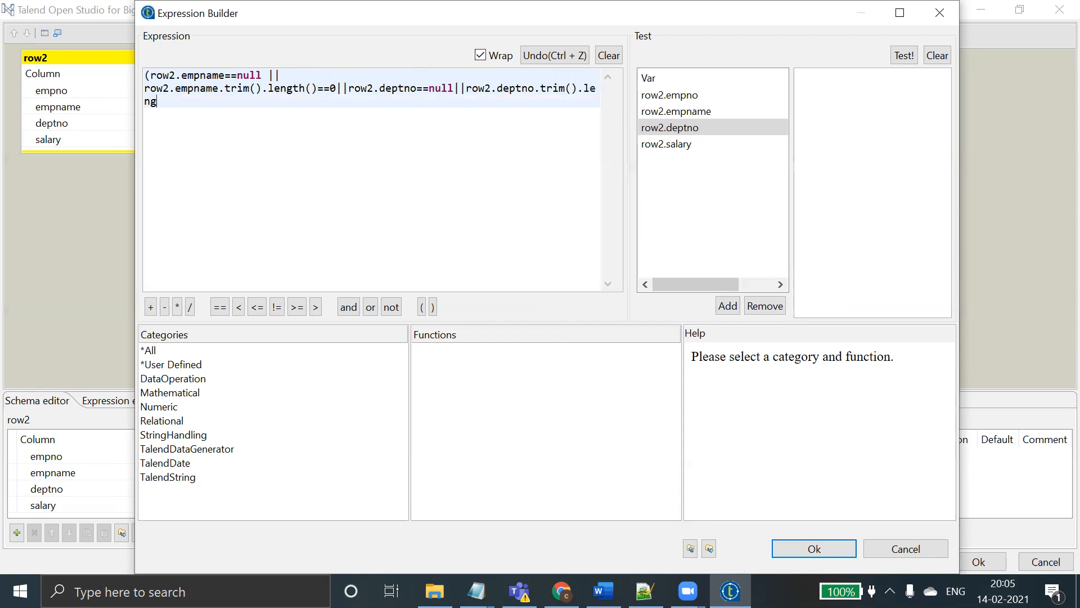
type("()==0||")
- Append the salary checks "row2.salary==null||row2.salary.trim().length()==0" and close the parenthesis of the flag condition
double_click(722, 143)
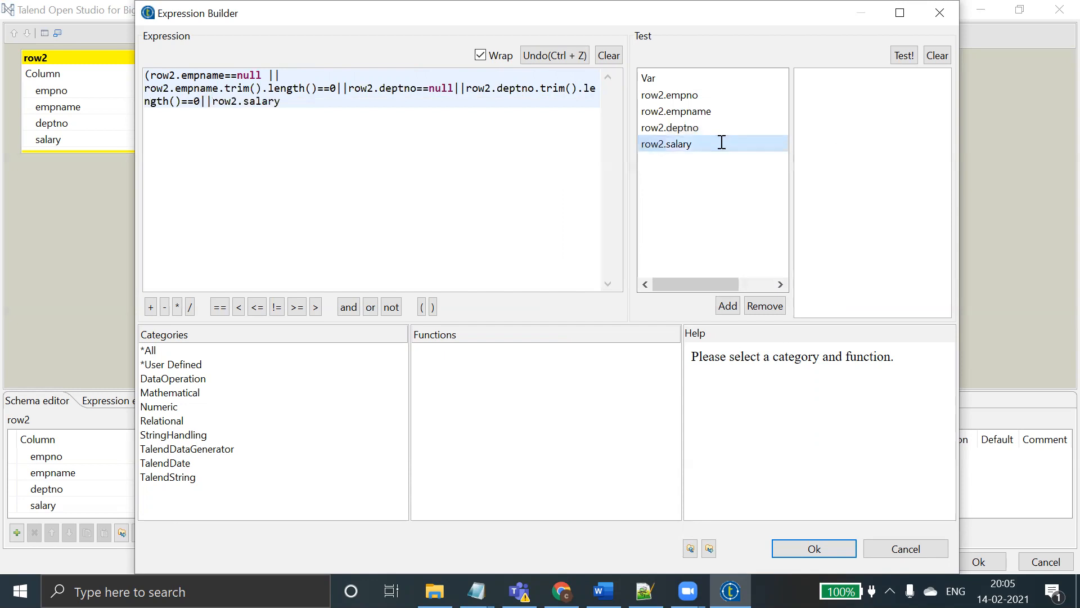
left_click(392, 115)
type("==null")
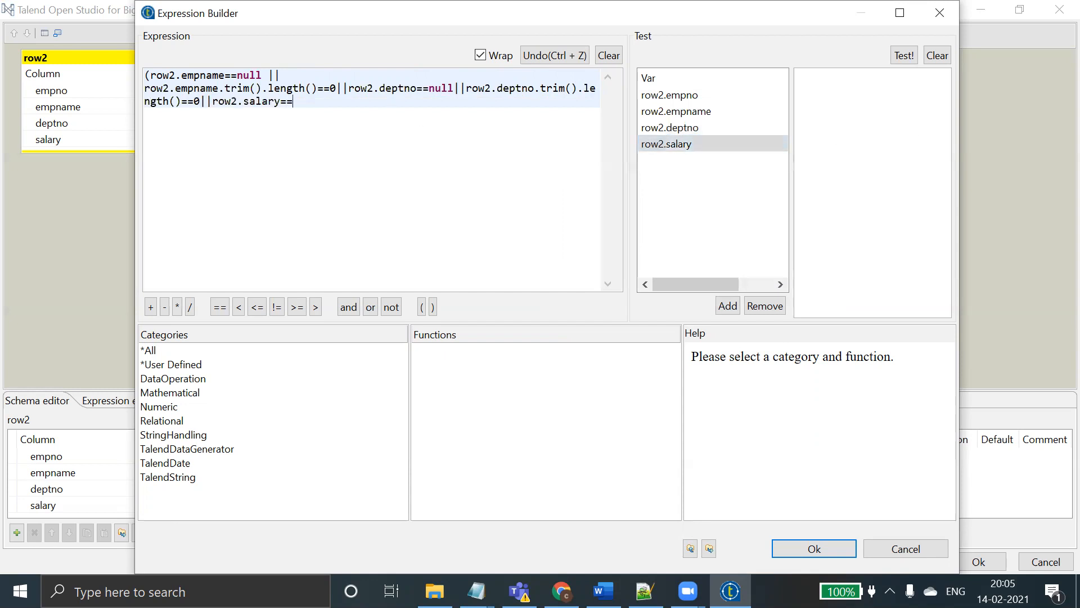
type("||")
double_click(670, 144)
left_click(426, 110)
type(".trim")
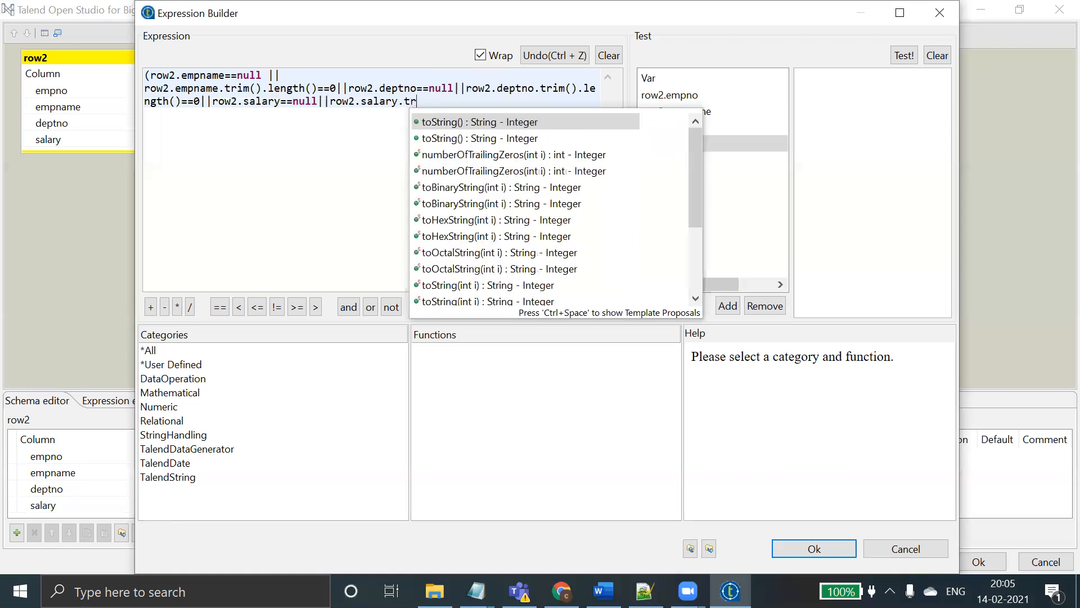
type("().l")
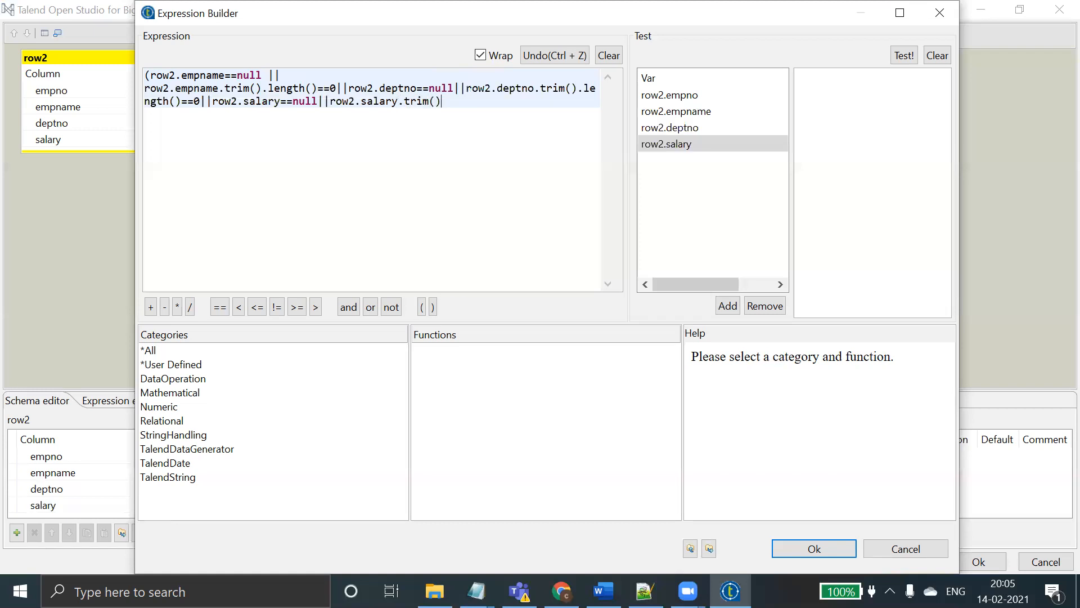
type("ength()==0")
type(")")
double_click(201, 76)
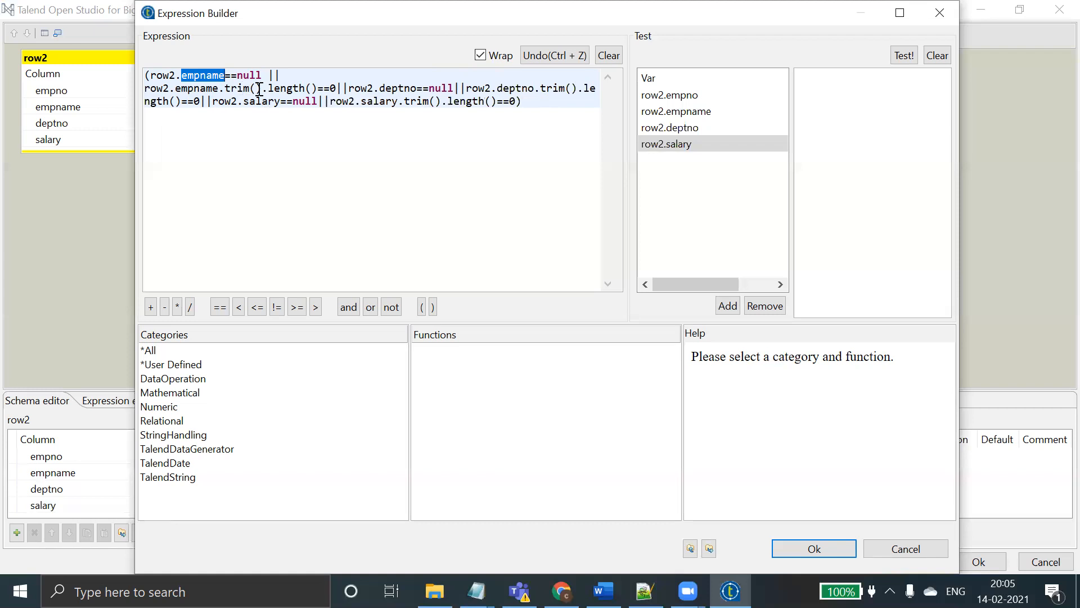
double_click(396, 89)
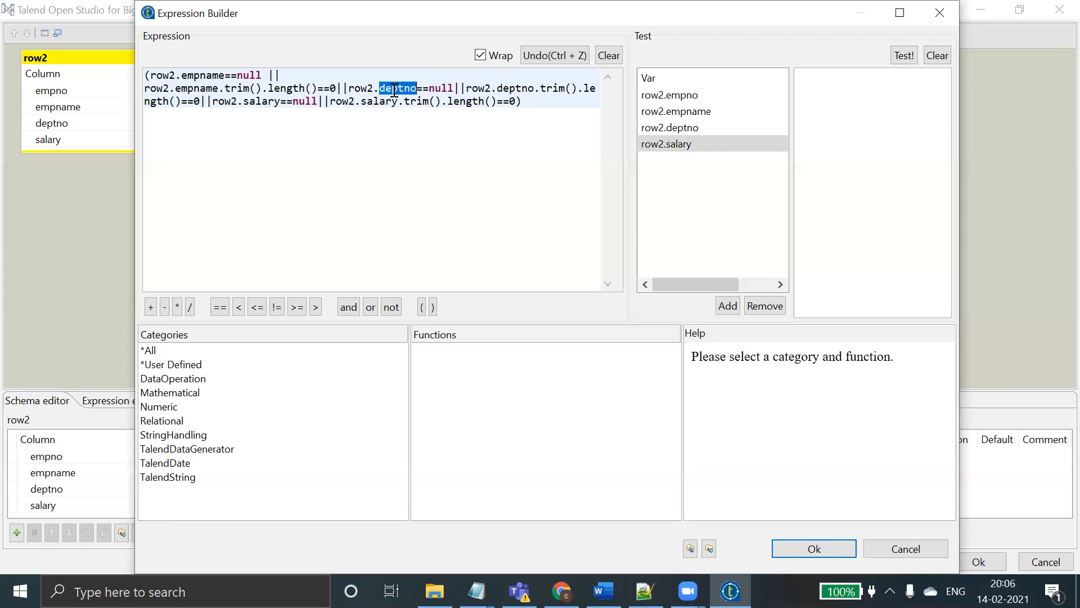
left_click(262, 105)
double_click(262, 105)
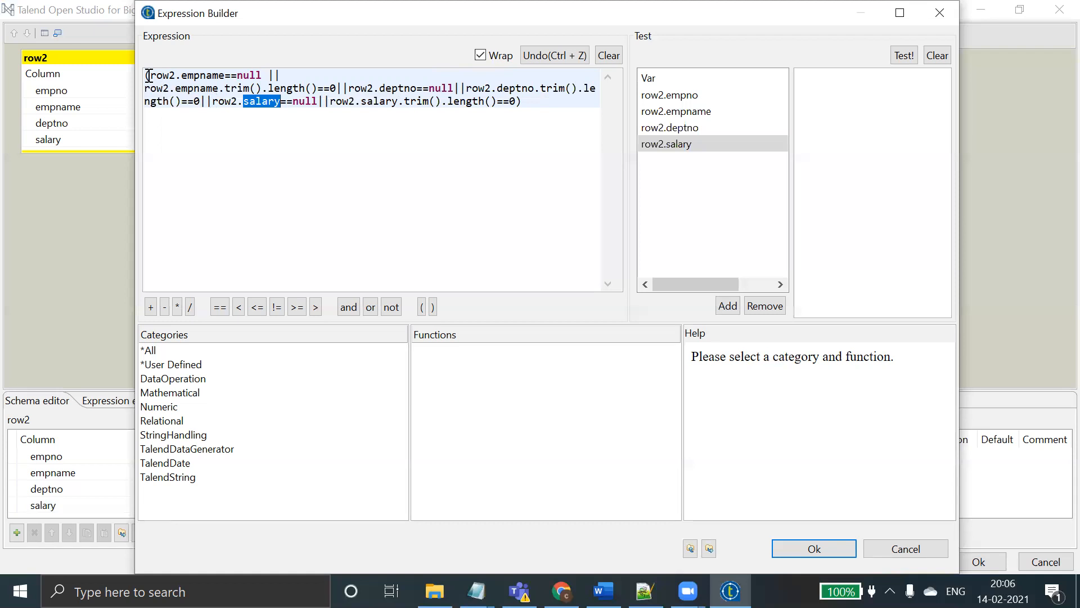
left_click(524, 100)
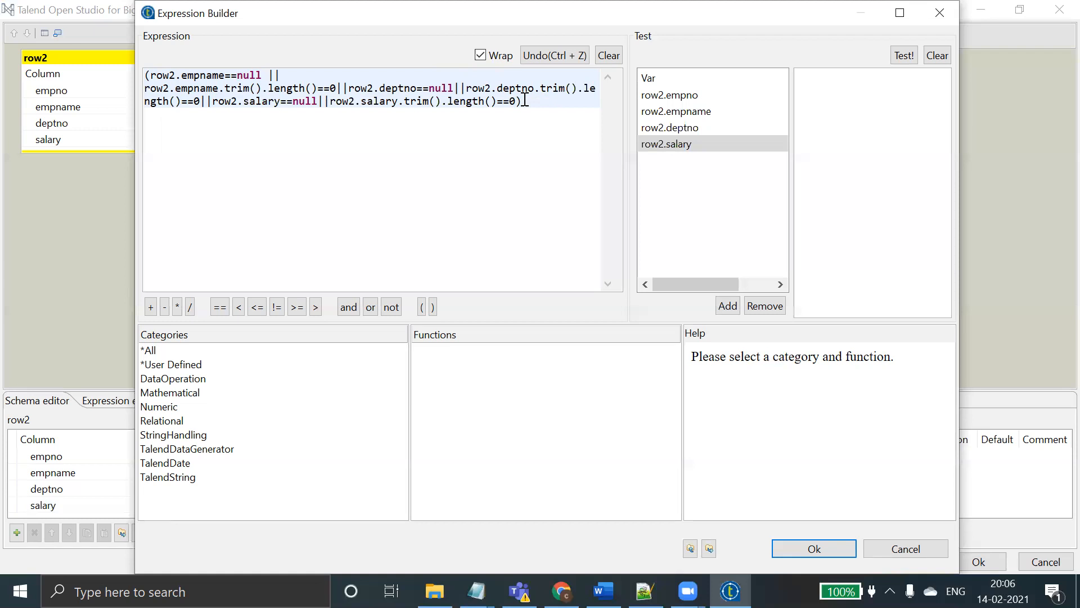
- Complete the flag expression with the ternary result "?1:0" and accept it
type("?1:0")
left_click(833, 549)
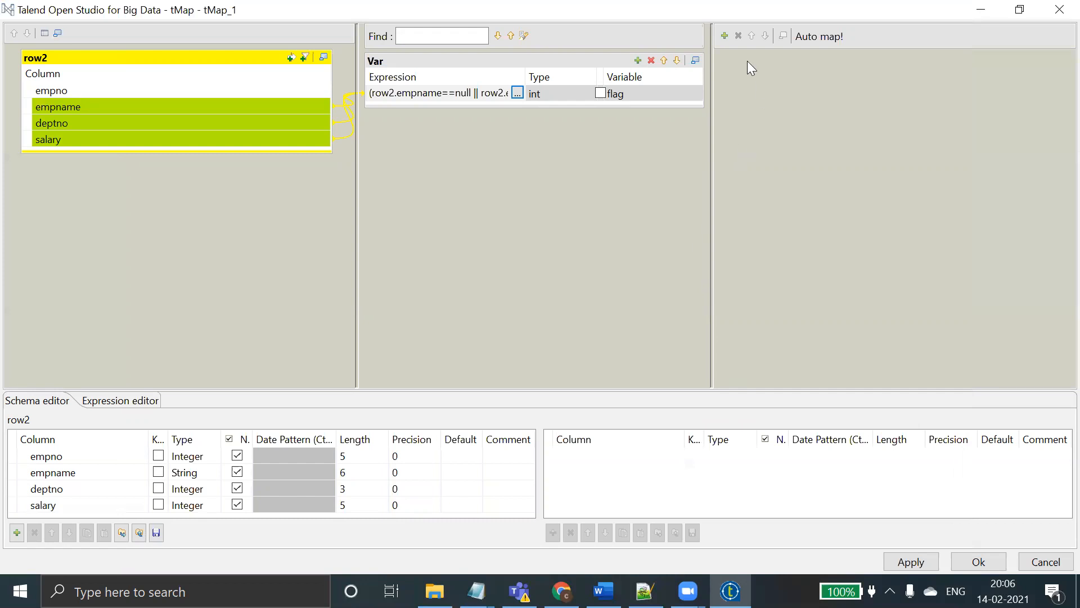
- Add a new tMap output table named validationfailurenormalization and enlarge it
left_click(725, 36)
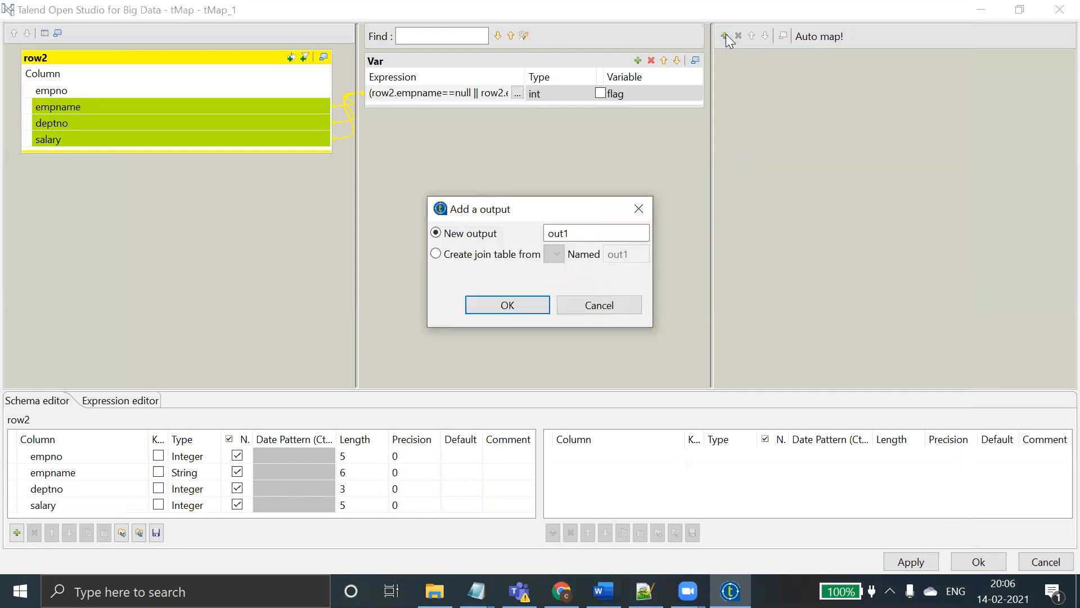
left_click_drag(575, 234, 516, 228)
type("validation")
type("failure")
key("BackSpace")
key("BackSpace")
key("BackSpace")
type("urenormalization")
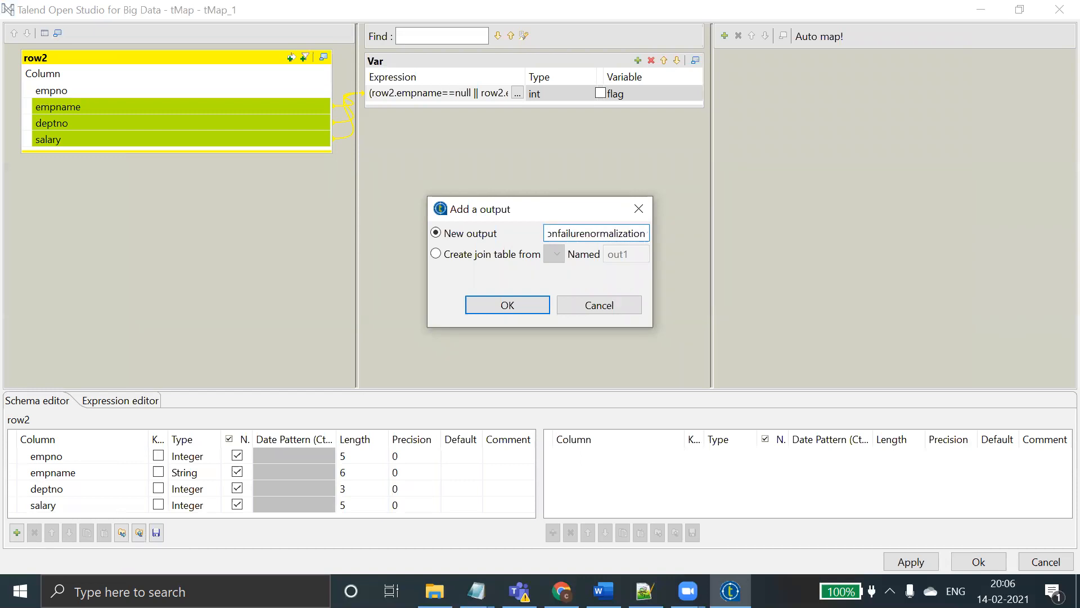
left_click(475, 312)
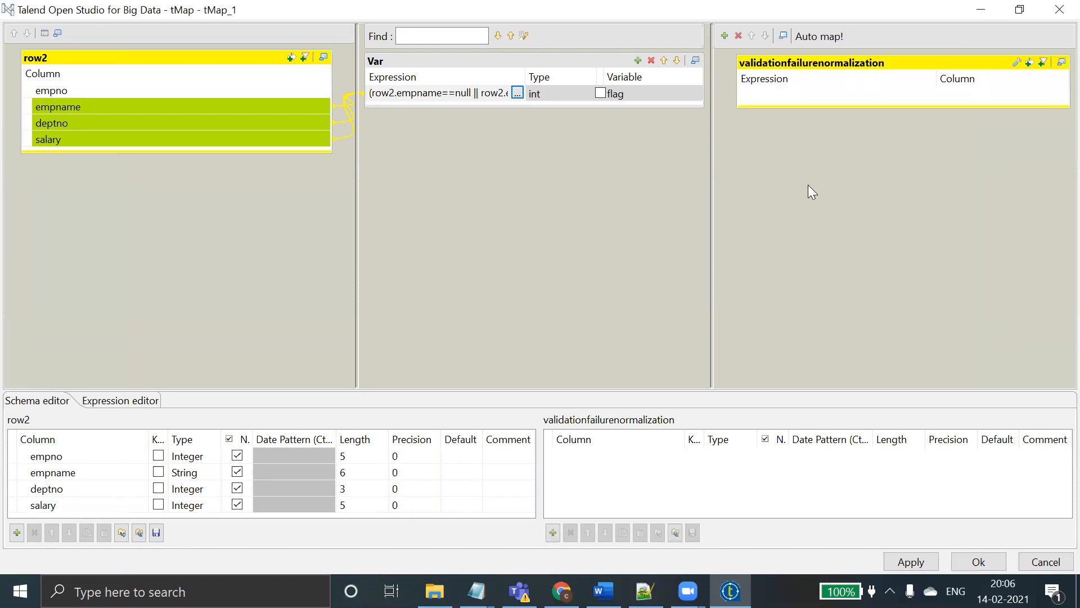
left_click_drag(797, 105, 823, 267)
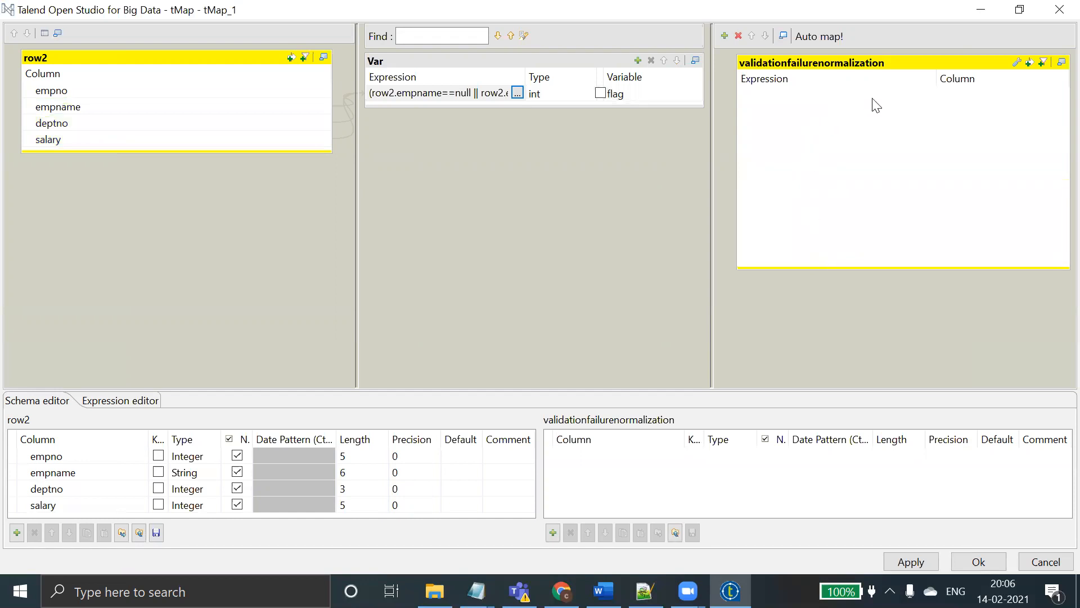
left_click(1043, 63)
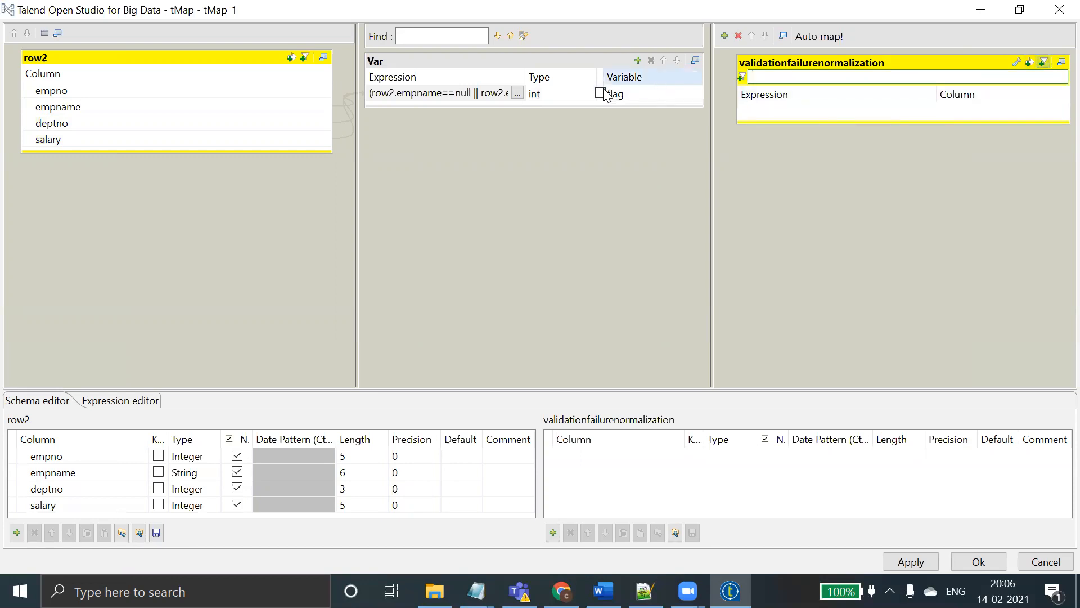
left_click_drag(617, 95, 793, 84)
left_click_drag(558, 92, 781, 79)
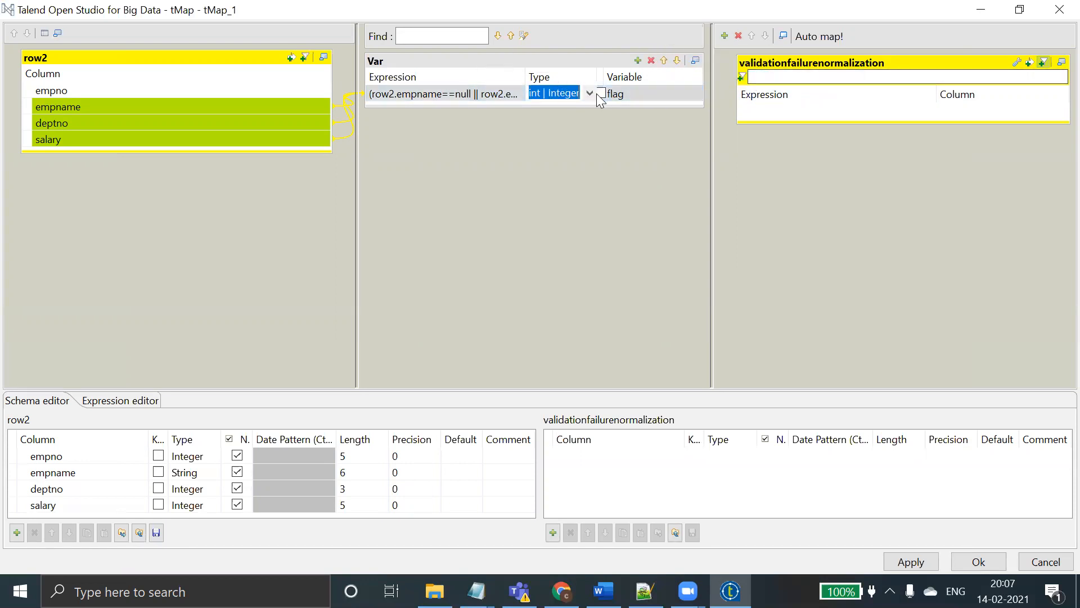
left_click_drag(648, 94, 900, 265)
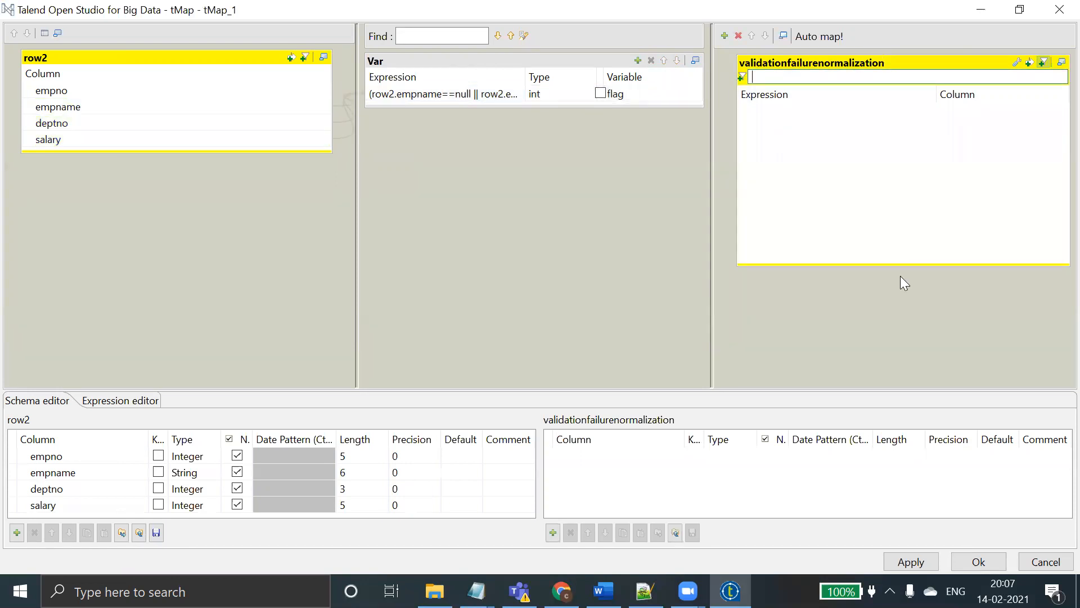
left_click_drag(685, 90, 821, 77)
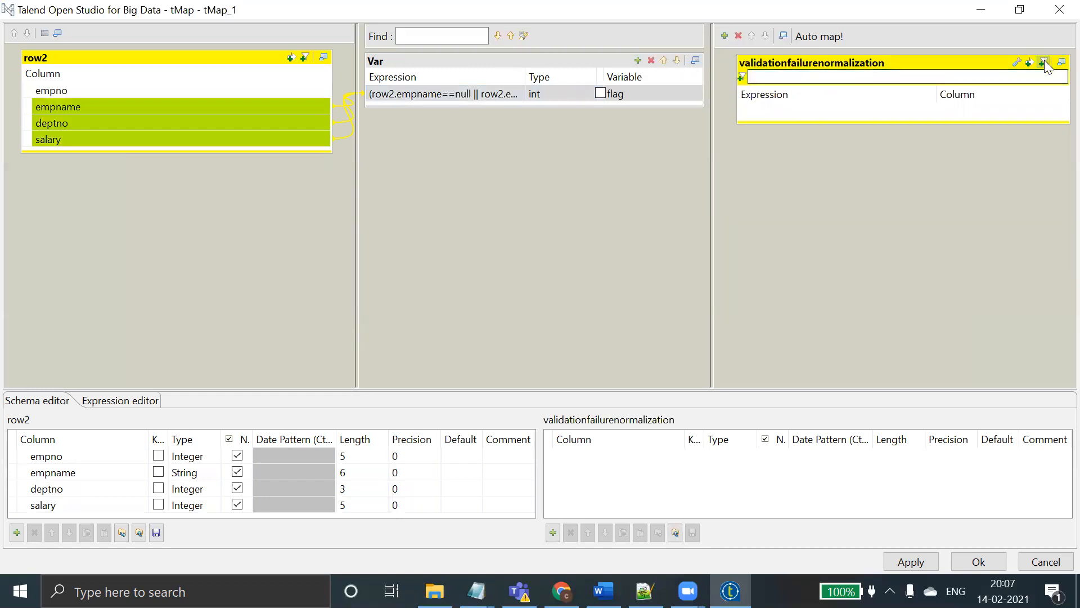
- Show the output table's property settings, enable its expression filter and turn off its column name filter
left_click(1020, 62)
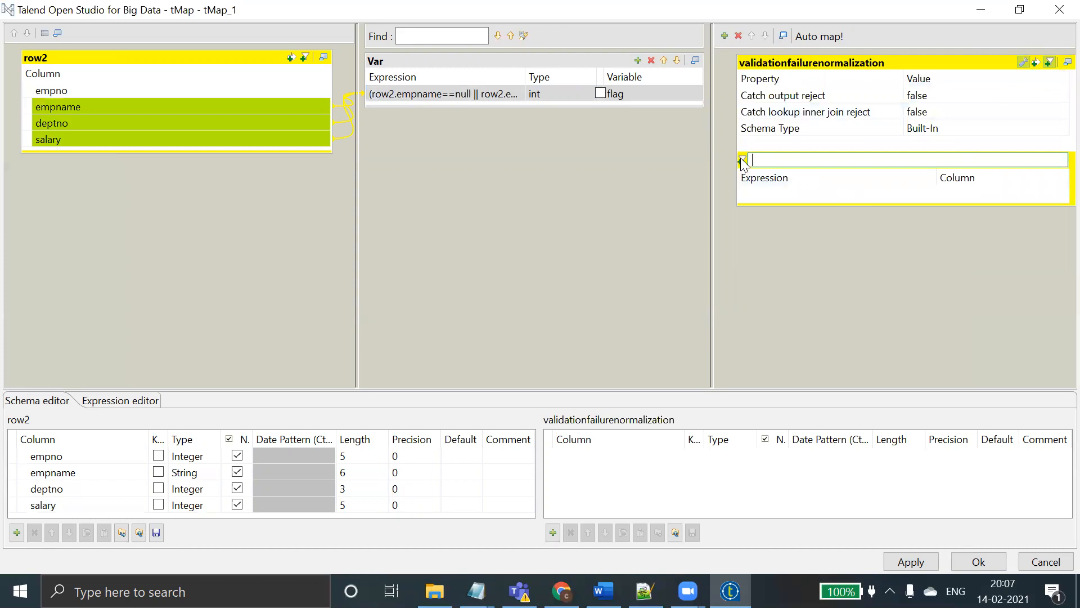
left_click(1036, 62)
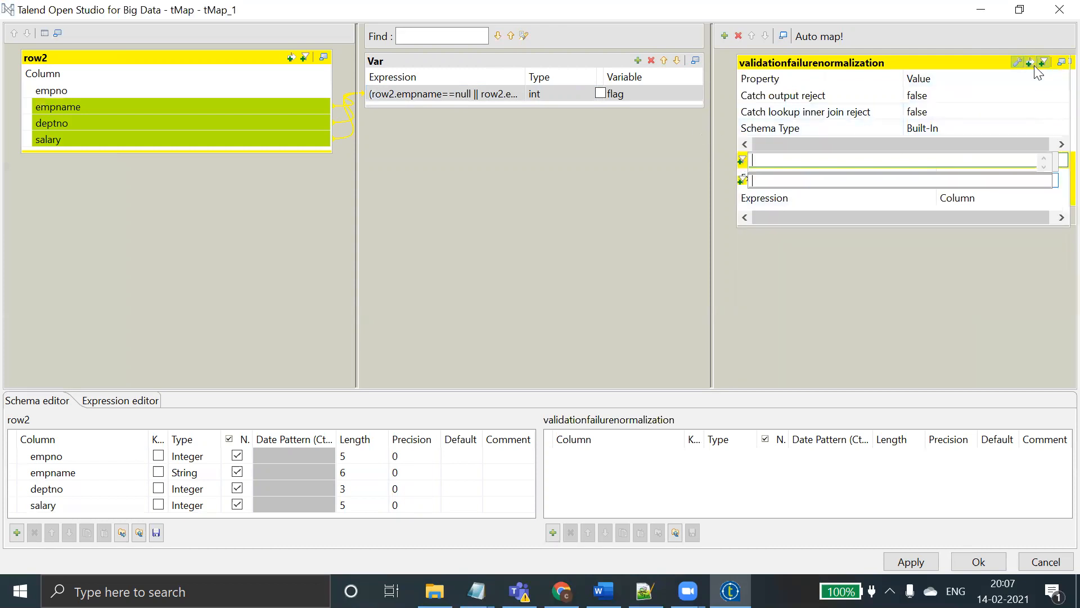
left_click(1043, 62)
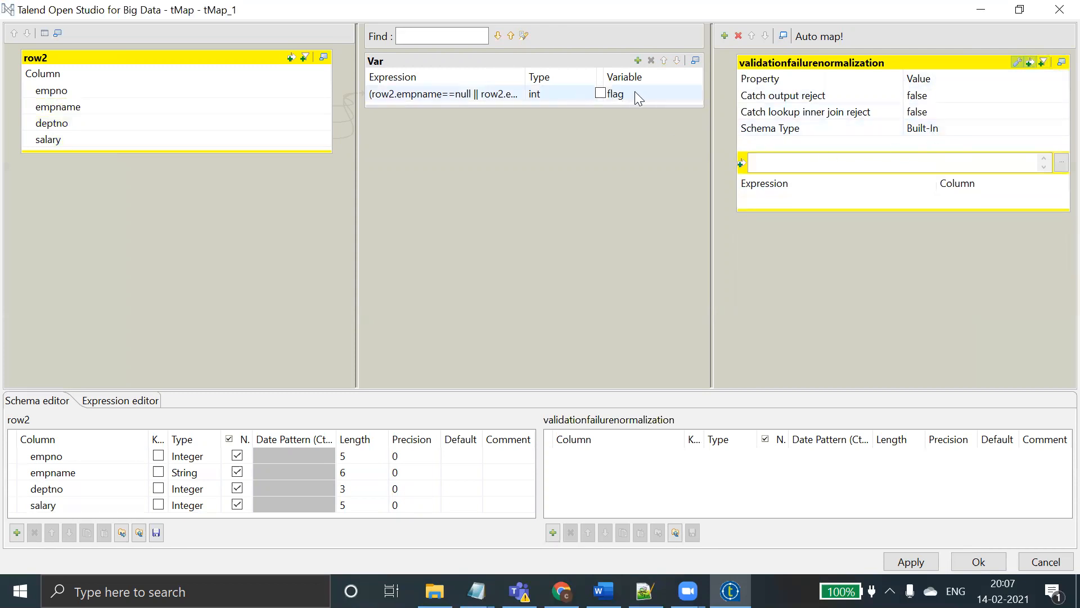
- Set the validationfailurenormalization expression filter to "Var.flag ==1" using the flag variable
mouse_move(635, 91)
left_mouse_down()
mouse_move(810, 133)
mouse_move(859, 176)
mouse_move(931, 162)
left_mouse_up()
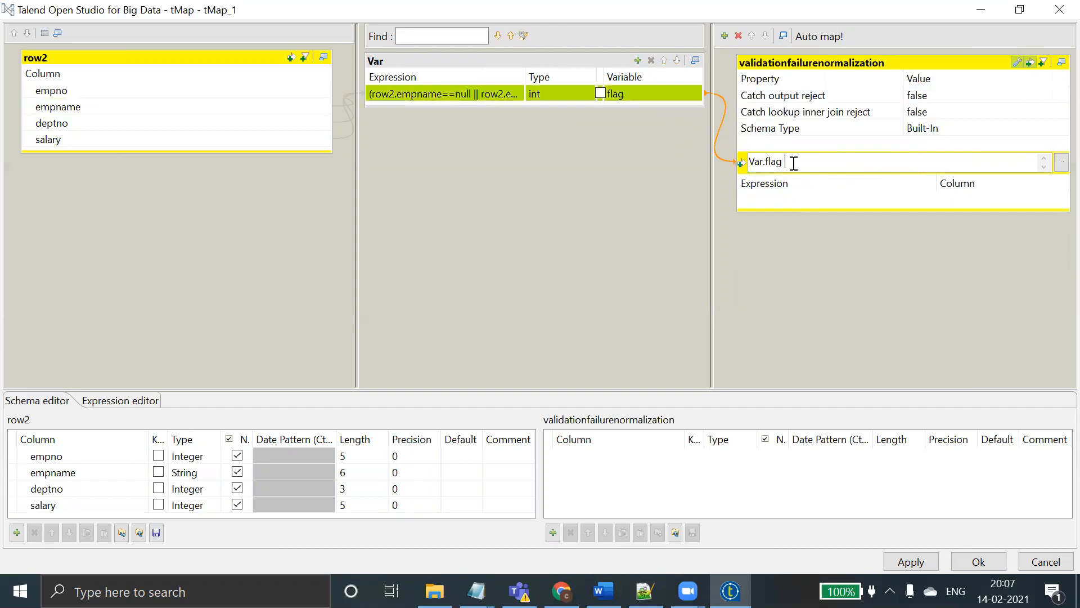
type("==9")
key("BackSpace")
type("1")
left_click_drag(769, 210, 776, 294)
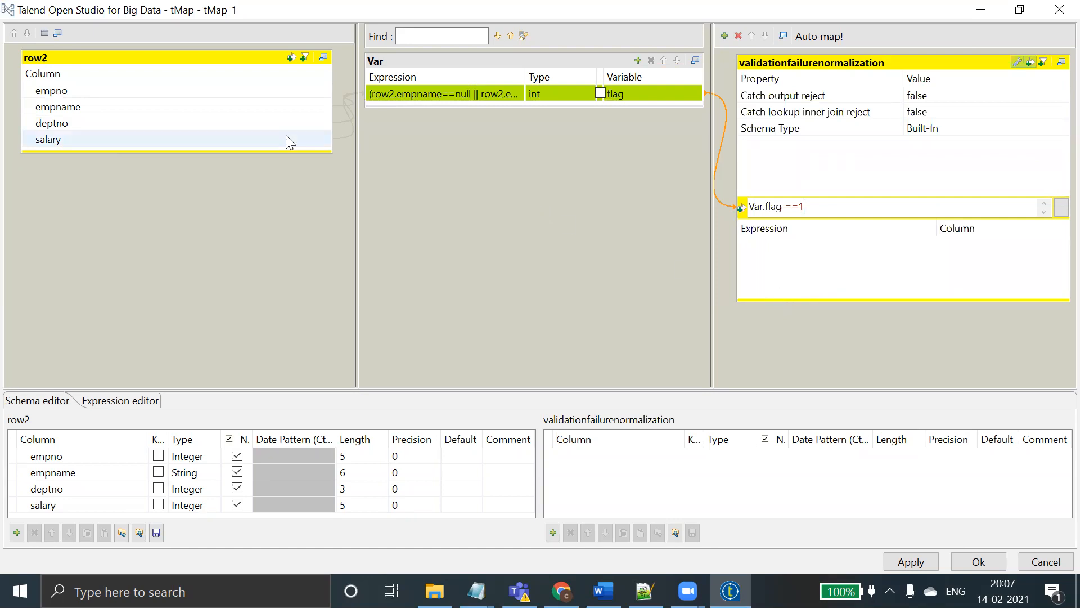
- Map row2's empno into validationfailurenormalization and add a String column named validationcolumn with length 4000
left_click_drag(180, 91, 822, 266)
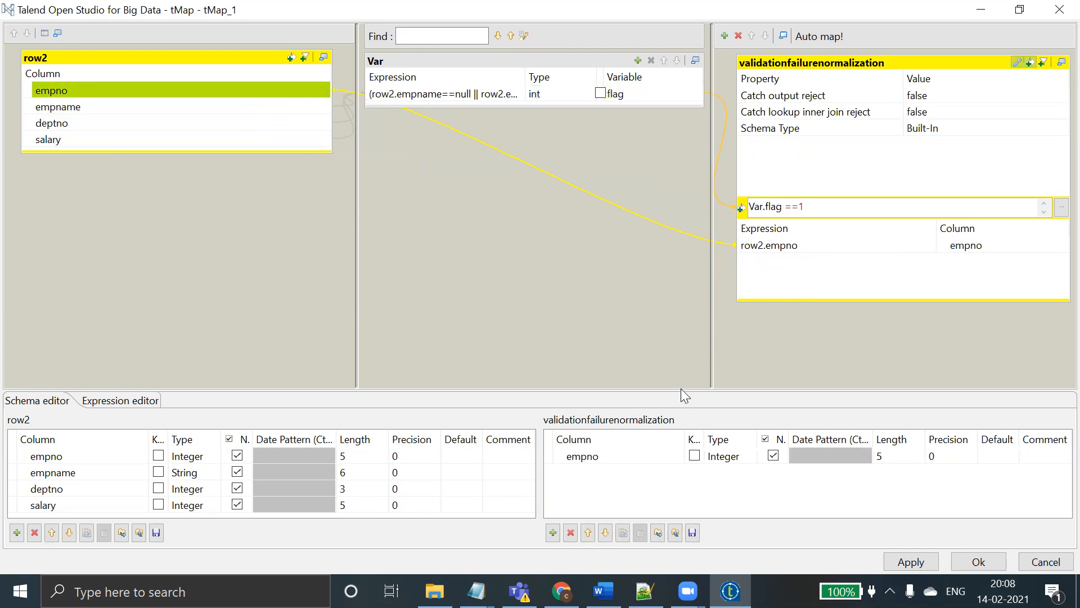
left_click_drag(682, 393, 673, 341)
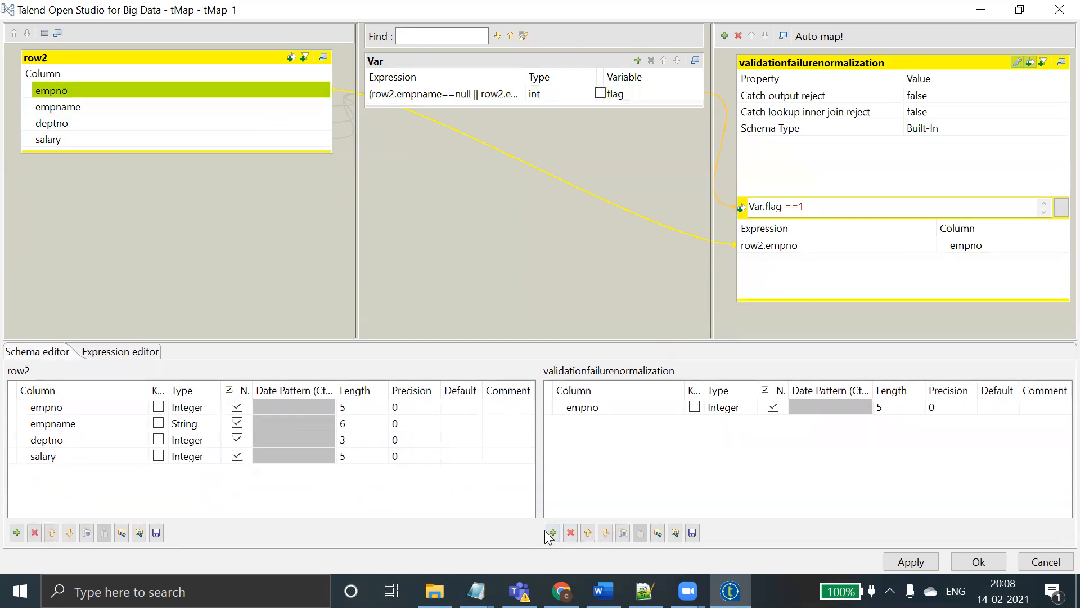
left_click(552, 532)
left_click(647, 424)
left_click(621, 425)
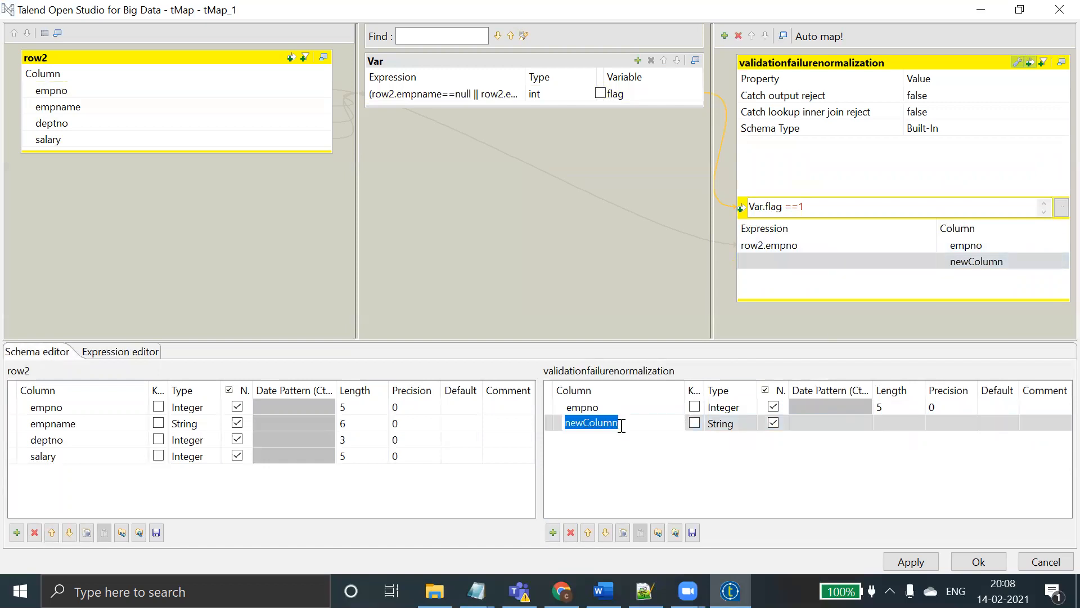
type("valida")
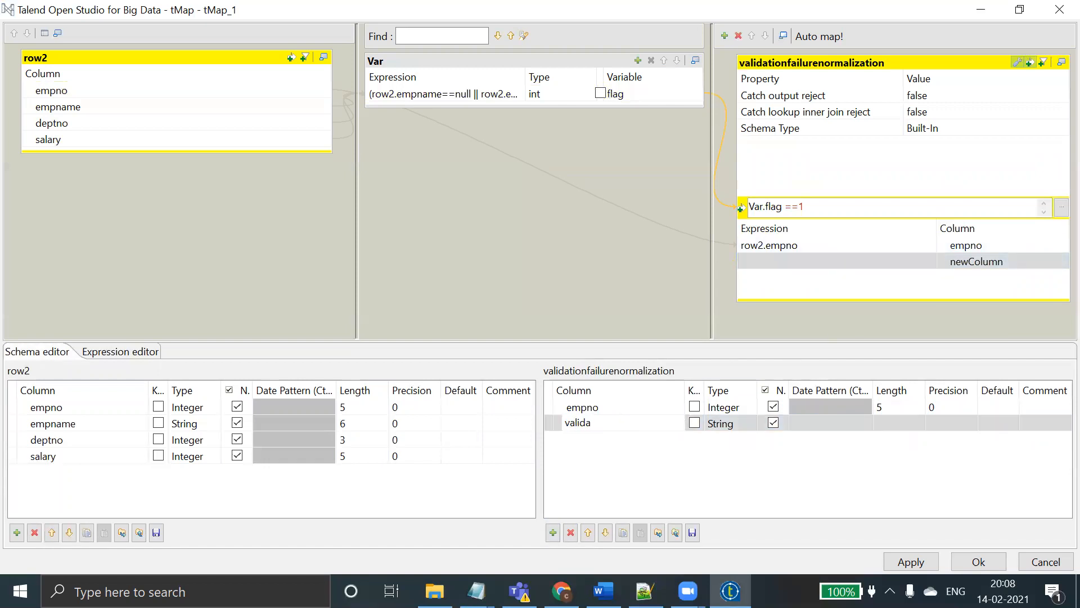
type("tioncolumn")
left_click(883, 423)
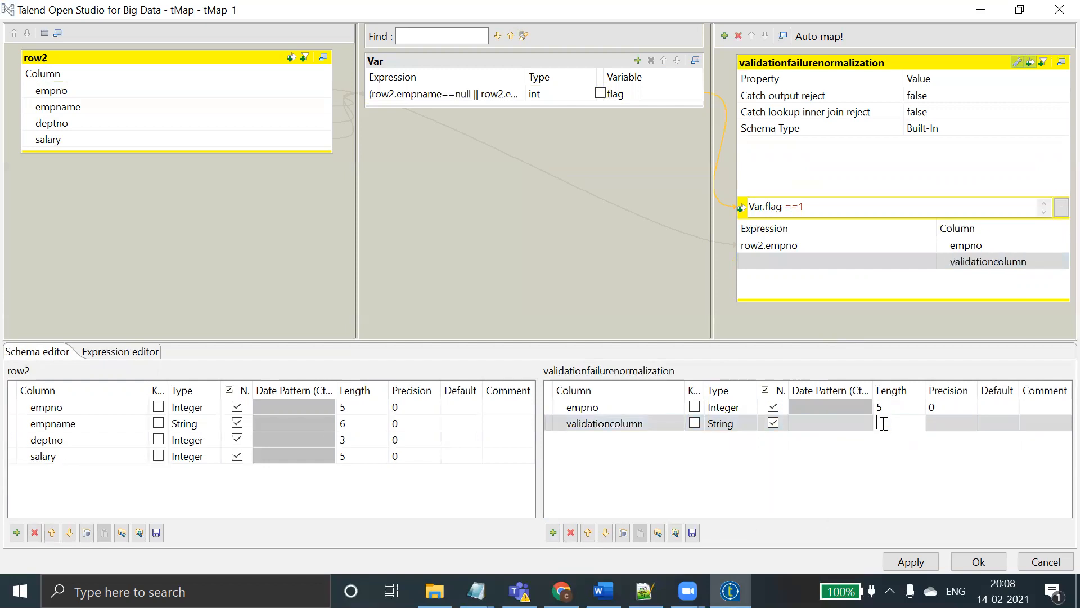
type("4000")
- Open the Expression Builder for validationcolumn, enlarge it and start the expression with "empno :"+row2.empno
left_click(905, 258)
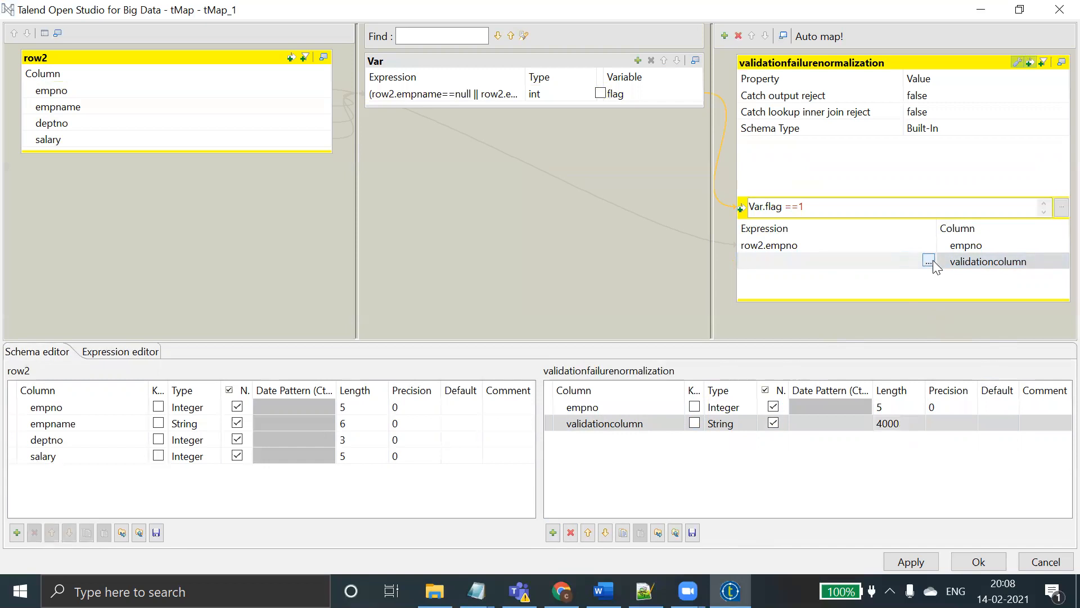
left_click(931, 261)
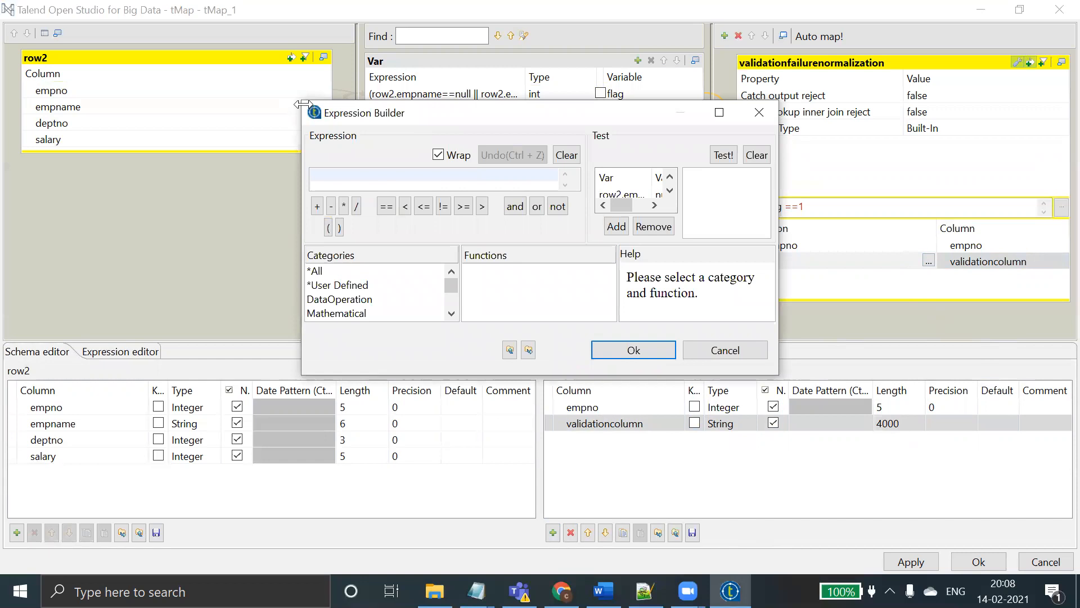
left_click_drag(300, 101, 113, 3)
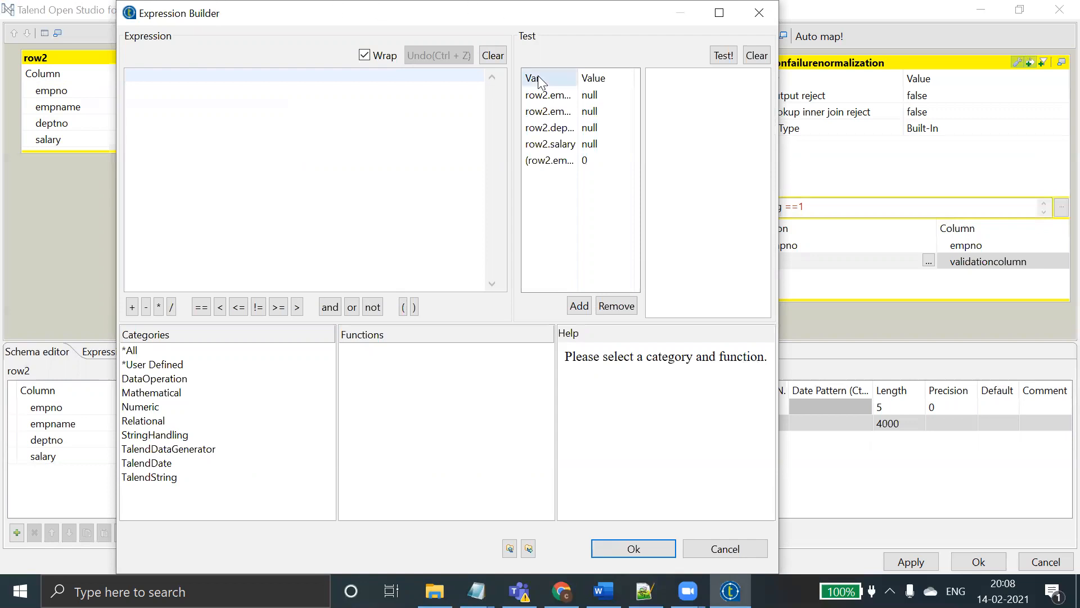
left_click_drag(581, 74, 608, 77)
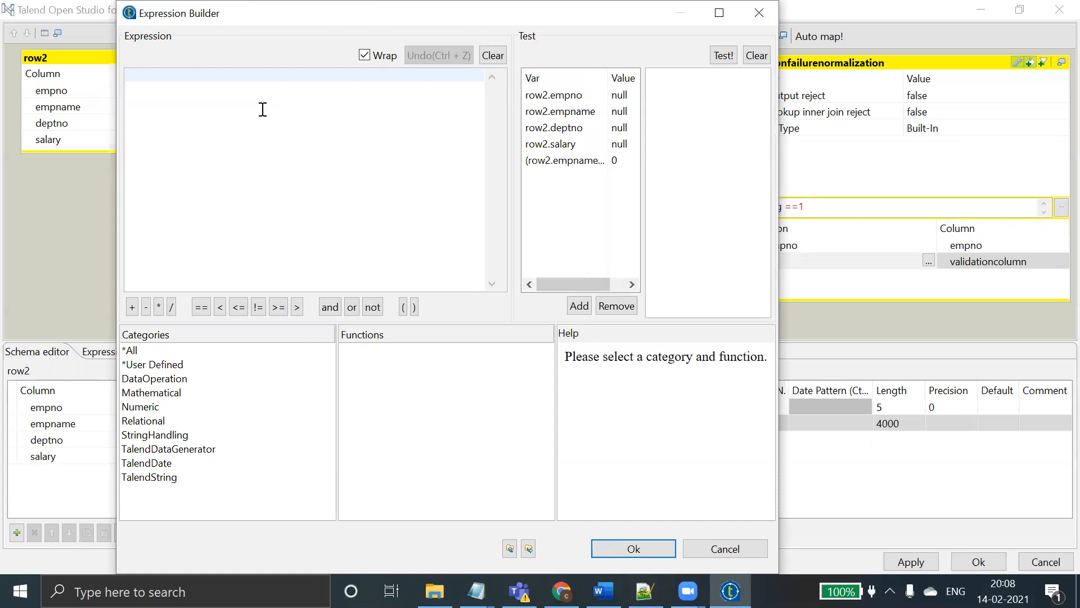
type("\"")
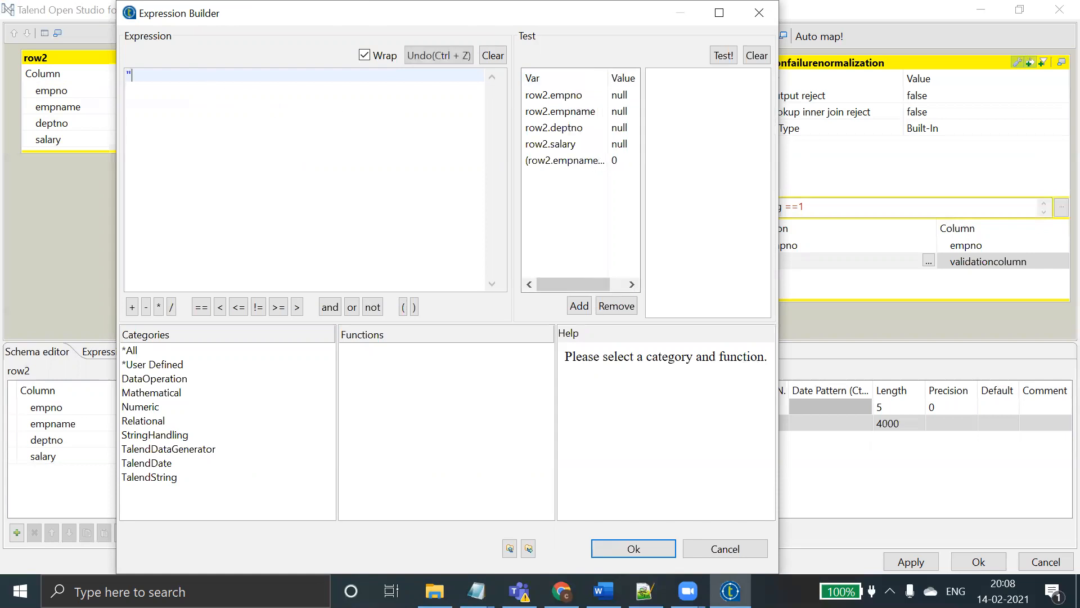
type("empno :\"")
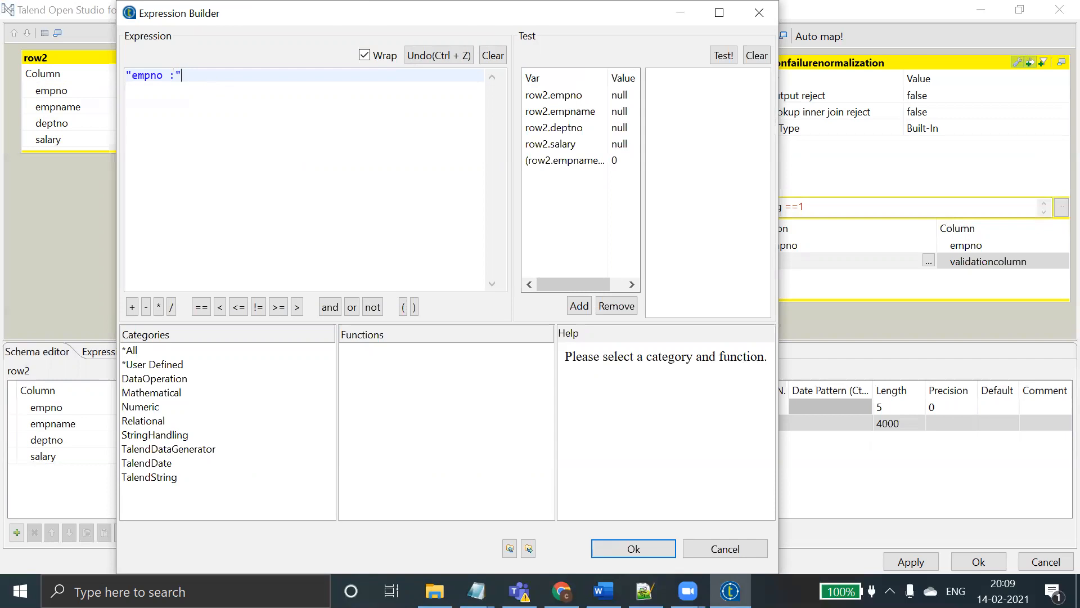
type("+")
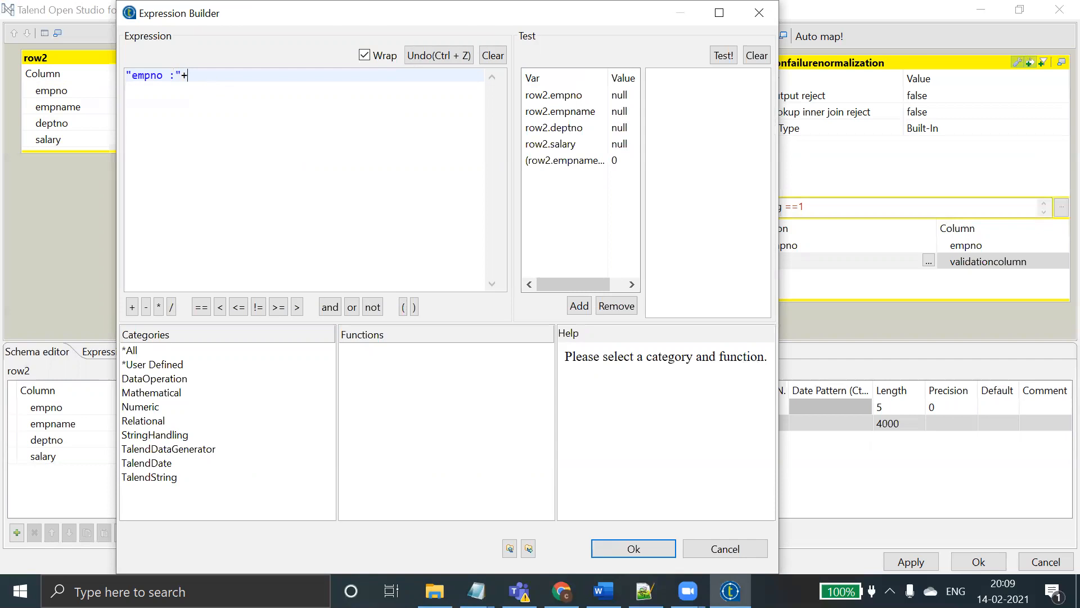
double_click(543, 95)
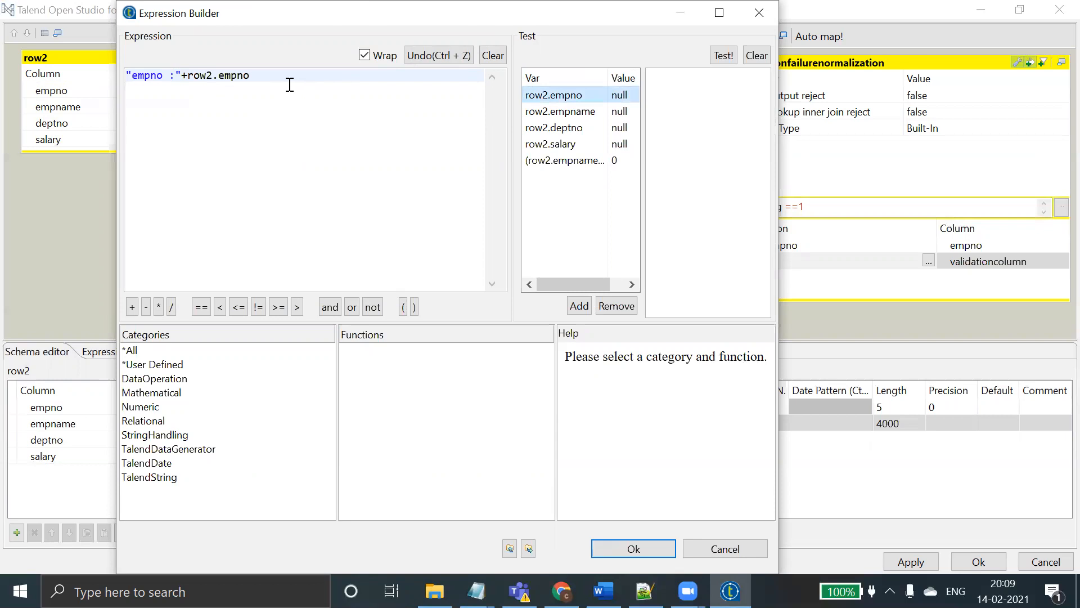
- Append the employee name part +"empname:"+row2.empname to the validationcolumn expression
left_click(273, 77)
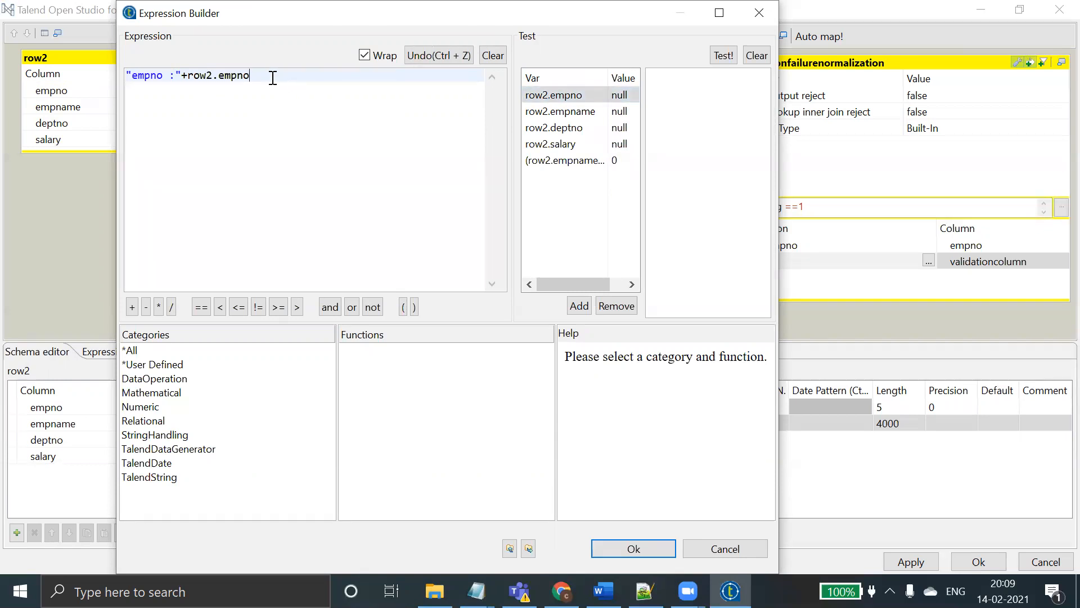
type("+\"empname:\"+\"")
key("BackSpace")
key("BackSpace")
type("+")
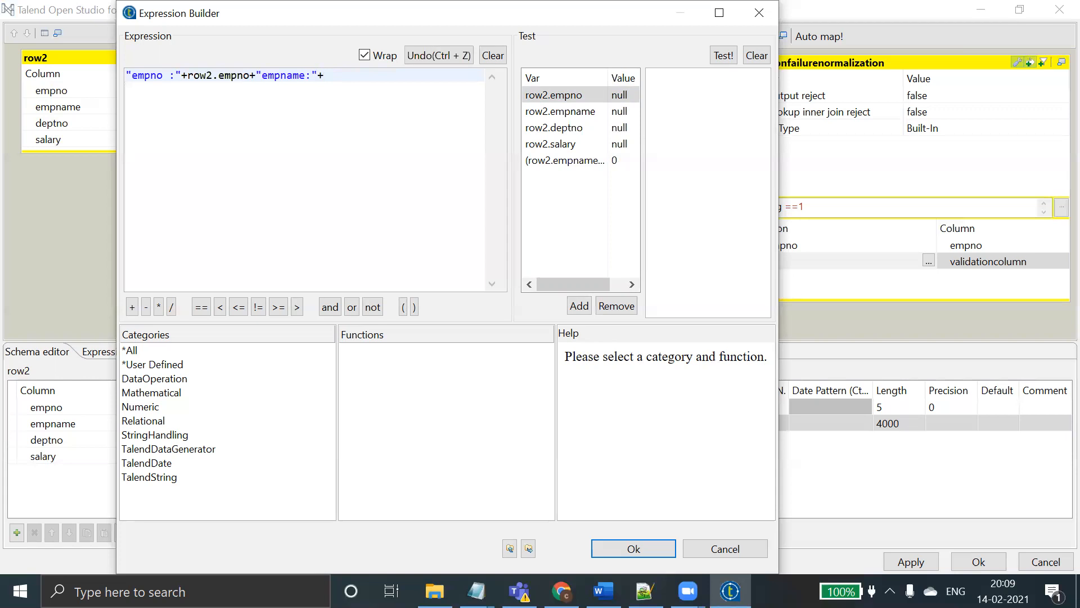
double_click(563, 112)
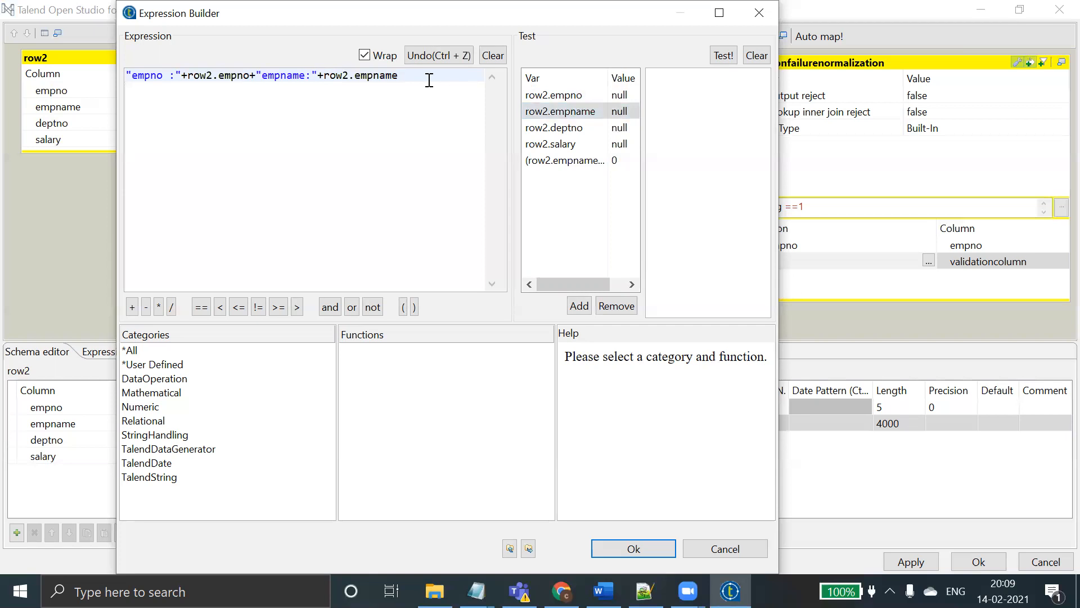
- Append the department part +"deptno :"+row2.deptno to the validationcolumn expression, with row2.deptno on a new line
type("+\"deptno :\"+")
key("Return")
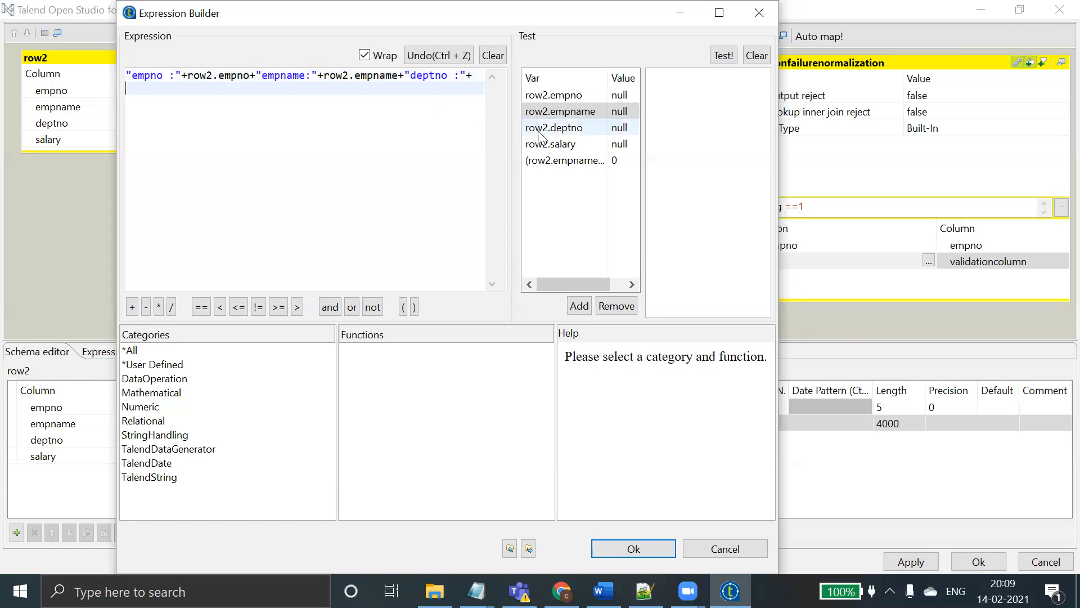
double_click(557, 128)
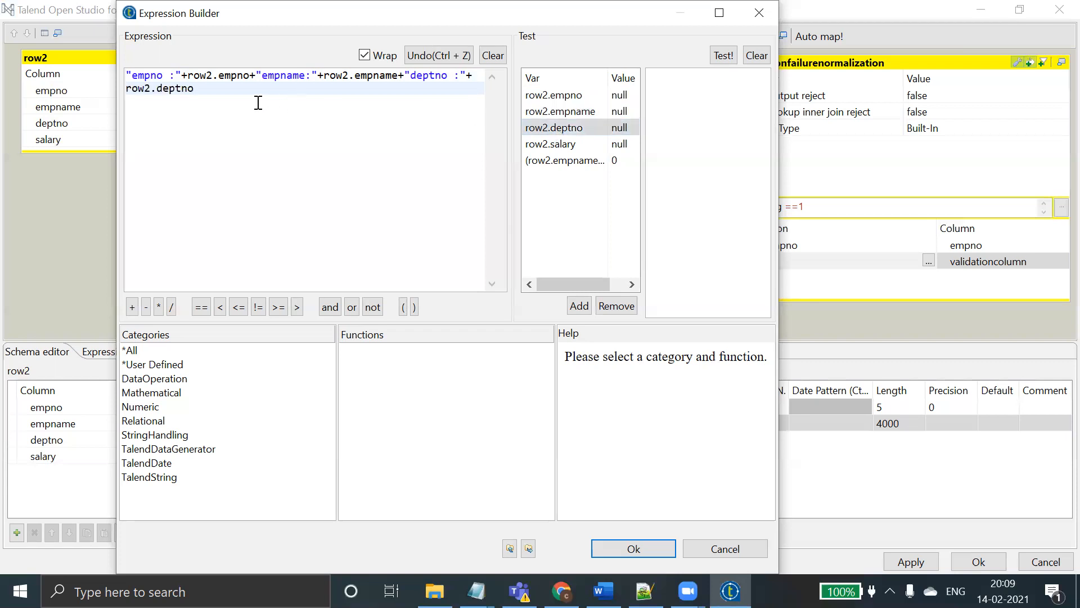
- Append the salary part +"salary :"+row2.salary to the validationcolumn expression and accept it
type("+\"salary :\"+")
double_click(557, 145)
left_click(349, 88)
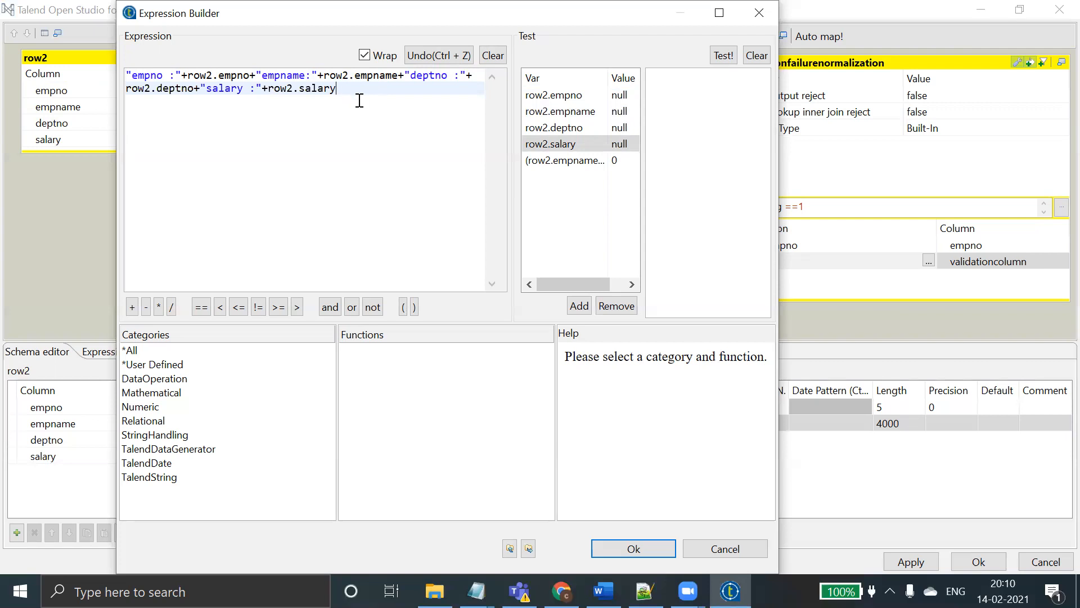
left_click(634, 549)
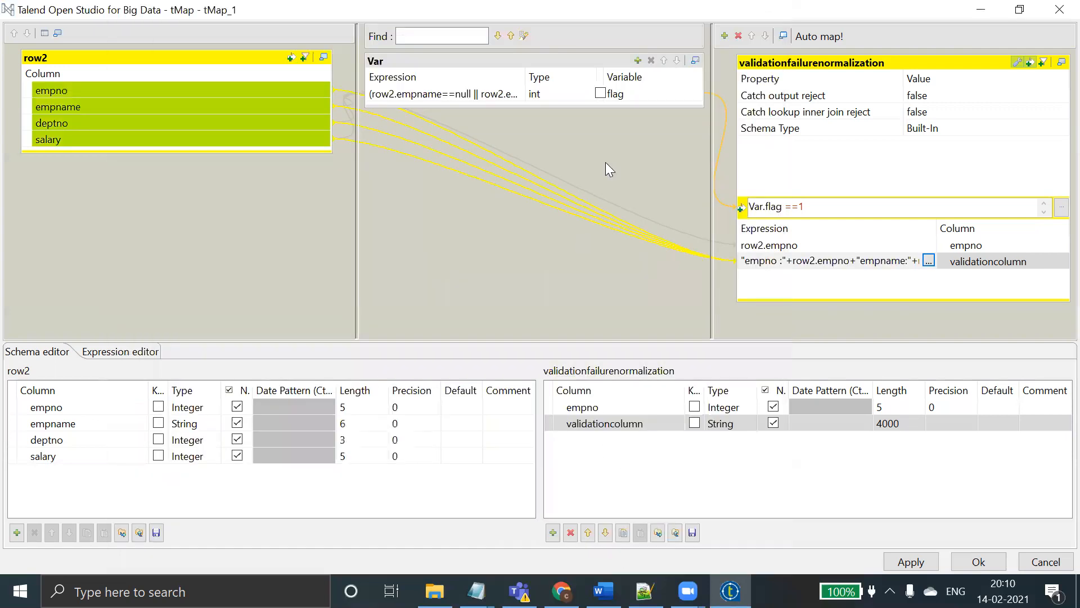
- Copy the null and empty checks for empname, deptno and salary from inside the parentheses of the flag variable's expression, leaving it unchanged
left_click(509, 93)
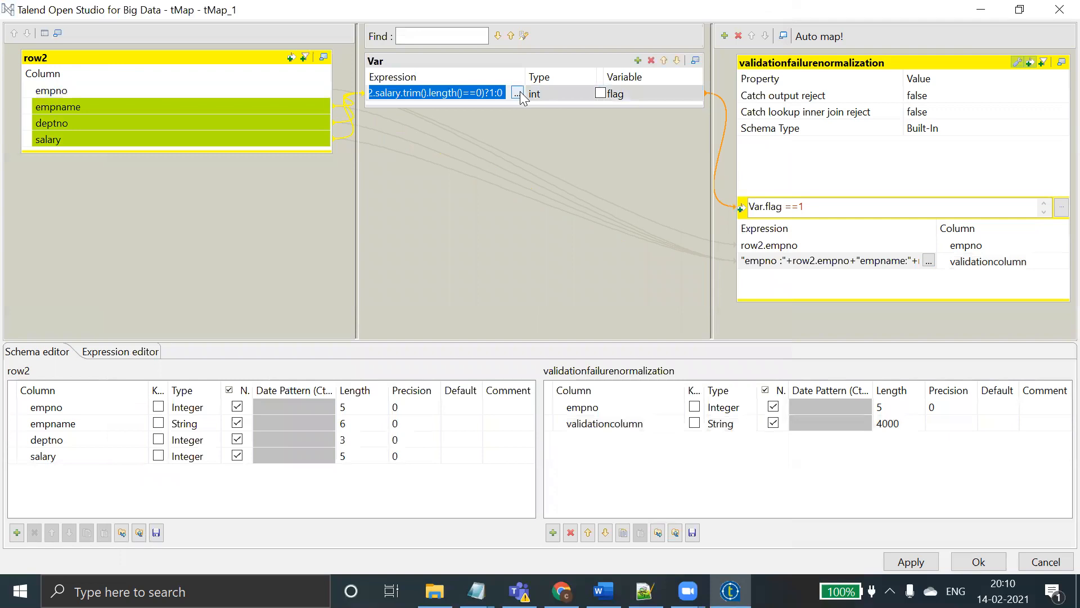
left_click(515, 92)
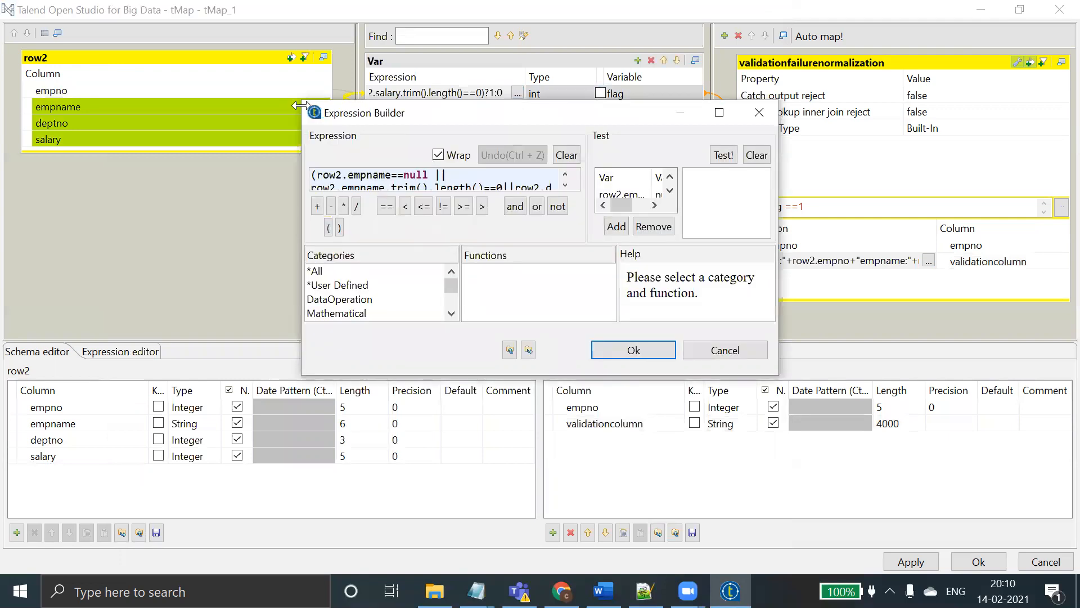
left_click_drag(298, 97, 144, 2)
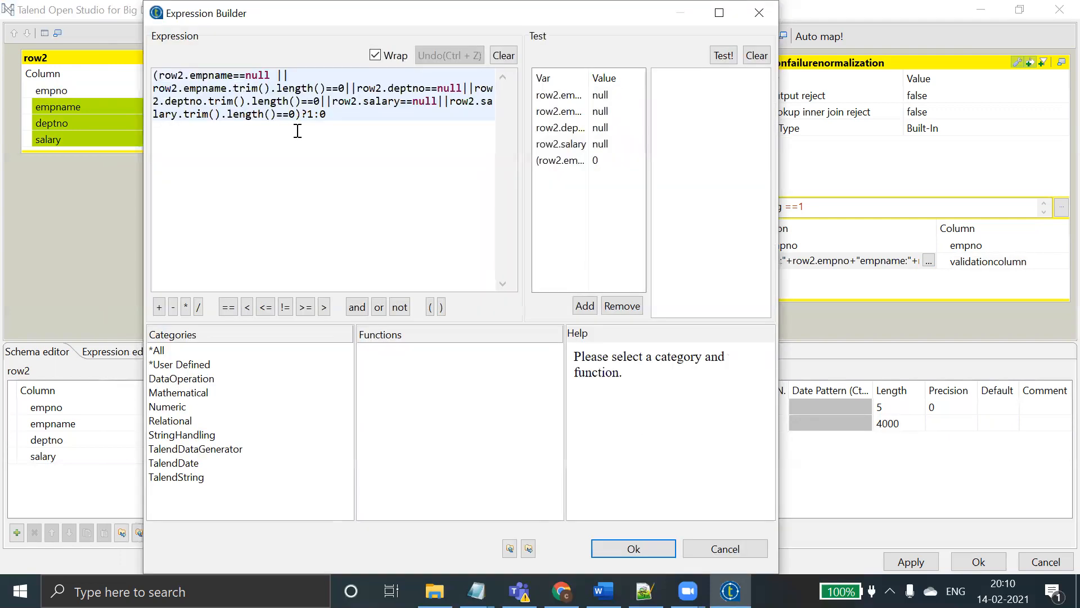
left_click_drag(302, 118, 198, 89)
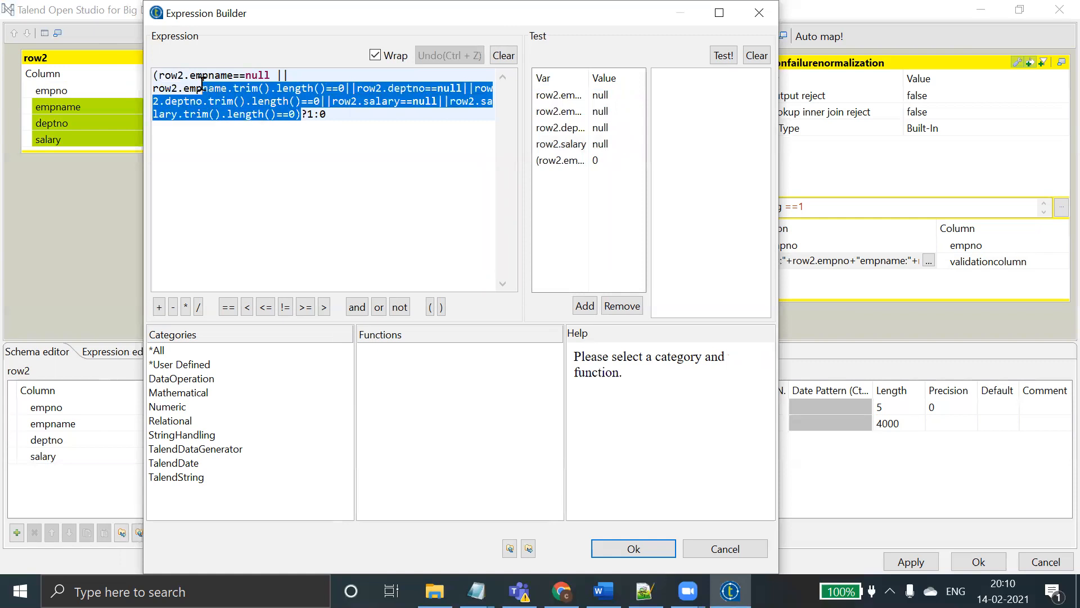
left_click(264, 116)
left_click_drag(296, 116, 160, 75)
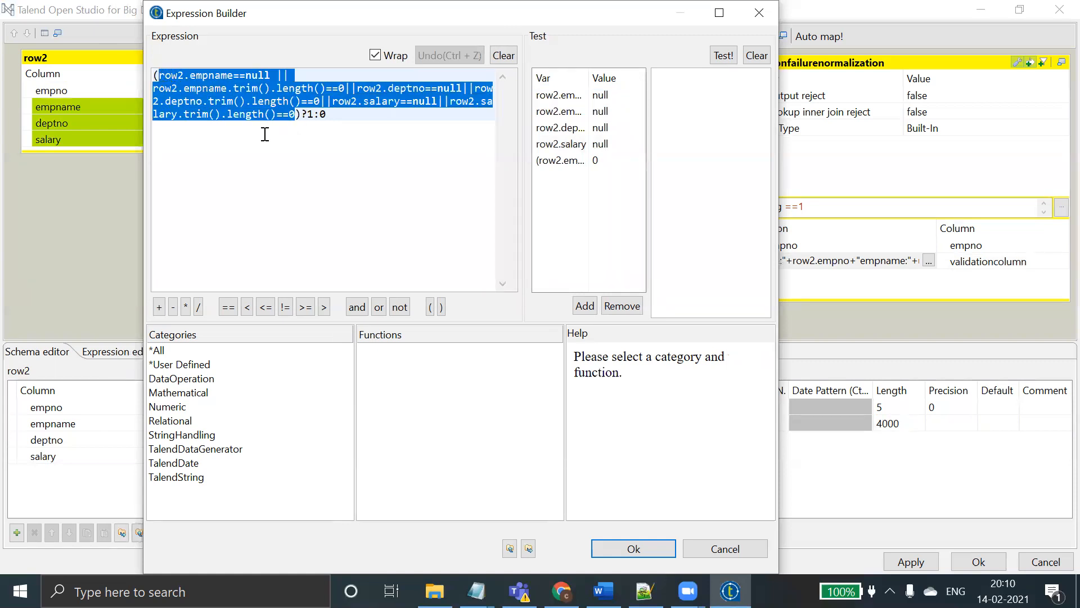
left_click(708, 547)
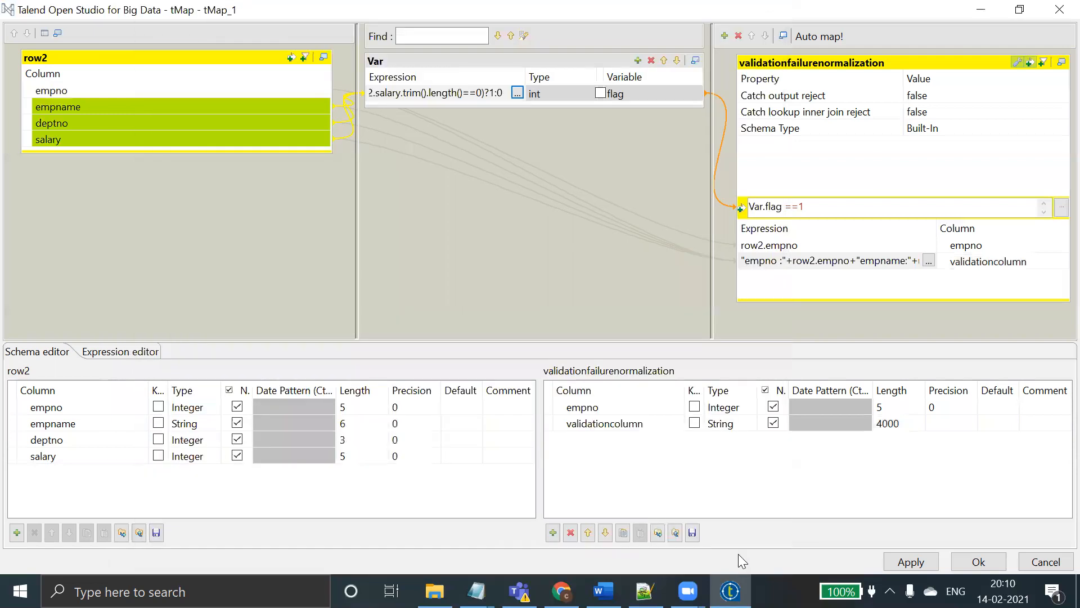
- Append +"-"+( and the copied null and empty checks to the validationcolumn expression, and enlarge the Expression Builder
left_click(928, 261)
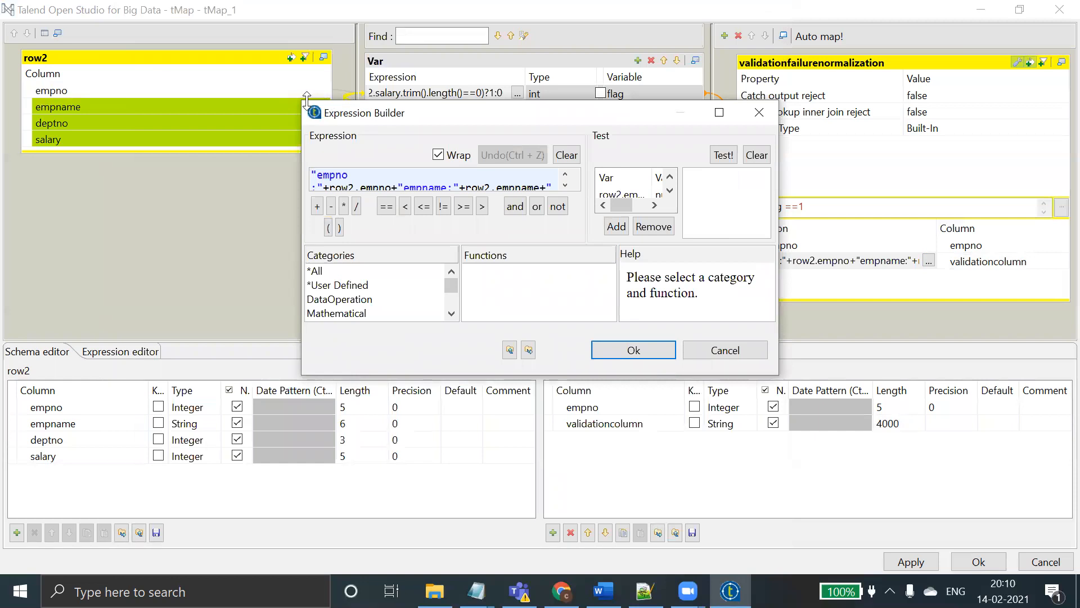
left_click_drag(302, 100, 66, 5)
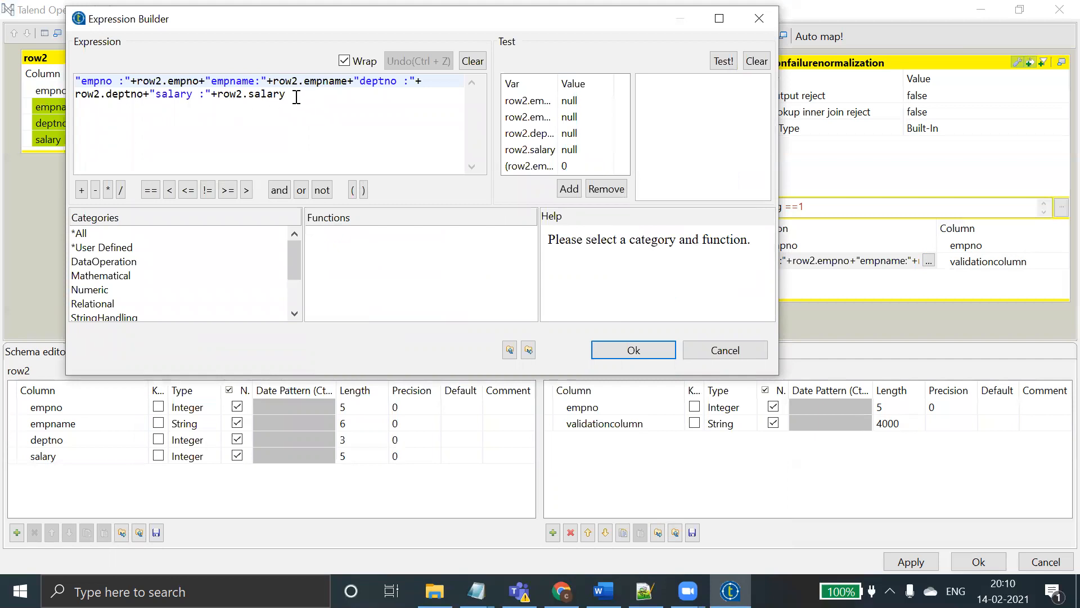
left_click(296, 97)
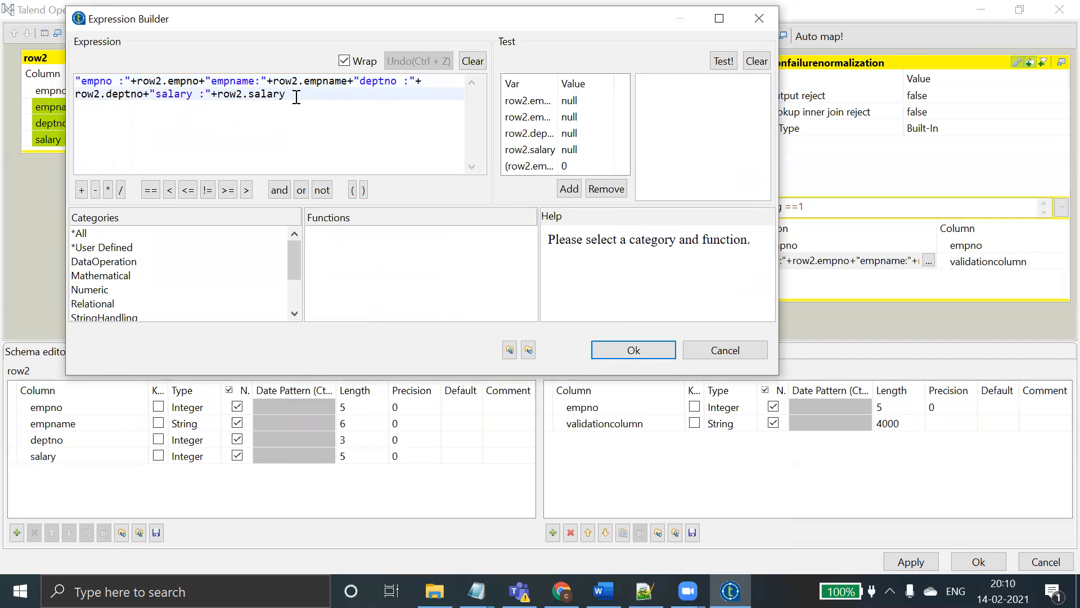
type("+")
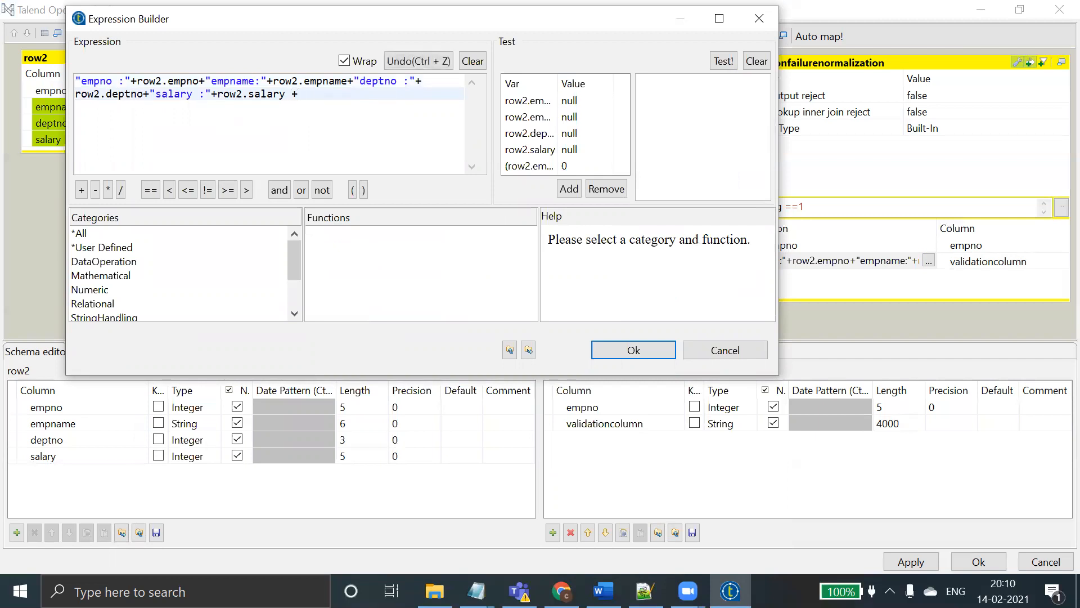
type("\"-\"+(")
type("row2.empname==null ||row2.empname.trim().length()==0||row2.deptno==null||row2.deptno.trim().length()==0||row2.salary==null||row2.salary.trim().length()==0")
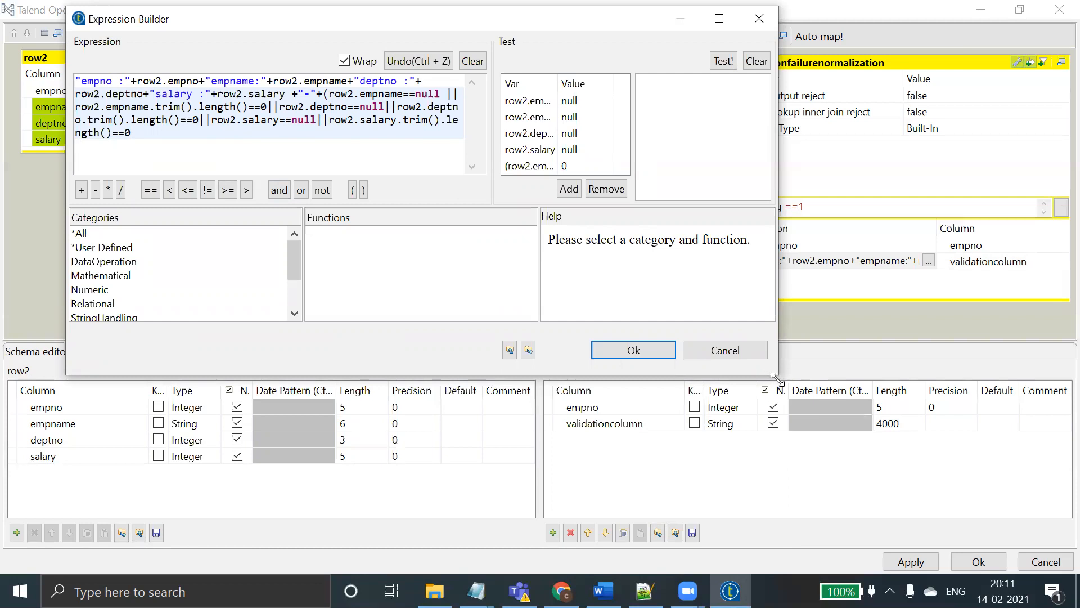
left_click_drag(775, 376, 1060, 580)
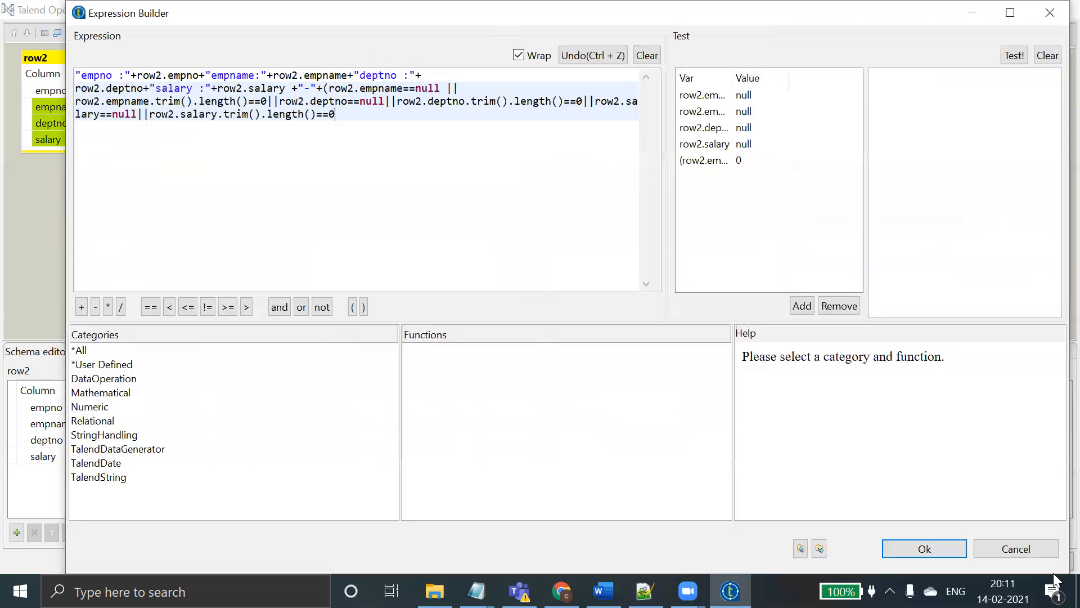
- Split the added checks in the validationcolumn expression so the deptno and salary conditions each start on their own line
left_click(269, 101)
key("Return")
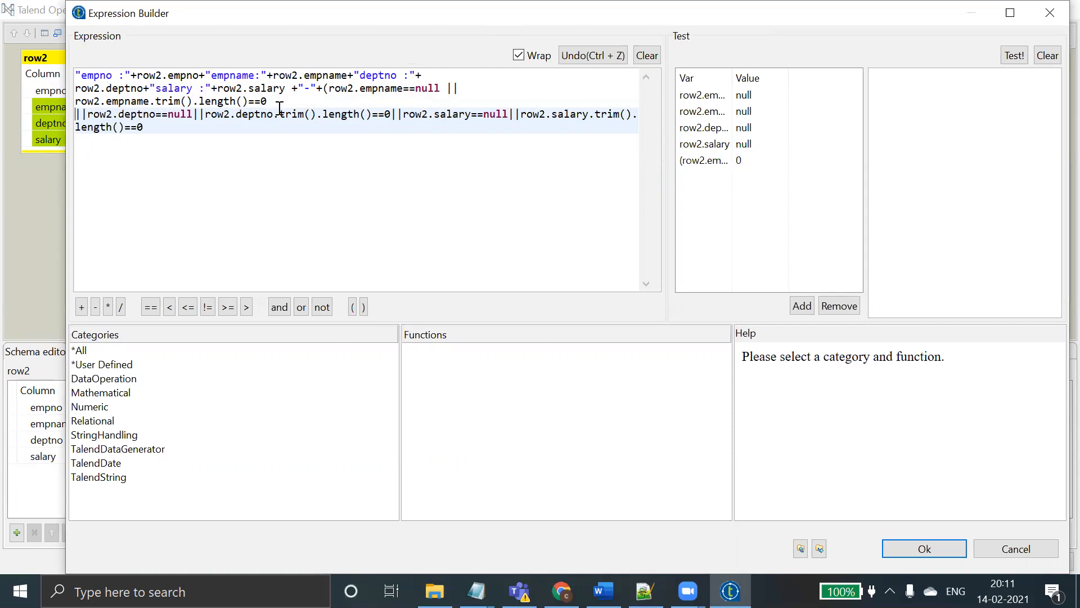
left_click(402, 115)
key("Return")
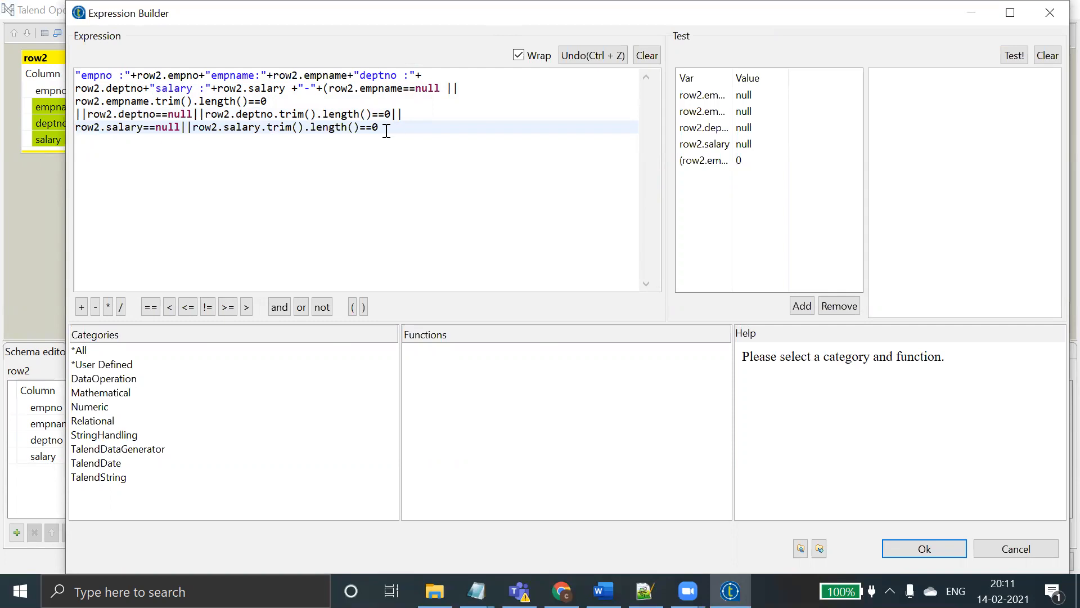
left_click(421, 136)
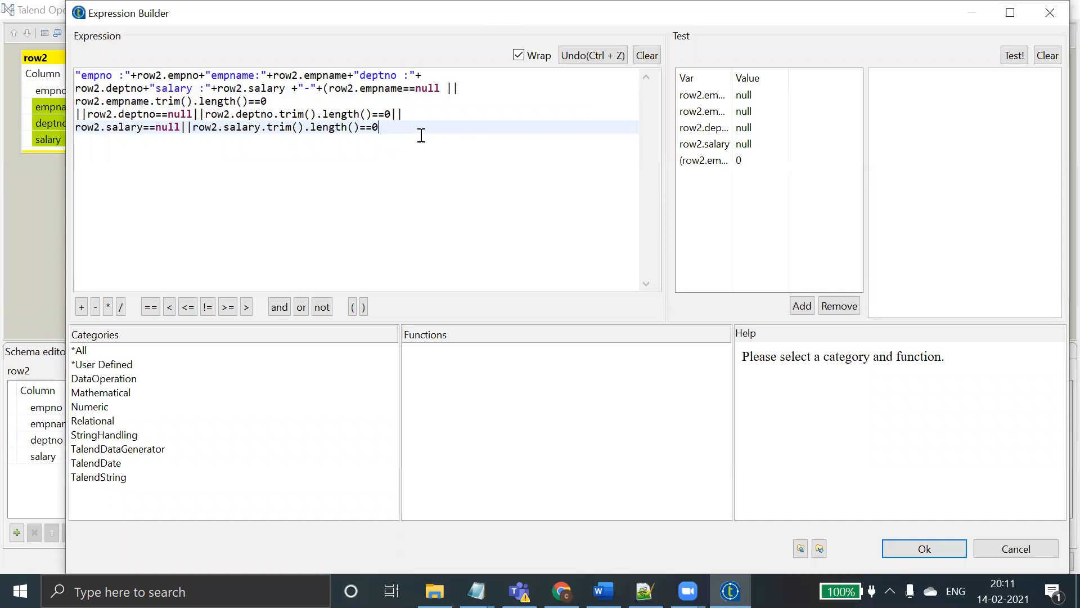
- Complete the empname check with ?"nodatainsourceempsalarycolumn":"noerror")+";"+ in the validationcolumn expression
left_click(275, 103)
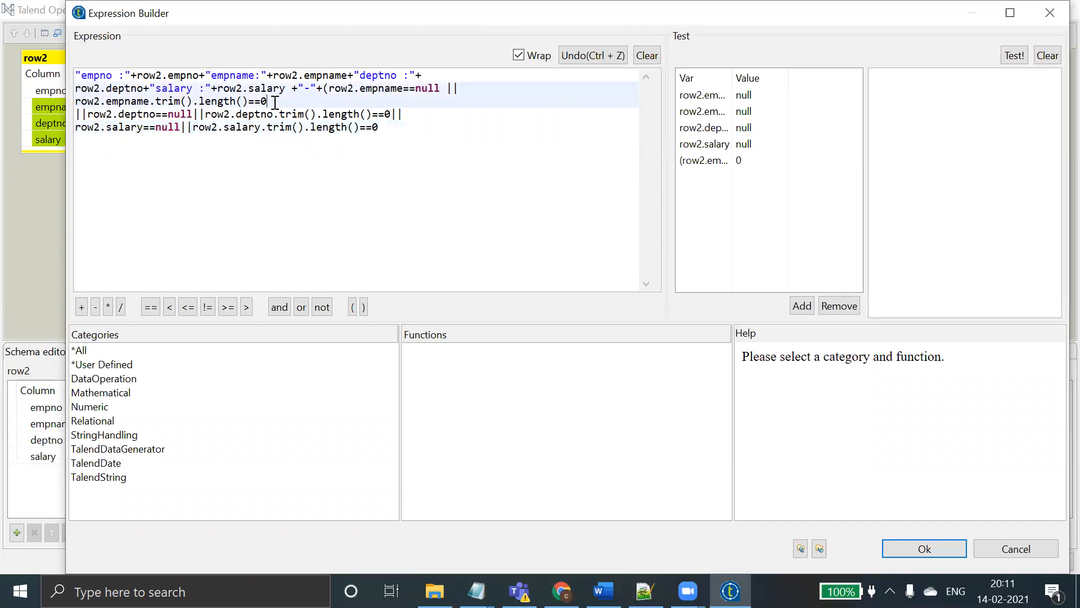
type("?")
type("\"noda")
type("te")
type("in")
type("sourceem")
type("p")
type("salary")
type("column")
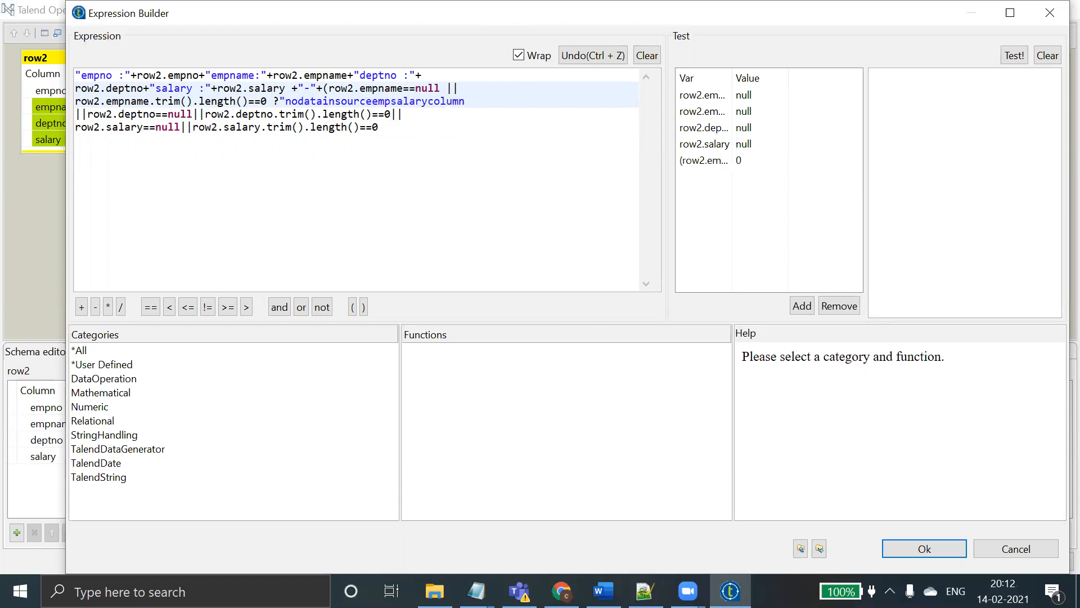
type("\"")
type(":\"noerror\")+\";\"+")
- Prefix the deptno check with "deptno :"+( and replace its trailing || with ? " nodata in deptno emp column" :"noerror")+";"(
type("\"deptno :\"+")
left_click(86, 112)
key("BackSpace")
key("BackSpace")
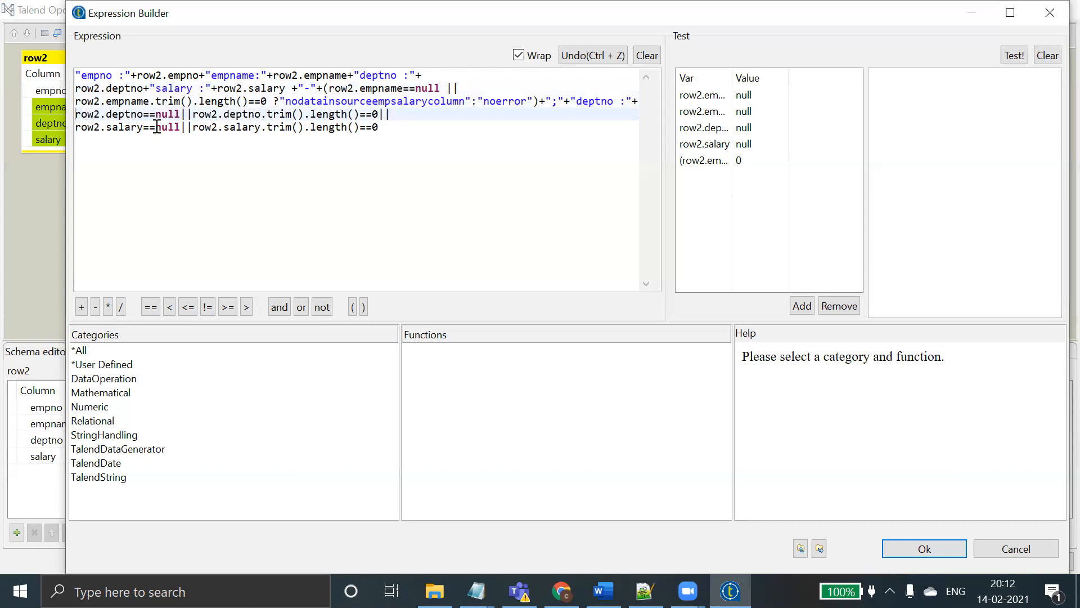
type("(")
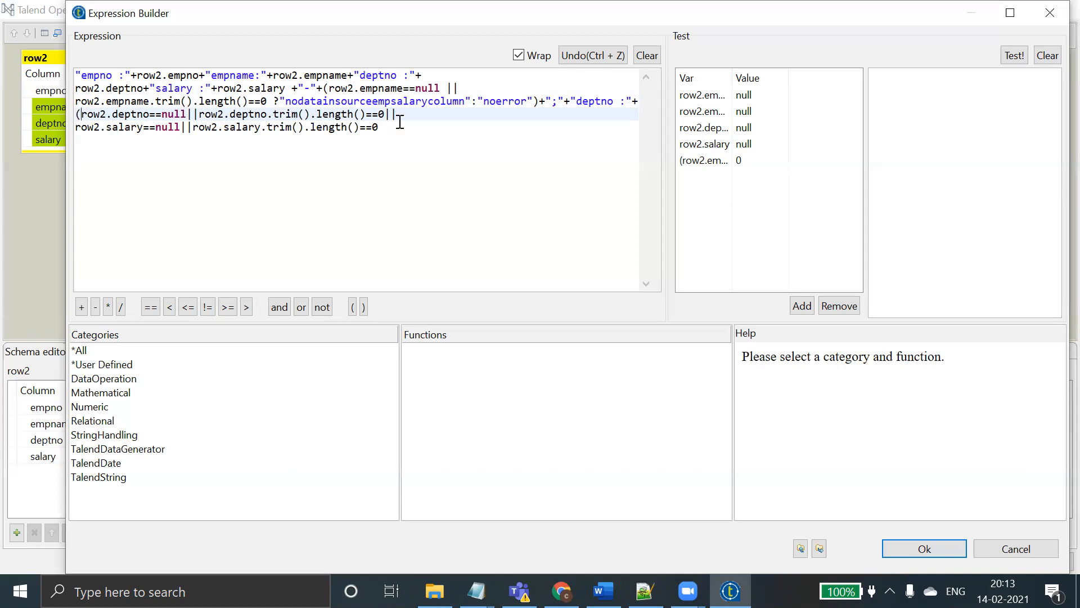
key("BackSpace")
type("? \" nodata in deptno emp column\"")
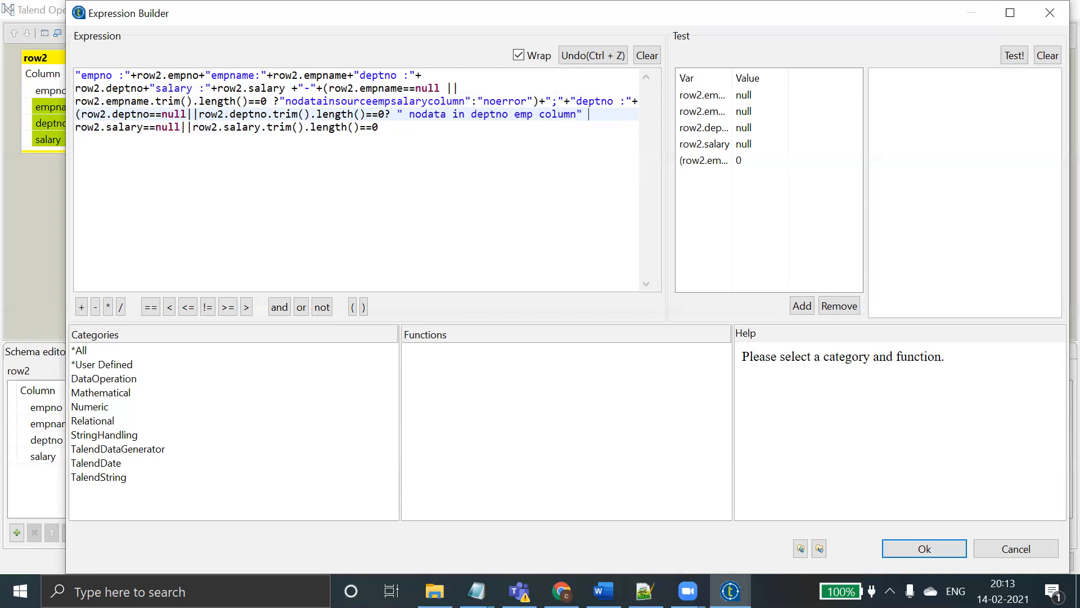
type(" :\"noerror")
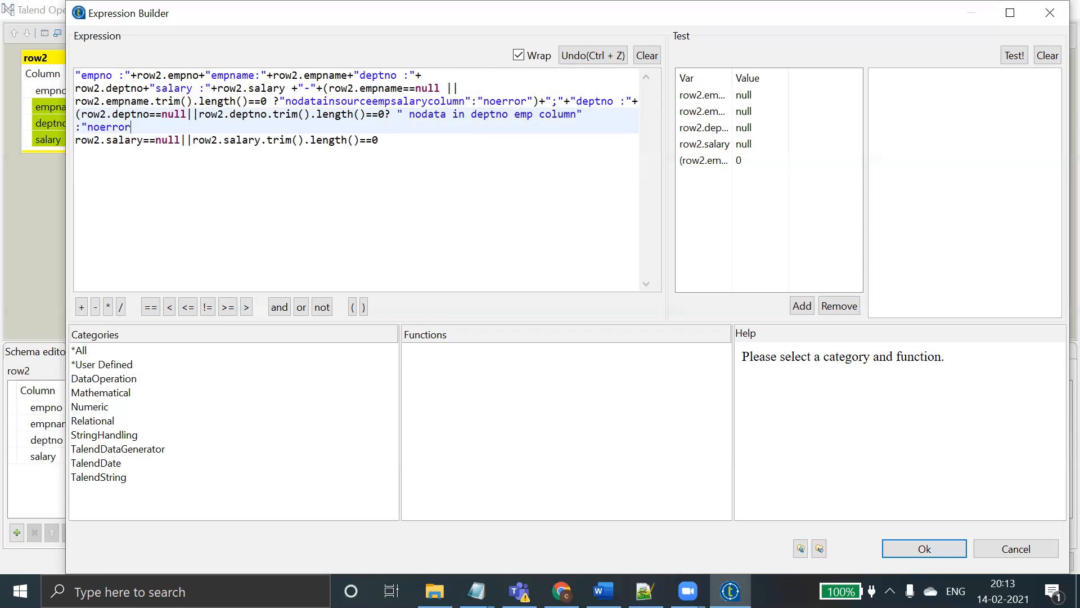
type("\")+\";\"(")
- Complete the salary check with ?"nodatainsalaryempcolumn":"noerror"), accept the expression, and apply and close the tMap settings
left_click(396, 140)
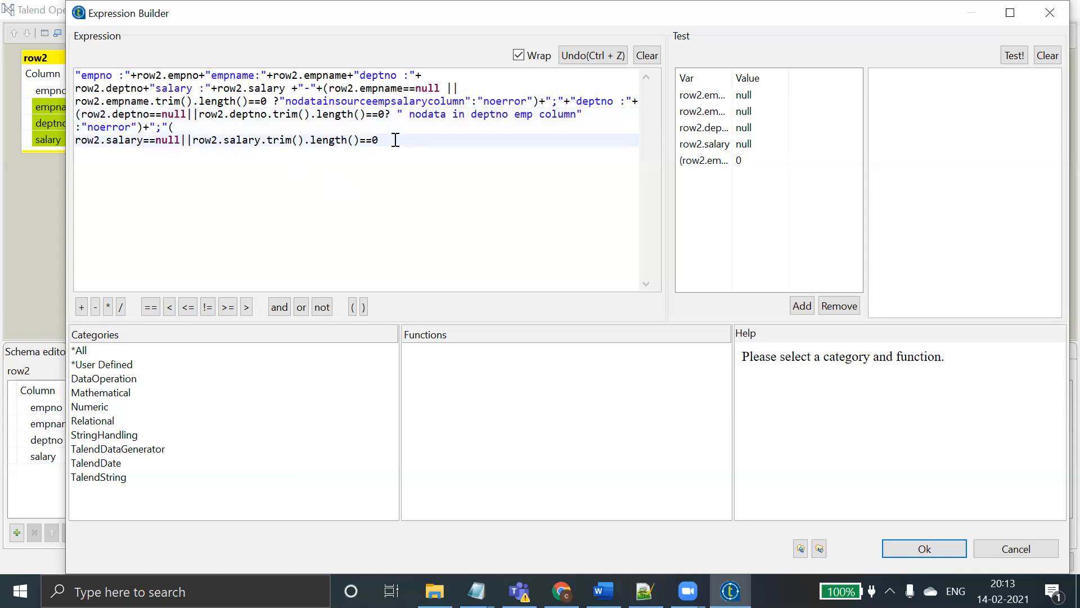
type("?")
type("\"nodatainsalaryempcolumn\"")
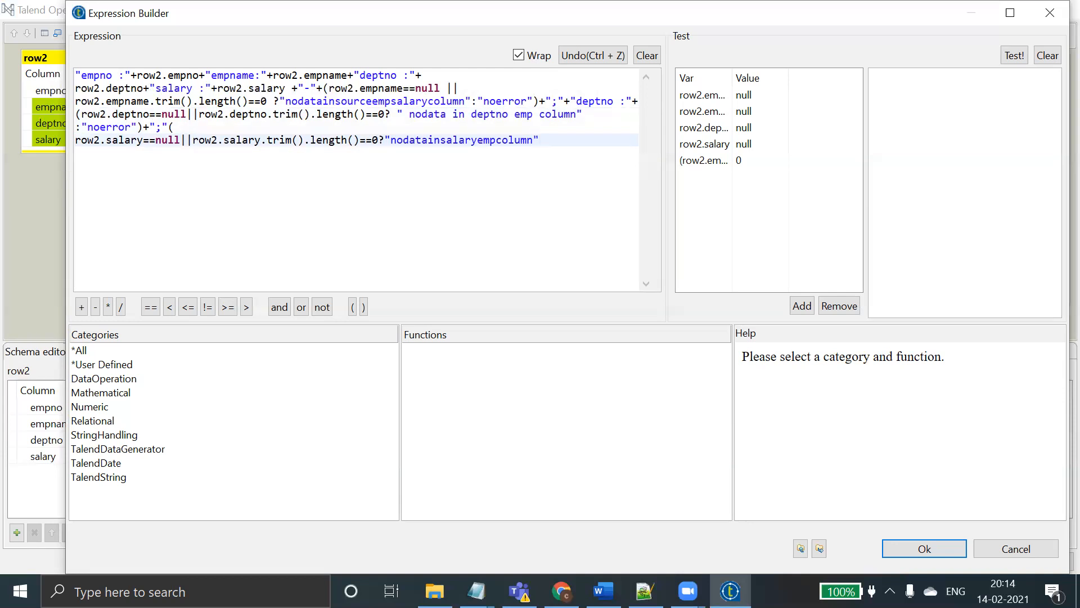
type(":\"nod")
key("BackSpace")
type("error\"")
type(")")
left_click(923, 547)
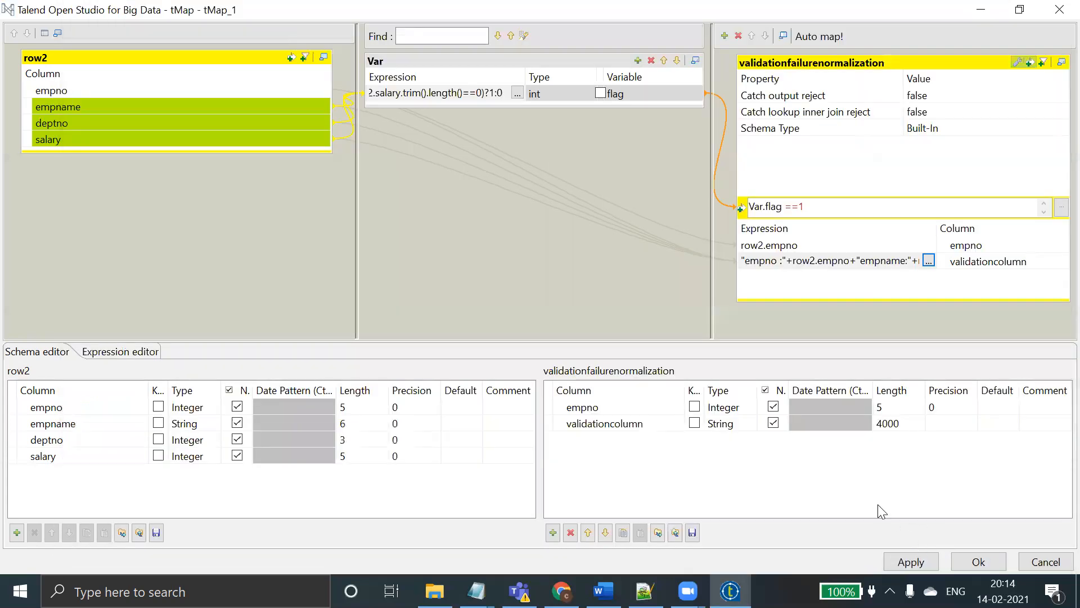
left_click(908, 563)
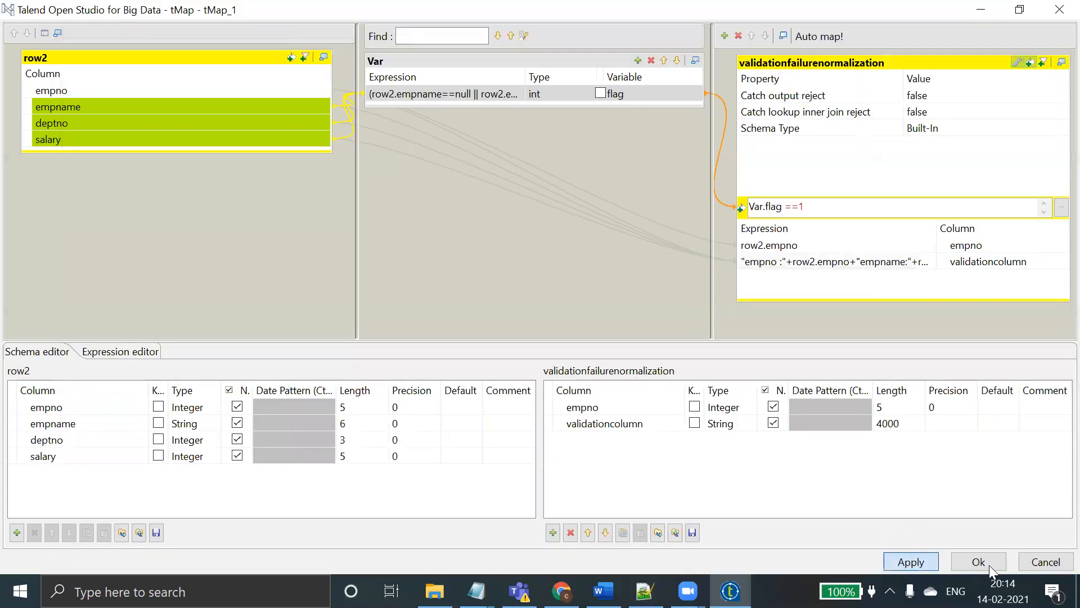
left_click(973, 562)
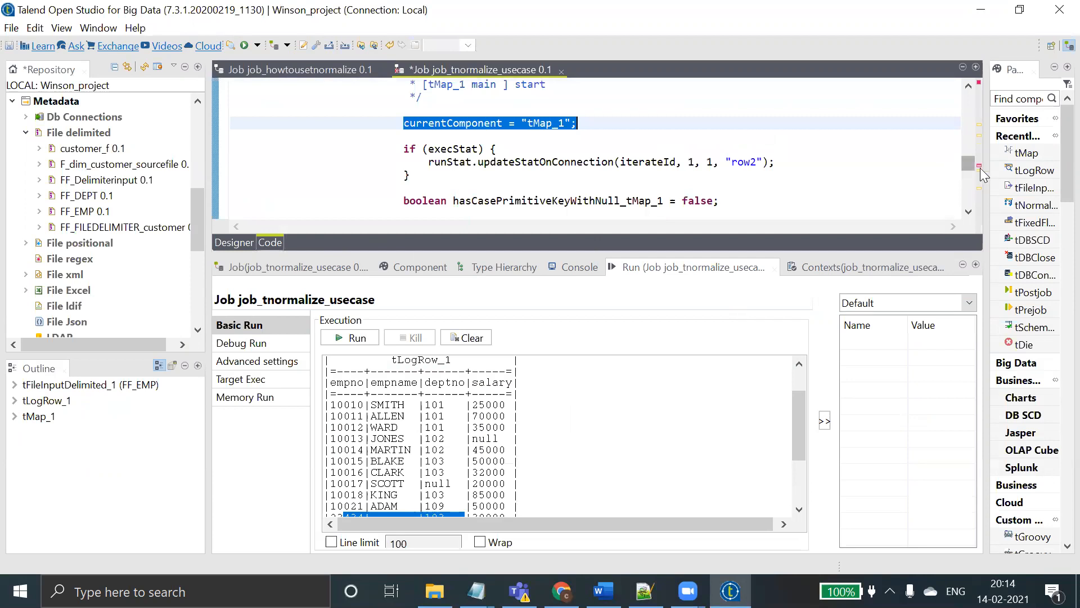
- Locate the marked error in the generated tMap_1 code and examine the Var.flag assignment
left_click(979, 166)
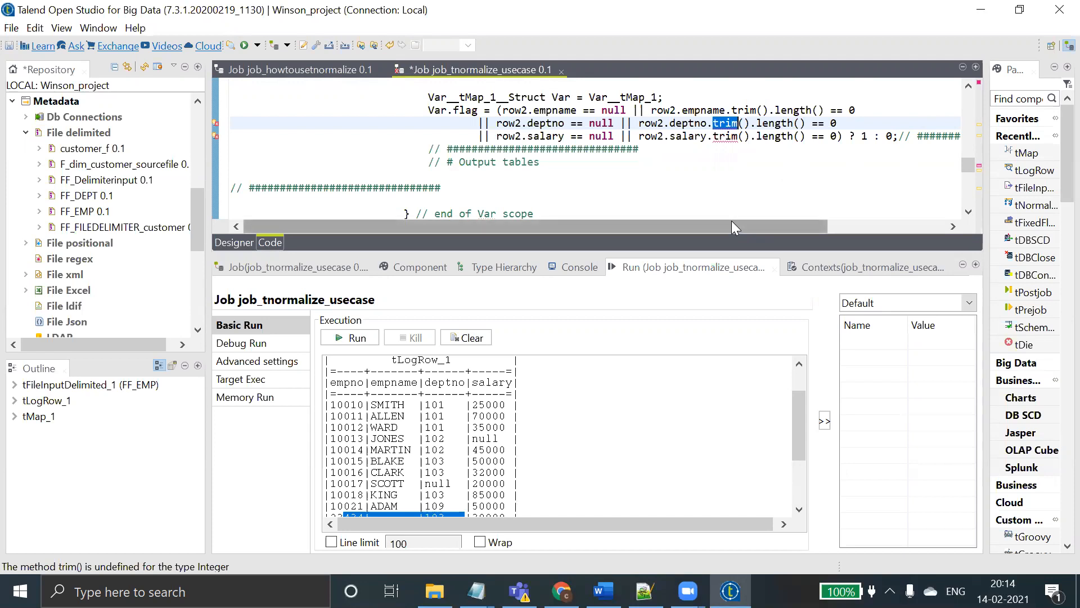
left_click_drag(731, 221, 834, 217)
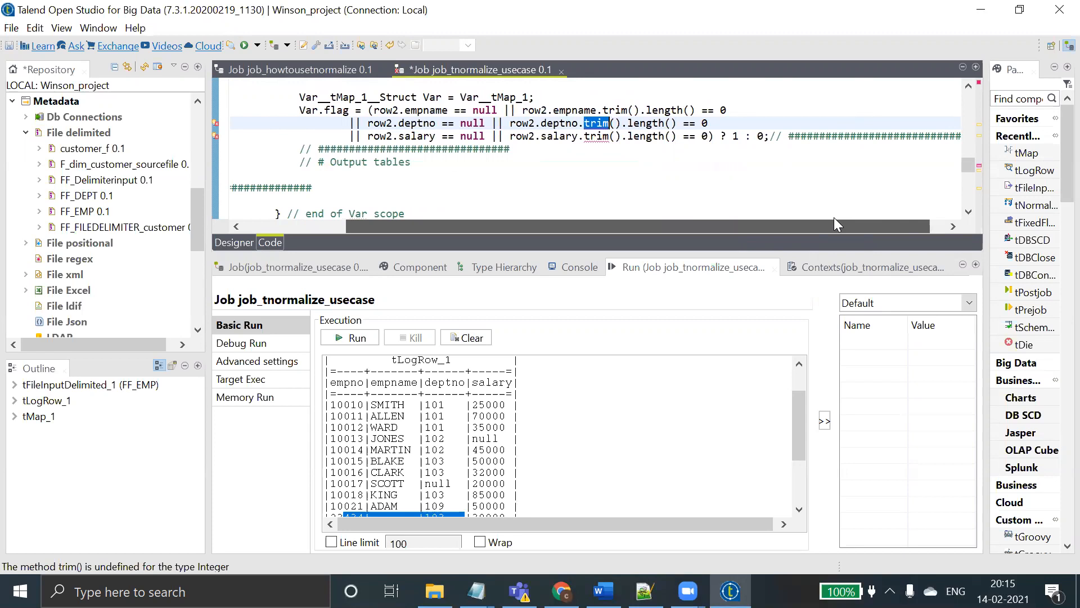
scroll(834, 217, "left", 3)
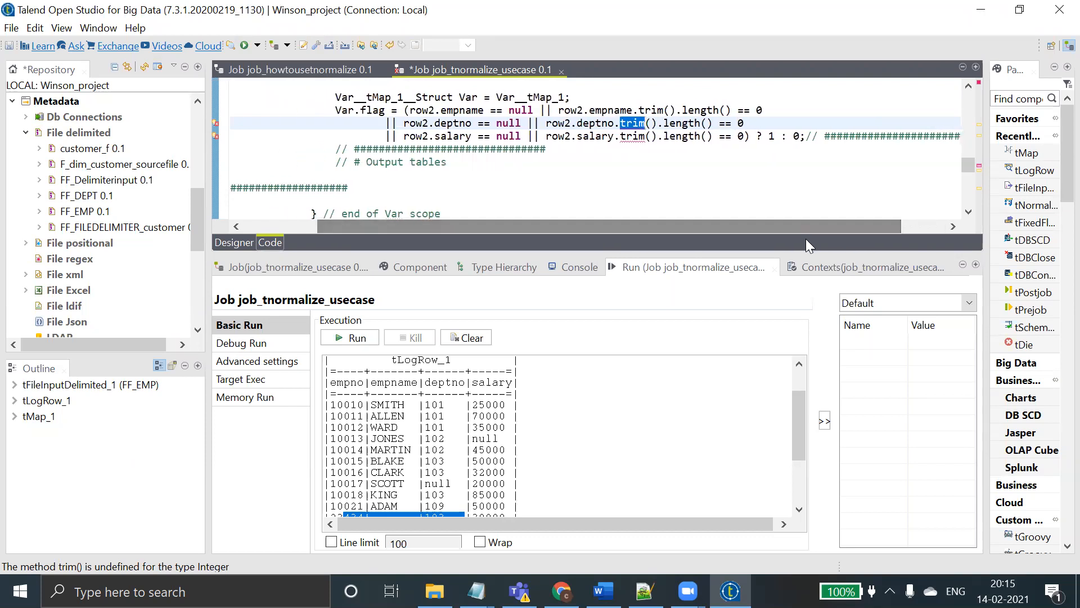
- Return to the job design, reopen tMap_1 and review the flag variable's expression in an enlarged Expression Builder
left_click(235, 242)
double_click(655, 140)
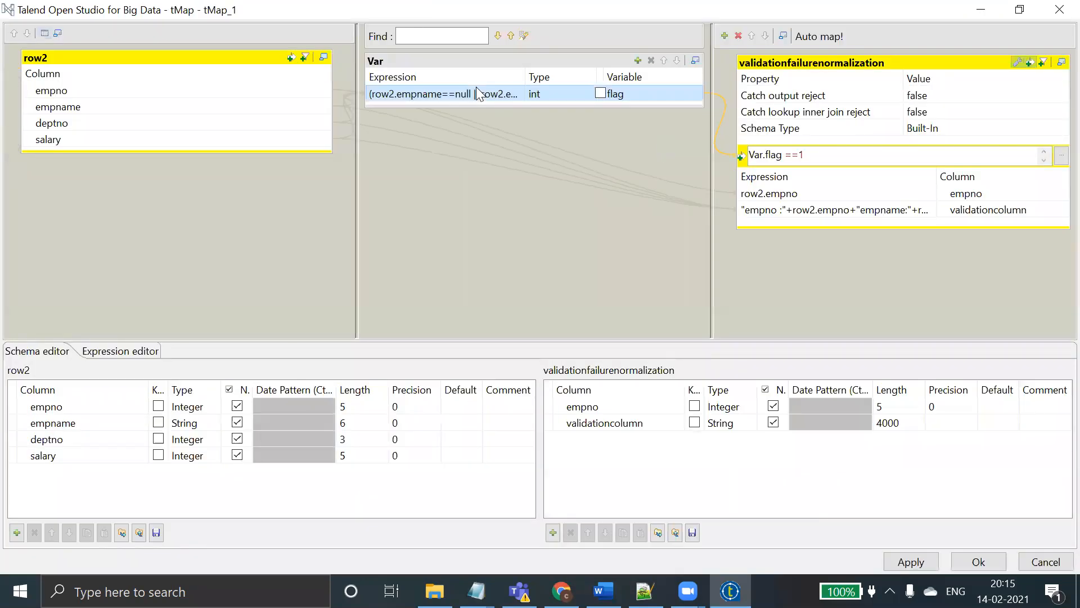
left_click(478, 93)
left_click(516, 93)
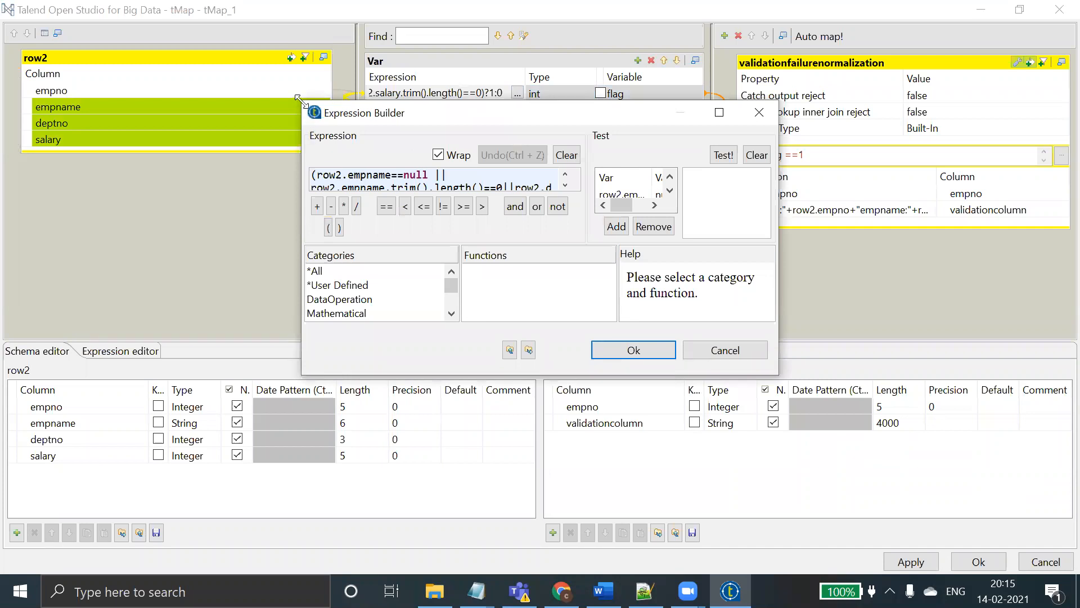
left_click_drag(297, 99, 97, 1)
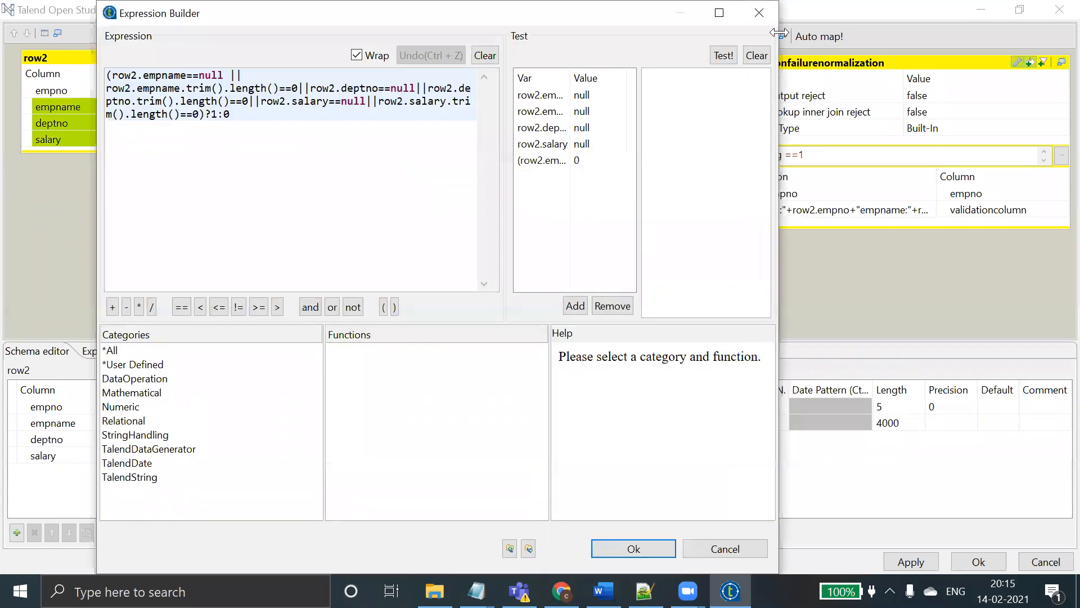
left_click_drag(779, 33, 1017, 34)
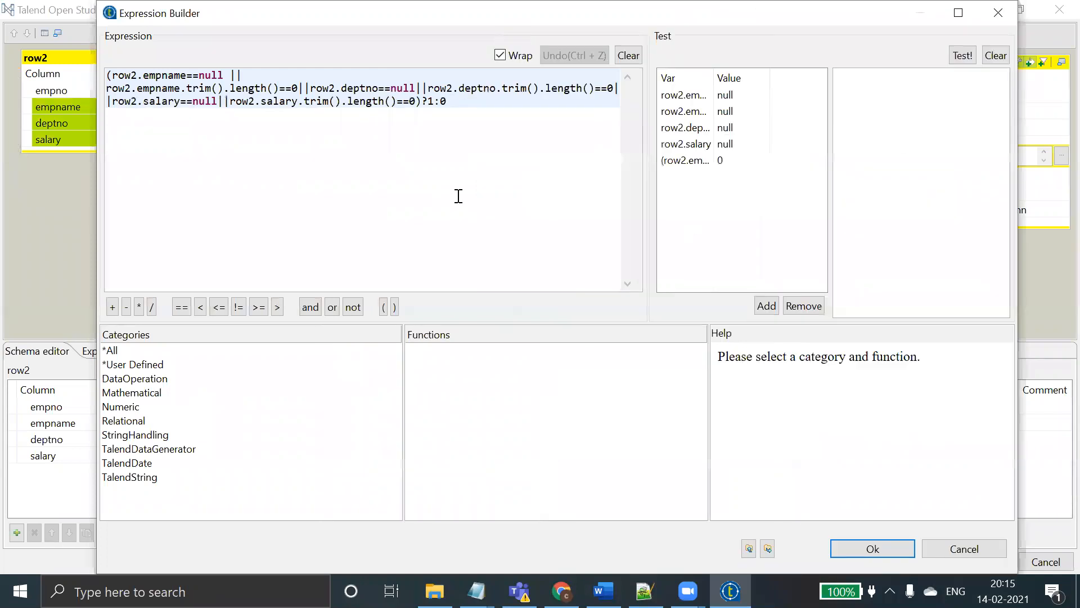
double_click(164, 75)
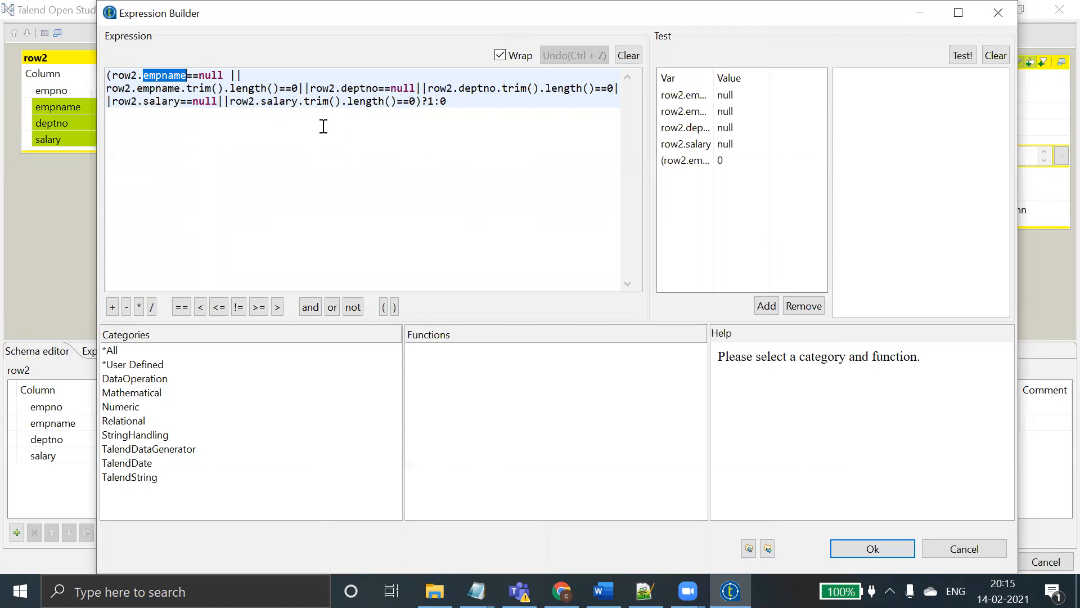
left_click(872, 550)
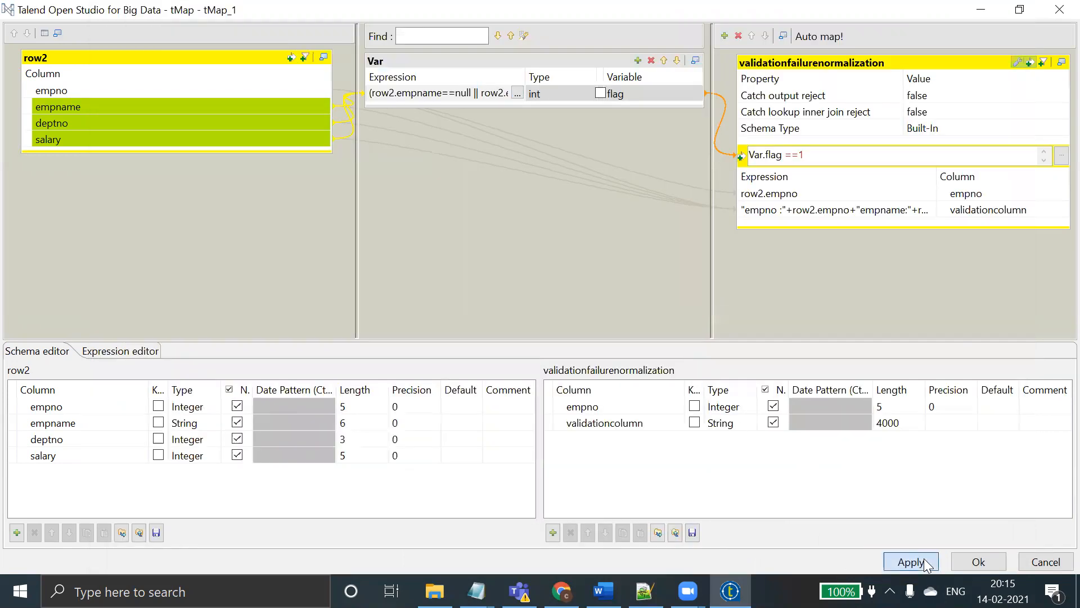
- Close and reopen tMap_1, review the flag variable's expression in an enlarged Expression Builder, and accept and apply the mapping
left_click(977, 561)
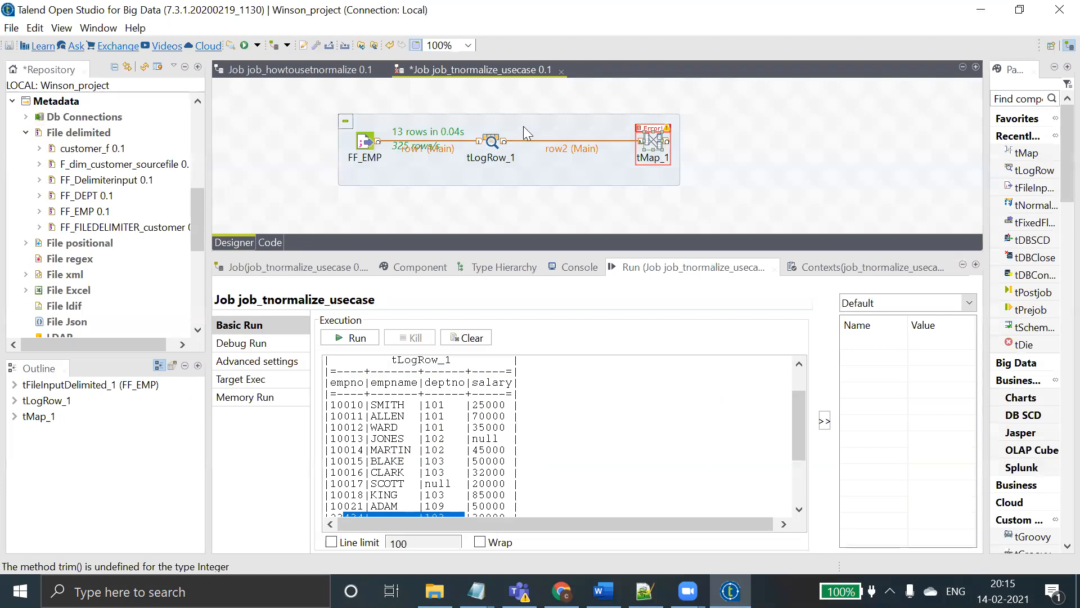
left_click(687, 590)
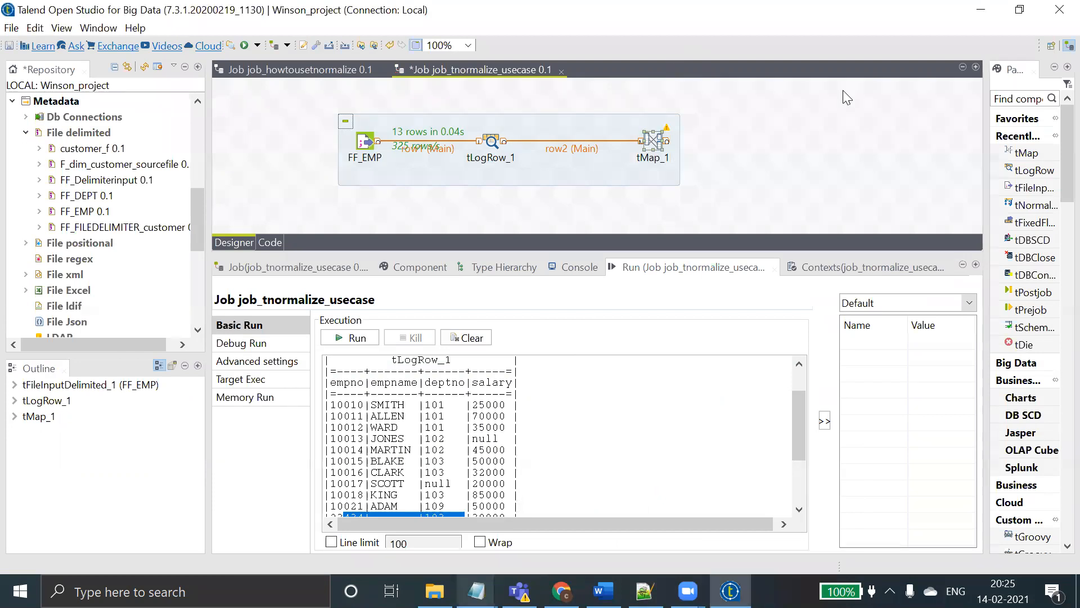
double_click(653, 140)
left_click(472, 93)
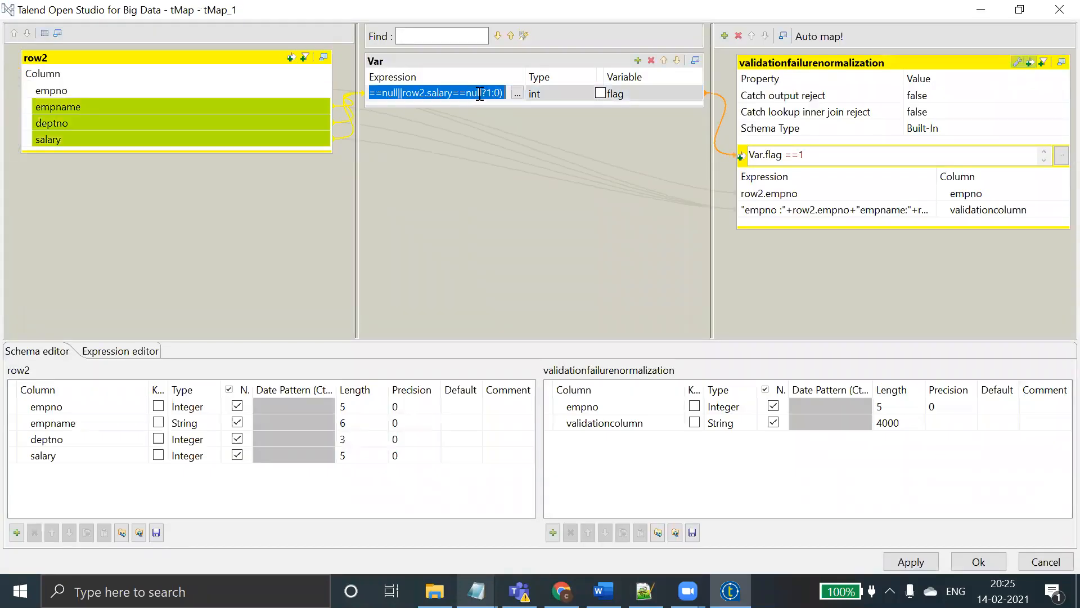
left_click(516, 94)
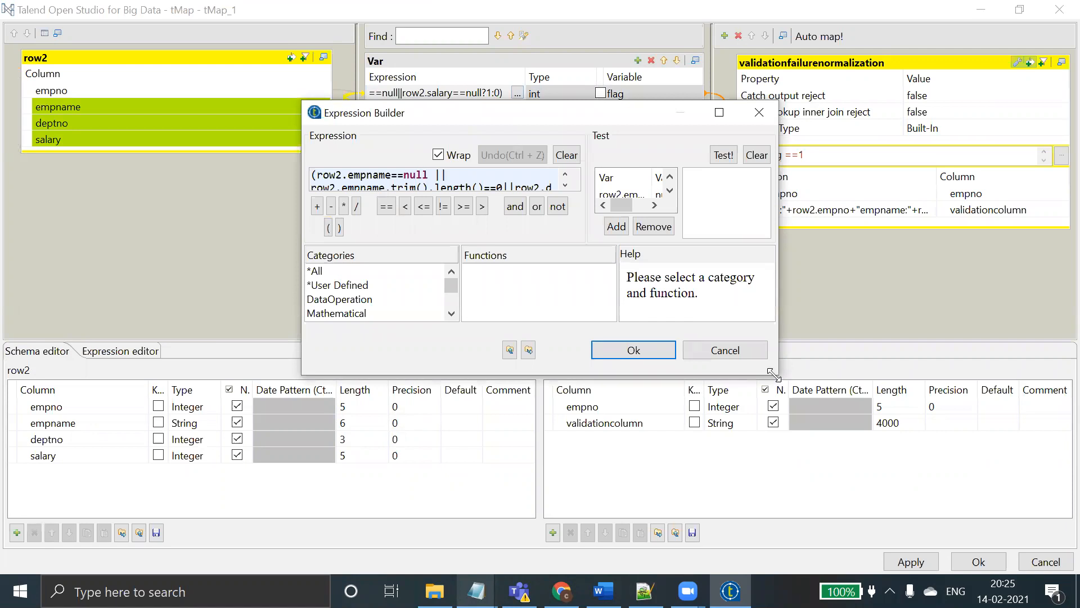
left_click_drag(773, 373, 977, 517)
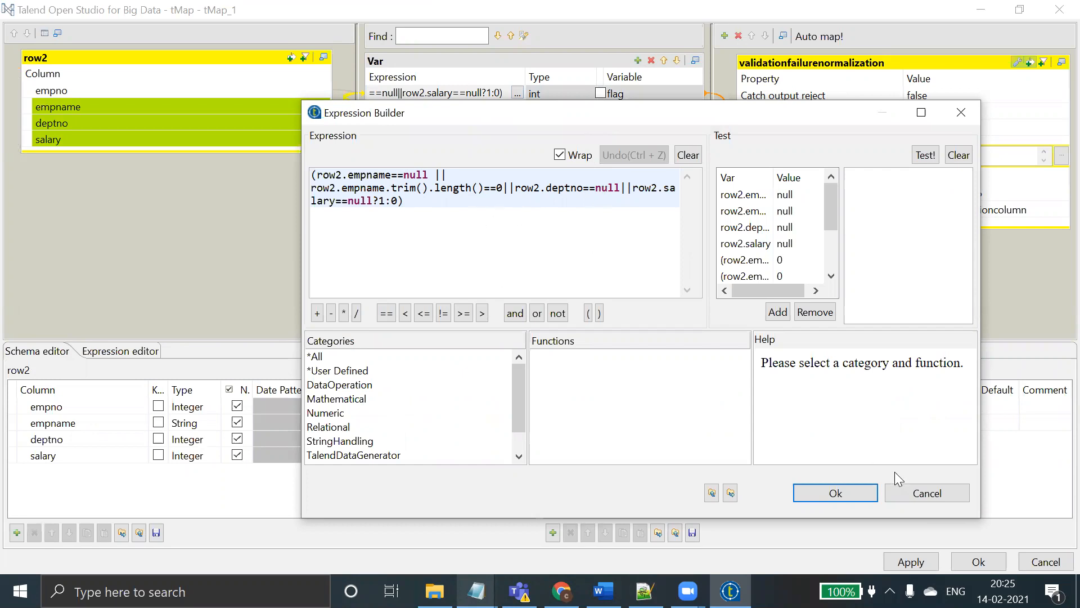
left_click(849, 497)
left_click(924, 562)
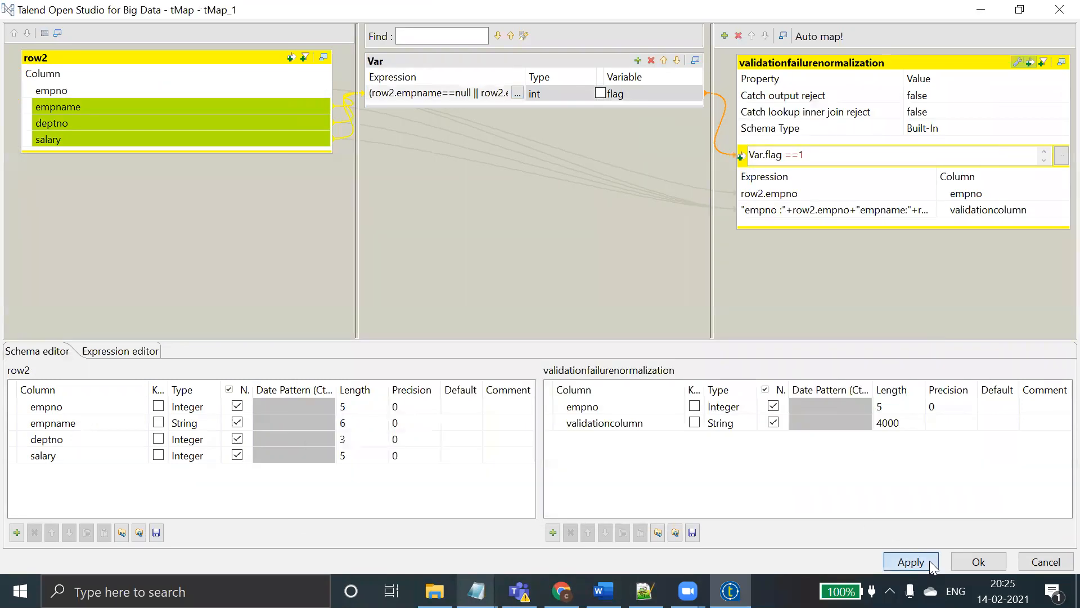
left_click(979, 561)
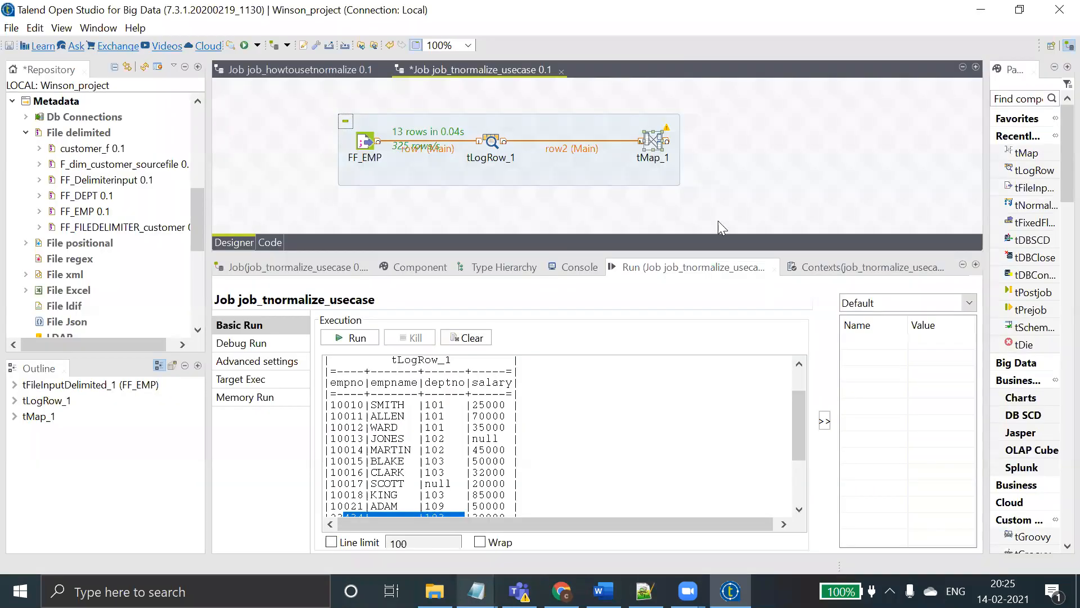
- Review the validationcolumn output expression and its ";" separators in tMap_1, accept it, and apply and close the mapping
double_click(654, 141)
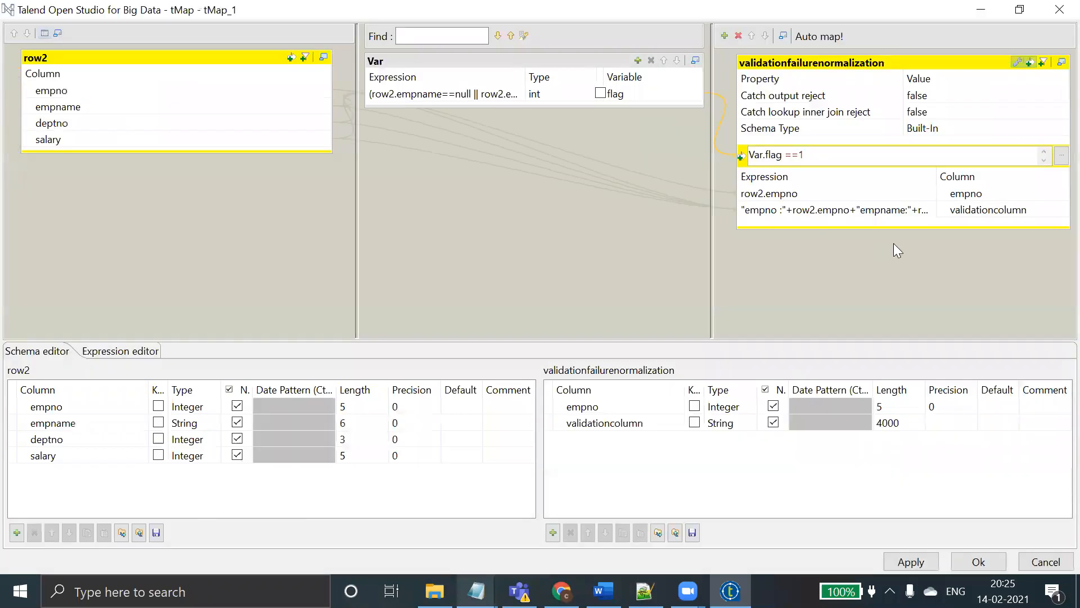
left_click(905, 209)
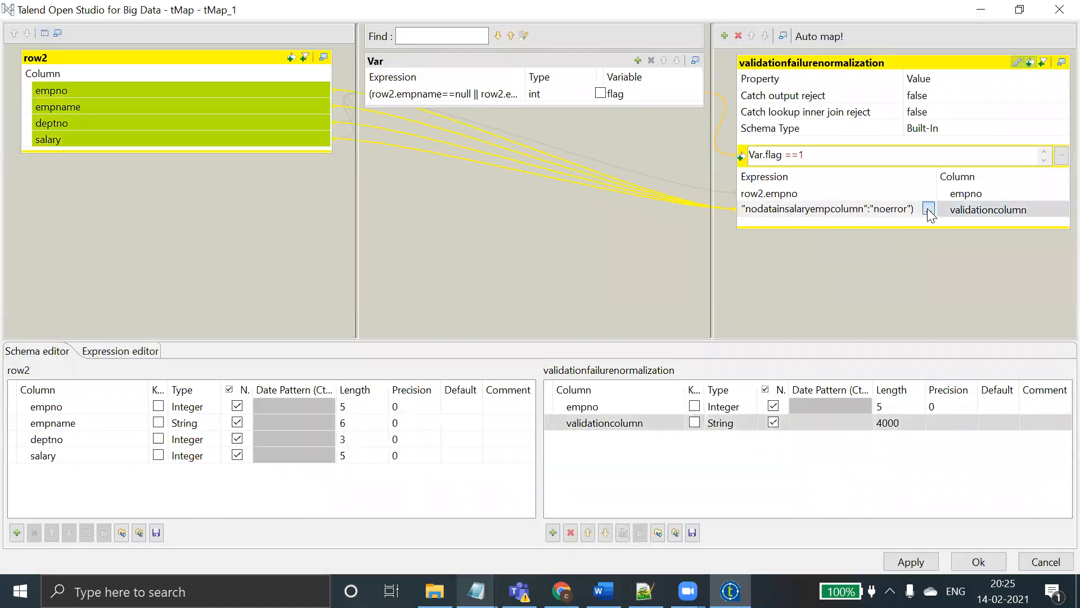
left_click(928, 210)
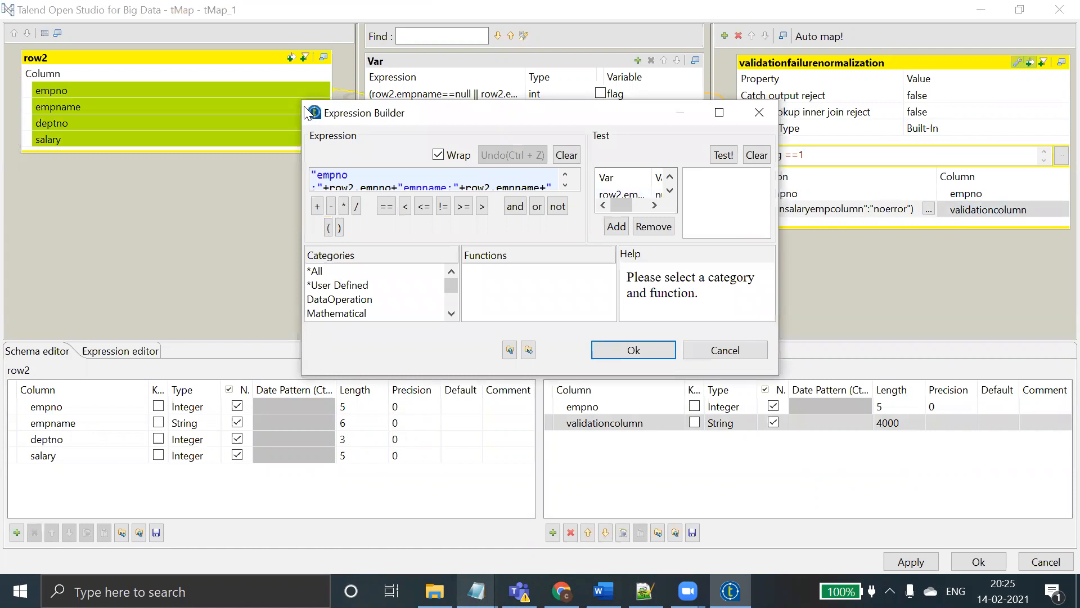
left_click_drag(302, 99, 12, 0)
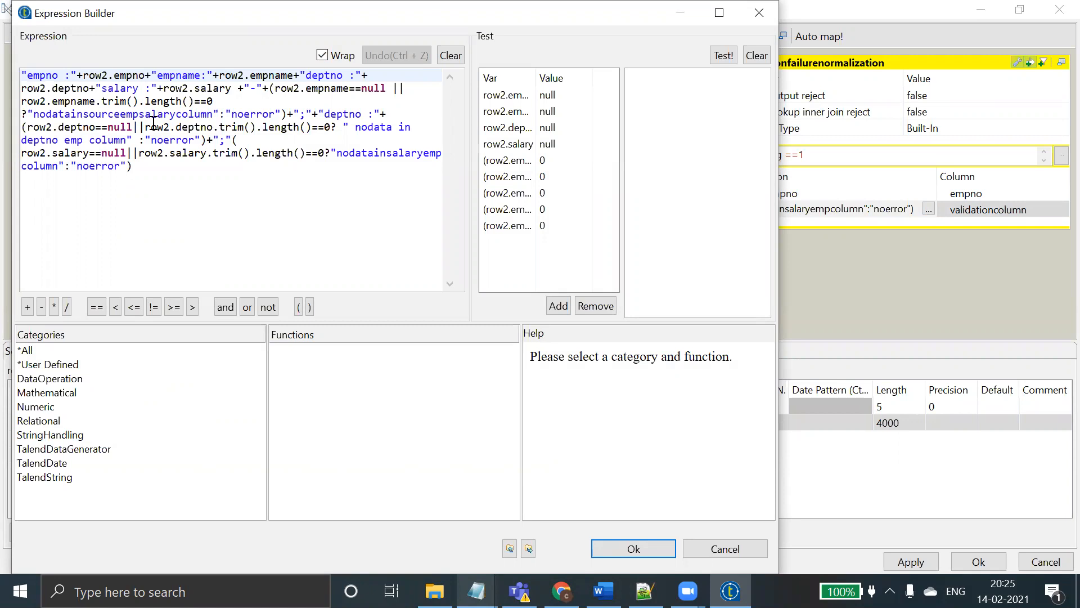
left_click(628, 548)
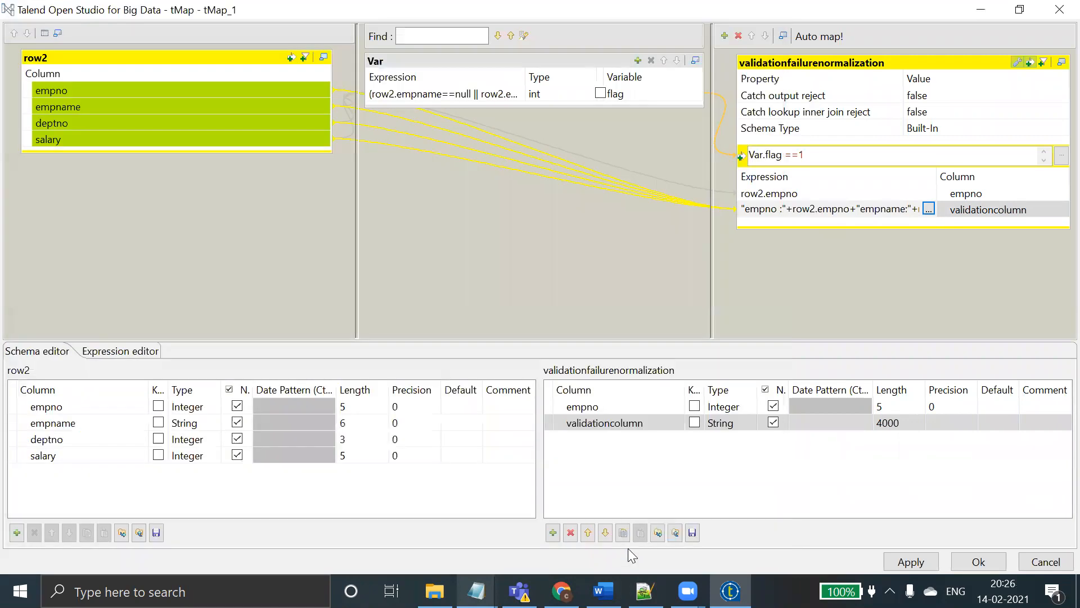
left_click(928, 209)
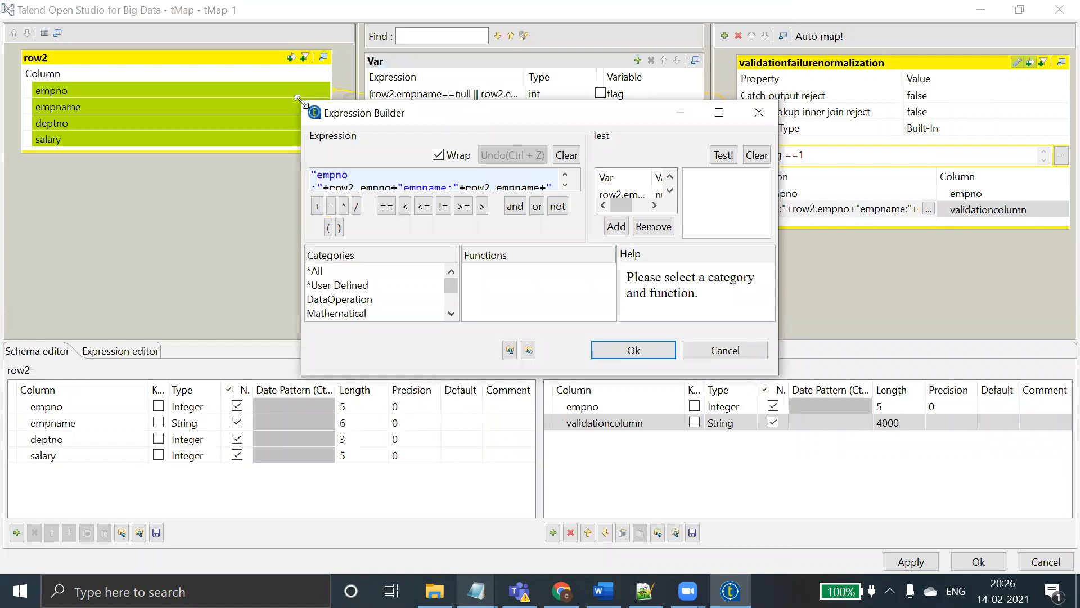
left_click_drag(298, 100, 25, 0)
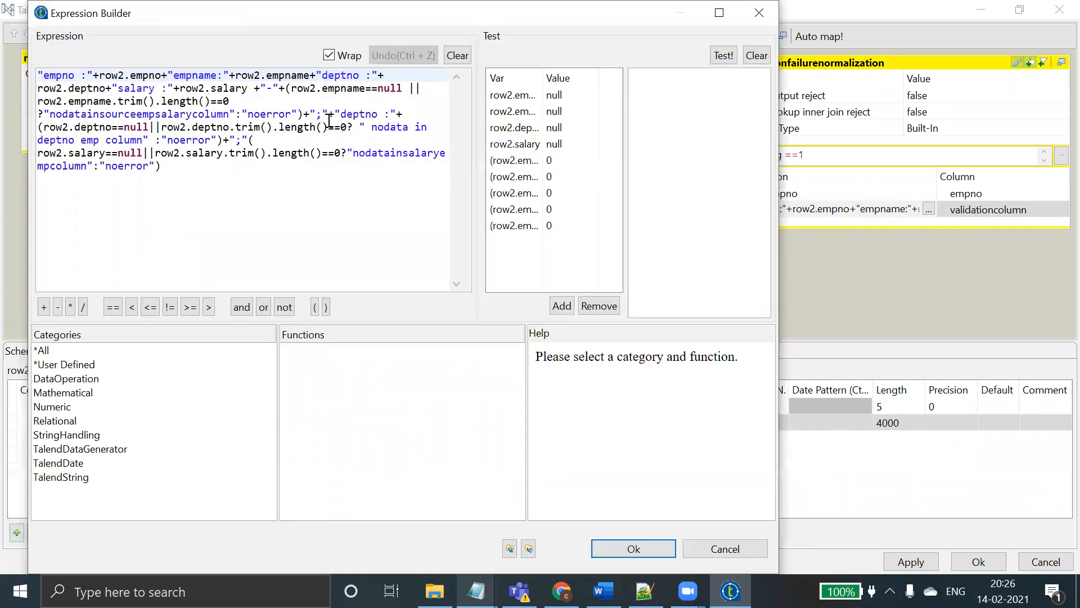
double_click(238, 139)
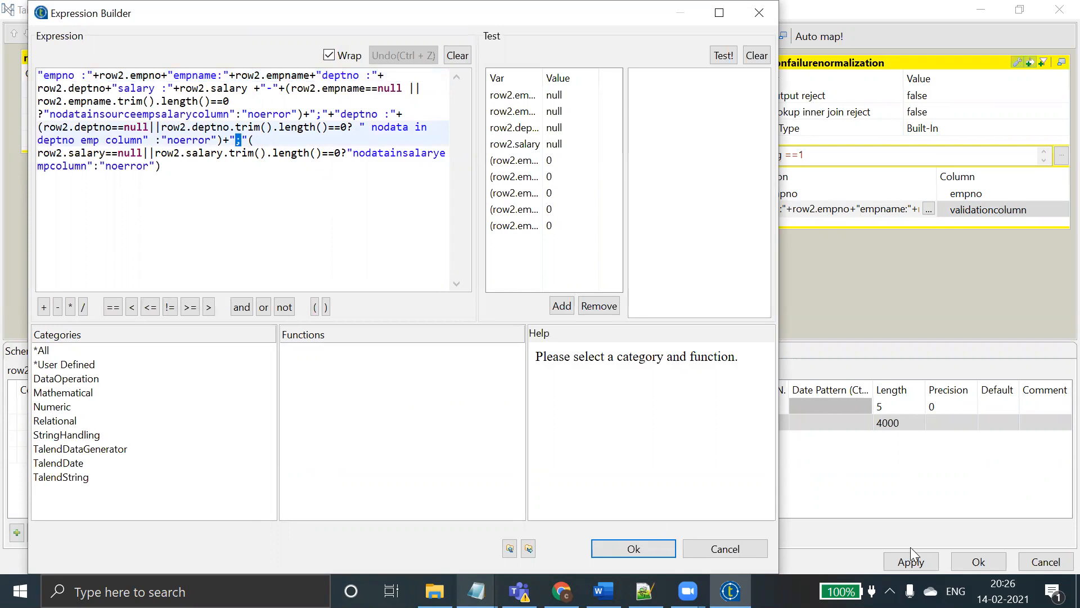
left_click(633, 548)
left_click(909, 562)
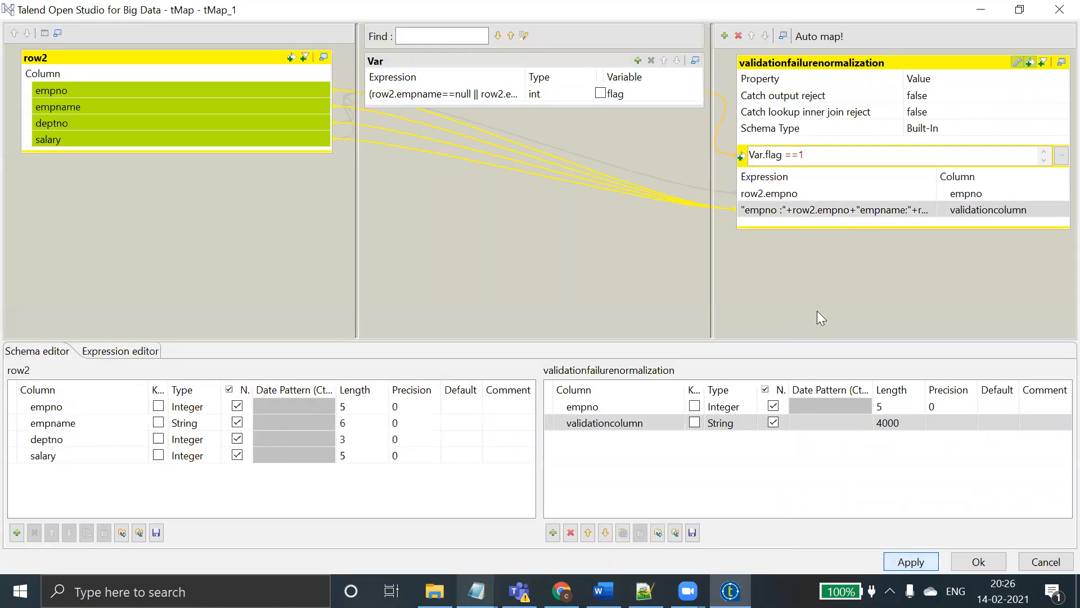
left_click(978, 562)
- Add a tNormalize component to the job design beside tMap_1
left_click(773, 134)
type("t")
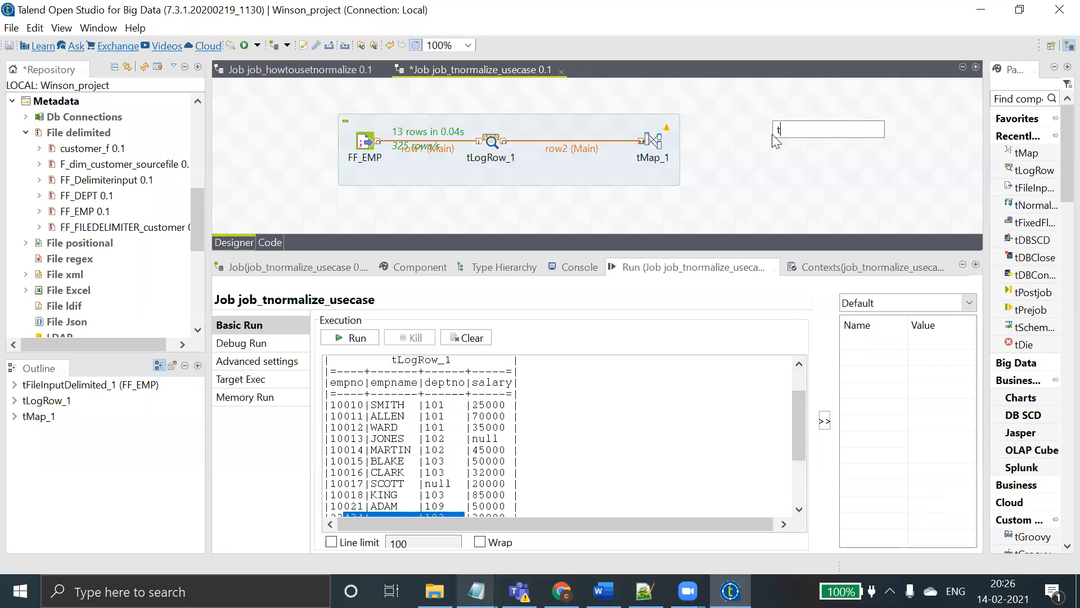
type("nor")
key("BackSpace")
key("BackSpace")
key("BackSpace")
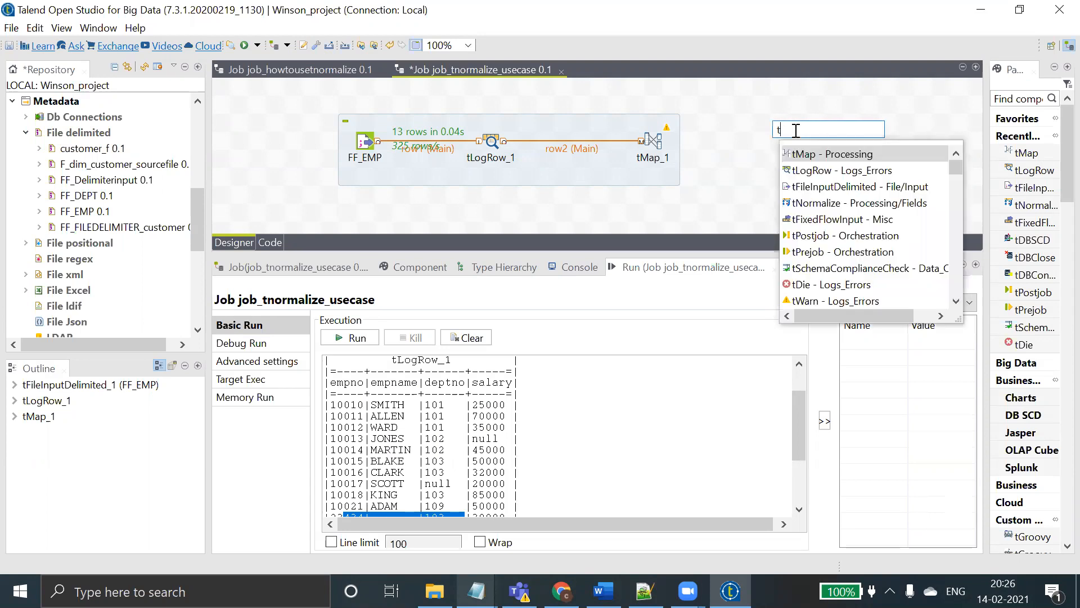
type("n")
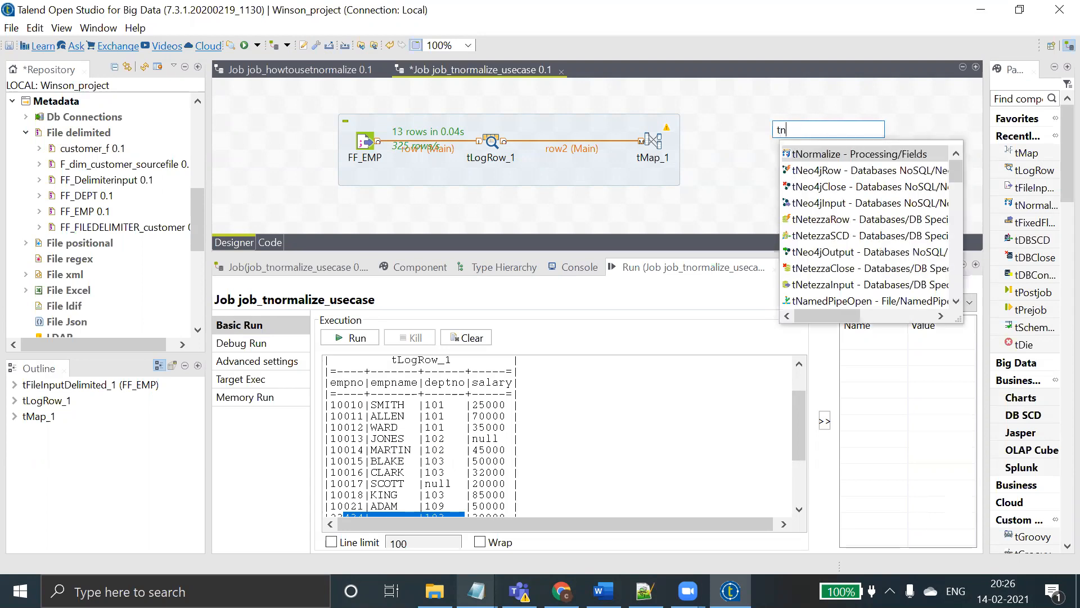
double_click(814, 156)
- Connect tMap_1's validationfailurenormalization output row to tNormalize_1
right_click(652, 149)
mouse_move(810, 154)
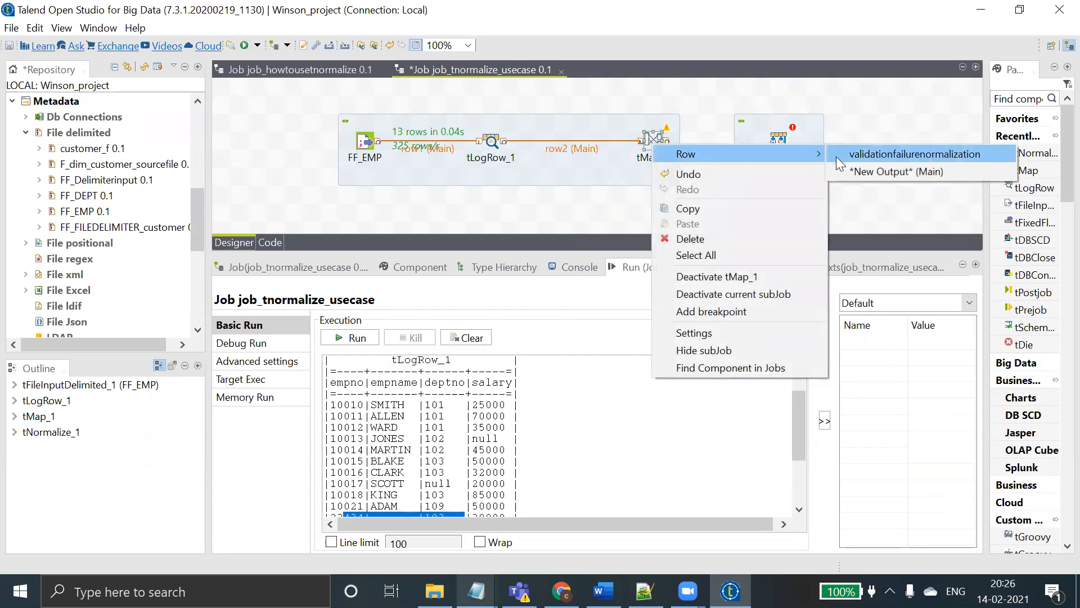
left_click(859, 154)
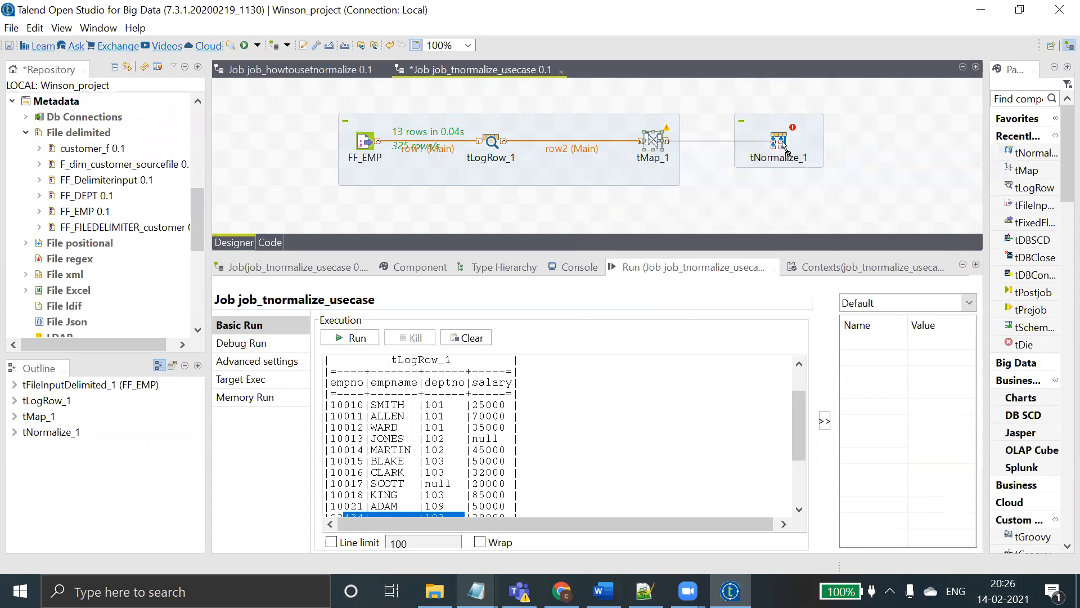
left_click(780, 140)
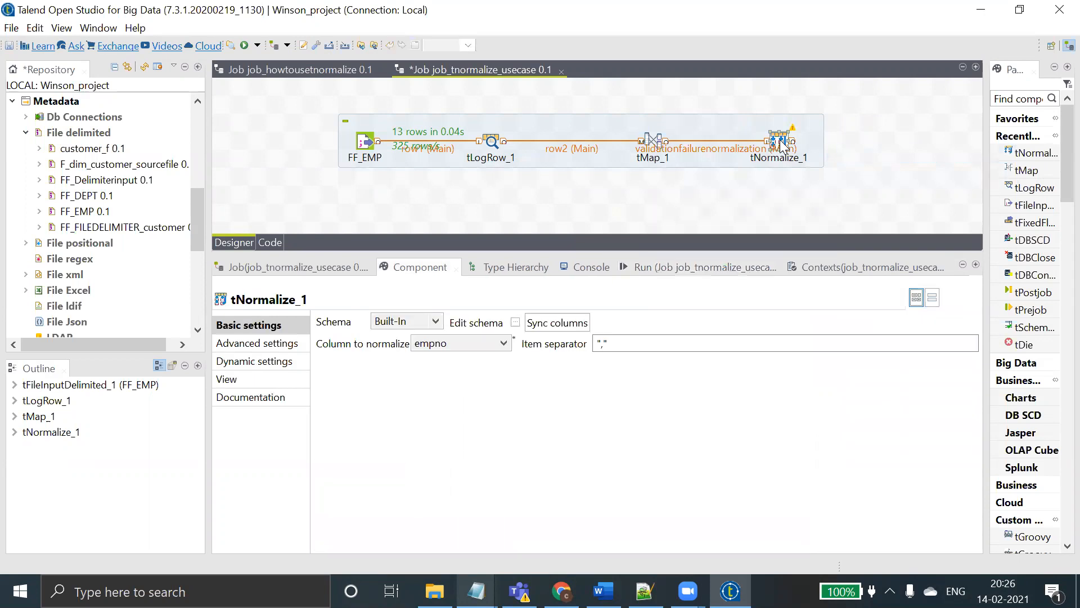
- Configure tNormalize_1 to normalize validationcolumn with ";" as the item separator
left_click(502, 342)
left_click(477, 374)
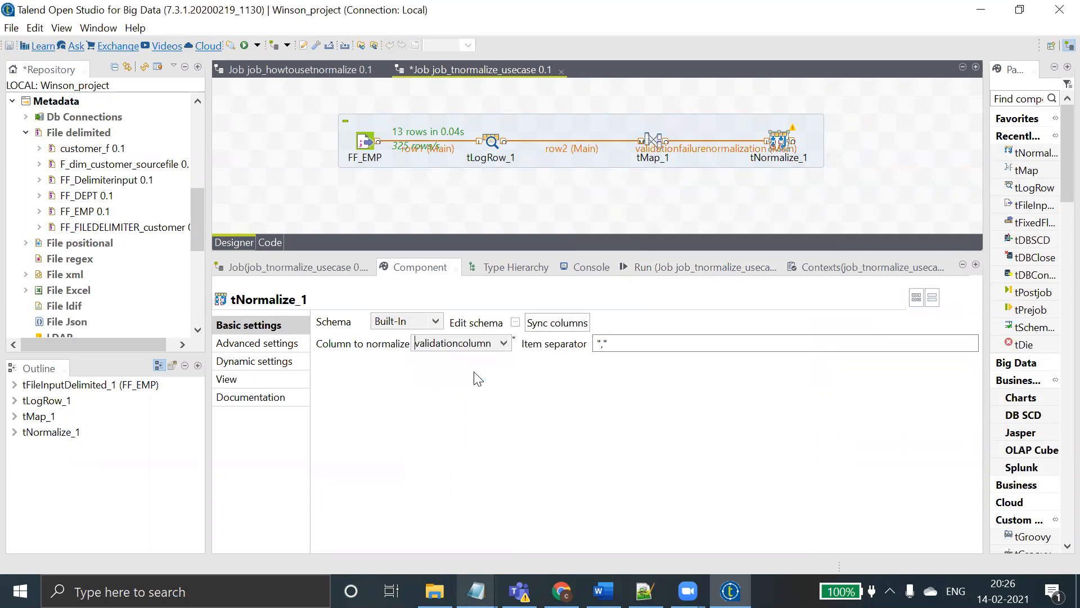
left_click(604, 342)
key("BackSpace")
type(";")
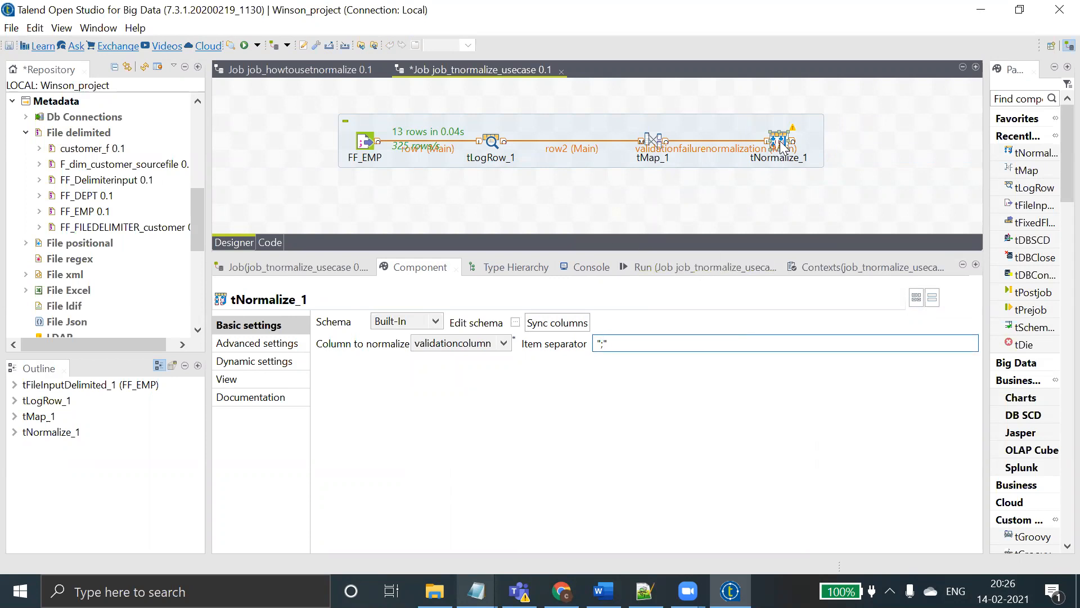
- Move the validationfailurenormalization link label below the flow and place a new tLogRow component beyond tNormalize_1
left_click_drag(784, 148, 756, 174)
left_click(856, 138)
type("tlog")
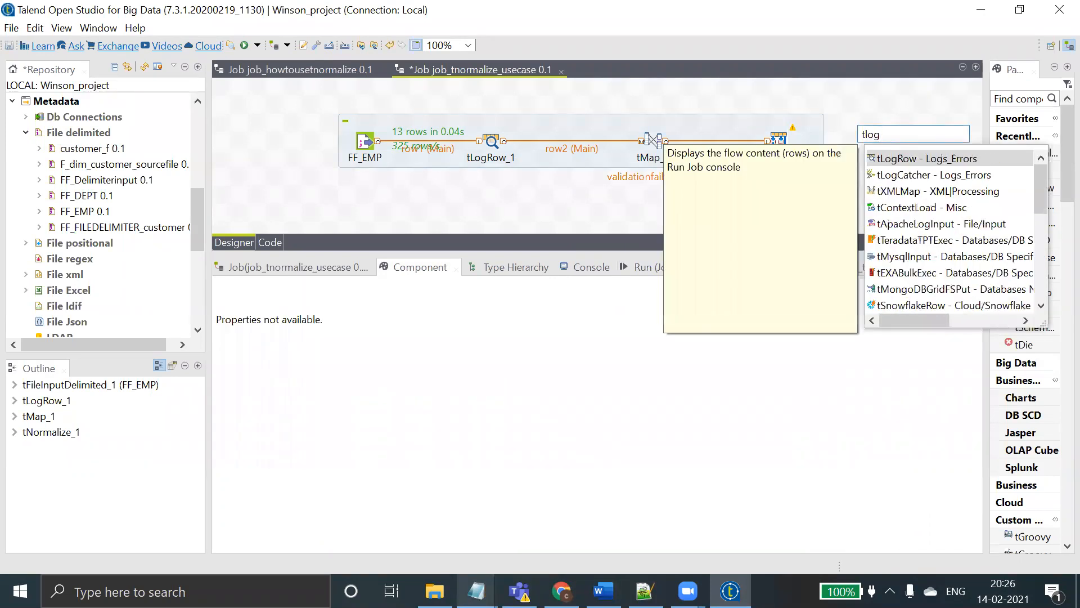
double_click(921, 159)
left_click_drag(853, 143, 908, 163)
- Link tNormalize_1's main row to tLogRow_2 and set that log component to Table mode
right_click(781, 144)
mouse_move(843, 148)
left_click(986, 148)
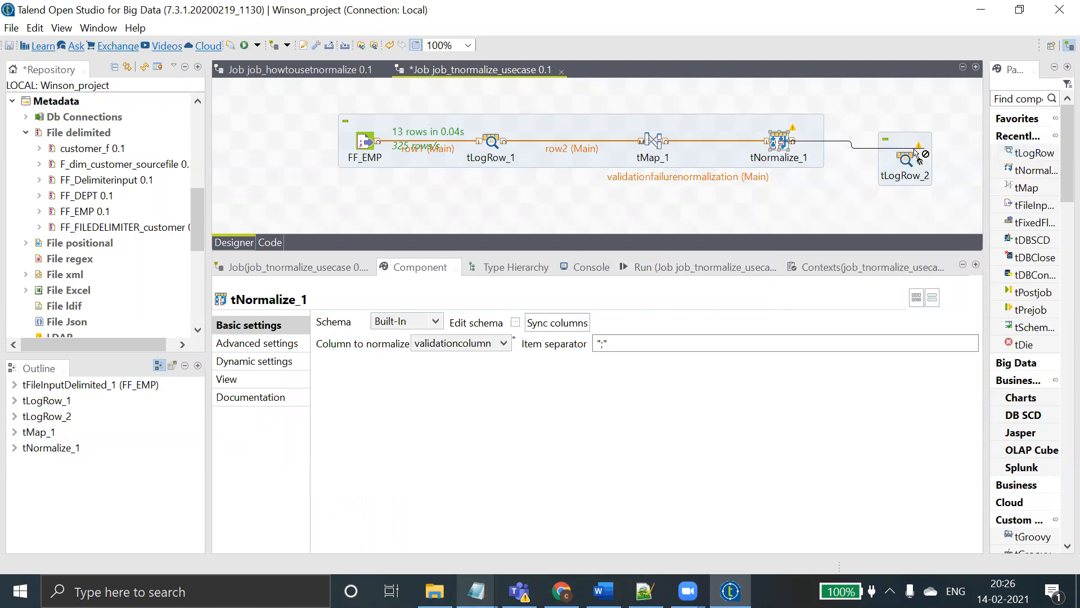
left_click(905, 159)
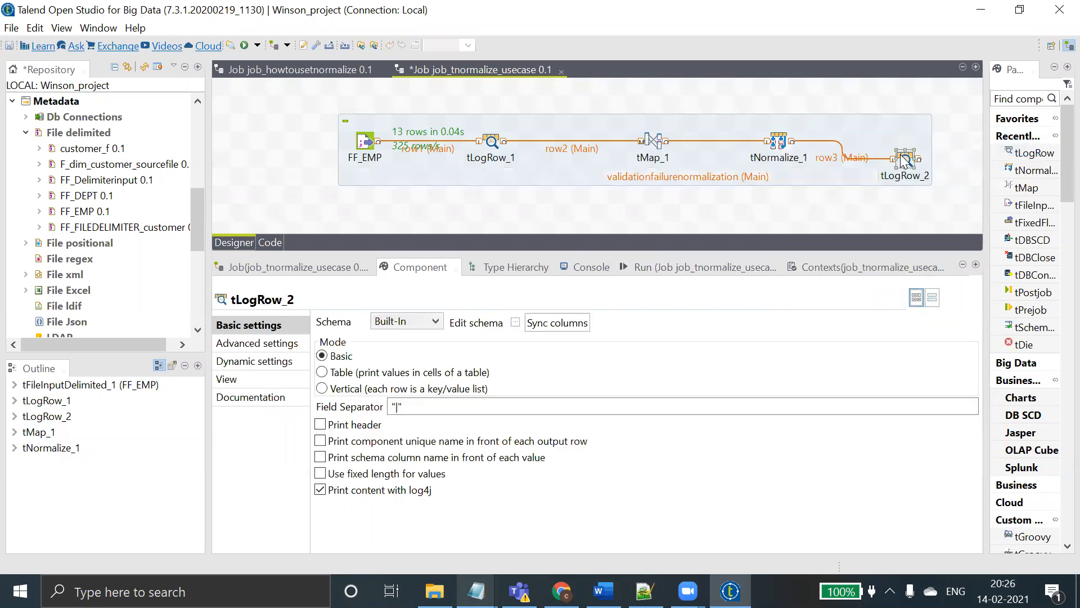
left_click(426, 372)
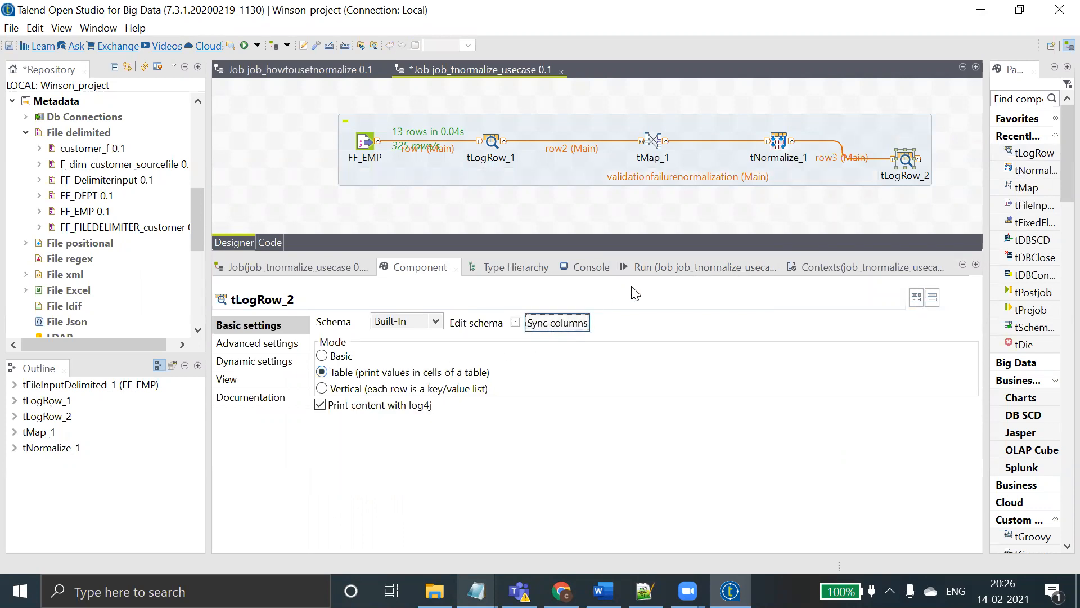
- Clear the previous run output, try running job_tnormalize_usecase, and dismiss the compile error
left_click(675, 269)
left_click(470, 338)
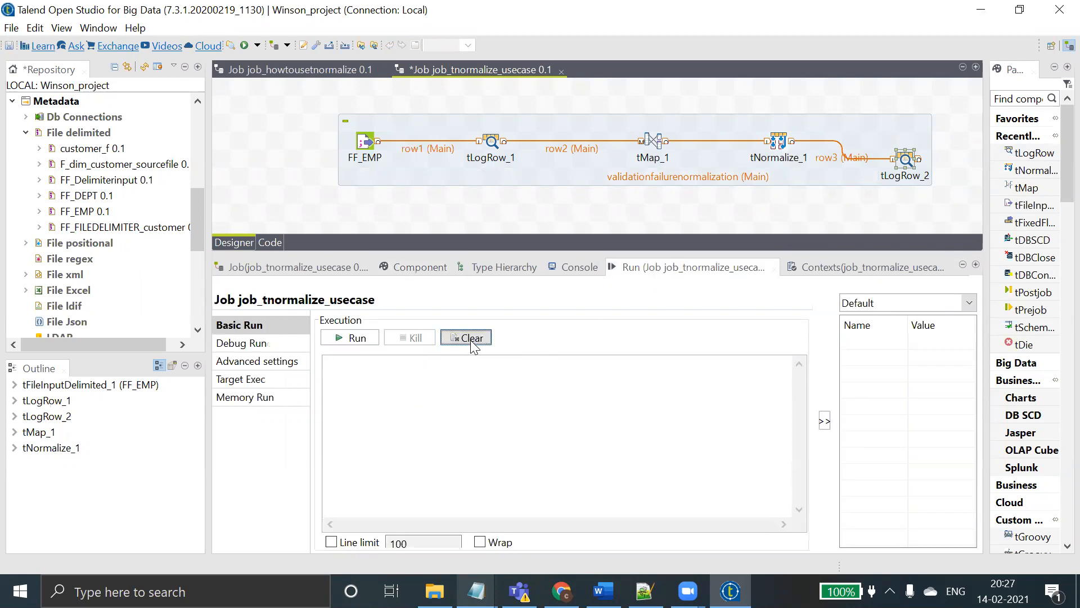
left_click(352, 337)
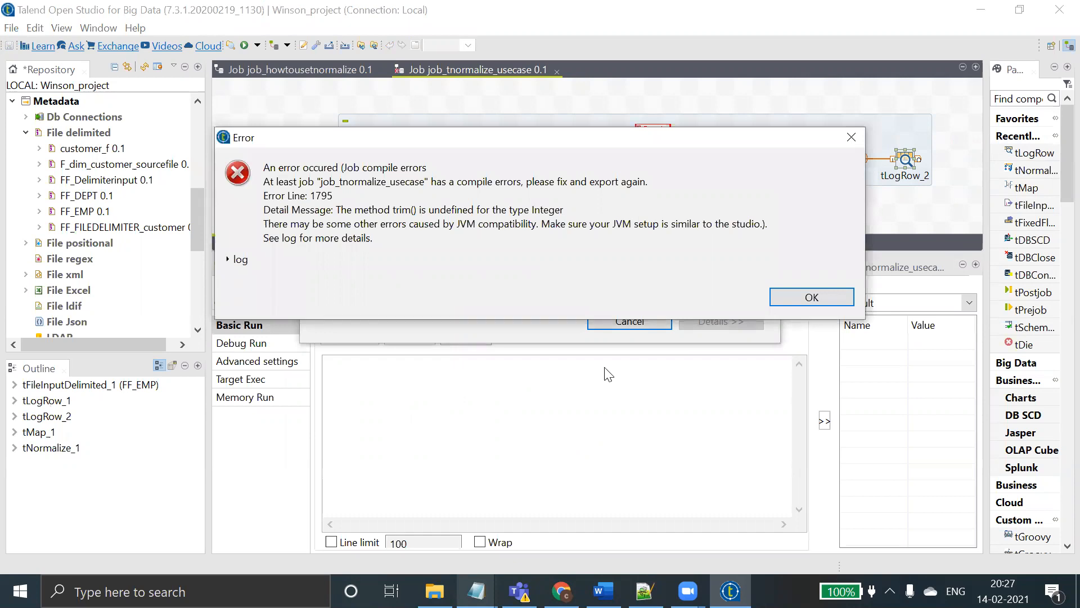
left_click(810, 294)
- Open the validationcolumn output expression of tMap_1 in the Expression Builder
double_click(654, 141)
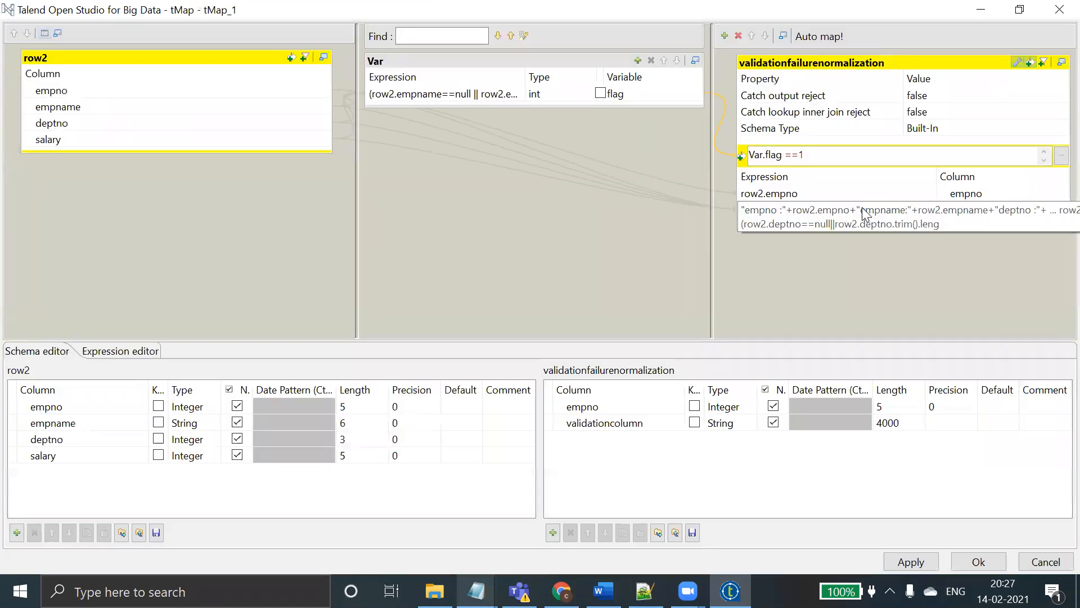
left_click(861, 207)
left_click(928, 209)
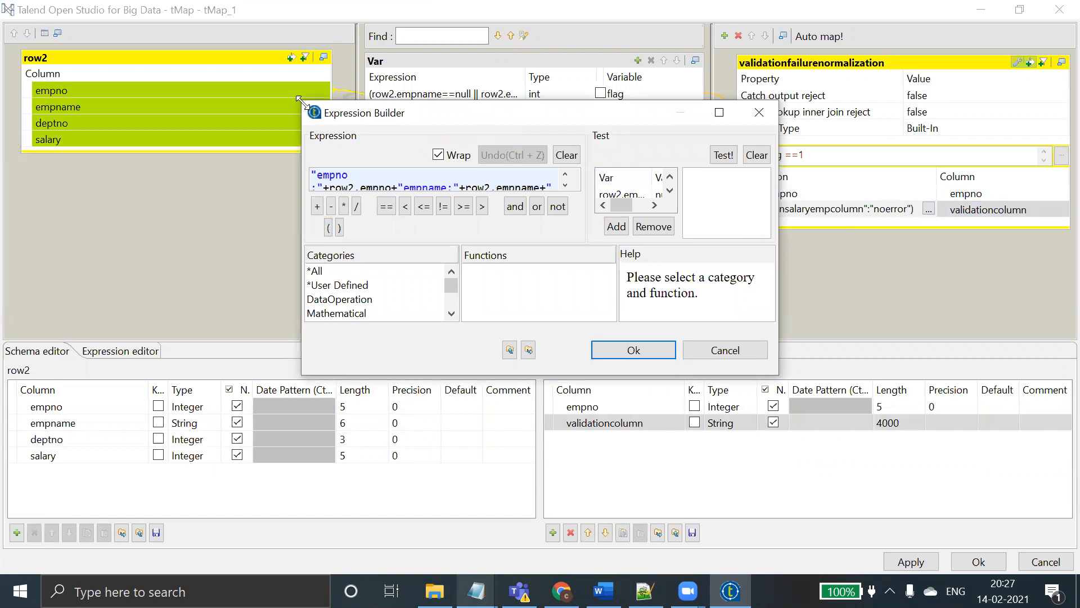
left_click_drag(299, 100, 24, 0)
left_click(204, 103)
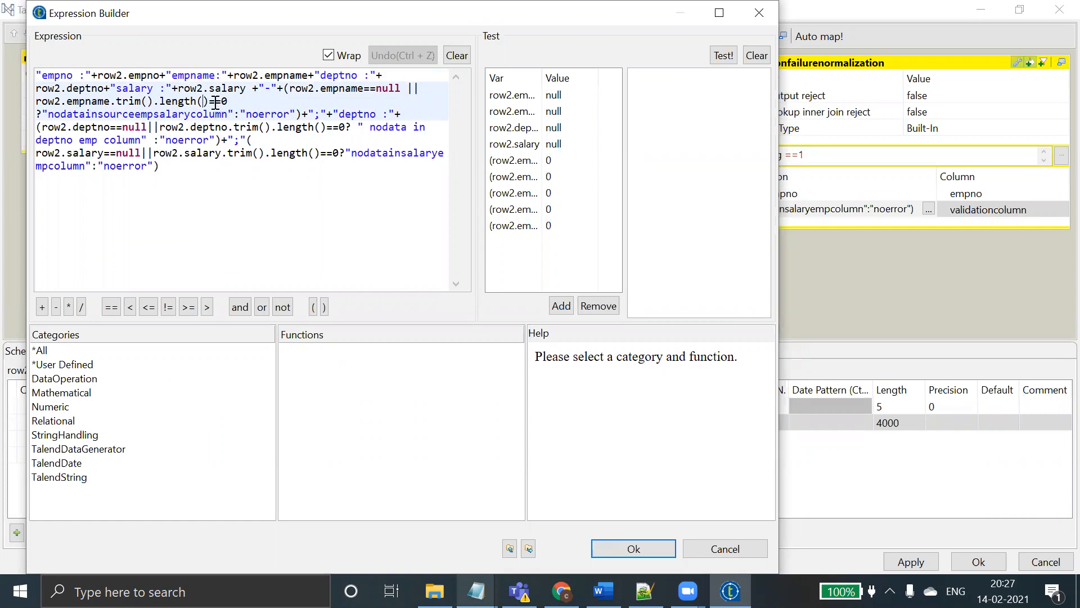
key("BackSpace")
key("BackSpace")
key("BackSpace")
key("BackSpace")
key("BackSpace")
key("BackSpace")
key("BackSpace")
key("BackSpace")
key("BackSpace")
key("BackSpace")
key("BackSpace")
key("BackSpace")
key("BackSpace")
key("BackSpace")
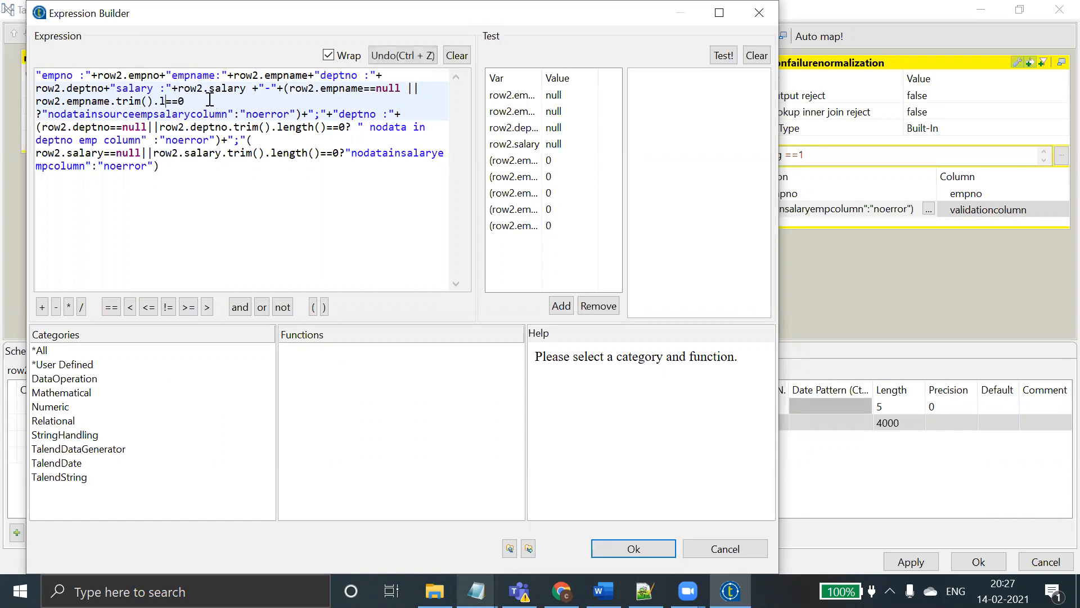
key("BackSpace")
key("BackSpace")
key("BackSpace")
key("BackSpace")
key("BackSpace")
key("BackSpace")
key("BackSpace")
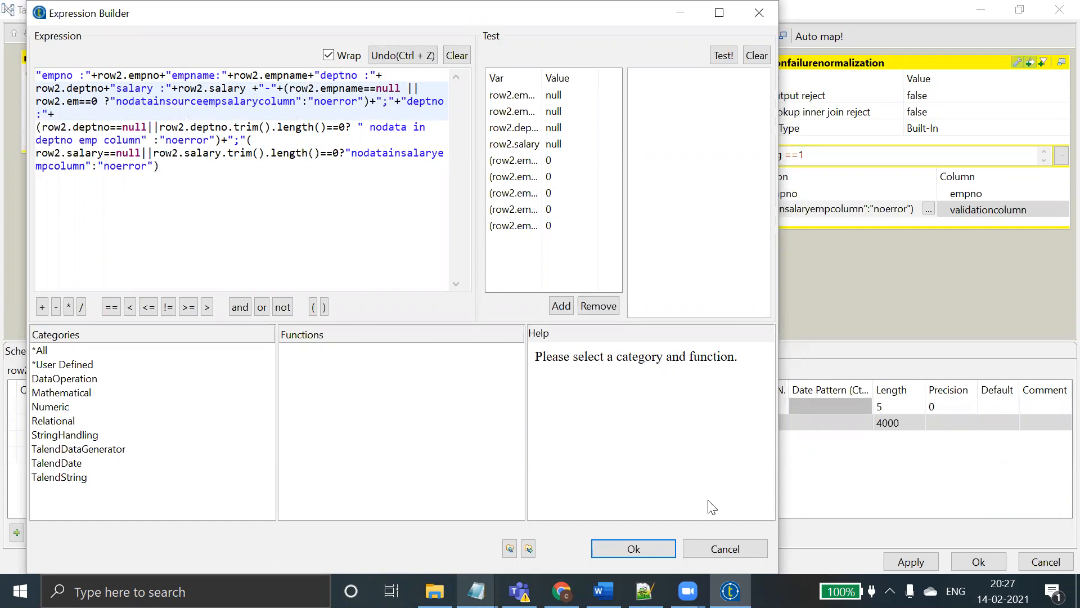
left_click(723, 551)
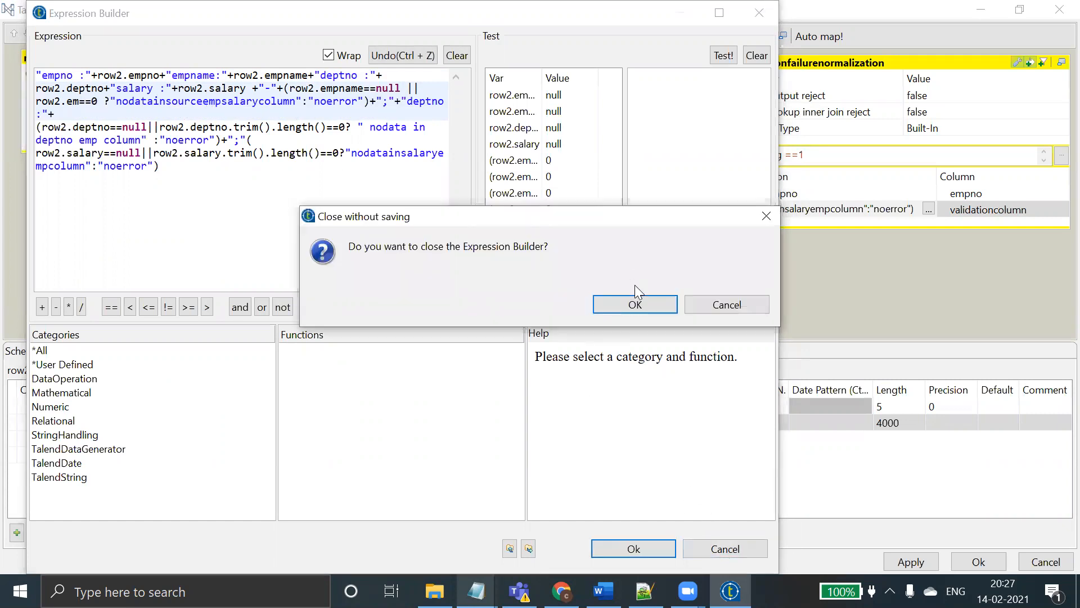
left_click(635, 301)
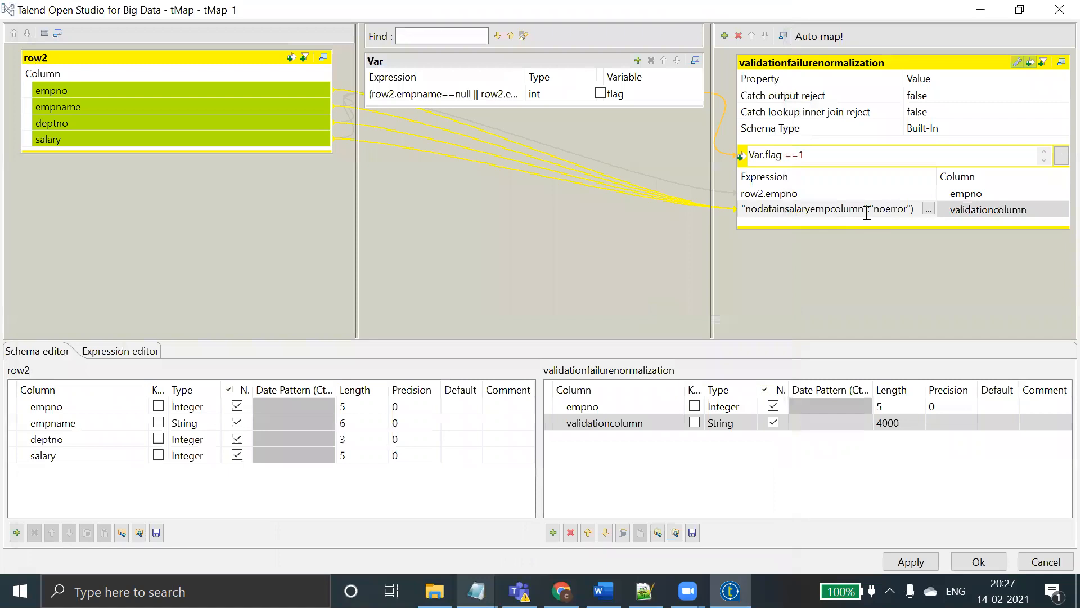
- Reopen the validationcolumn expression and remove "||row2.deptno.trim().length()==0" from the deptno check, keeping only its null test
left_click(928, 208)
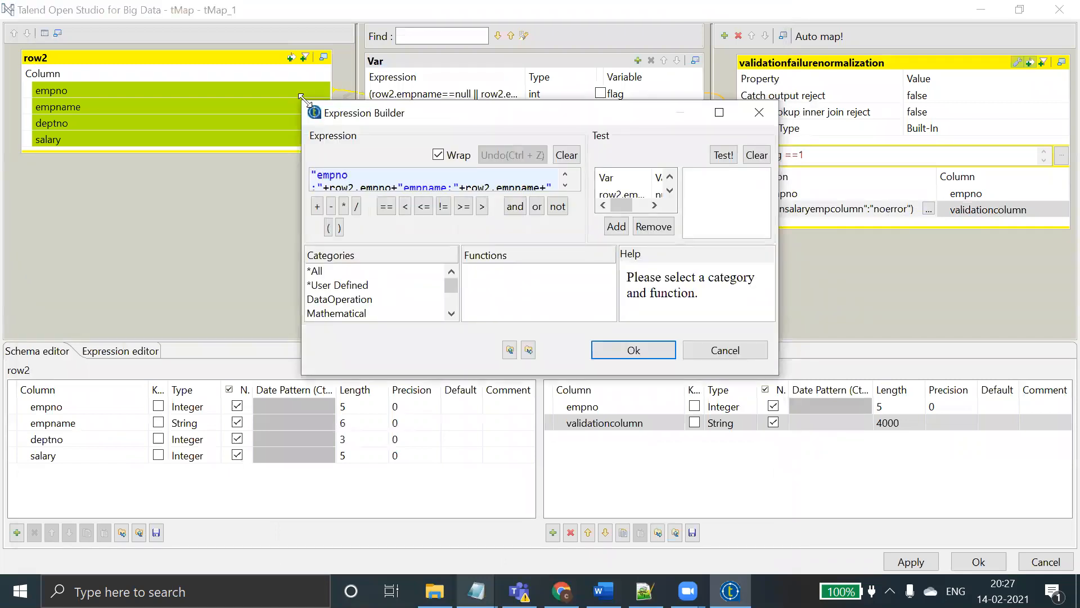
left_click_drag(302, 99, 2, 1)
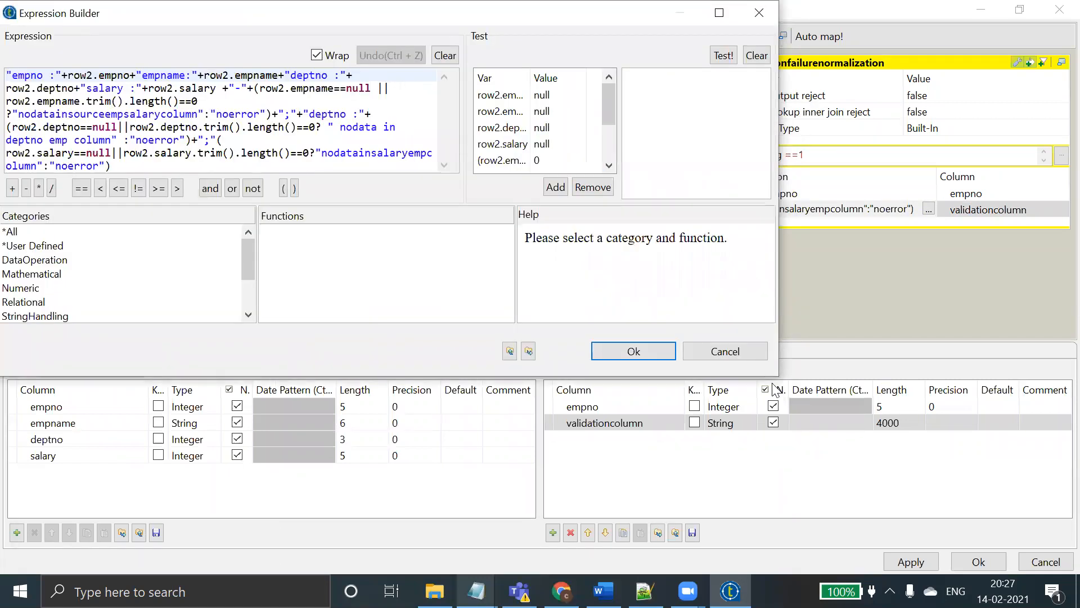
left_click_drag(772, 375, 1060, 504)
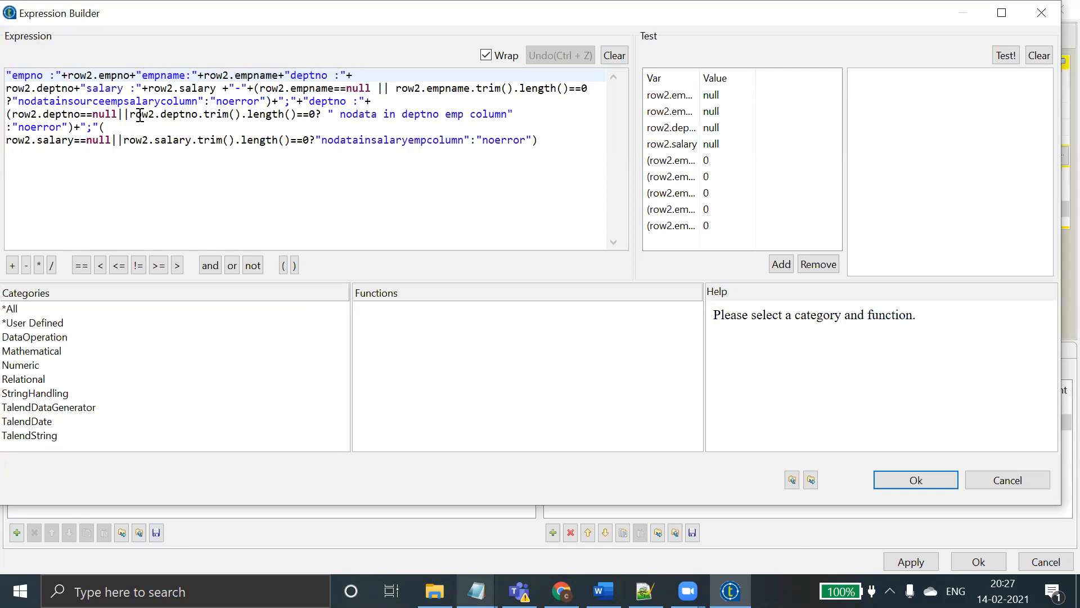
left_click(316, 116)
key("BackSpace")
key("BackSpace")
key("BackSpace")
key("BackSpace")
key("BackSpace")
key("BackSpace")
key("BackSpace")
key("BackSpace")
key("BackSpace")
key("BackSpace")
key("BackSpace")
key("BackSpace")
key("BackSpace")
key("BackSpace")
key("BackSpace")
key("BackSpace")
key("BackSpace")
key("BackSpace")
key("BackSpace")
key("BackSpace")
key("BackSpace")
key("BackSpace")
key("BackSpace")
key("BackSpace")
key("BackSpace")
key("BackSpace")
key("BackSpace")
key("BackSpace")
key("BackSpace")
key("BackSpace")
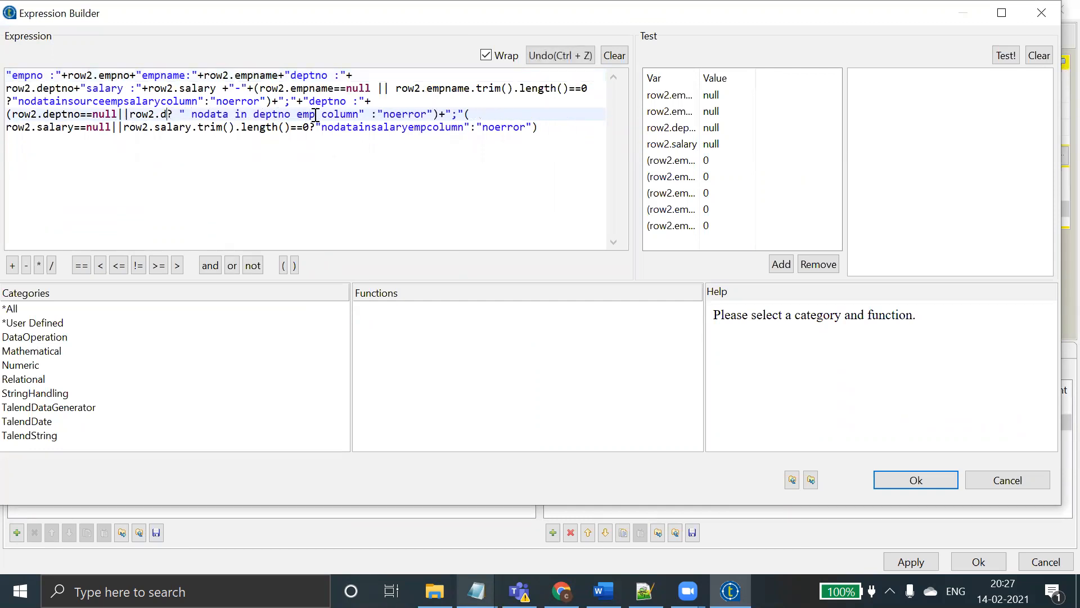
key("BackSpace")
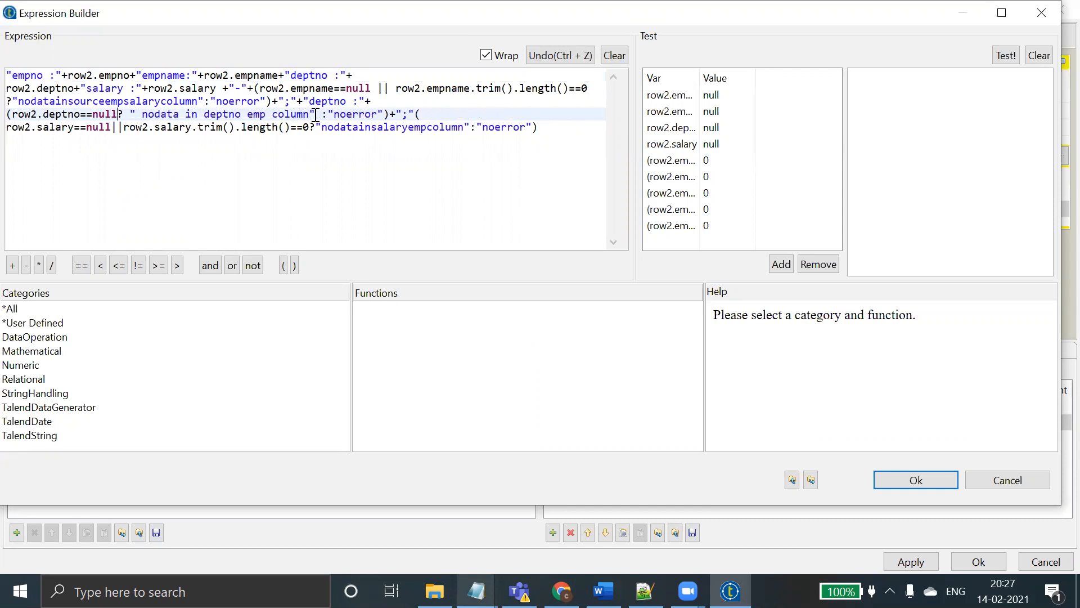
- Remove "||row2.salary.trim().length()==0" from the salary check, then apply the expression and close the tMap_1 editor
left_click(310, 128)
key("BackSpace")
key("BackSpace")
key("BackSpace")
key("BackSpace")
key("BackSpace")
key("BackSpace")
key("BackSpace")
key("BackSpace")
key("BackSpace")
key("BackSpace")
key("BackSpace")
key("BackSpace")
key("BackSpace")
key("BackSpace")
key("BackSpace")
key("BackSpace")
key("BackSpace")
key("BackSpace")
key("BackSpace")
key("BackSpace")
key("BackSpace")
key("BackSpace")
key("BackSpace")
key("BackSpace")
key("BackSpace")
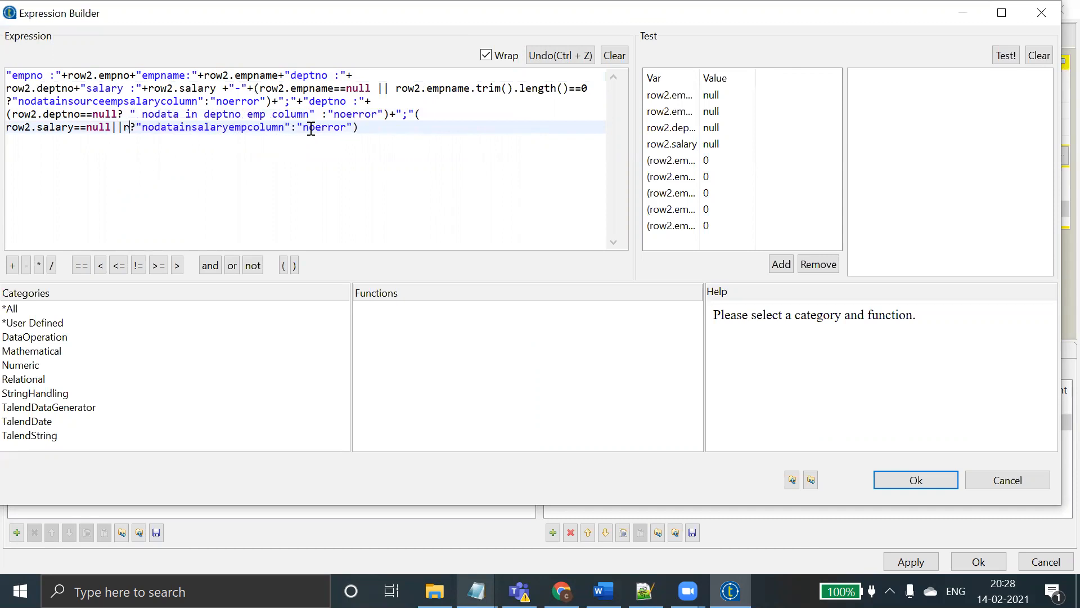
key("BackSpace")
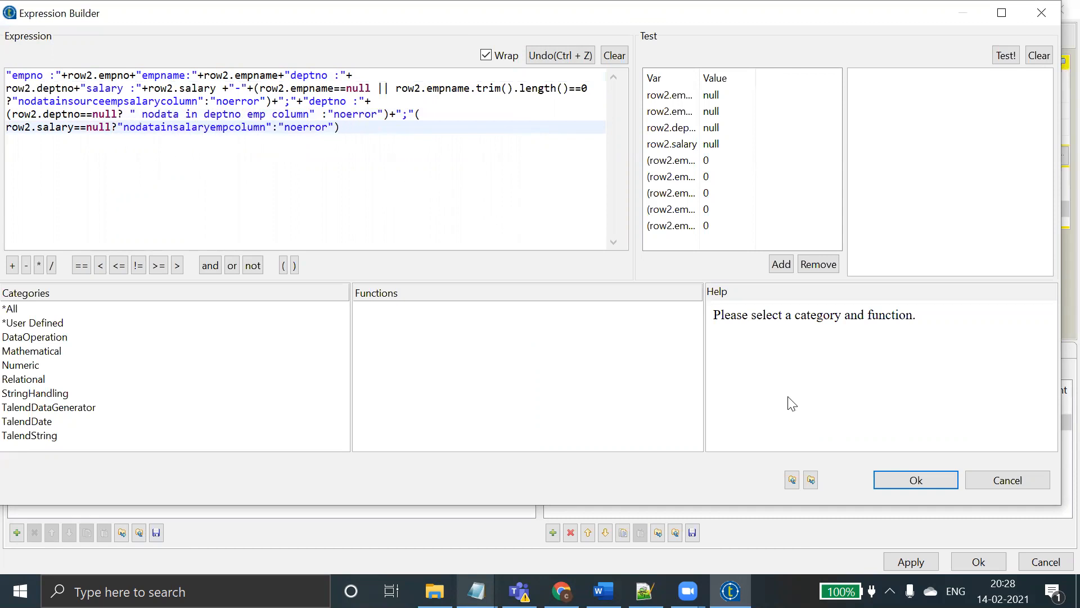
left_click(912, 482)
left_click(911, 561)
left_click(973, 560)
- Clear the previous run output, try running the corrected job, and dismiss the compile error
left_click(466, 338)
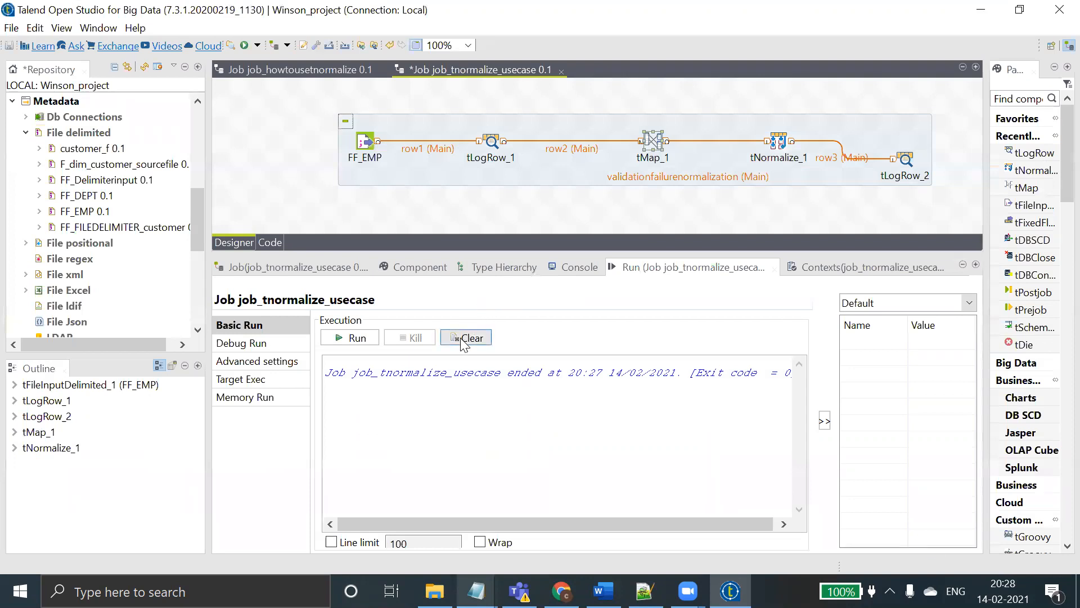
left_click(363, 336)
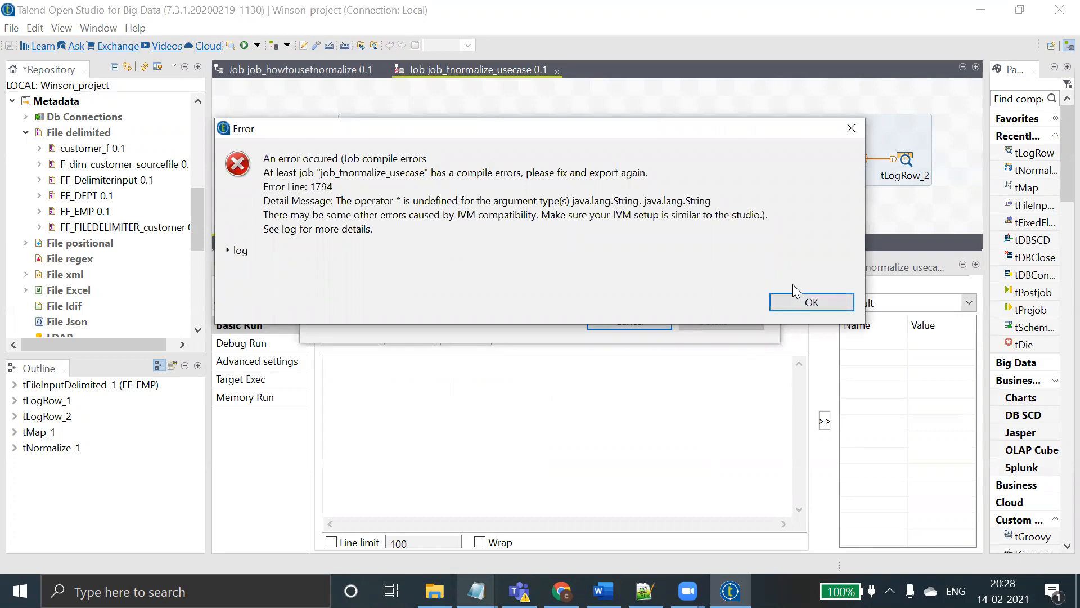
left_click(795, 300)
- Examine the marked error in the job's generated code, then return to the job design
left_click(271, 242)
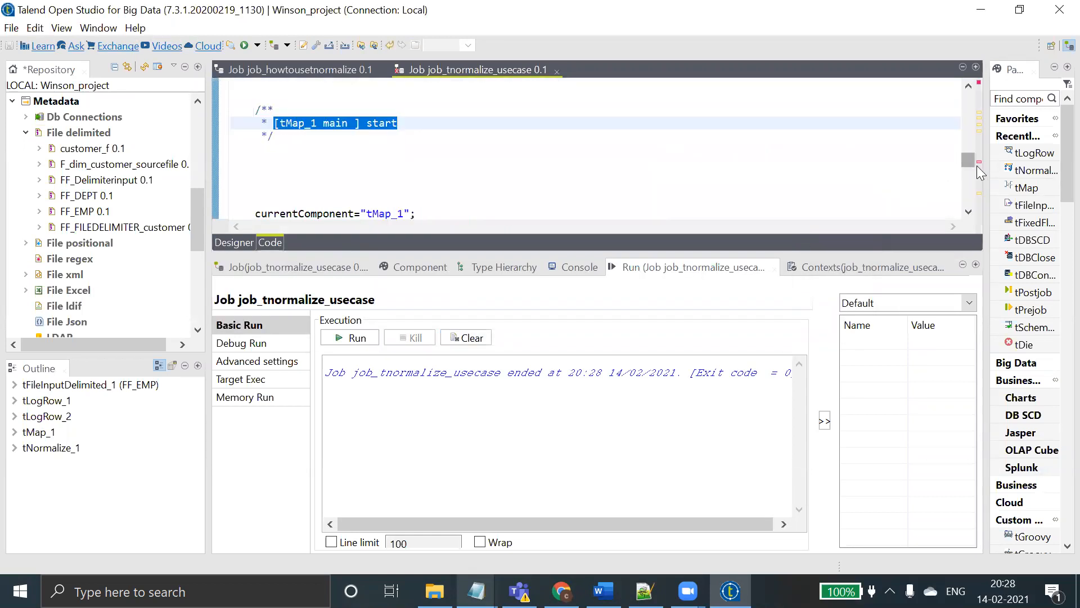
left_click(979, 163)
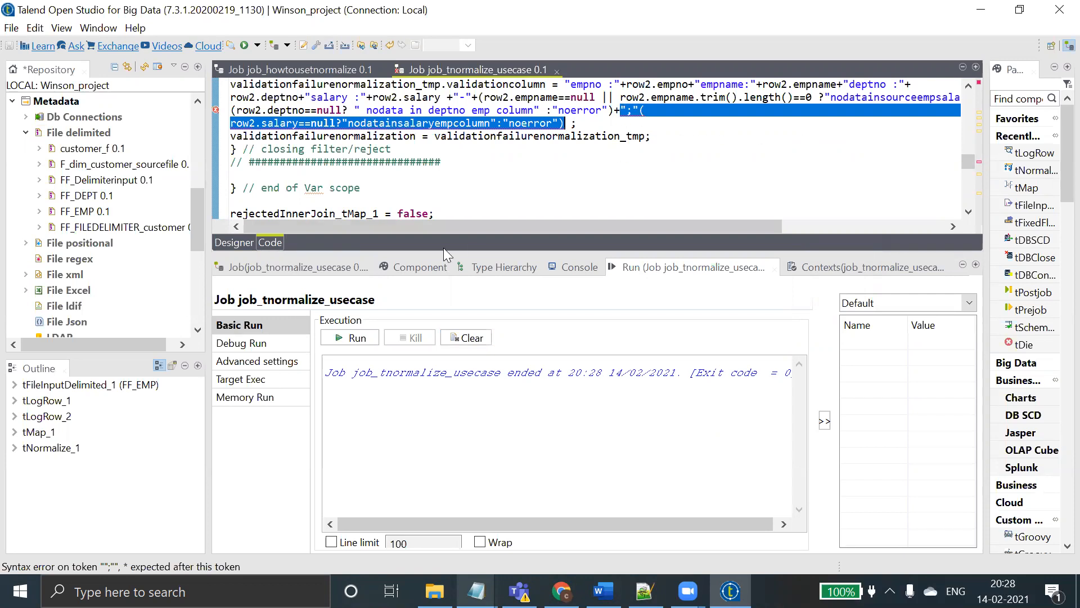
left_click(238, 246)
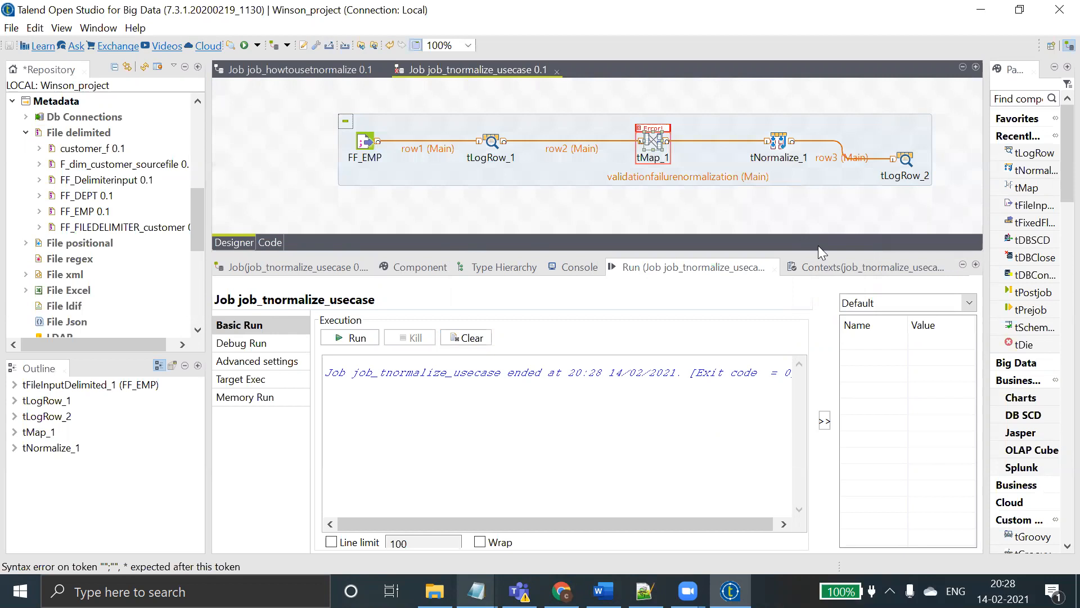
- Review tMap_1's validationcolumn expression in an enlarged Expression Builder and close the mapping editor
double_click(651, 143)
left_click(904, 212)
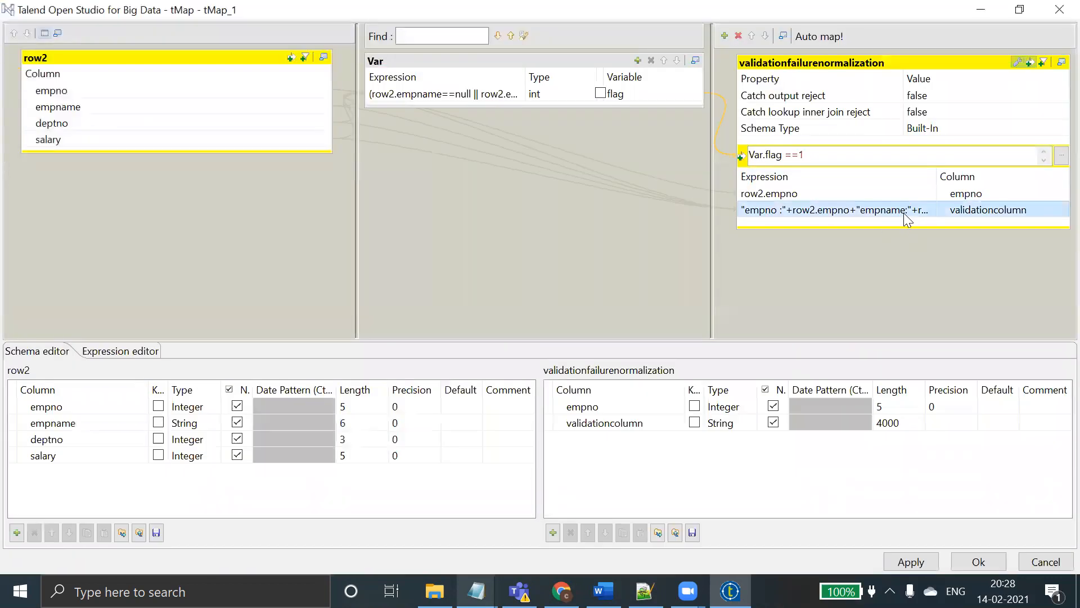
left_click(928, 209)
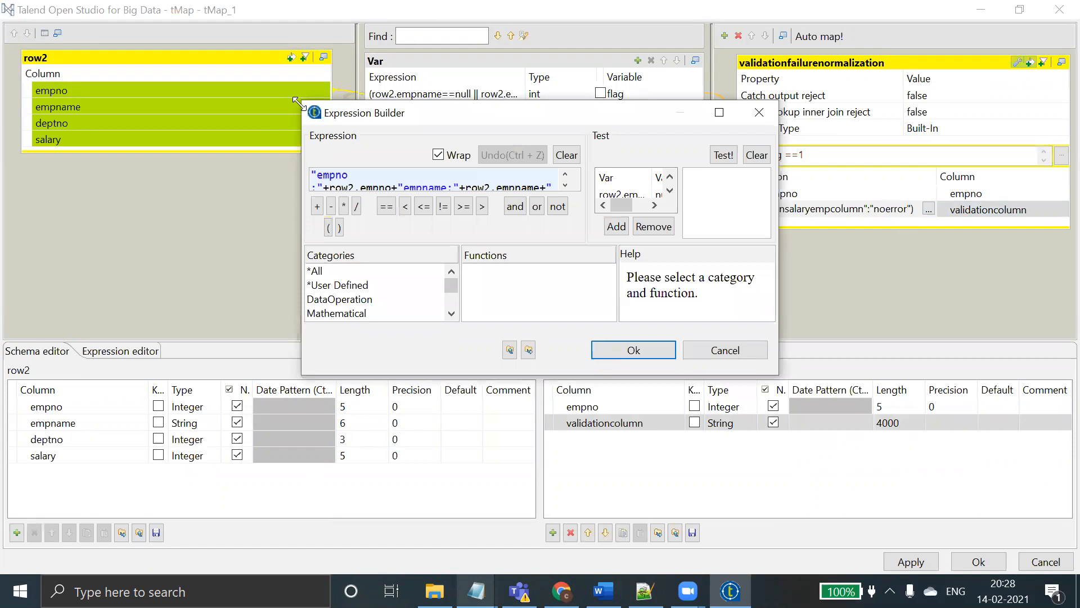
left_click_drag(296, 102, 1, 2)
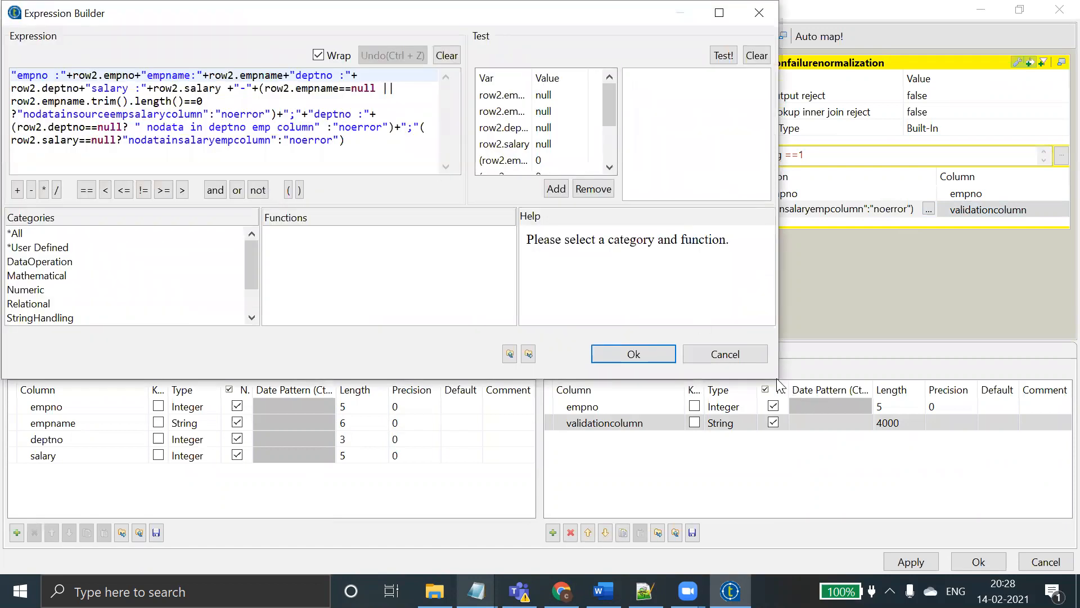
left_click_drag(772, 378, 1061, 509)
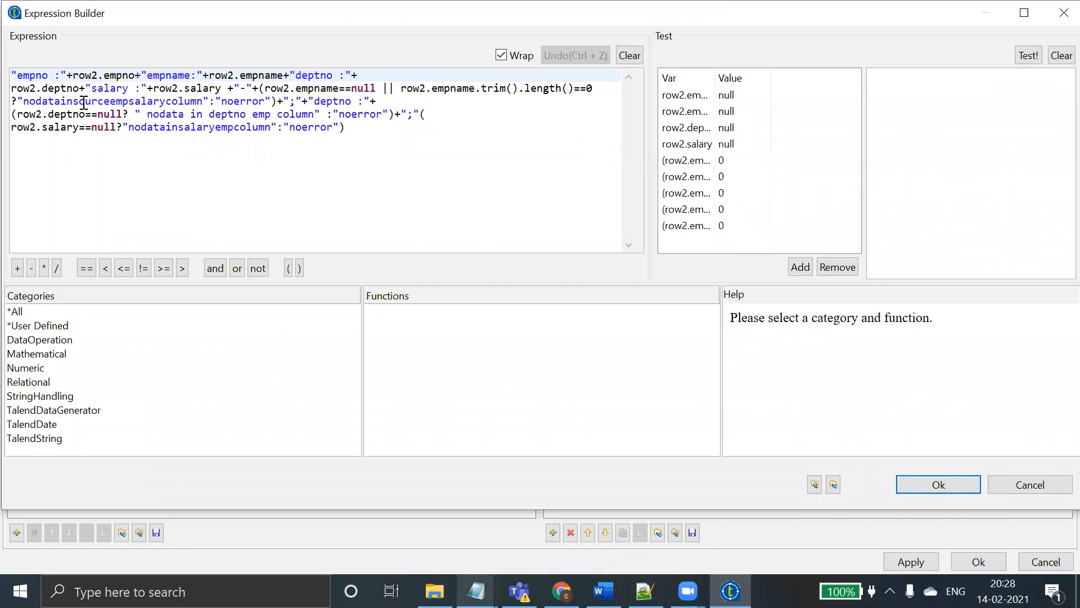
left_click_drag(19, 101, 209, 99)
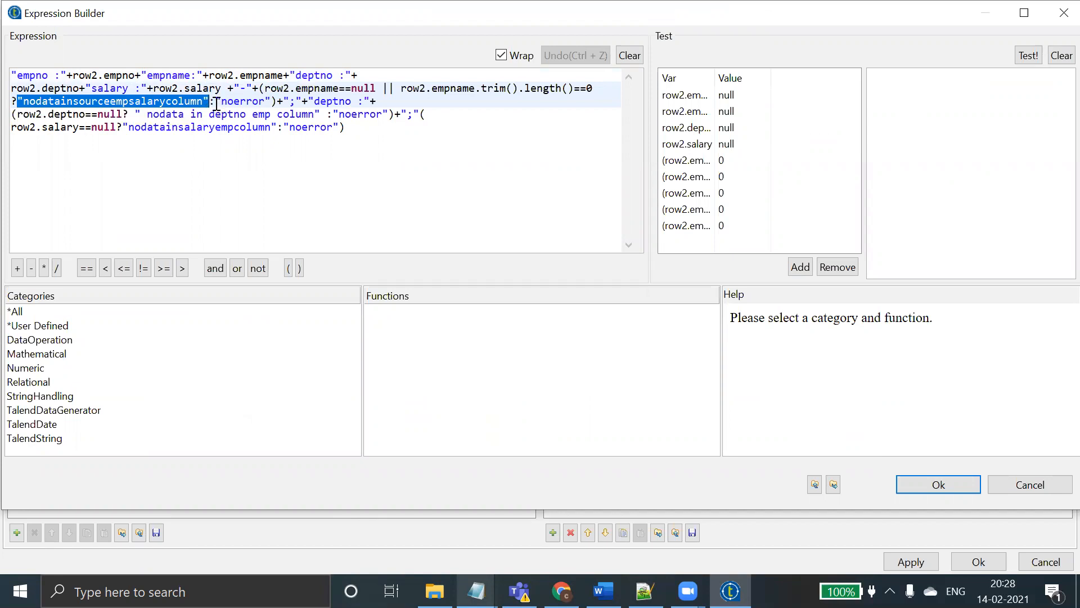
left_click(216, 104)
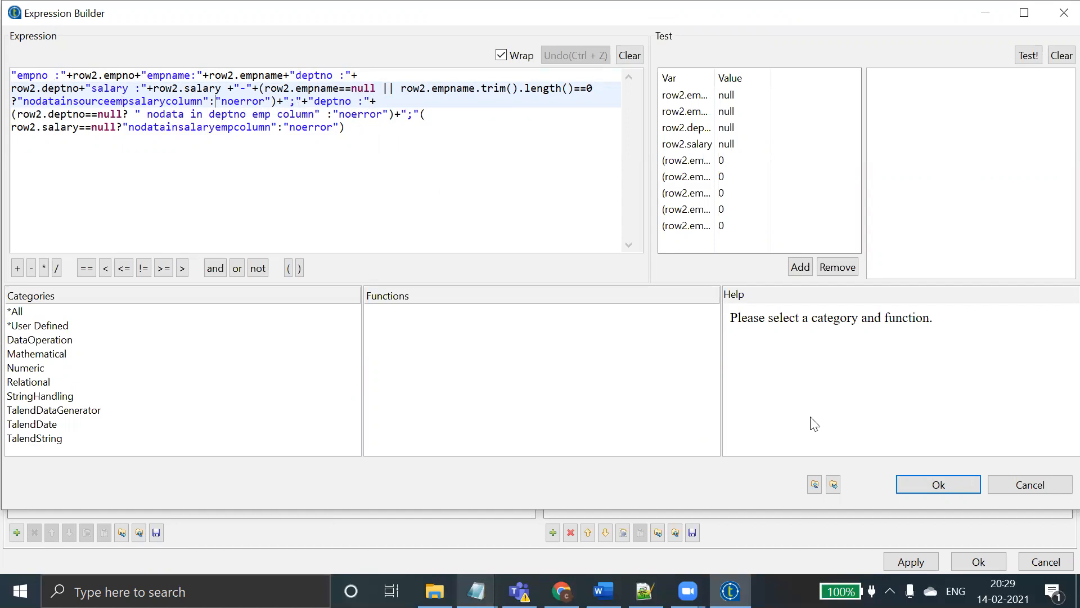
left_click(937, 492)
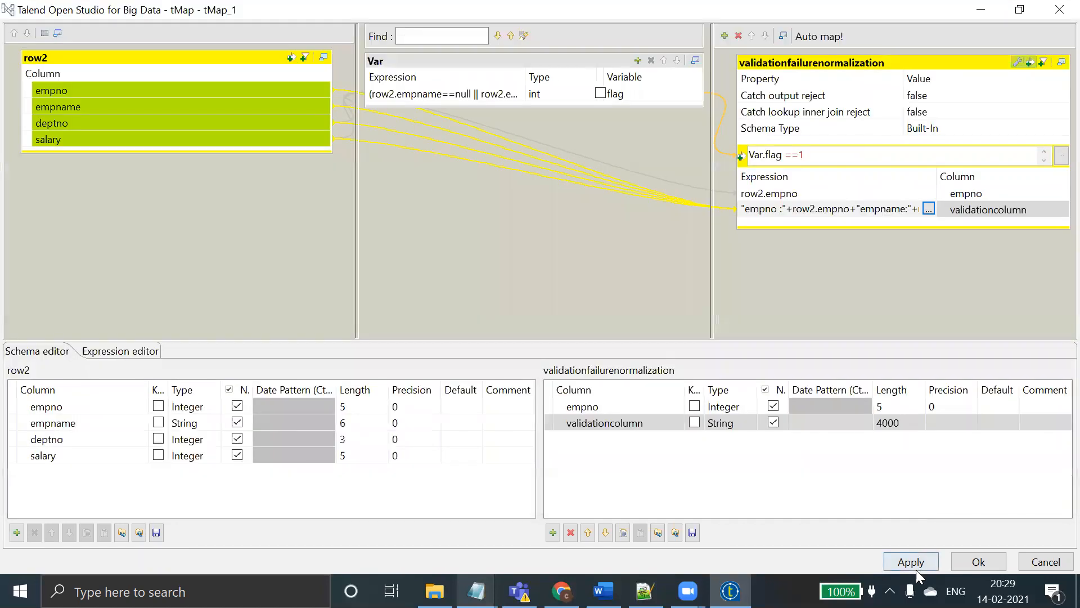
left_click(969, 558)
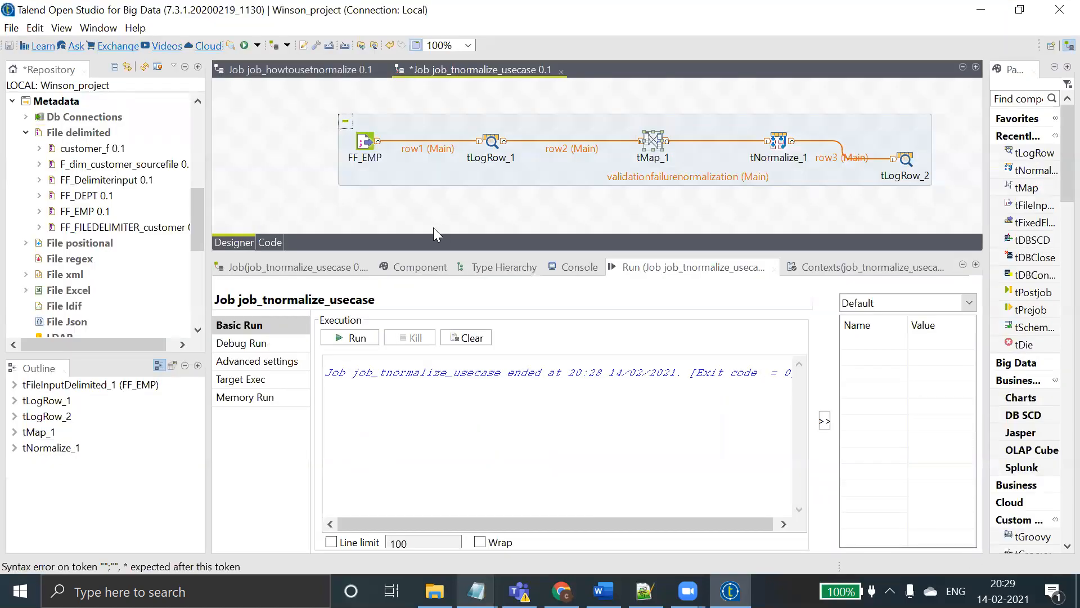
- Inspect the generated code around the ";" separator before the salary check, then go back to the job design
left_click(271, 243)
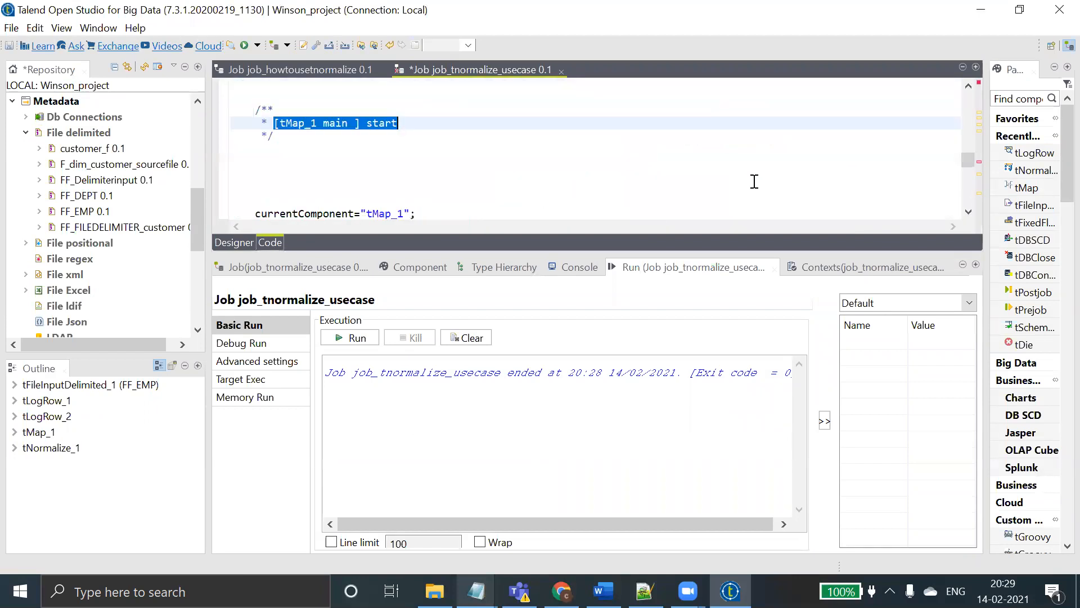
left_click(979, 162)
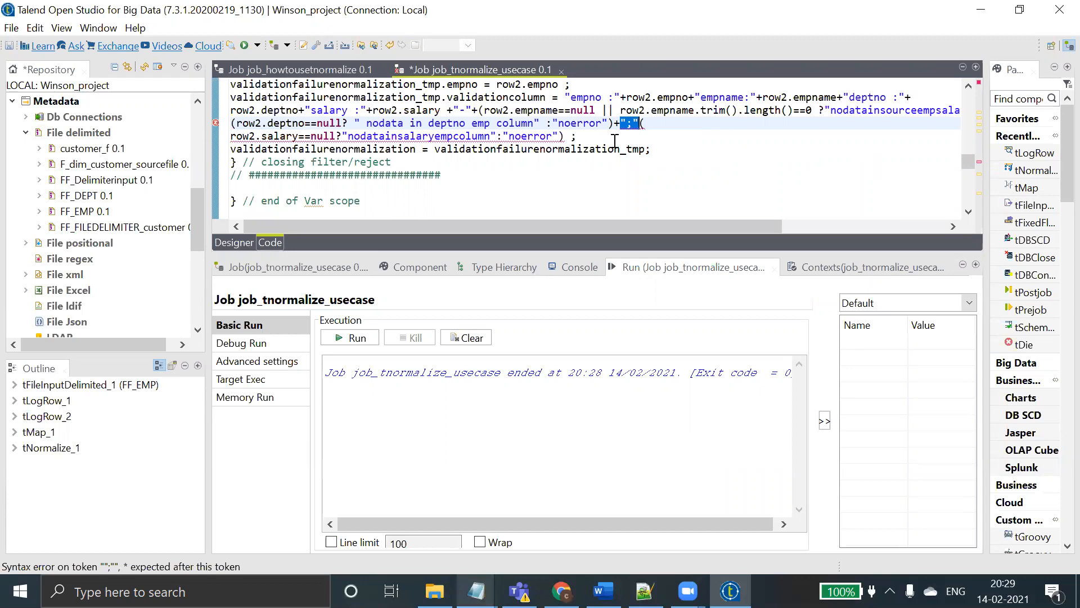
left_click(641, 124)
type("(")
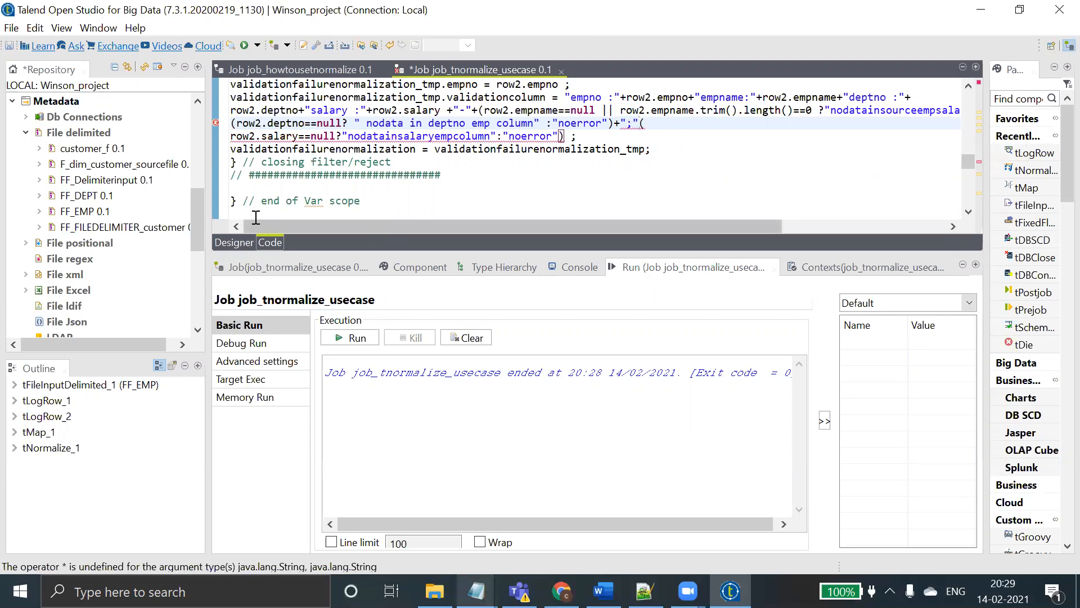
left_click(236, 242)
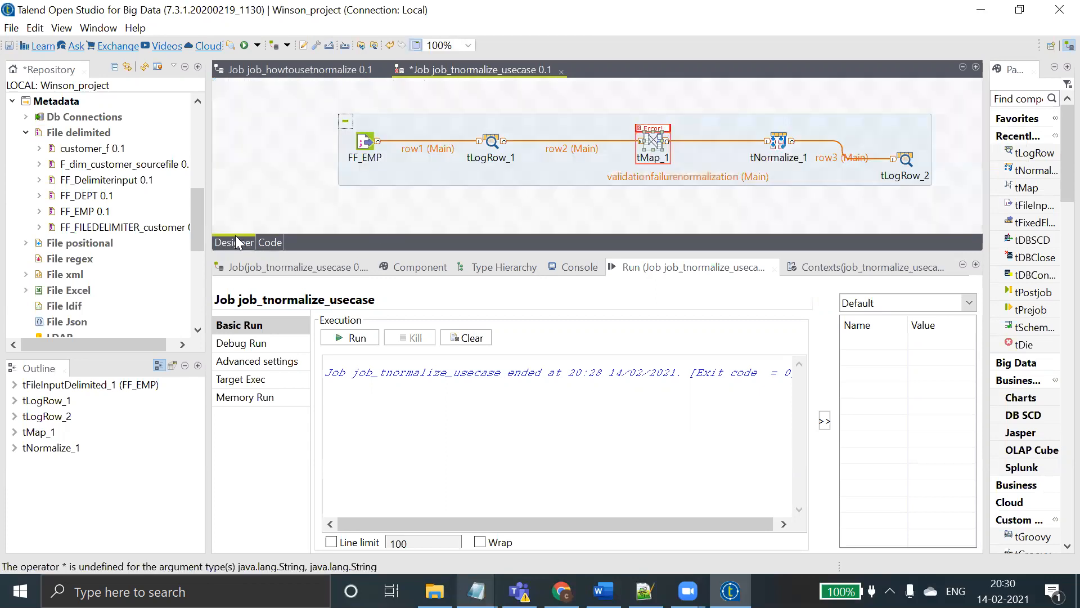
- Insert the missing + between ";" and the salary null check in tMap_1's validationcolumn expression and apply the mapping
double_click(652, 137)
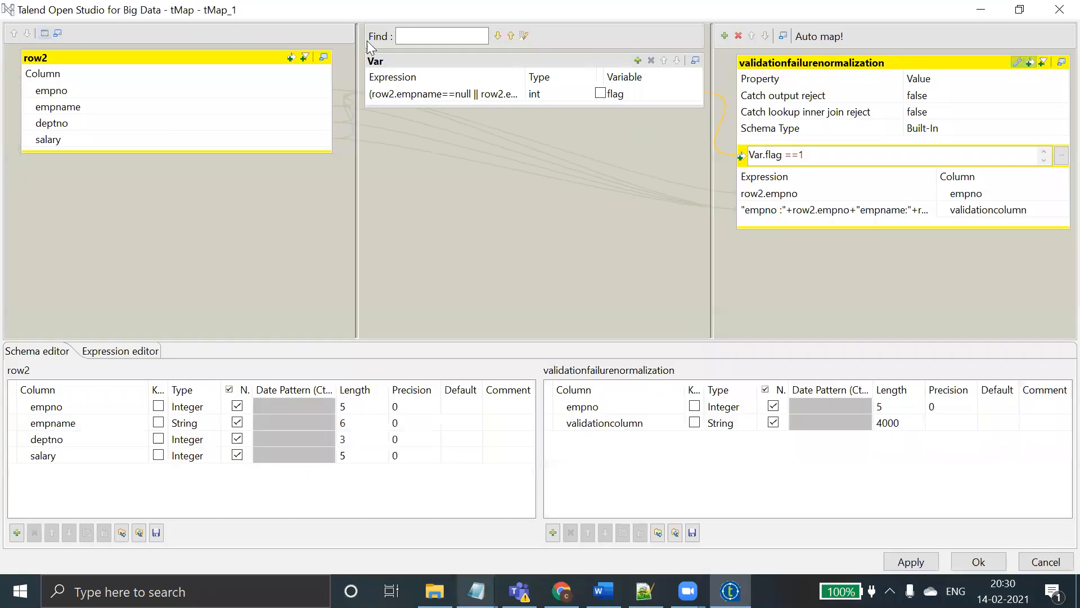
left_click(917, 211)
left_click(928, 209)
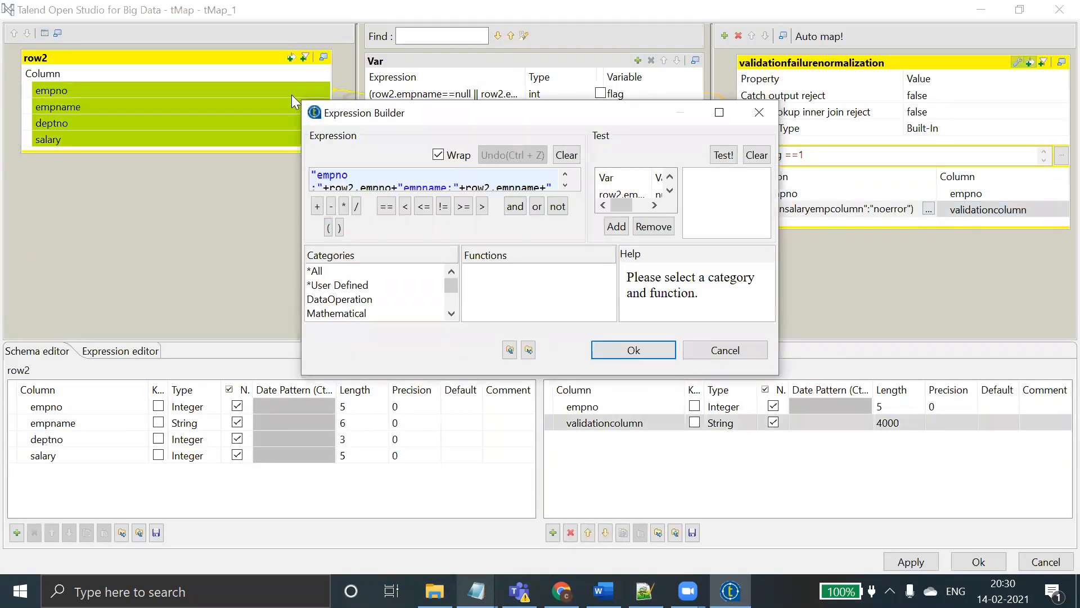
left_click_drag(298, 100, 1, 1)
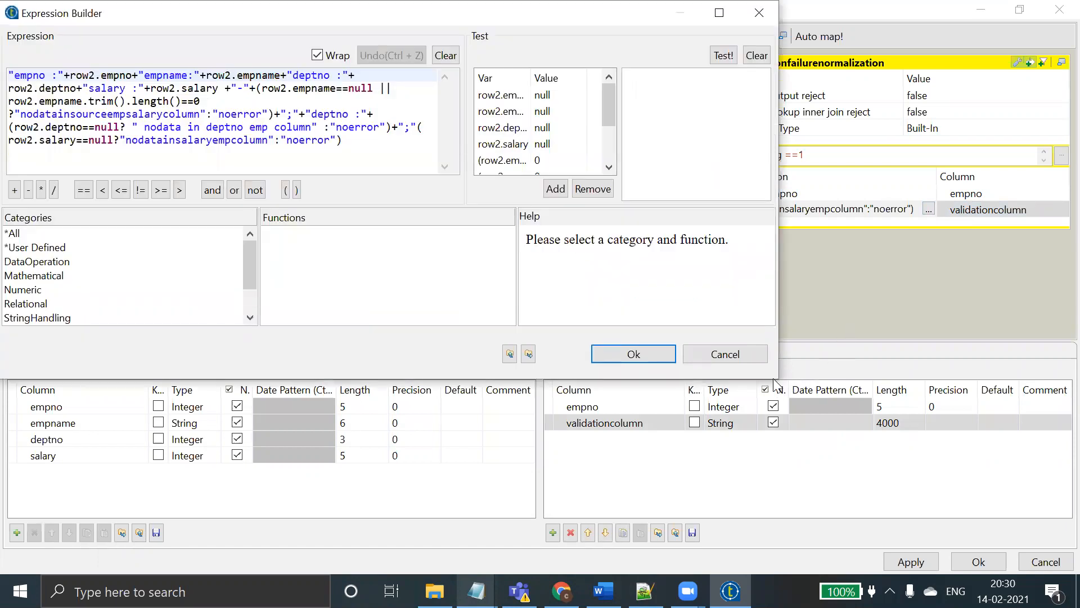
left_click_drag(774, 378, 1061, 507)
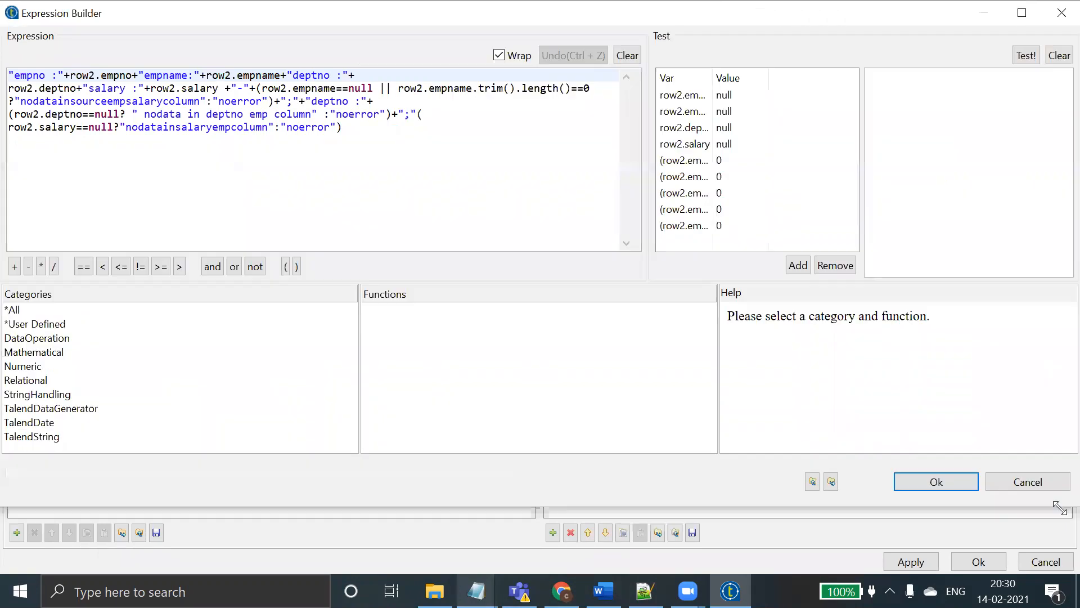
left_click(416, 114)
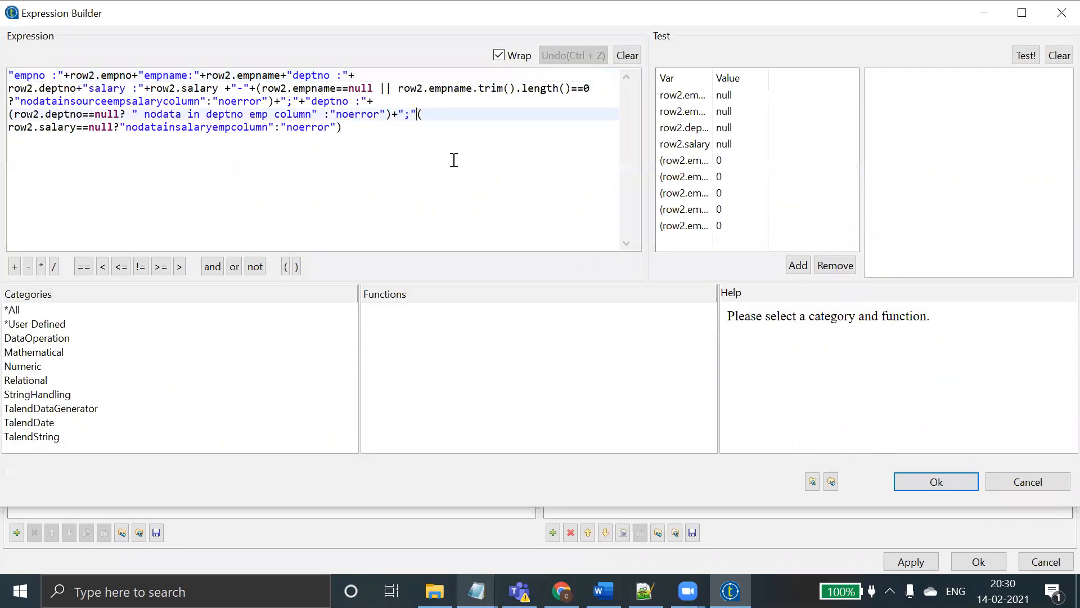
type("+")
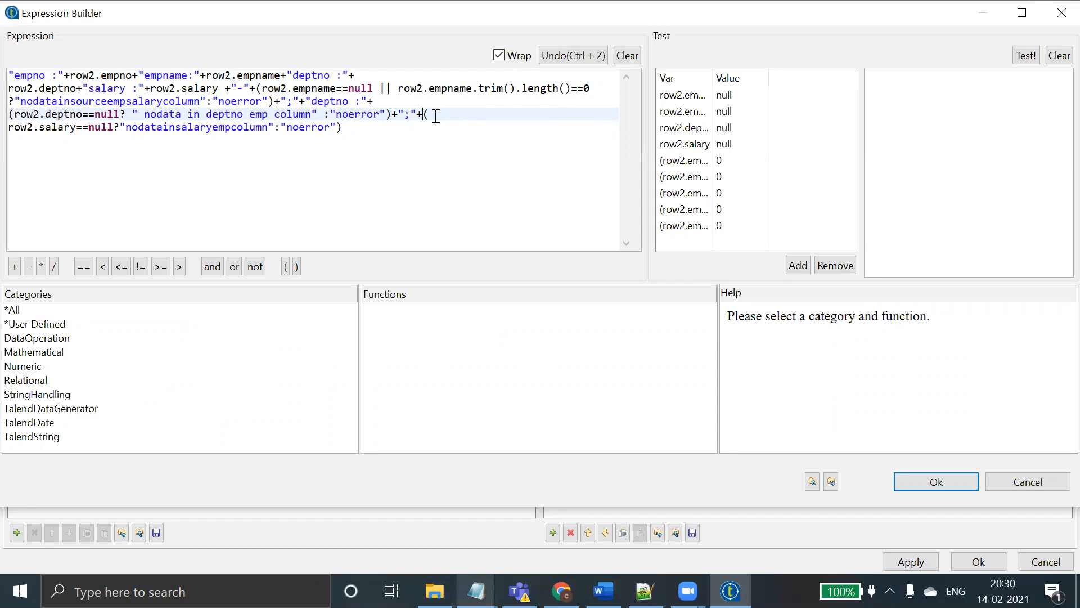
left_click(926, 486)
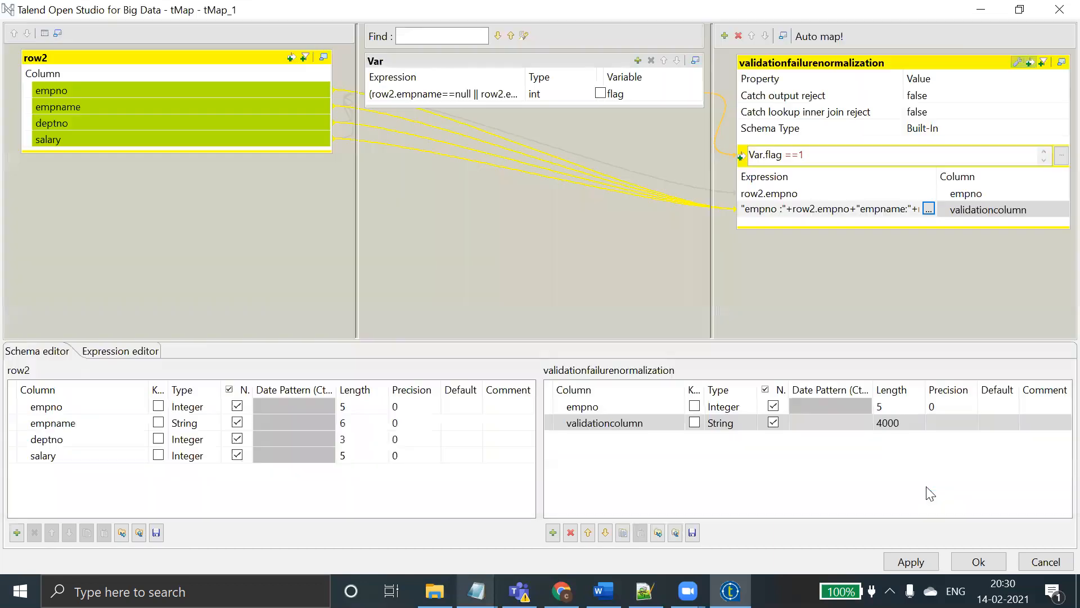
left_click(911, 562)
left_click(974, 563)
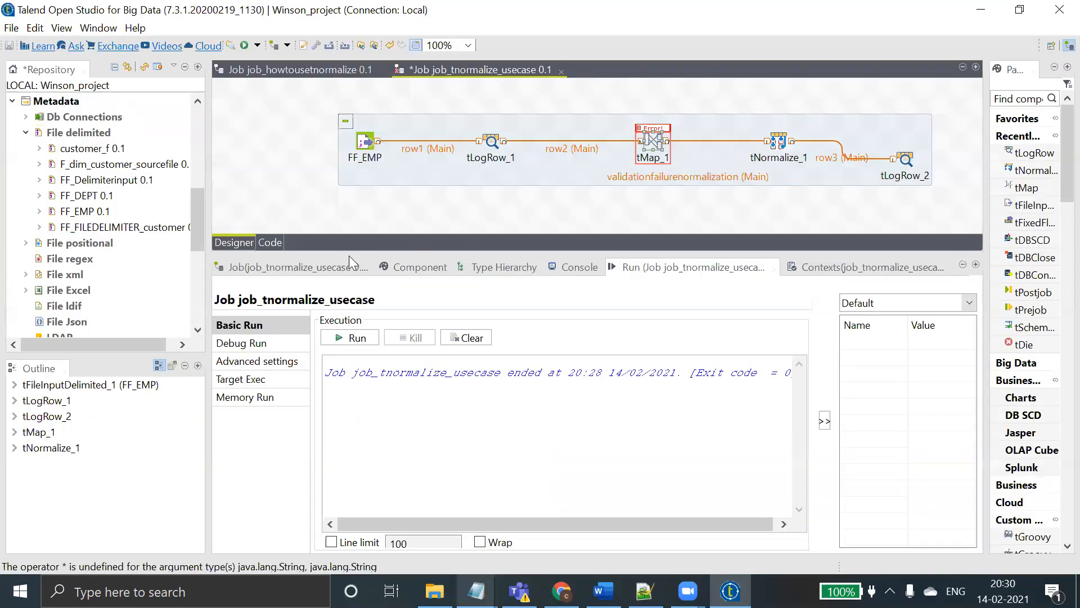
- Check the regenerated job code, then clear the old run output and run the job
left_click(270, 242)
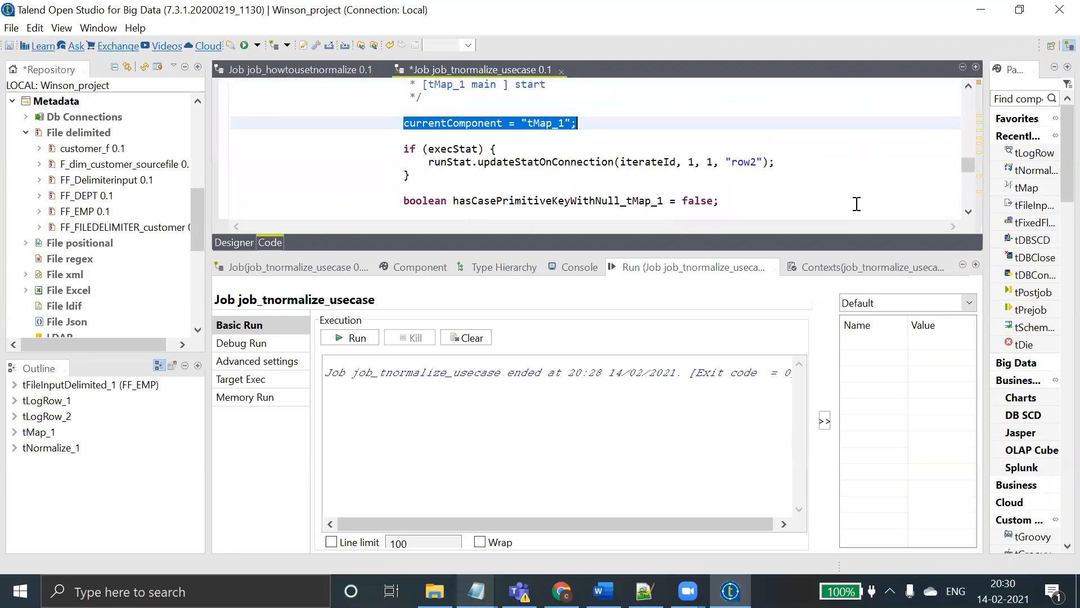
left_click(234, 243)
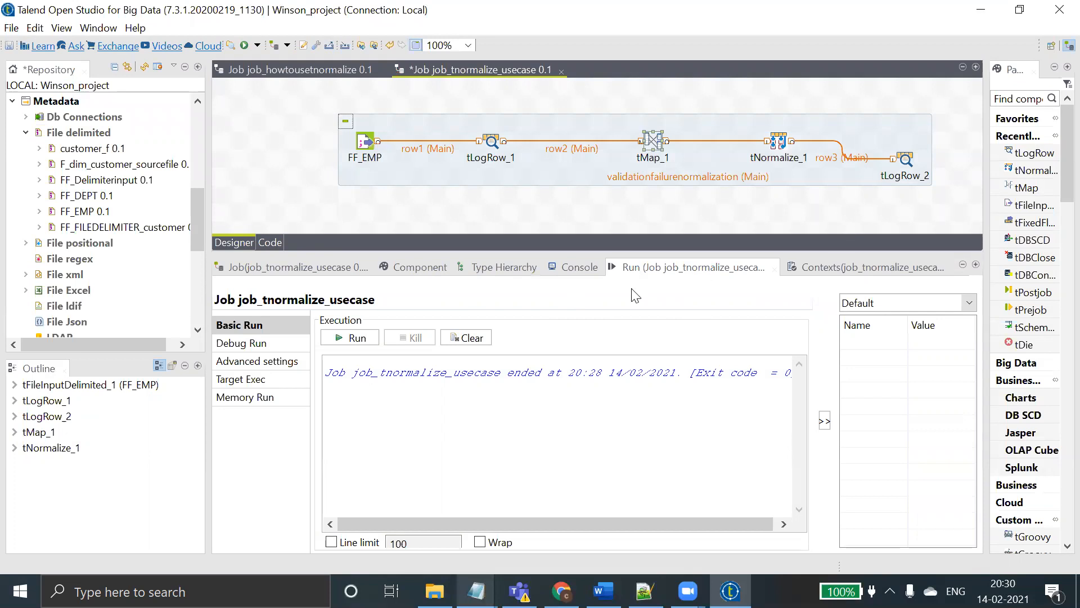
left_click(477, 343)
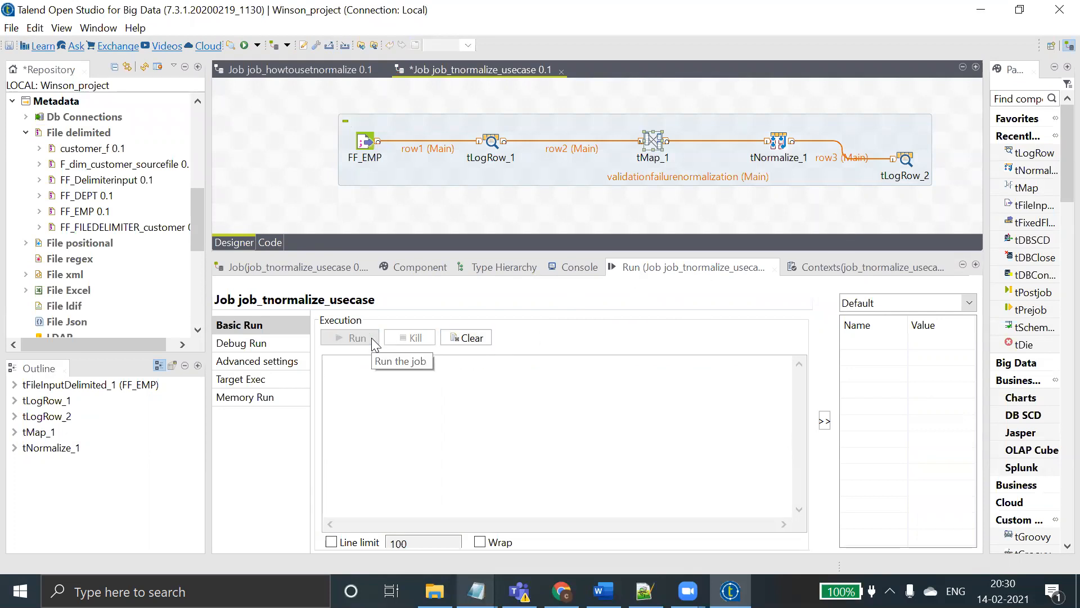
left_click(371, 337)
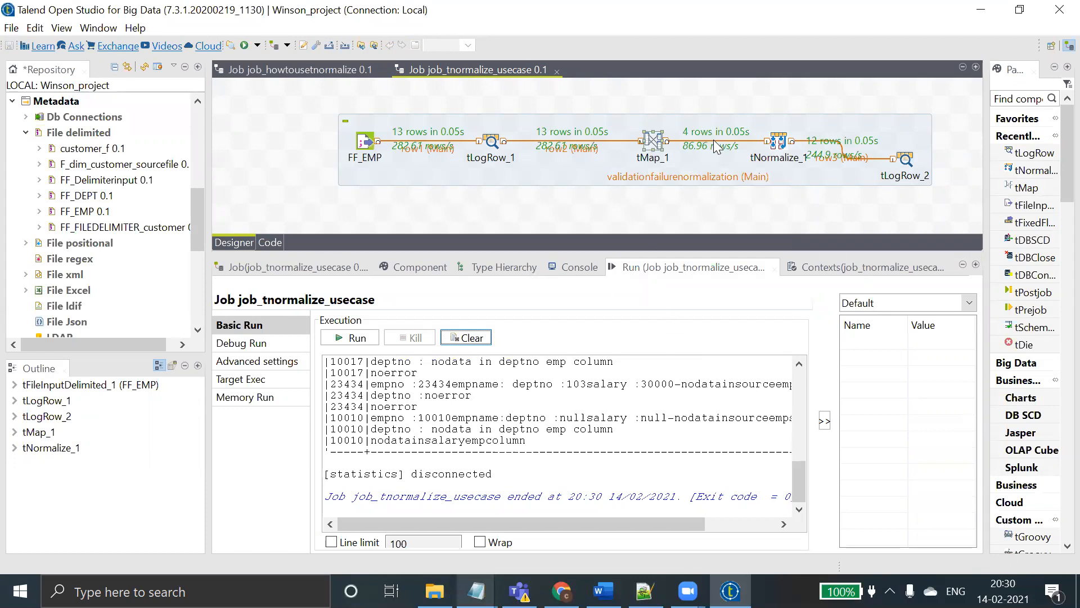
- Enlarge the run output to examine the tLogRow_2 table, and open emp.txt from the talendfiles folder for comparison
double_click(650, 268)
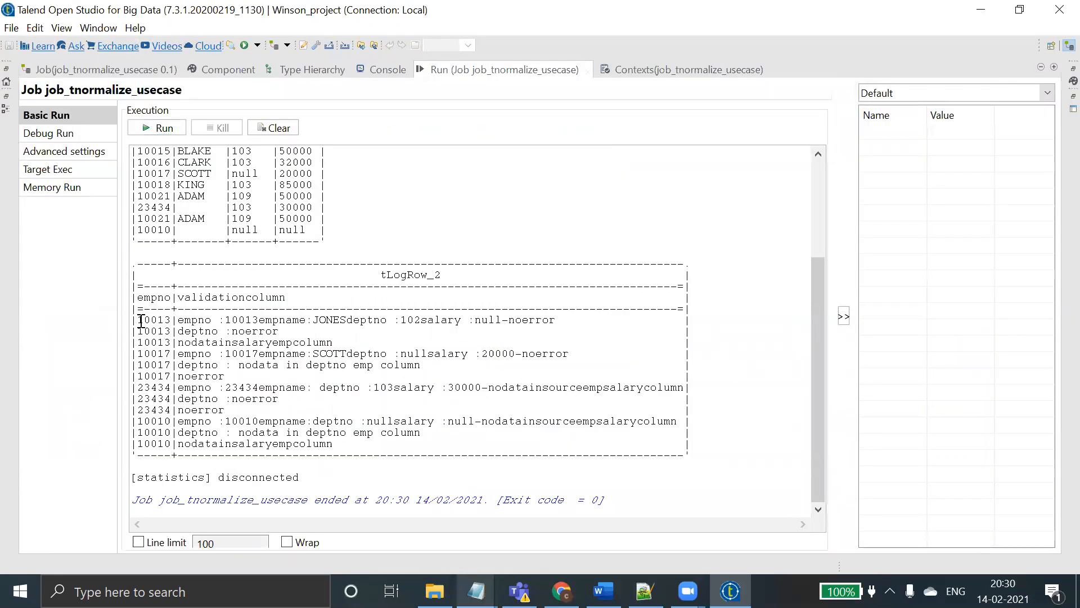
left_click_drag(141, 321, 197, 321)
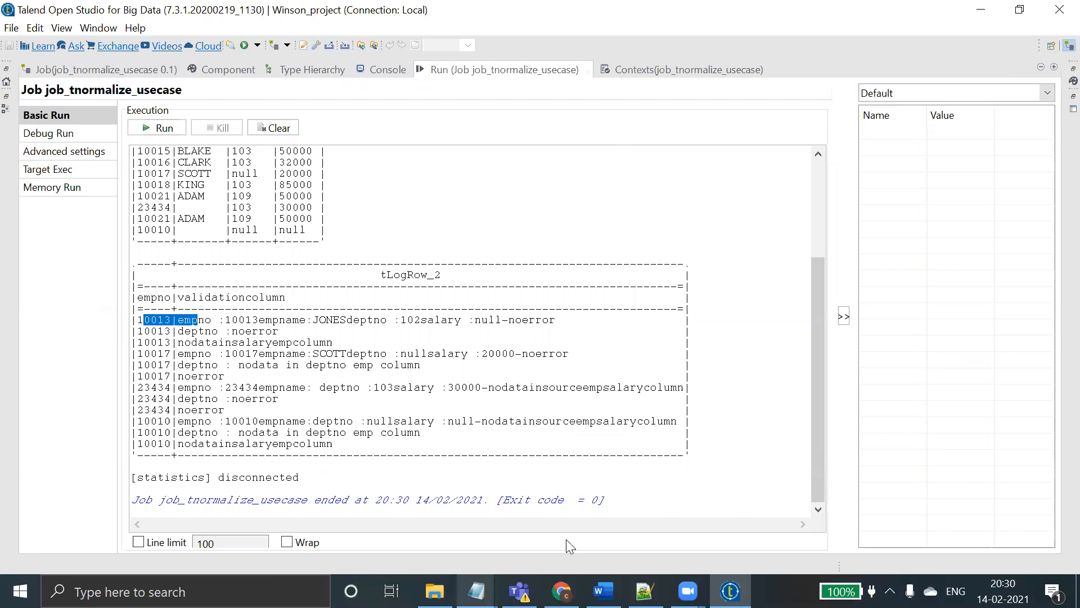
mouse_move(434, 591)
left_click(433, 542)
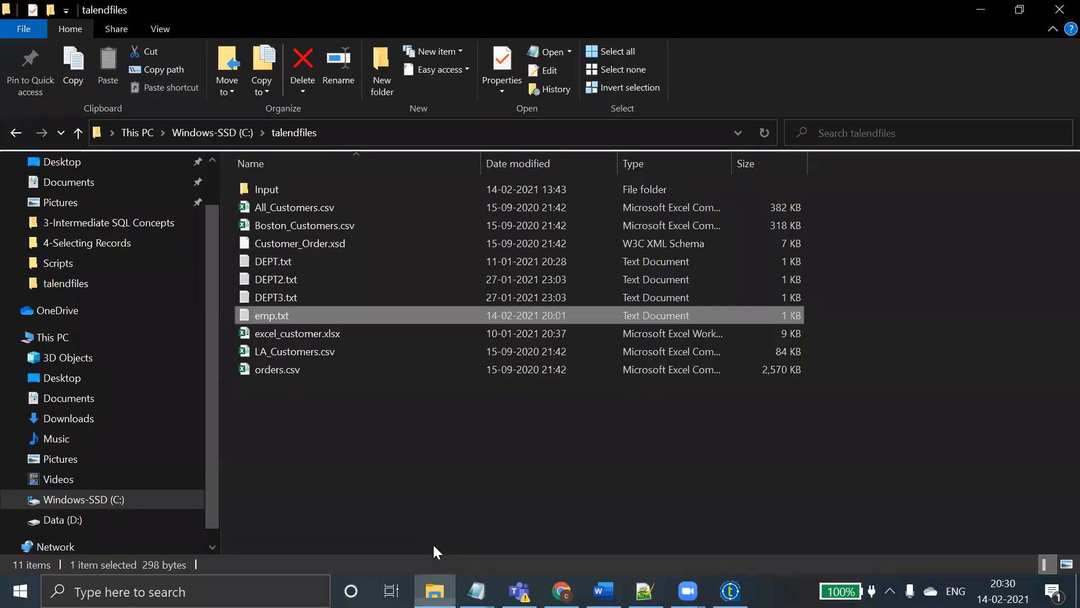
double_click(272, 314)
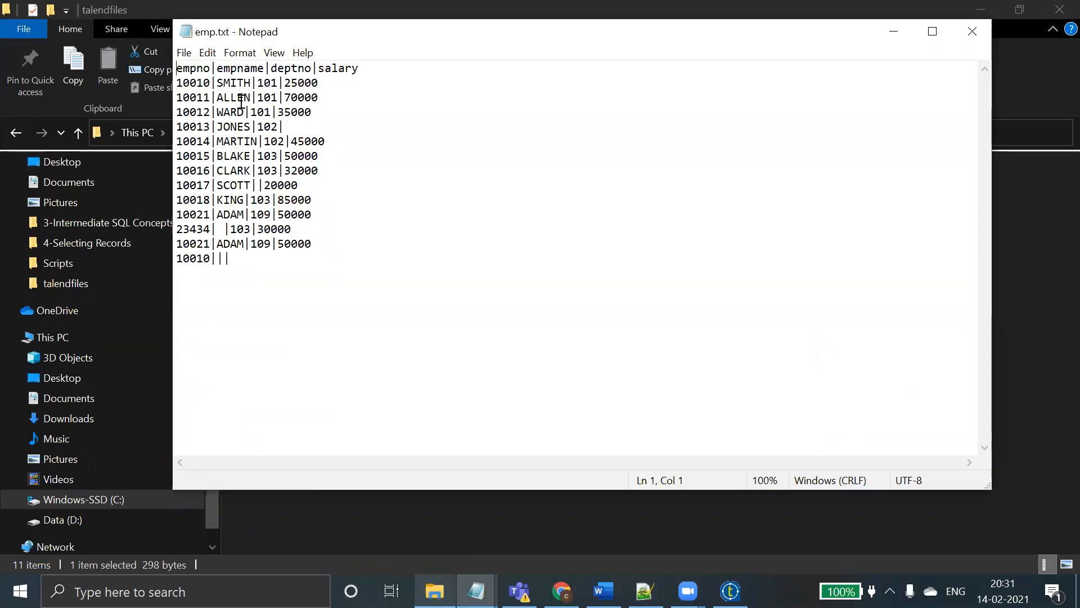
key("alt+Tab")
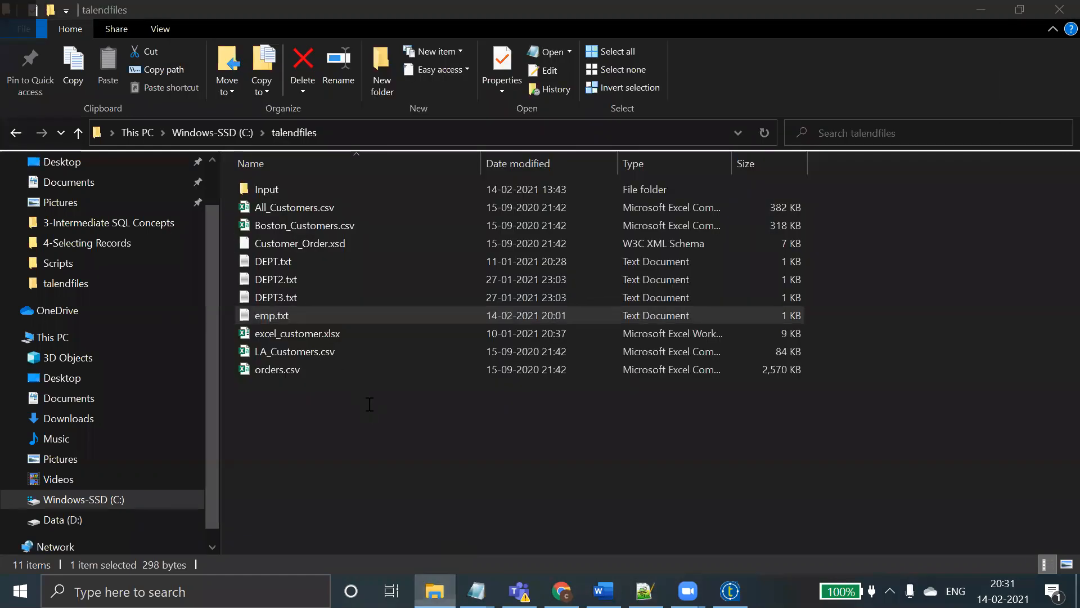
key("alt+Tab")
left_click(684, 555)
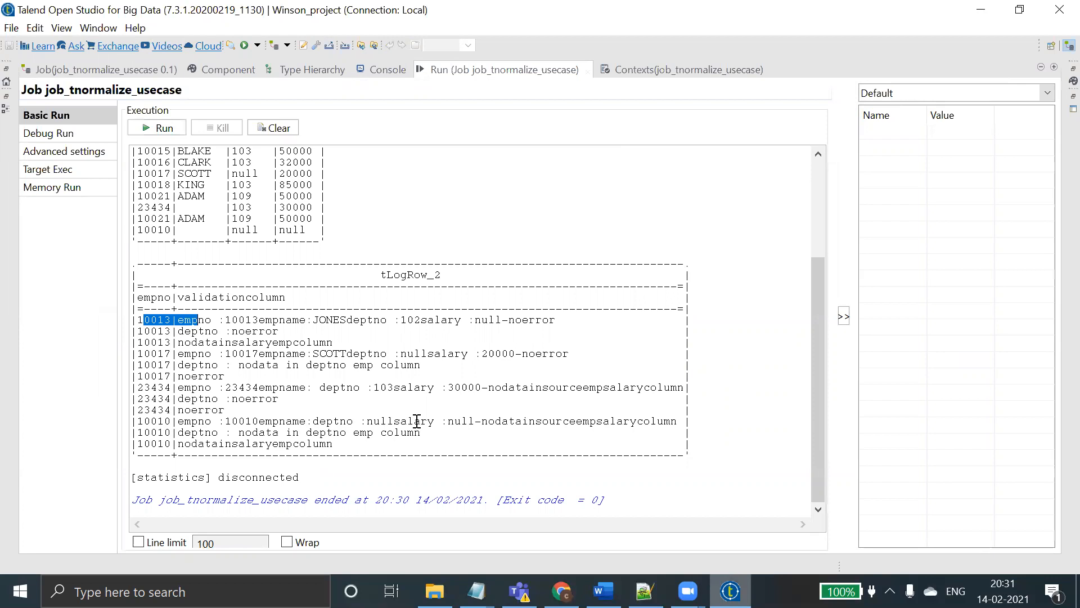
- Compare the last record in emp.txt, which has only an empno, with its normalized rows in the tLogRow_2 output
key("alt+Tab")
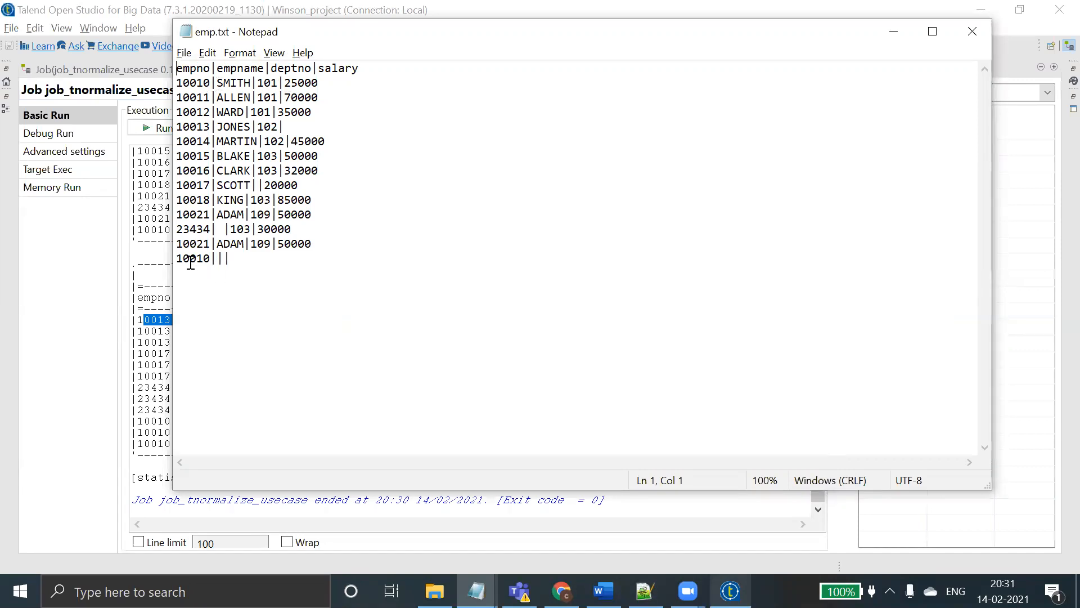
left_click_drag(178, 259, 314, 259)
key("alt+Tab")
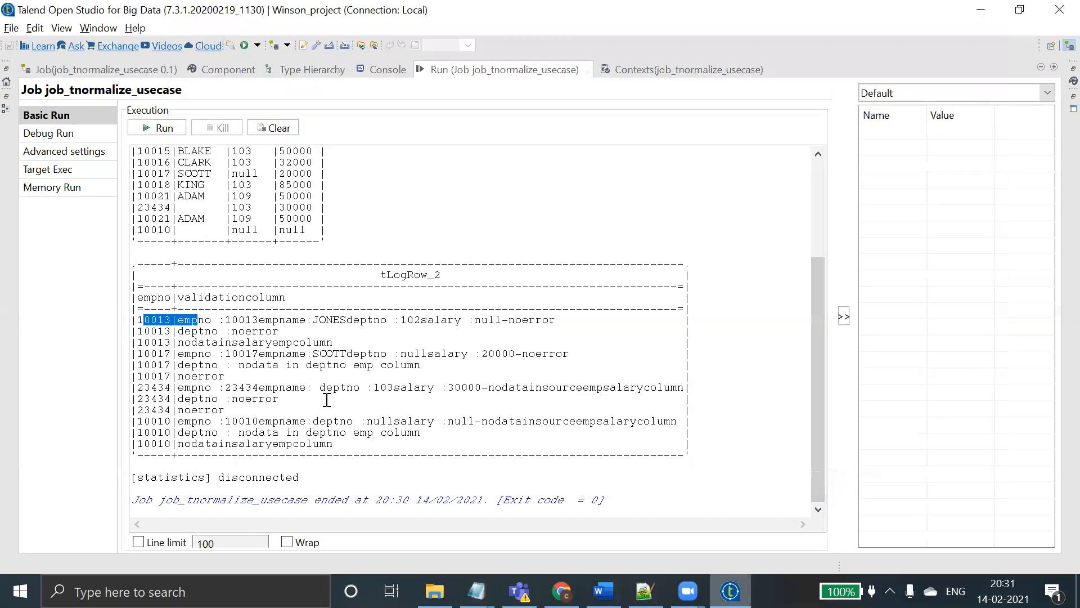
left_click_drag(133, 421, 337, 442)
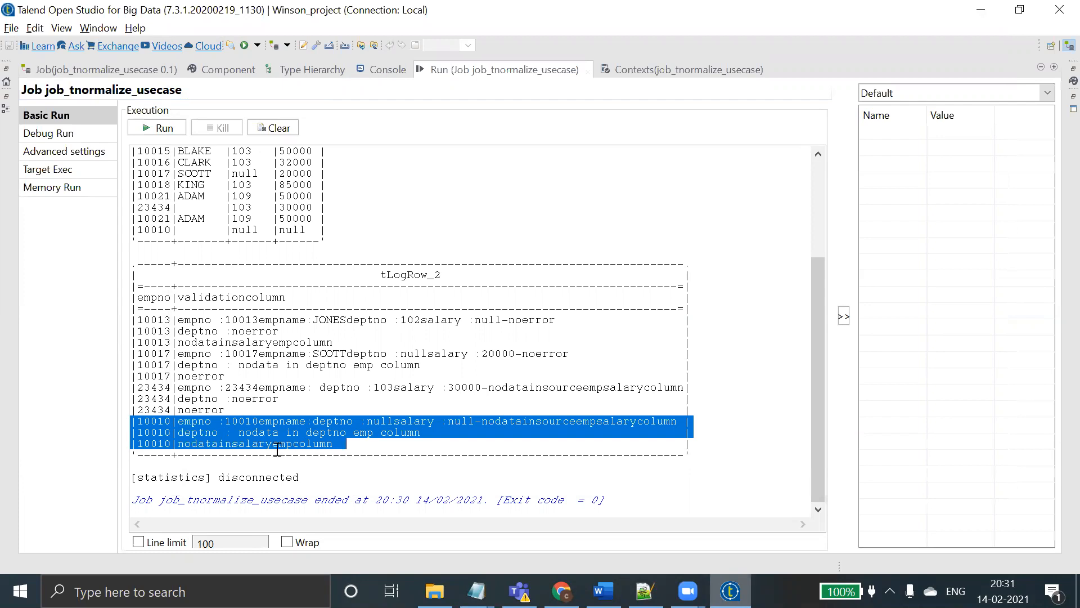
key("alt+Tab")
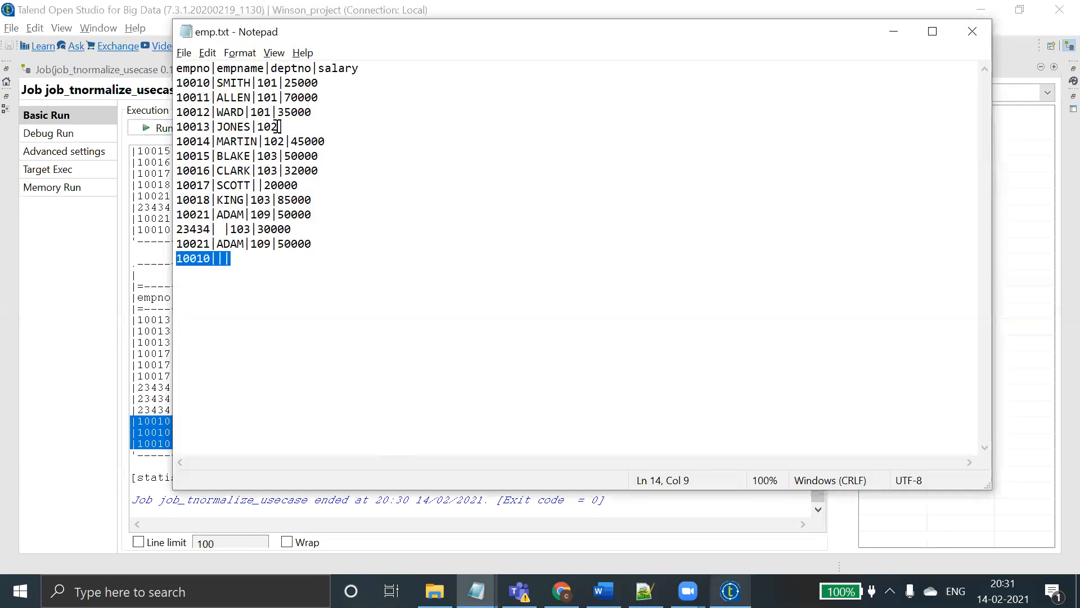
key("alt+Tab")
left_click(578, 423)
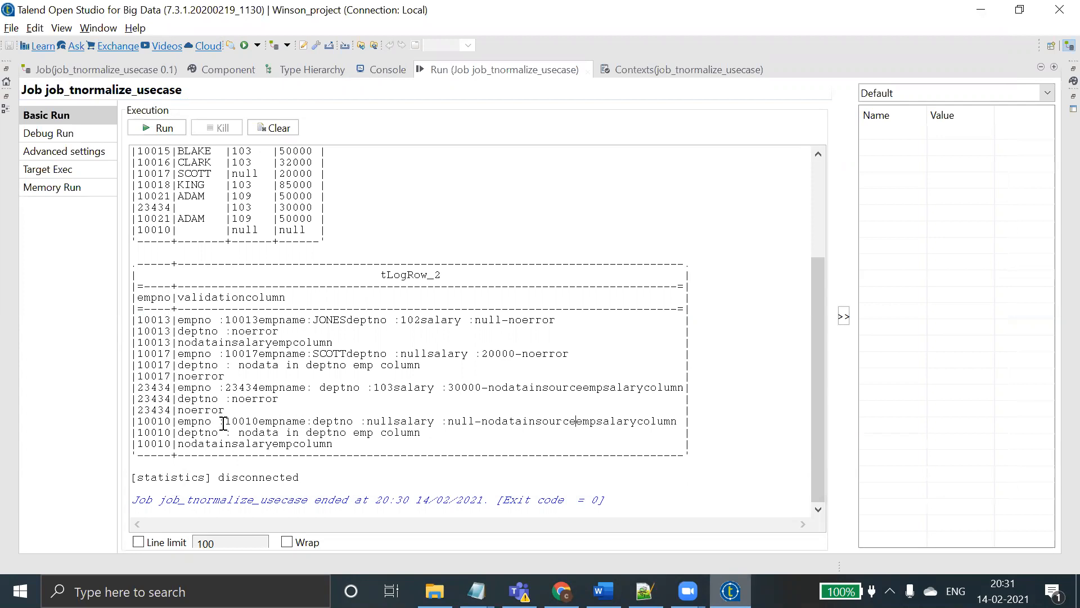
- Compare the emp.txt record with the blank empname against its normalized rows in the tLogRow_2 output
key("alt+Tab")
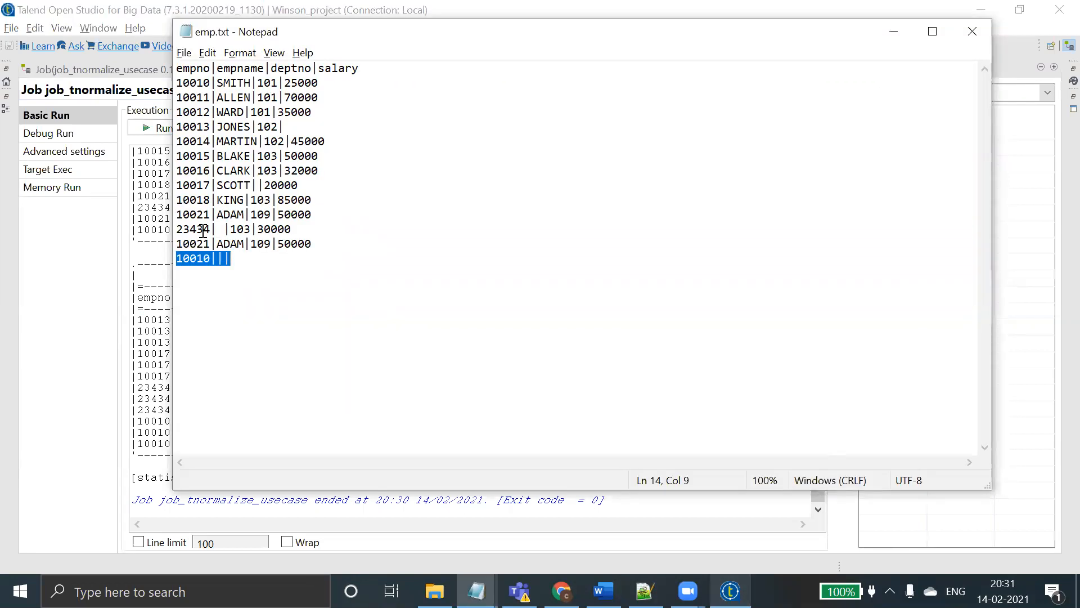
key("alt+Tab")
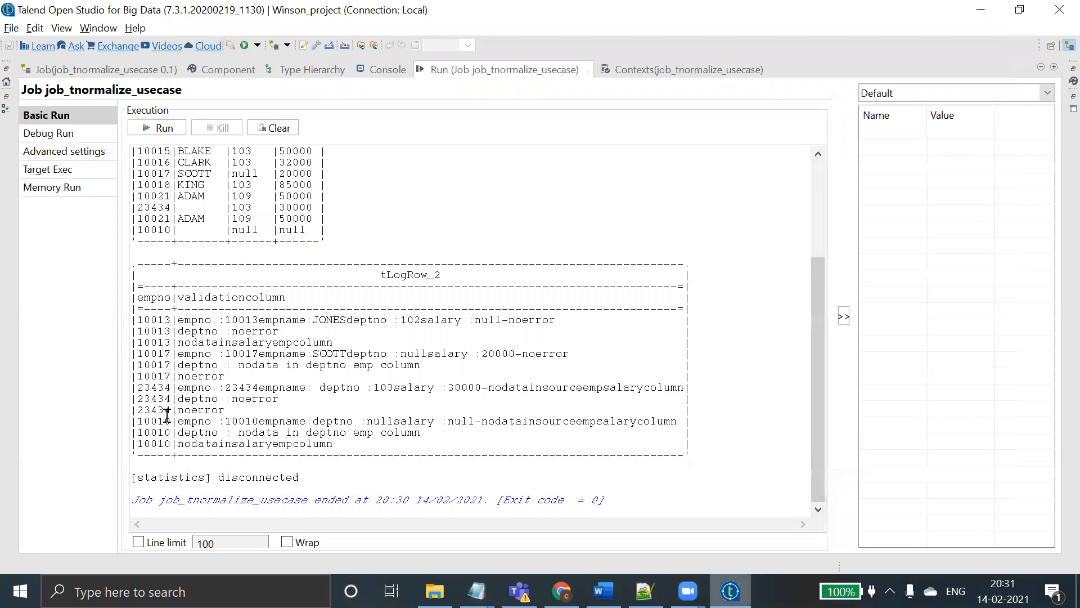
left_click_drag(281, 398, 120, 402)
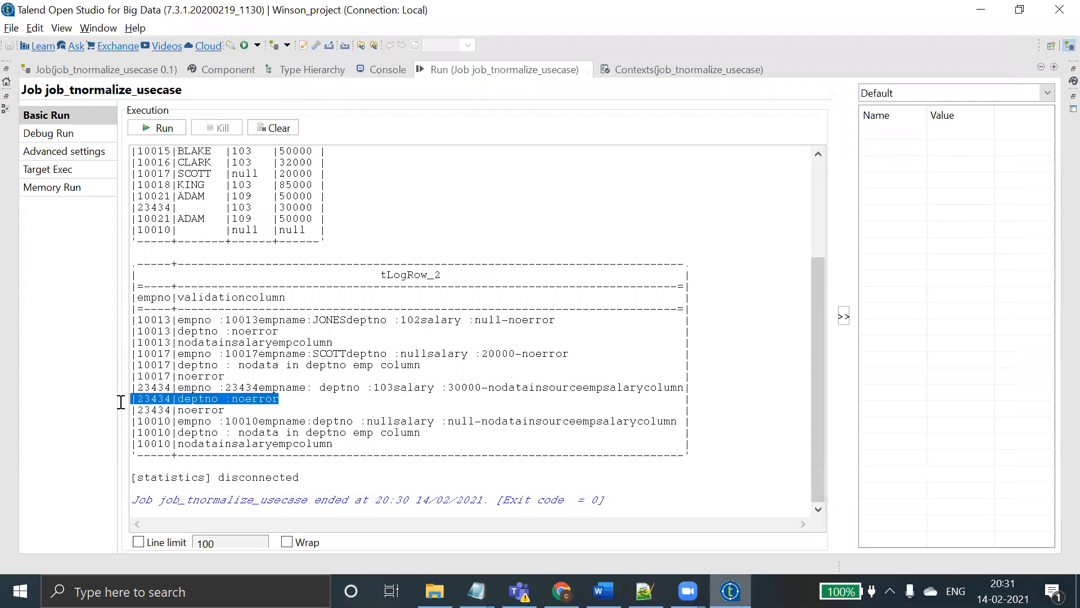
key("alt+Tab")
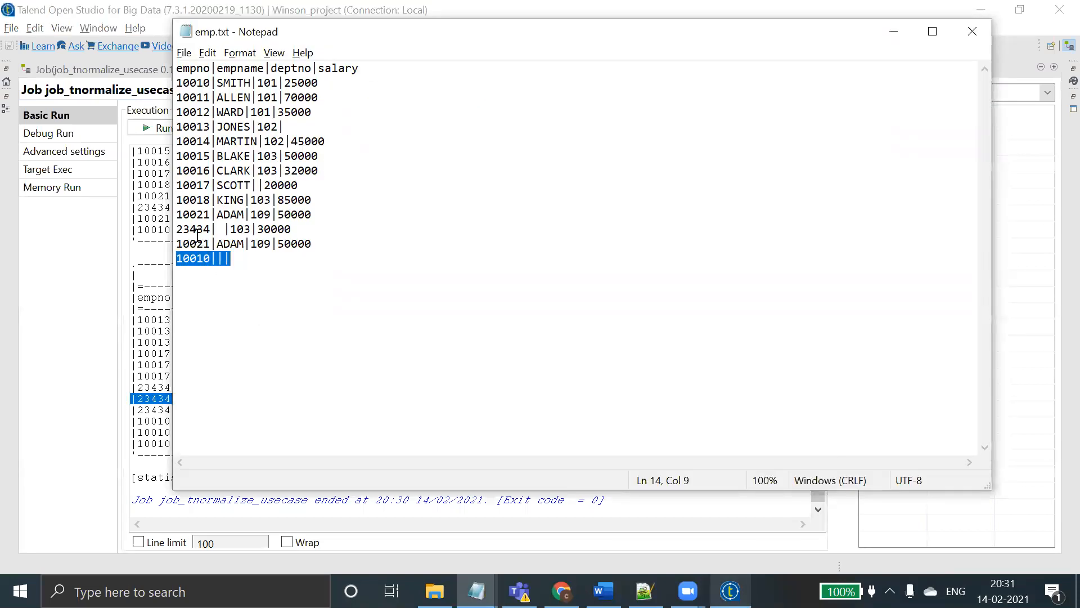
key("alt+Tab")
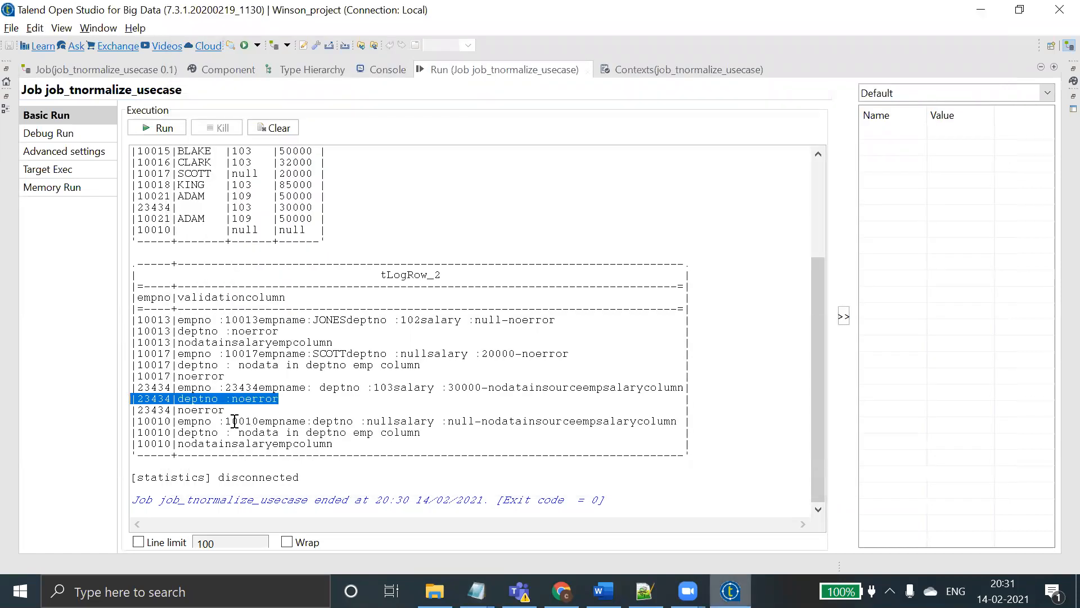
left_click(203, 382)
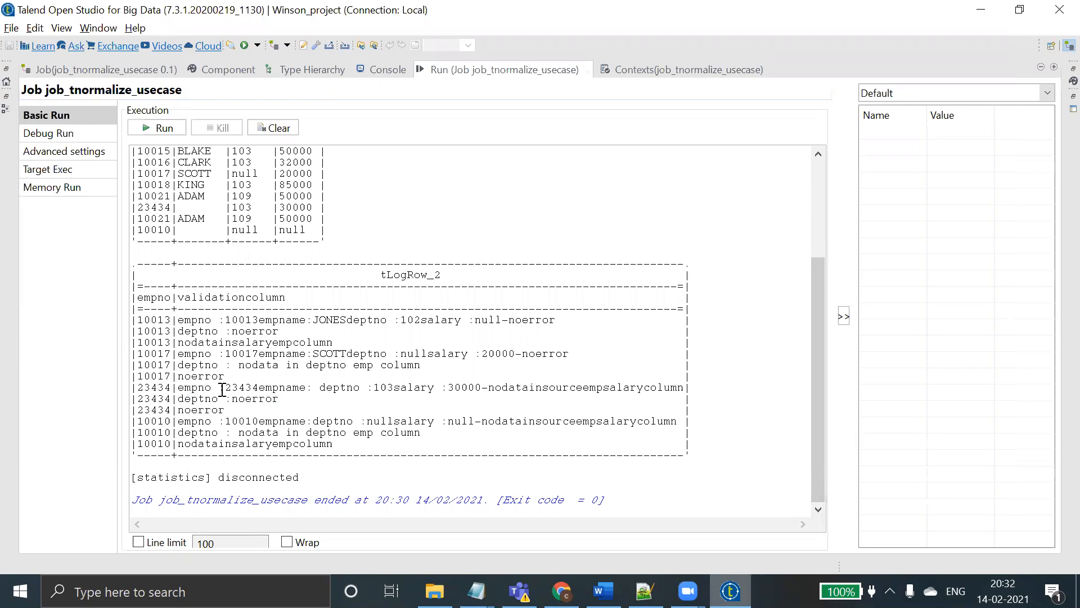
- Restore the job design layout and add a second tMap component to the right of tLogRow_2
double_click(525, 68)
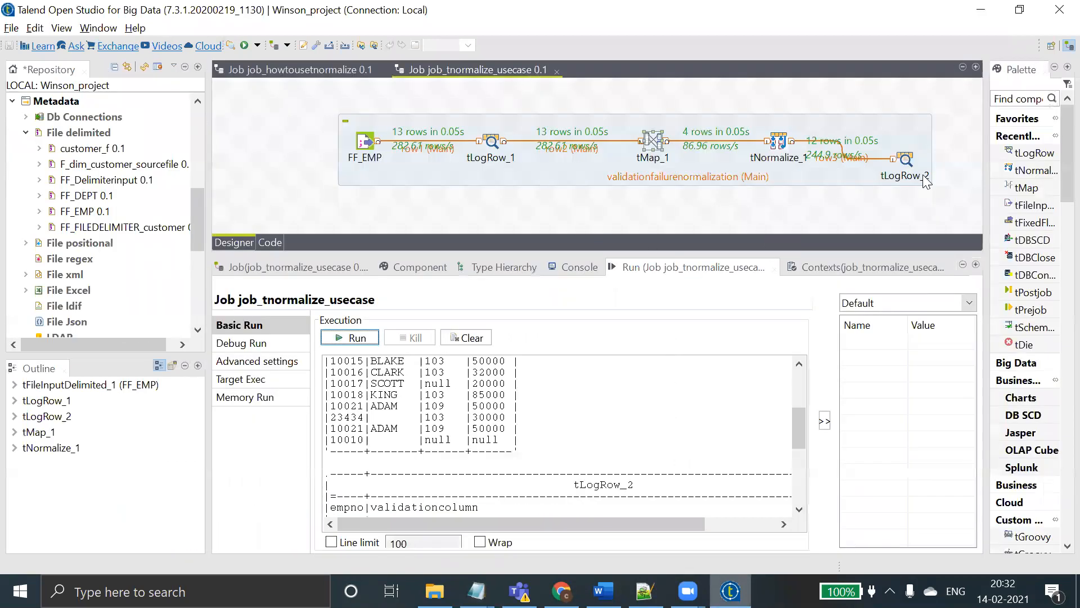
left_click_drag(907, 164, 871, 165)
type("t")
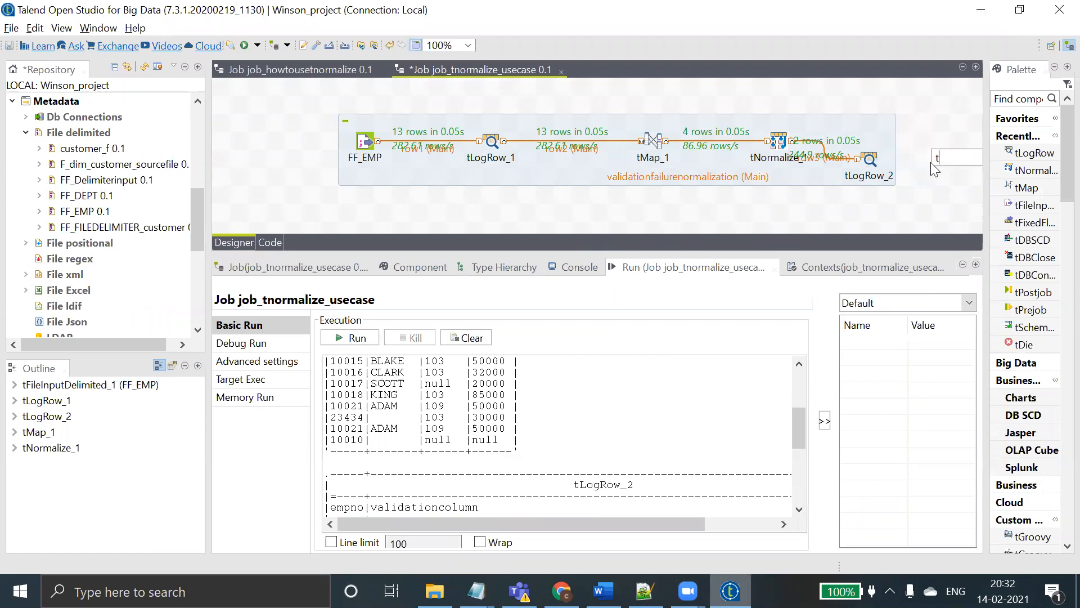
type("map")
key("Return")
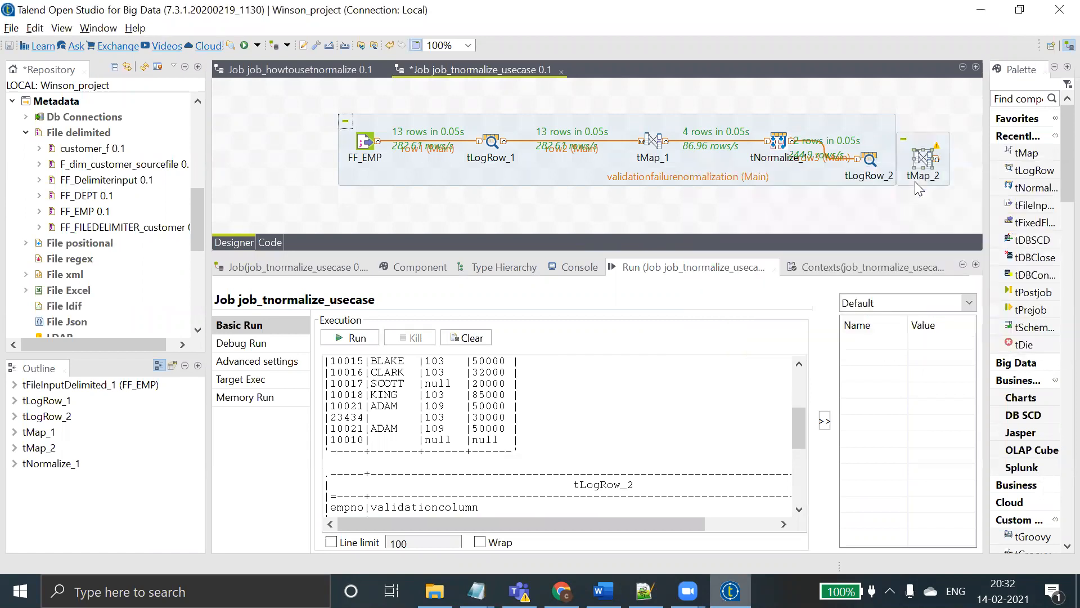
- Move tNormalize_1 below tMap_1, shift tLogRow_2 away from tMap_2, and link tLogRow_2 to tMap_2 with a Main row
left_click_drag(780, 146, 656, 203)
left_click_drag(869, 163, 781, 164)
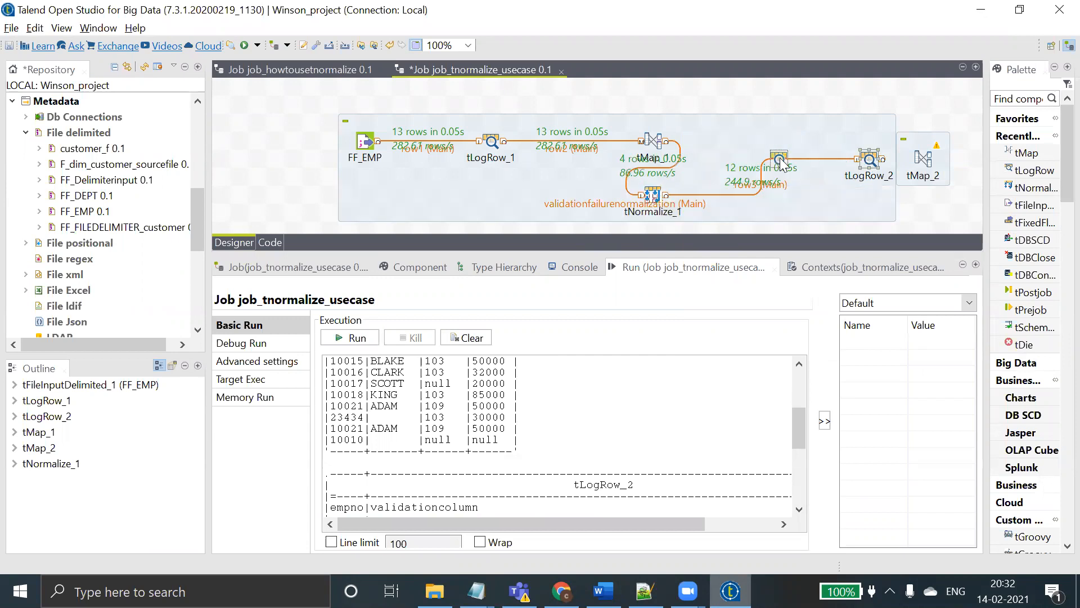
right_click(781, 163)
mouse_move(834, 170)
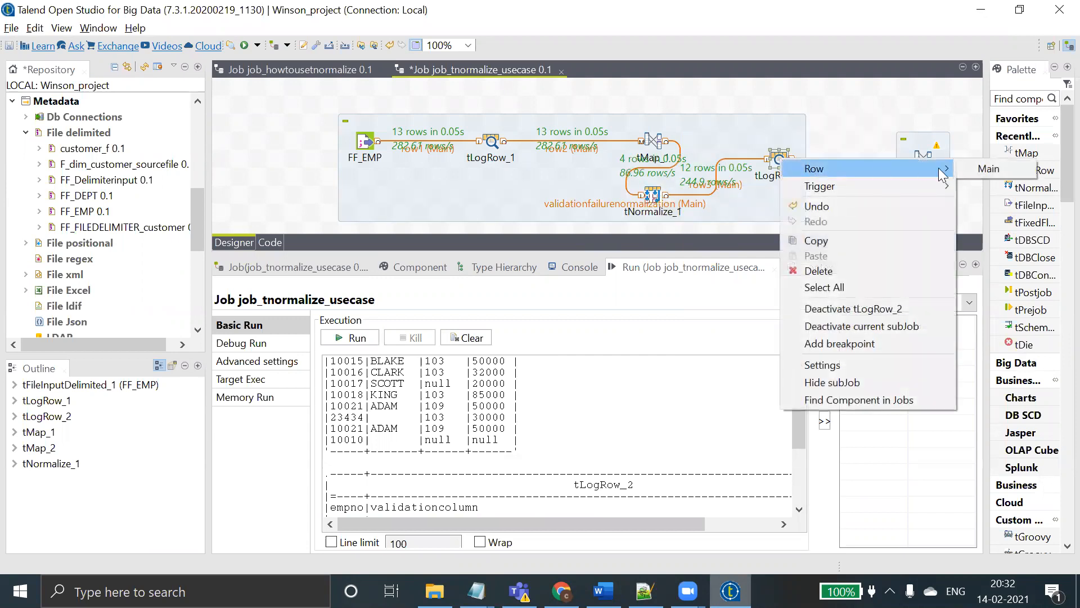
left_click(988, 169)
left_click(922, 155)
- In tMap_2's mapping editor, add the String variable var1 with row4.validationcolumn as its expression
double_click(922, 155)
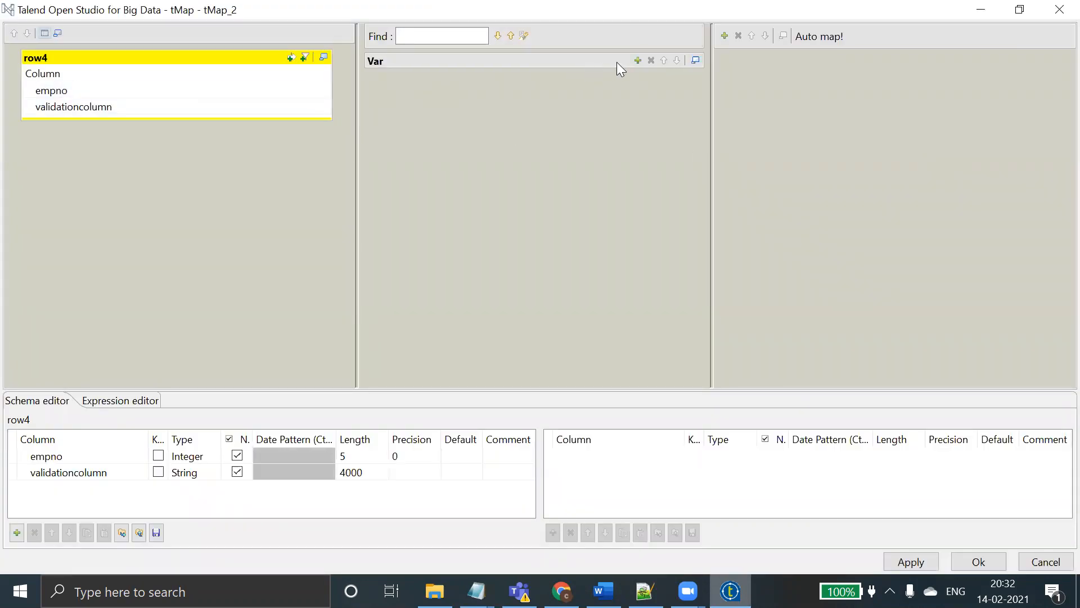
left_click(637, 59)
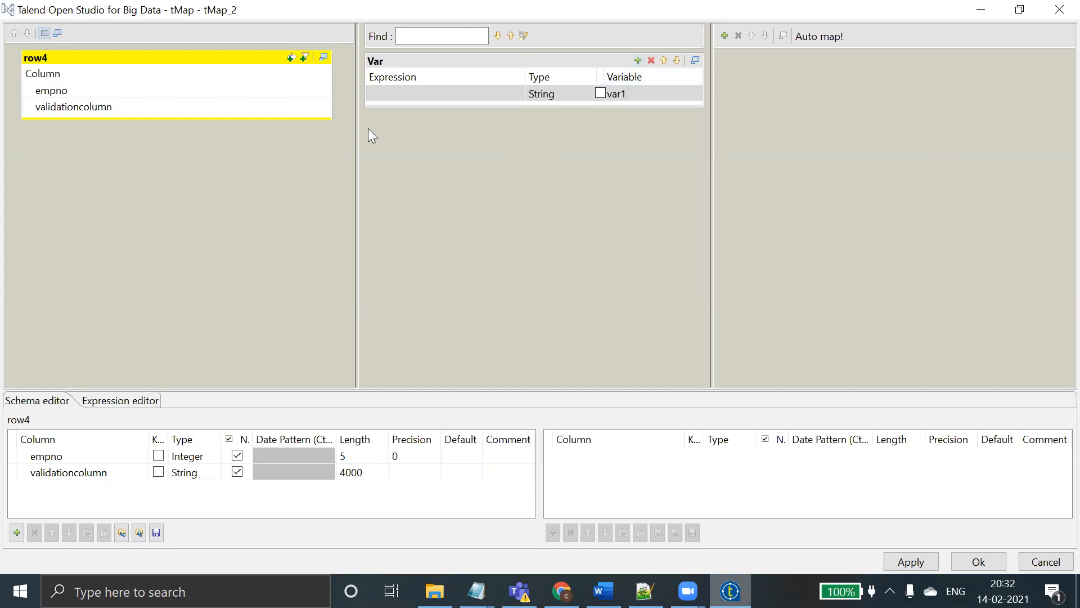
left_click_drag(273, 108, 448, 93)
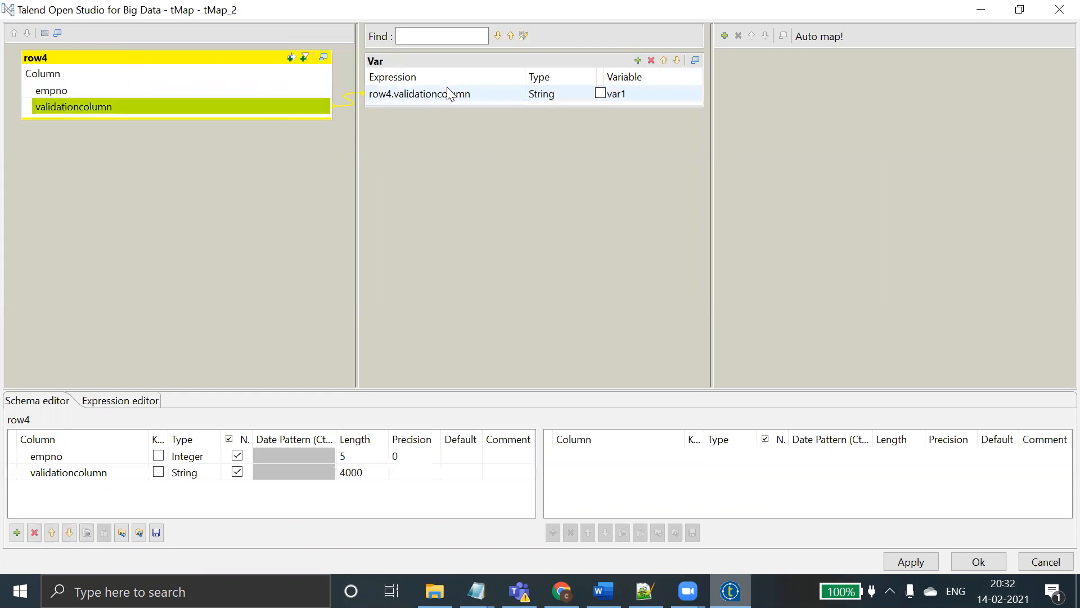
- Extend var1's expression to row4.validationcolumn.contains() with an empty argument and accept the tMap_2 mapping
left_click(512, 94)
left_click(515, 93)
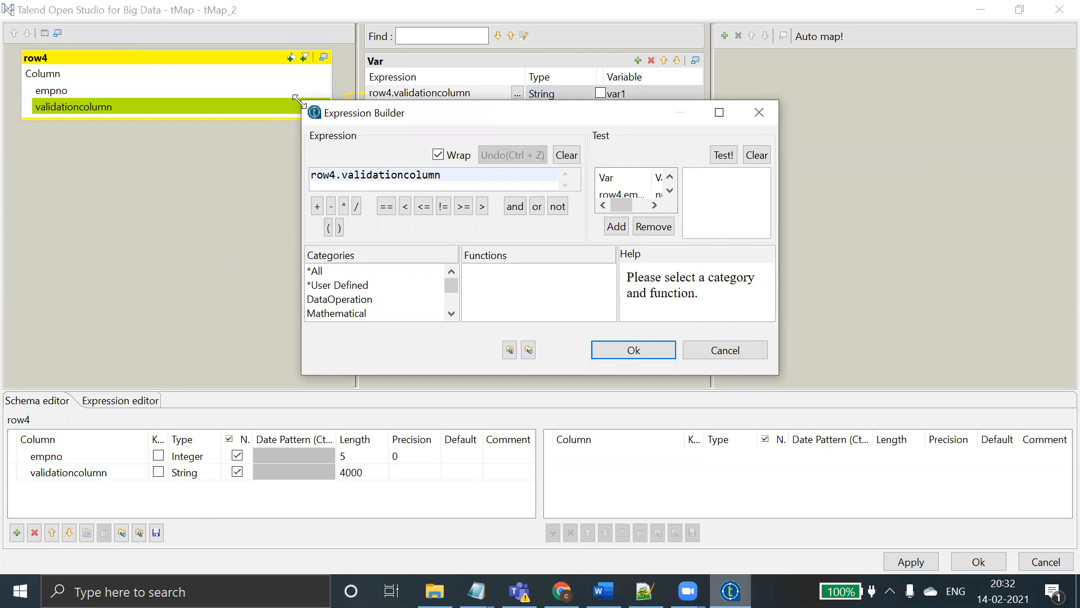
left_click_drag(299, 102, 128, 42)
left_click(286, 121)
key("BackSpace")
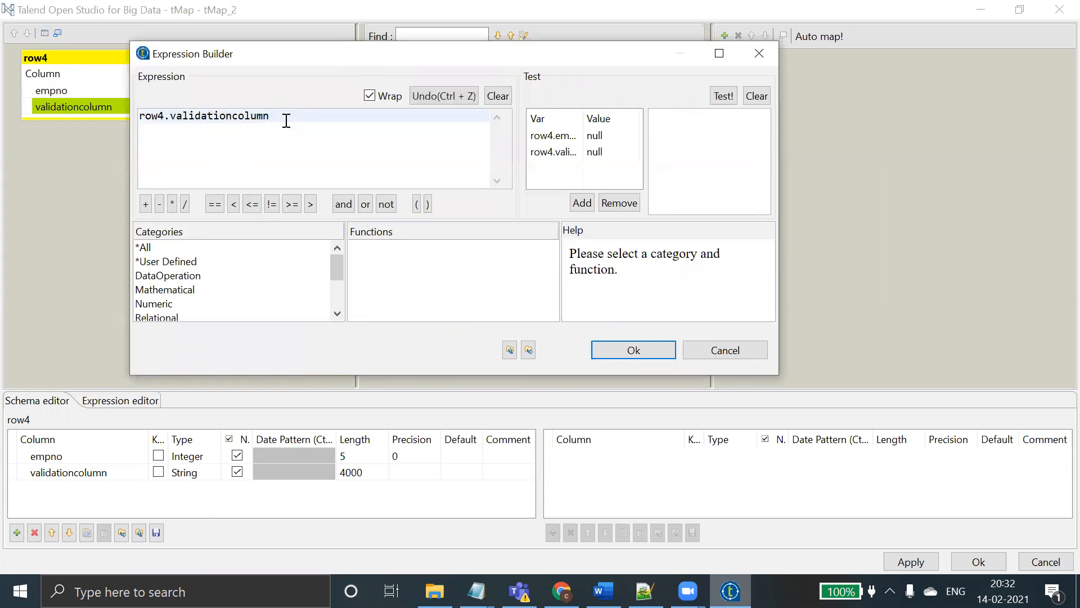
type("contains")
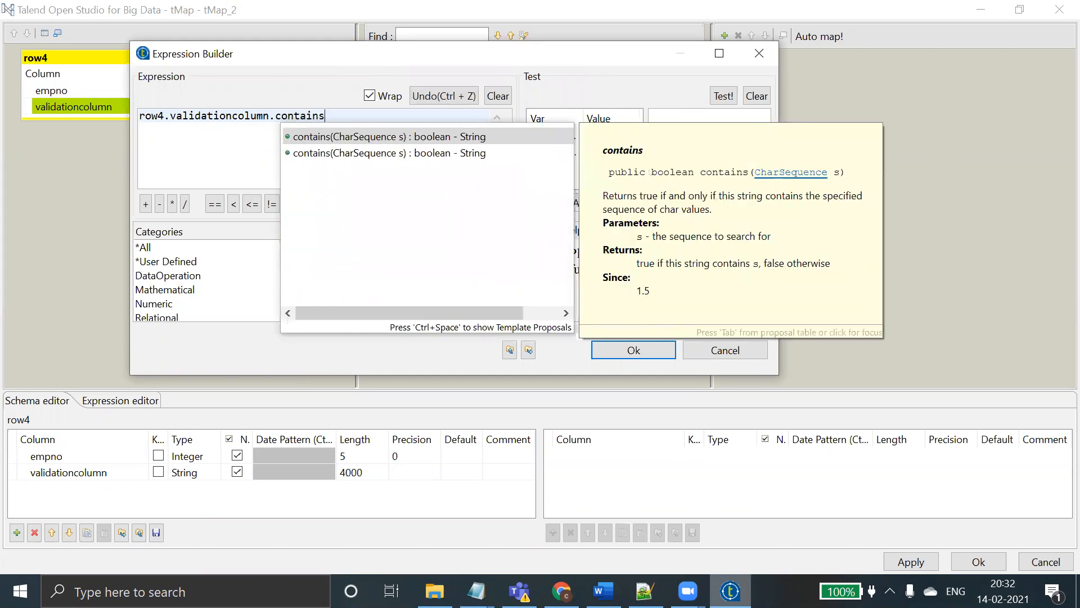
key("Return")
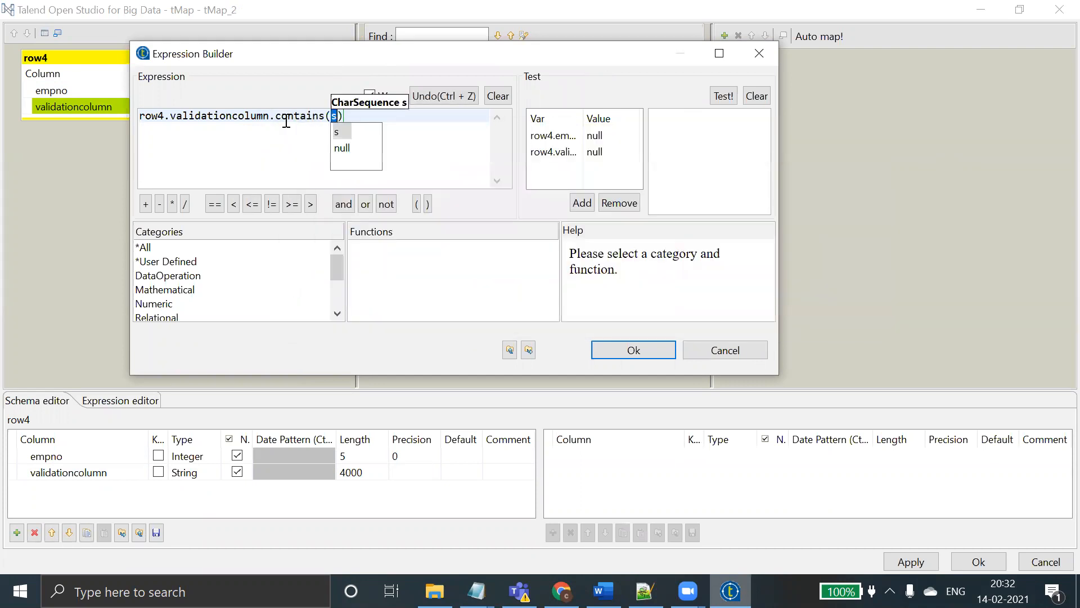
key("BackSpace")
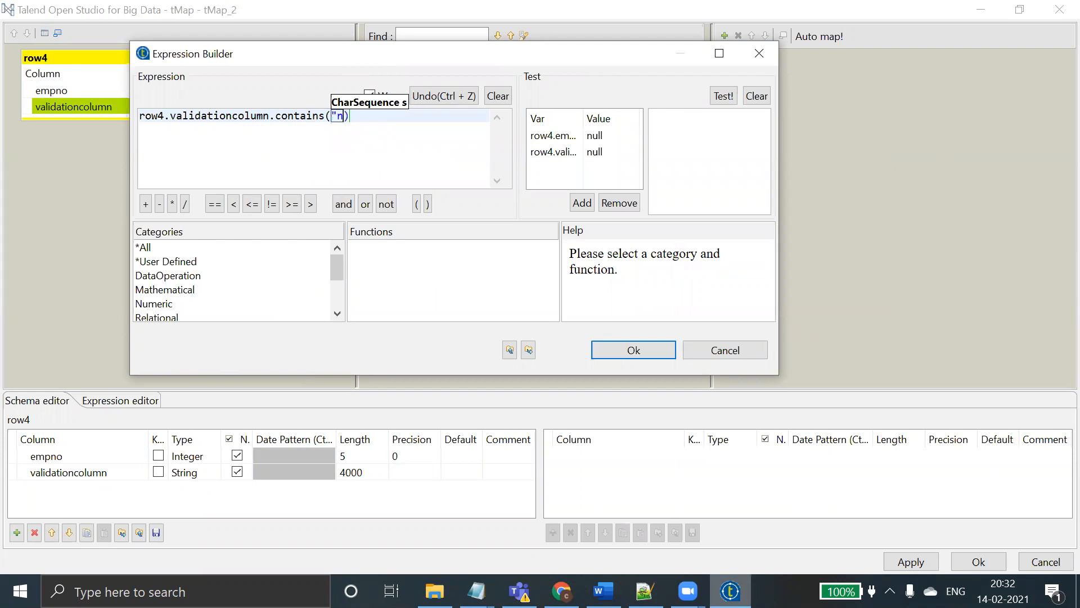
left_click(640, 353)
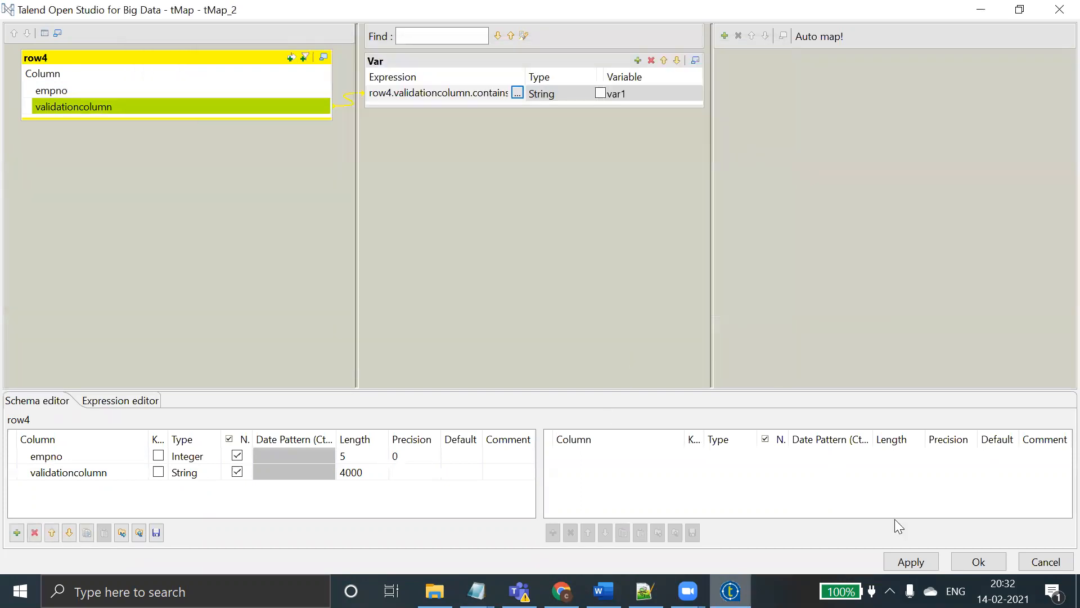
left_click(960, 561)
- Locate the validationcolumn output in the job's run log and select the text noerror
left_click_drag(794, 436, 796, 376)
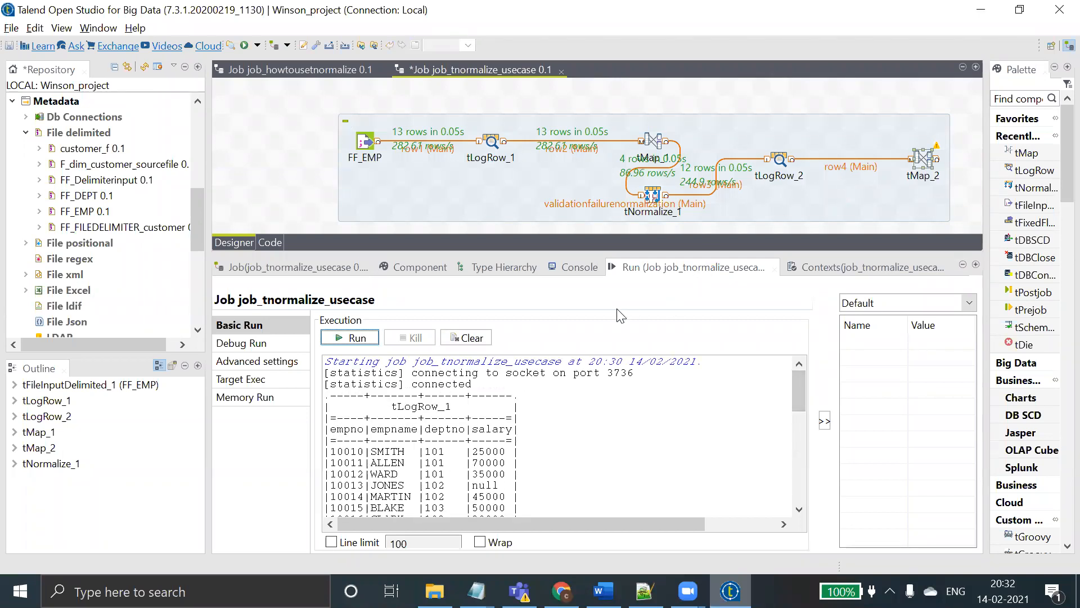
left_click_drag(799, 397, 799, 470)
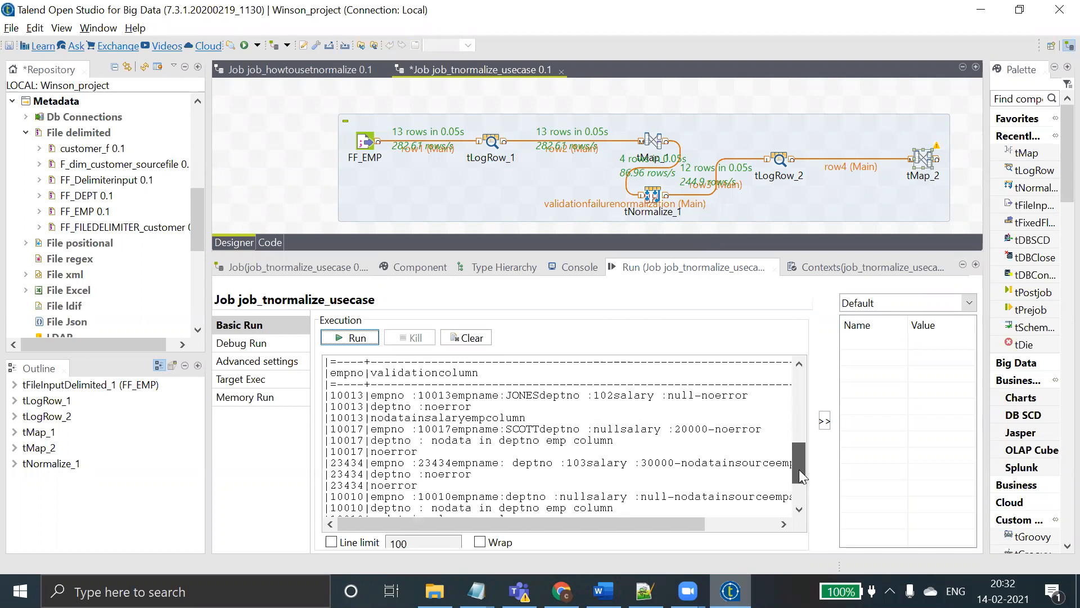
left_click_drag(417, 443, 372, 446)
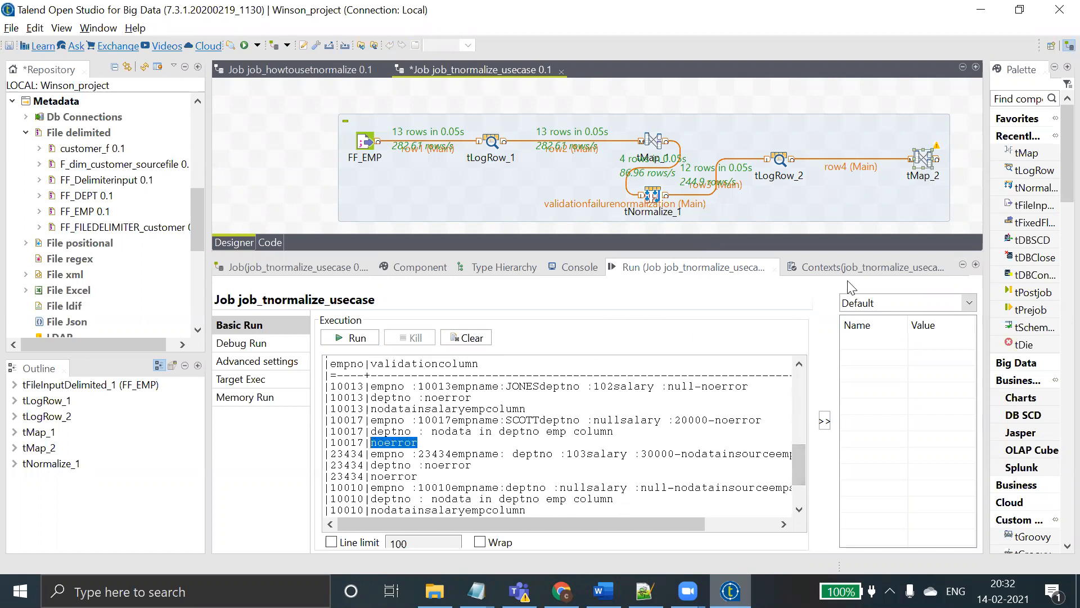
- Reopen tMap_2 and complete var1's expression as row4.validationcolumn.contains("noerror") ?"N":"Y"
double_click(927, 159)
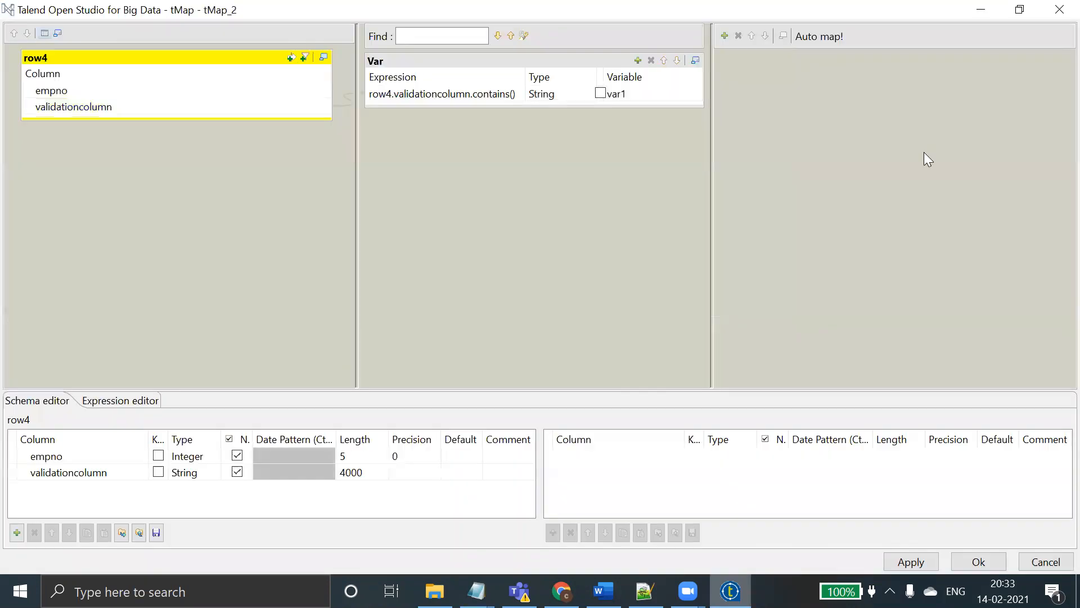
left_click(488, 94)
left_click(513, 97)
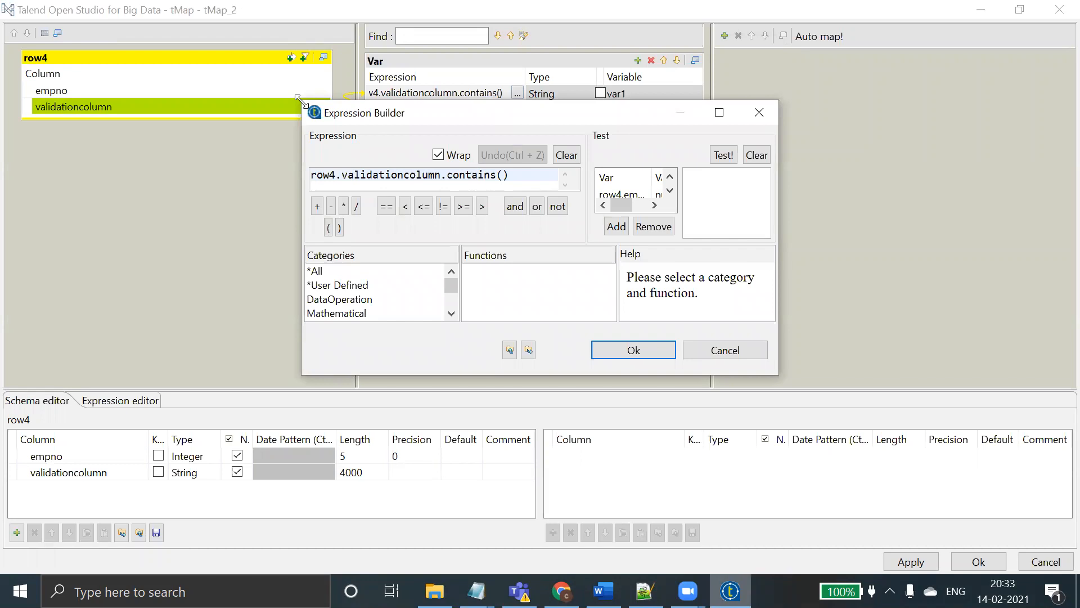
left_click_drag(299, 99, 1, 62)
left_click(201, 138)
type("\"noerror")
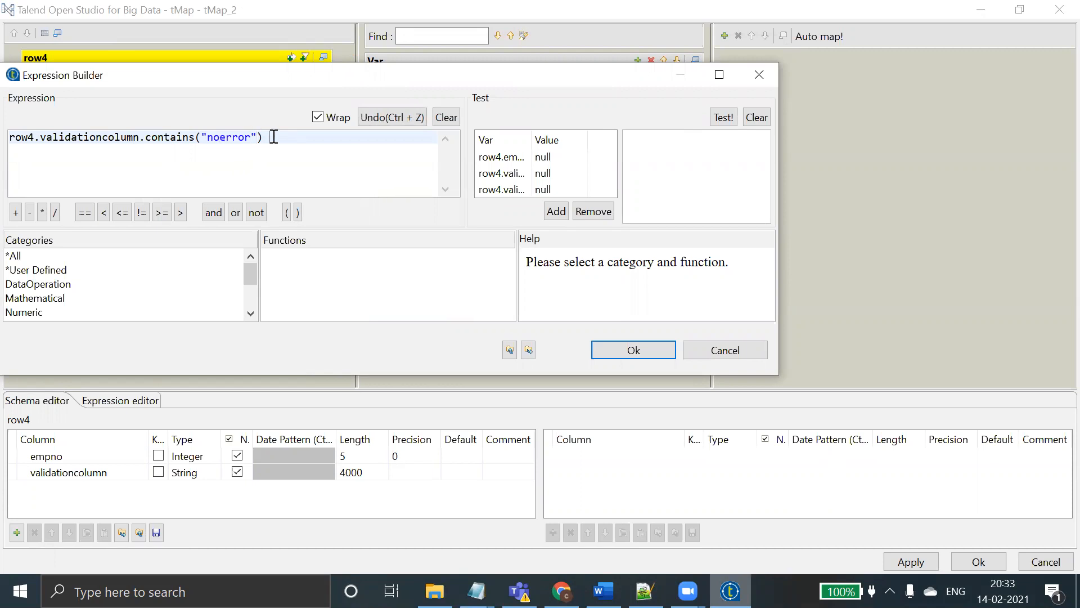
type("?")
key("Caps_Lock")
type("\"N\":\"Y")
left_click(620, 349)
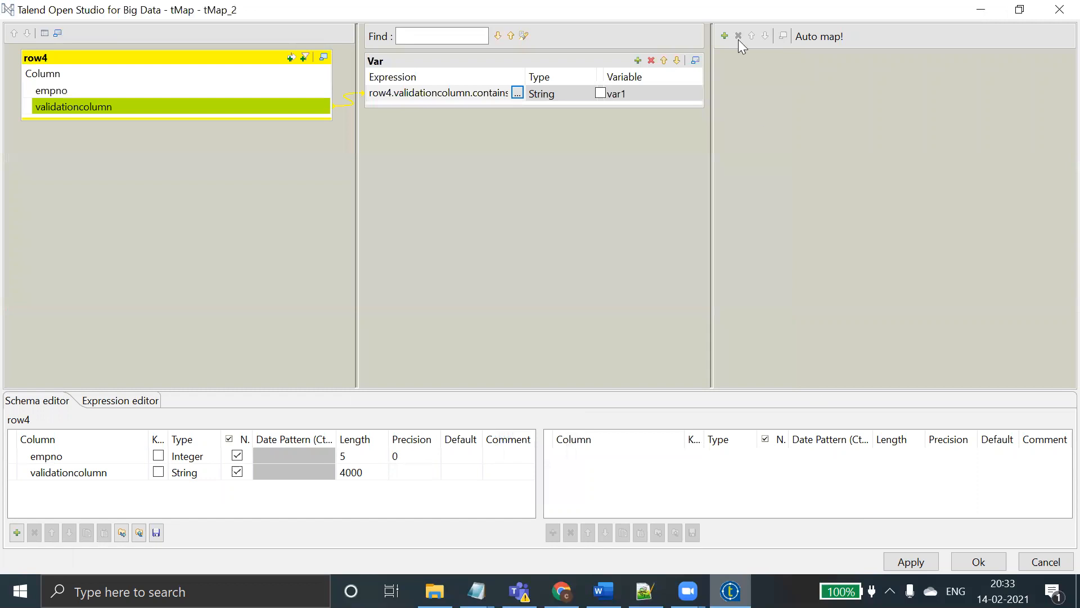
- Add the output table out1 to the mapper and show its properties and column name filter
left_click(724, 36)
left_click(527, 298)
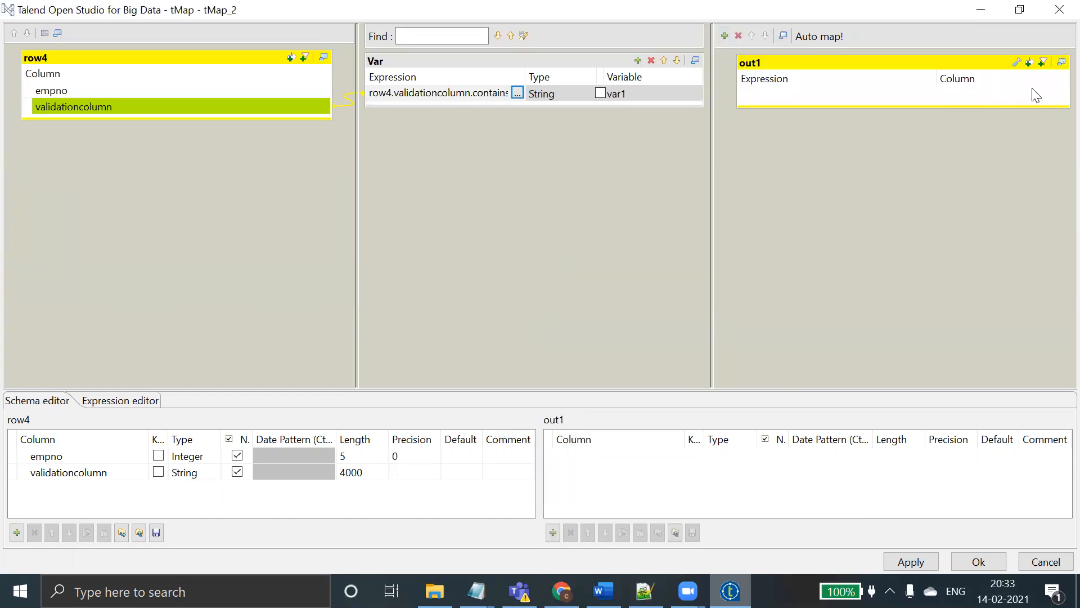
left_click(1017, 61)
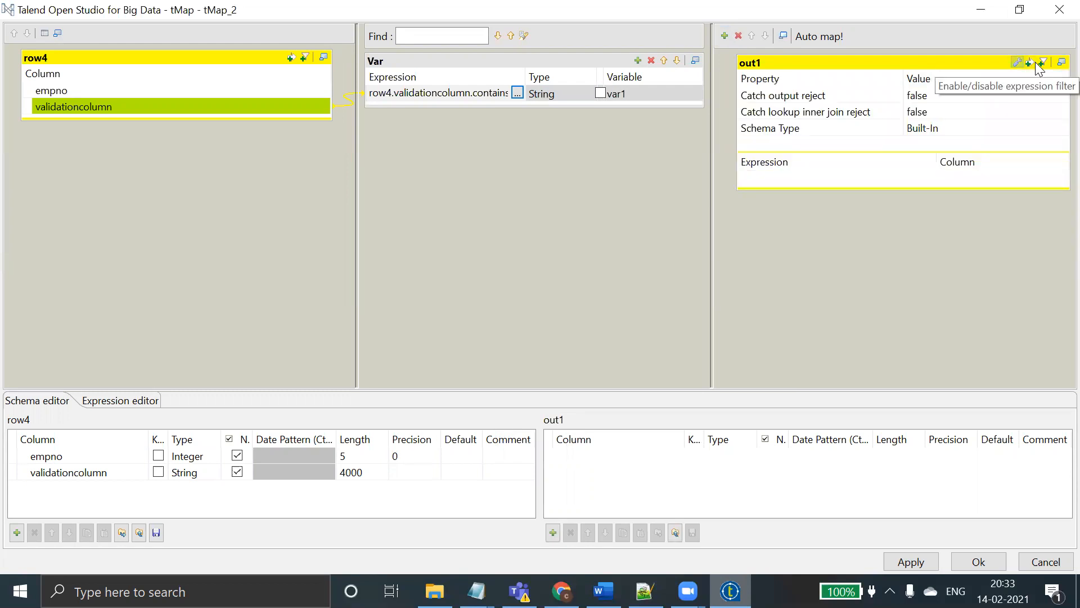
left_click(1040, 64)
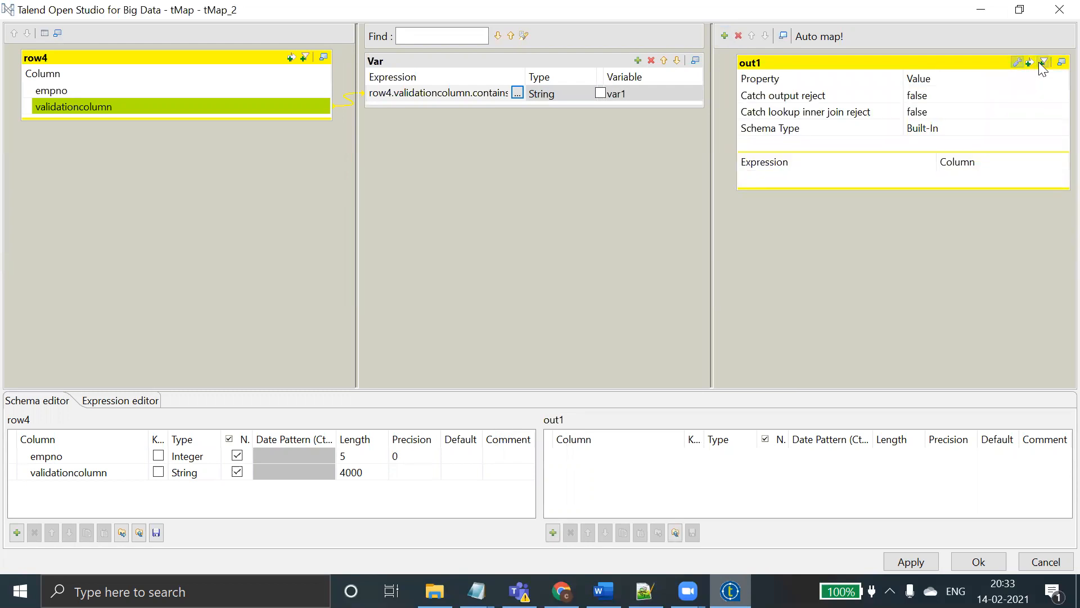
left_click_drag(612, 93, 818, 170)
left_click(782, 189)
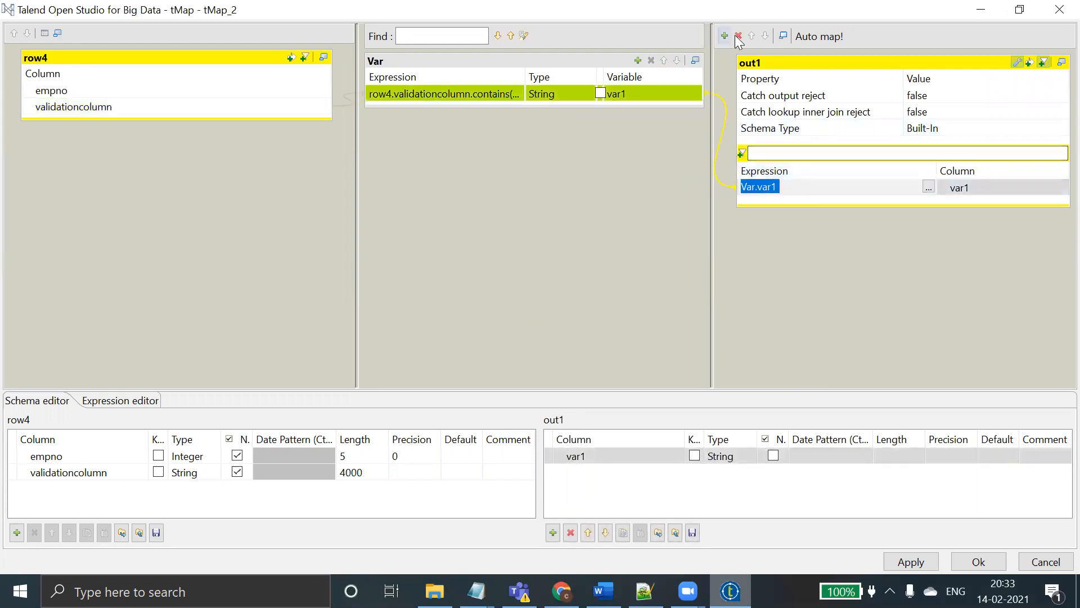
left_click(571, 532)
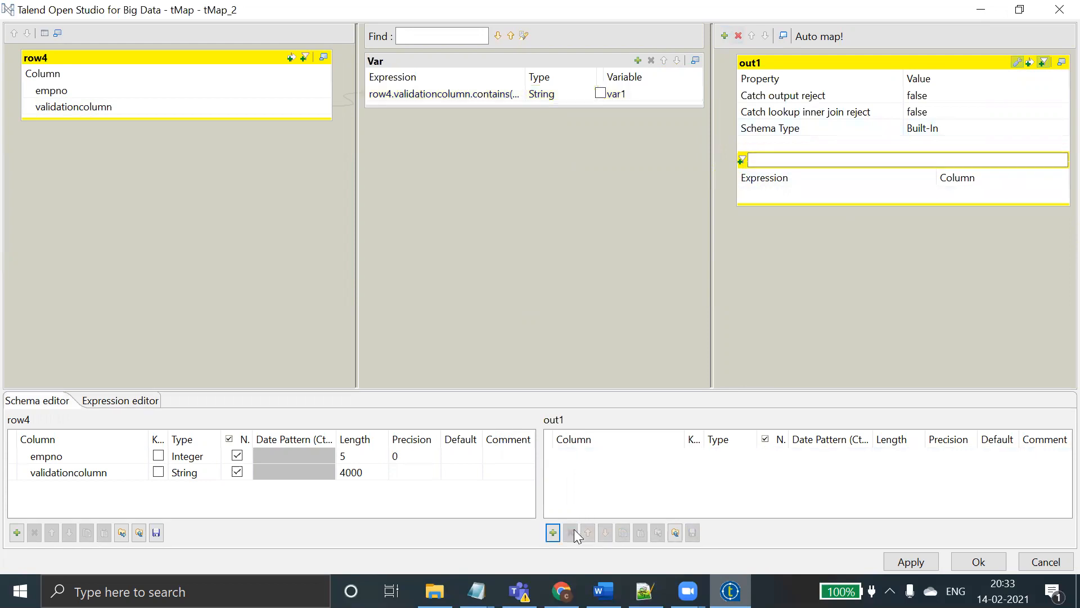
left_click_drag(623, 95, 795, 169)
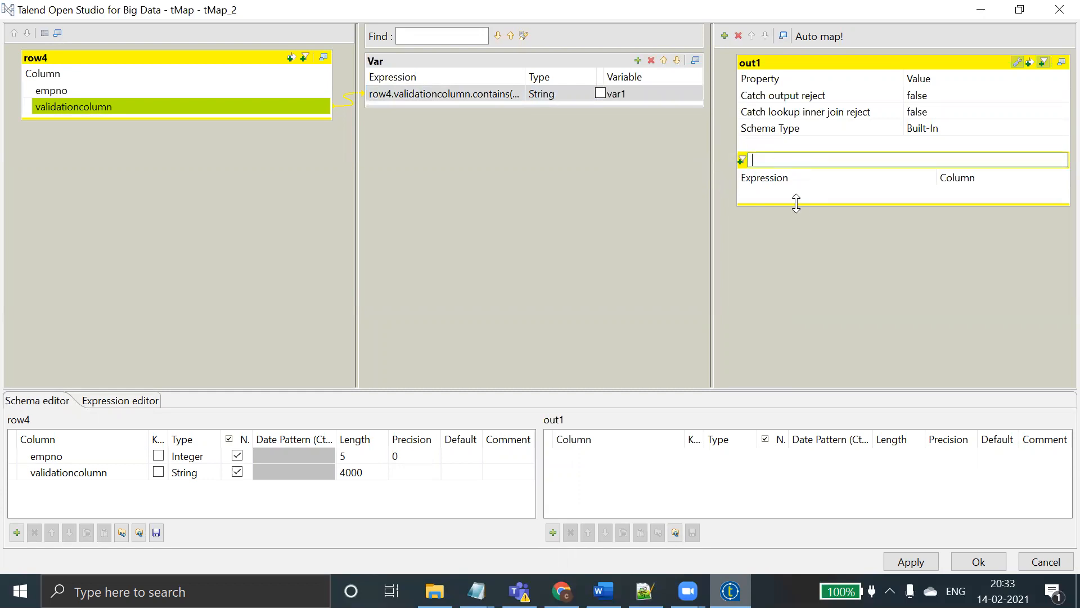
- Map both row4 columns, empno and validationcolumn, into the out1 output table
left_click_drag(808, 203, 826, 323)
left_click(253, 94)
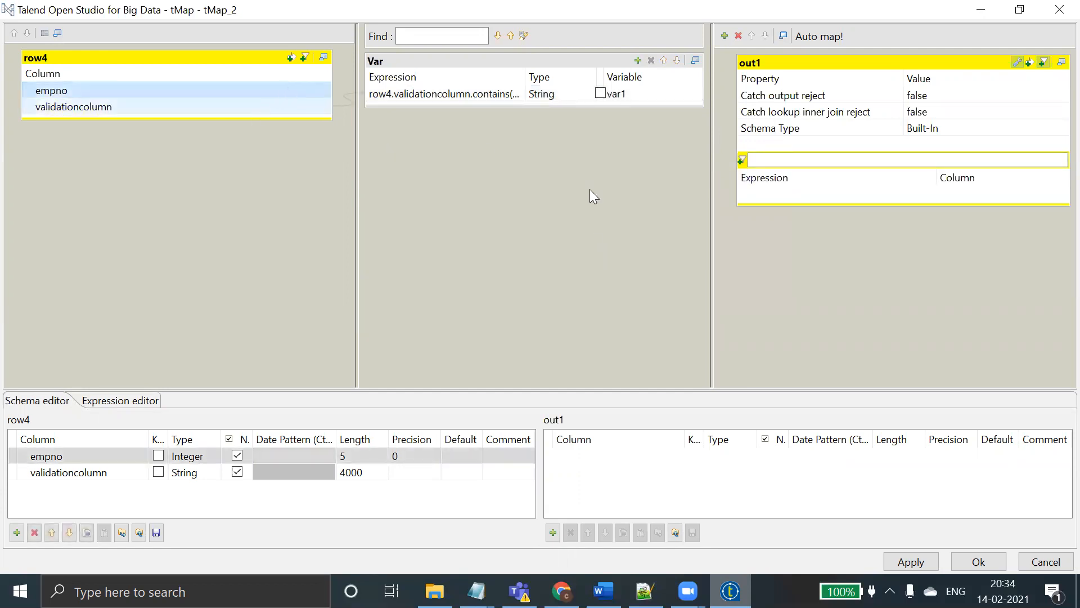
left_click(273, 88)
left_click(251, 103, "shift")
left_click_drag(251, 103, 896, 197)
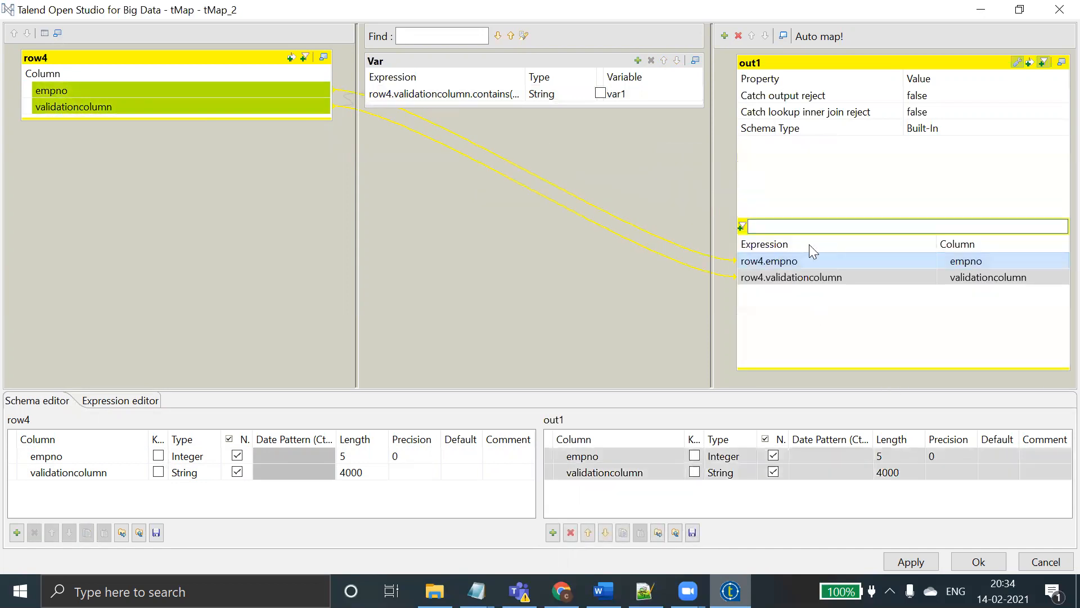
- Try to assign the var1 variable to the filter field of out1
left_click_drag(625, 95, 808, 164)
left_click_drag(519, 98, 856, 160)
left_click_drag(864, 158, 837, 205)
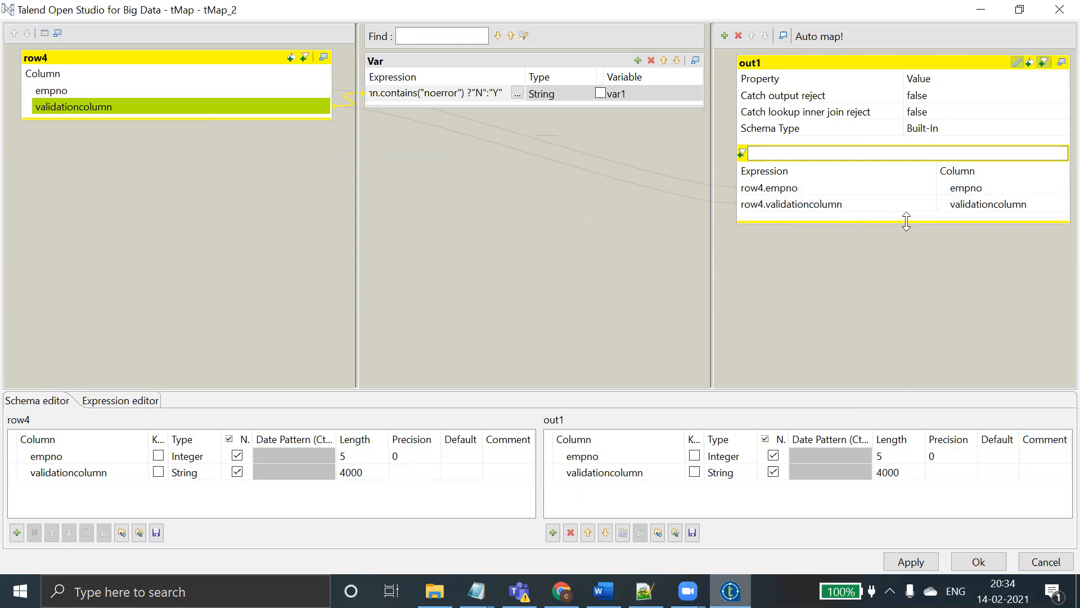
left_click_drag(906, 223, 943, 412)
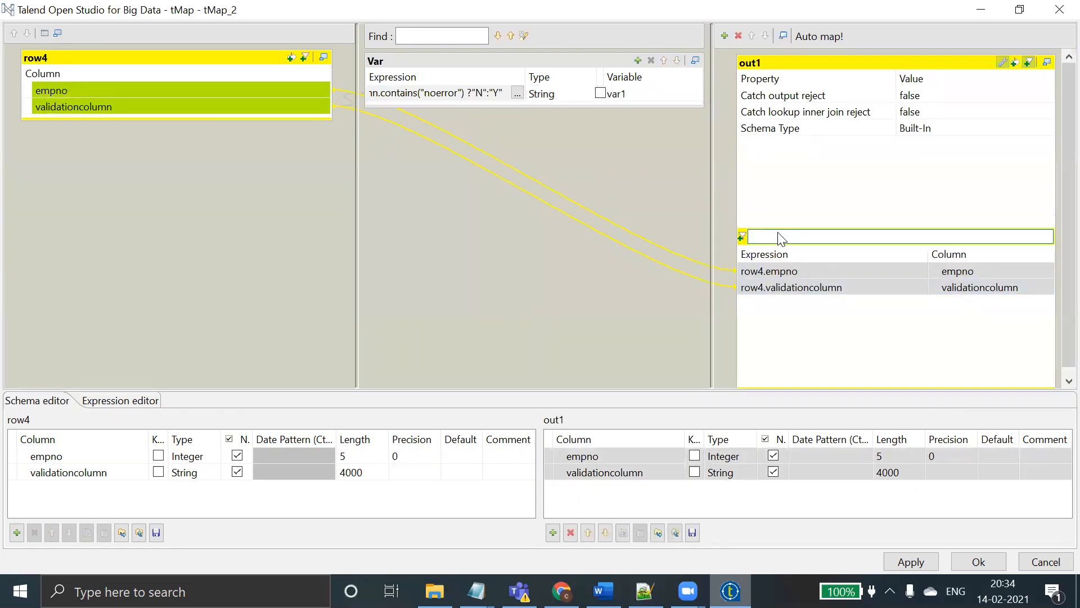
type("vAR")
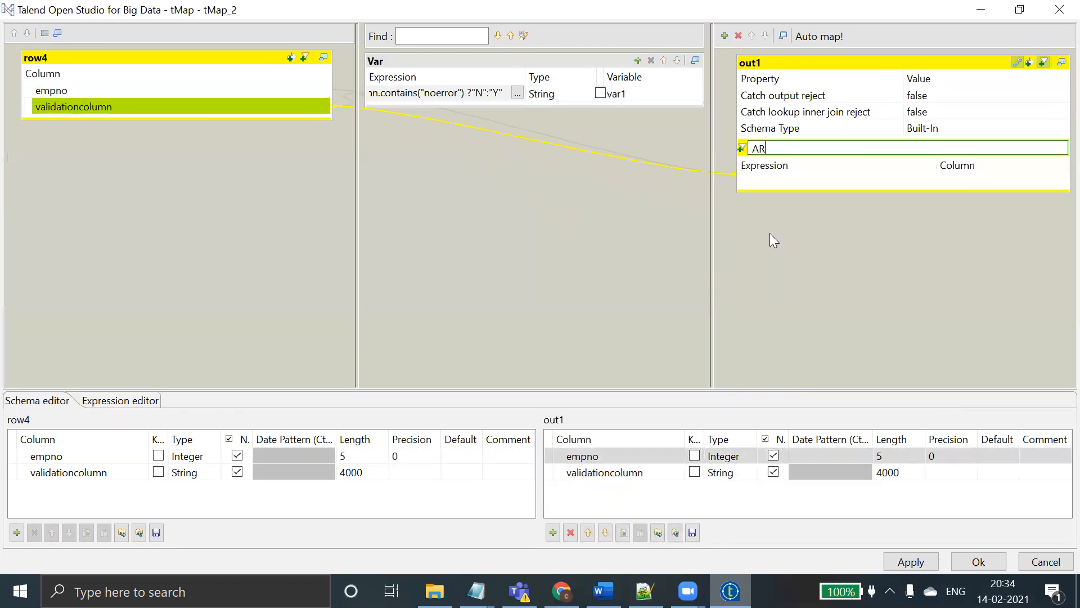
key("BackSpace")
key("BackSpace")
key("BackSpace")
key("Caps_Lock")
type("var1")
type("==")
key("BackSpace")
key("BackSpace")
key("BackSpace")
key("BackSpace")
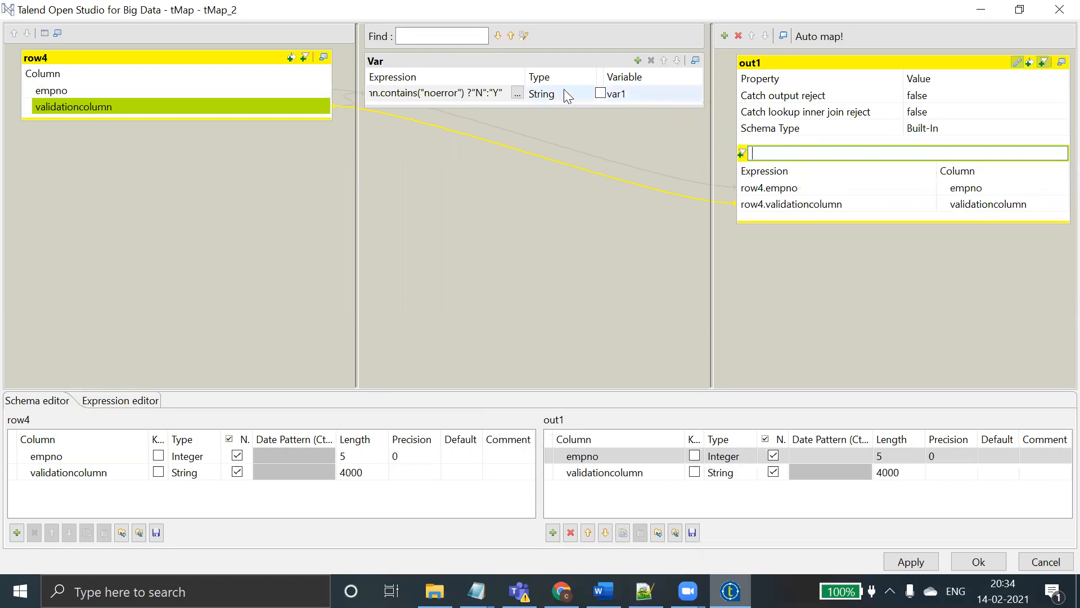
- Map the var1 variable into out1 as an additional column below validationcolumn
left_click(564, 88)
left_click_drag(634, 95, 880, 163)
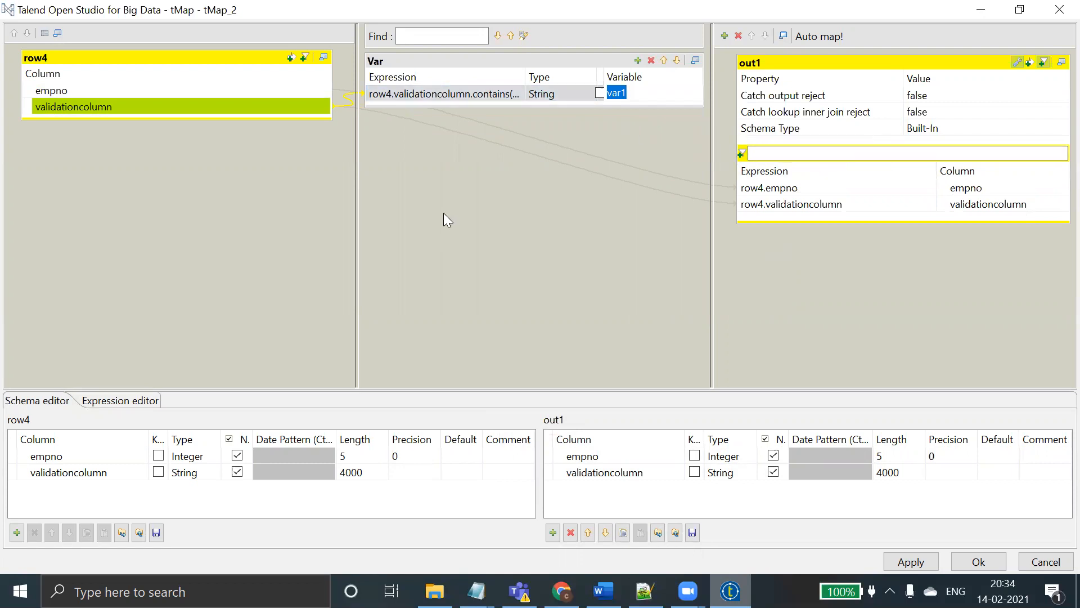
left_click_drag(483, 94, 829, 289)
left_click_drag(477, 91, 814, 313)
left_click_drag(627, 93, 821, 289)
left_click(776, 266)
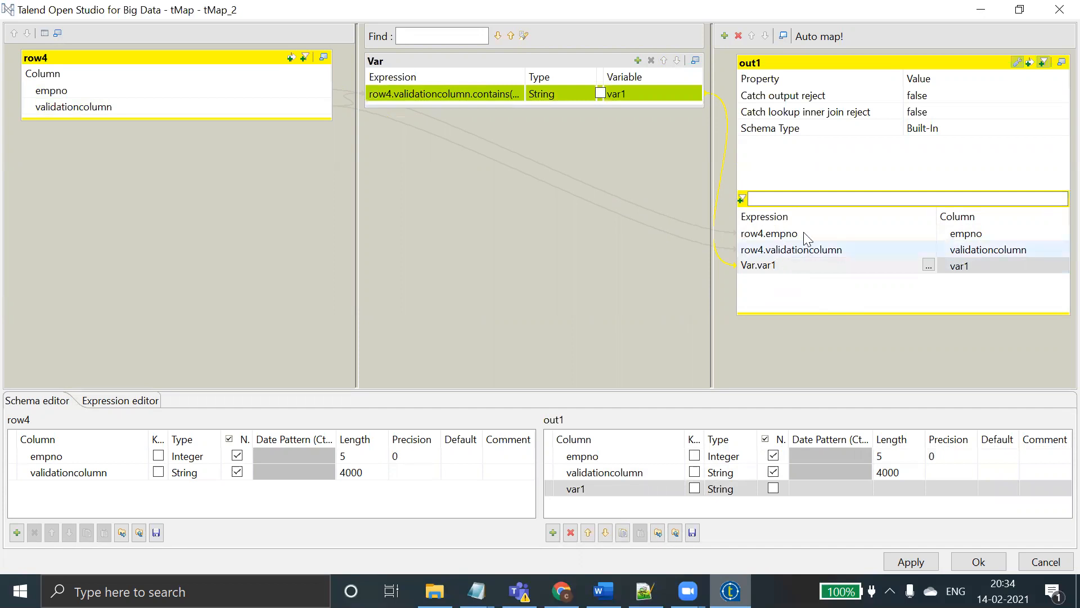
- Try filtering the out1 table with the text noerror in its column name filter
left_click(784, 201)
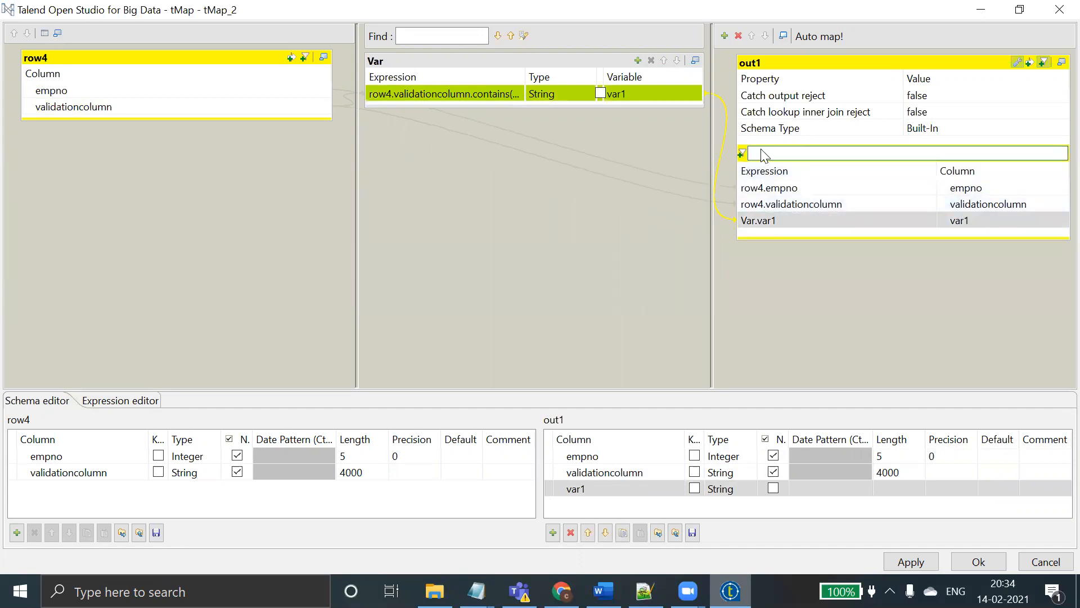
type("noerror")
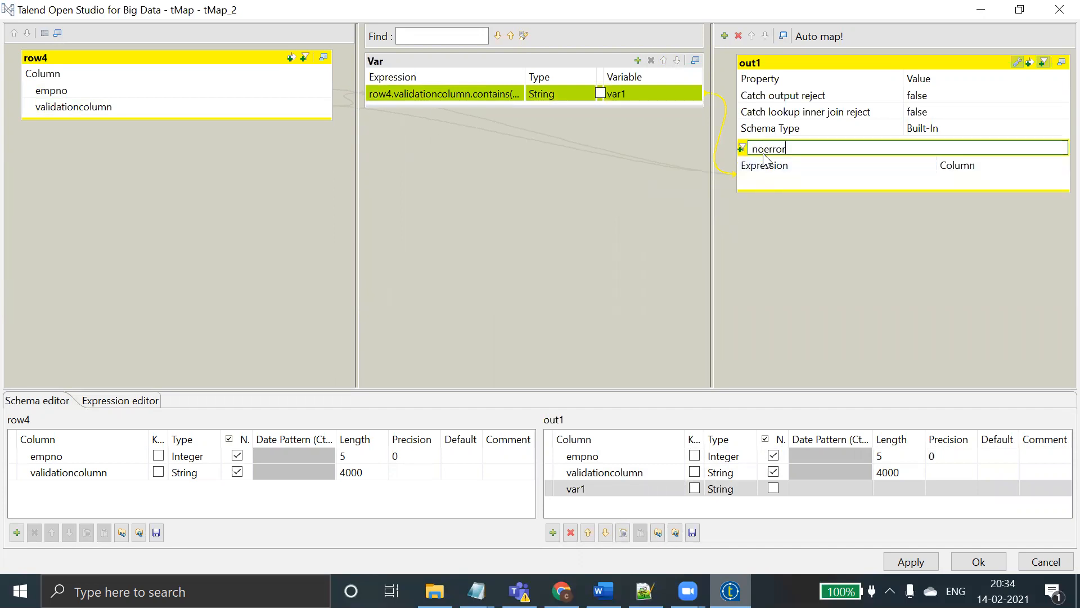
left_click_drag(916, 190, 969, 376)
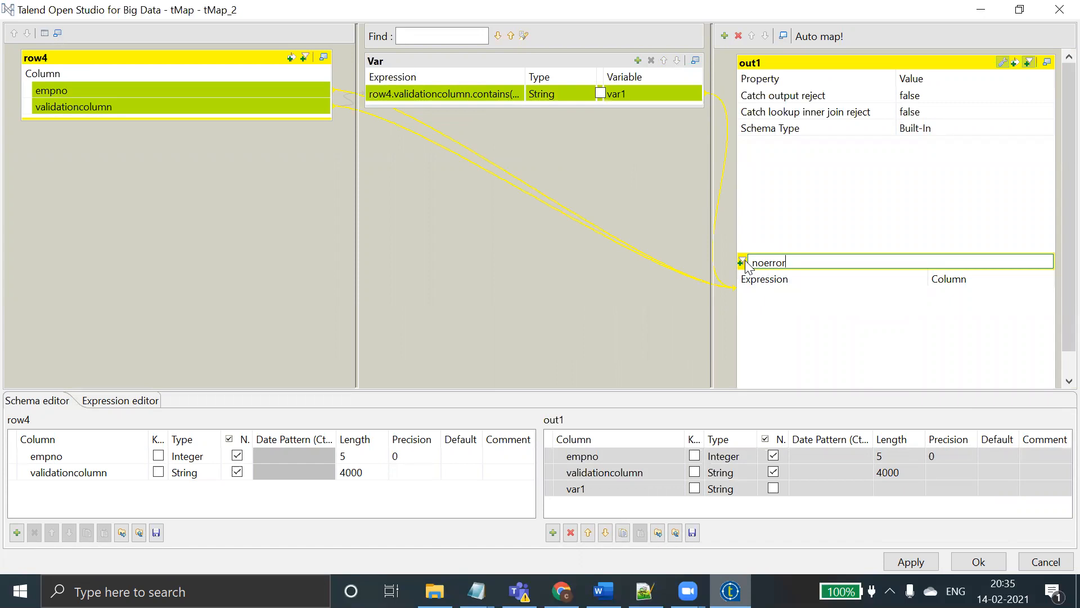
left_click_drag(753, 262, 774, 287)
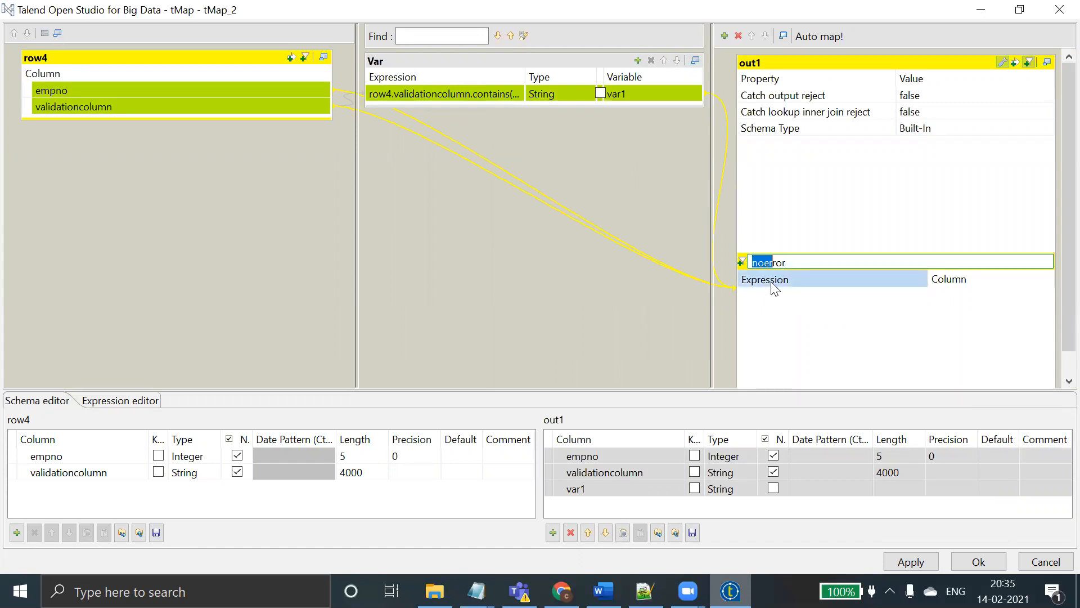
left_click(754, 260)
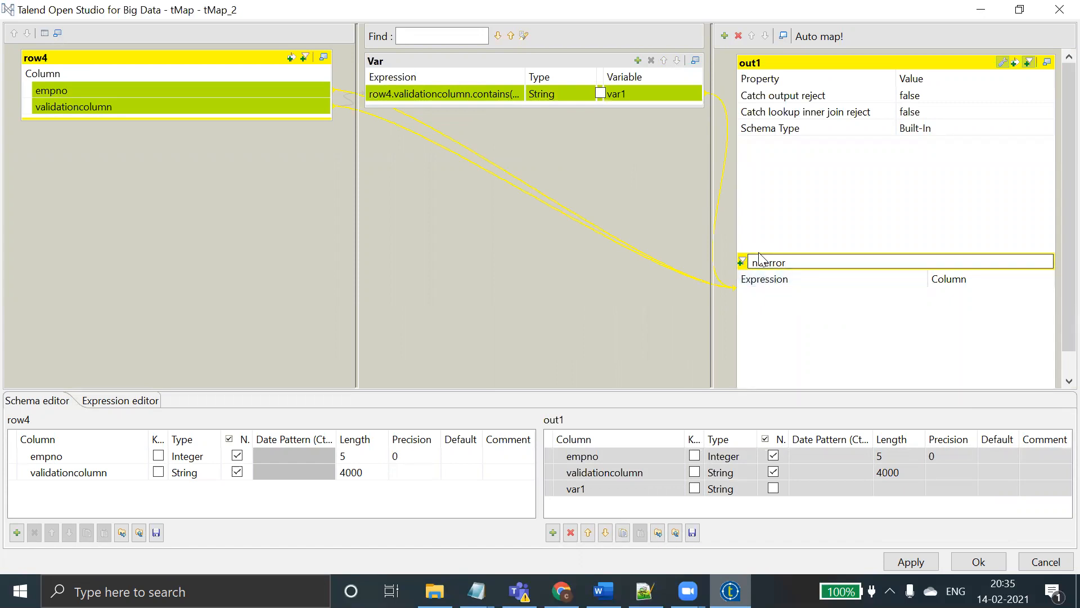
- Replace the column name filter on out1 with the expression filter Var.var1=="Y", and apply and accept the mapping
left_click(1029, 63)
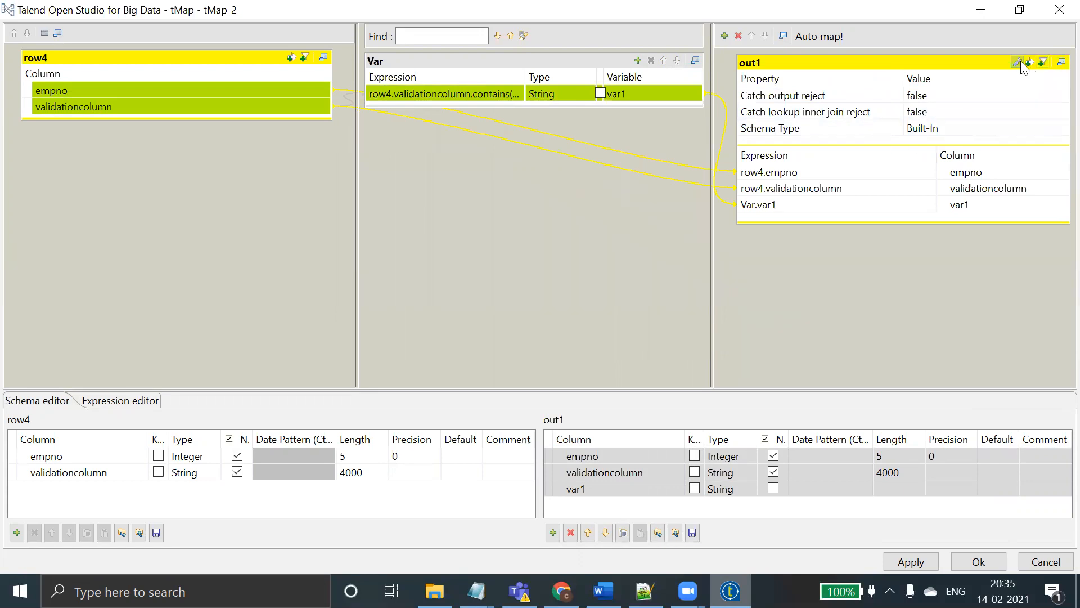
left_click(1029, 63)
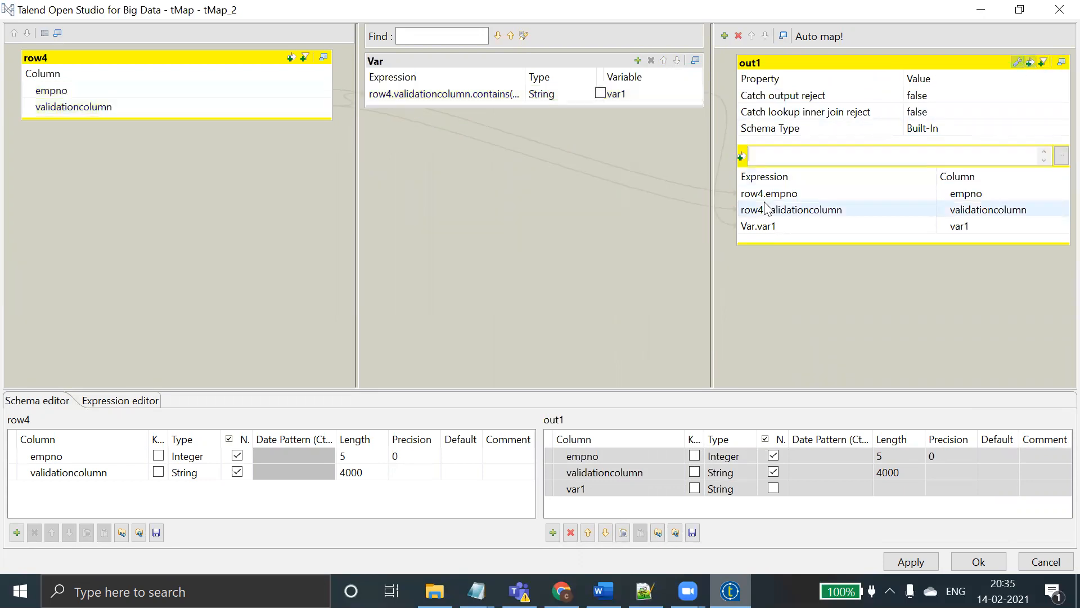
left_click(764, 225)
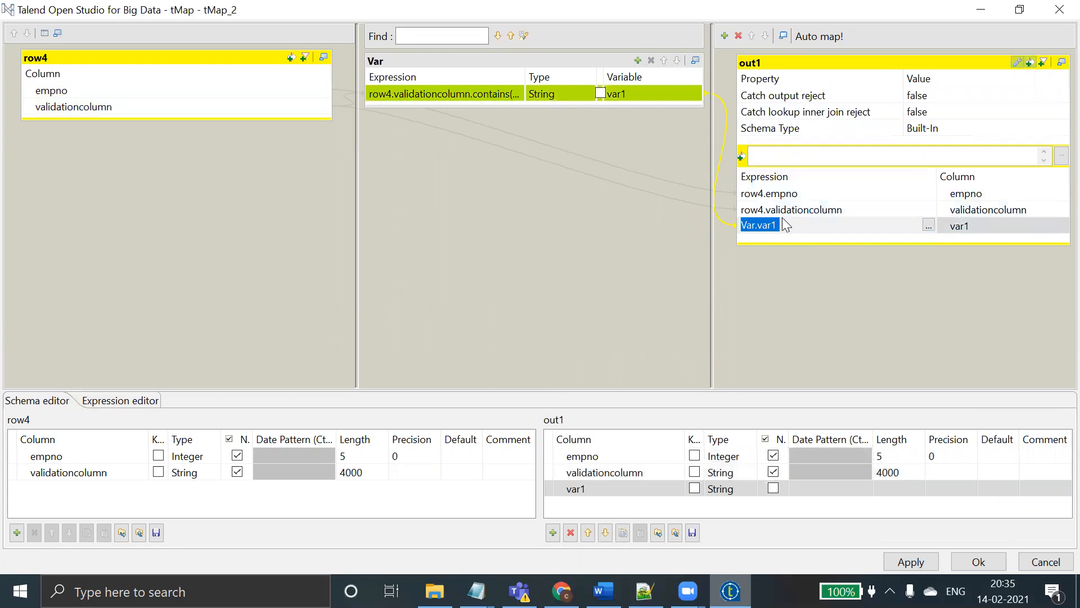
left_click(777, 153)
type("V")
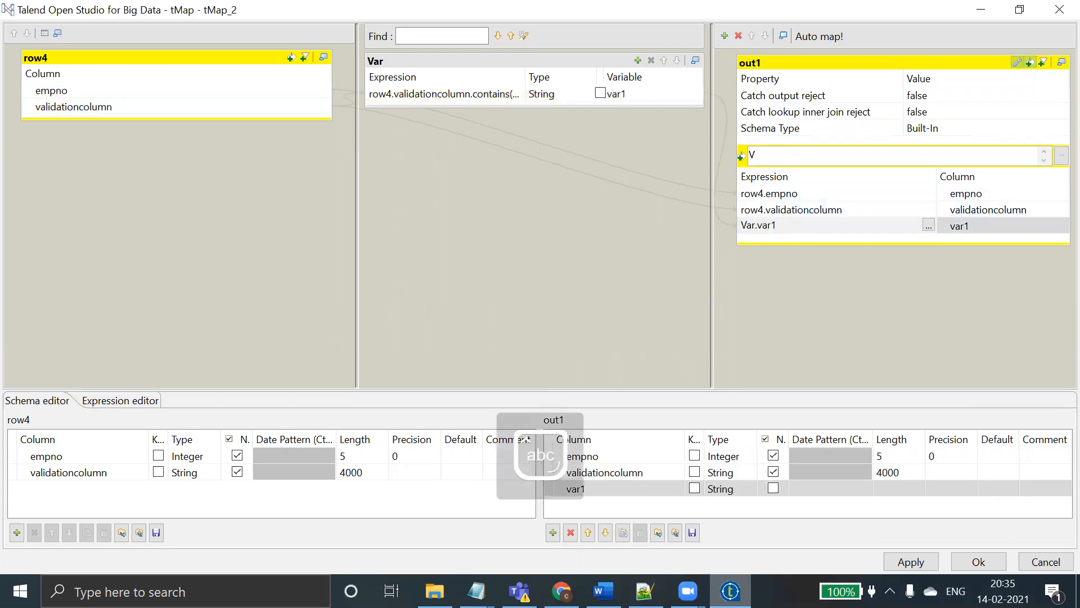
type("ar.var1==\"")
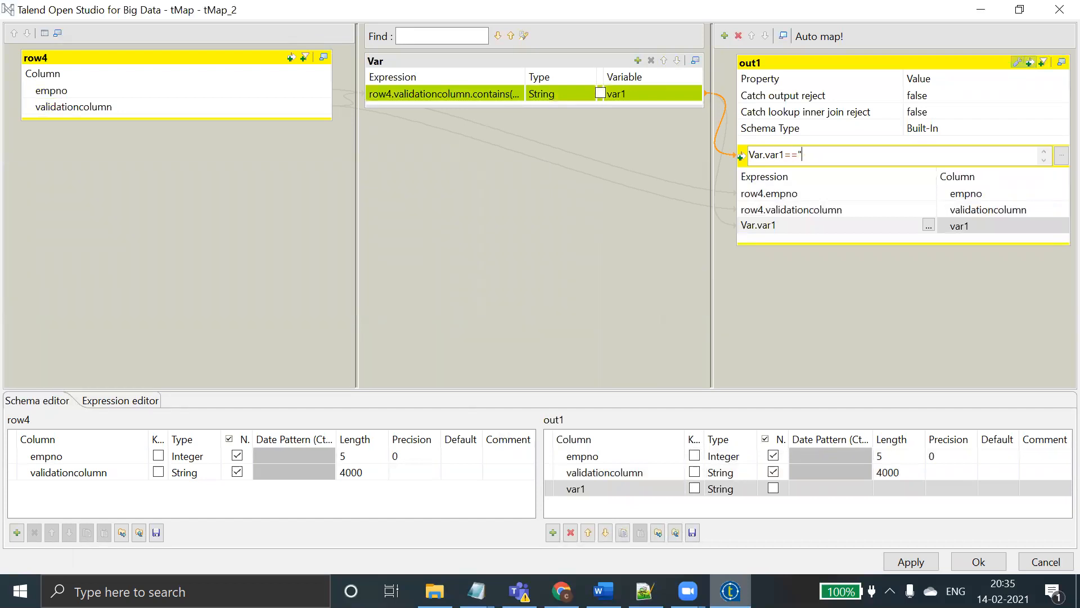
key("Caps_Lock")
type("==\"Y\"")
left_click(915, 561)
left_click(970, 565)
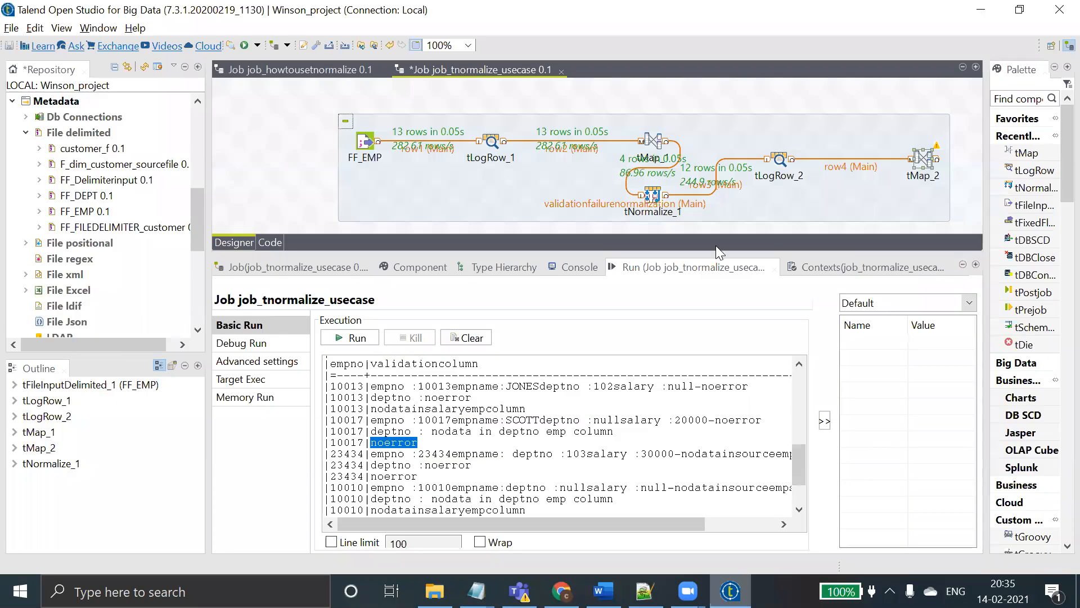
- Move tMap_1, tLogRow_2 and tMap_2 closer to the start of the job to free space after tMap_2
left_click_drag(657, 143, 548, 179)
left_click_drag(782, 162, 692, 161)
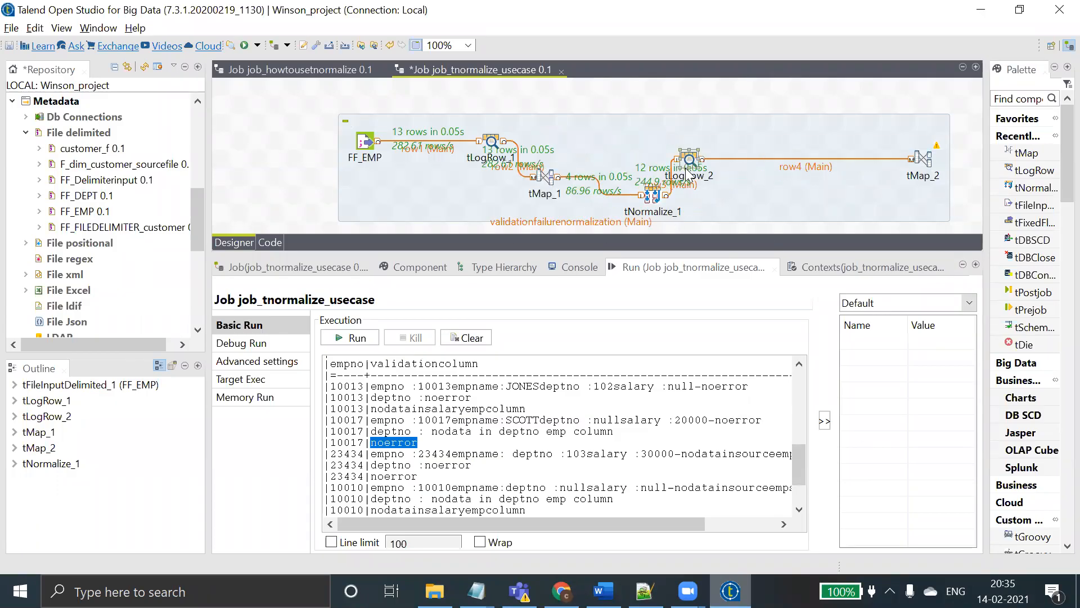
left_click_drag(927, 159, 769, 161)
- Add a tLogRow component to the free canvas area beyond tMap_2
type("T")
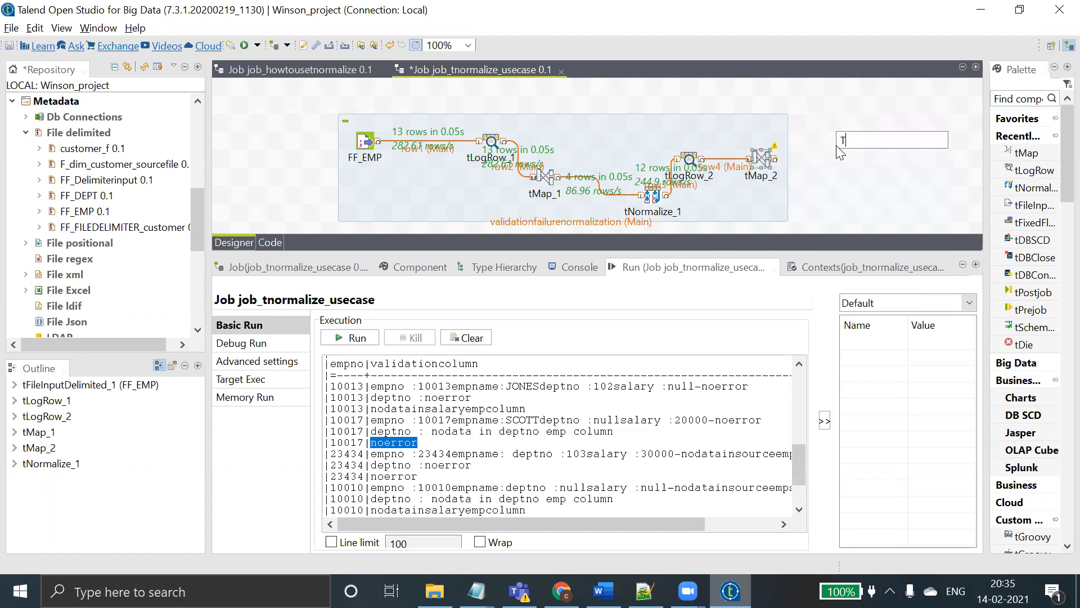
type("LOG")
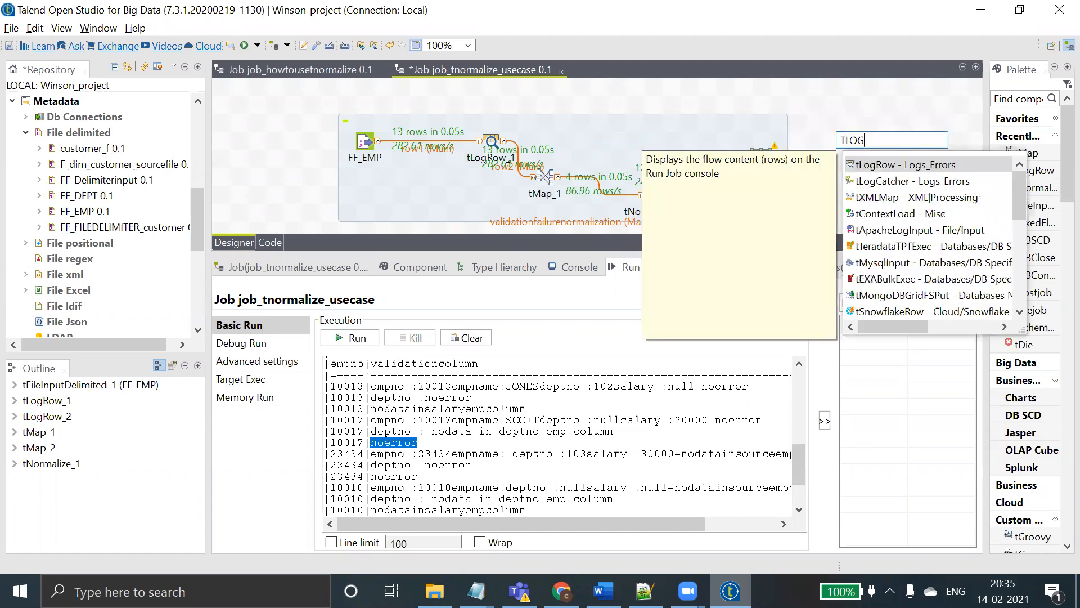
left_click(882, 165)
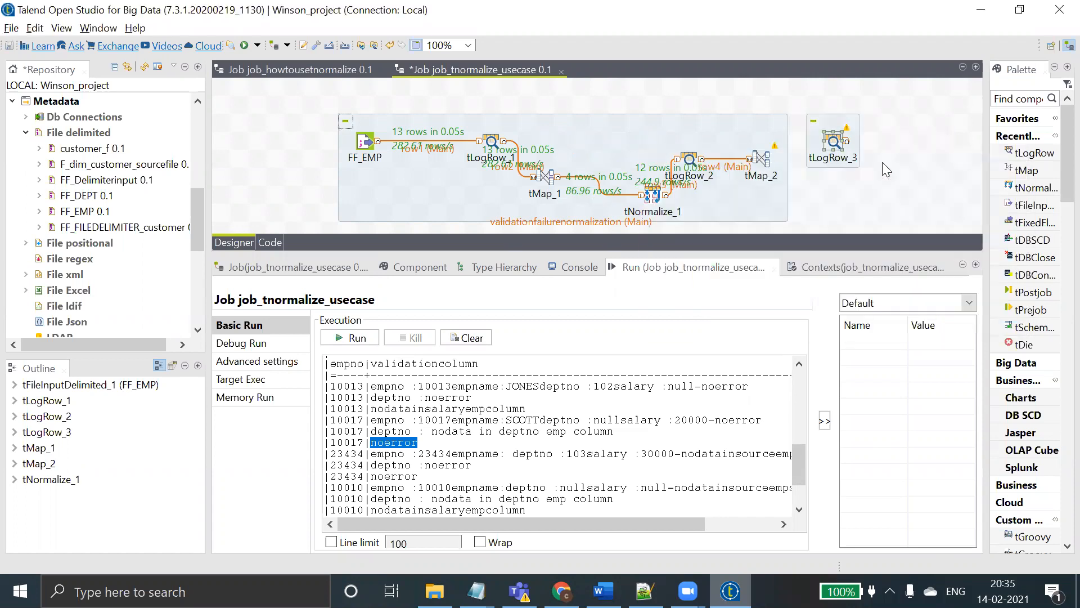
- Connect the out1 output of tMap_2 to the new tLogRow and set its print mode to Table
right_click(759, 158)
mouse_move(807, 163)
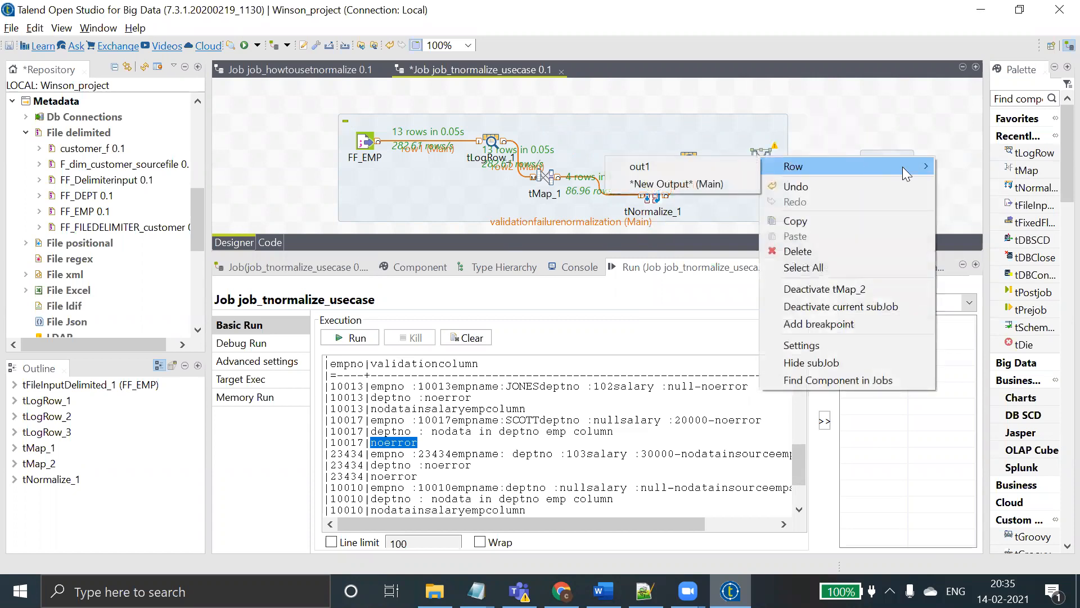
left_click(696, 168)
left_click(889, 178)
left_click(376, 373)
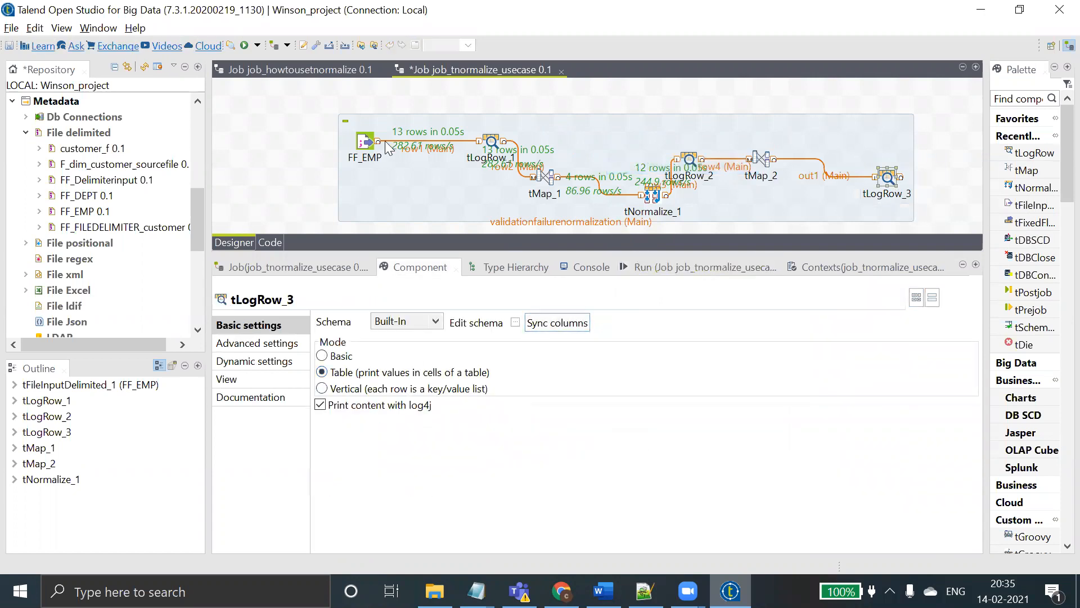
left_click(360, 125)
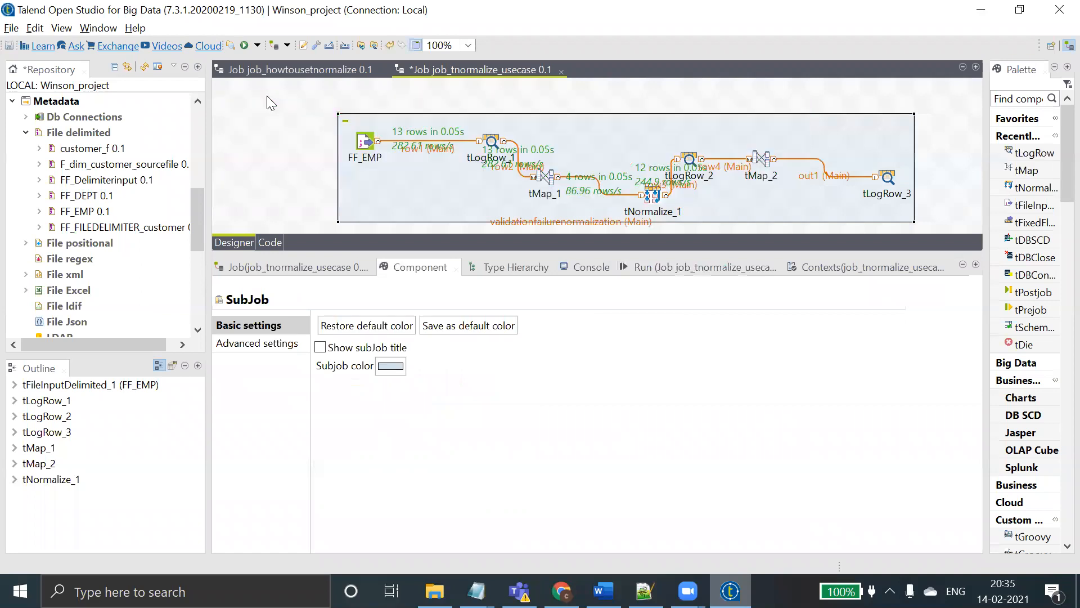
- Clear the previous console output and run the job again
left_click(662, 269)
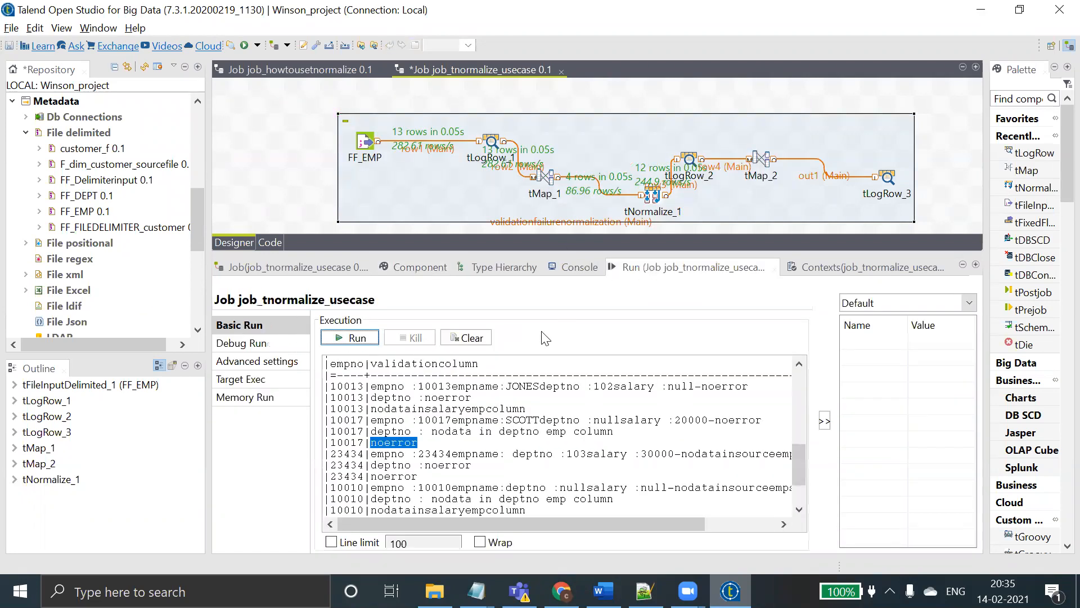
left_click(467, 337)
left_click(356, 336)
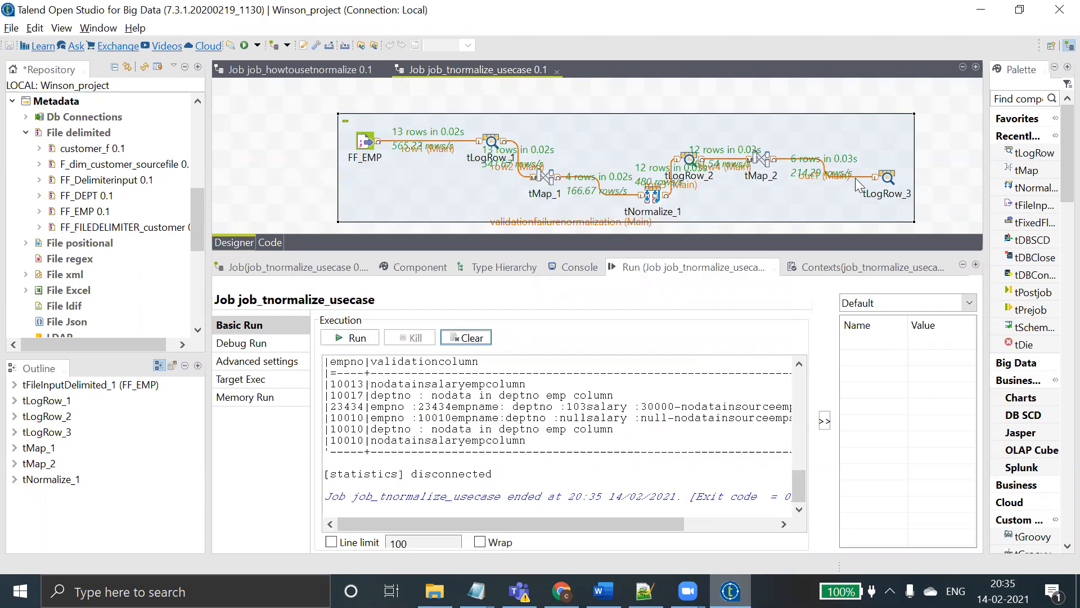
- Enlarge the run output and examine the var1 flags and rows printed in the tLogRow_3 table
double_click(652, 267)
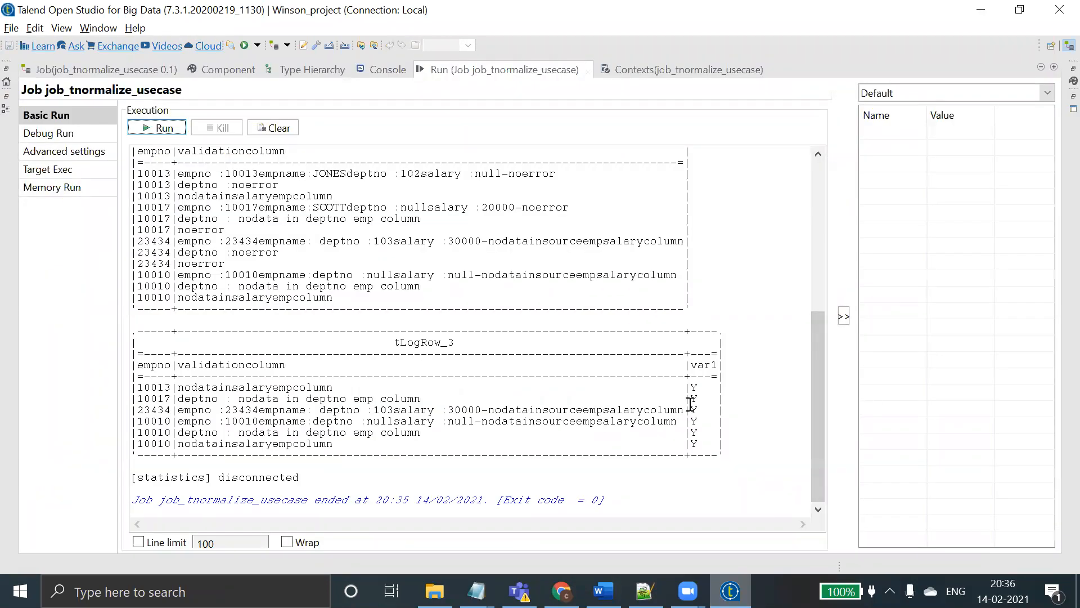
left_click_drag(694, 393, 411, 466)
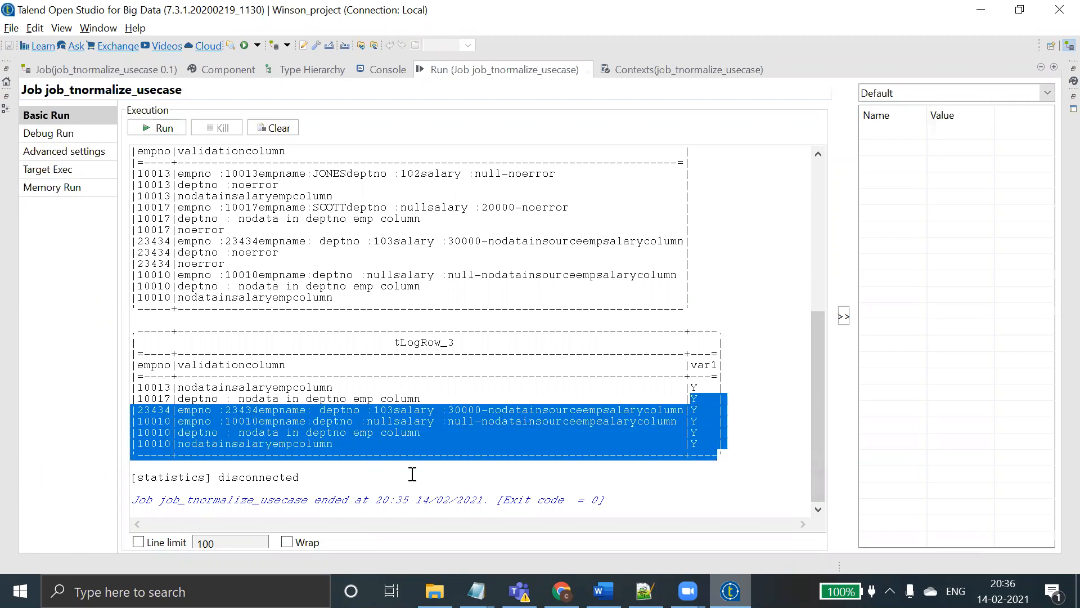
left_click(177, 409)
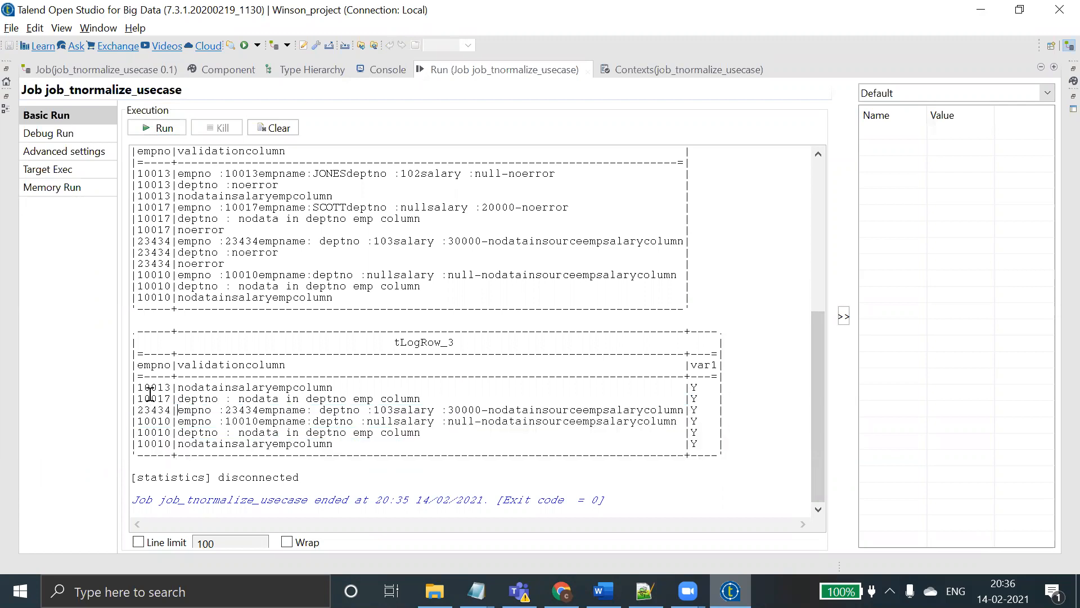
- Switch to File Explorer, open emp.txt from the talendfiles folder and examine its first three employee records
left_click(438, 588)
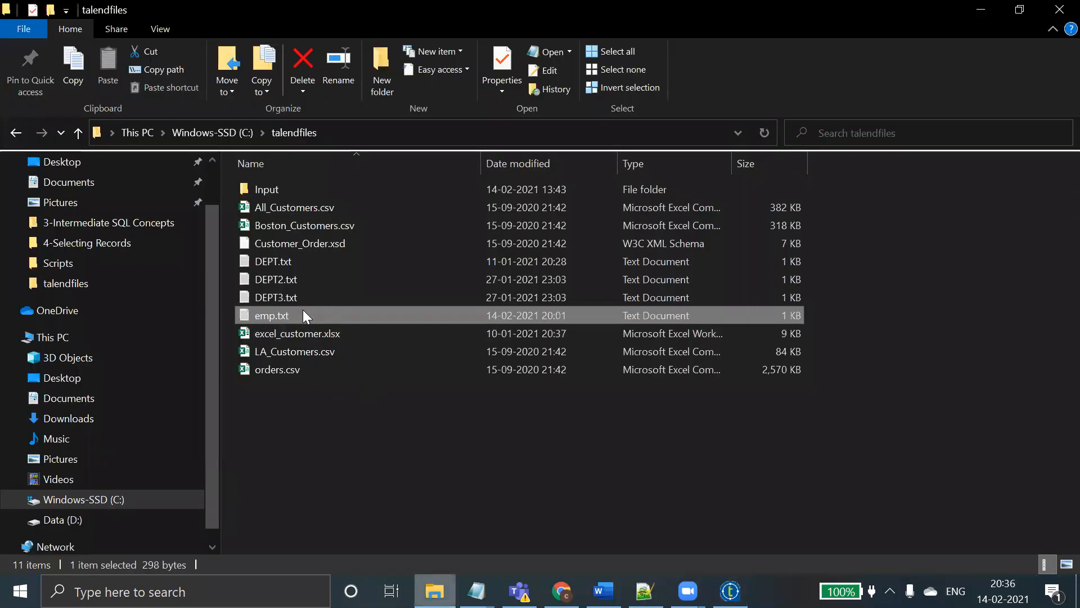
double_click(287, 315)
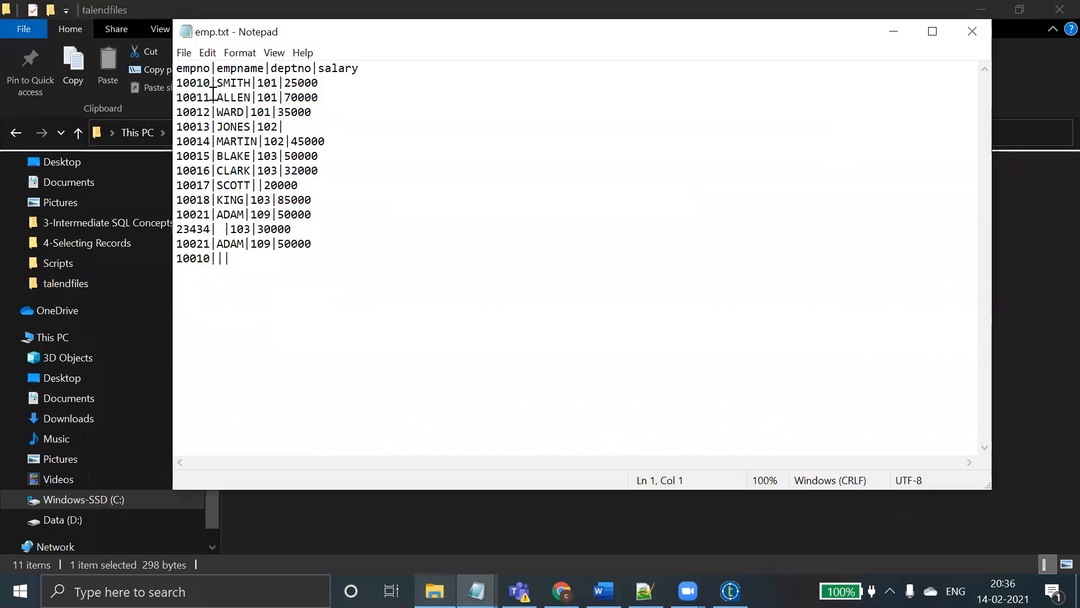
left_click_drag(178, 83, 322, 107)
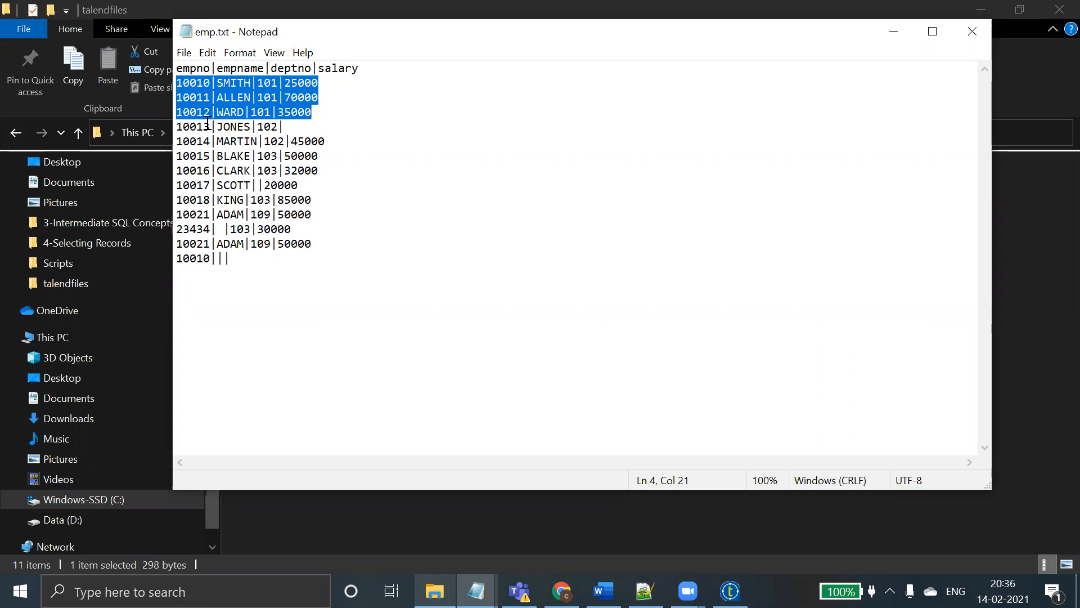
- Compare the first row of the tLogRow_3 output in Talend with the emp.txt record that lacks a salary
key("alt+Tab")
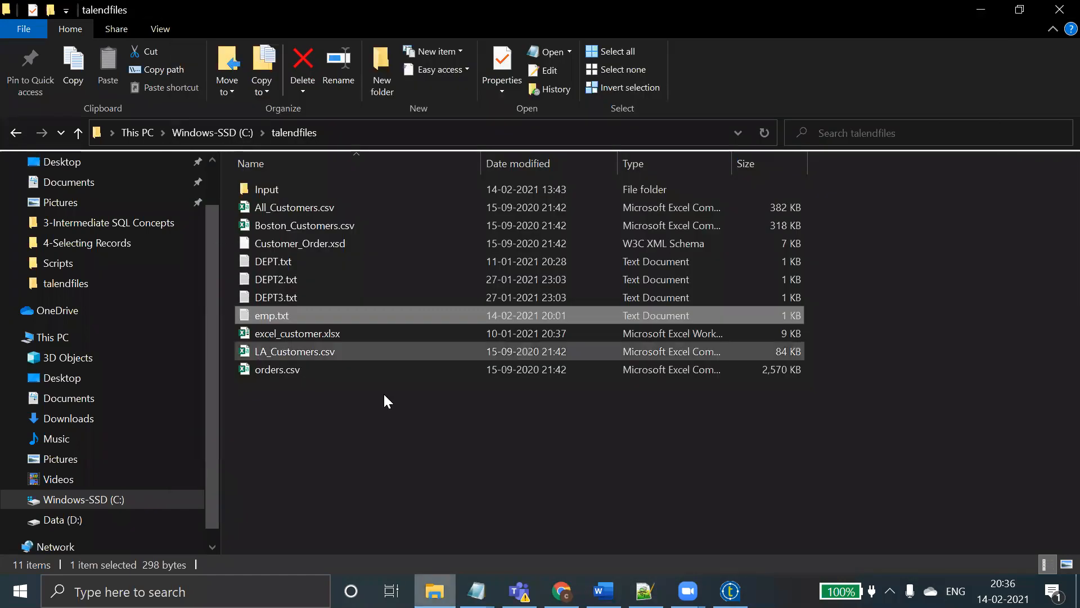
key("alt+Tab")
left_click(731, 590)
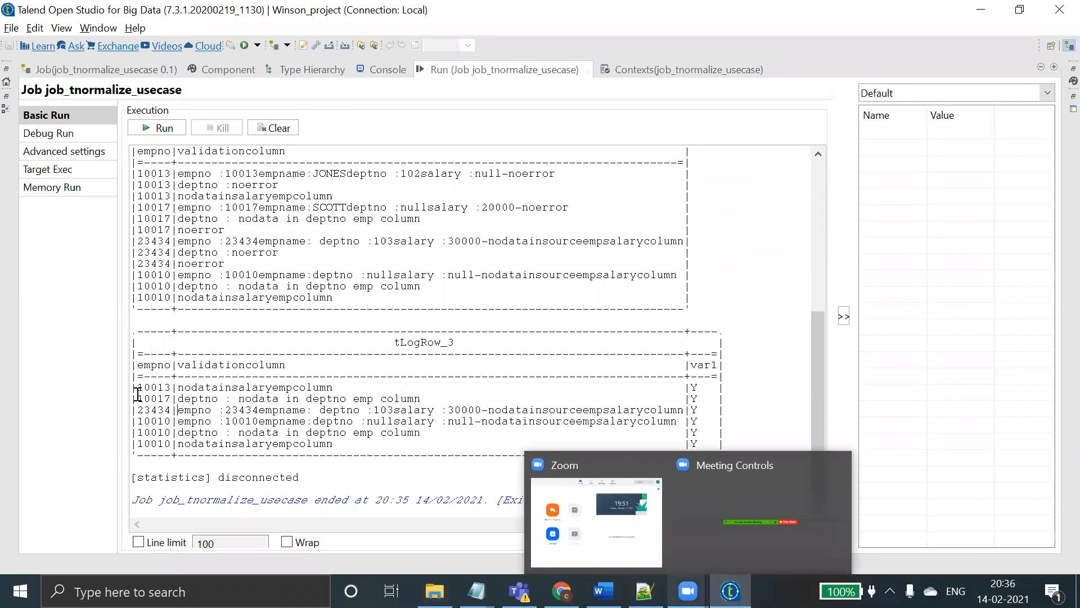
left_click_drag(138, 393, 296, 389)
key("alt+Tab")
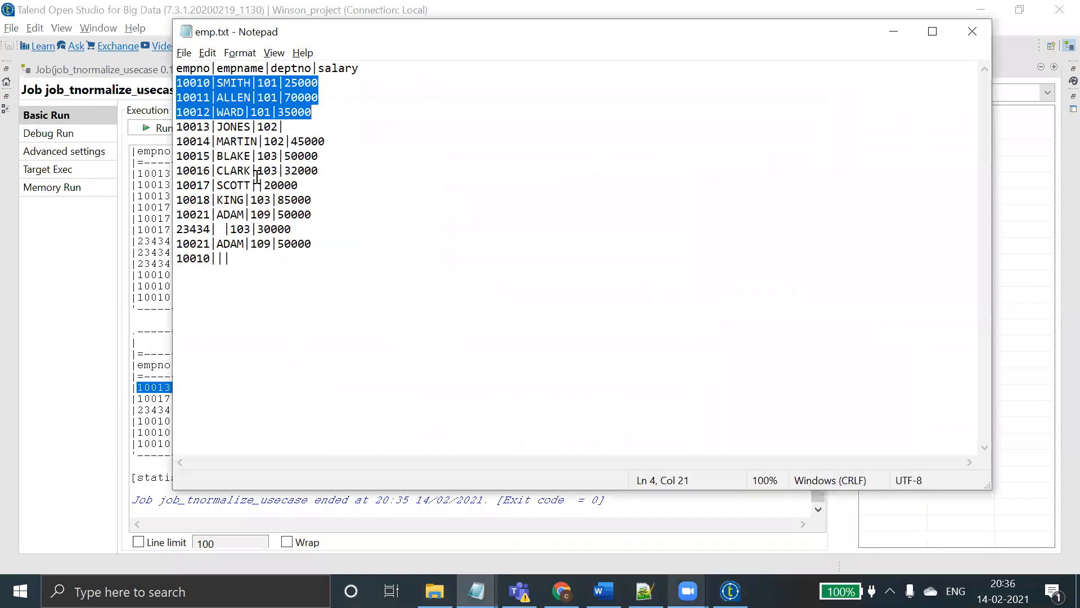
left_click(285, 122)
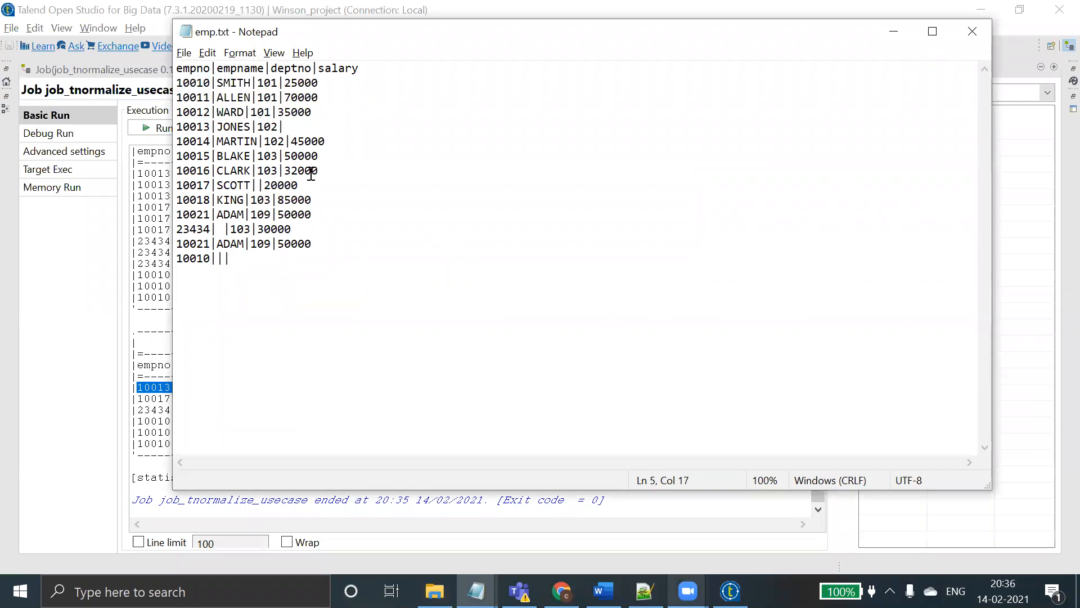
key("alt+Tab")
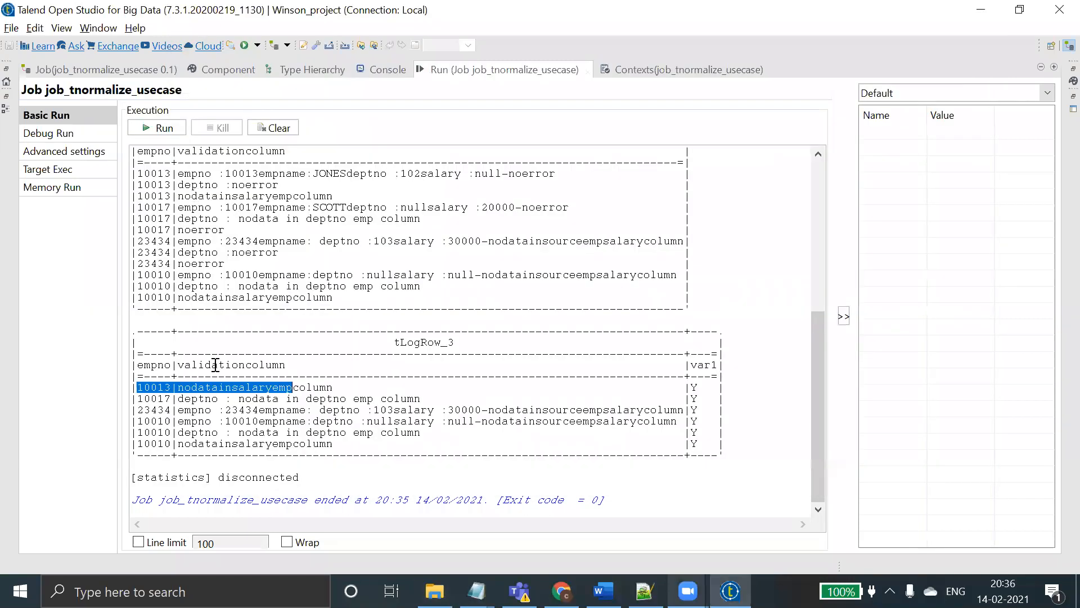
- Check the emp.txt records missing a deptno or an empname against the second and third tLogRow_3 rows
key("alt+Tab")
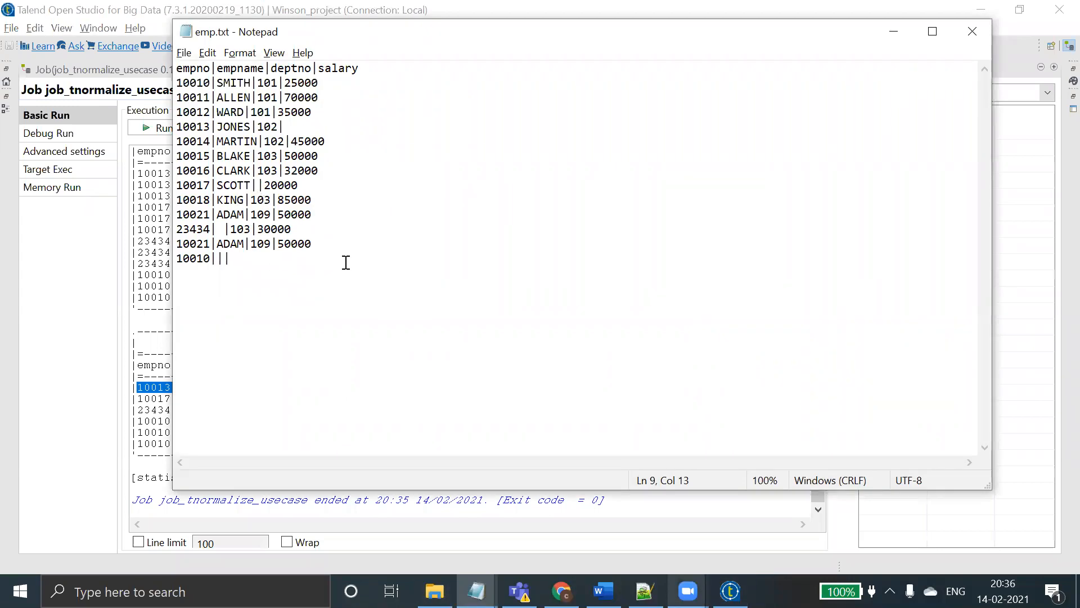
key("alt+Tab")
key("alt+Tab")
key("alt+Tab")
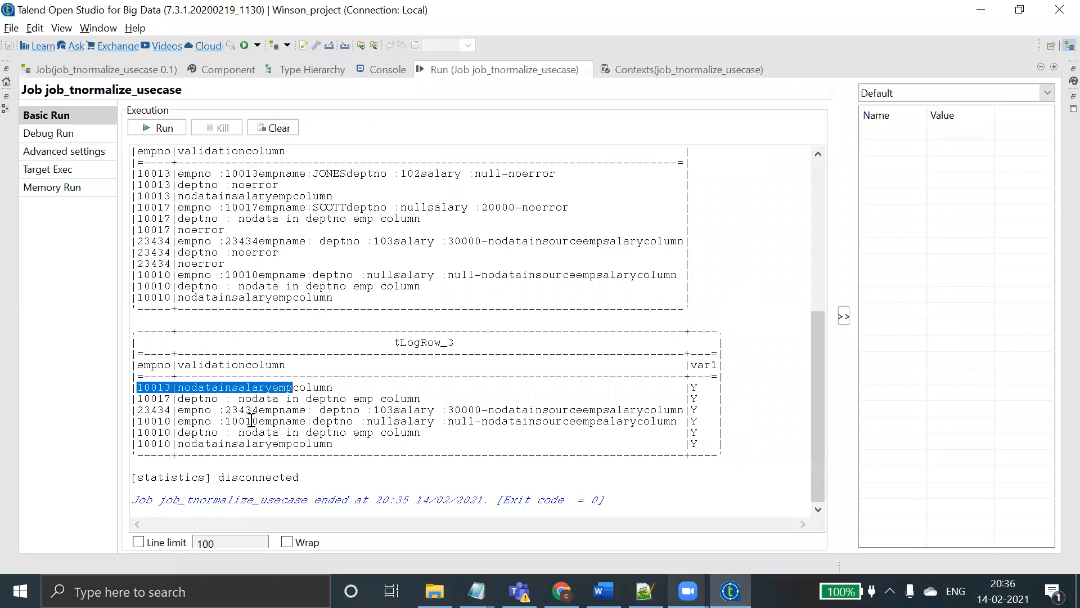
key("alt+Tab")
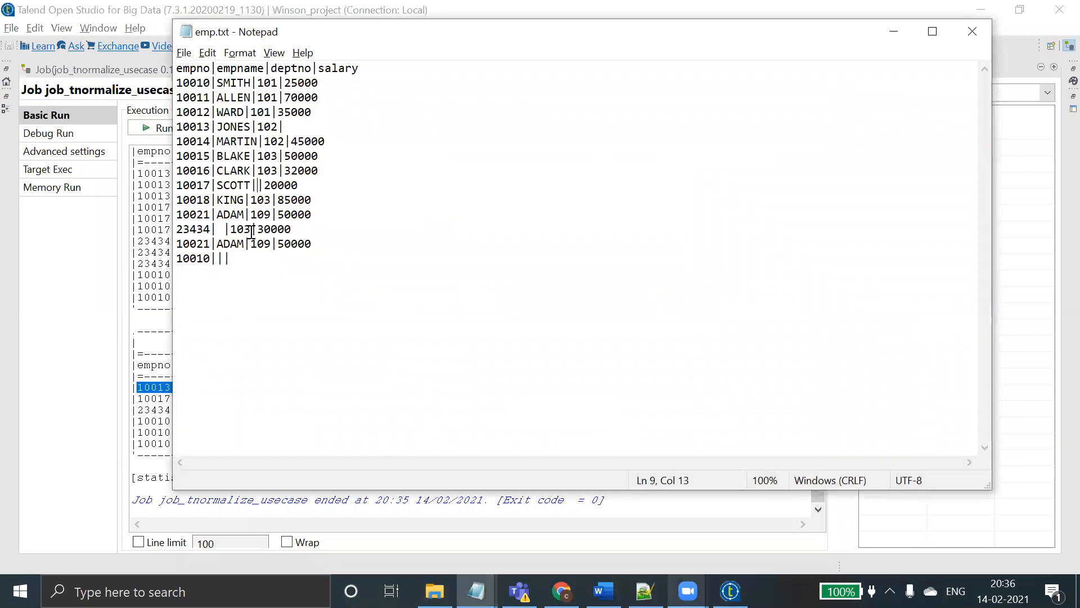
key("alt+Tab")
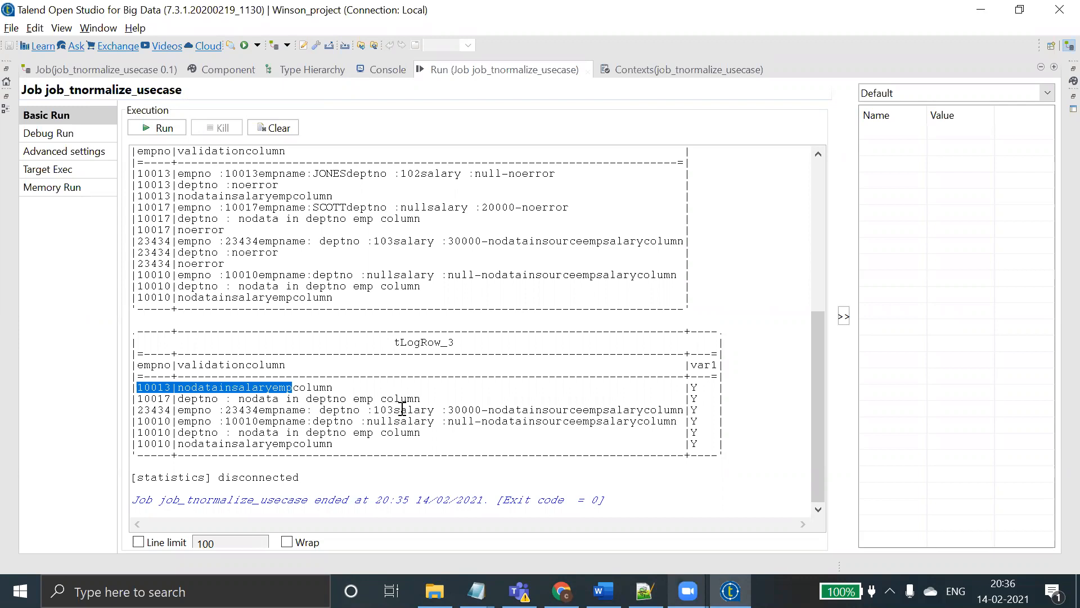
- Compare the last emp.txt record, which holds only an empno, with the final three rows of tLogRow_3
key("alt+Tab")
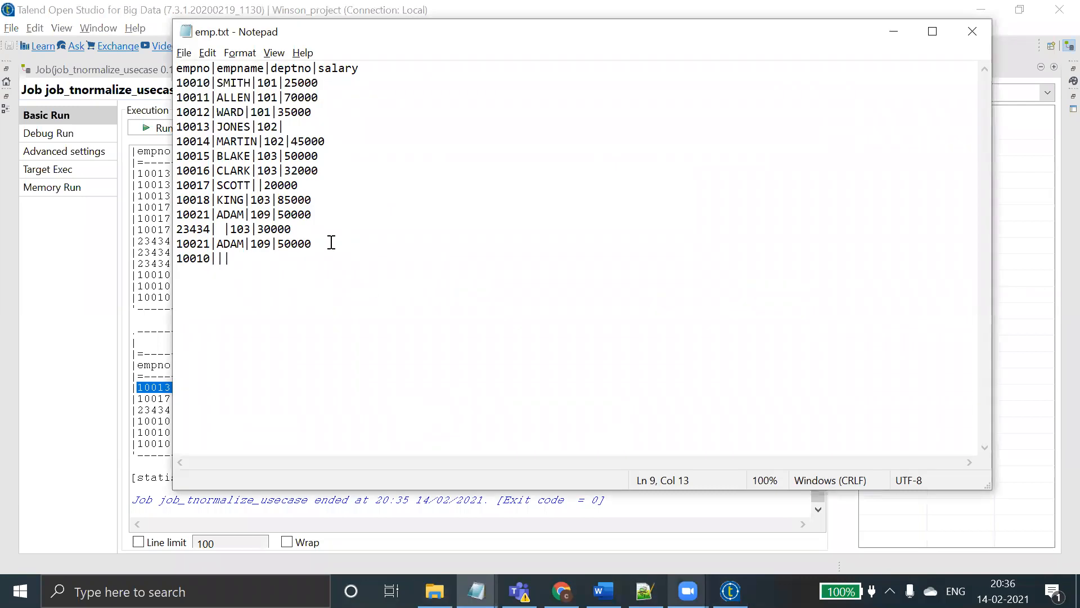
left_click_drag(177, 258, 226, 260)
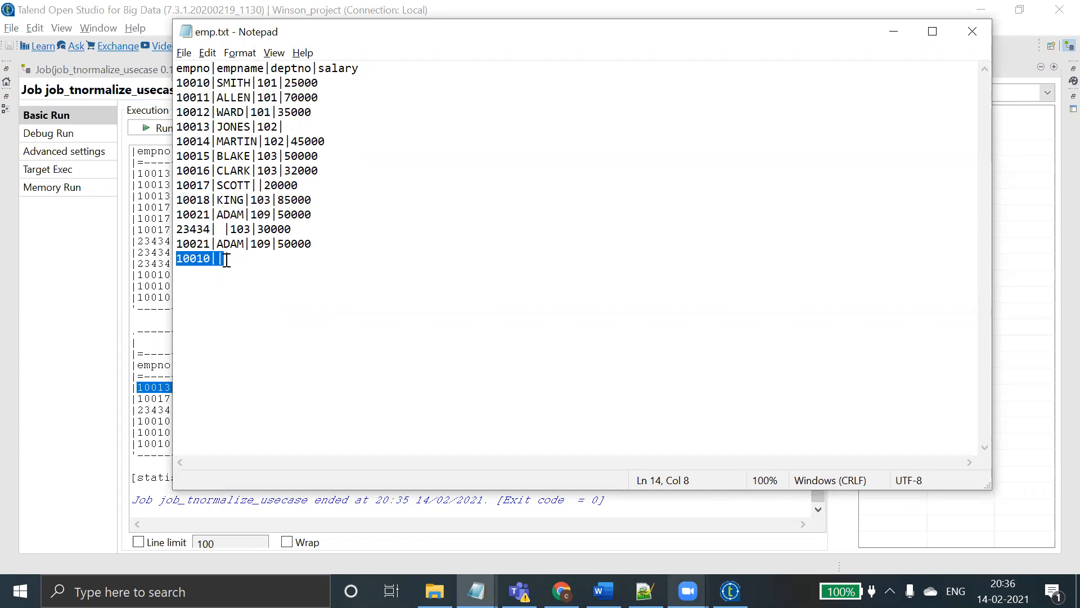
key("alt+Tab")
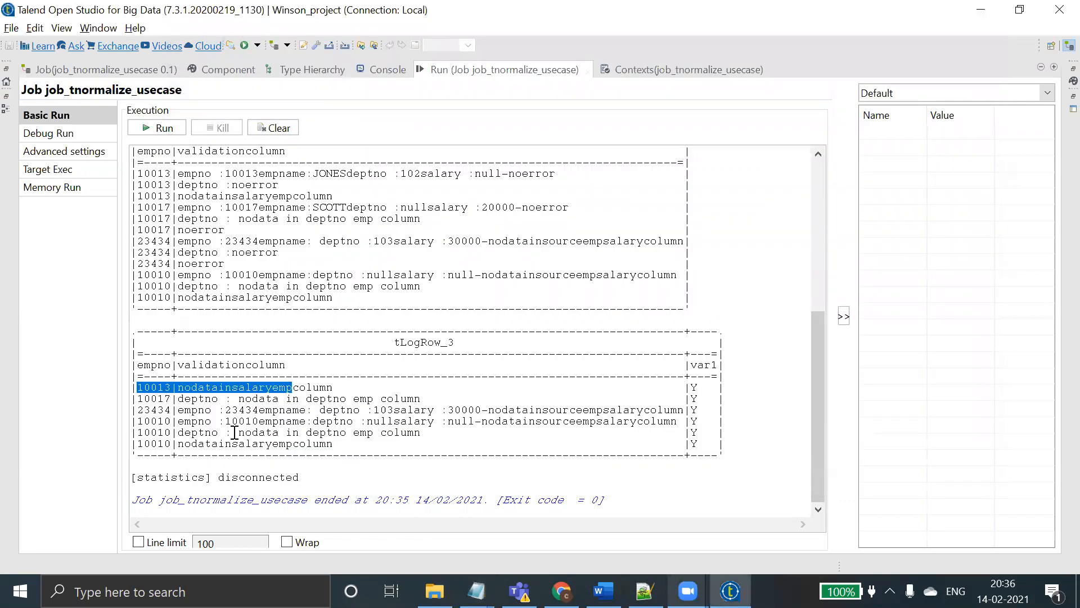
left_click_drag(140, 425, 330, 448)
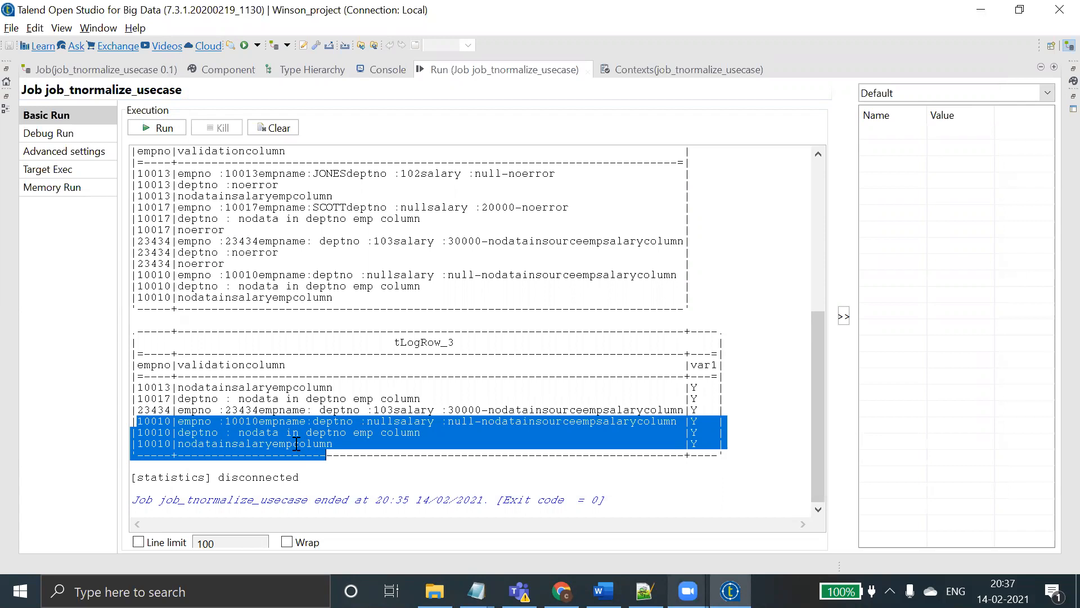
key("alt+Tab")
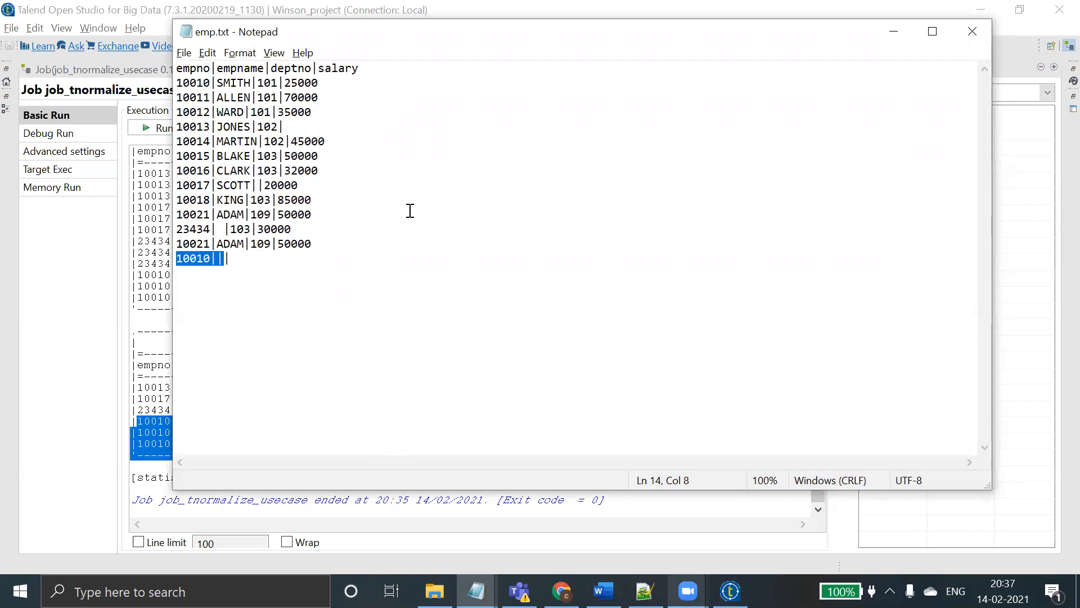
- Switch back to the job design in Talend and line up FF_EMP, tLogRow_1 and tMap_1 ahead of tNormalize_1
key("alt+Tab")
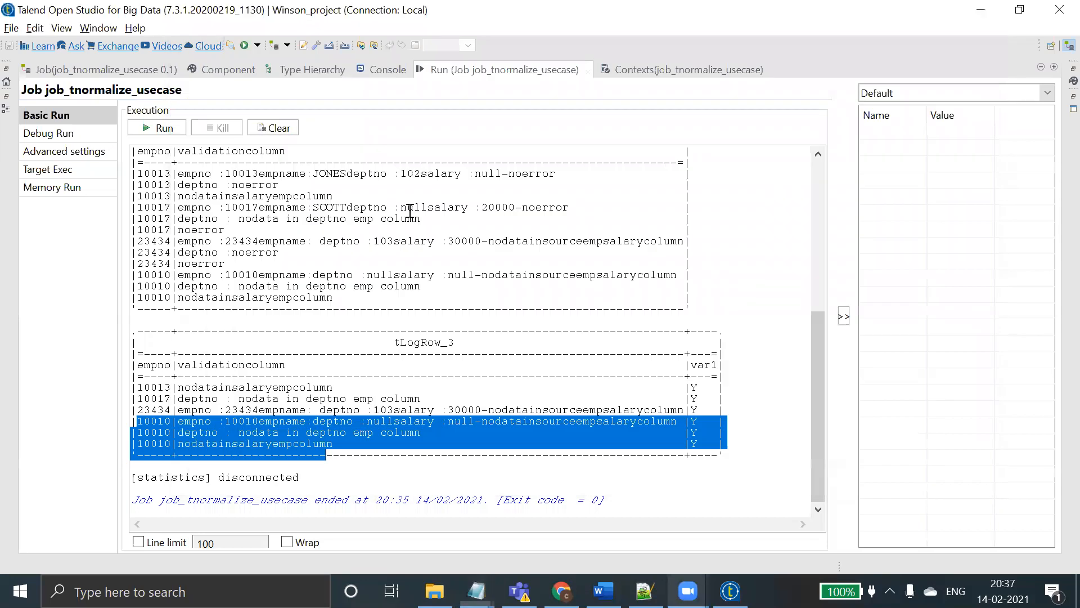
double_click(537, 70)
left_click_drag(586, 249, 643, 419)
left_click_drag(366, 141, 266, 216)
left_click_drag(479, 143, 360, 217)
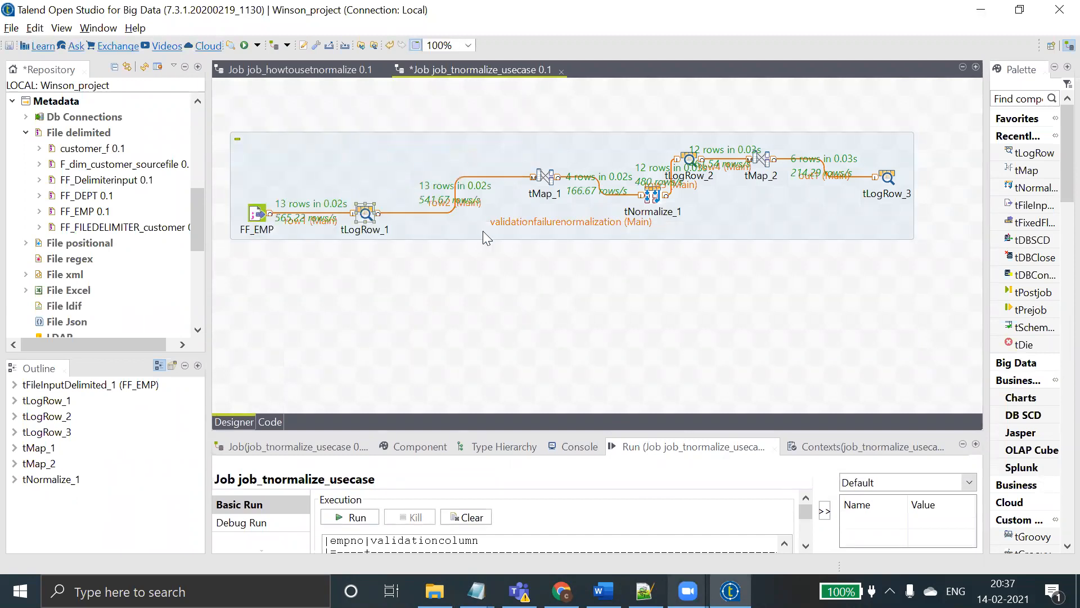
left_click_drag(544, 193, 498, 199)
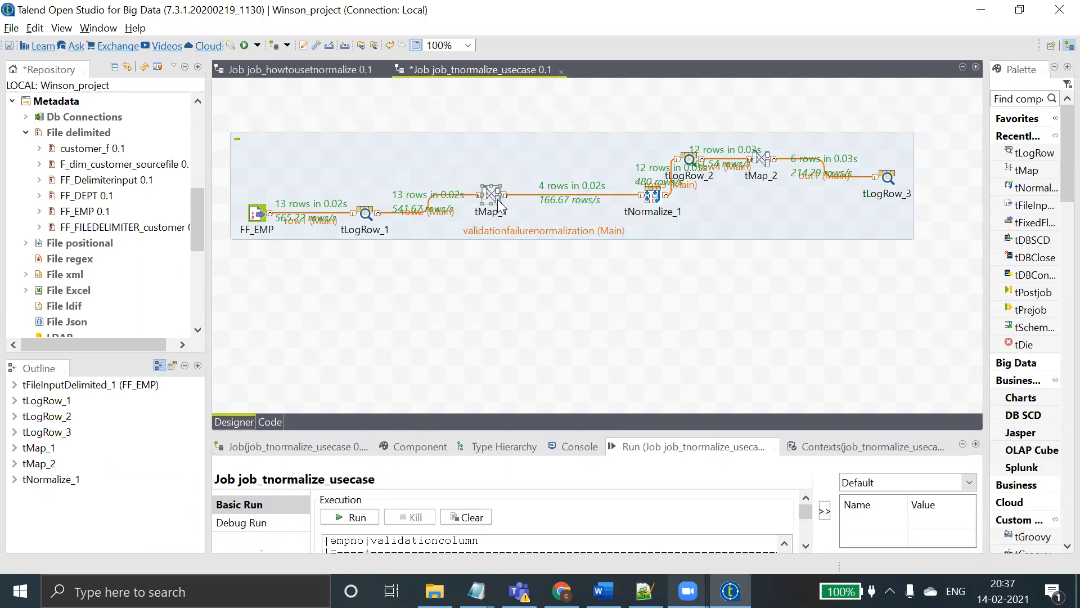
- Open tMap_1 and examine the full expression of the flag variable, closing the Expression Builder without edits
double_click(498, 204)
left_click(474, 94)
left_click(473, 93)
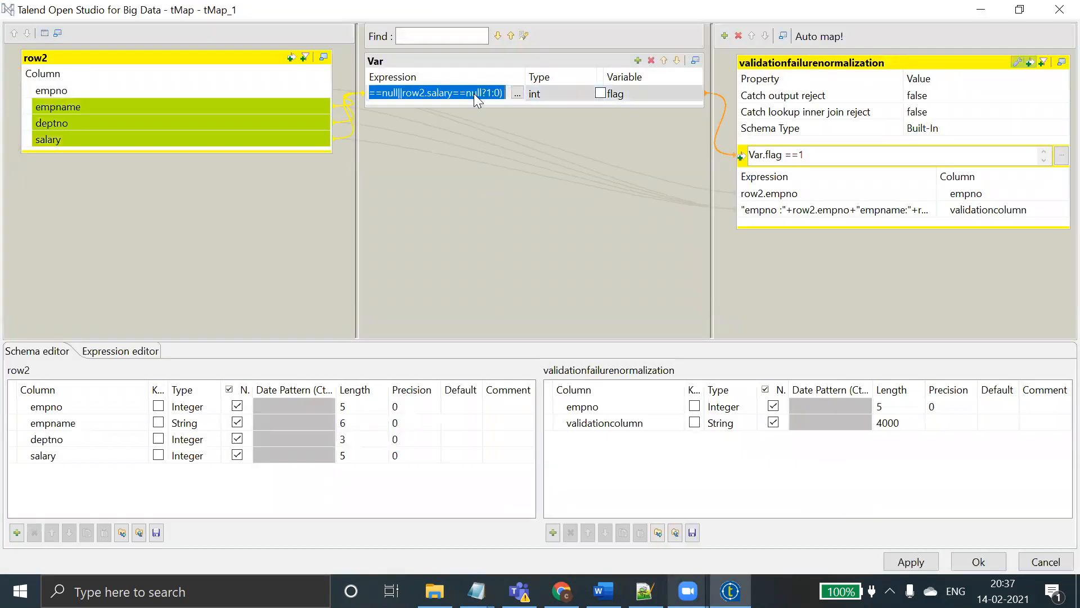
left_click(517, 93)
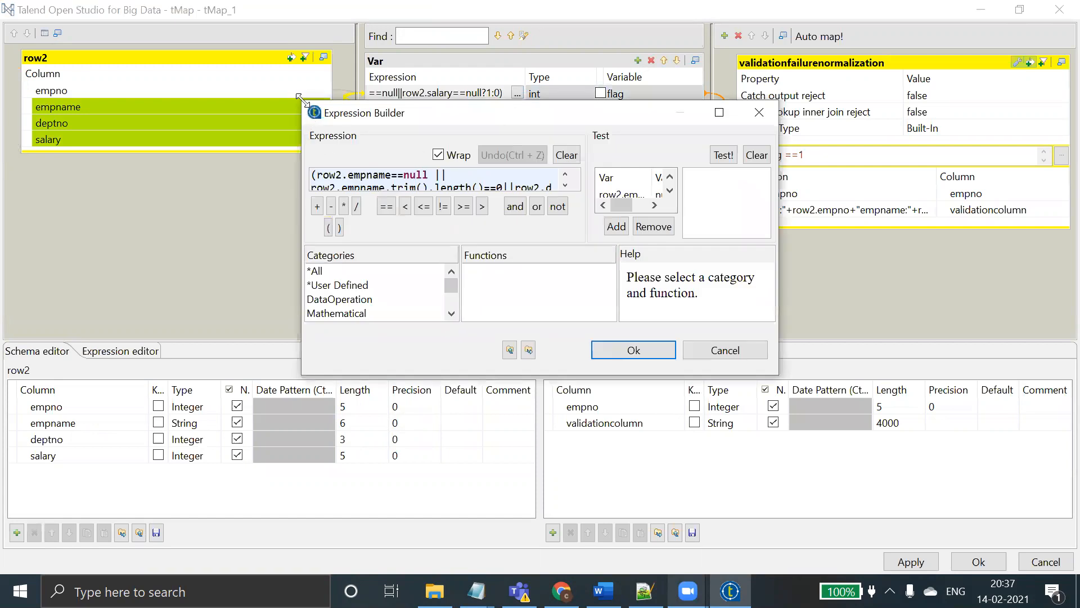
left_click_drag(298, 97, 117, 22)
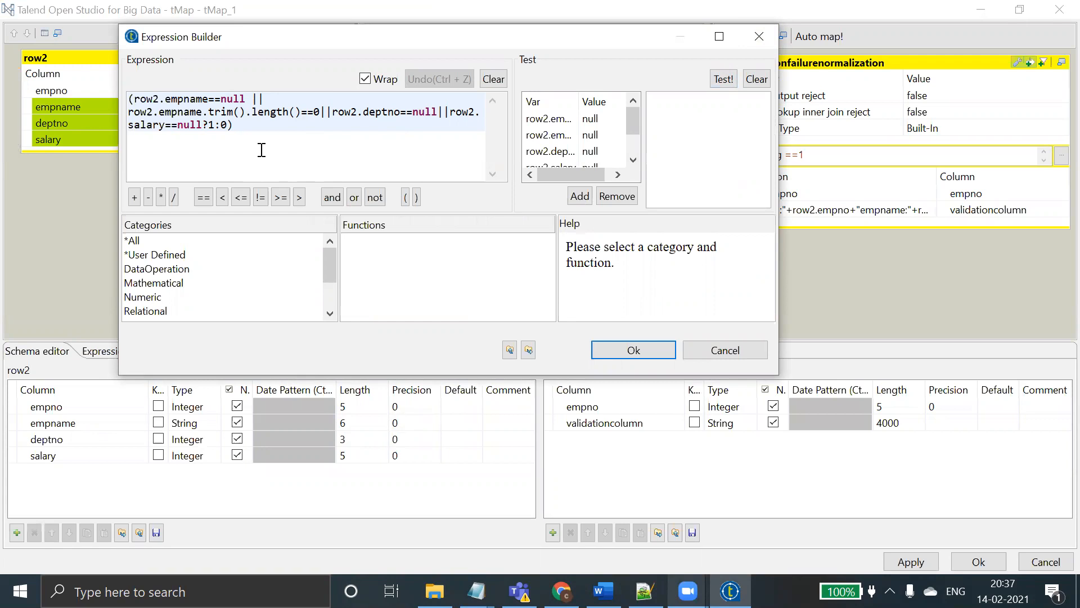
left_click(624, 349)
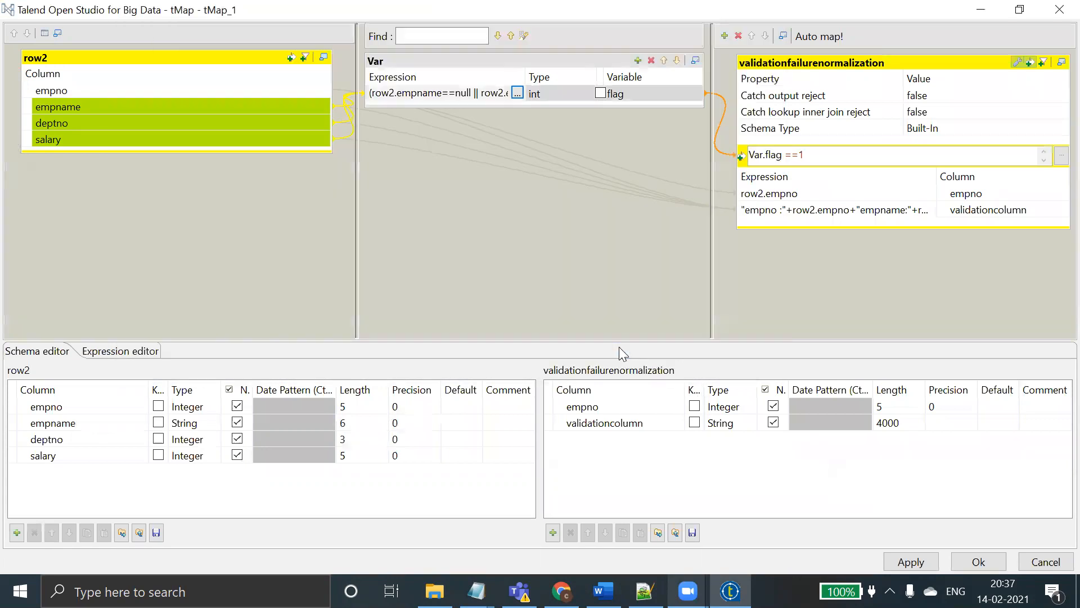
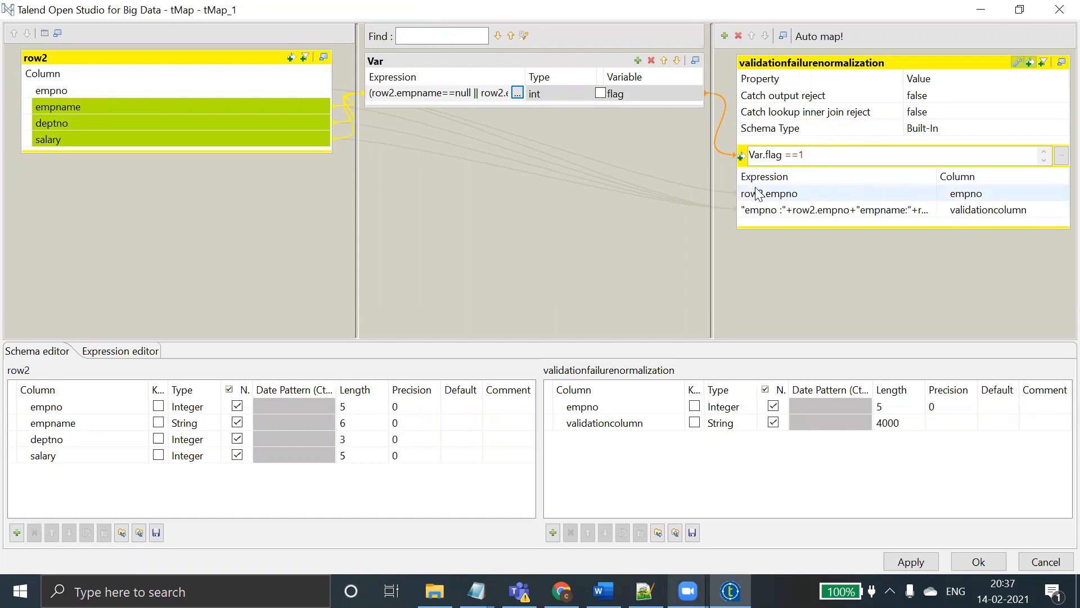
- Trace the empno mapping in tMap_1 and examine the opening part of the validationcolumn expression in an enlarged Expression Builder
left_click(122, 95)
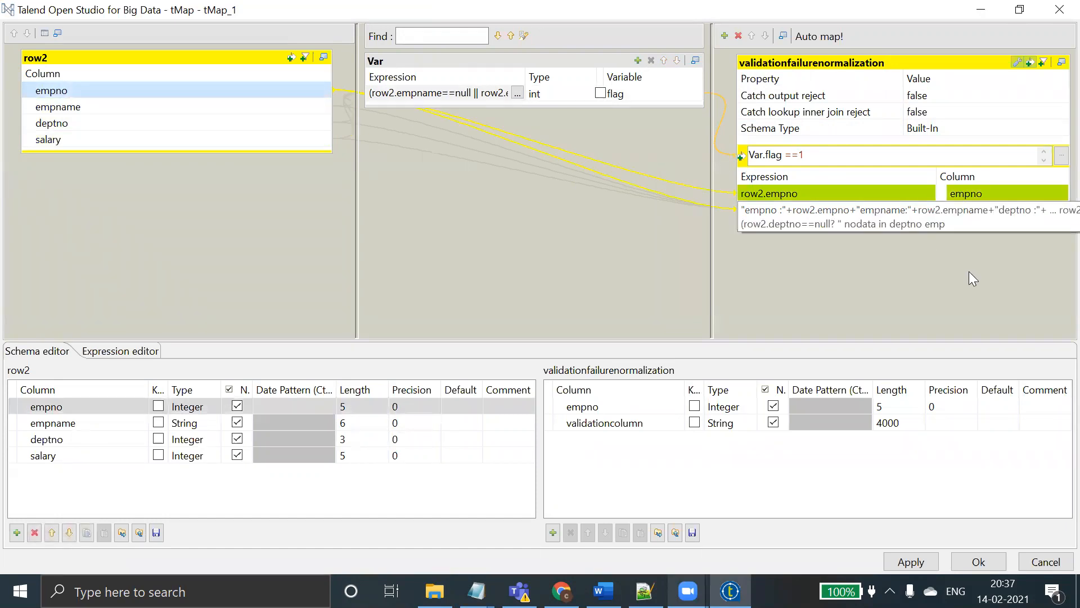
left_click(880, 212)
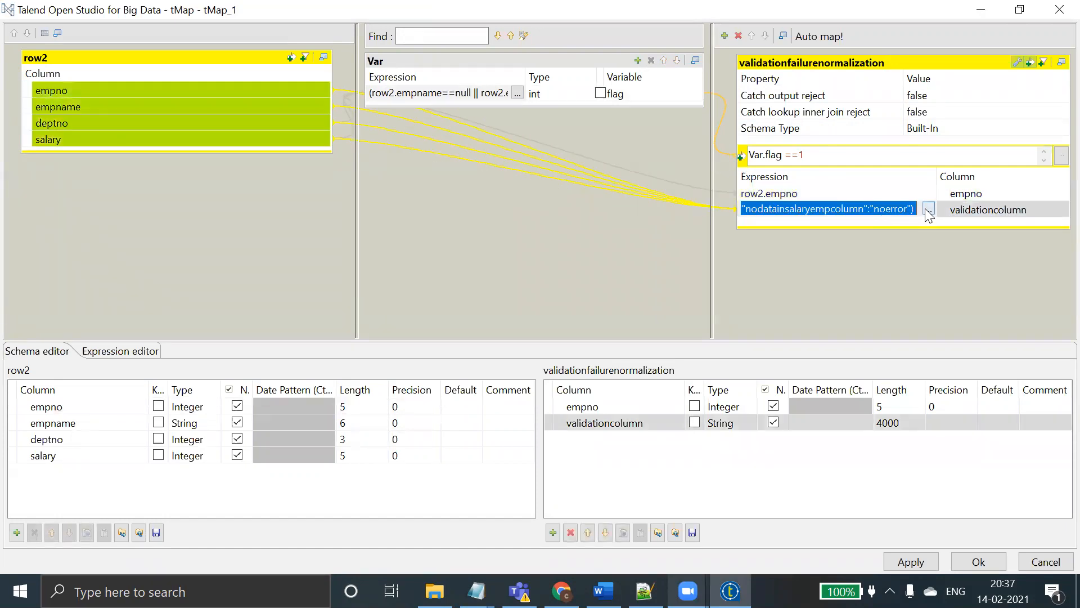
left_click(928, 209)
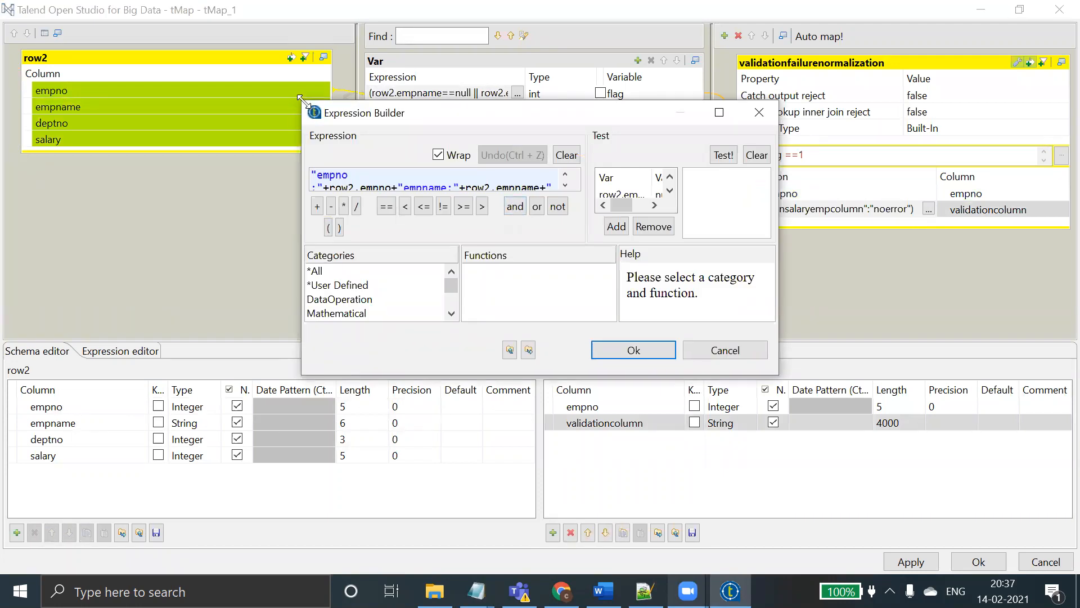
left_click_drag(300, 99, 93, 0)
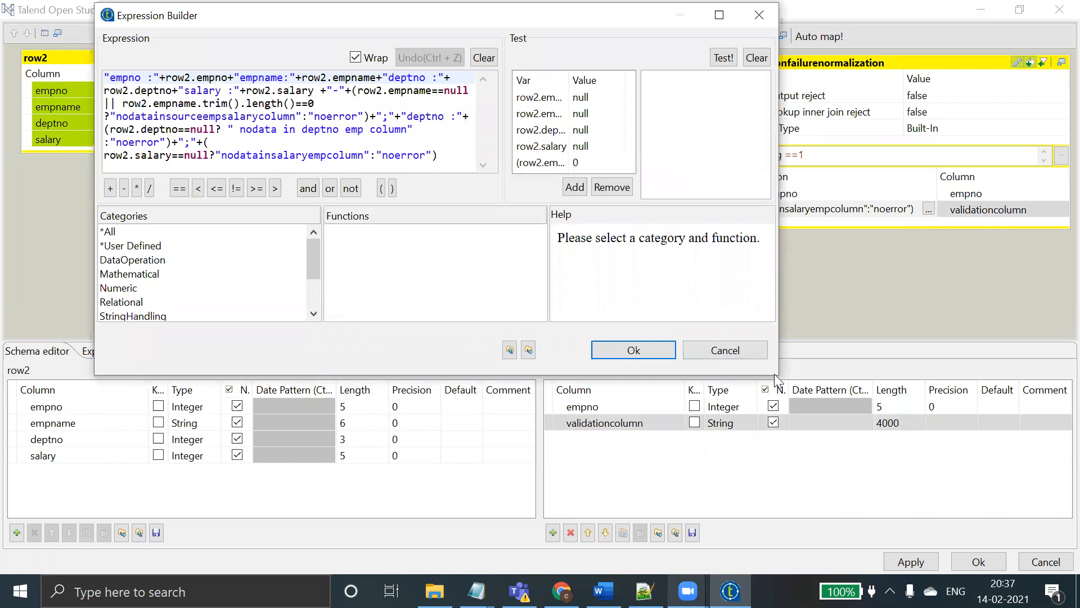
left_click_drag(774, 372, 1057, 476)
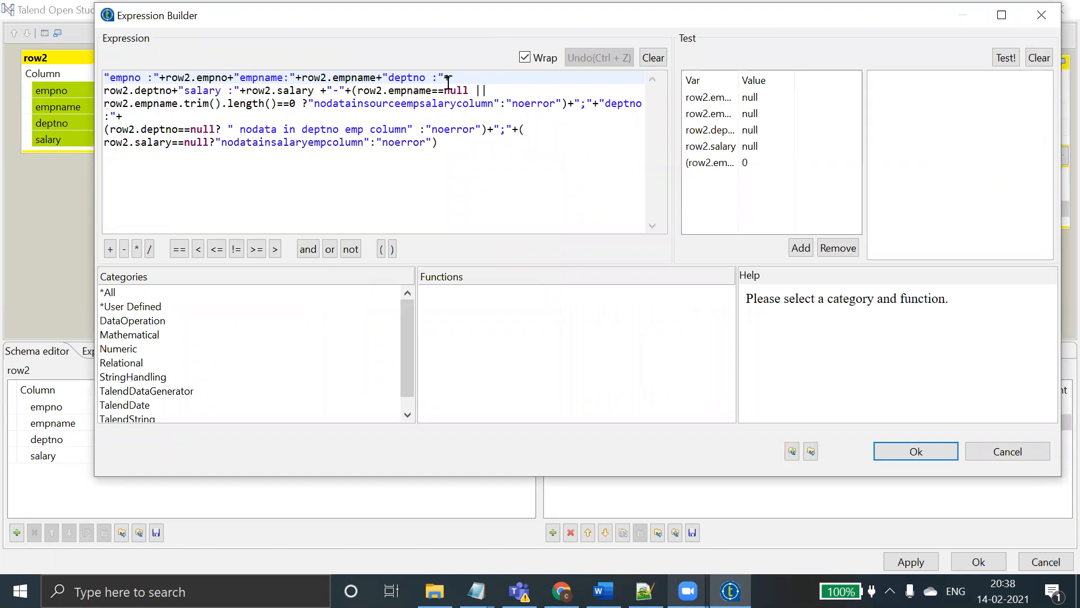
left_click_drag(445, 79, 90, 77)
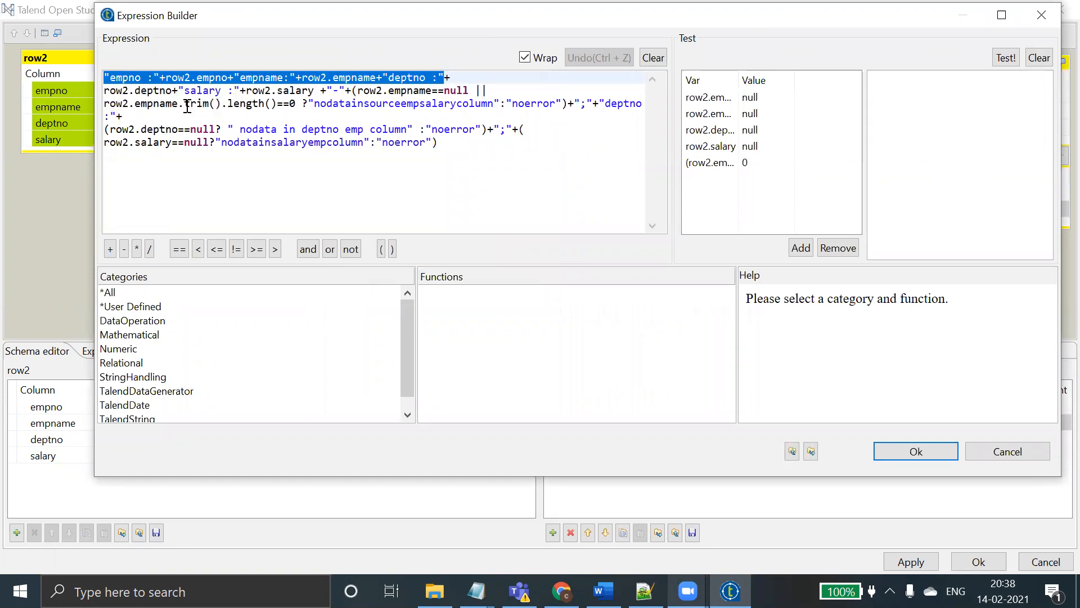
- Examine the empname check and the semicolon separator in the validationcolumn expression, and close tMap_1 without edits
left_click(107, 92)
left_click_drag(107, 92, 468, 91)
left_click_drag(302, 103, 530, 104)
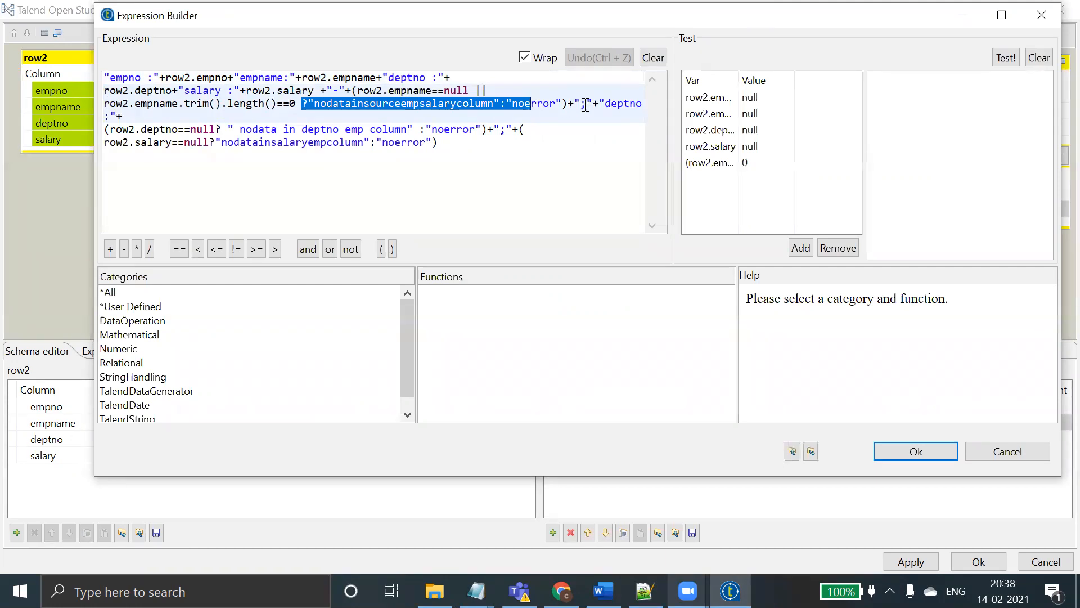
double_click(581, 103)
left_click(581, 103)
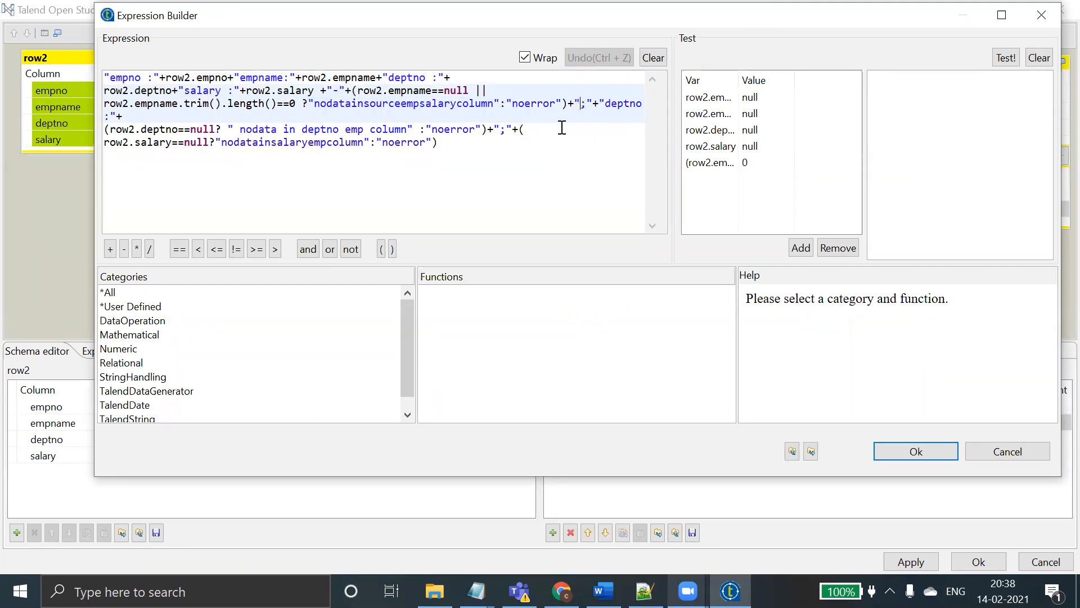
left_click(910, 453)
left_click(918, 560)
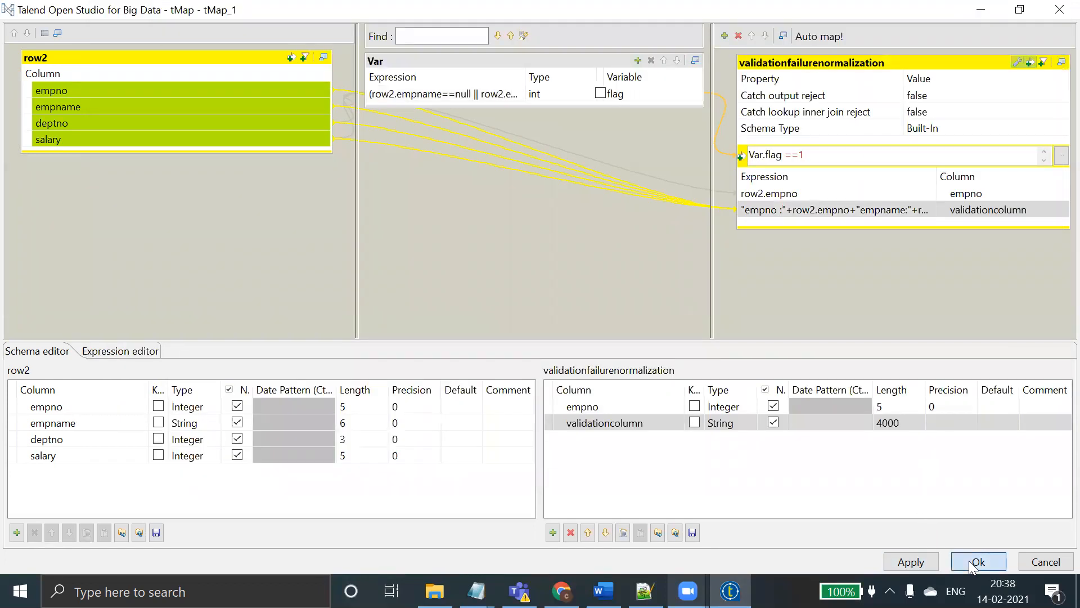
left_click(972, 563)
- Open tMap_2, examine the var1 expression that tests validationcolumn for noerror, and leave the mapping without changes
left_click(758, 159)
left_click(758, 160)
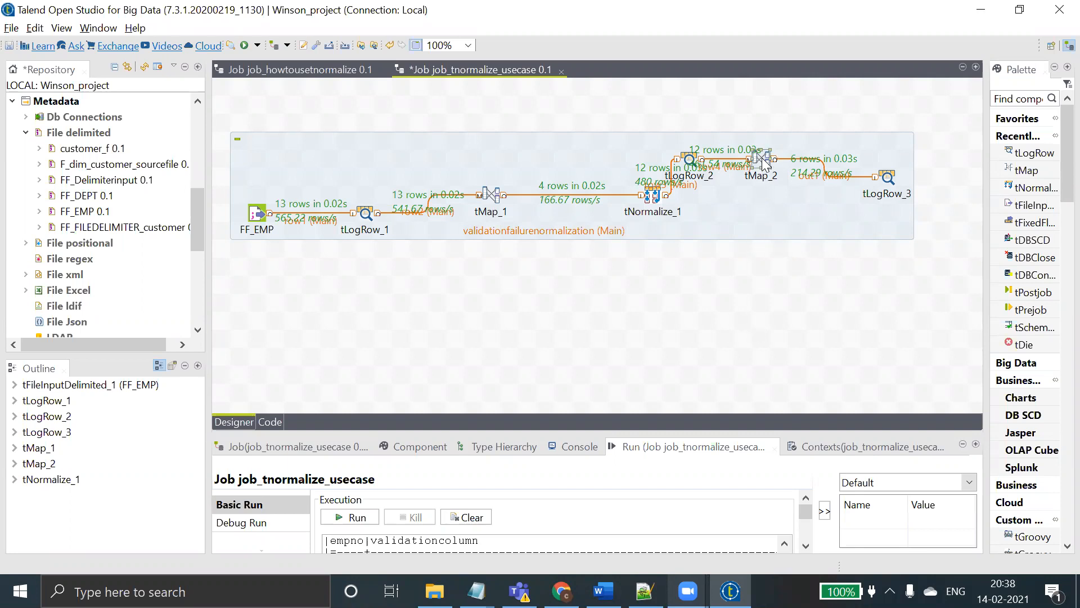
double_click(764, 162)
left_click(412, 94)
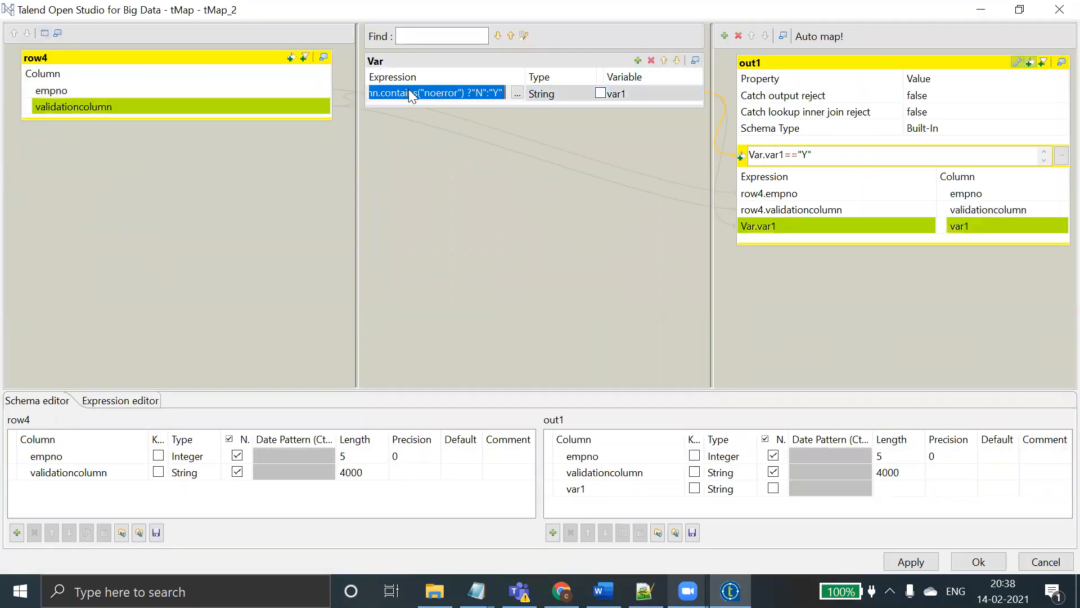
left_click(516, 94)
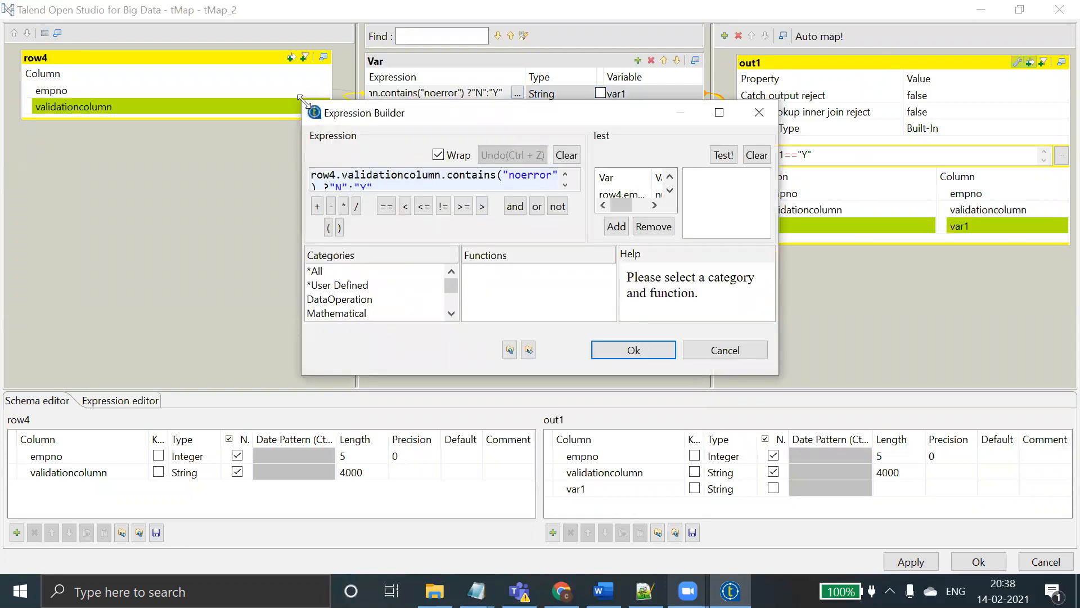
left_click_drag(302, 99, 170, 1)
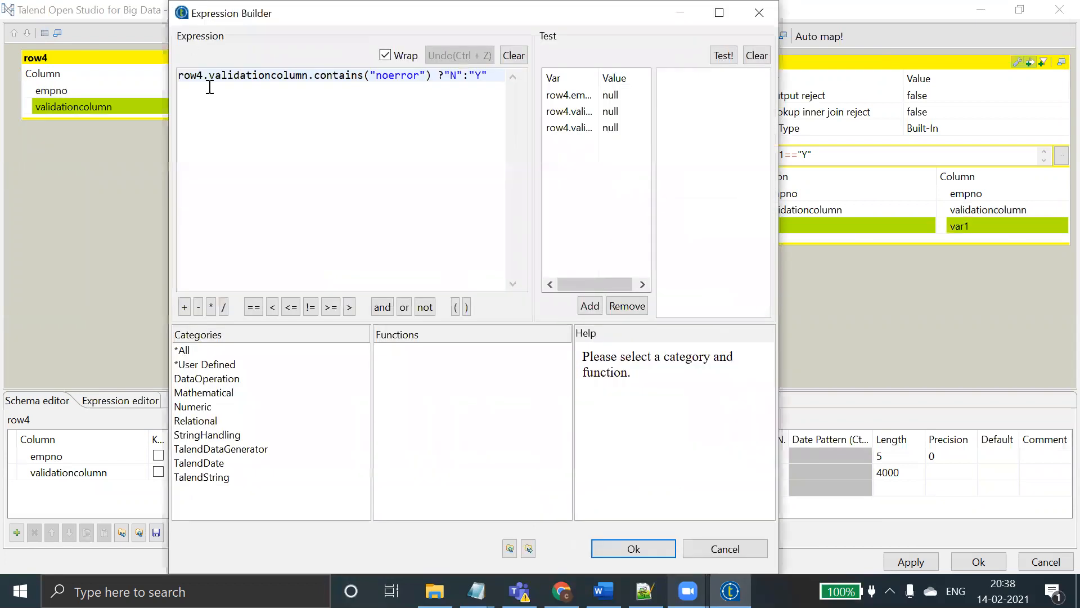
double_click(486, 76)
left_click(720, 553)
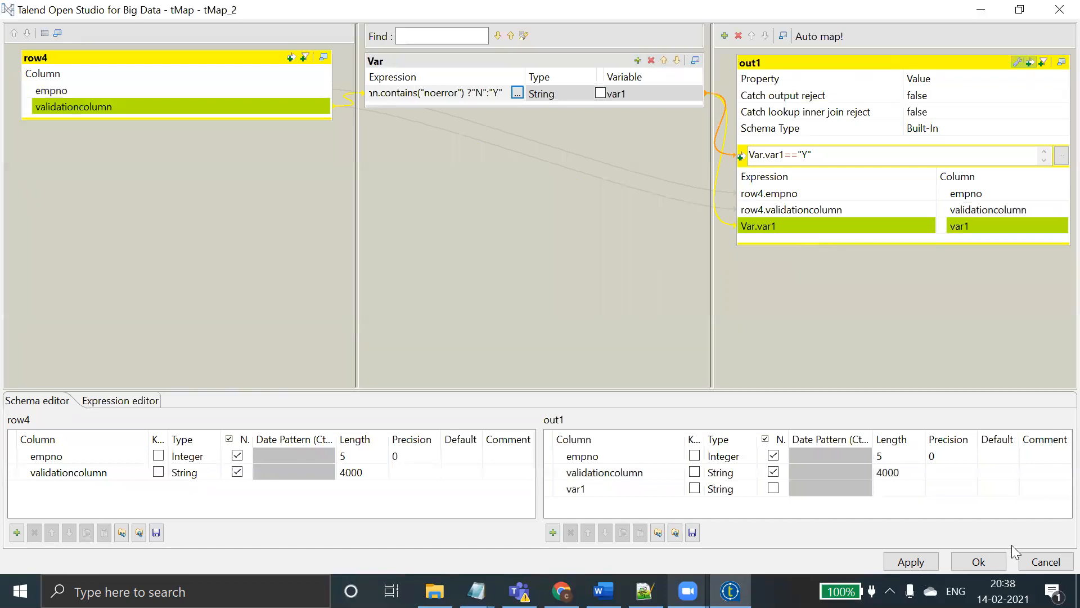
left_click(1044, 561)
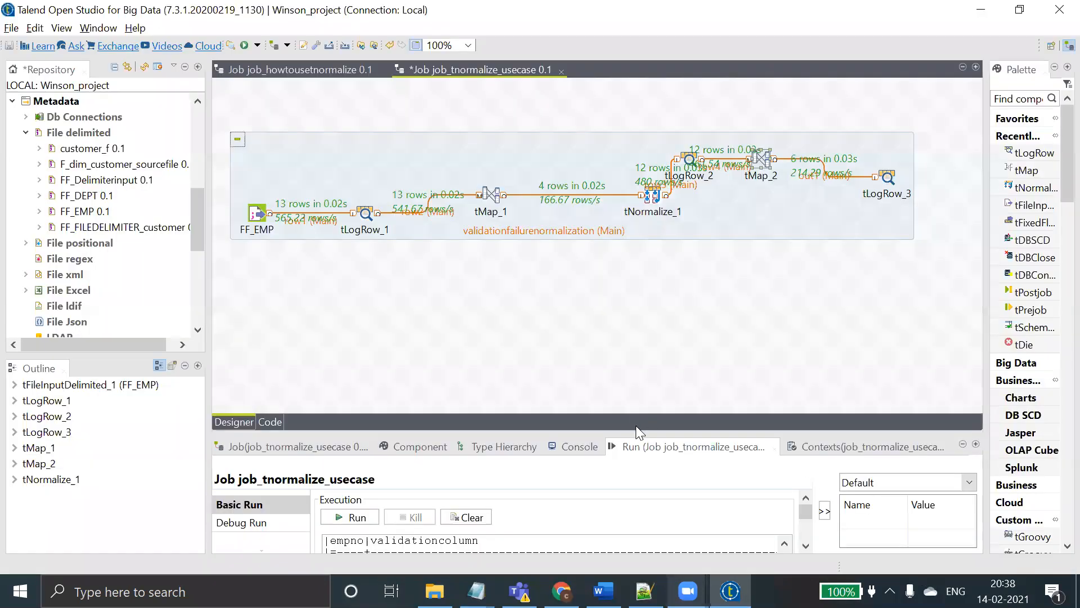
- Enlarge the run output, review the normalized rows and the tLogRow_3 table, and bring the job design back into view
left_click_drag(611, 440, 611, 168)
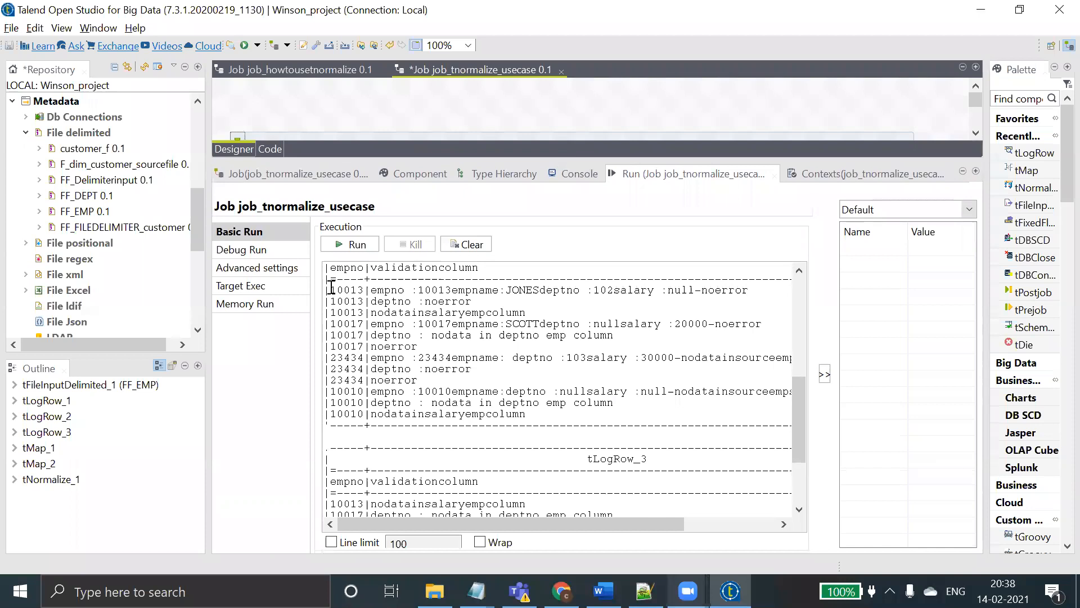
left_click_drag(799, 437, 760, 490)
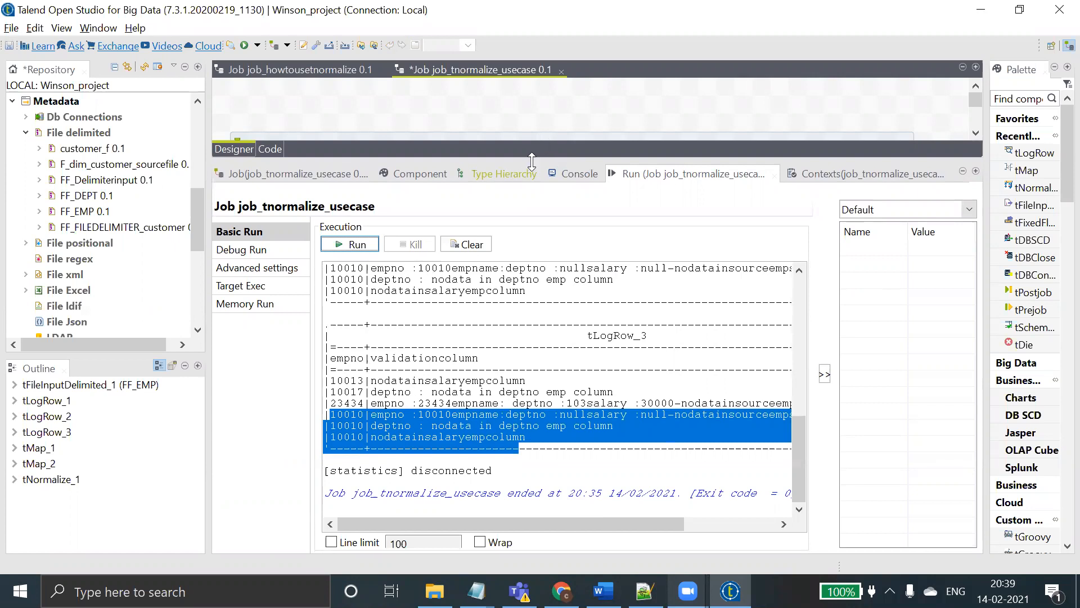
left_click_drag(532, 158, 554, 285)
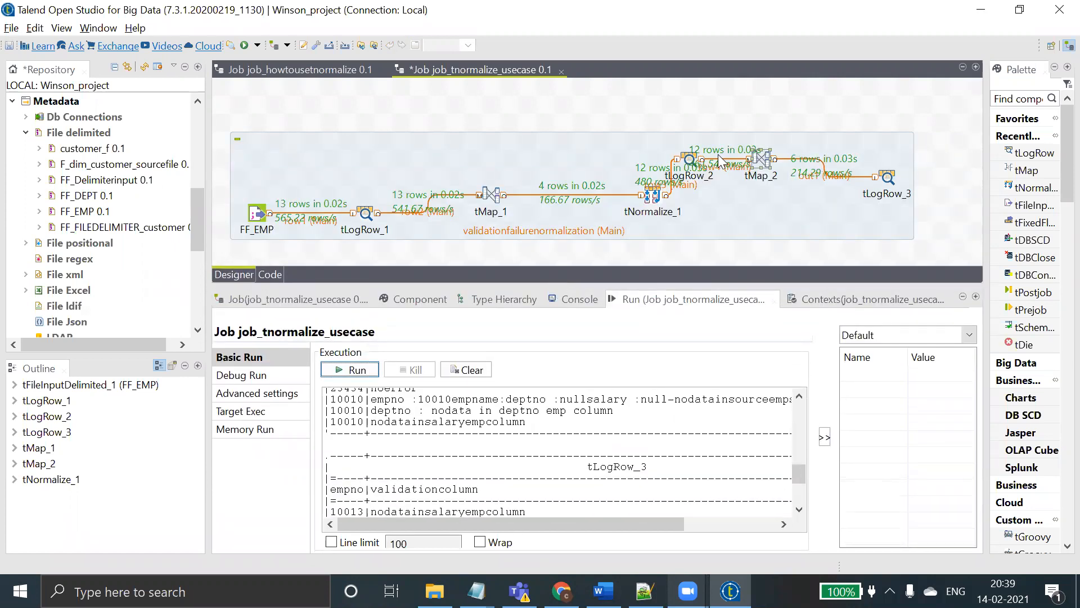
- Revisit the validation flow components and recheck tMap_1's validationcolumn expression, cancelling out without changes
left_click(760, 161)
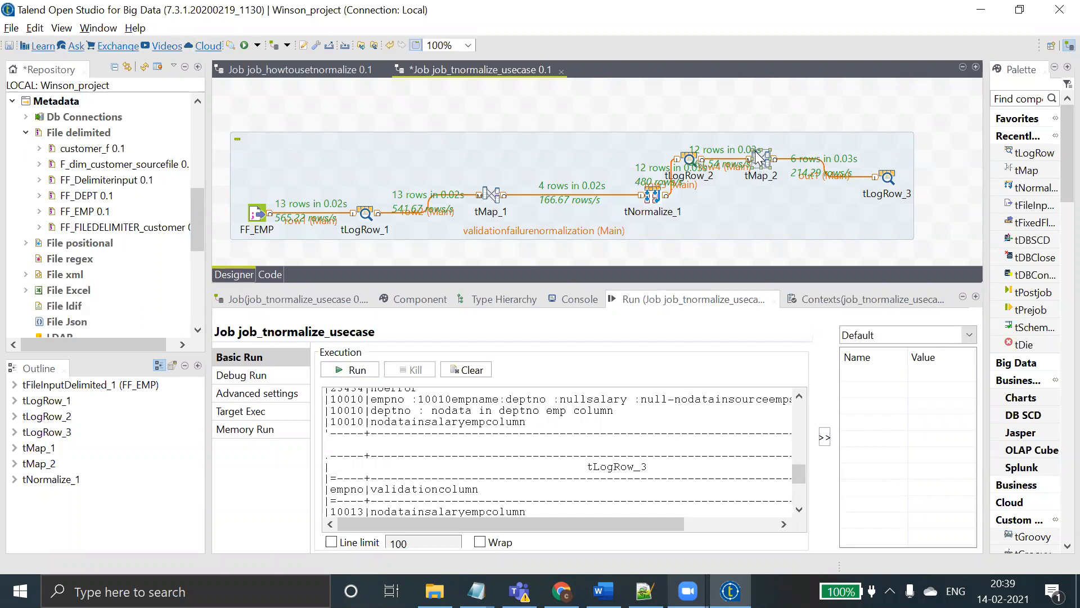
left_click(691, 161)
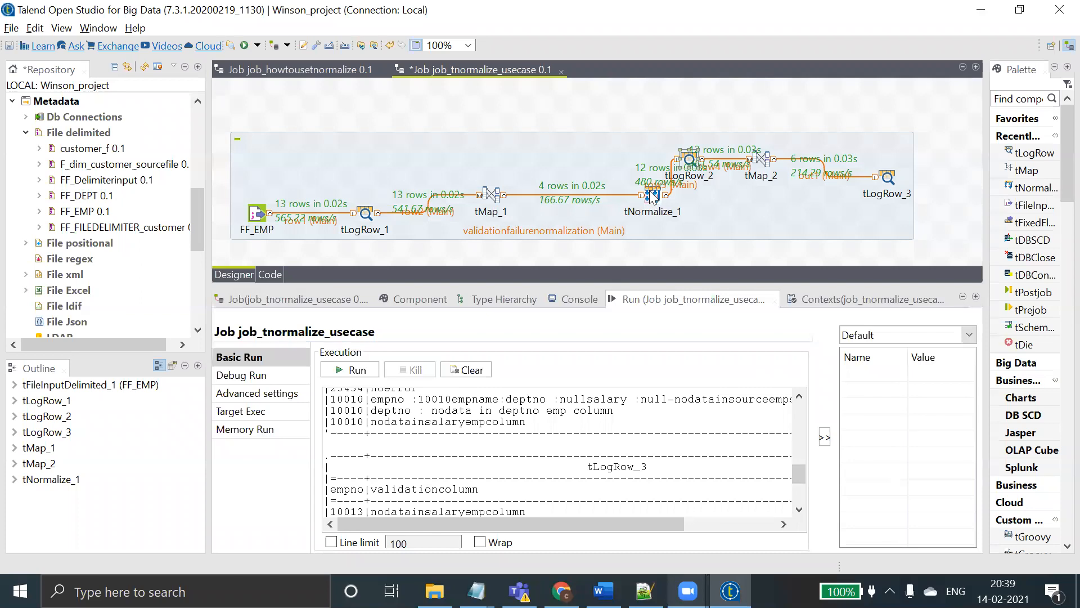
left_click(501, 196)
double_click(501, 194)
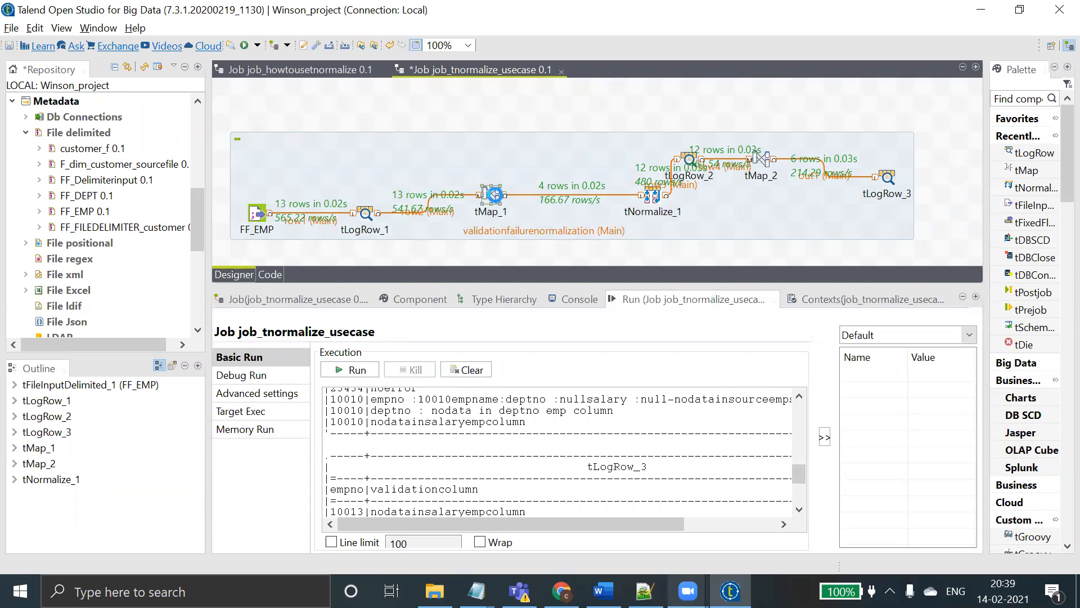
left_click(824, 212)
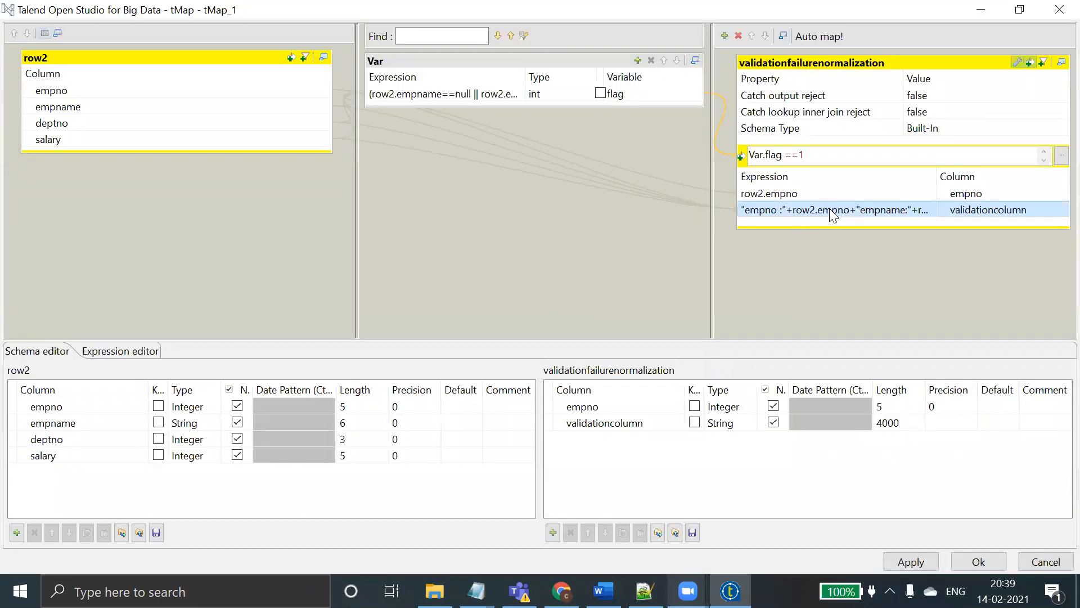
left_click(929, 210)
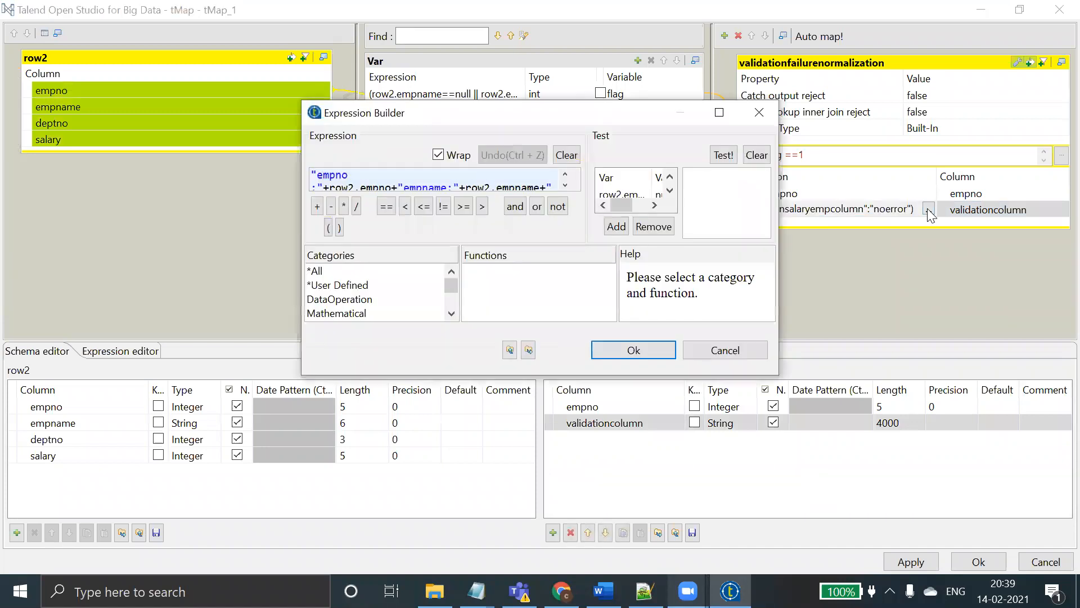
left_click(730, 351)
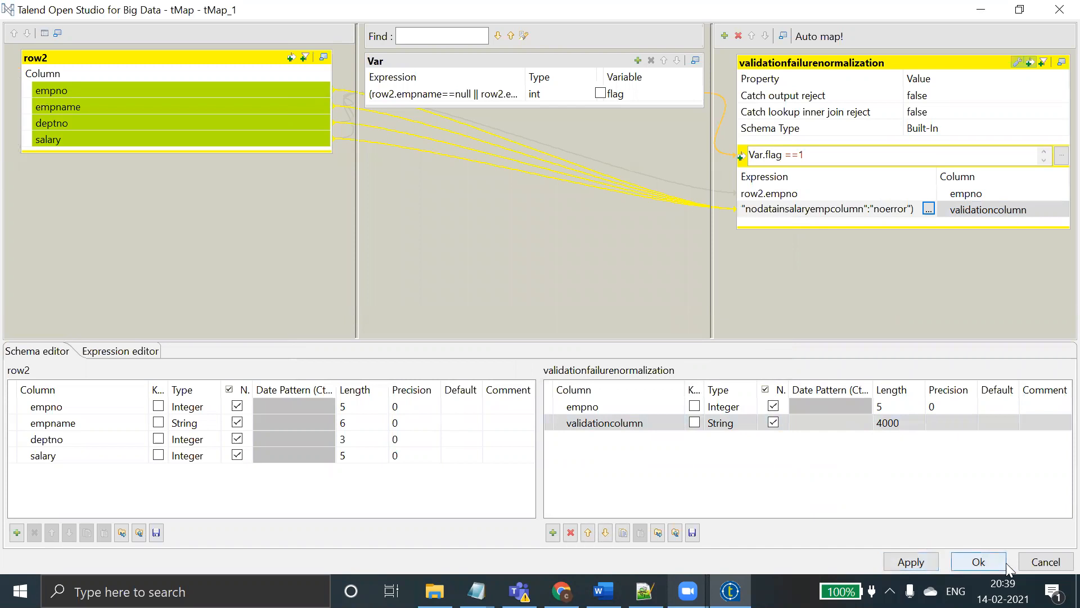
left_click(1044, 561)
- Recheck the var1 filter on tMap_2's out1 output and switch to the Tnormalize.docx document in Word
double_click(763, 150)
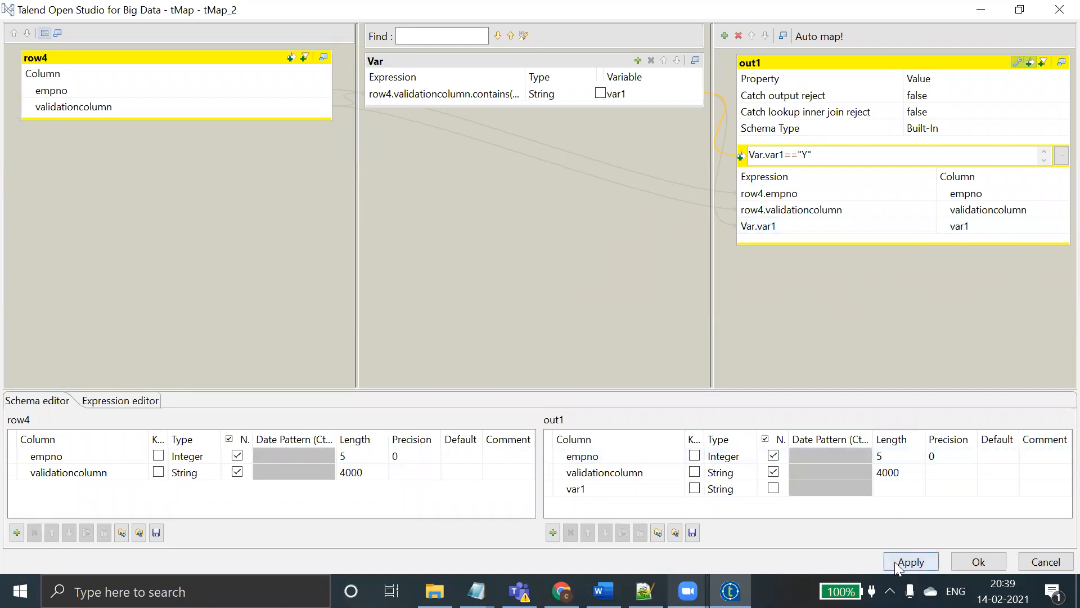
left_click(978, 562)
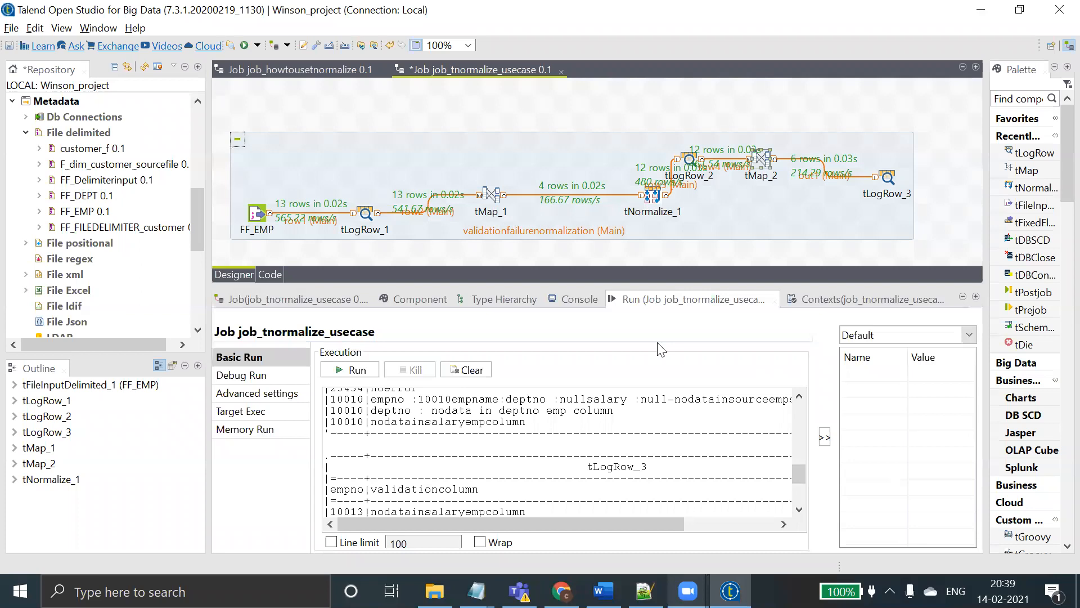
mouse_move(604, 591)
left_click(568, 548)
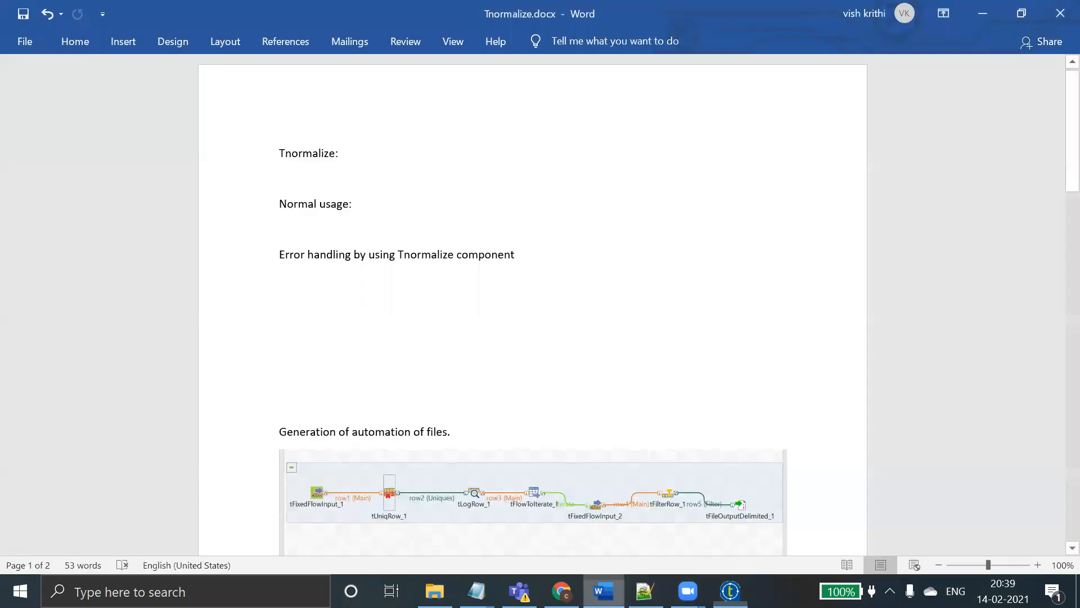
- Review the job diagram under Generation of automation of files and open emp.txt from the talendfiles folder in File Explorer
left_click_drag(1062, 184, 1054, 228)
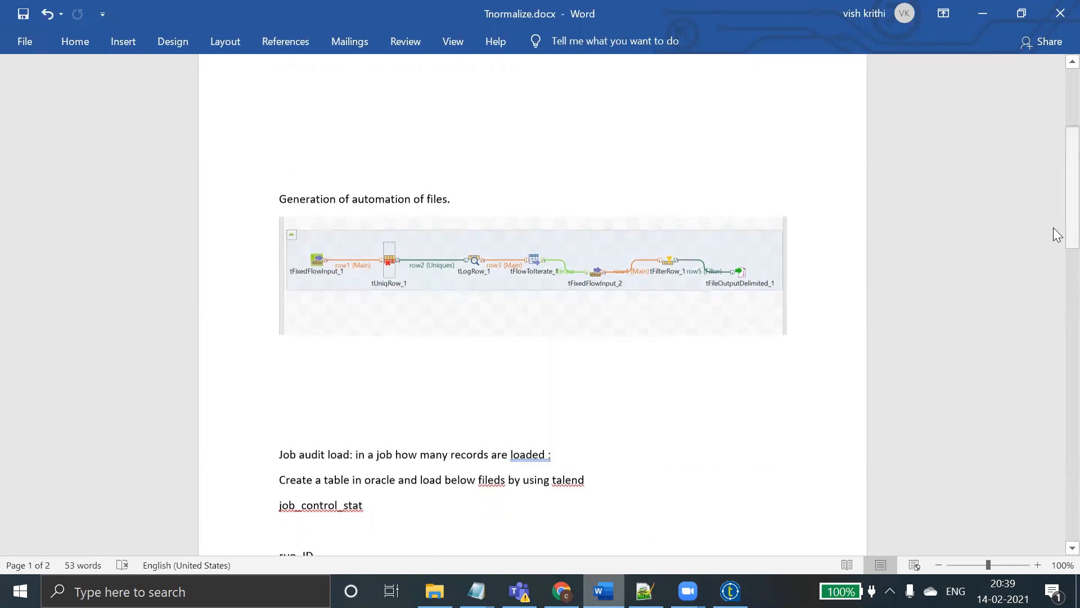
left_click(502, 299)
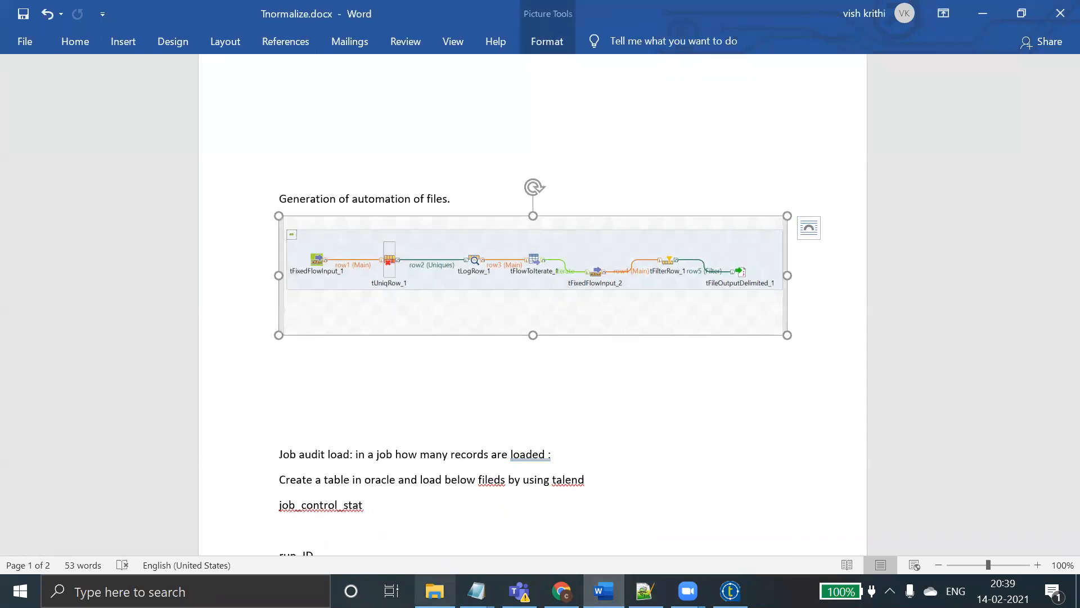
left_click(435, 591)
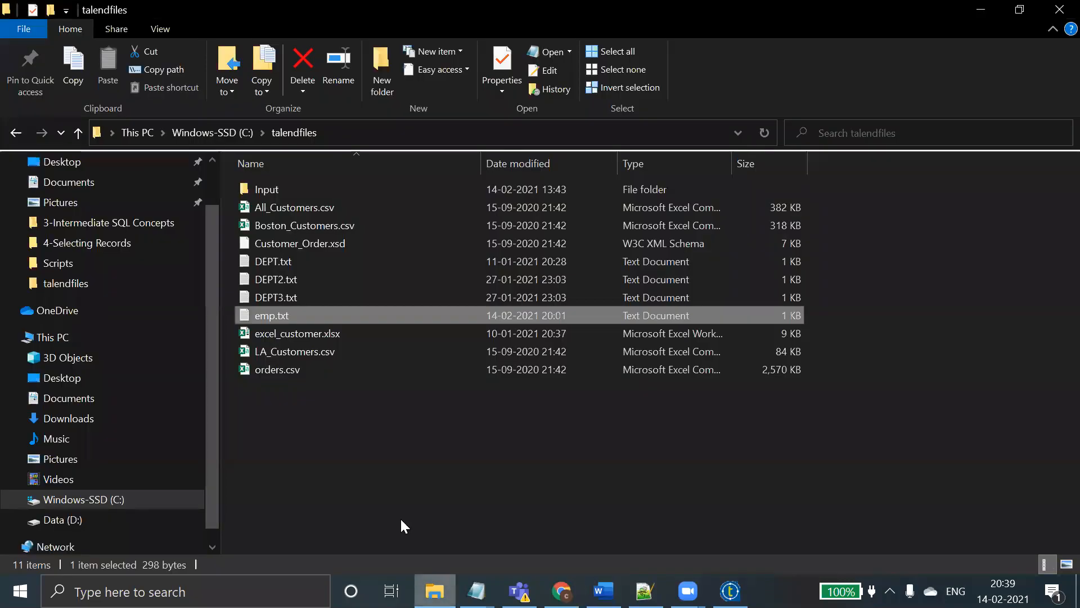
double_click(290, 316)
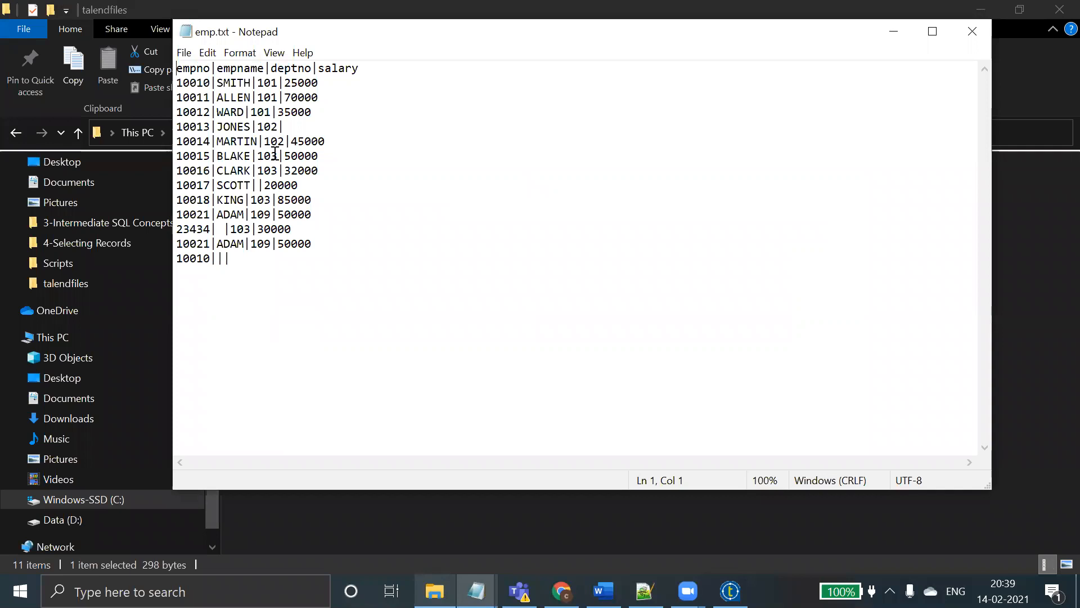
- Fill in the missing salary in the deptno 102 row with 35999 and the missing deptno in the 20000 salary row with 104
left_click(258, 83)
type("3599")
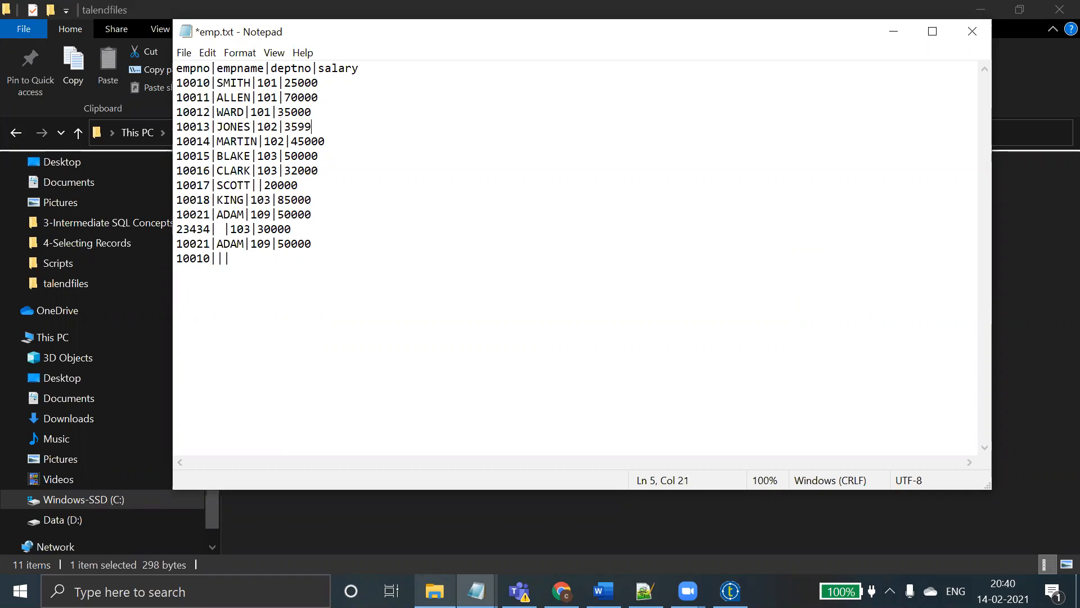
type("9 ")
type("10014")
- Enter an employee name in the blank empname, complete the last row with a name, deptno 108 and salary 3000, and save emp.txt
left_click(225, 228)
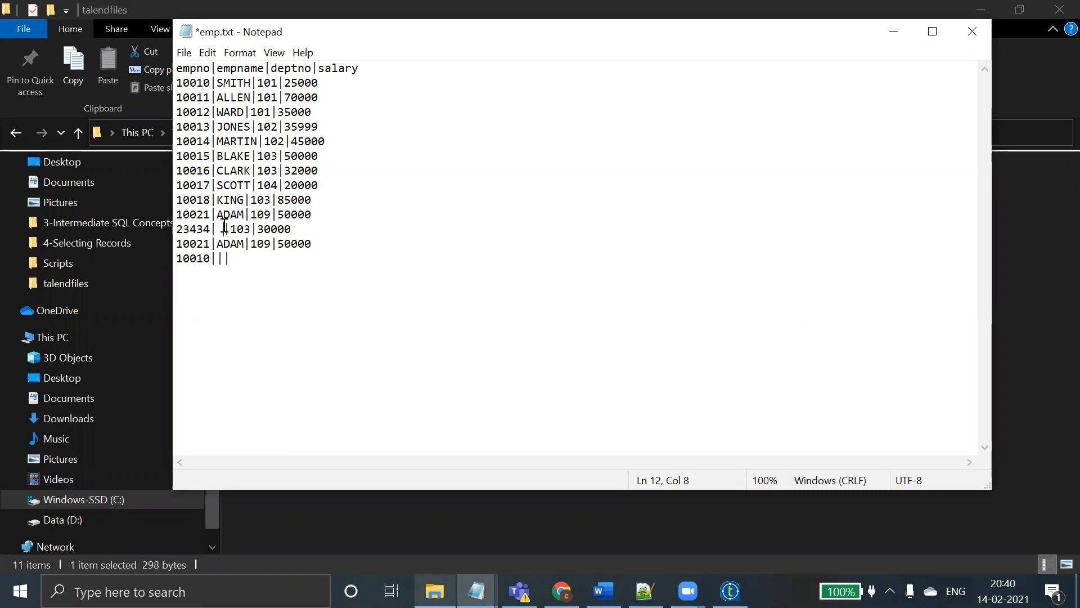
type("KRISH")
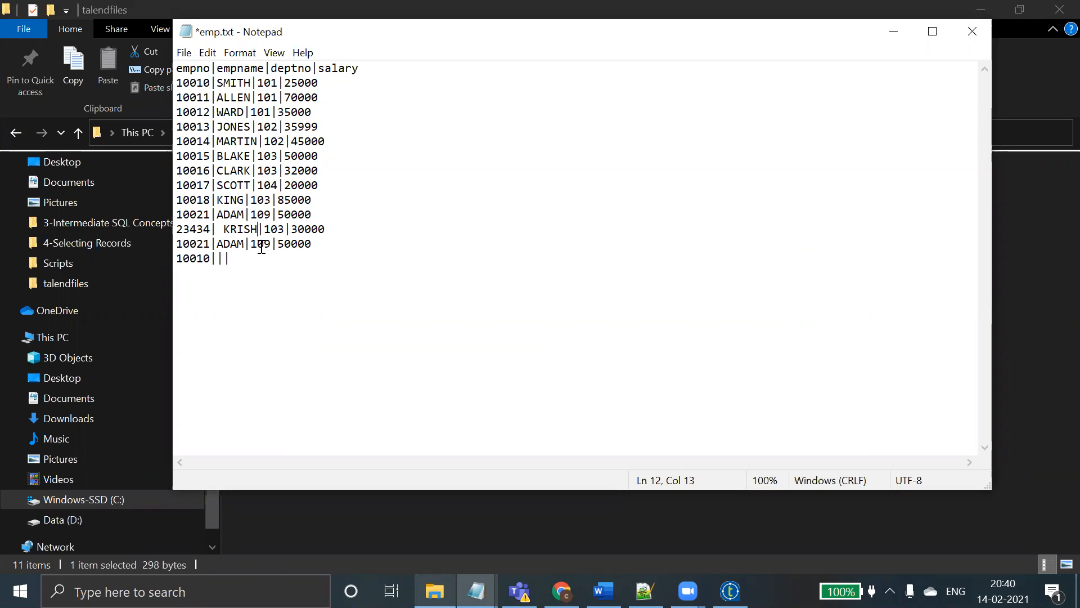
left_click(217, 258)
type("WINNU|108")
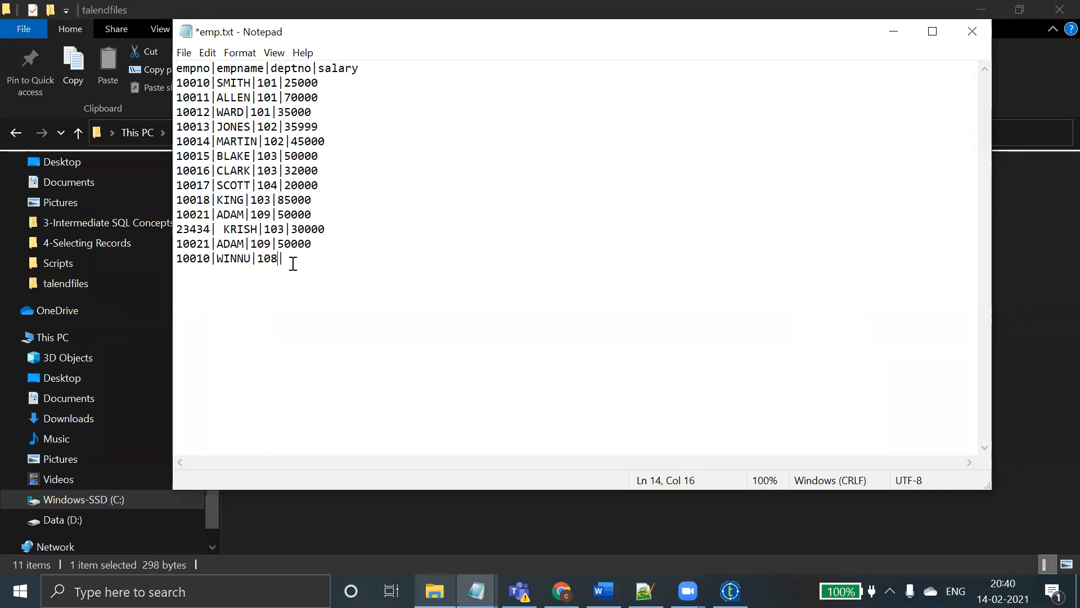
type("|3000")
key("ctrl+s")
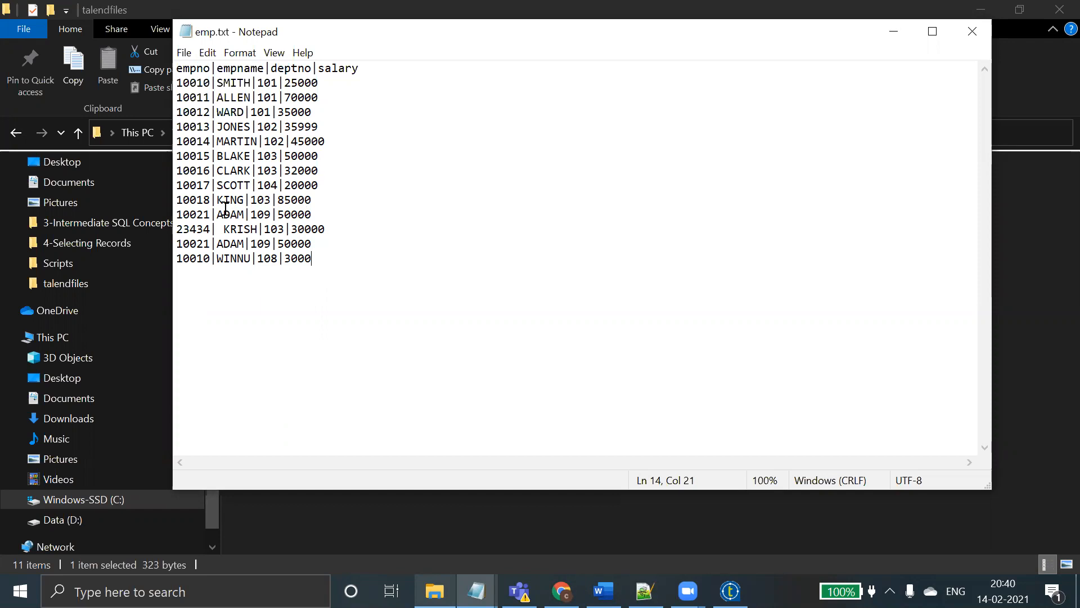
- Close emp.txt, switch to Talend Open Studio, clear the previous output and rerun job_tnormalize_usecase
left_click_drag(321, 251, 178, 66)
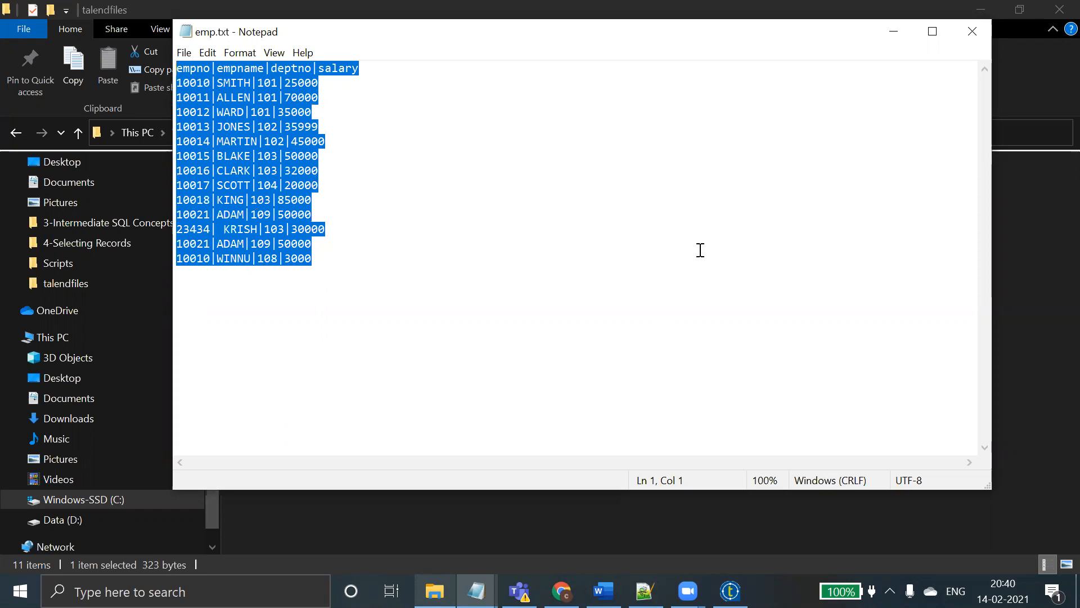
left_click(971, 29)
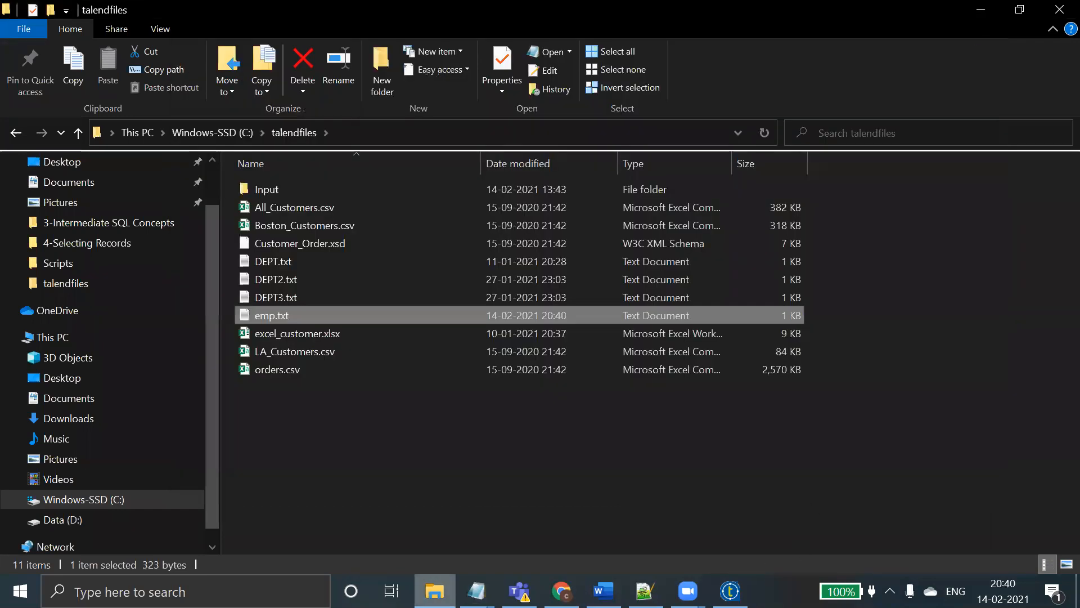
key("alt+Tab")
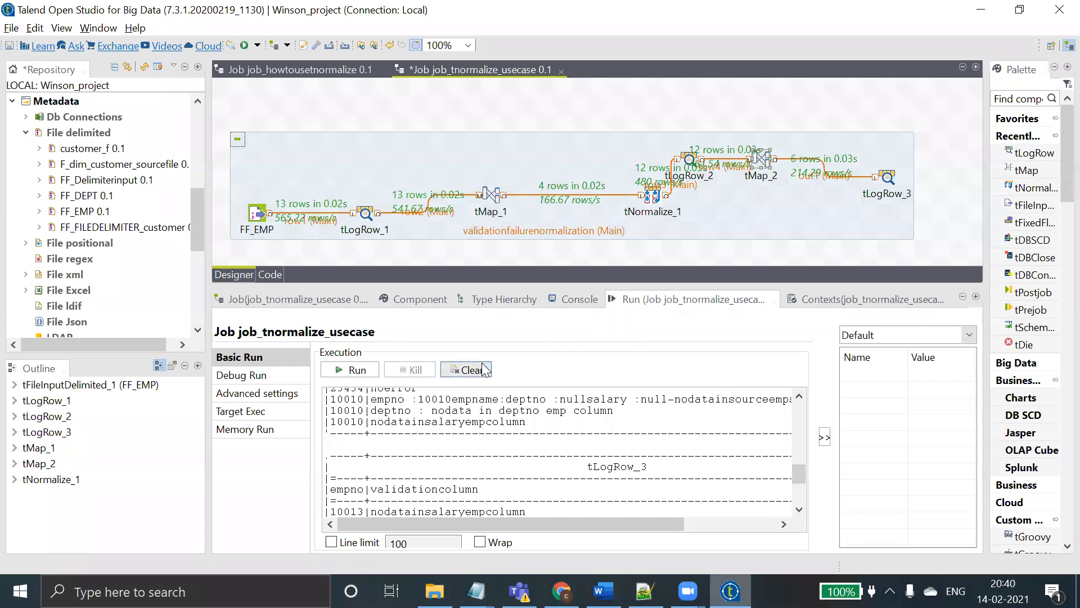
left_click(466, 370)
left_click(355, 370)
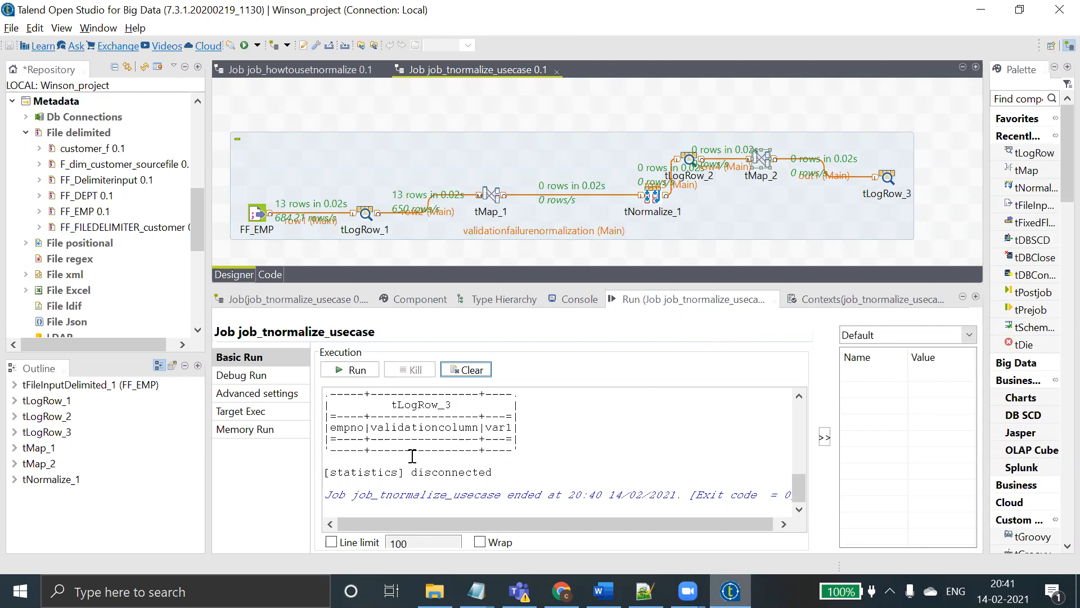
- Reopen emp.txt from the talendfiles folder and copy the three deptno 101 rows into a separate group below the data
left_click(602, 591)
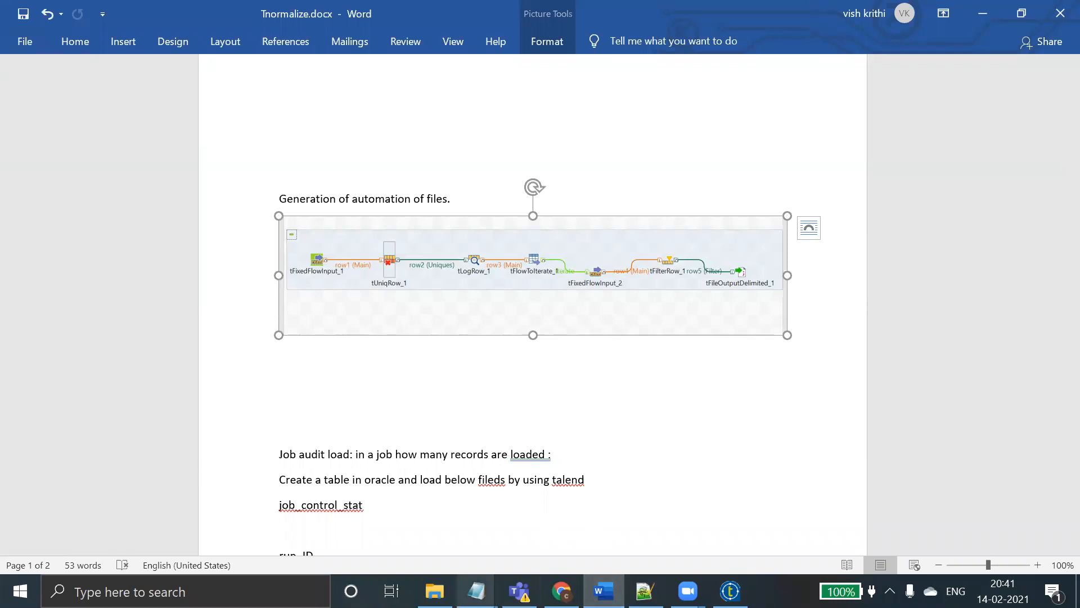
left_click(435, 591)
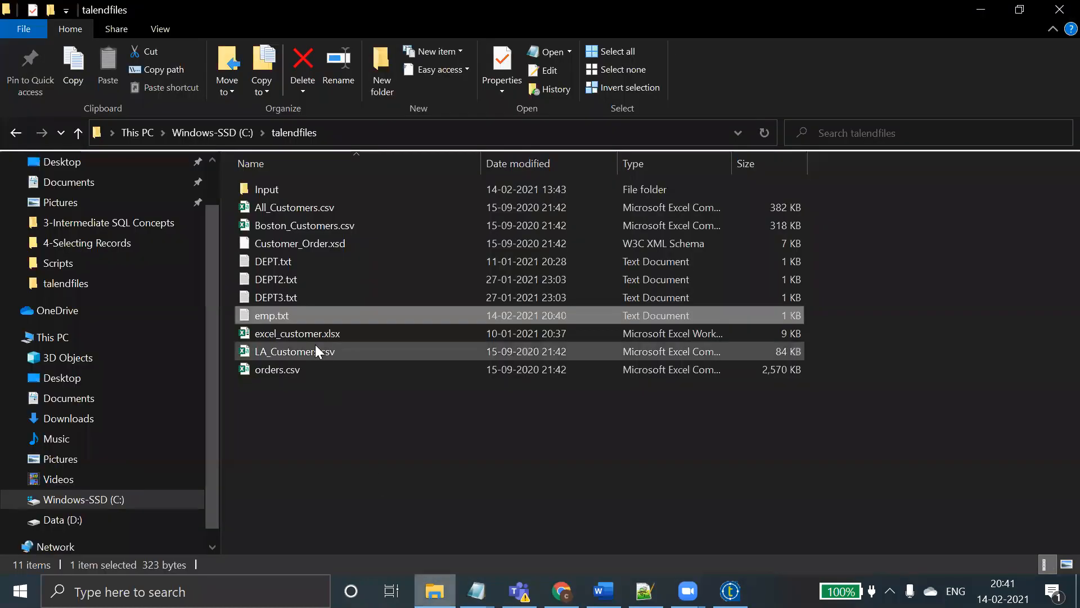
double_click(294, 316)
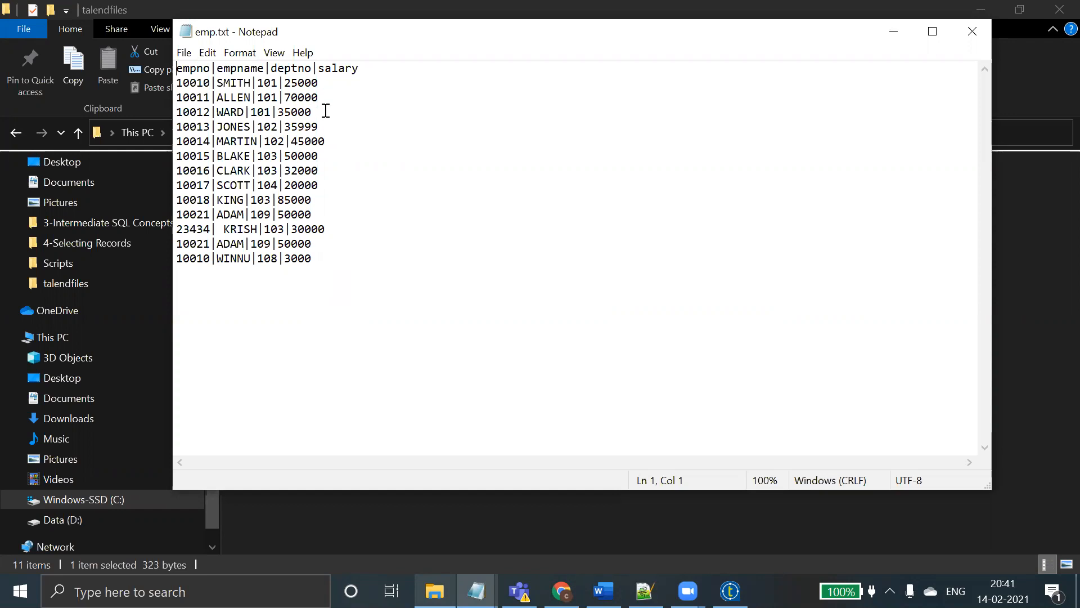
left_click_drag(324, 114, 172, 83)
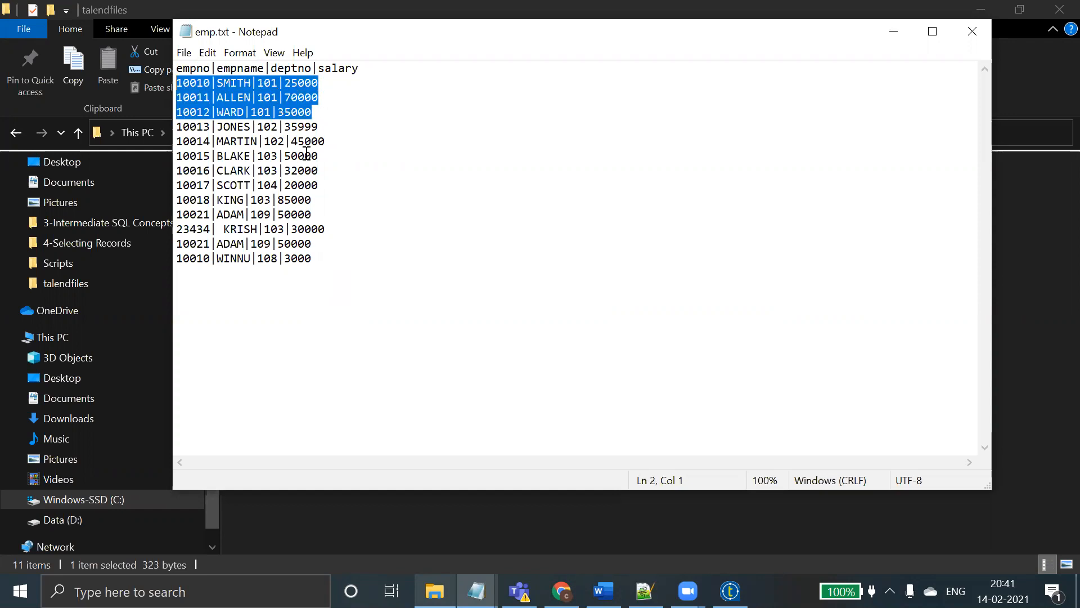
left_click(367, 276)
key("Return")
key("Return")
key("Return")
key("ctrl+v")
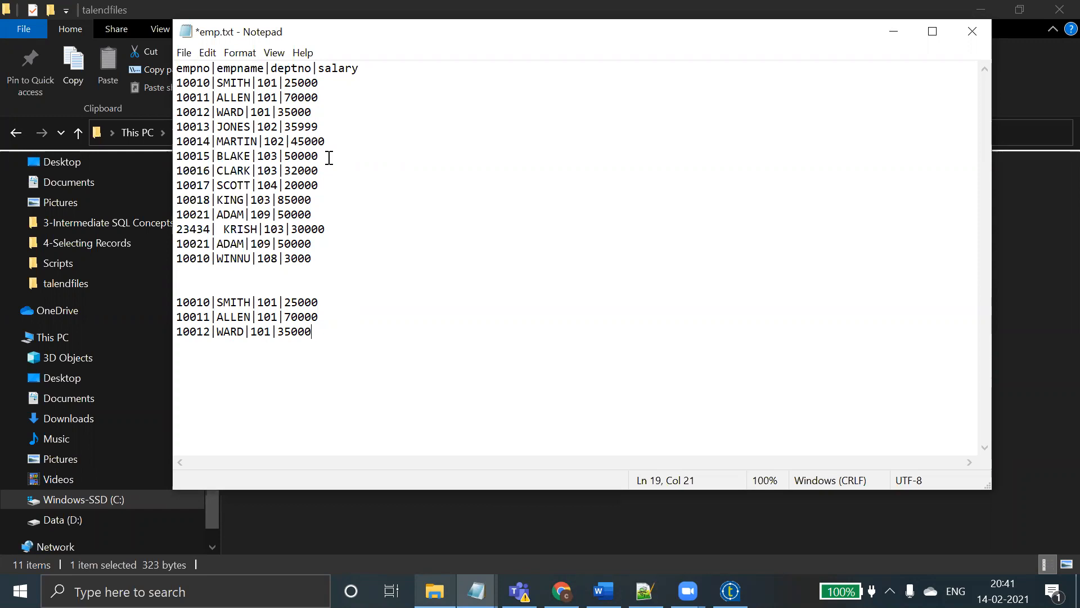
- Copy the two deptno 102 rows into their own group below the deptno 101 group
left_click_drag(327, 144, 165, 125)
key("ctrl+c")
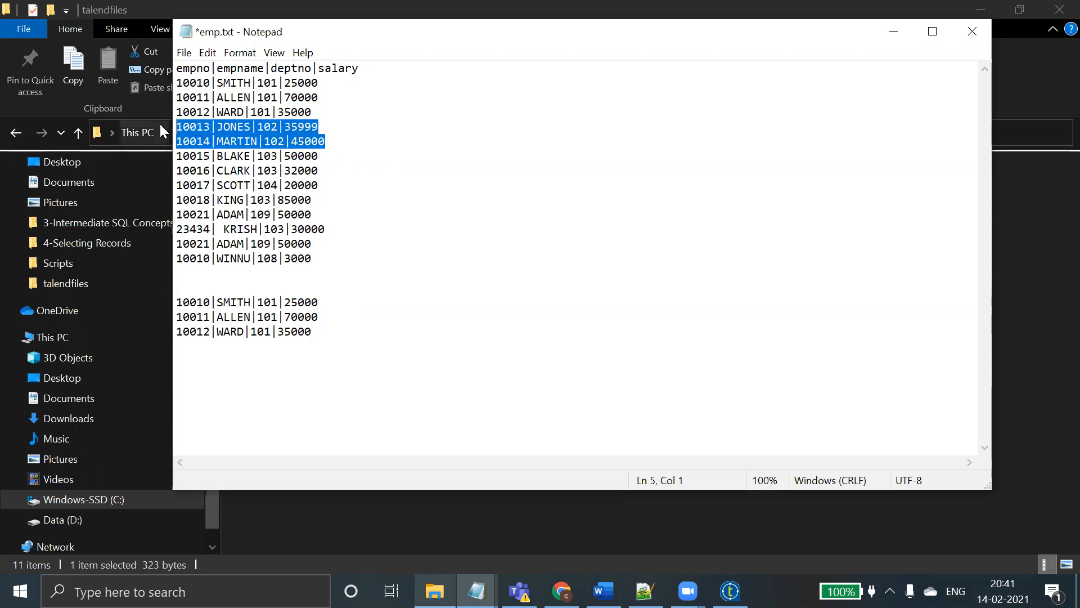
left_click(326, 330)
key("Return")
key("Return")
key("Return")
key("ctrl+v")
key("Return")
key("Return")
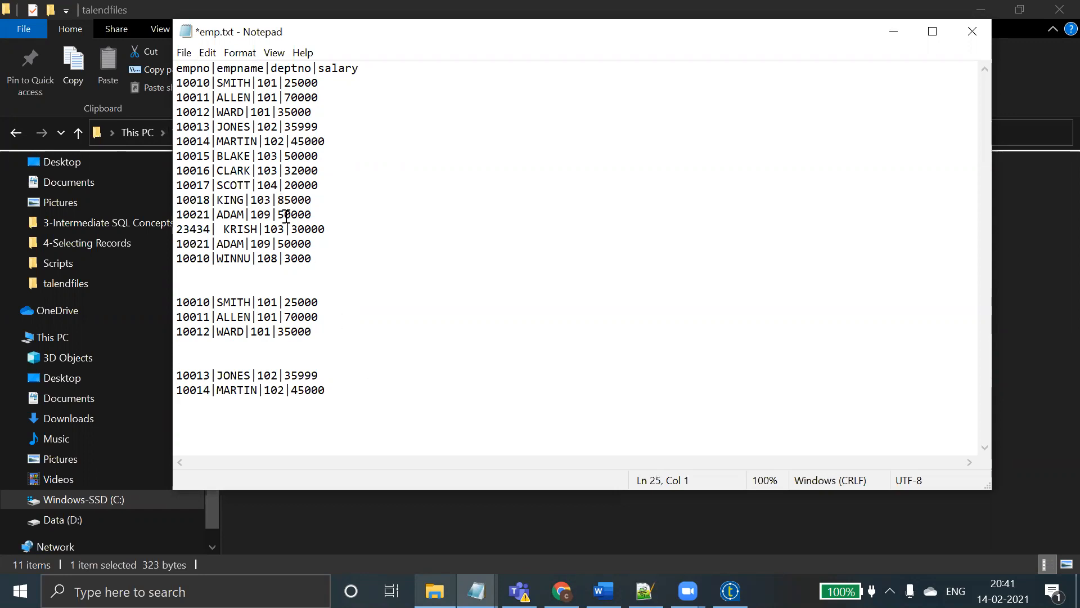
- Delete the copied department groups below the original data, save emp.txt and close it
left_click_drag(332, 390, 173, 274)
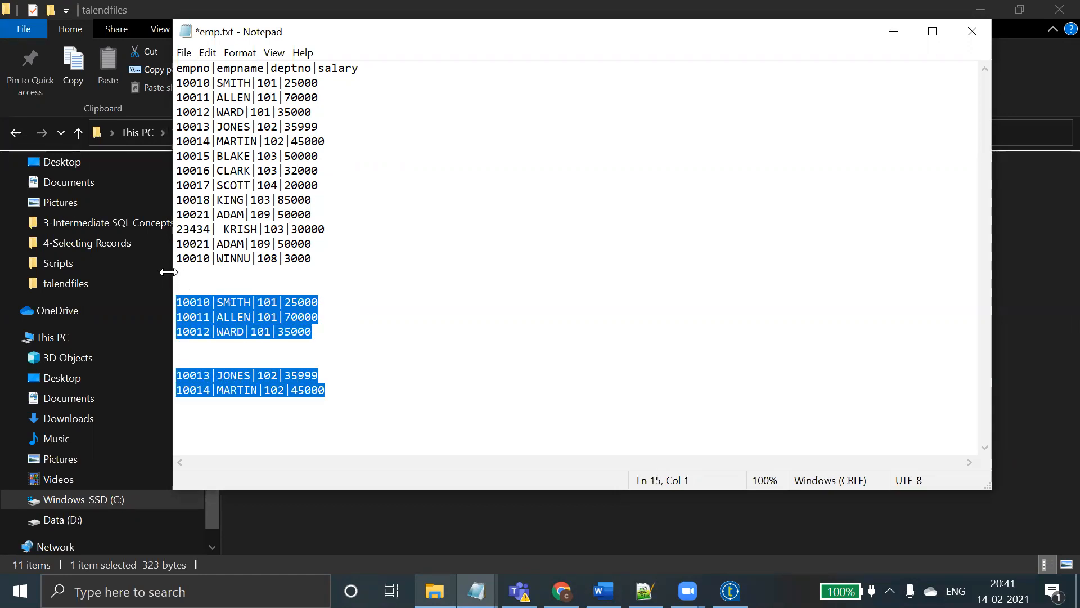
key("Delete")
left_click(312, 258)
key("ctrl+s")
key("Caps_Lock")
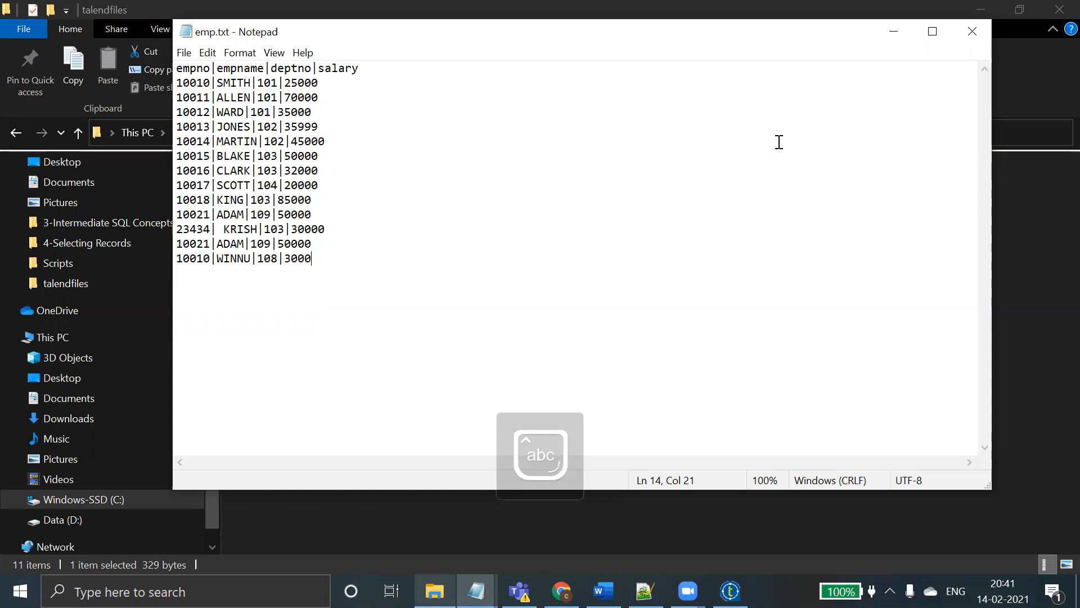
left_click(971, 25)
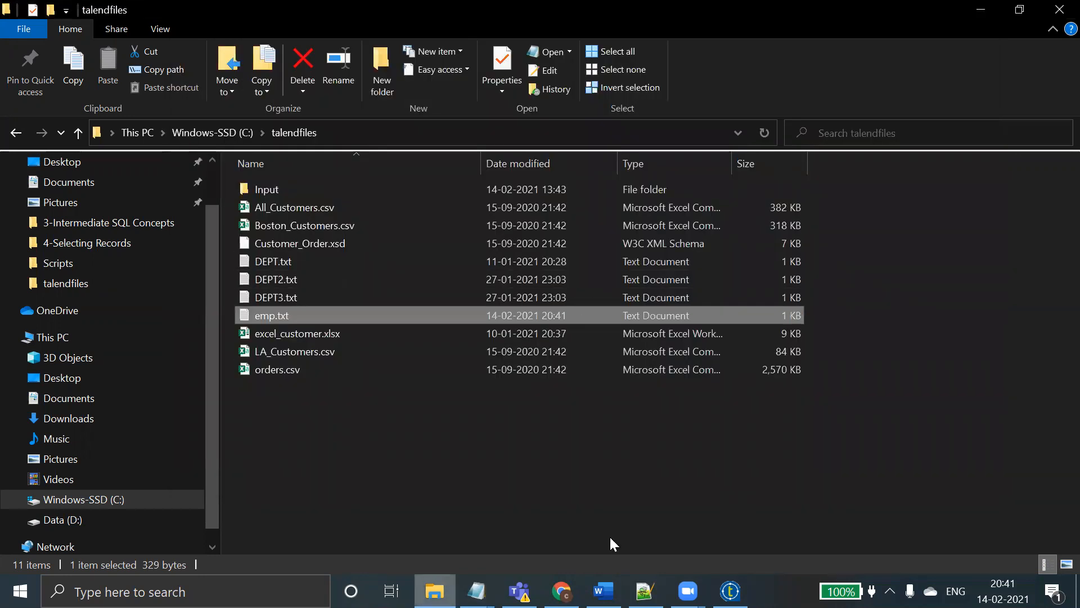
- Switch to Talend Open Studio and create a new job named job_automation_file_deptno in the scenarios_jobs folder
left_click(730, 590)
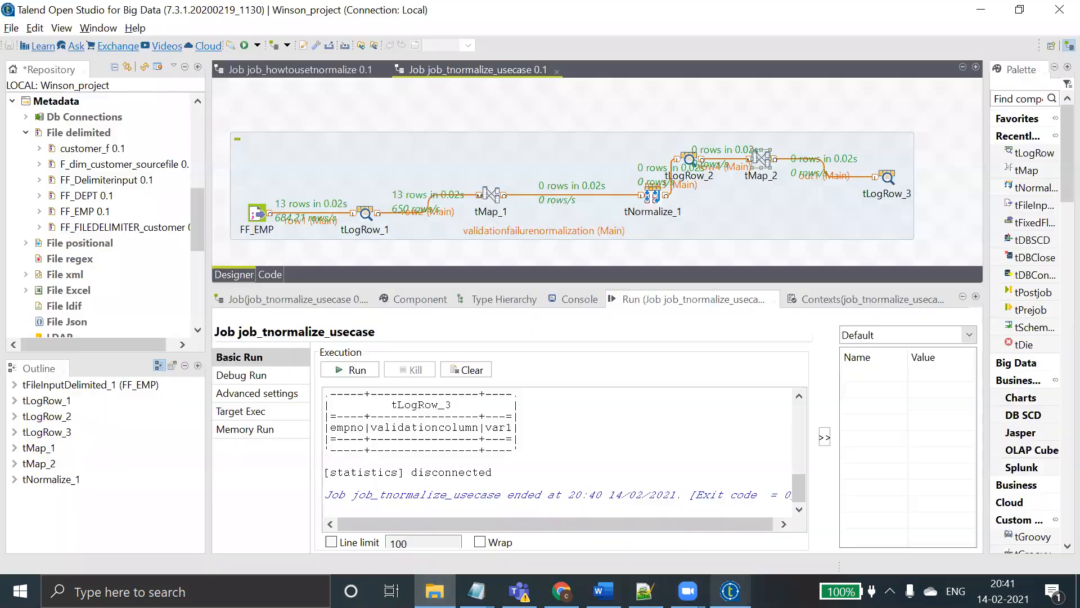
left_click_drag(194, 211, 181, 141)
scroll(181, 142, "down", 1)
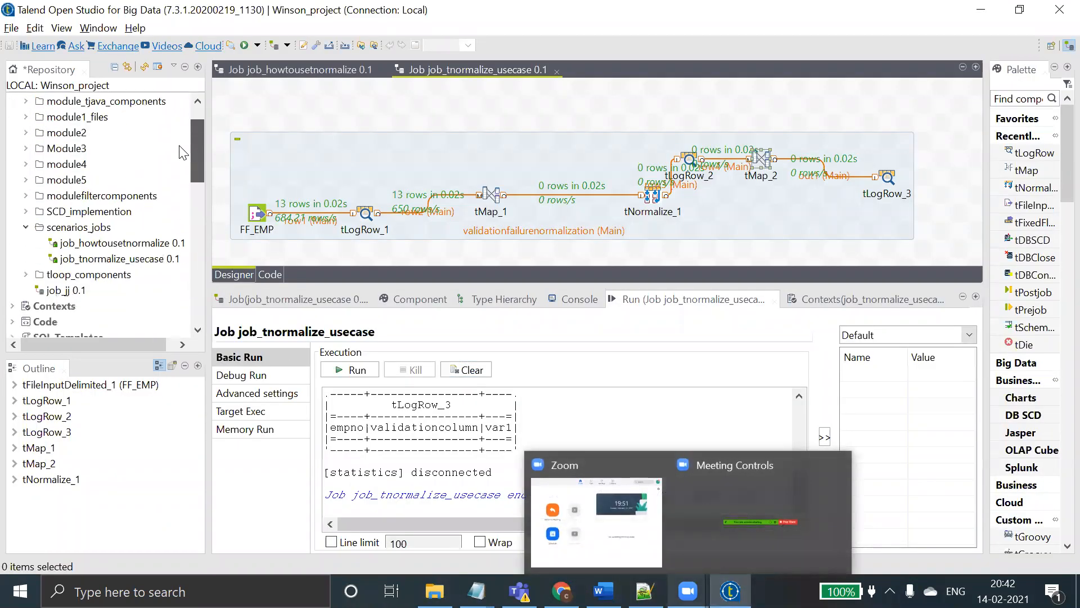
right_click(97, 227)
left_click(125, 231)
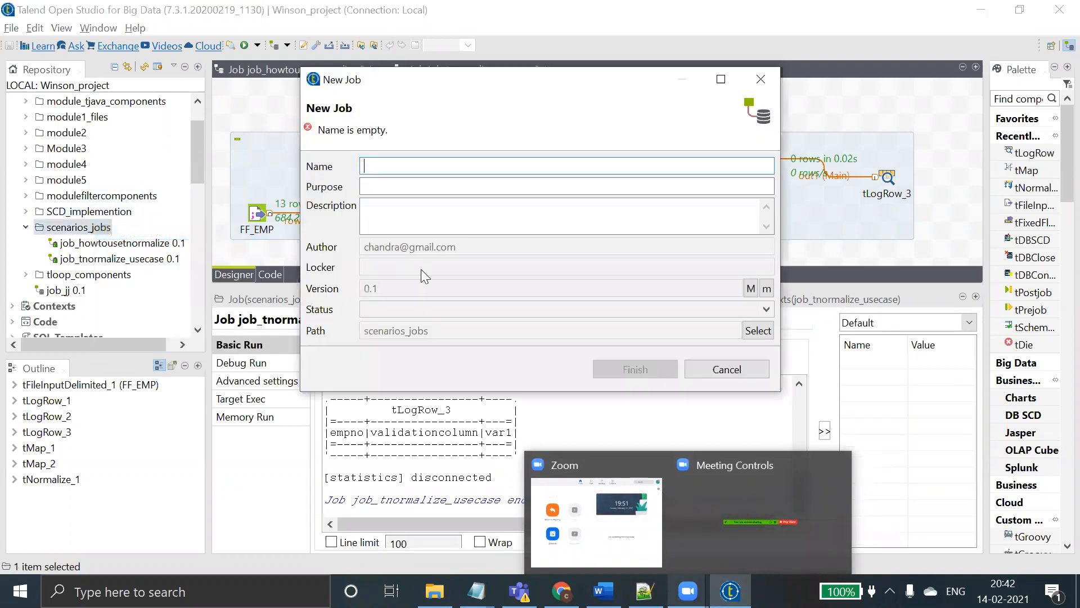
type("job_automation_fi")
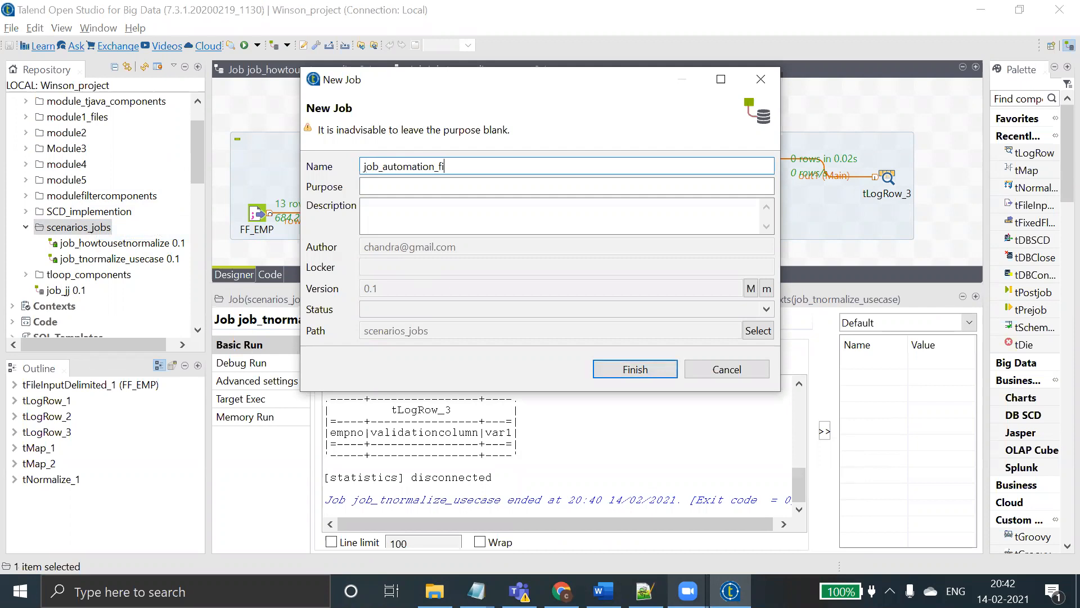
type("le_det")
left_click(634, 367)
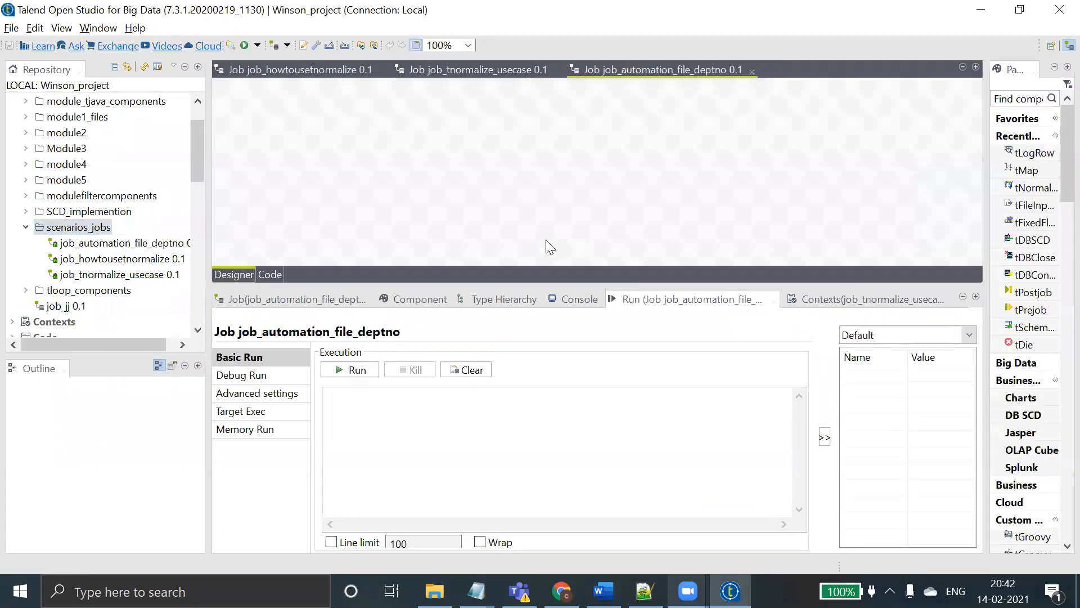
- Widen the repository and add the FF_EMP delimited file metadata to the job as a tFileInputDelimited component
left_click_drag(211, 173, 259, 231)
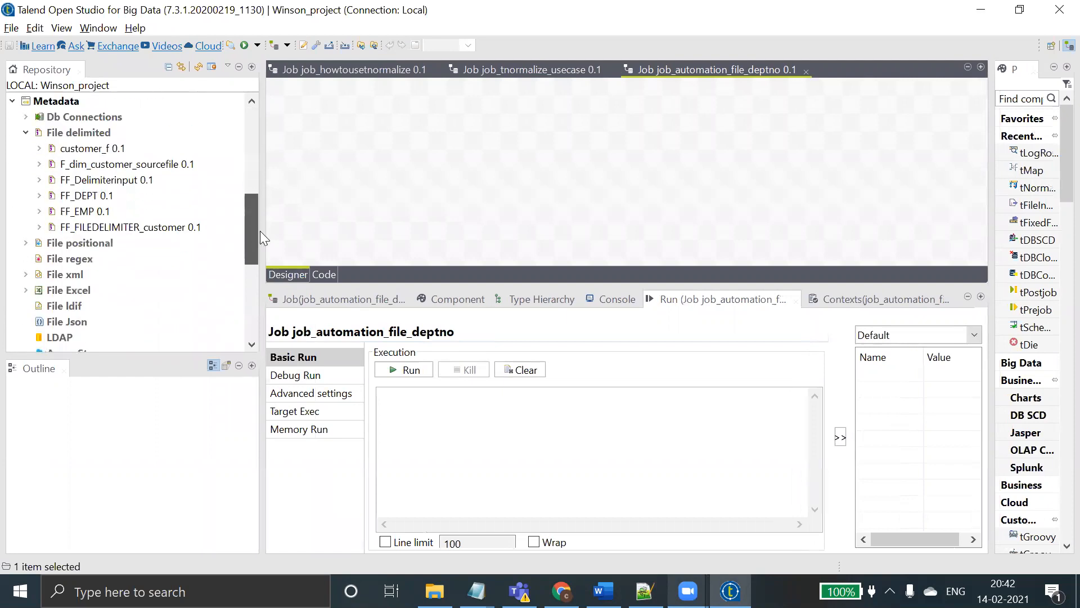
left_click_drag(104, 215, 382, 156)
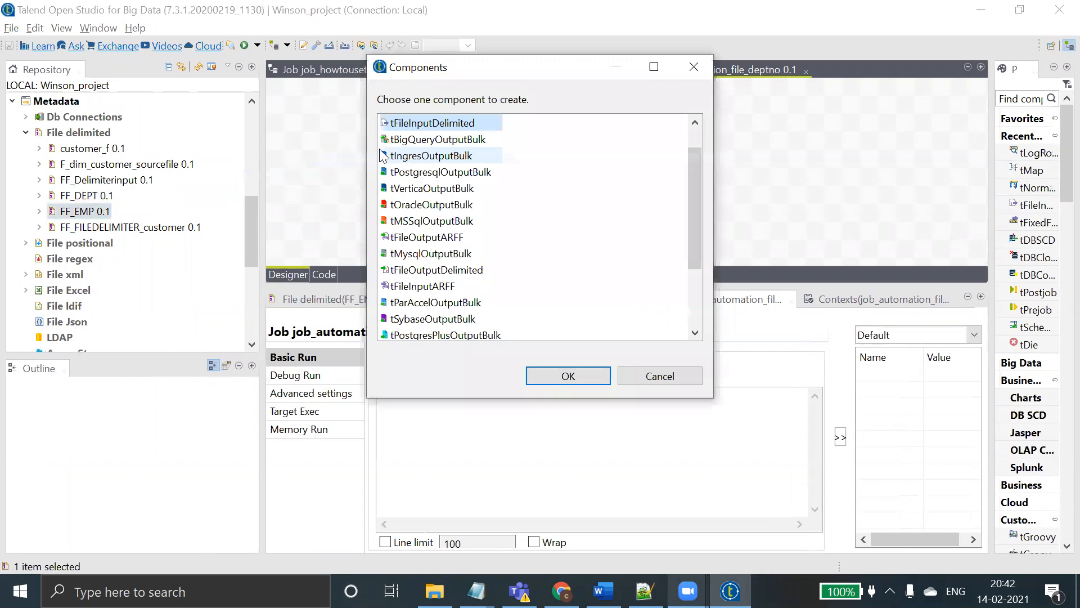
left_click(567, 374)
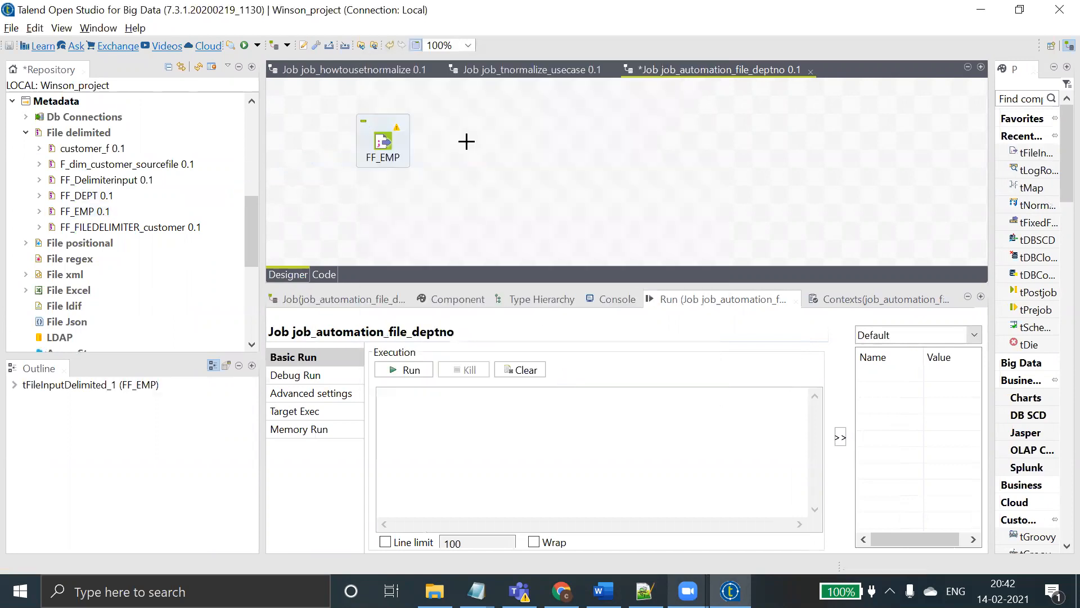
- Add a tFilterColumns component to the job and place it to the right of FF_EMP
type("t")
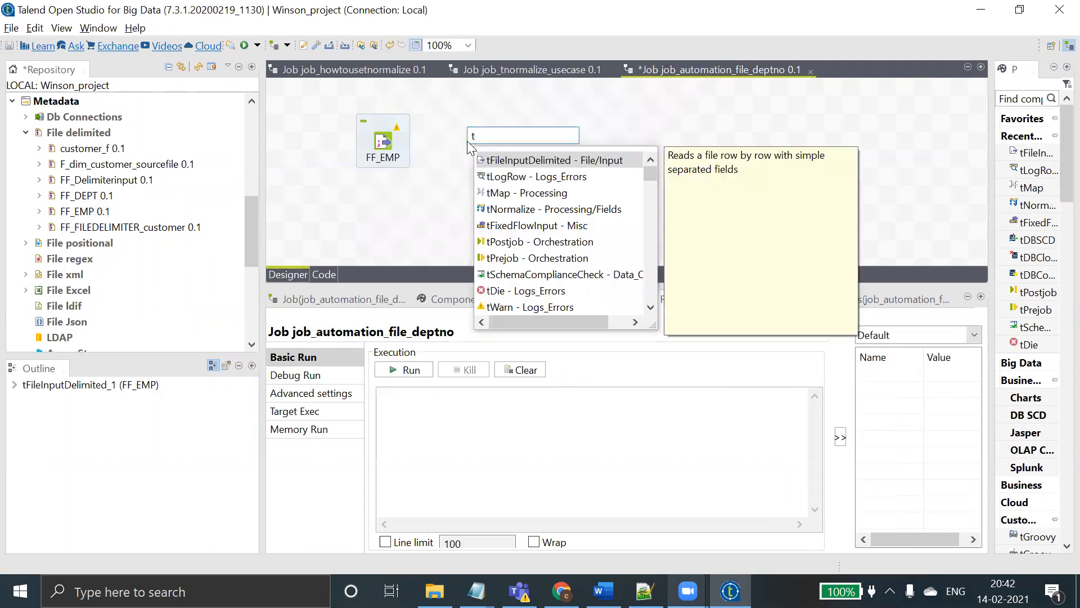
type("log")
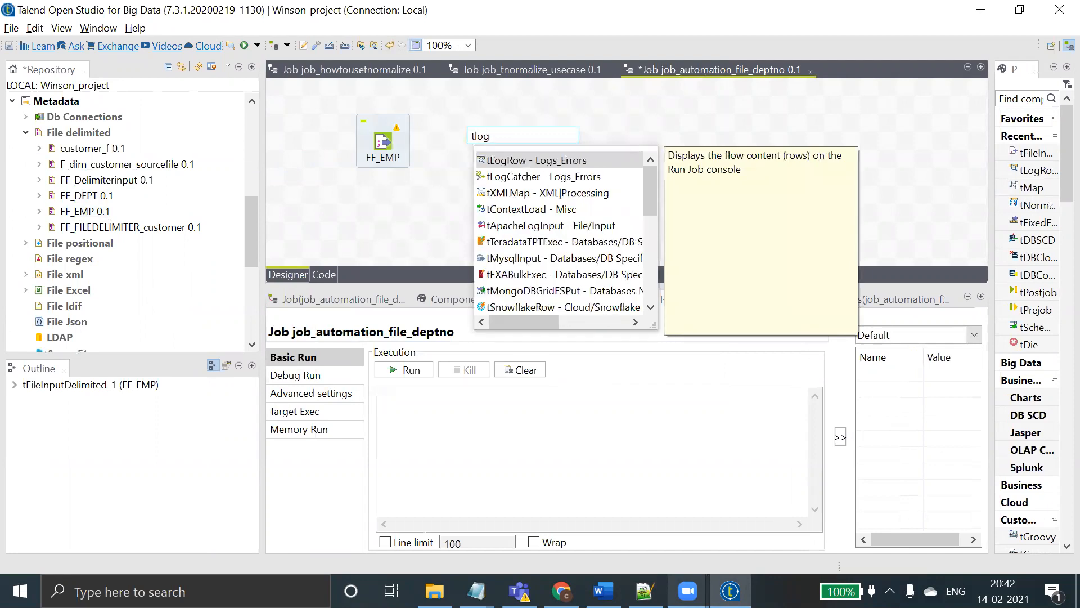
key("BackSpace")
key("BackSpace")
key("BackSpace")
type("fi")
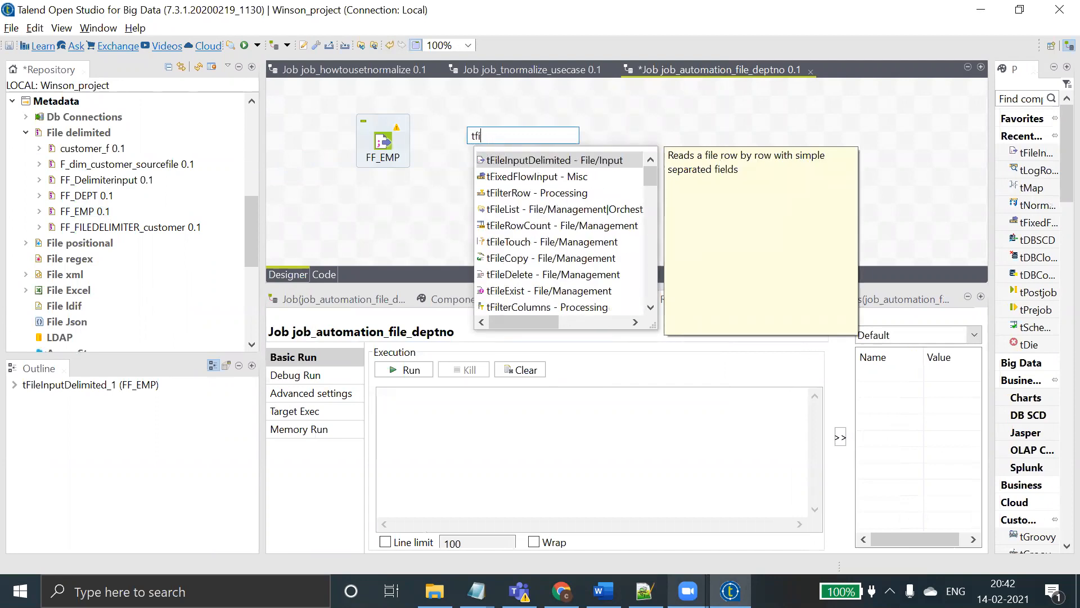
type("lter")
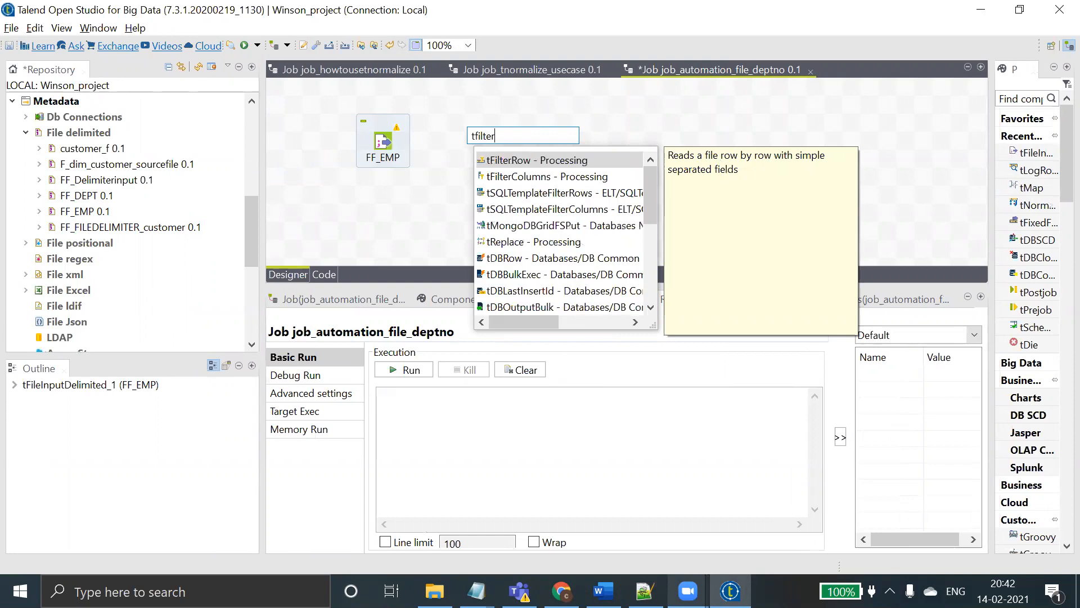
double_click(514, 176)
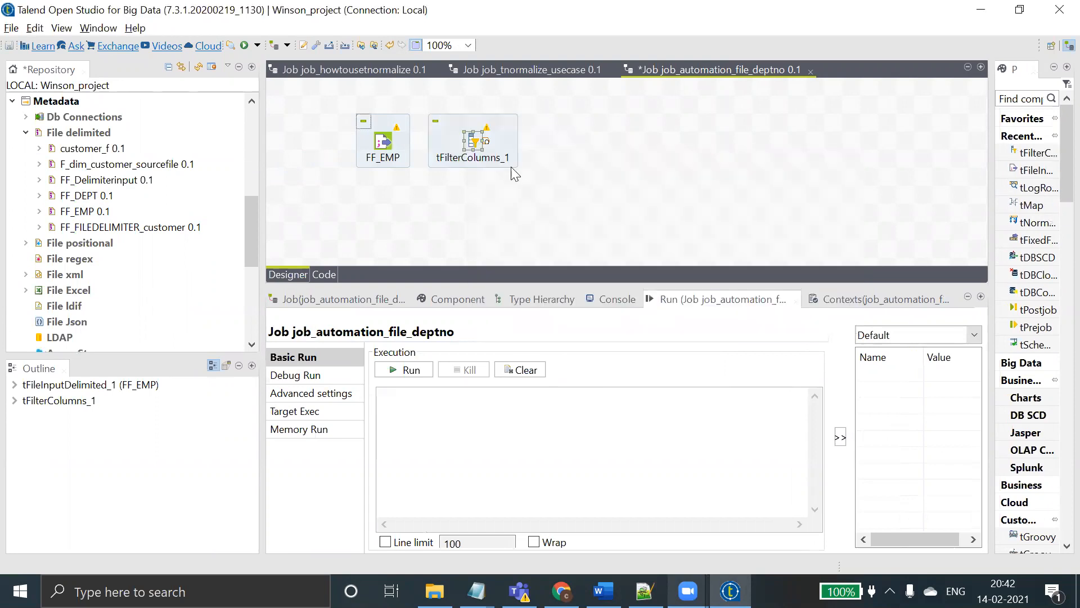
left_click_drag(478, 141, 513, 160)
- Connect FF_EMP to tFilterColumns_1 with a Main row
left_click(387, 143)
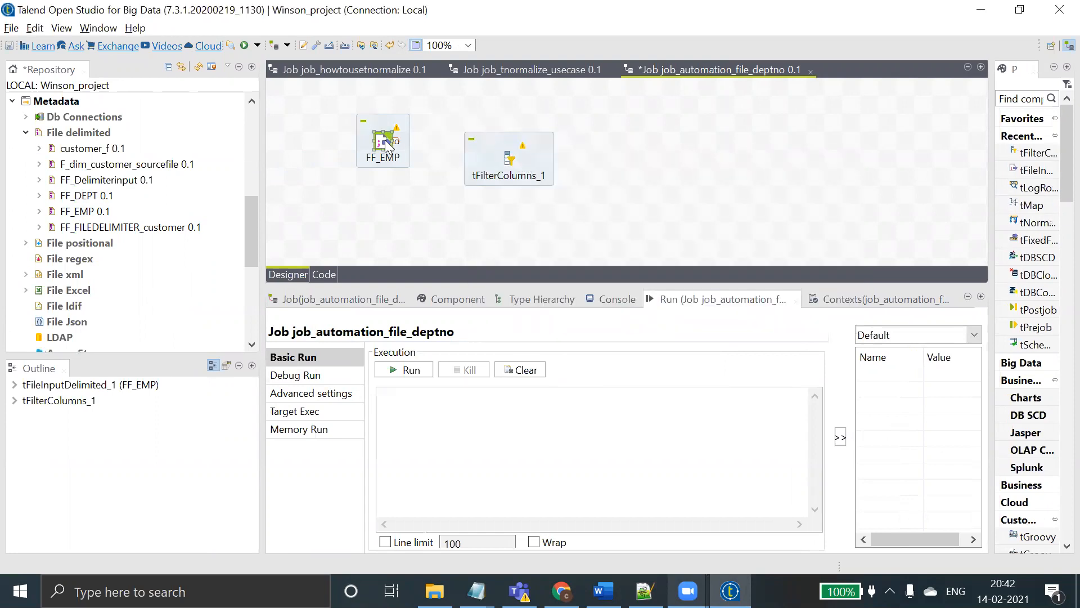
right_click(387, 144)
mouse_move(448, 152)
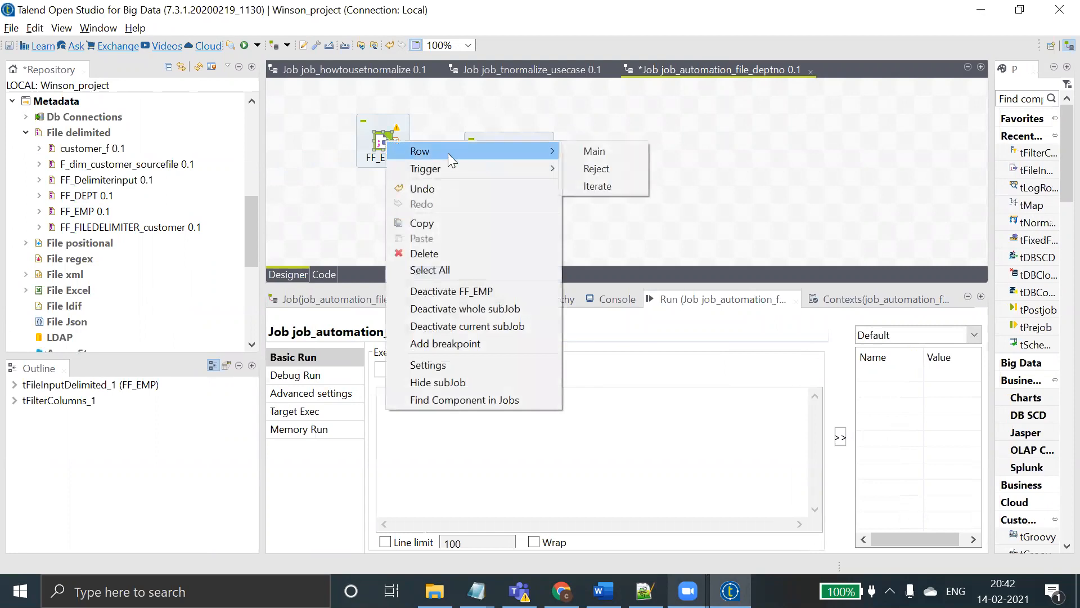
left_click(586, 149)
left_click(509, 159)
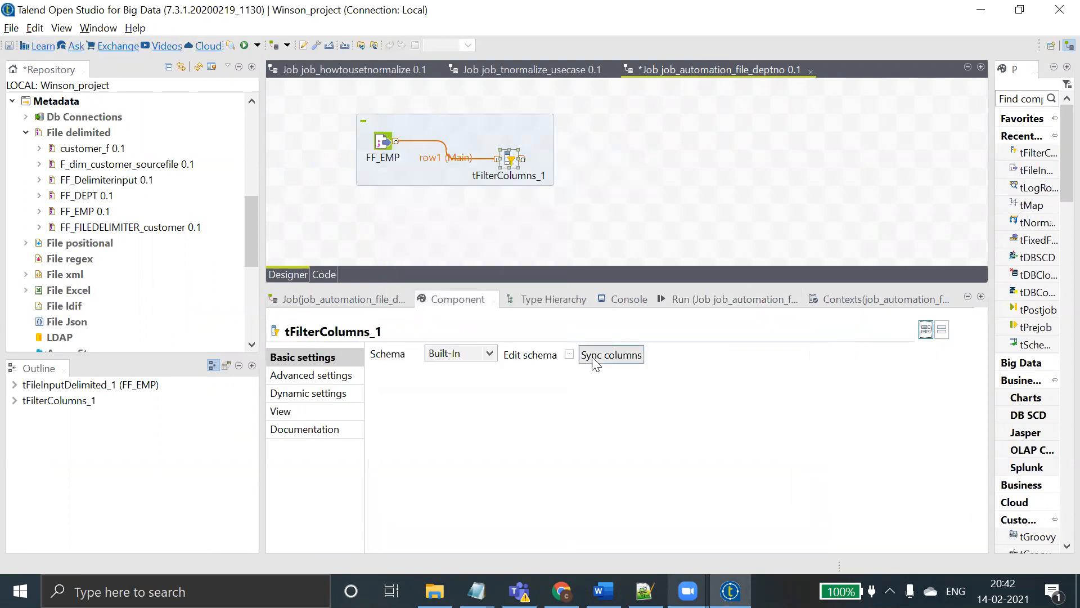
- Edit the schema of tFilterColumns_1 so its output contains only the deptno column
left_click(567, 355)
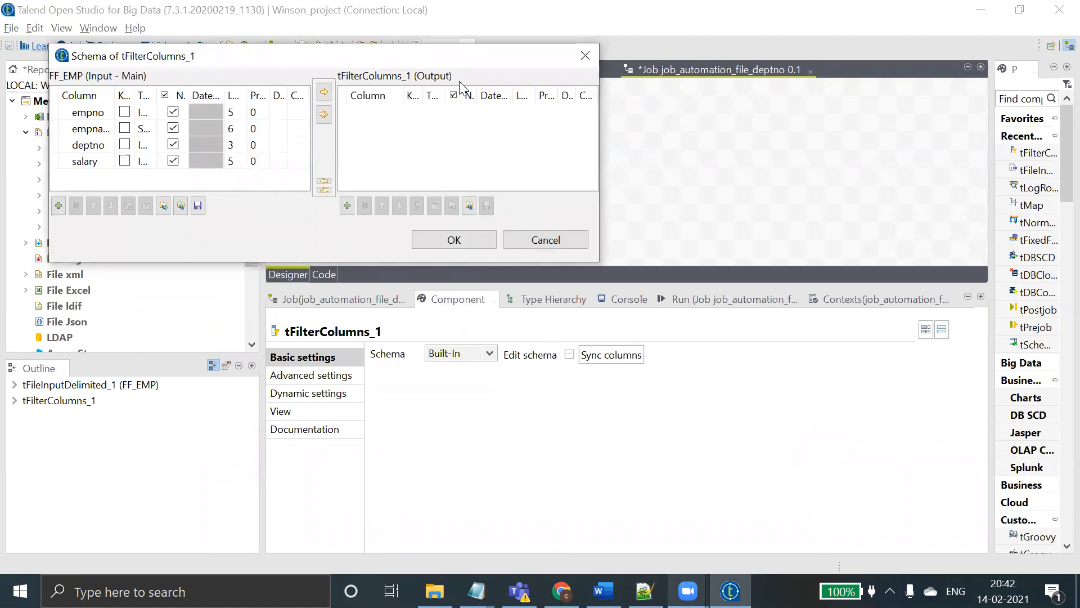
left_click_drag(415, 57, 650, 245)
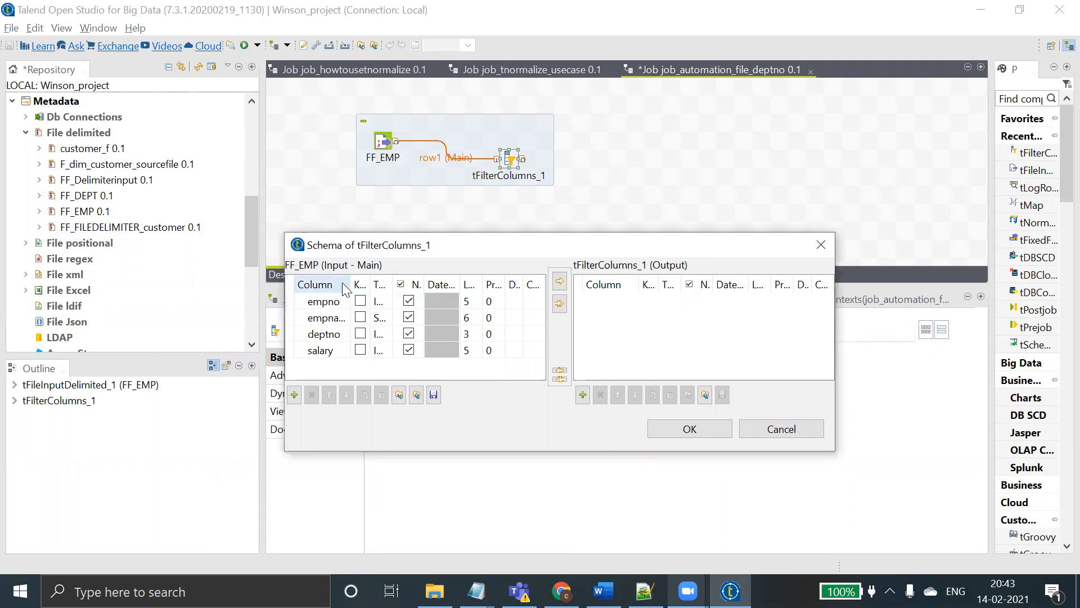
left_click_drag(348, 279, 390, 280)
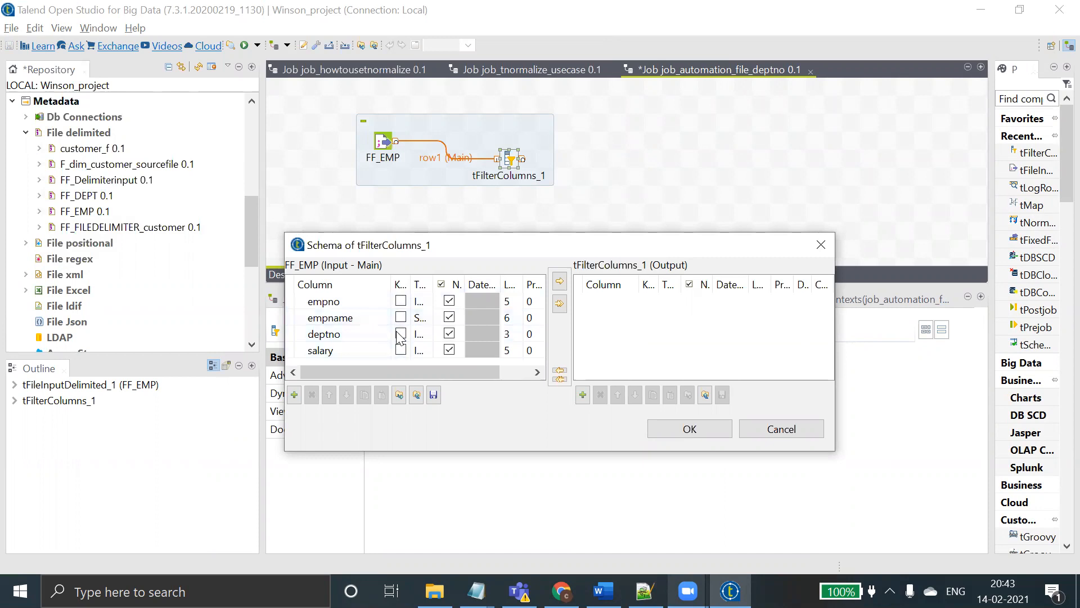
left_click(360, 335)
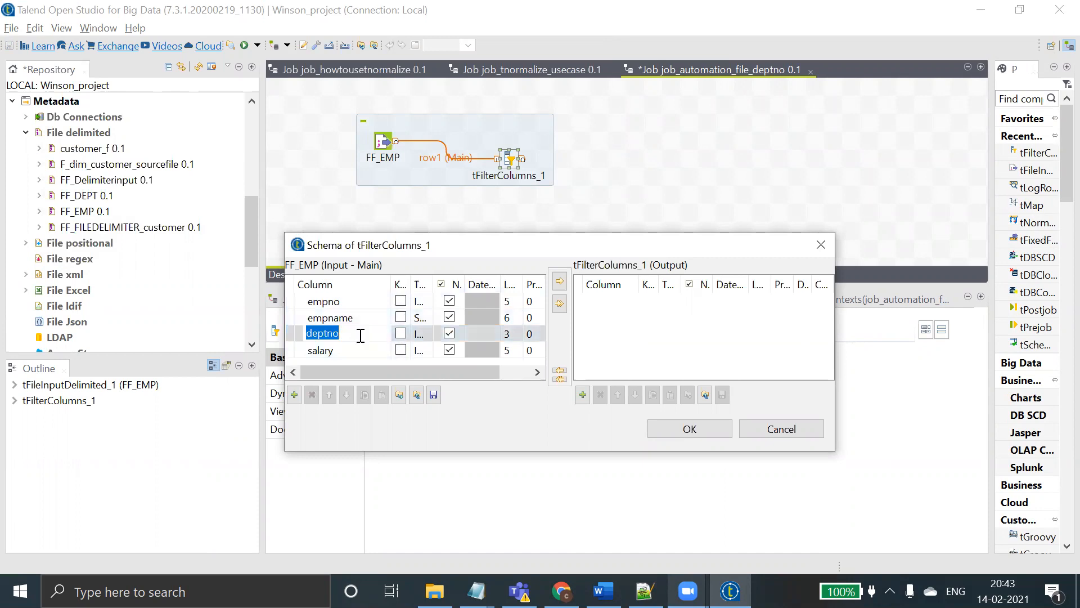
left_click(563, 284)
left_click(691, 430)
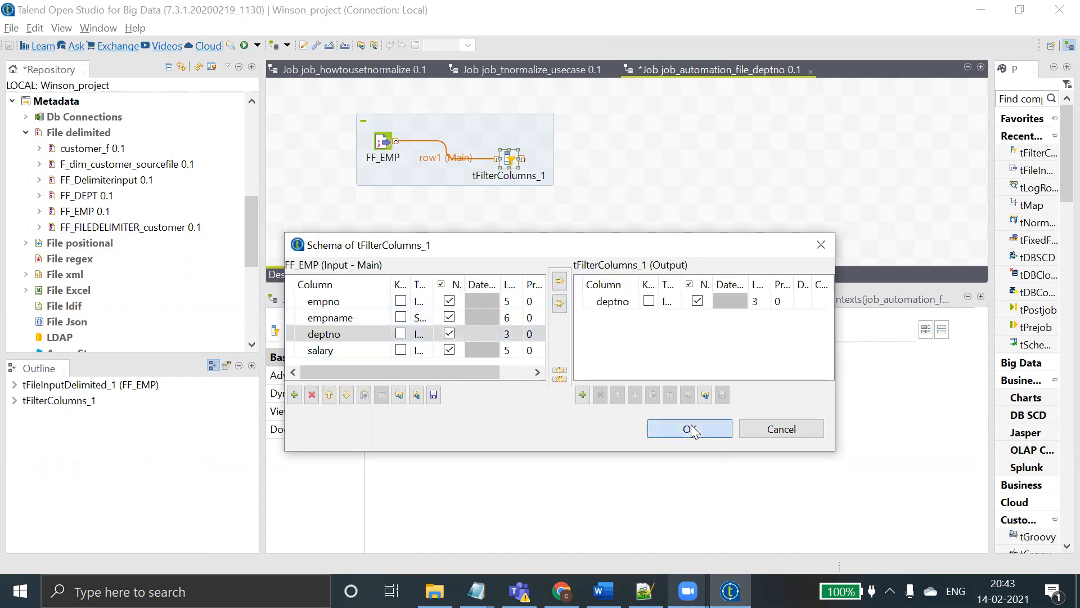
- Add a tUniqRow component beside tFilterColumns_1 and feed it from tFilterColumns_1 with a Main row
left_click(599, 144)
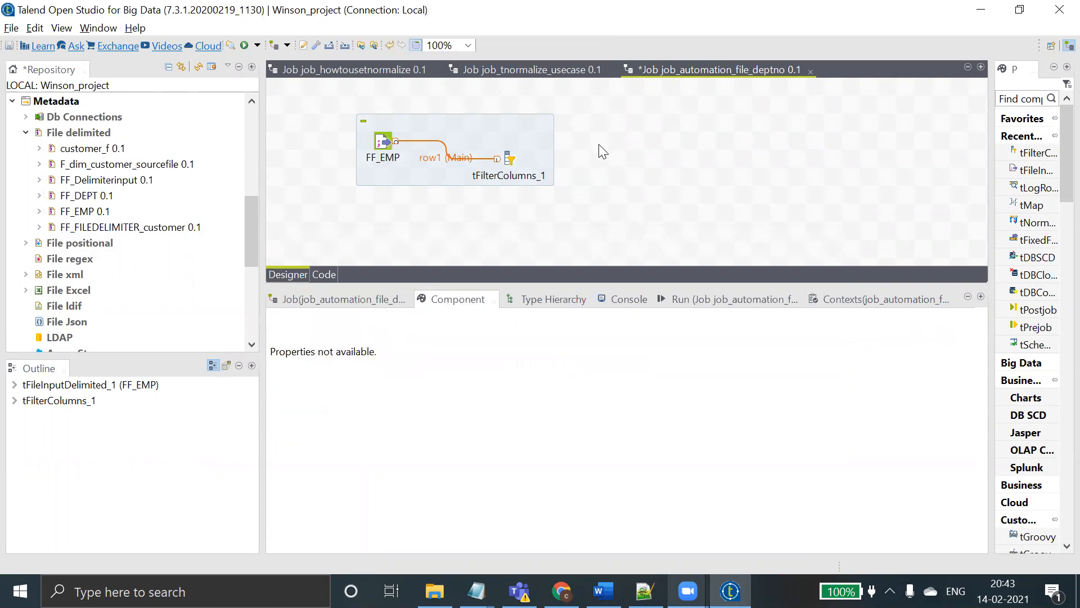
type("tun")
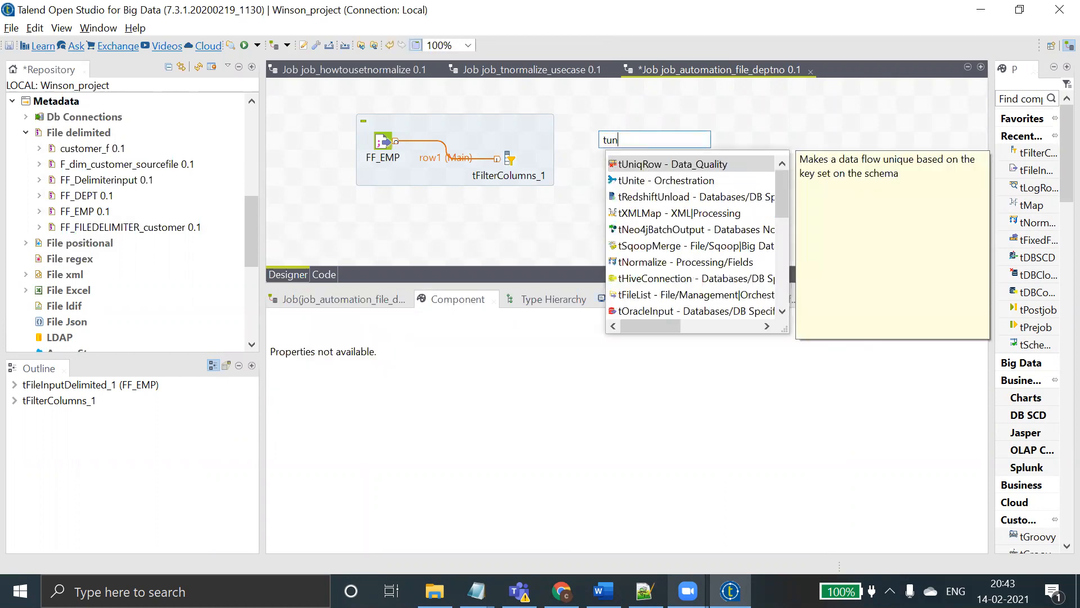
double_click(639, 164)
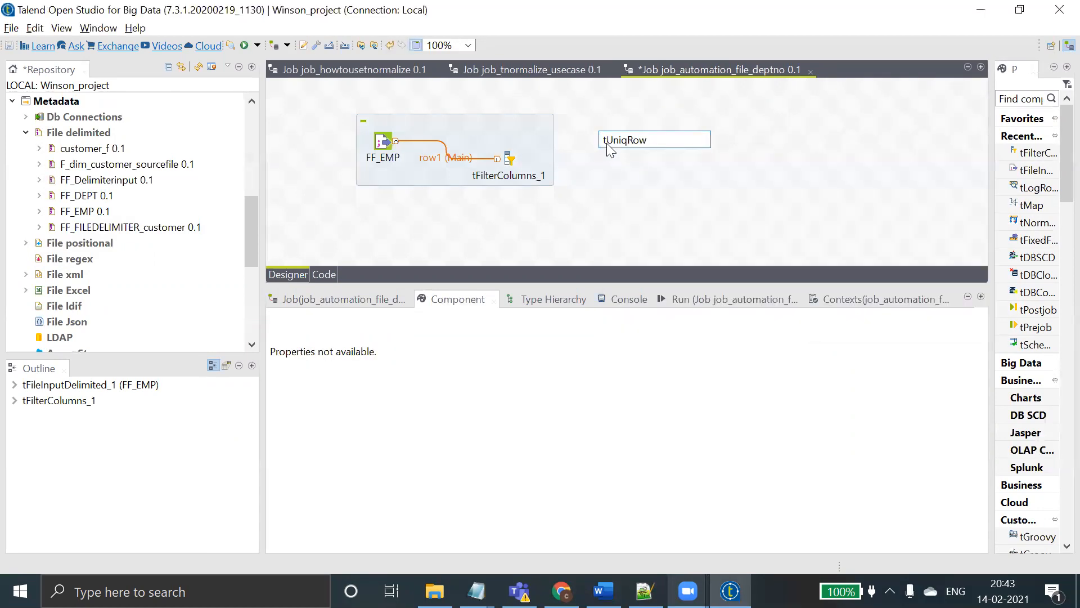
left_click(503, 159)
right_click(508, 159)
mouse_move(631, 169)
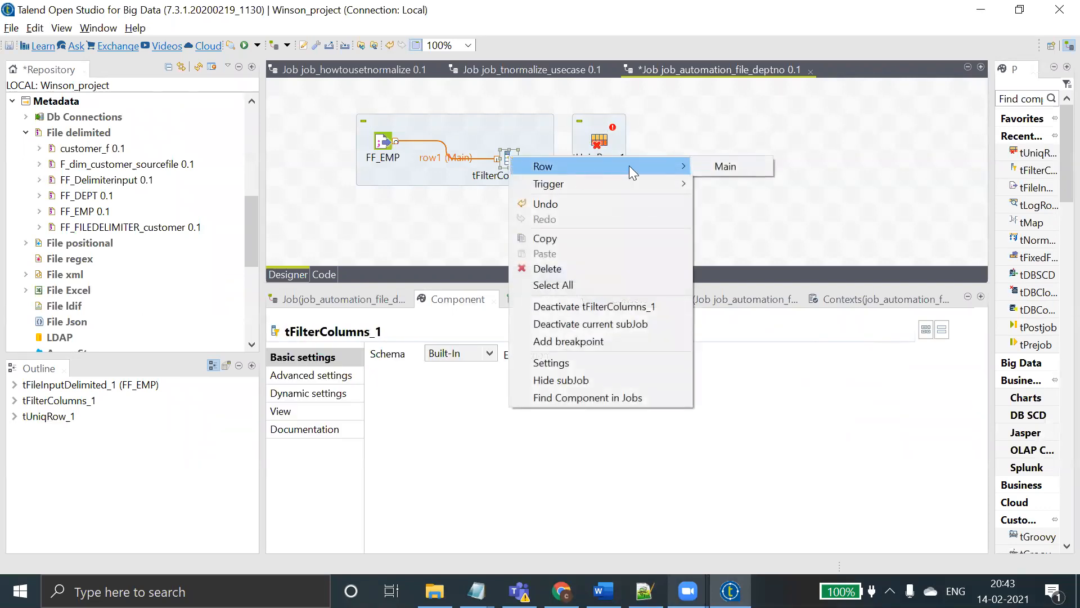
left_click(725, 166)
left_click(600, 142)
- Add a tLogRow component and position it to the right of tUniqRow_1
left_click(669, 150)
type("g")
key("BackSpace")
type("tlo")
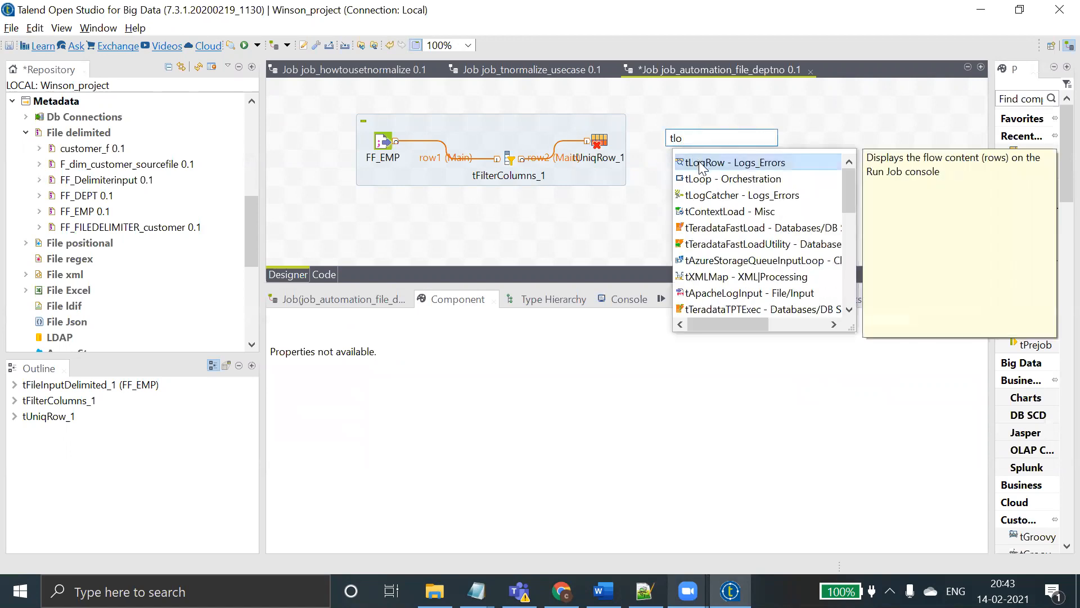
double_click(700, 164)
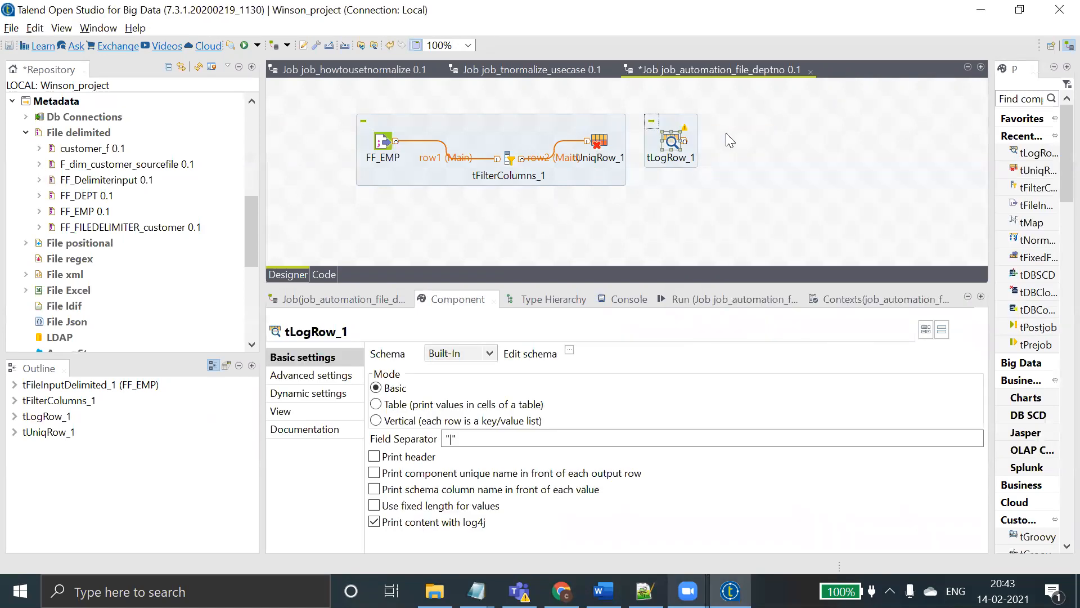
left_click_drag(688, 124, 759, 142)
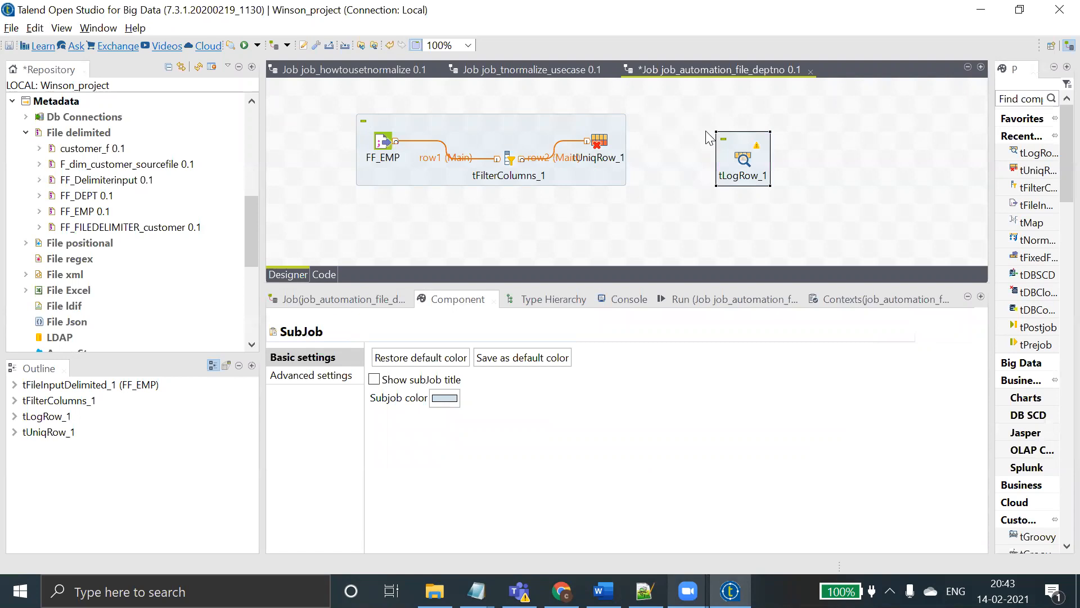
- Connect tUniqRow_1 to tLogRow_1 with a Uniques row and set the tLogRow_1 mode to Table
right_click(598, 143)
left_click(605, 138)
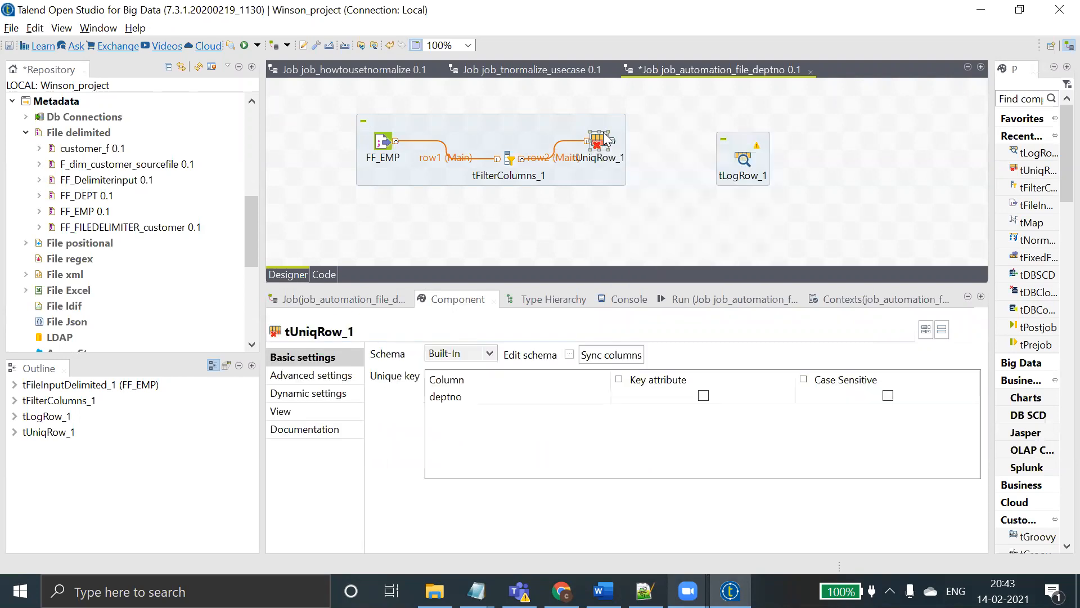
right_click(607, 138)
mouse_move(703, 144)
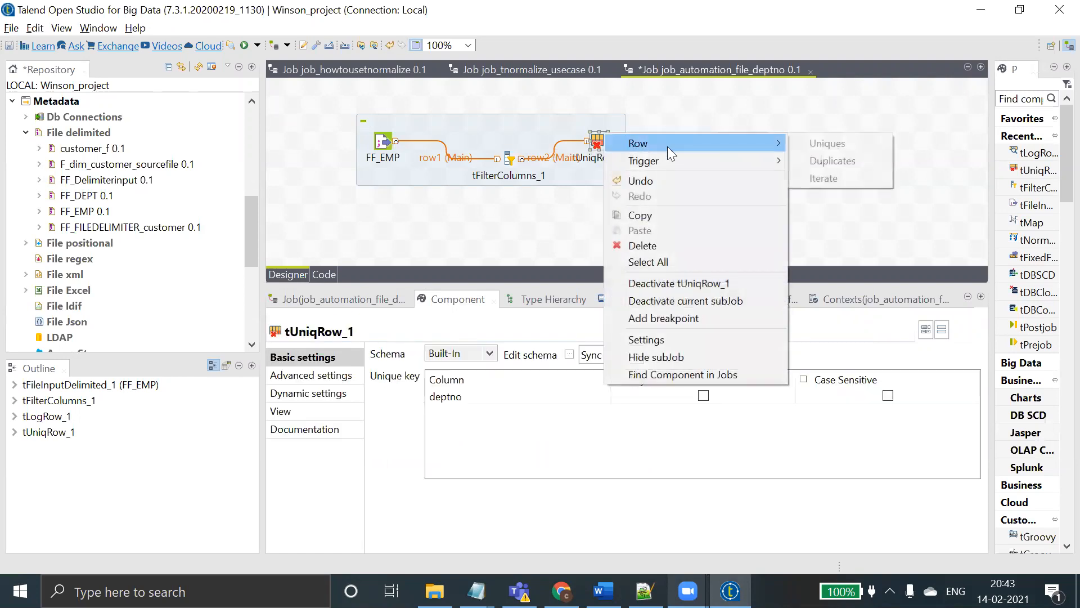
left_click(827, 144)
left_click(743, 160)
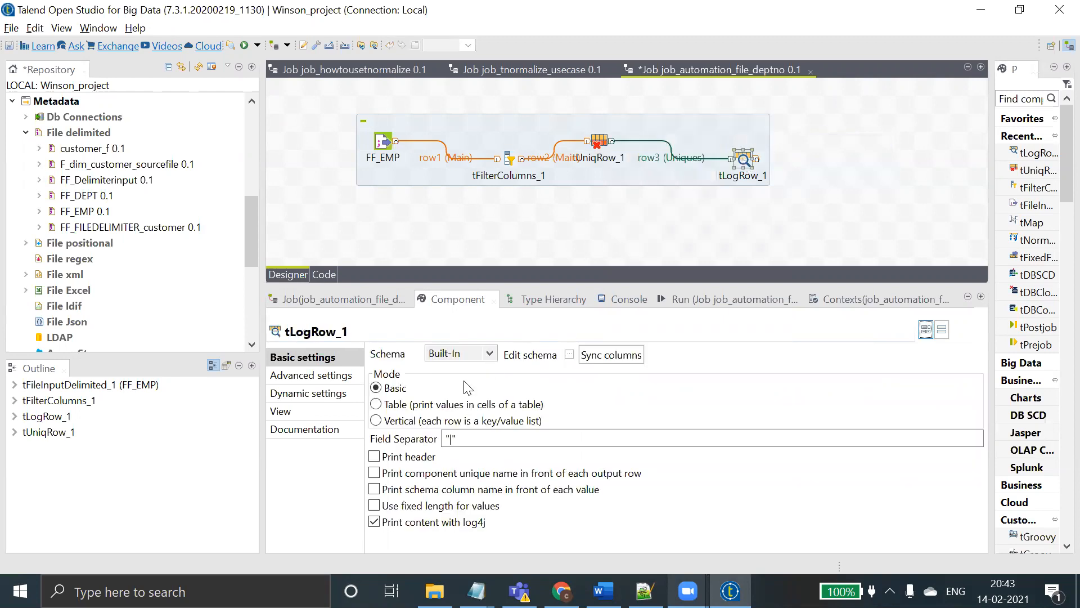
left_click(421, 405)
- Set deptno as the key attribute of tUniqRow_1 and close the job_tnormalize_usecase and job_howtousetnormalize jobs
left_click(603, 144)
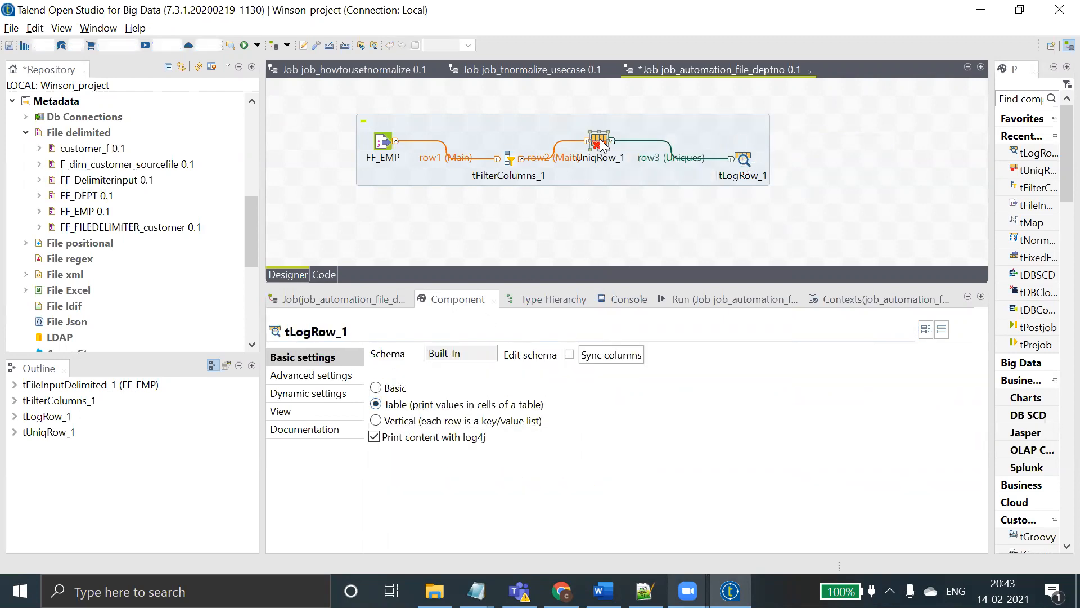
left_click(698, 399)
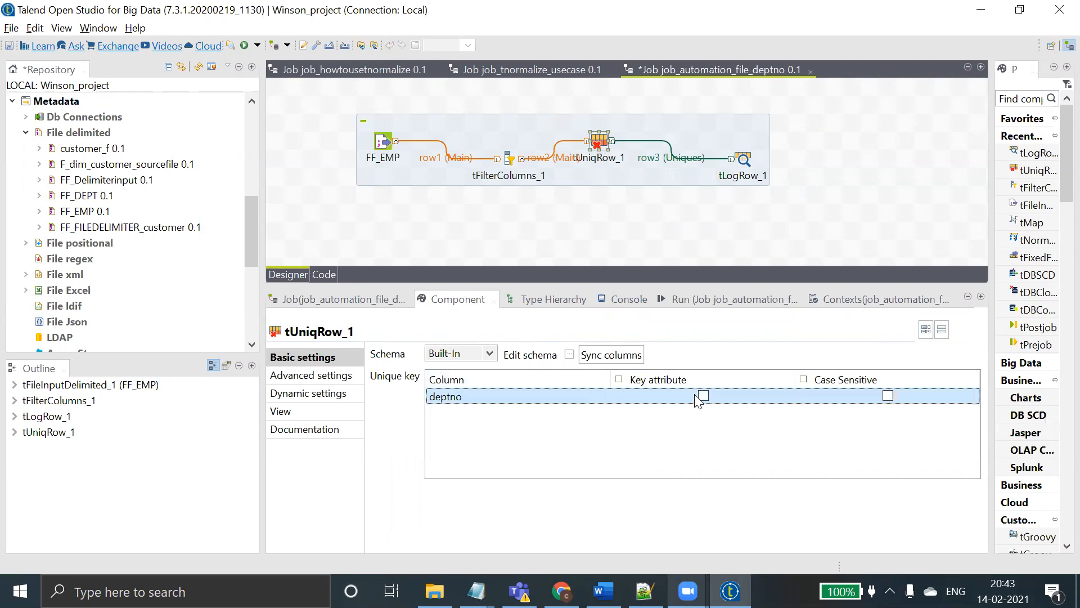
left_click(703, 396)
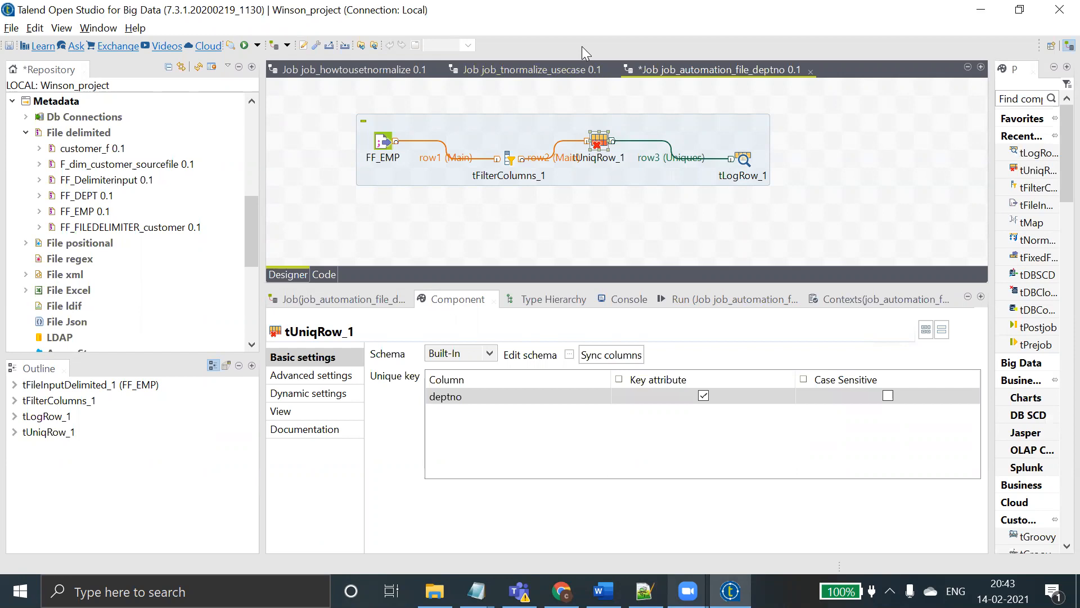
left_click(611, 71)
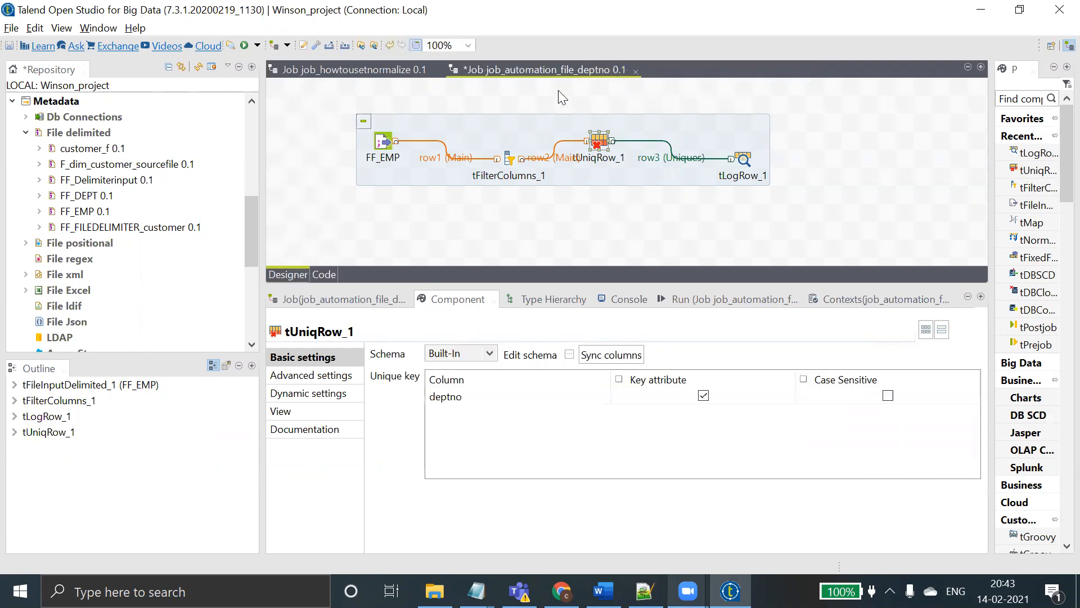
left_click(435, 71)
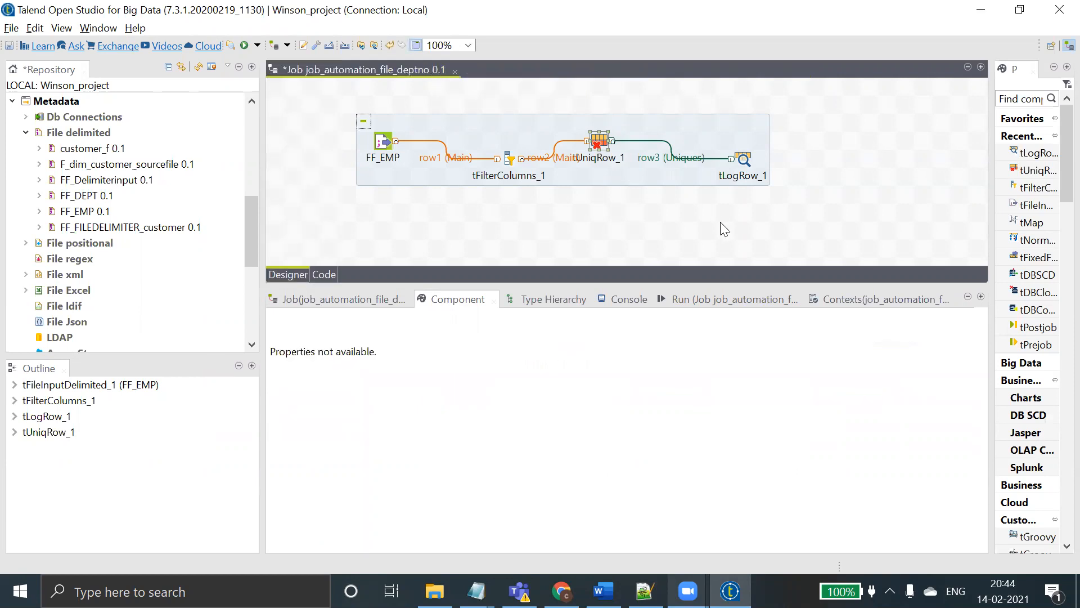
- Run job_automation_file_deptno and examine the distinct deptno values in its output
left_click(687, 297)
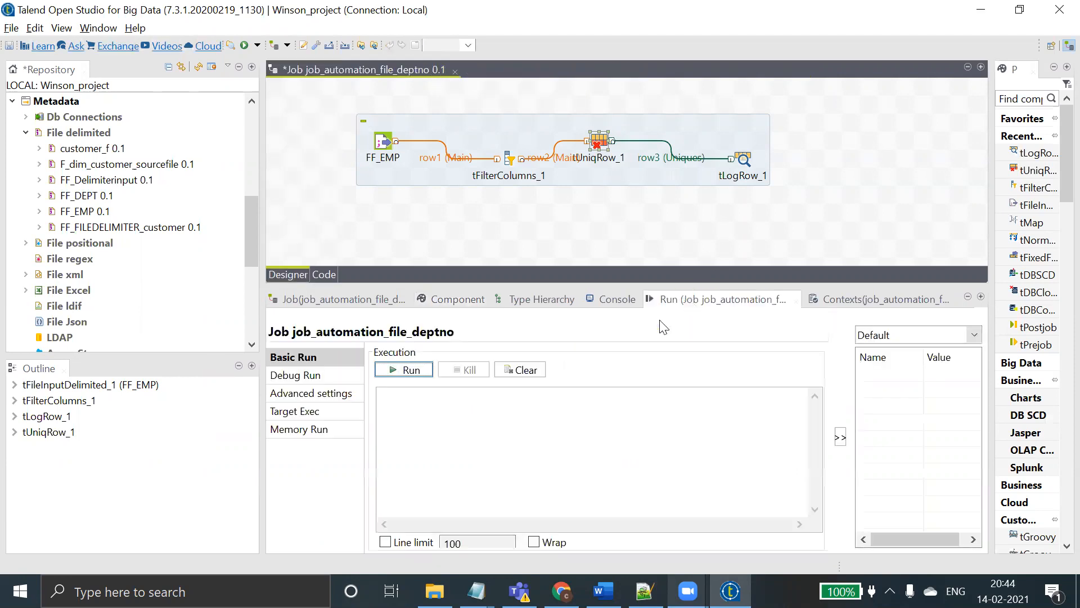
left_click(422, 372)
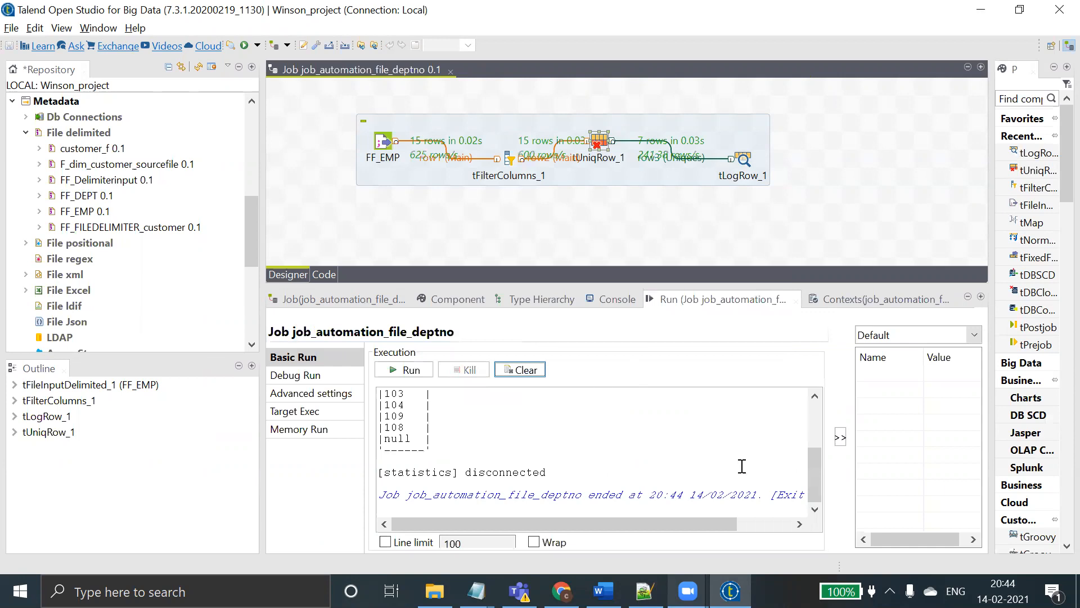
left_click_drag(810, 470, 812, 449)
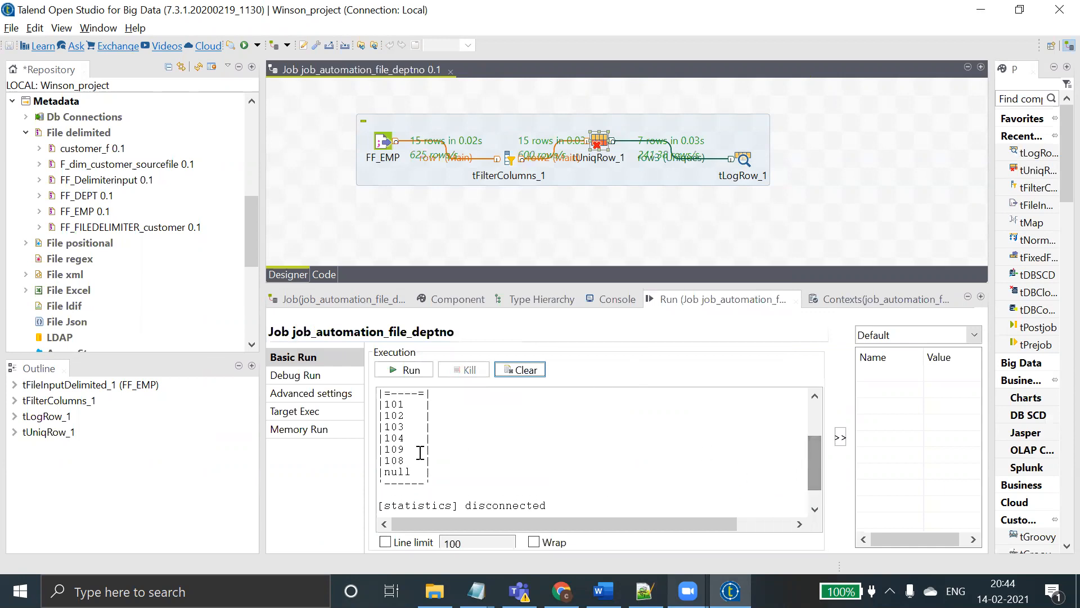
left_click(386, 404)
left_click_drag(407, 433, 413, 459)
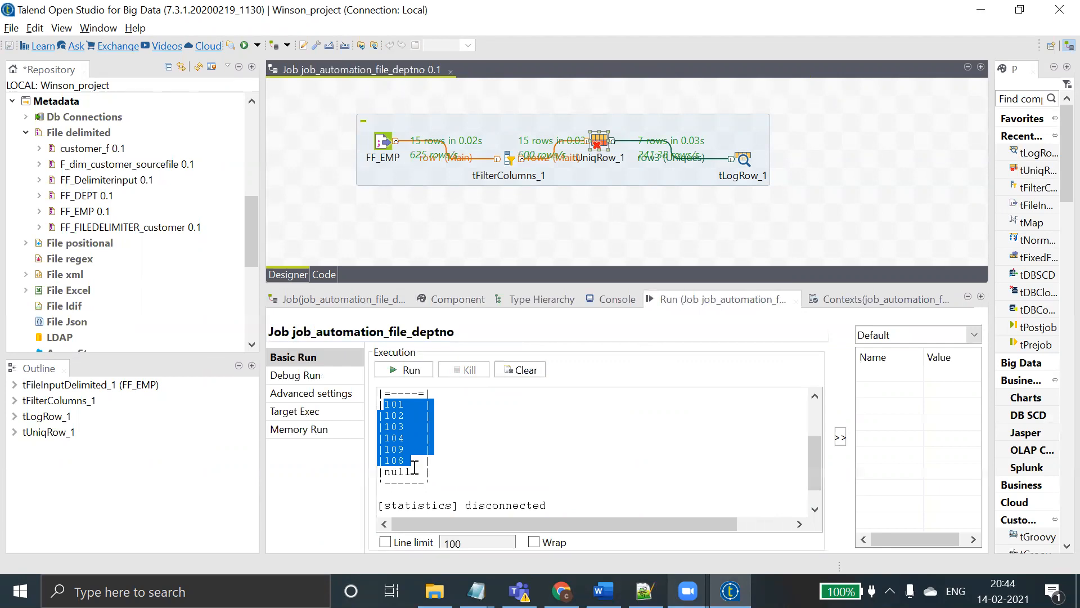
- Switch to File Explorer, open emp.txt from the talendfiles folder, go to the end of its last row, save and close it
left_click(434, 591)
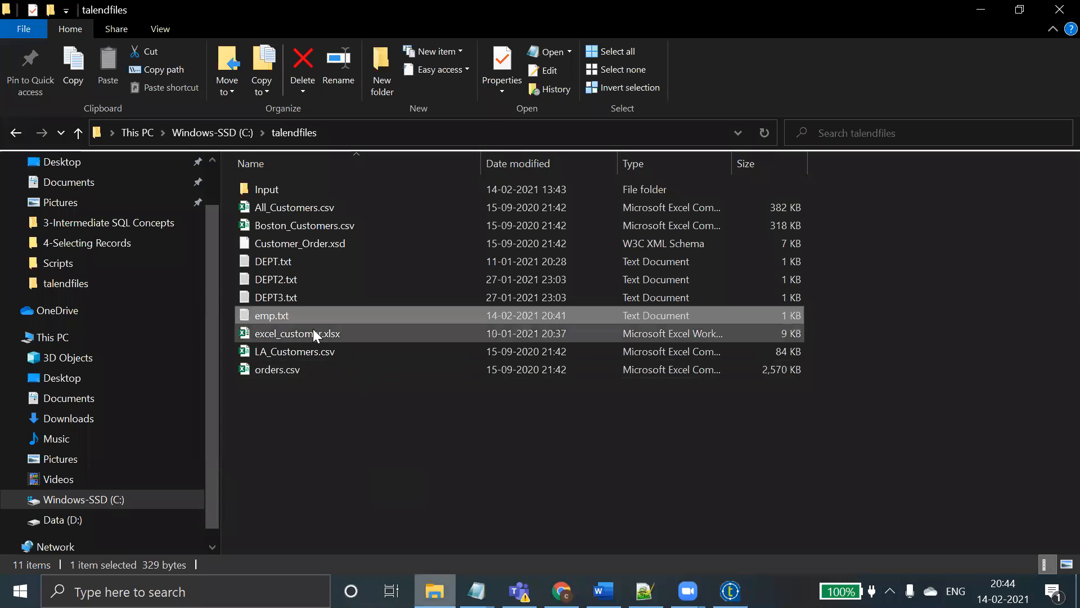
double_click(292, 314)
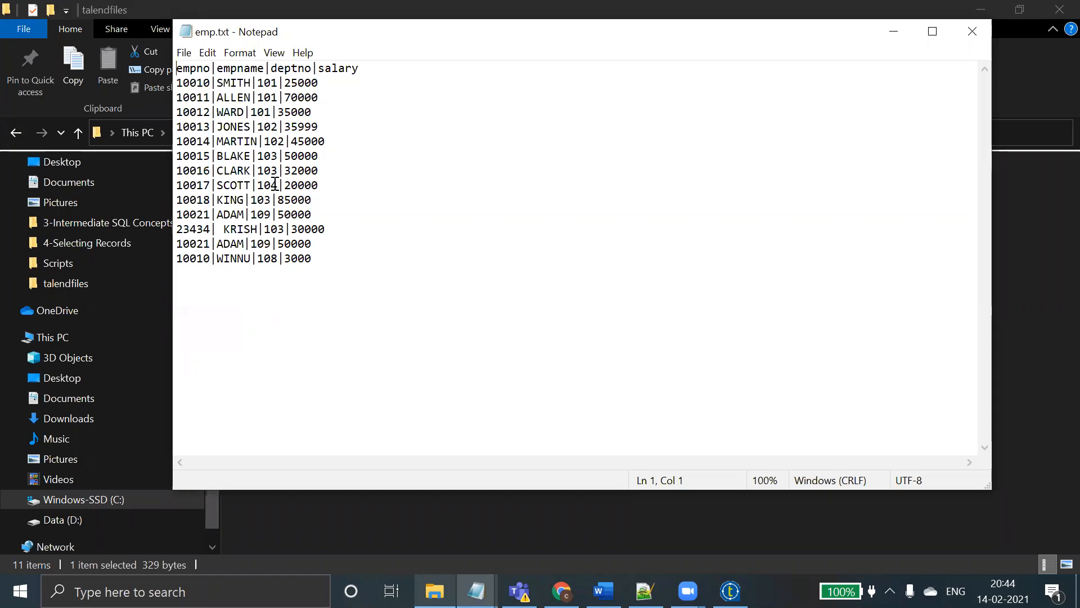
left_click(318, 260)
left_click(978, 28)
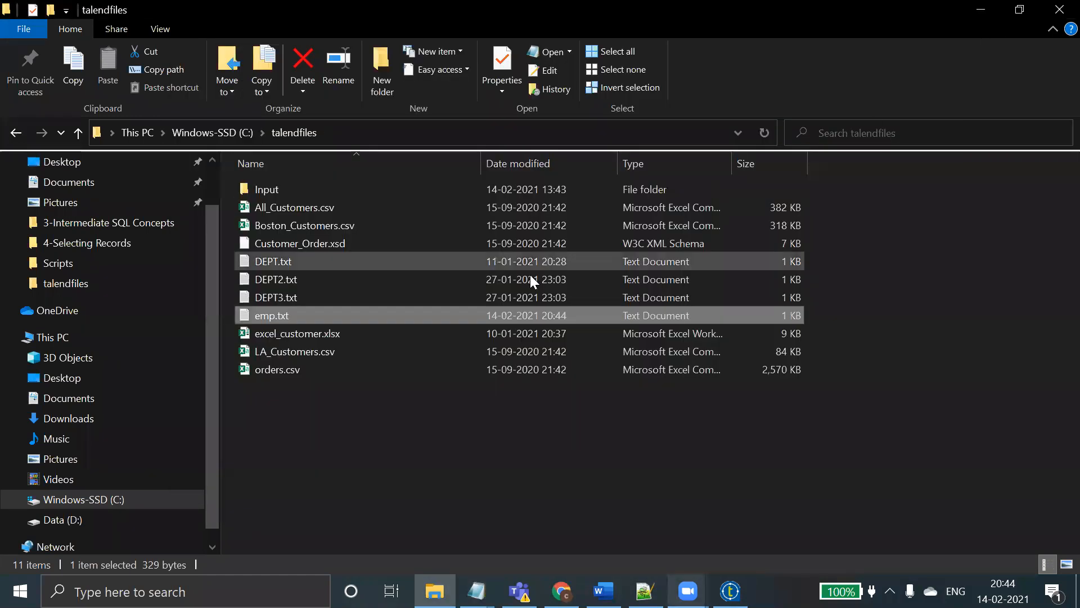
- Switch to Talend Open Studio, rerun job_automation_file_deptno with a cleared console and examine the deptno values in the output
left_click(730, 591)
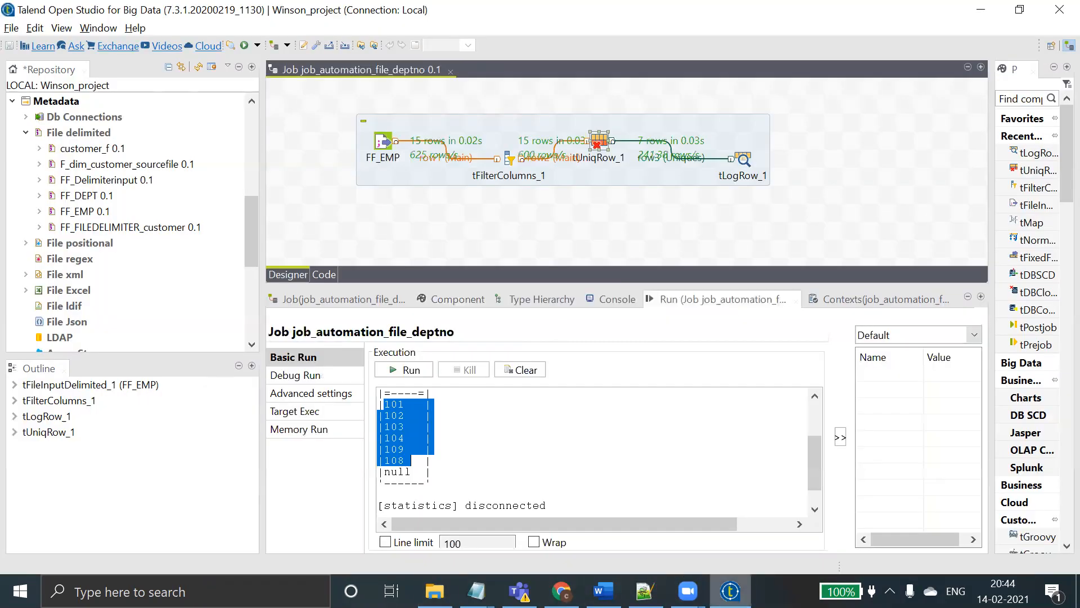
left_click(519, 370)
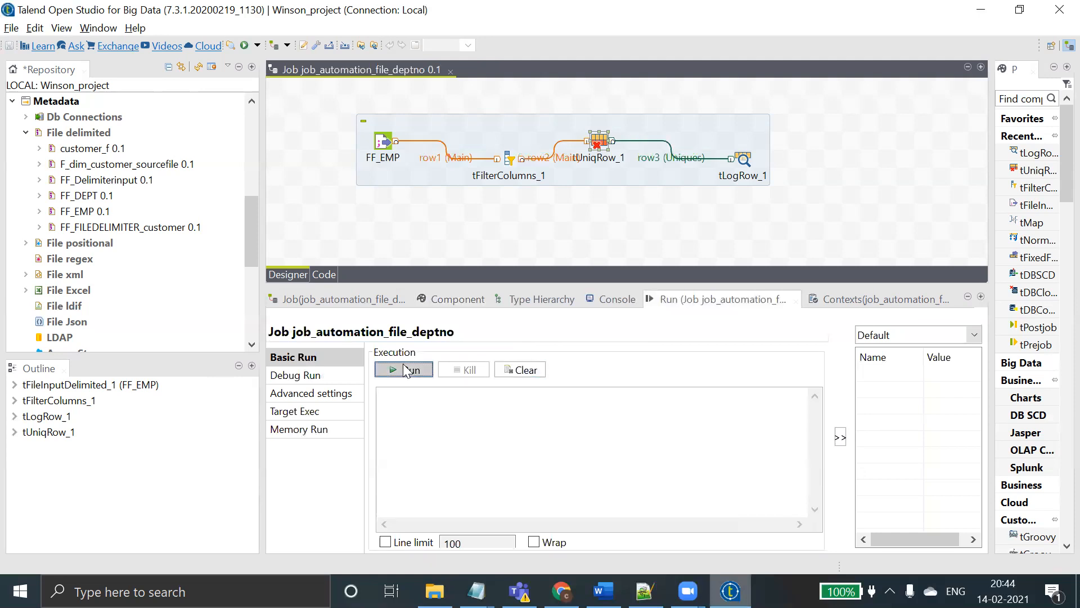
key("F6")
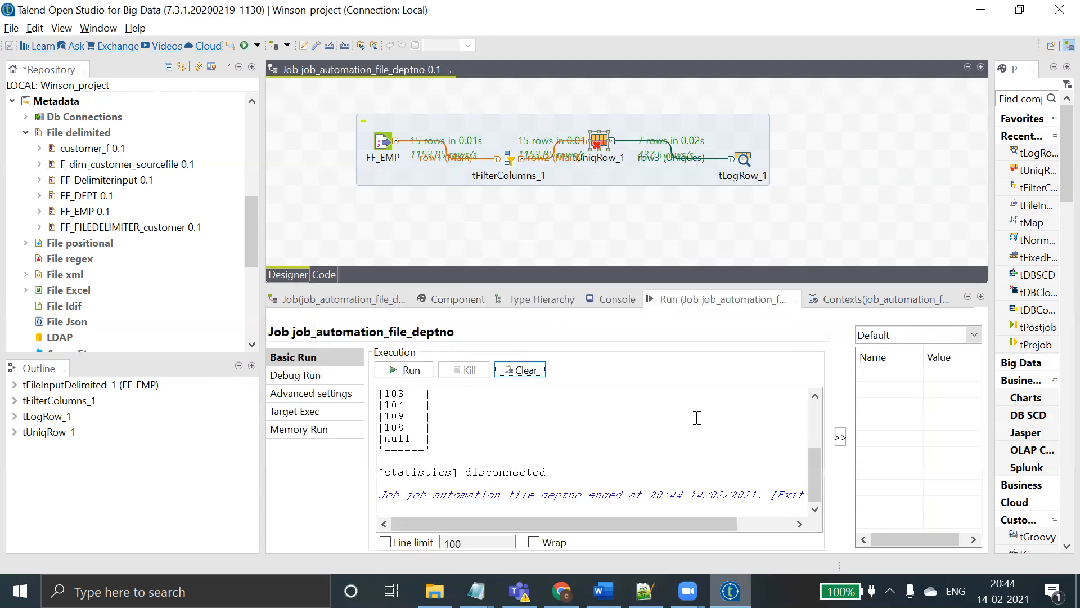
mouse_move(807, 486)
left_mouse_down()
mouse_move(813, 428)
mouse_move(822, 472)
left_mouse_up()
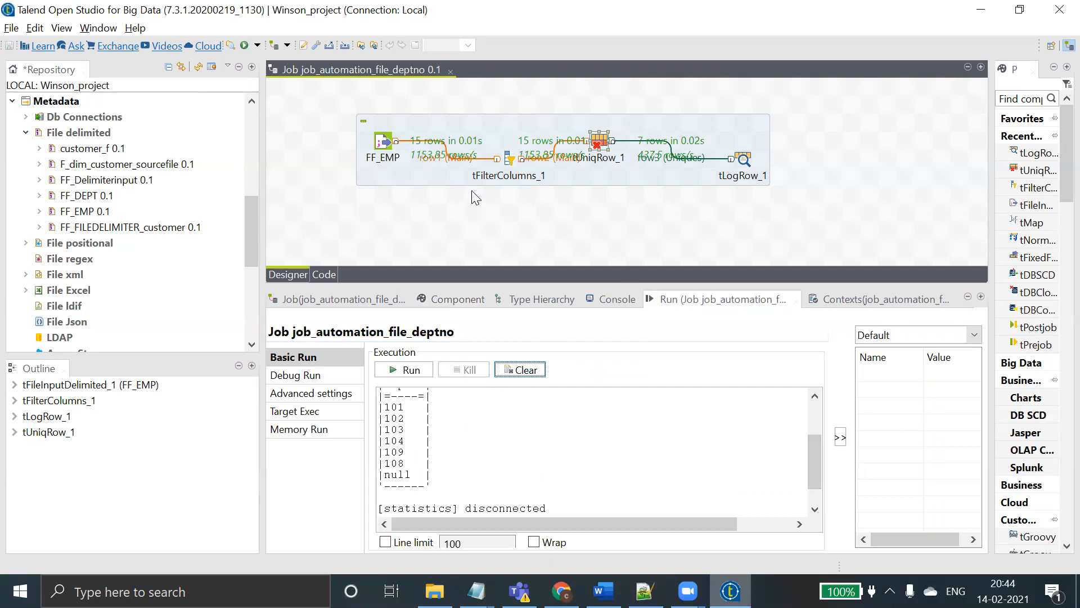
key("alt+Tab")
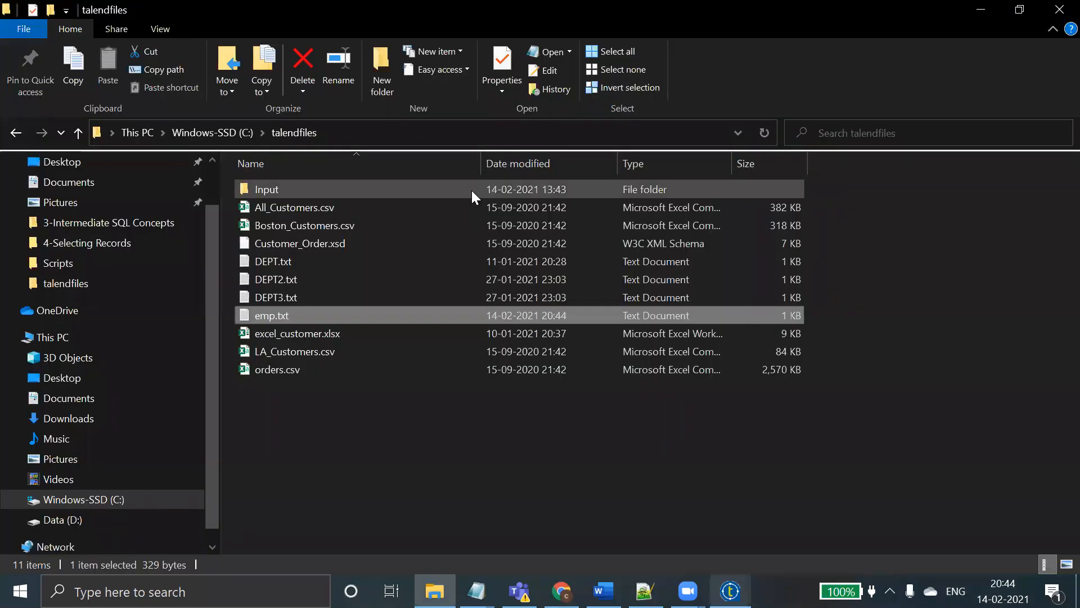
key("alt+Tab")
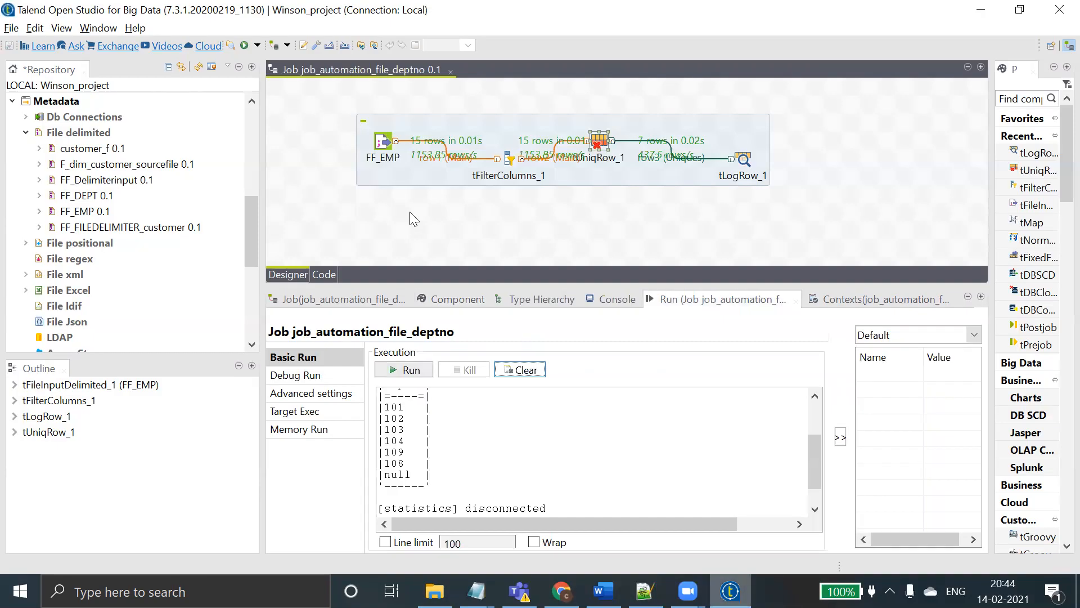
- Switch to File Explorer, open emp.txt, remove the space before the employee name on line 12, then save and close the file
double_click(385, 143)
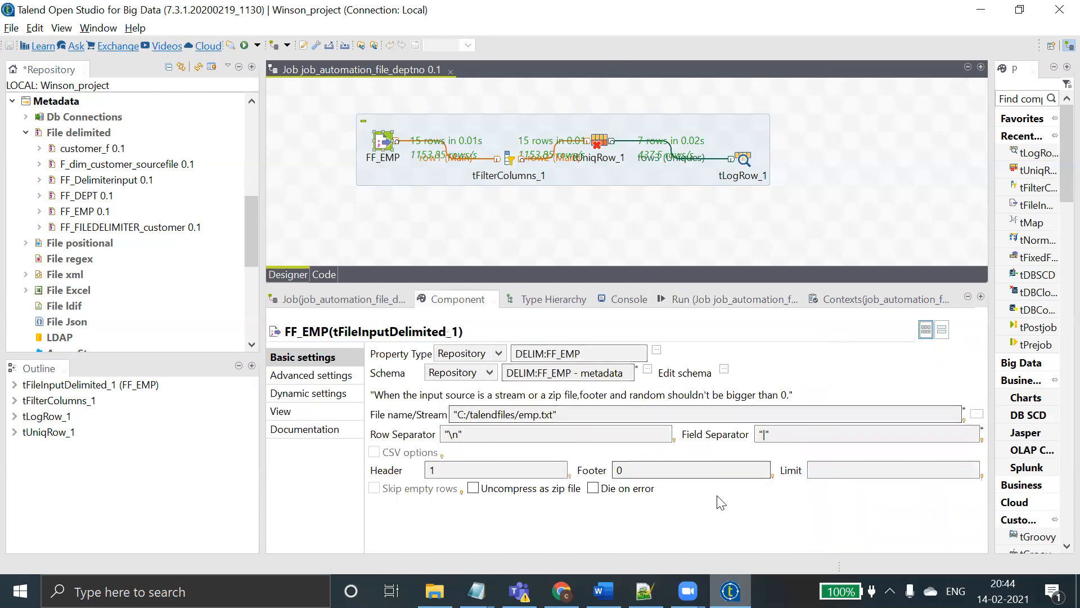
key("alt+Tab")
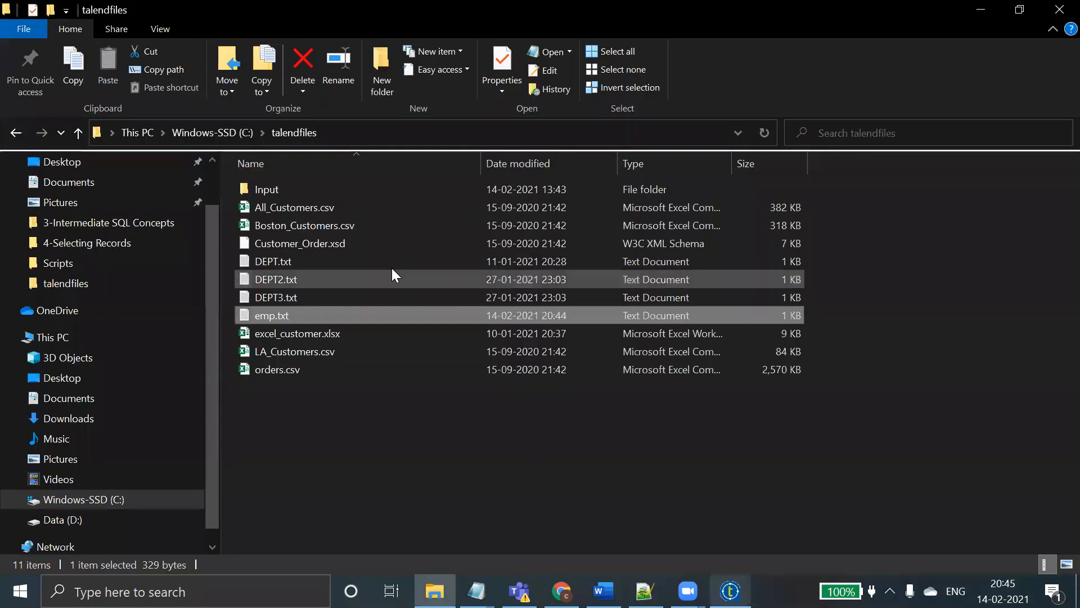
double_click(313, 316)
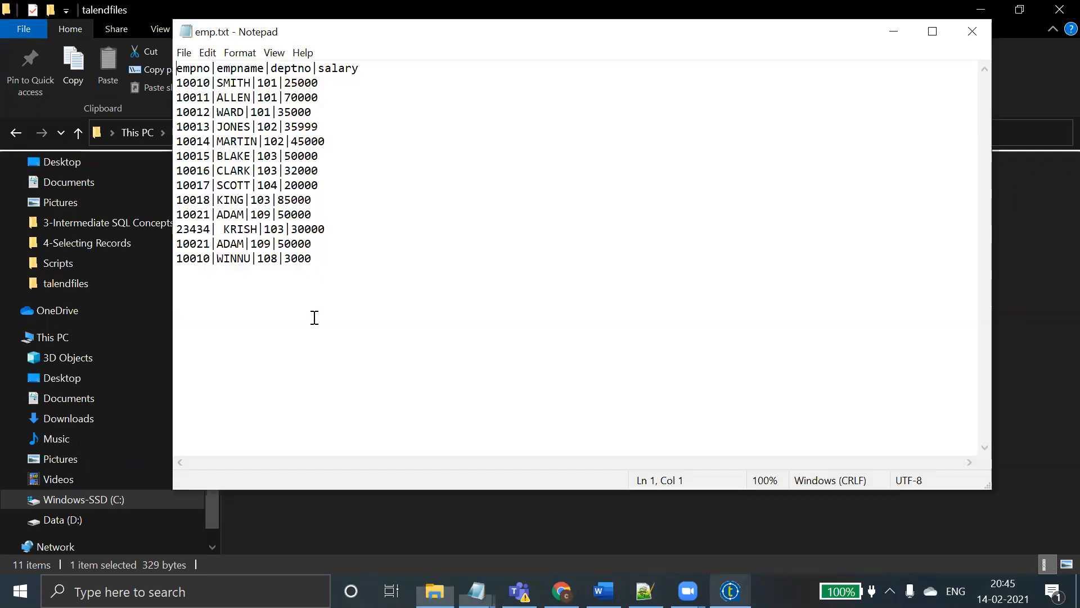
left_click(318, 260)
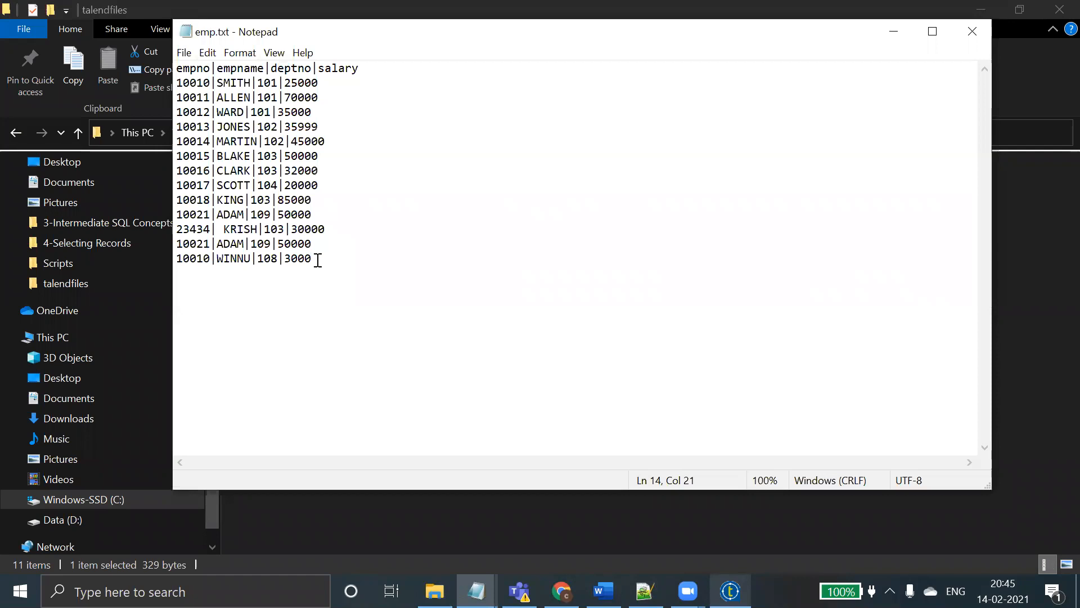
left_click(180, 268)
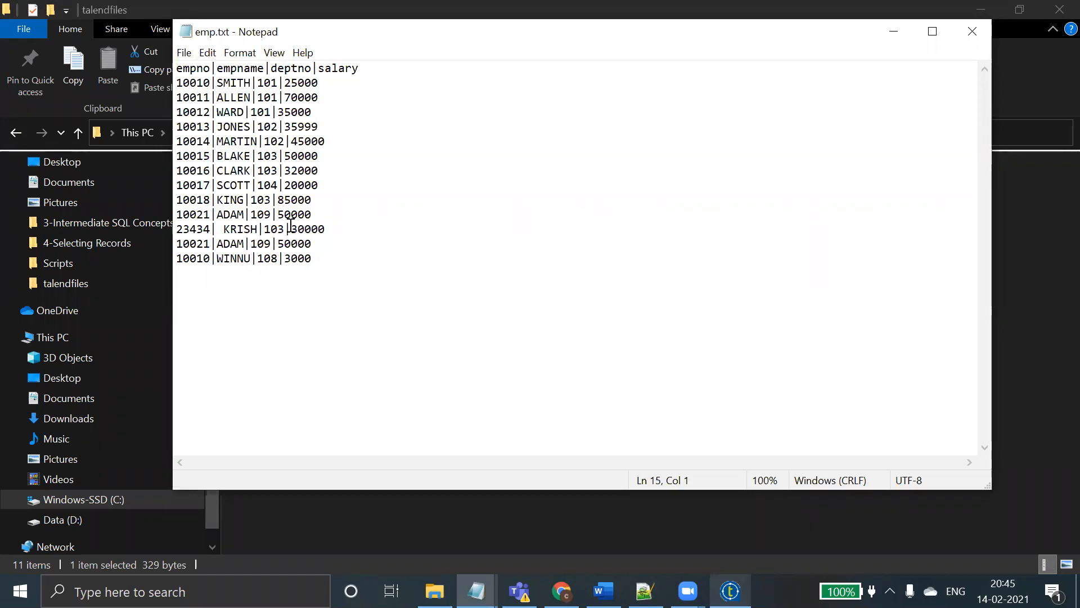
key("BackSpace")
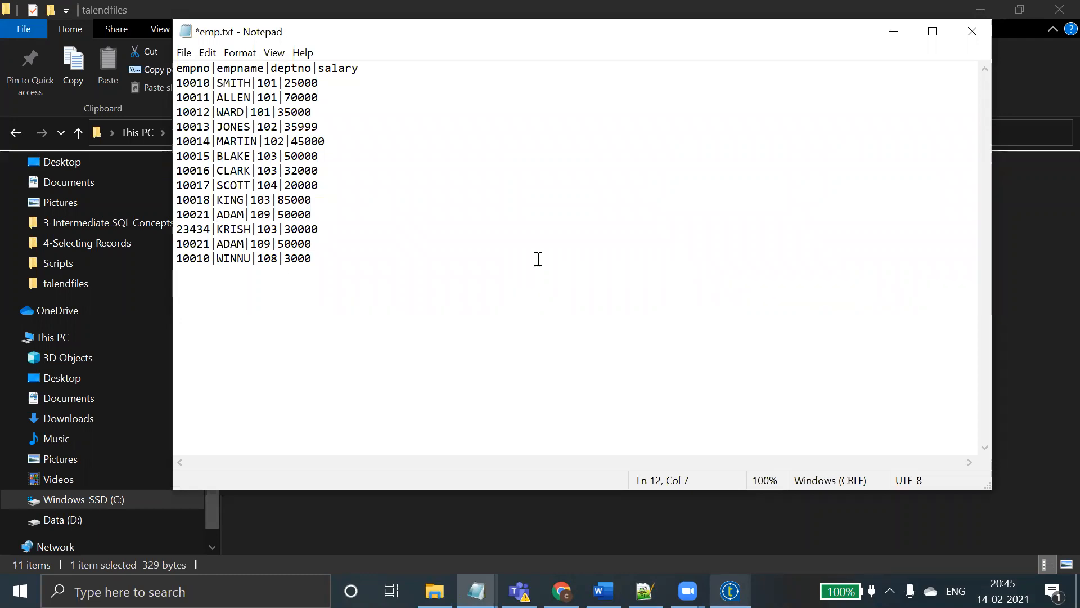
key("ctrl+s")
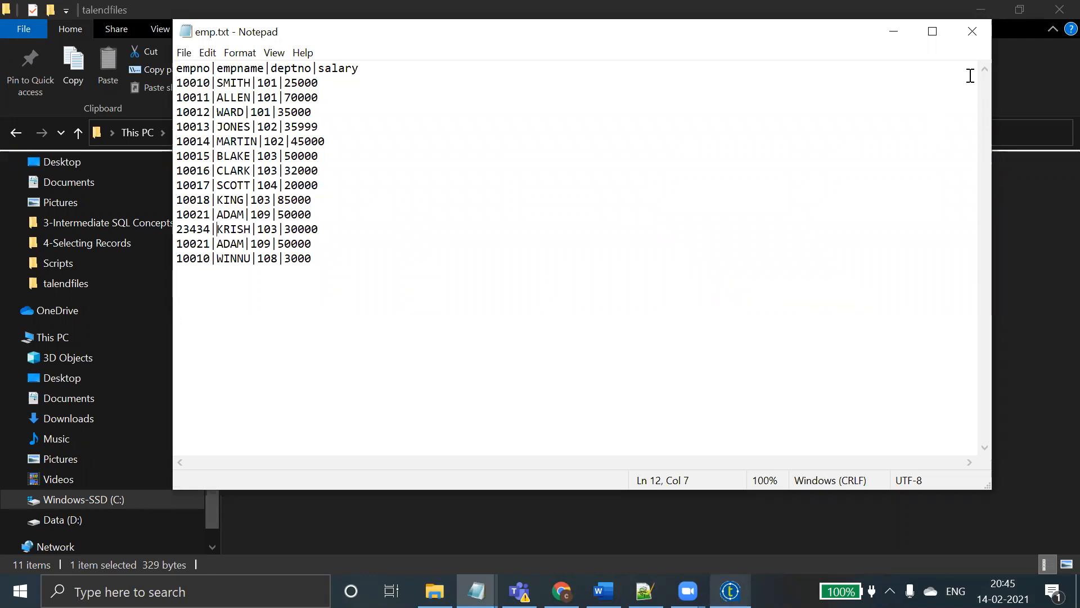
left_click(968, 38)
- Switch back to Talend Open Studio and enable Trim all columns in the advanced settings of FF_EMP
key("alt+Tab")
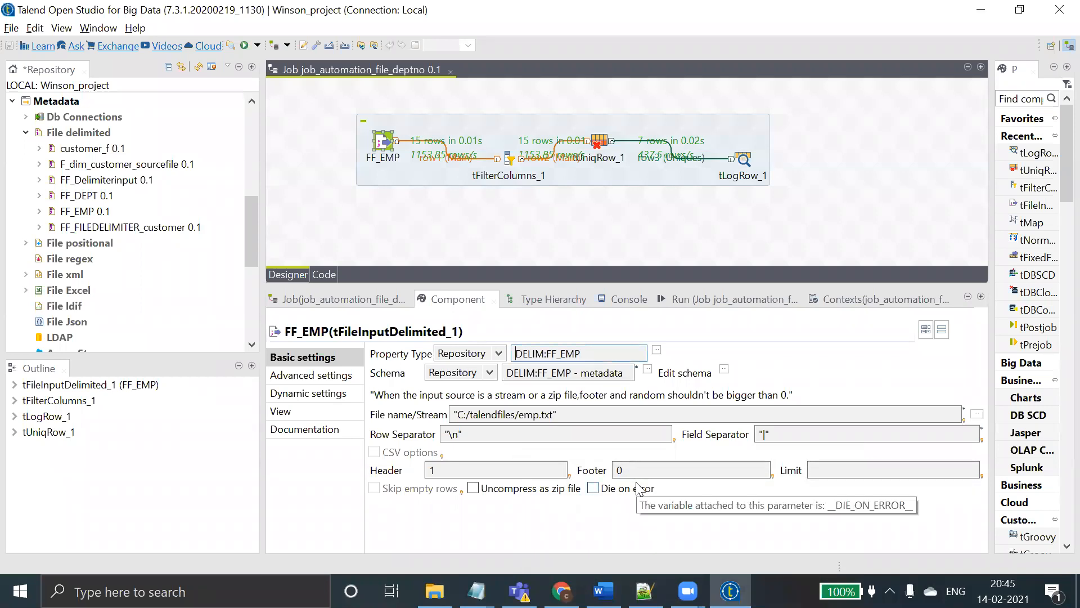
left_click(347, 381)
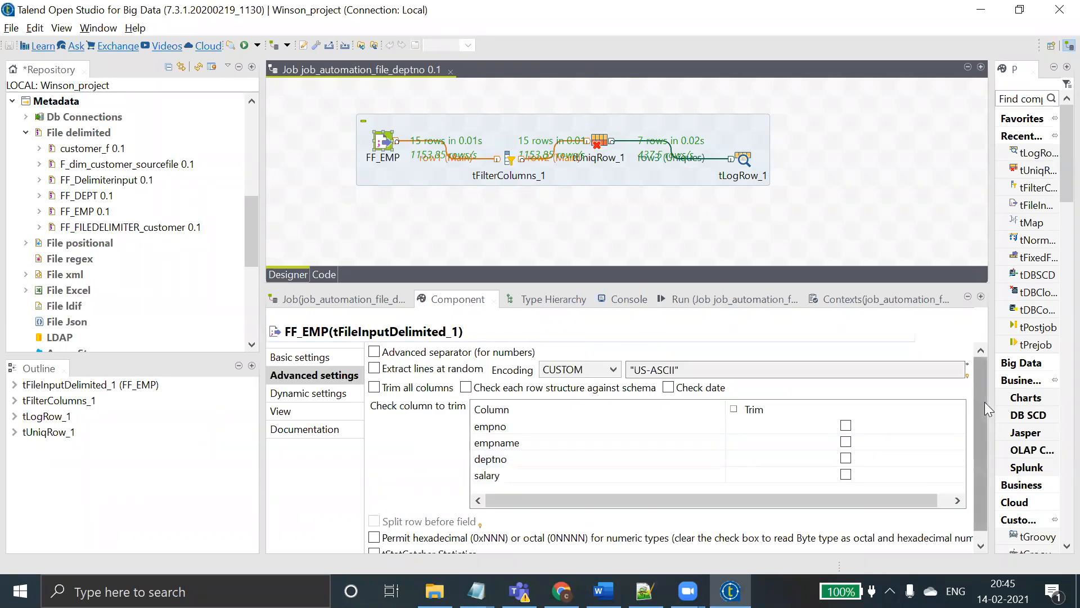
left_click(419, 389)
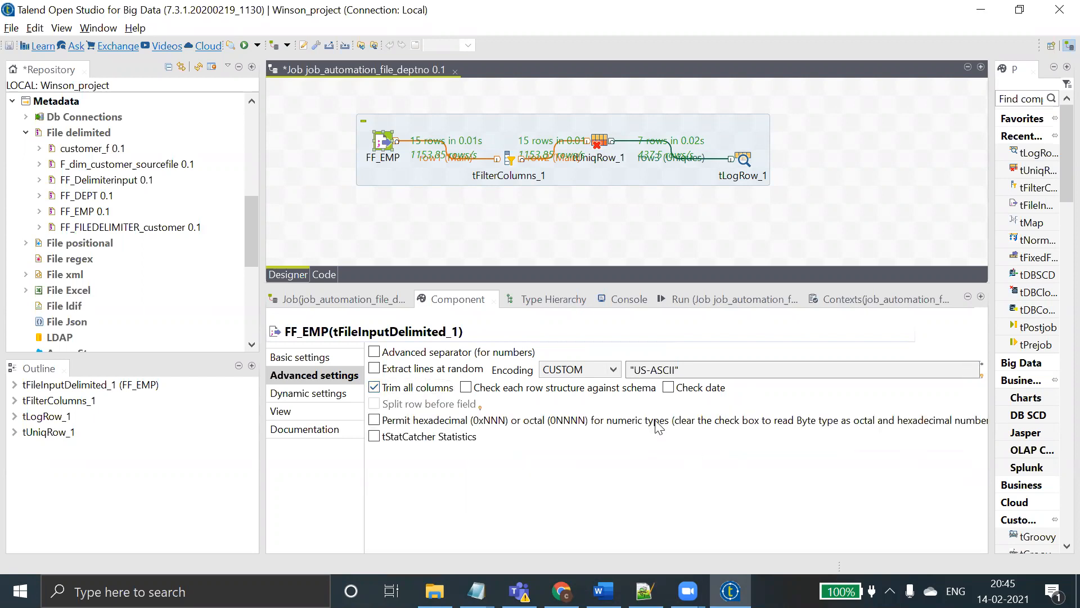
left_click(309, 395)
left_click(304, 358)
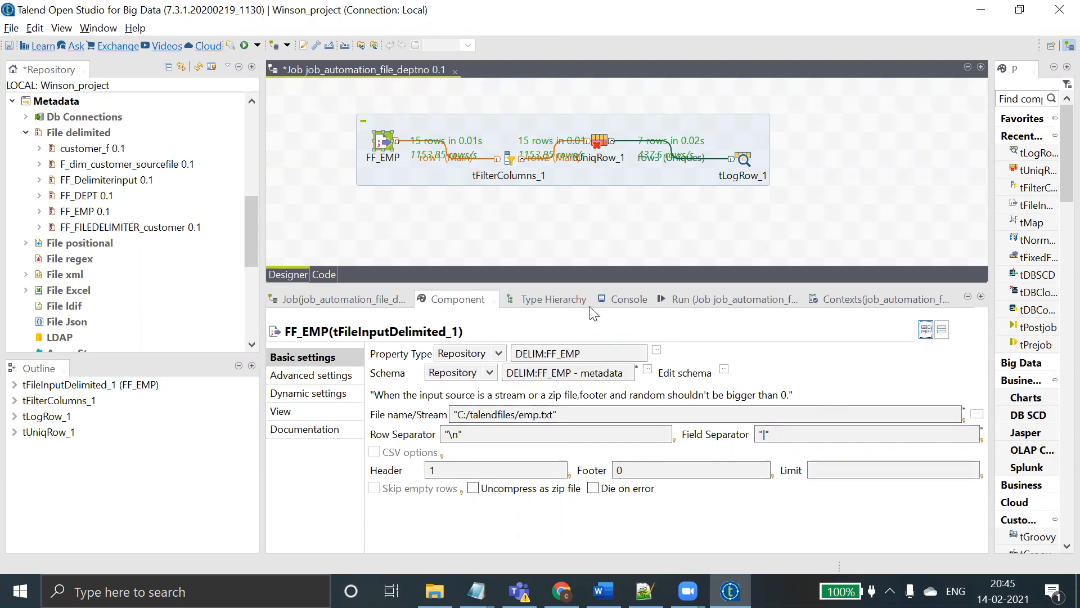
- Clear the run console and run job_automation_file_deptno with column trimming enabled
left_click(727, 298)
left_click(533, 373)
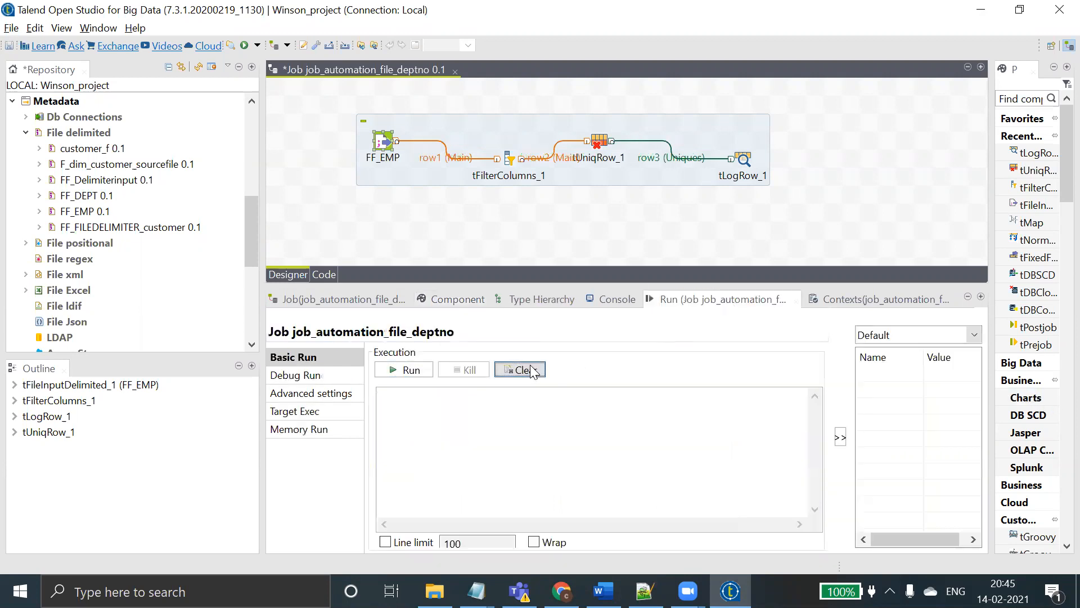
left_click(410, 370)
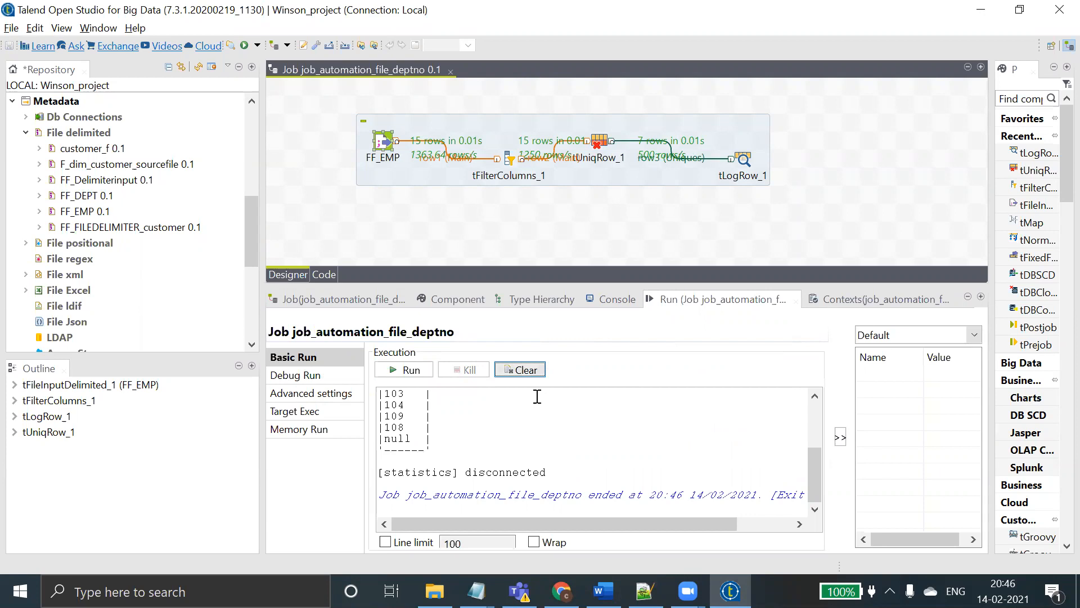
- Align FF_EMP, tFilterColumns_1, tUniqRow_1 and tLogRow_1 in one compact horizontal row, leaving free canvas space after tLogRow_1
left_click_drag(743, 162, 743, 143)
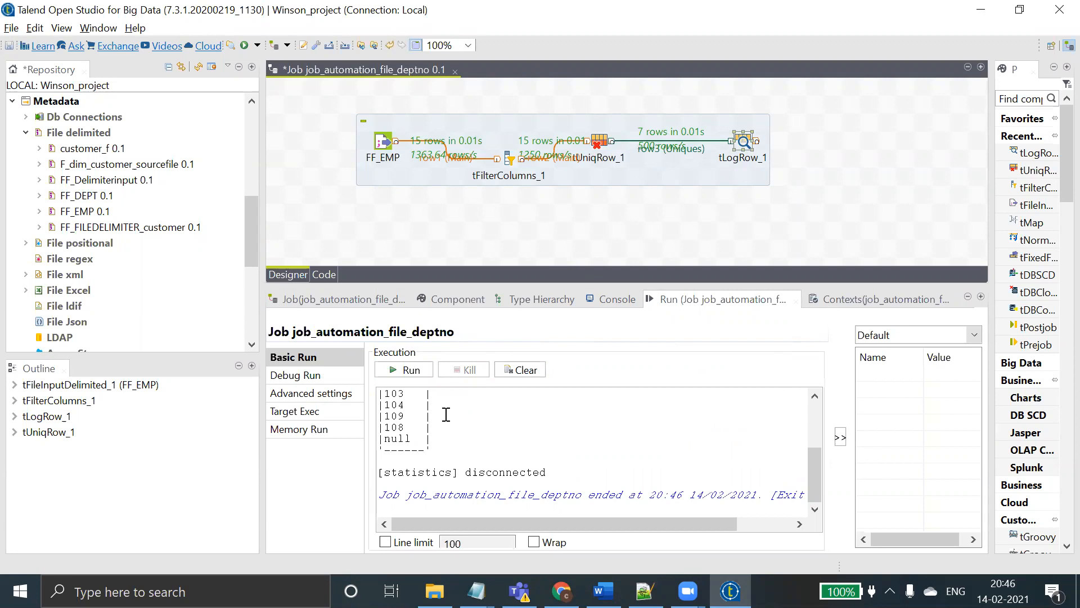
left_click_drag(382, 142, 329, 158)
left_click_drag(509, 161, 422, 160)
left_click_drag(596, 149, 509, 160)
left_click_drag(742, 144, 614, 159)
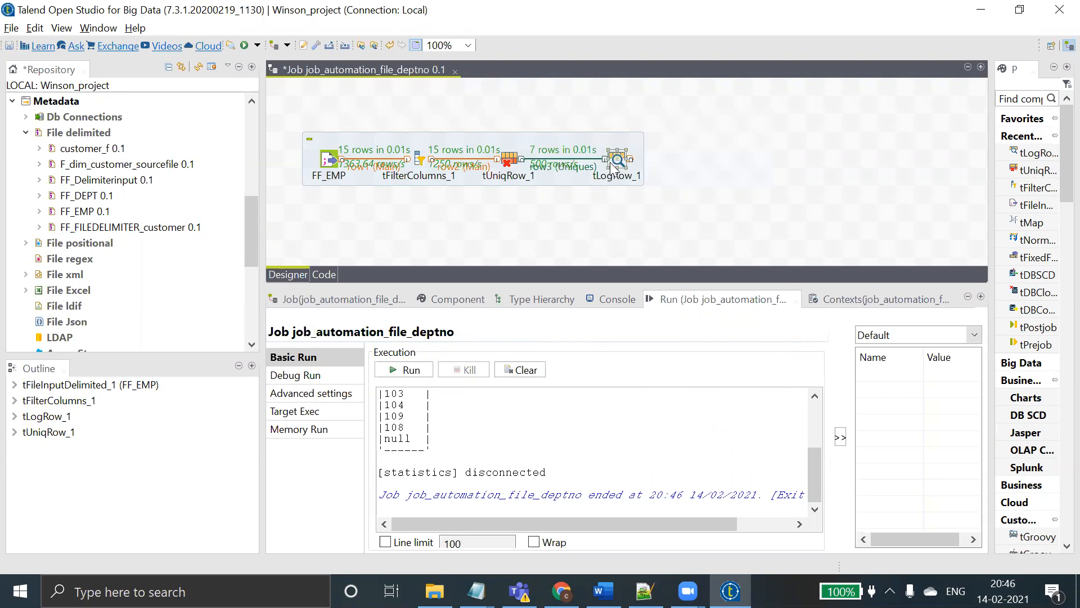
- Examine the file-generation job diagram in Tnormalize.docx in Word alongside the distinct deptno values in the Talend run output
key("alt+Tab")
key("alt+Tab")
left_click(604, 591)
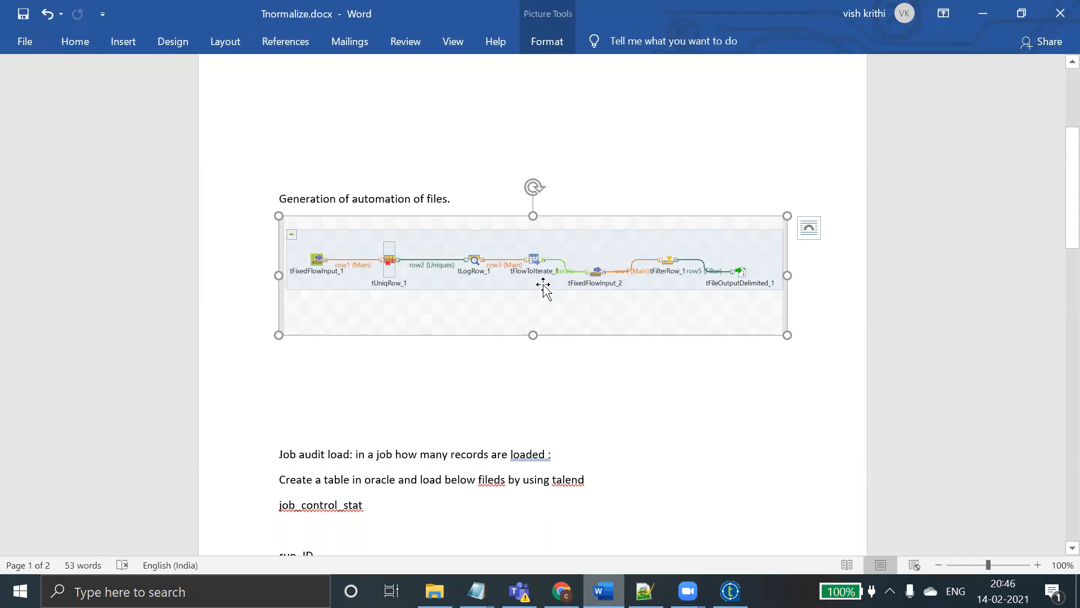
key("alt+Tab")
key("F6")
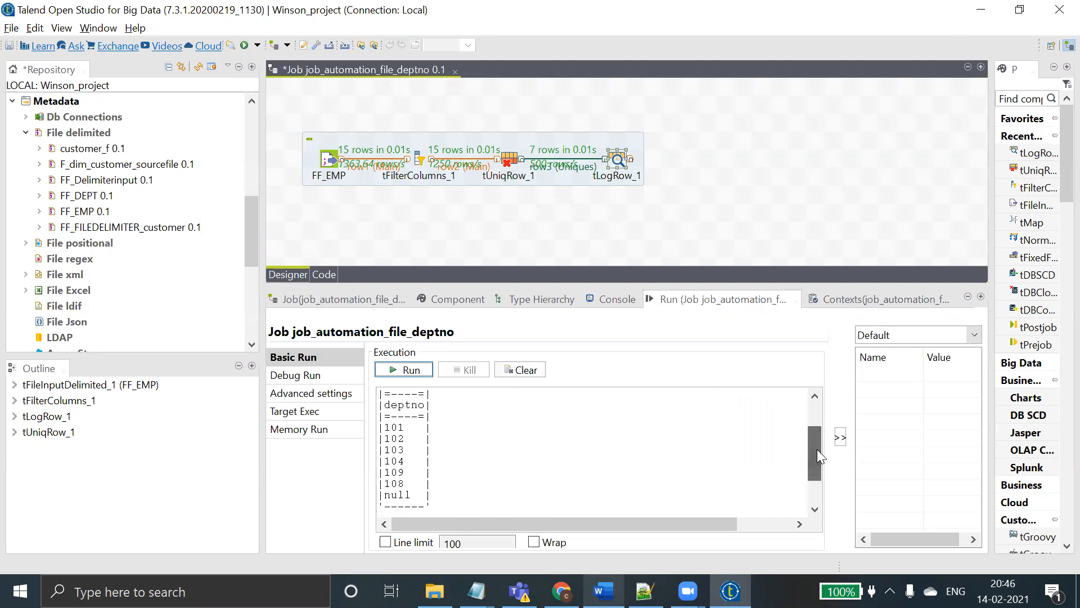
left_click_drag(390, 429, 406, 475)
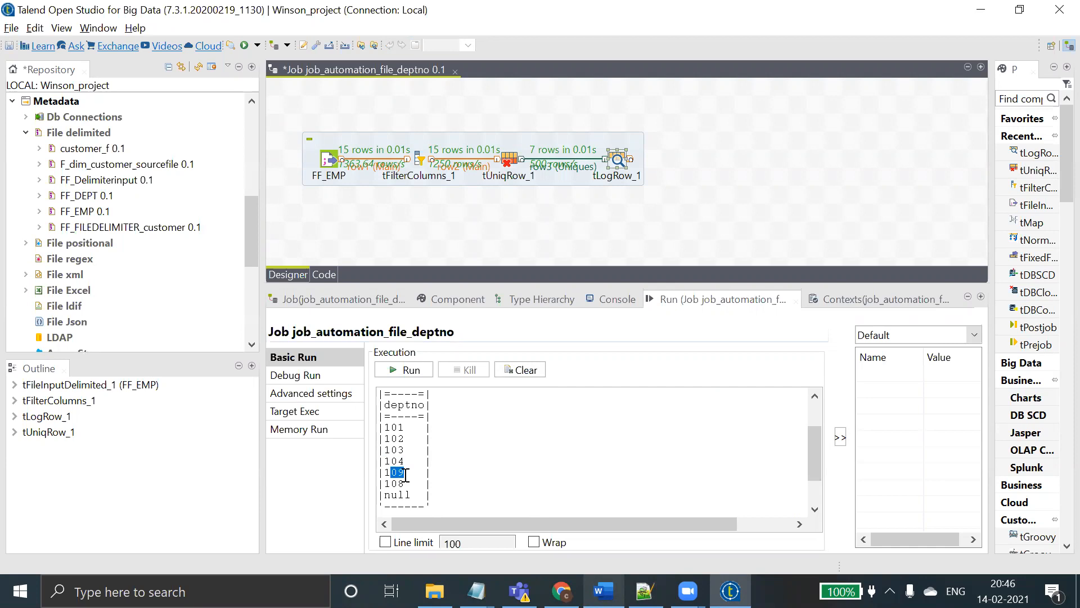
left_click_drag(389, 428, 405, 429)
key("alt+Tab")
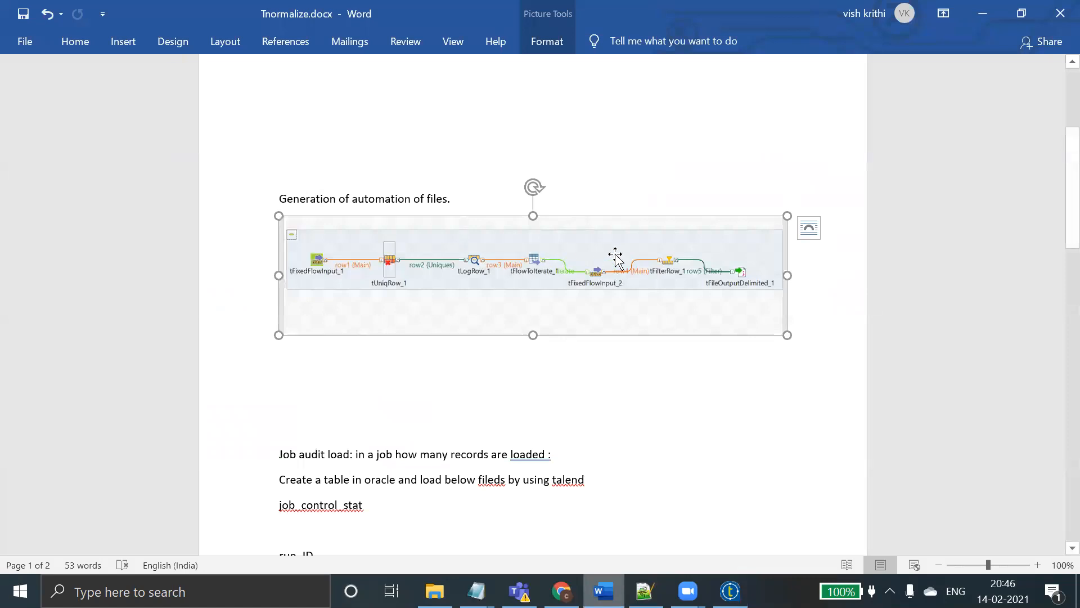
- Switch to Talend Open Studio and add a tFlowToIterate component to the job, placed in line after tLogRow_1
key("alt+Tab")
left_click(692, 151)
type("tflow")
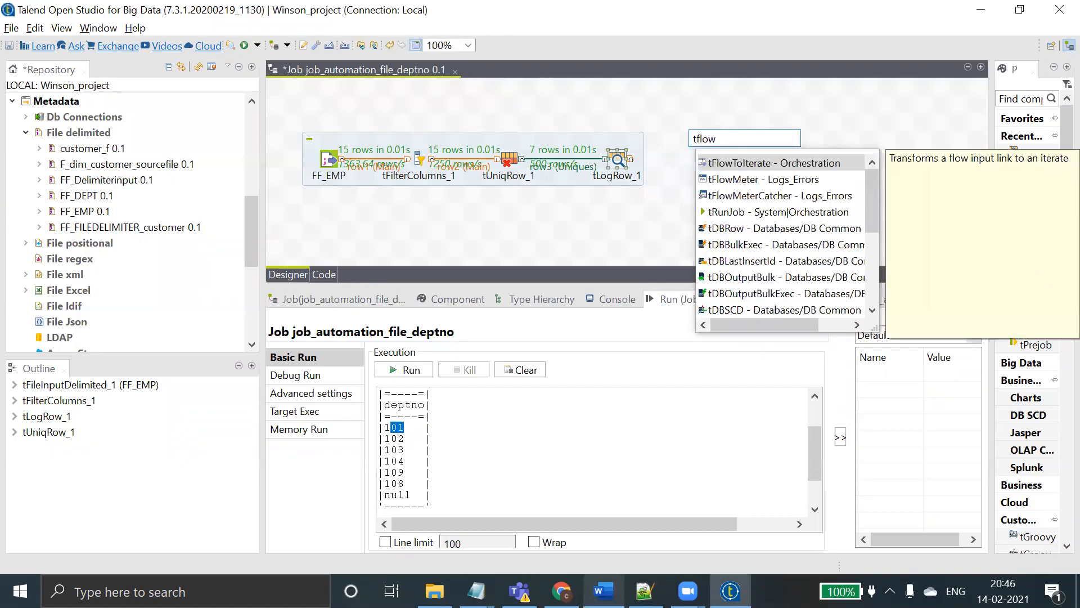
double_click(738, 162)
key("Return")
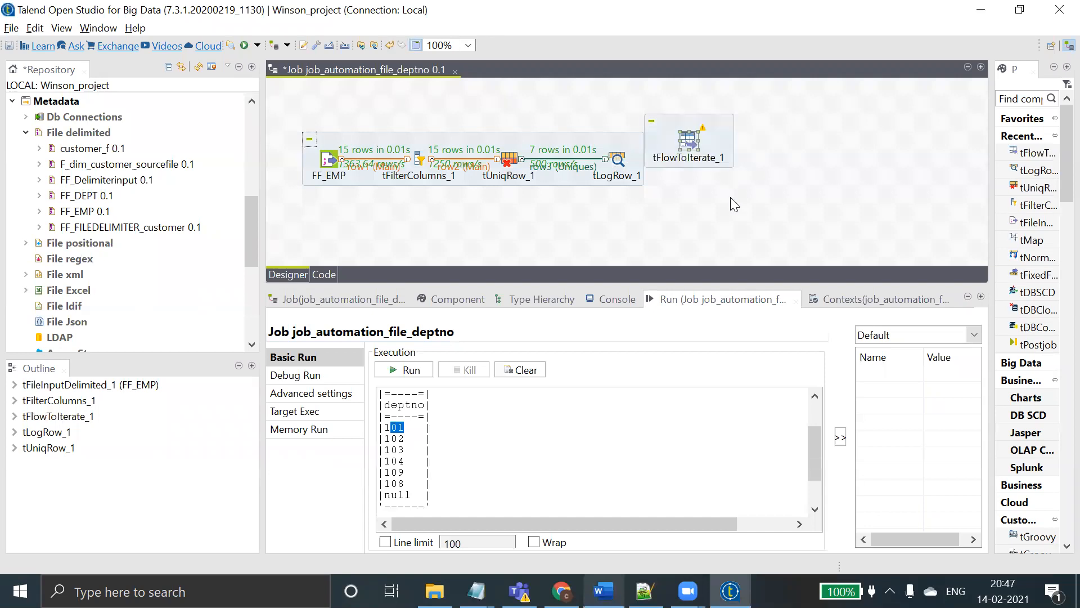
left_click_drag(691, 145, 766, 163)
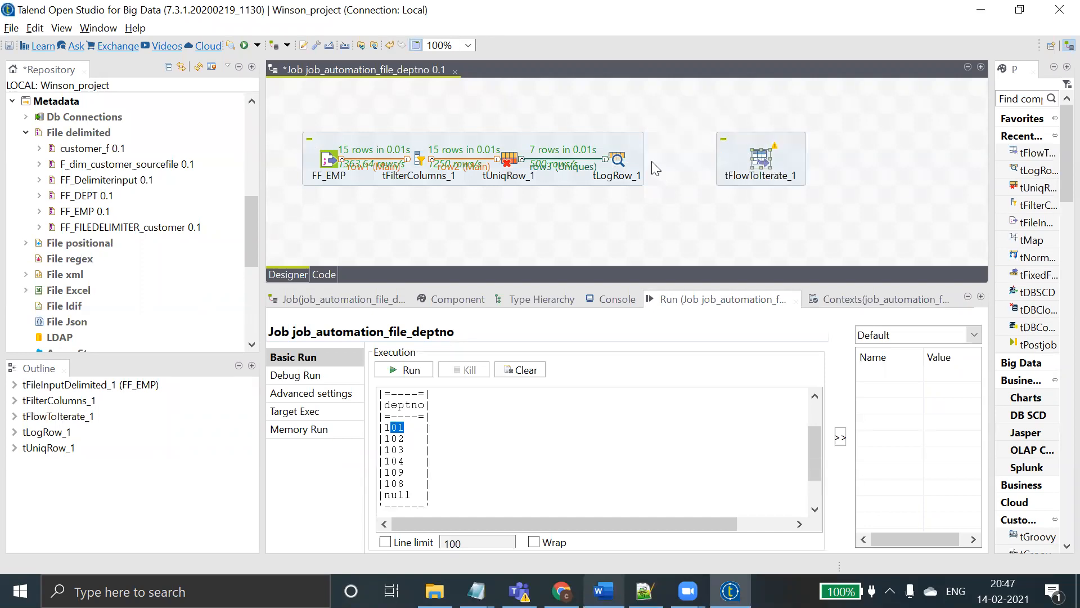
- Connect tLogRow_1 to tFlowToIterate_1 with a Main row
left_click(623, 156)
right_click(624, 159)
mouse_move(694, 169)
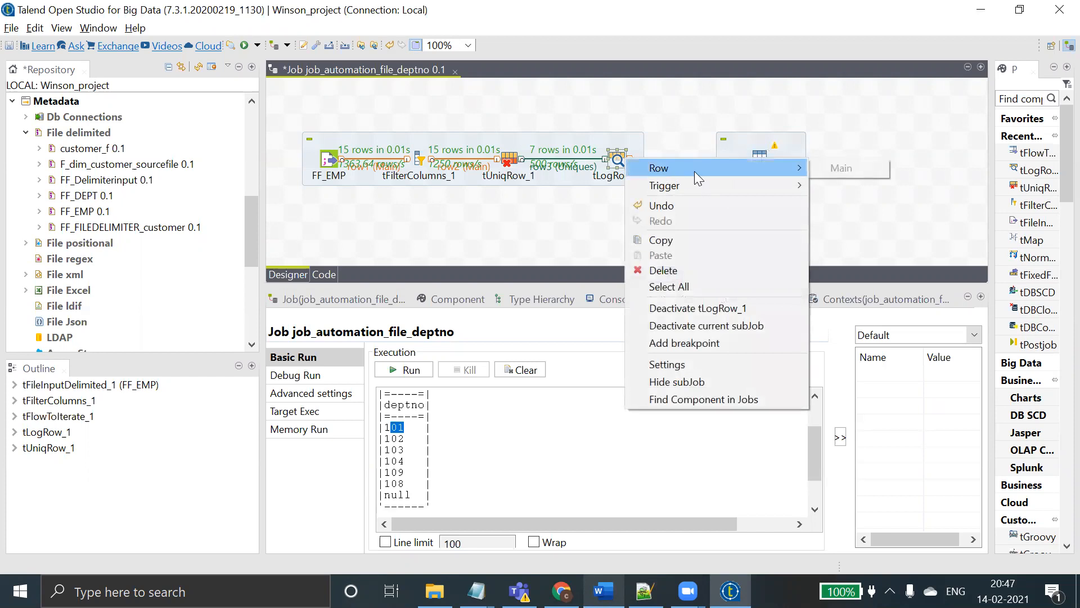
left_click(841, 169)
left_click(760, 159)
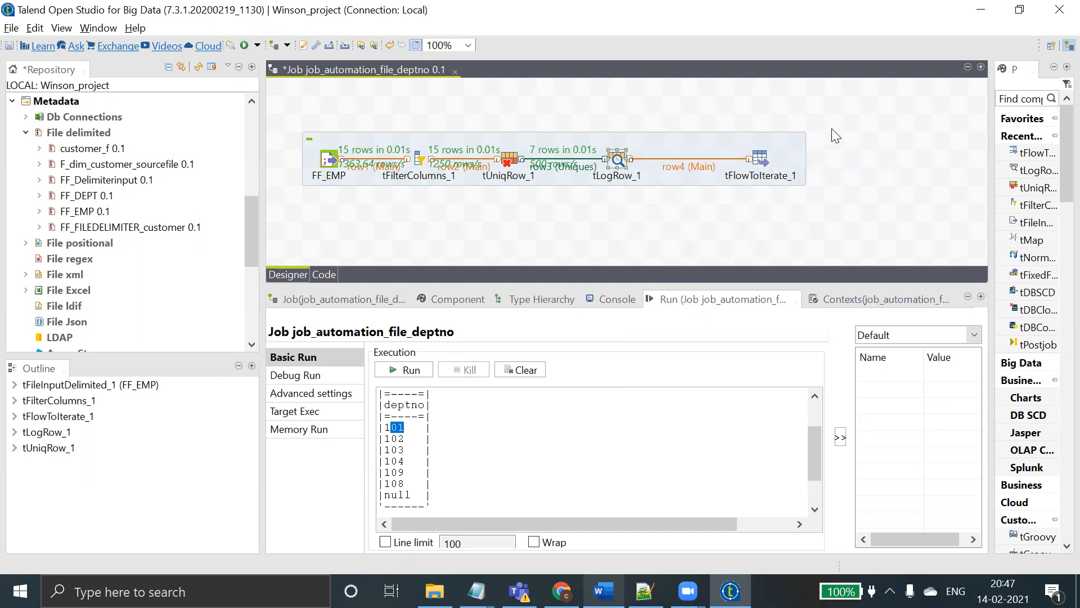
- Review the default (key, value) global variables option of tFlowToIterate_1, leaving it enabled, and expand the component's variables in the outline
double_click(759, 156)
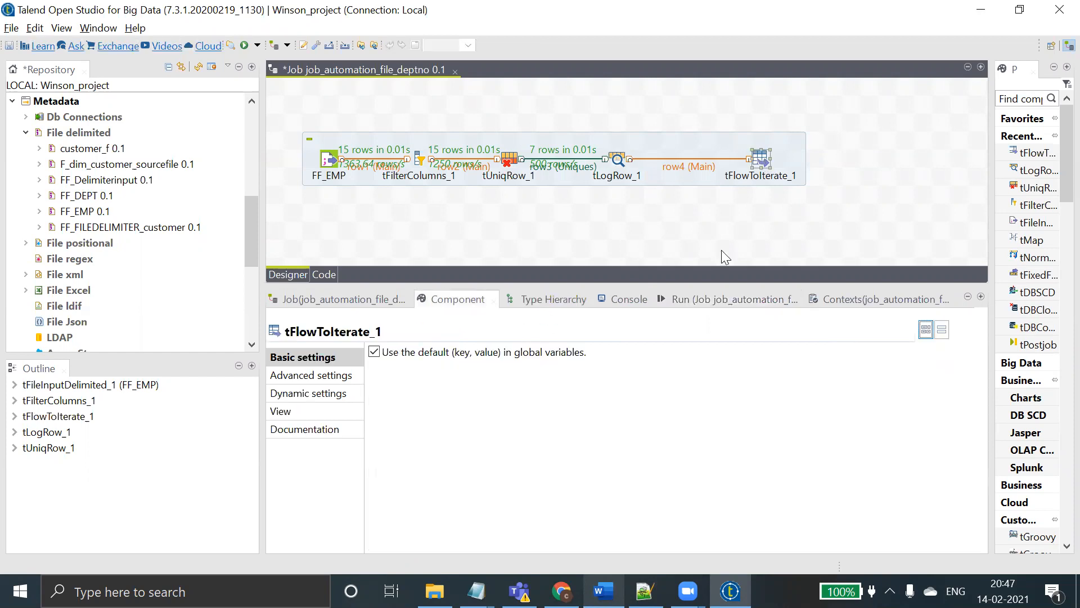
left_click(374, 352)
left_click(374, 353)
left_click(14, 416)
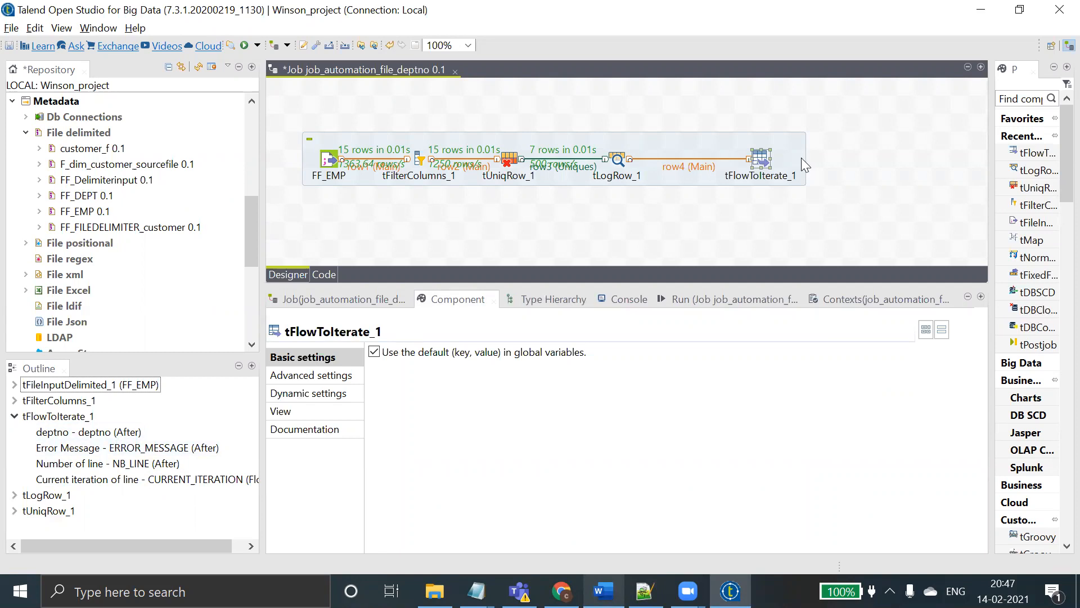
- Move tFlowToIterate_1 closer to tLogRow_1 and select the FF_EMP input component
left_click_drag(763, 162, 727, 162)
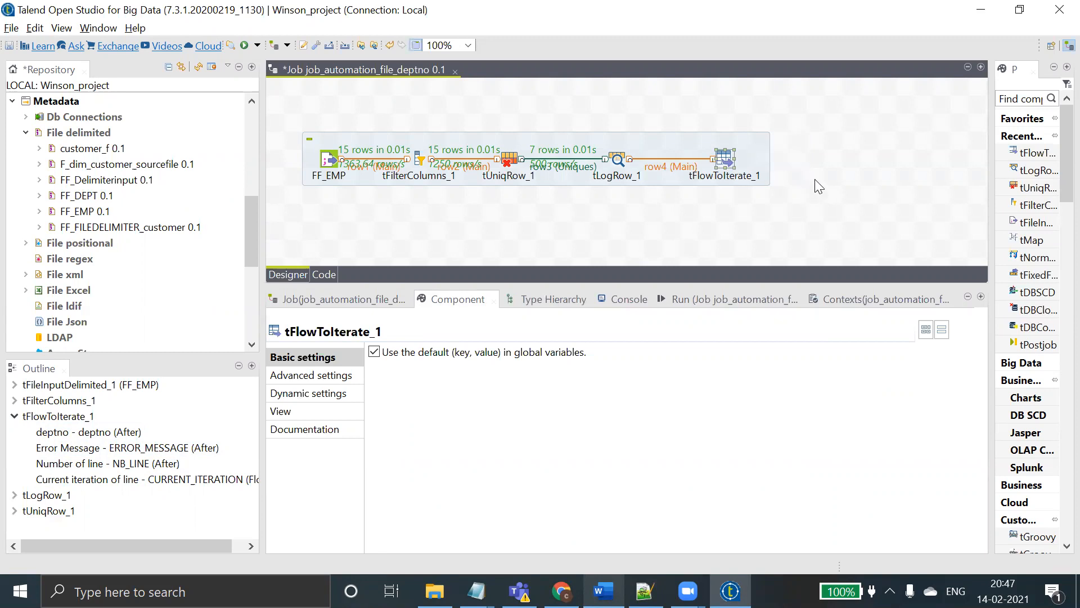
left_click(805, 157)
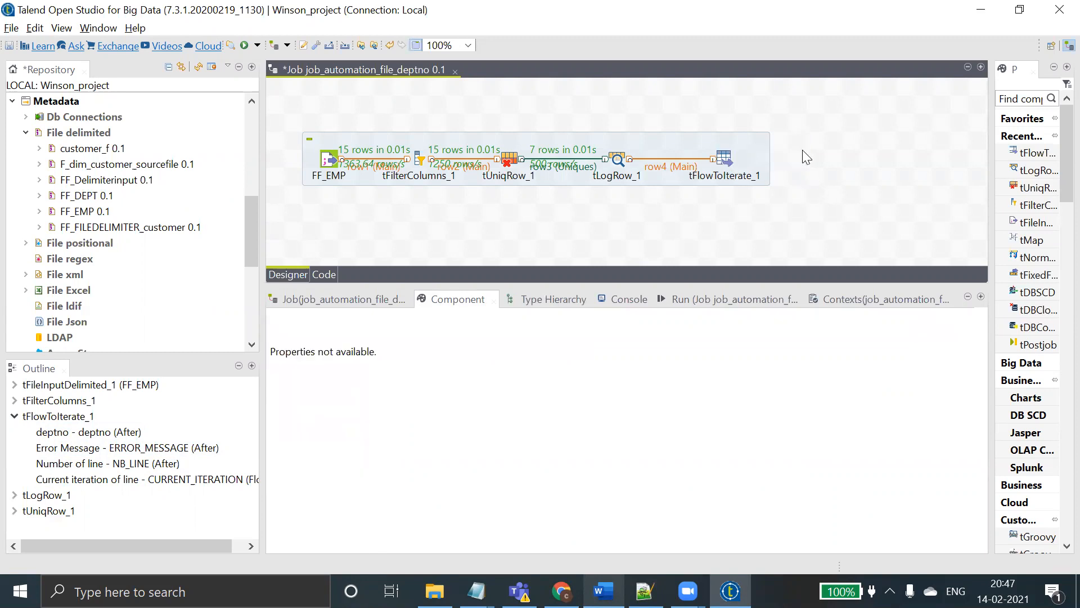
left_click(329, 160)
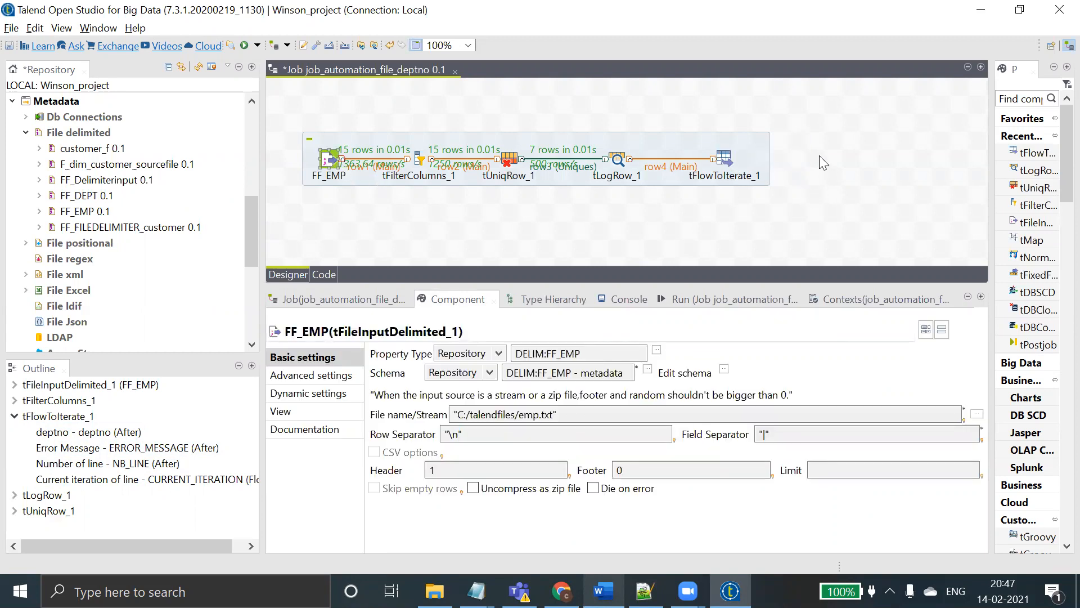
- Paste a copy of the FF_EMP input, link tFlowToIterate_1 to it with an Iterate connection, and position the copy just below tFlowToIterate_1
key("ctrl+v")
left_click_drag(635, 179, 869, 164)
right_click(726, 163)
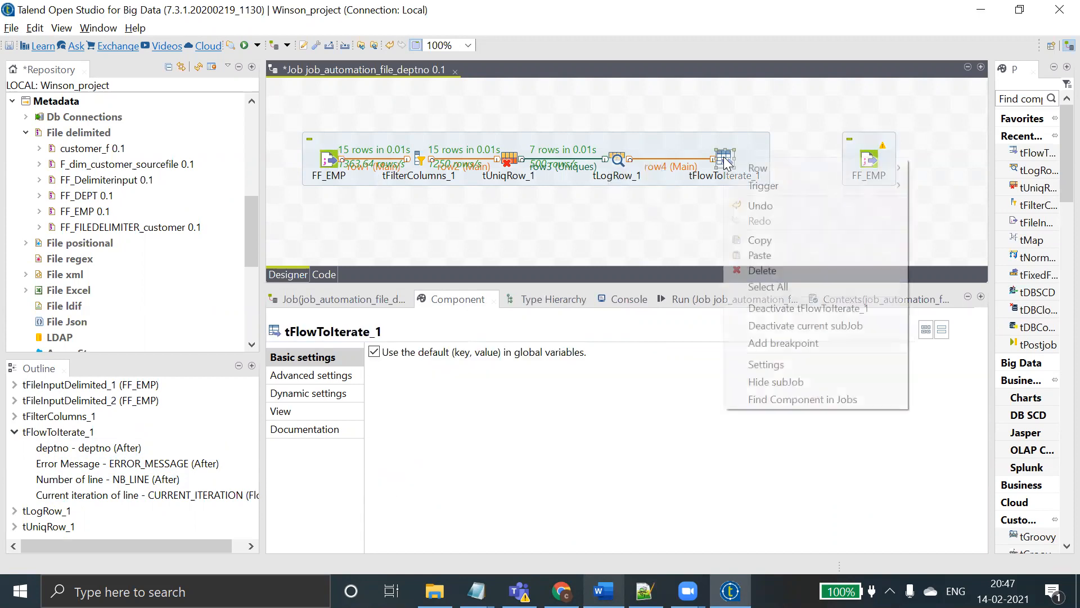
mouse_move(797, 172)
left_click(938, 171)
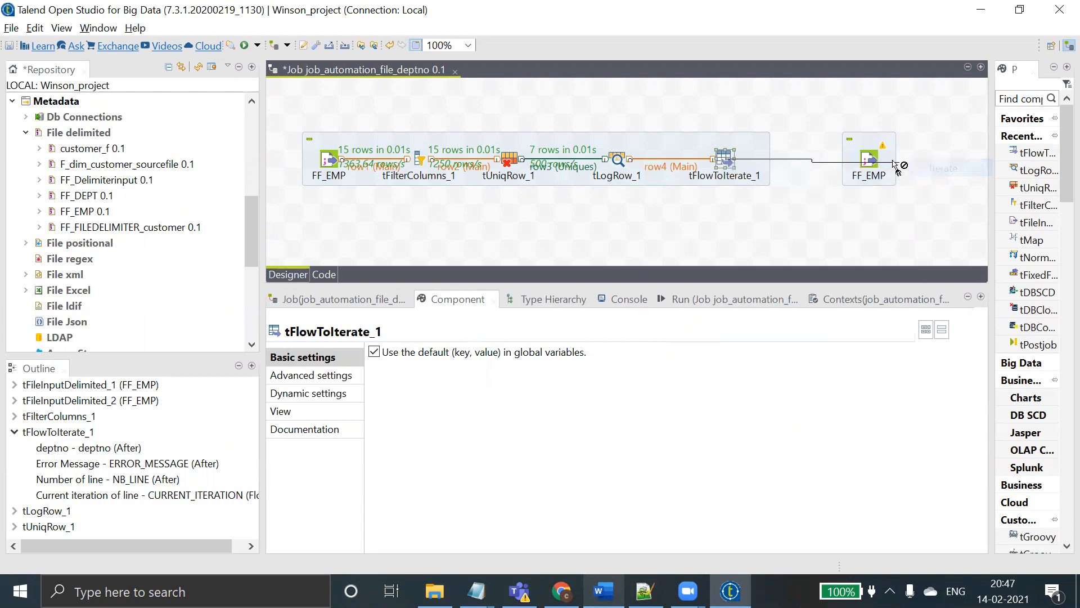
left_click(870, 162)
left_click_drag(871, 161, 790, 197)
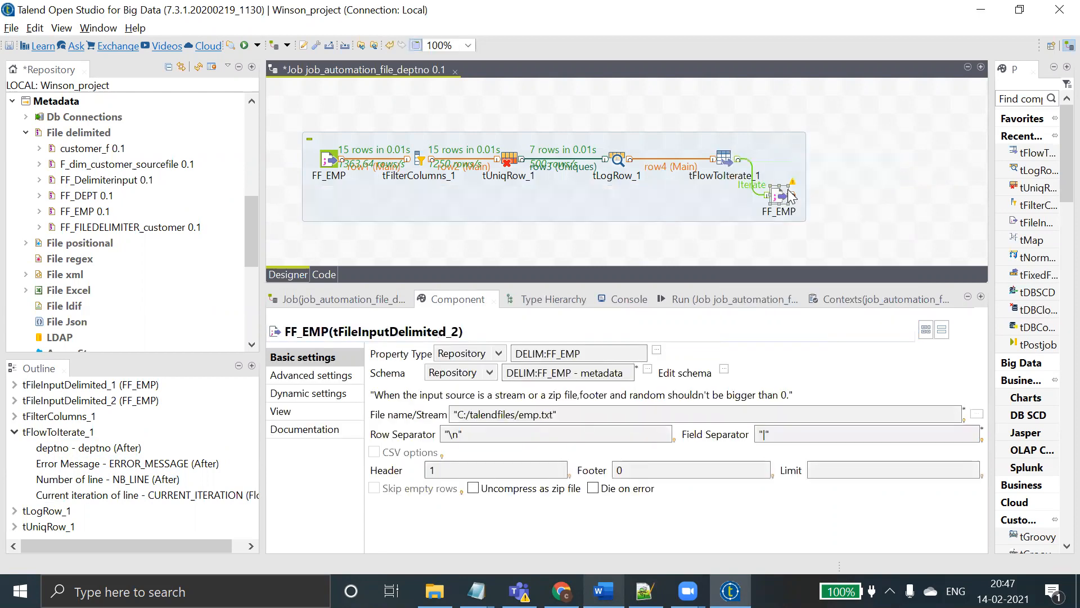
- Add a tFilterRow component to the job beyond the copied FF_EMP input
left_click(861, 182)
type("tfil")
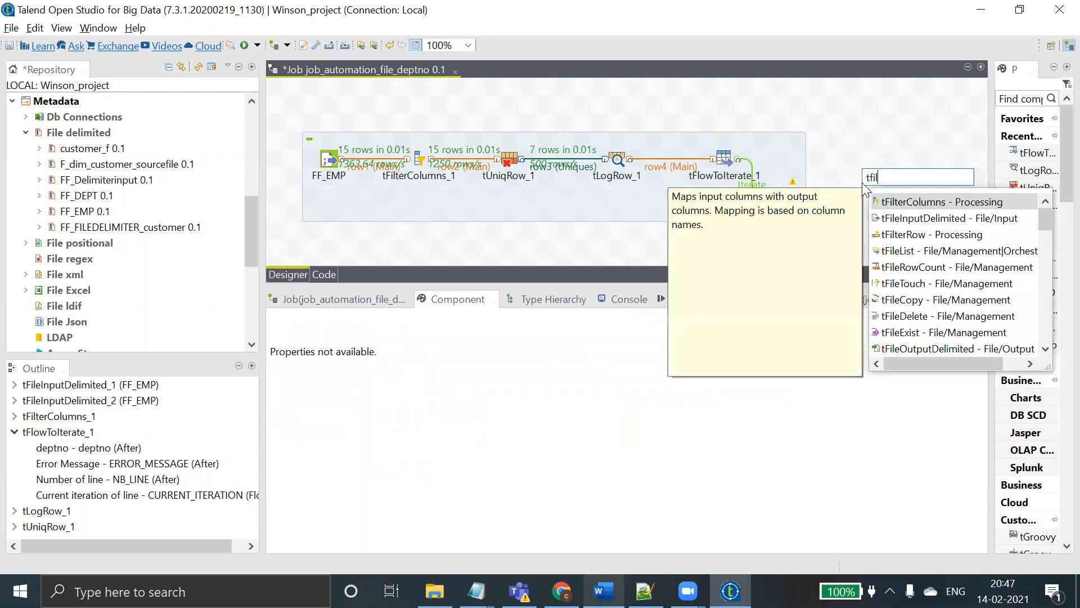
left_click(900, 235)
key("Return")
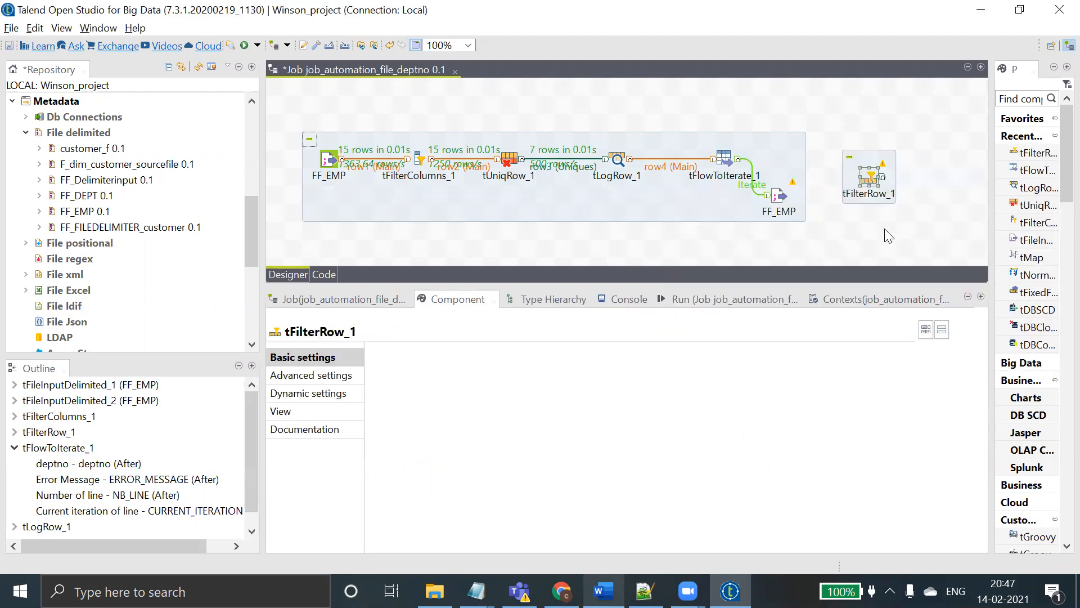
- Move the copied FF_EMP input above the flow and connect it to tFilterRow_1 with a Main row
left_click_drag(780, 195, 780, 144)
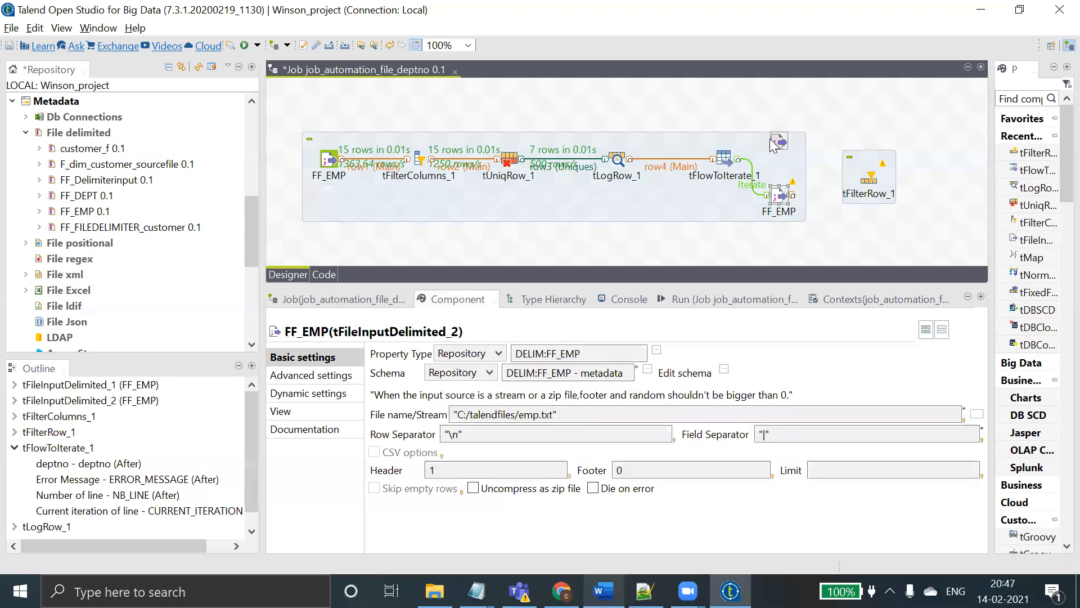
right_click(781, 144)
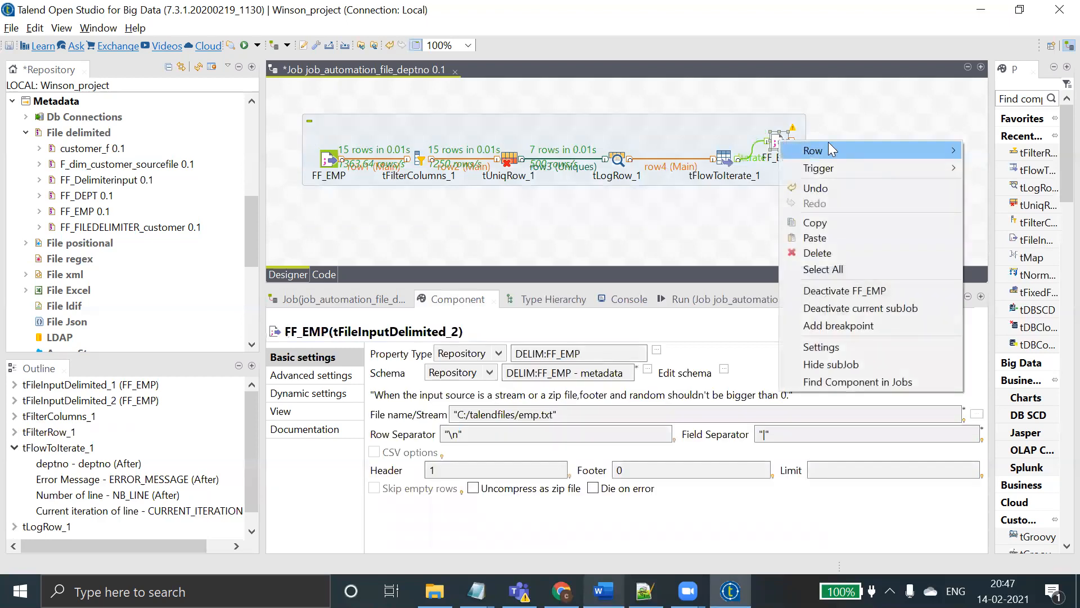
mouse_move(828, 142)
left_click(990, 150)
left_click(871, 176)
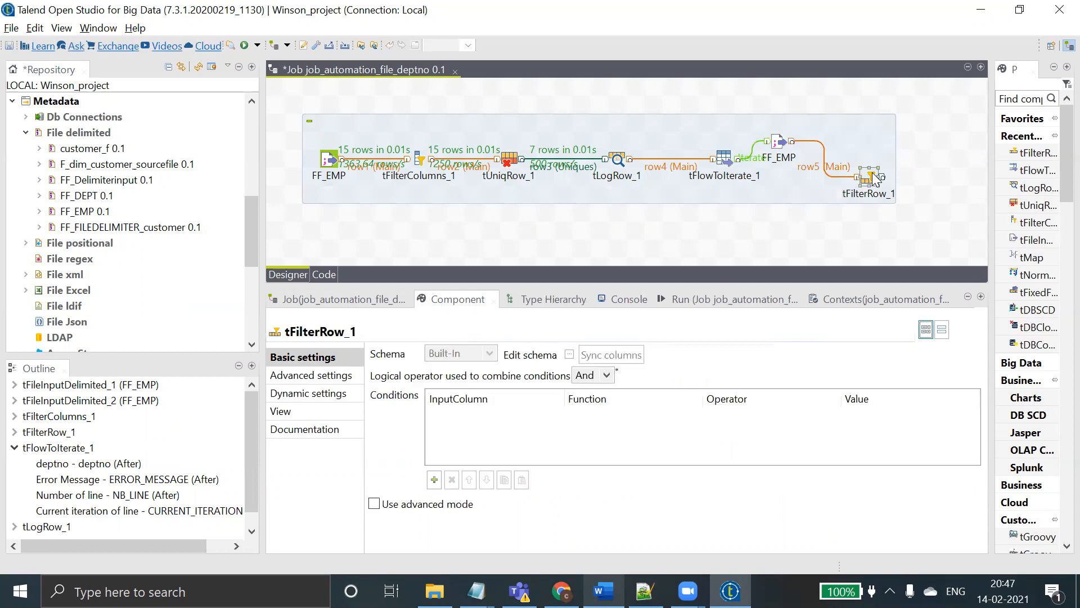
- Add a condition on the deptno column to tFilterRow_1 and try to insert tFlowToIterate_1's deptno variable as its value
left_click_drag(759, 284, 752, 251)
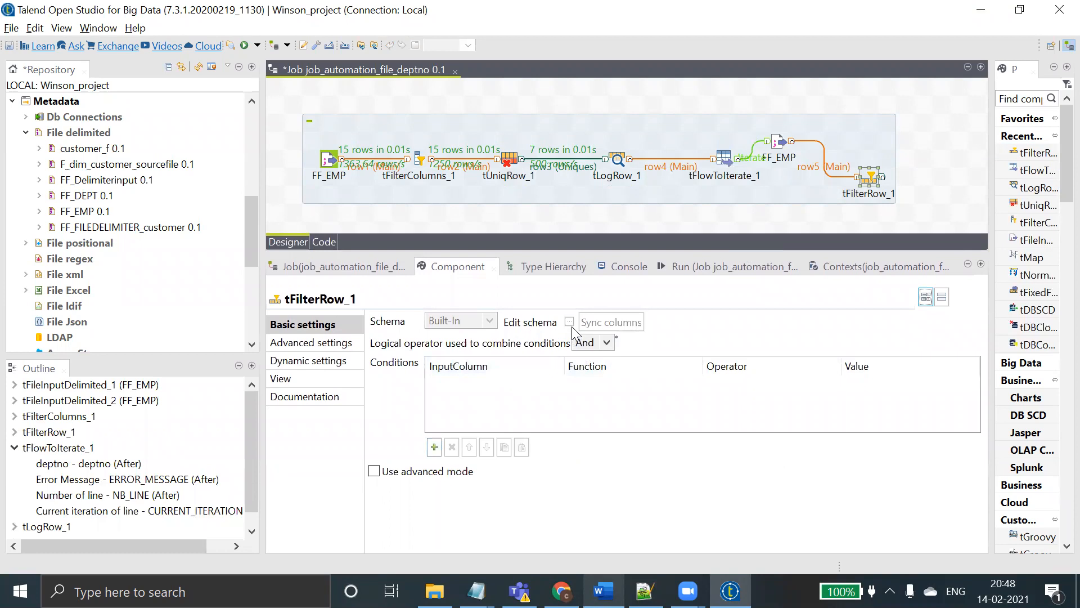
left_click(434, 446)
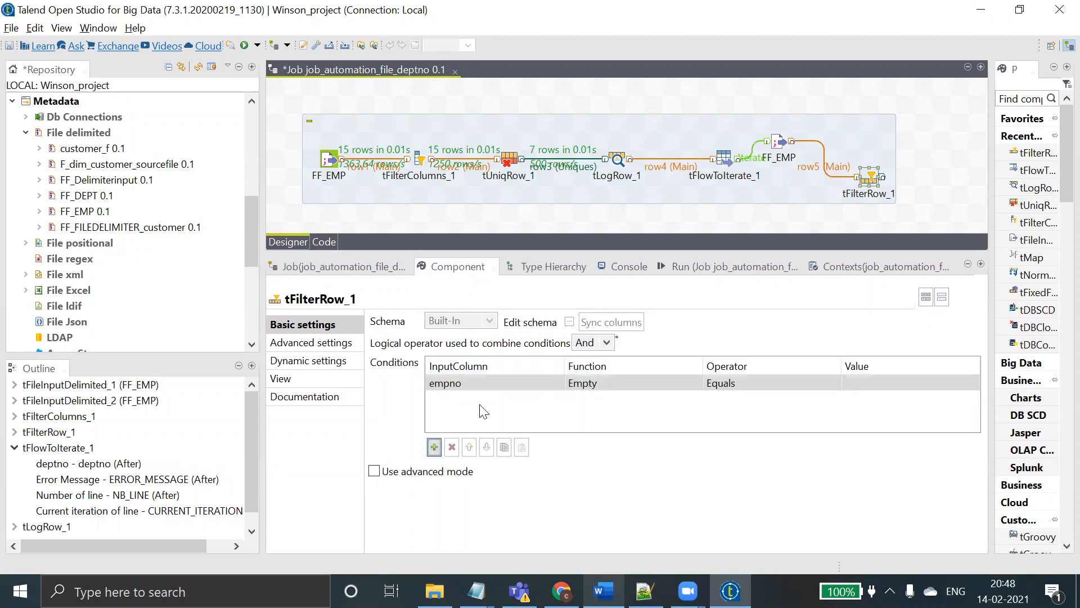
left_click(479, 380)
left_click(557, 382)
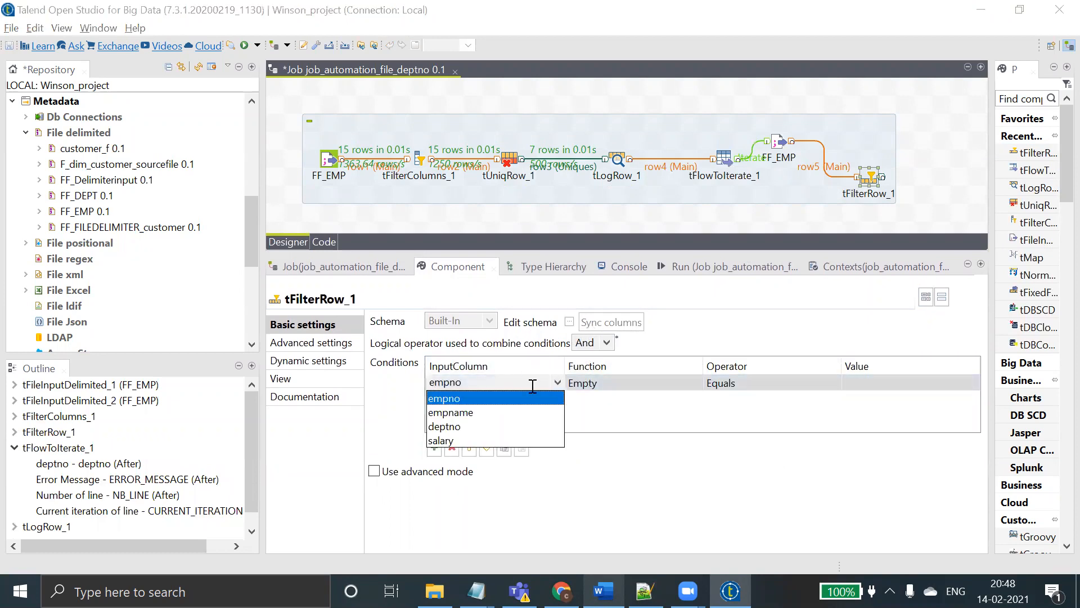
left_click(449, 426)
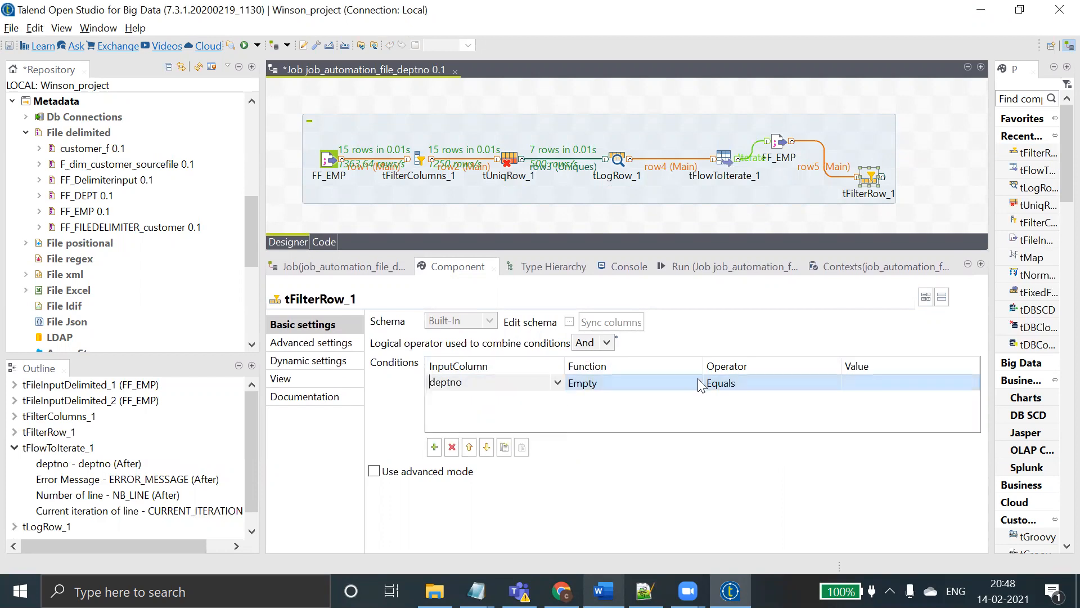
left_click(849, 384)
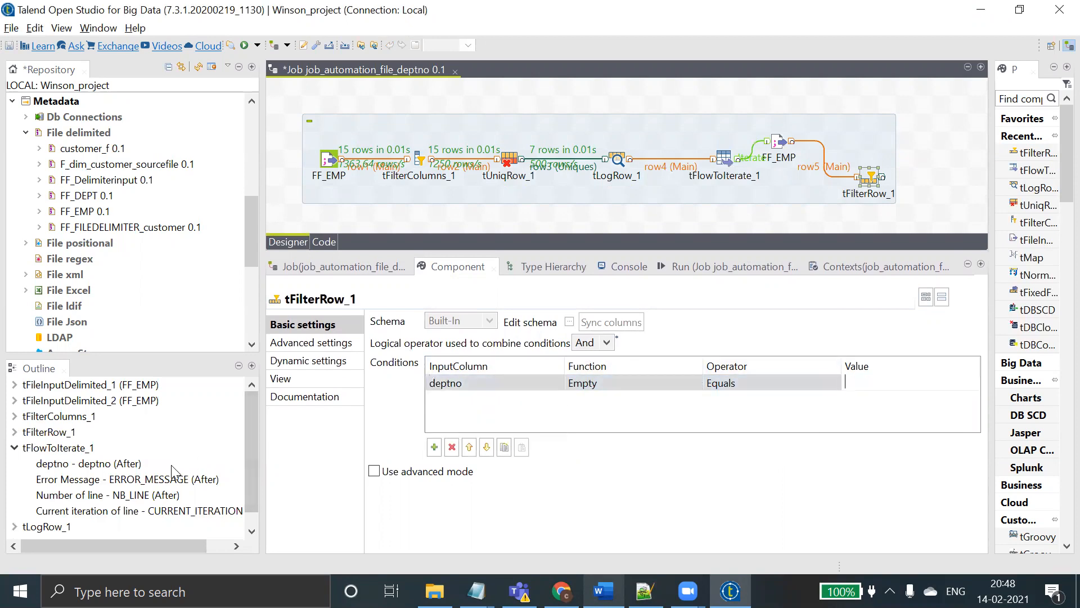
left_click_drag(103, 469, 931, 382)
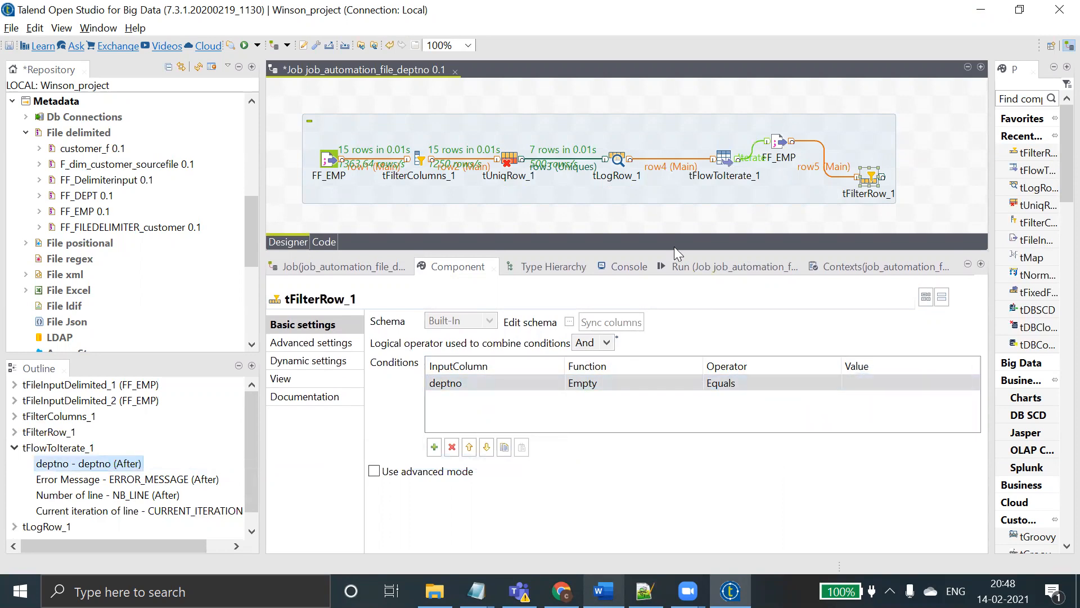
- Add a tJava component beside the subjob and clear its default code
left_click(917, 140)
type("tjav")
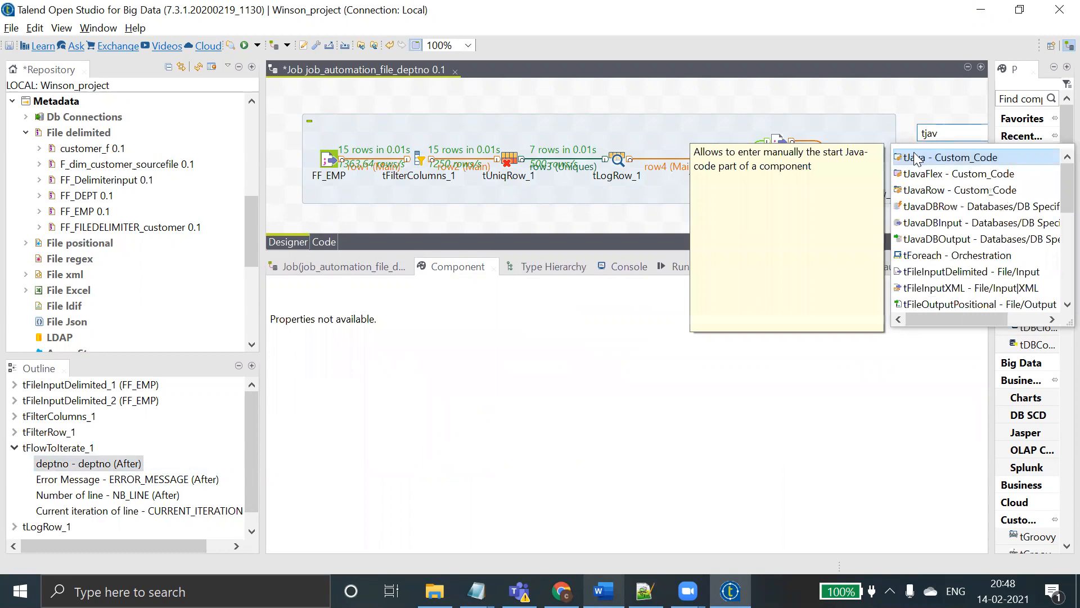
left_click(918, 158)
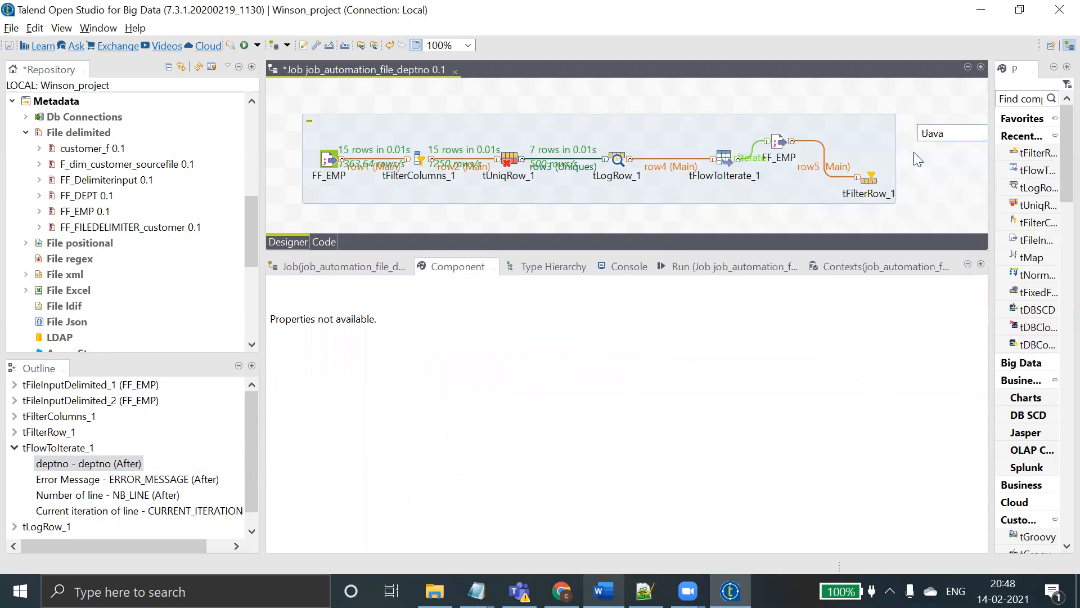
left_click(965, 176)
double_click(921, 136)
left_click_drag(555, 321, 262, 301)
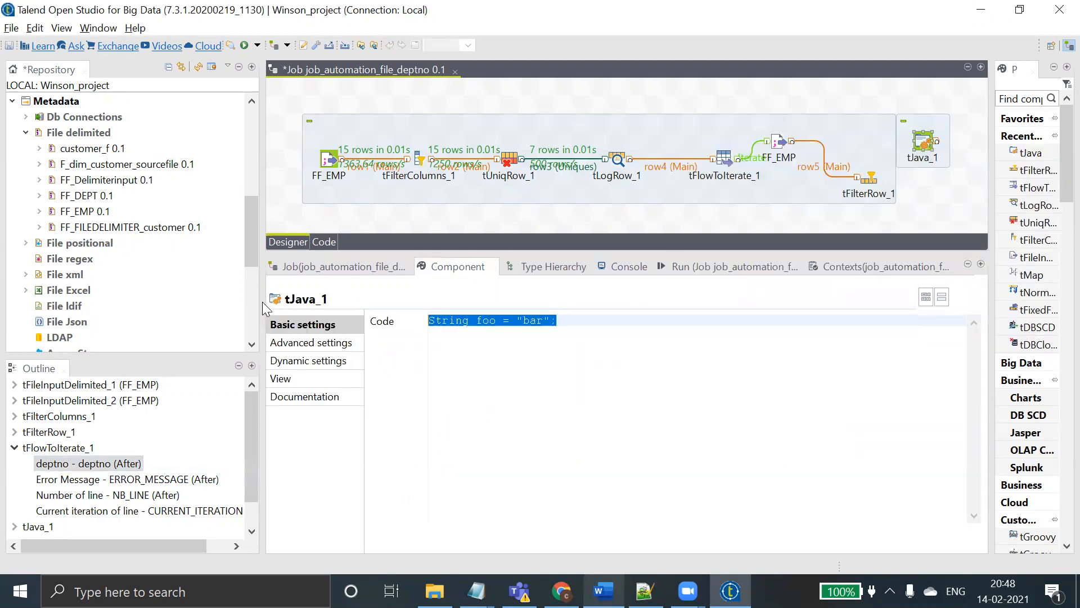
key("Delete")
- Insert tFlowToIterate_1's deptno variable into the tJava_1 code, copy the resulting expression, and clear the code
left_click(87, 462)
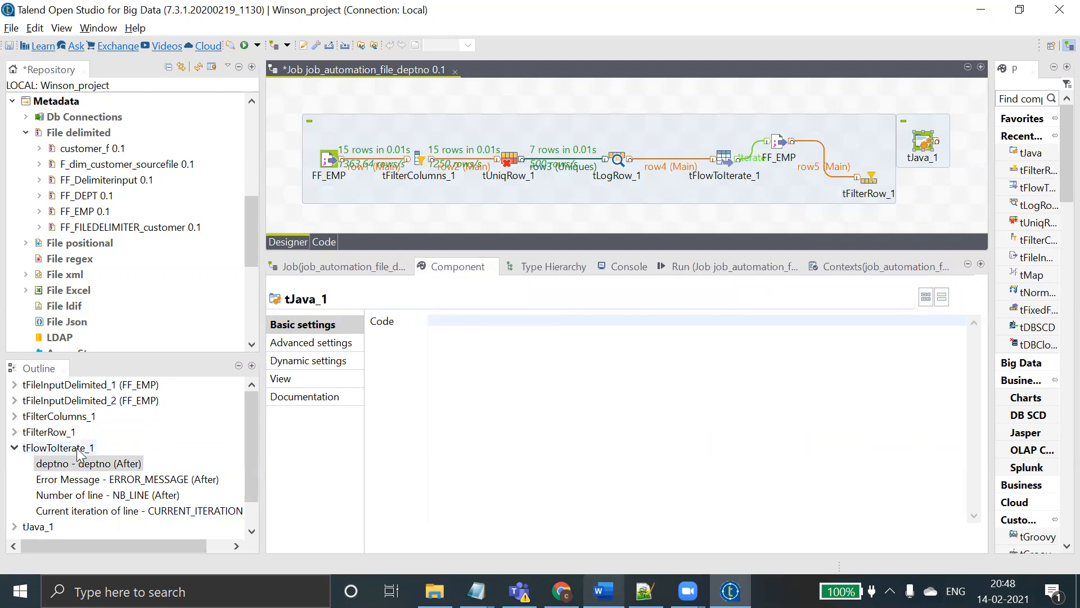
left_click_drag(101, 463, 524, 315)
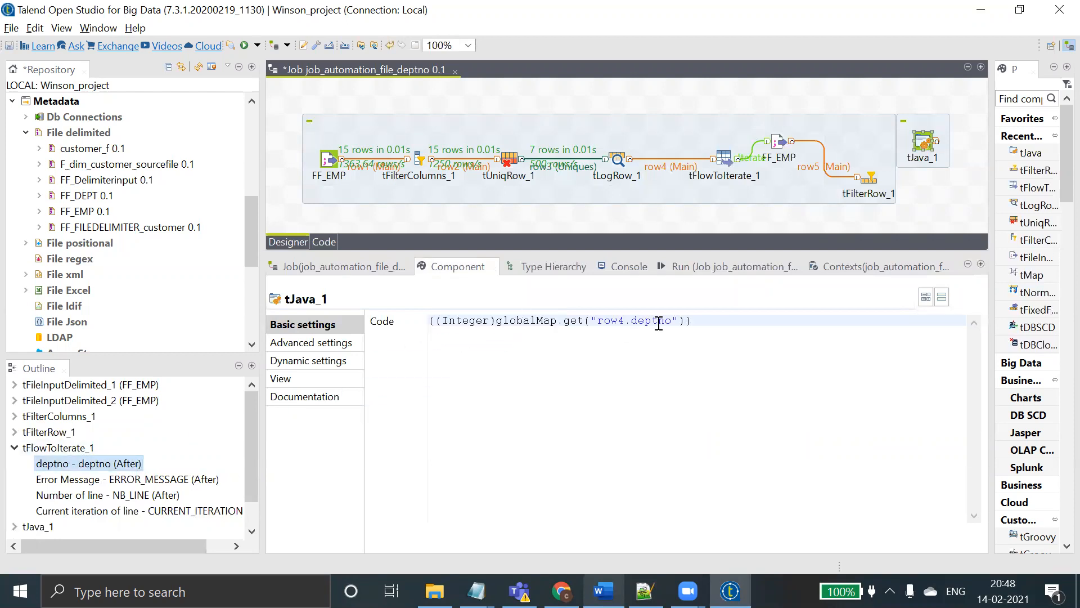
left_click_drag(693, 319, 410, 312)
key("ctrl+c")
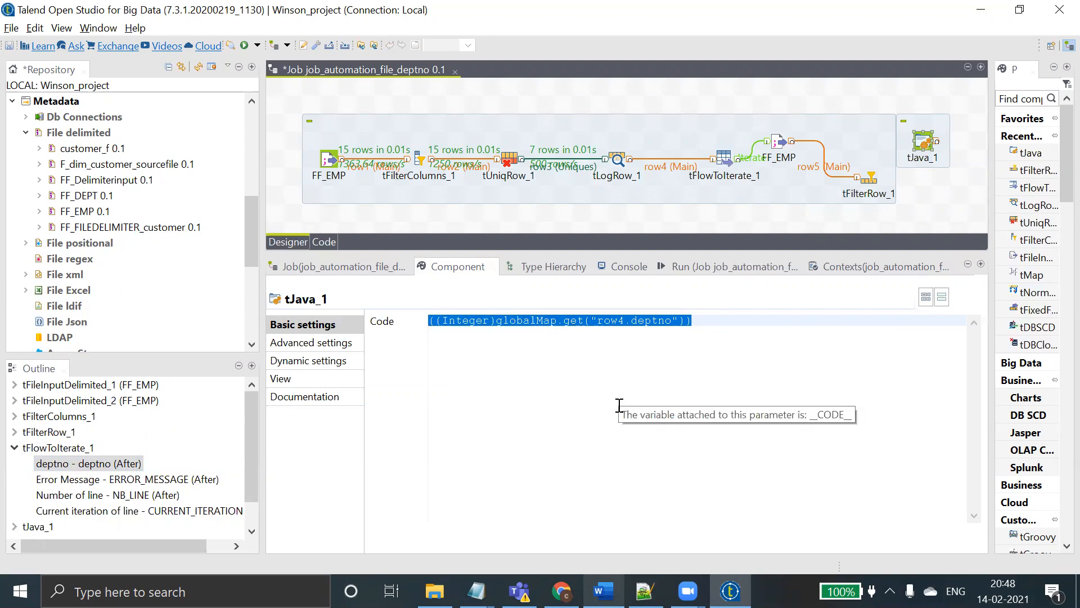
key("Delete")
- Set the deptno condition's value in tFilterRow_1 to ((Integer)globalMap.get("row4.deptno")) and delete the tJava_1 component
left_click(874, 193)
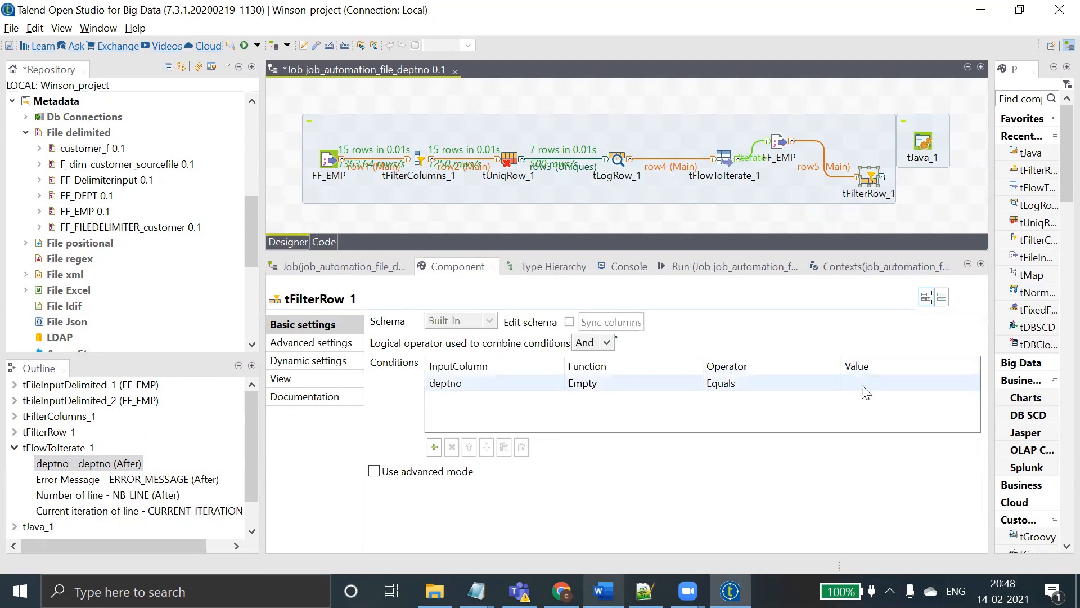
left_click(862, 383)
key("ctrl+v")
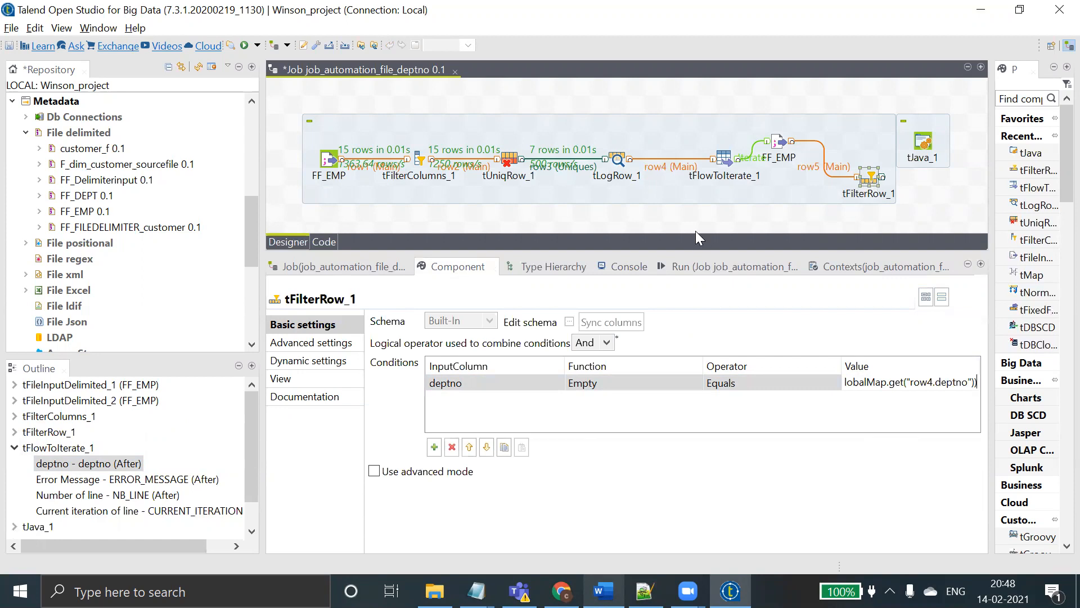
left_click(926, 138)
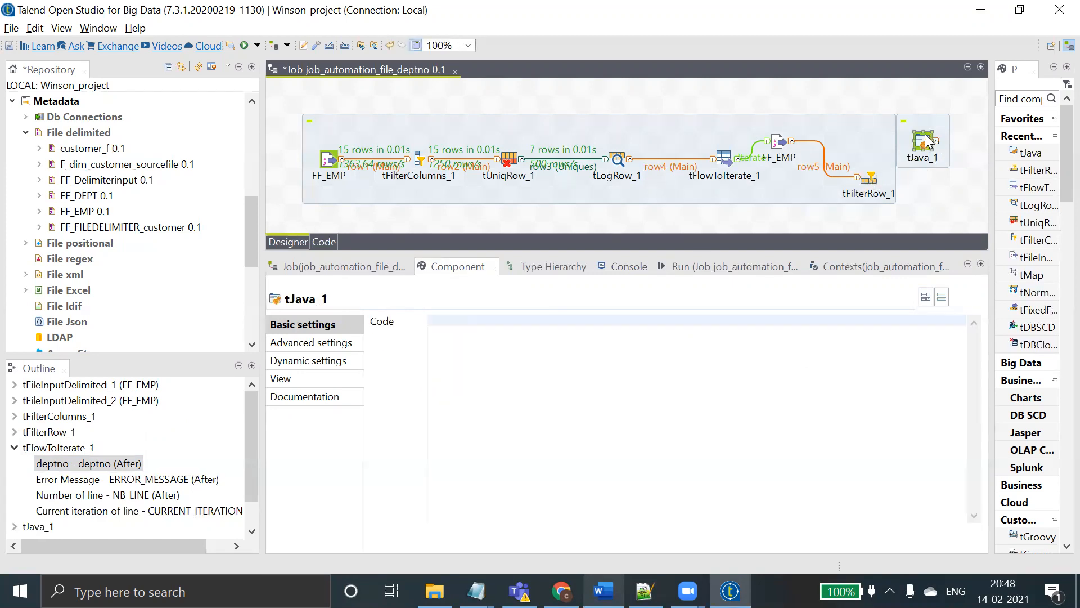
key("Delete")
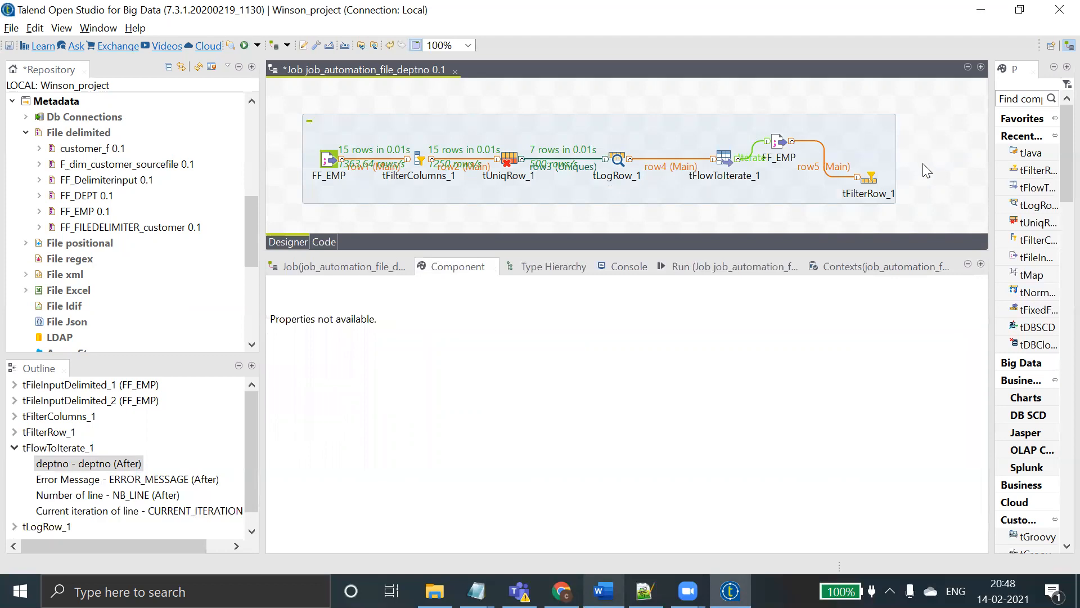
type("tfilep")
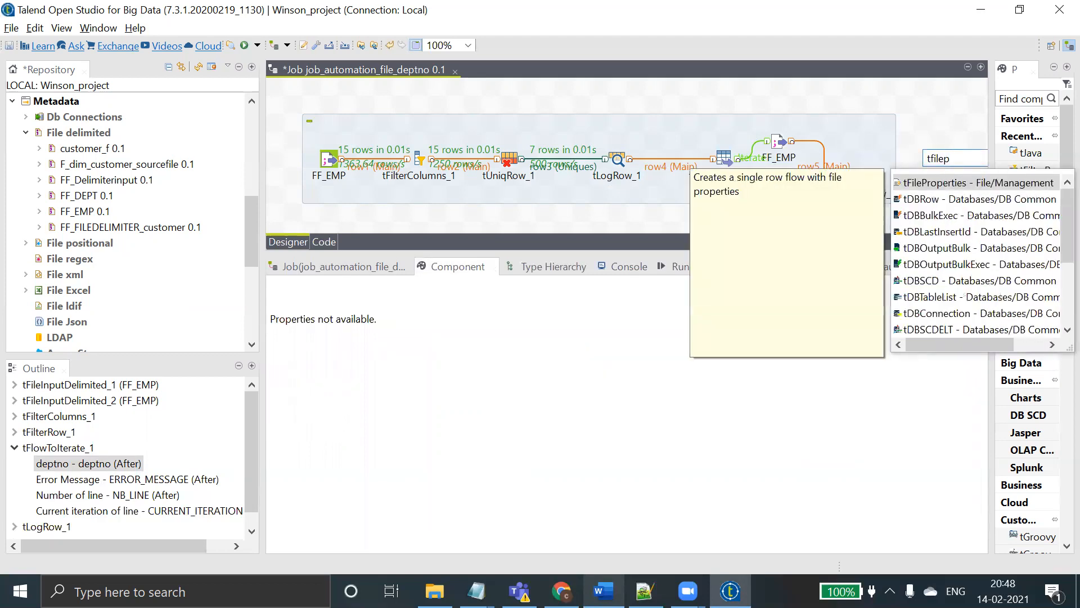
key("BackSpace")
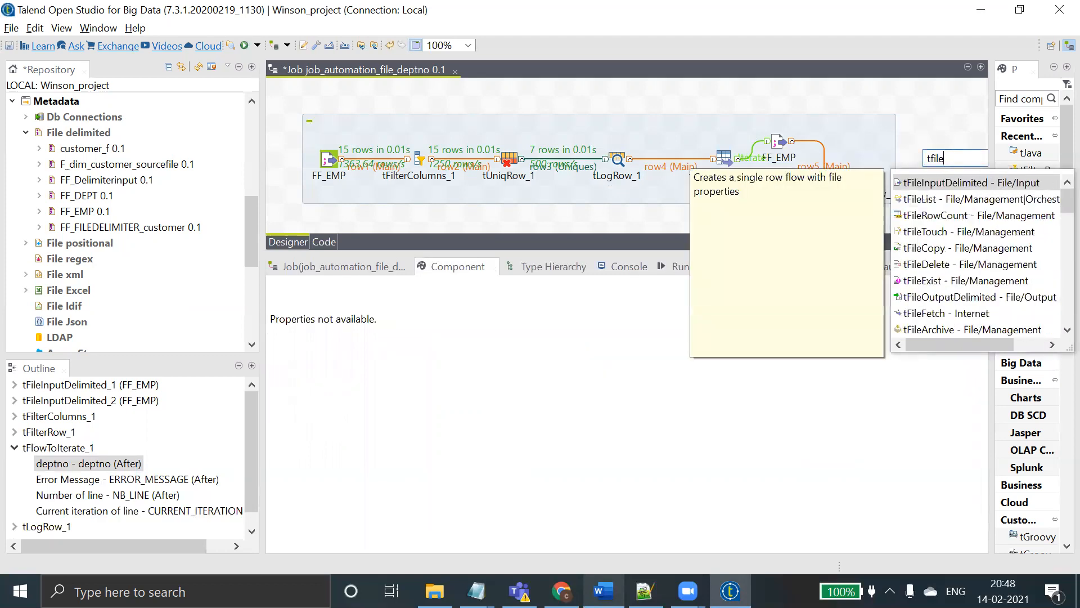
left_click(951, 190)
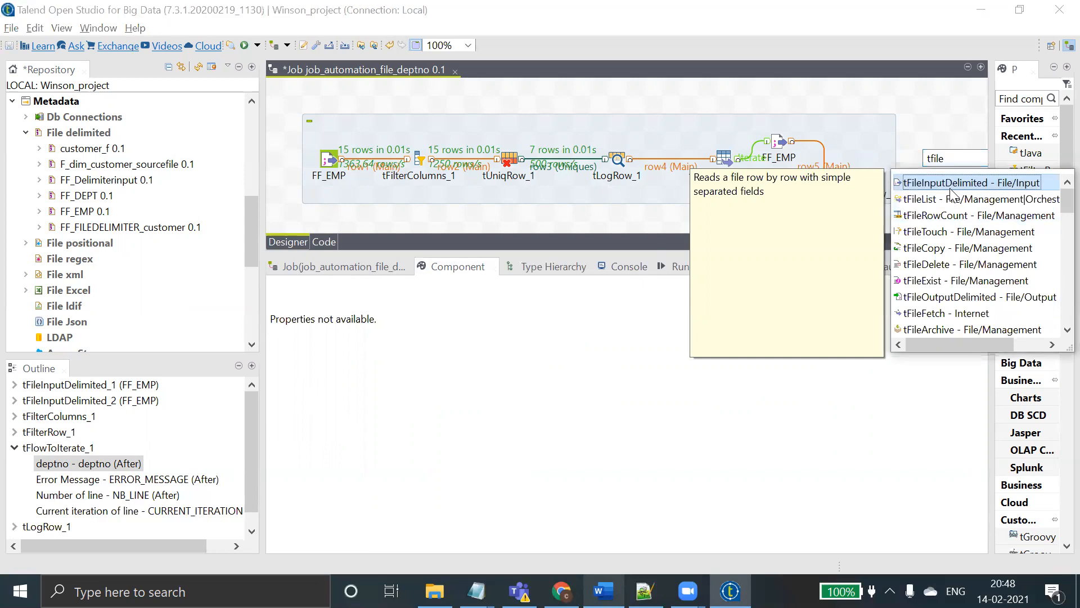
left_click(950, 161)
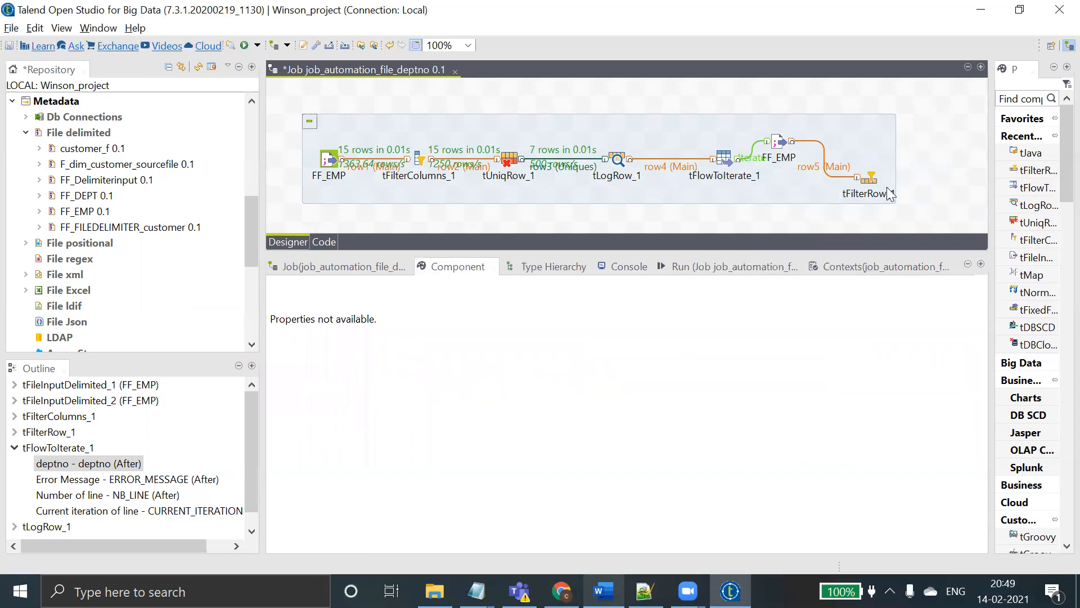
- Shift the subjob to make room and add a tFileOutputDelimited component, placed in line after tFilterRow_1
left_click_drag(386, 118, 339, 120)
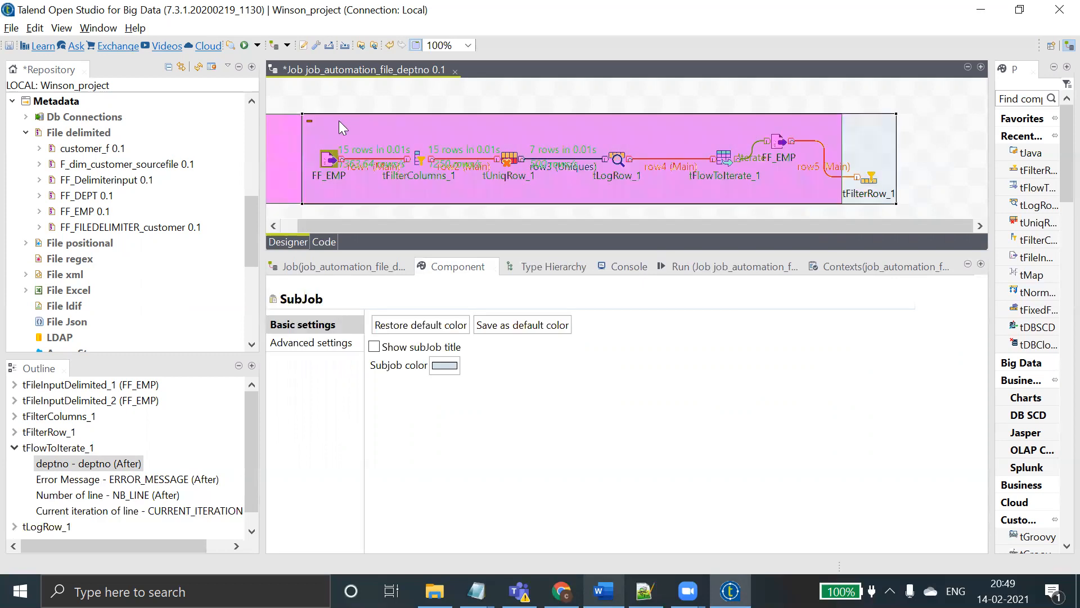
type("tfileo")
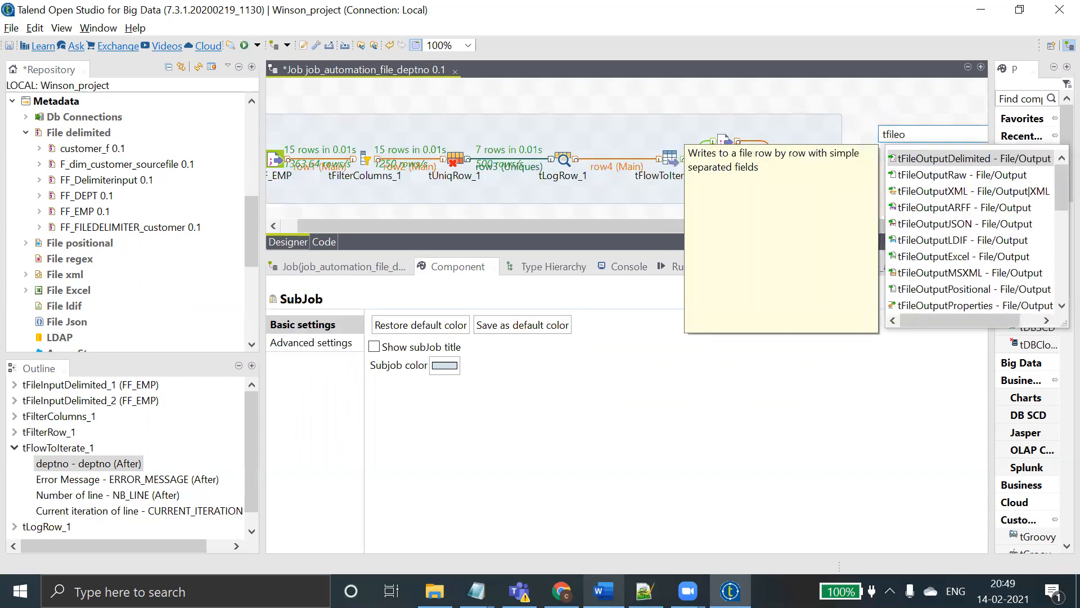
key("Return")
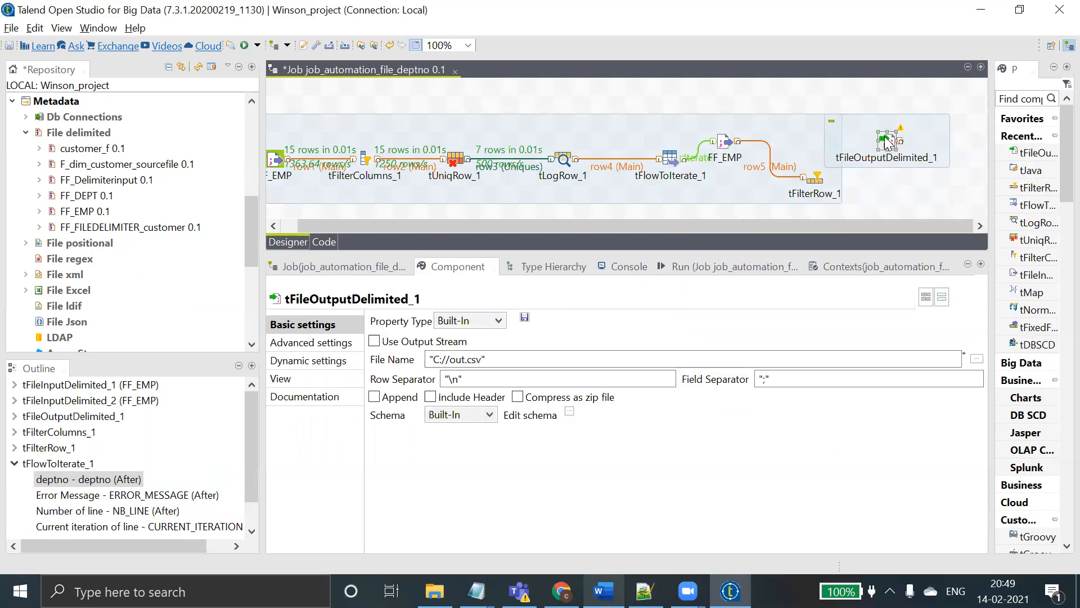
left_click_drag(906, 158, 960, 196)
- Connect tFilterRow_1 to tFileOutputDelimited_1 with a Filter row
left_click(816, 179)
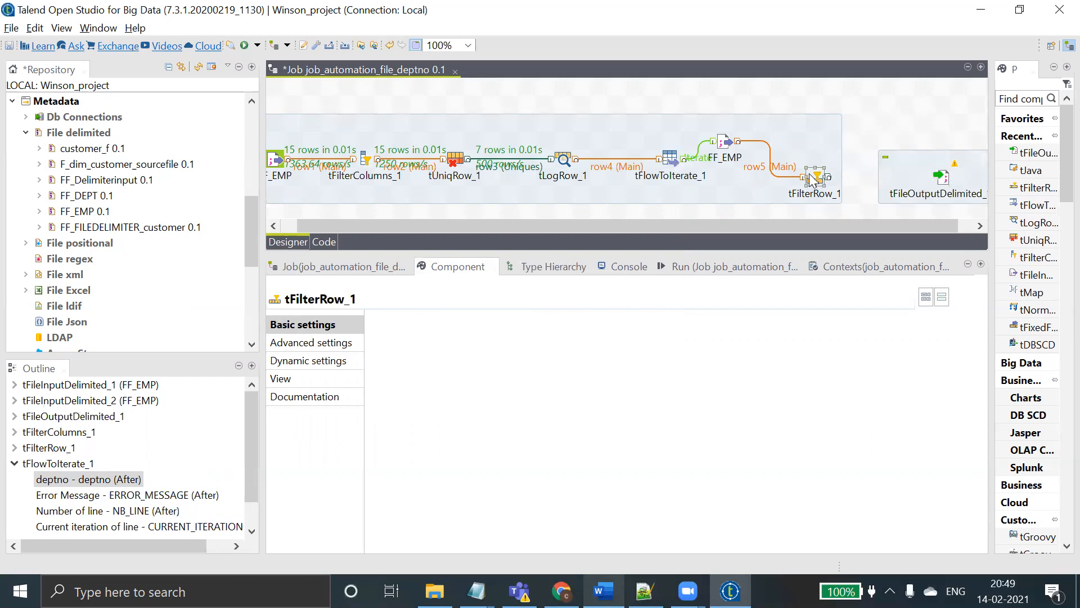
right_click(815, 177)
mouse_move(866, 183)
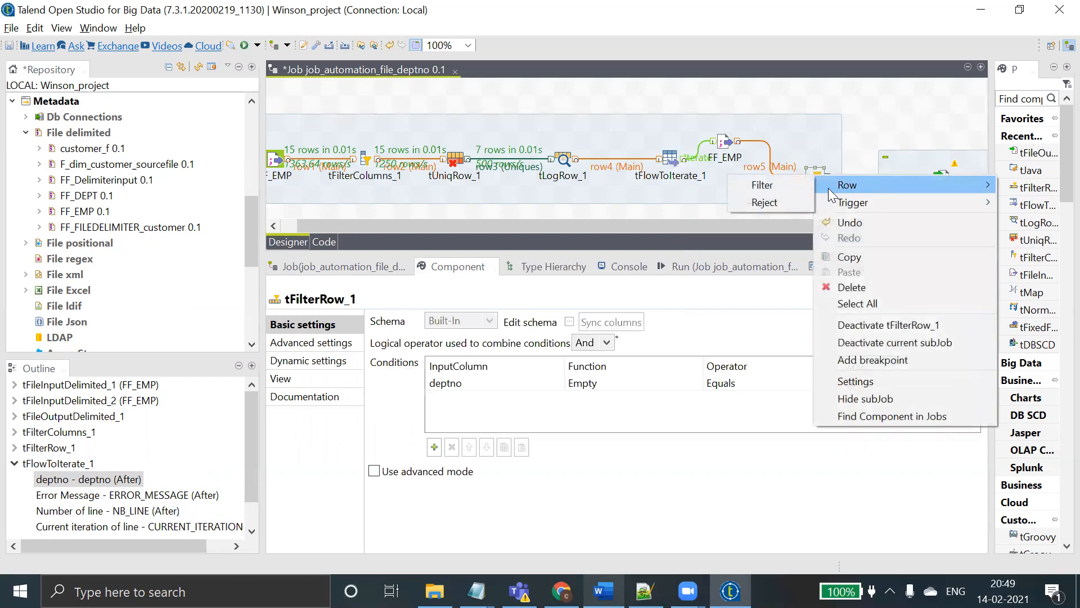
left_click(768, 185)
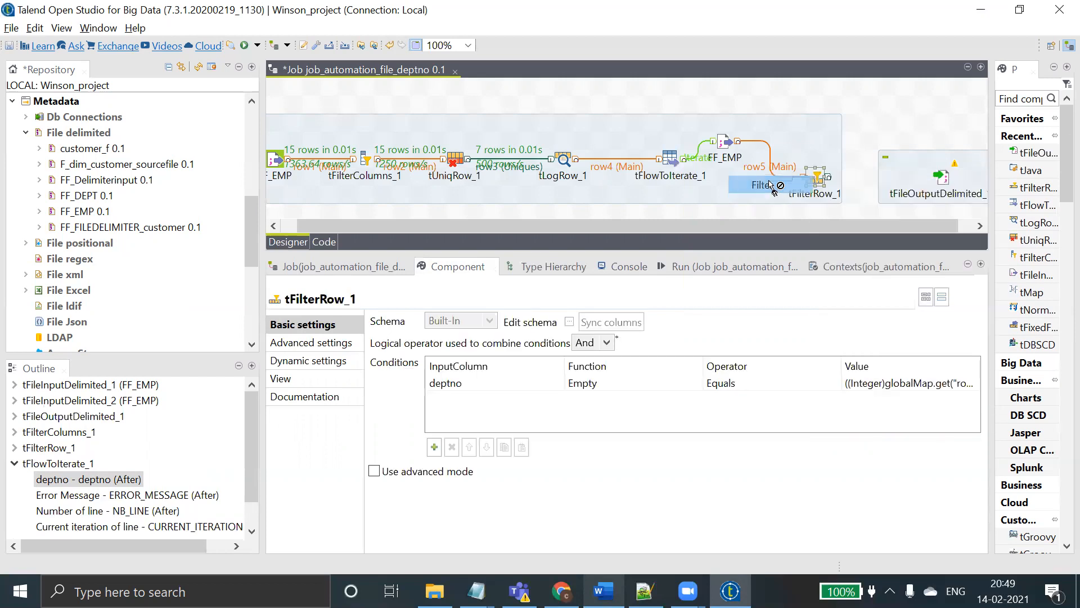
left_click(947, 179)
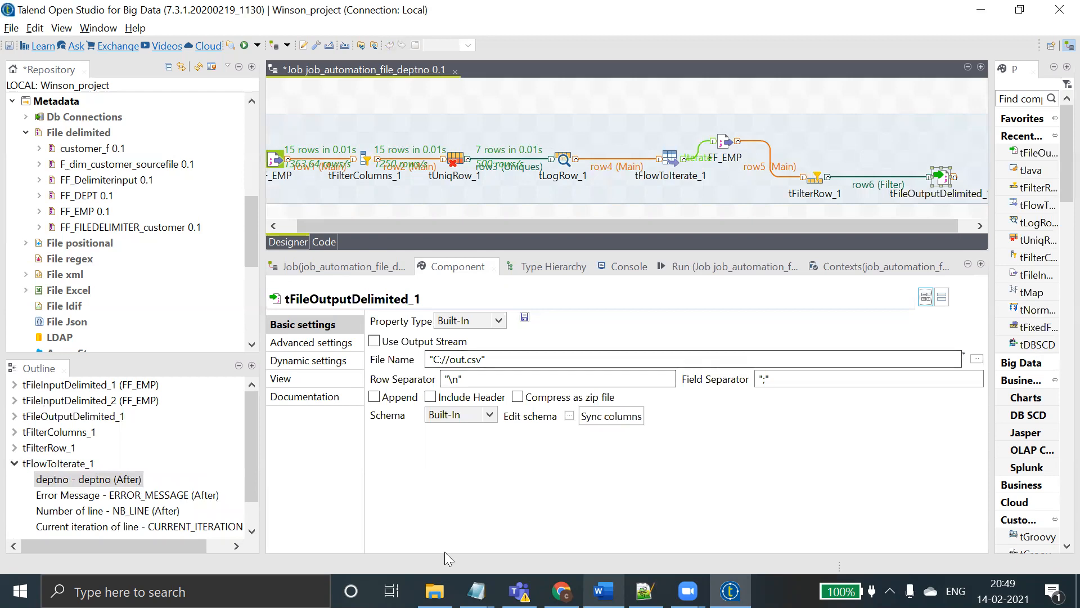
- Browse for the tFileOutputDelimited_1 output file and go to the talendfiles folder
left_click(434, 591)
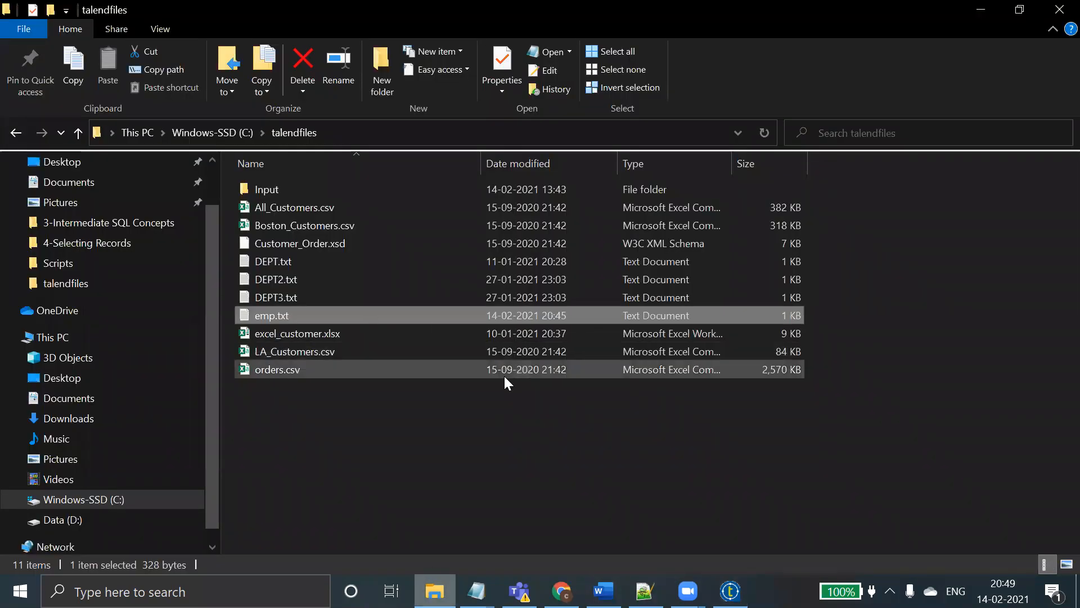
key("alt+Tab")
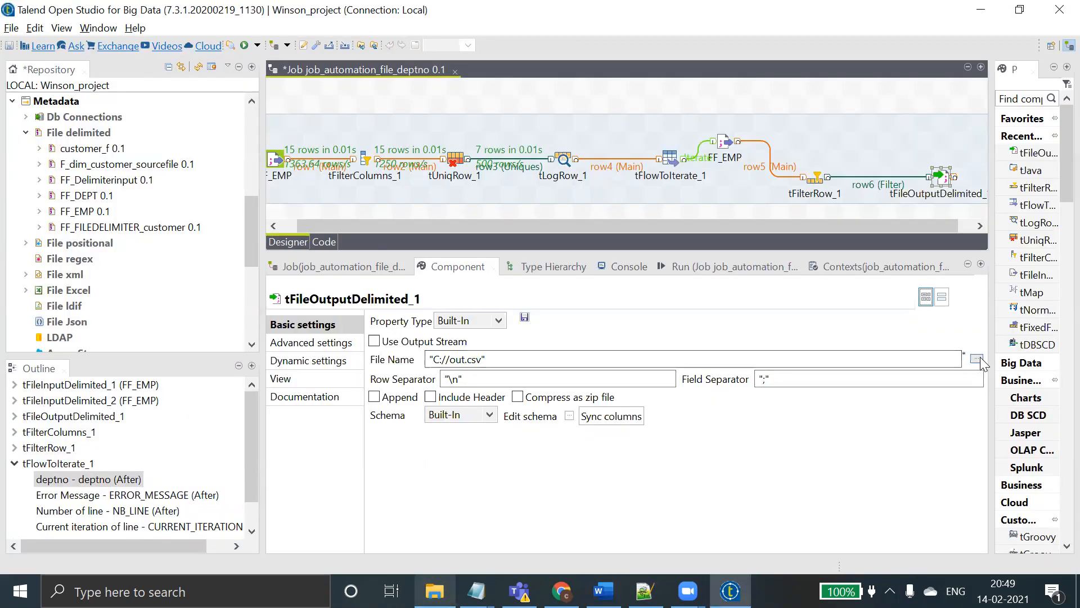
left_click(977, 358)
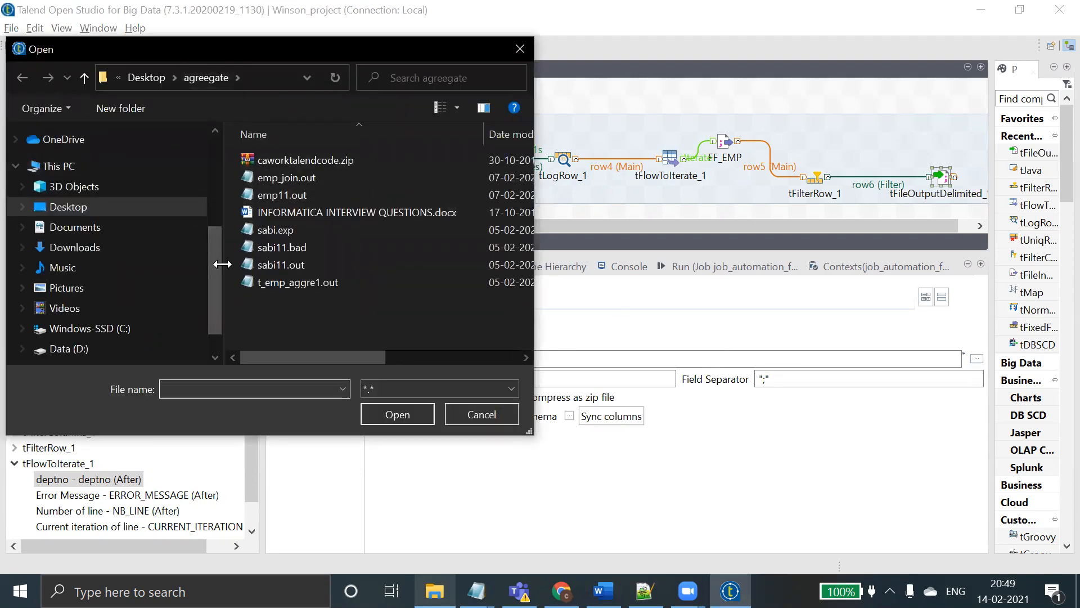
left_click_drag(218, 271, 216, 294)
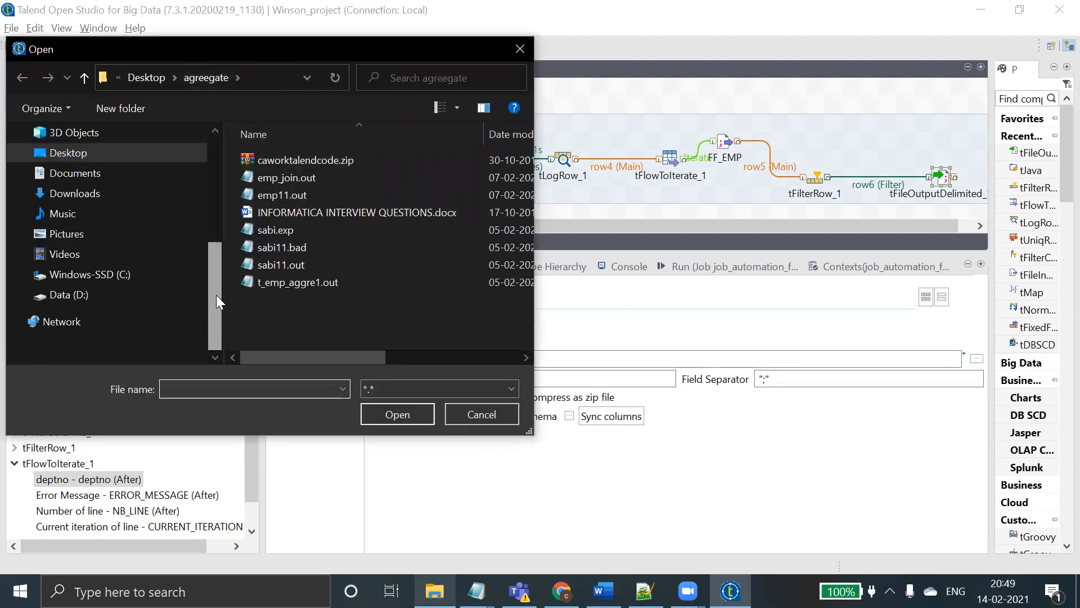
left_click(140, 295)
left_click(298, 253)
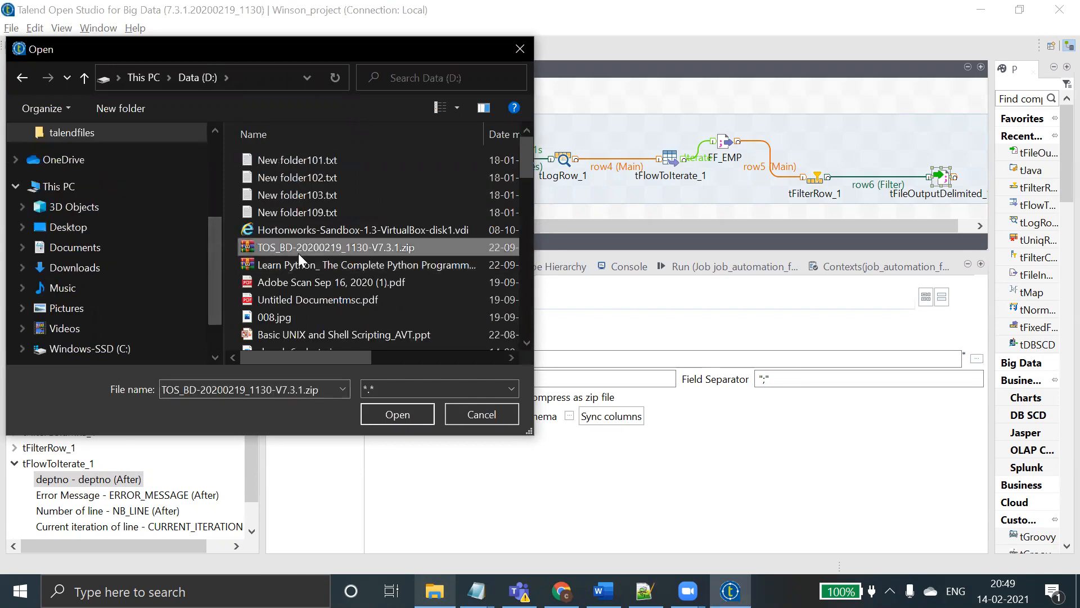
left_click(118, 133)
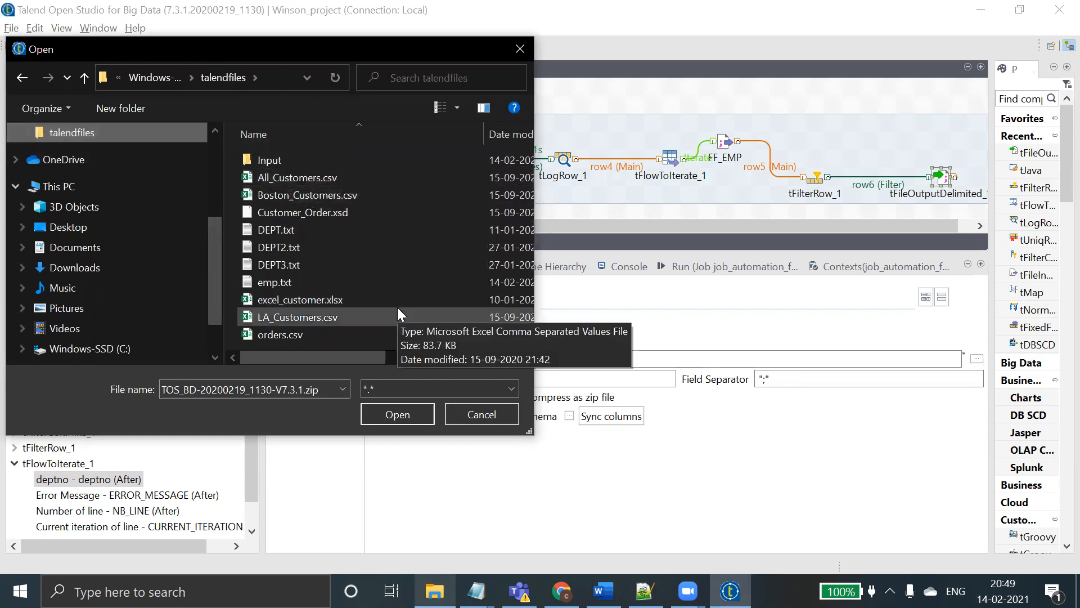
- Create a new folder inside talendfiles and name it New folder_sceario
right_click(341, 345)
mouse_move(468, 501)
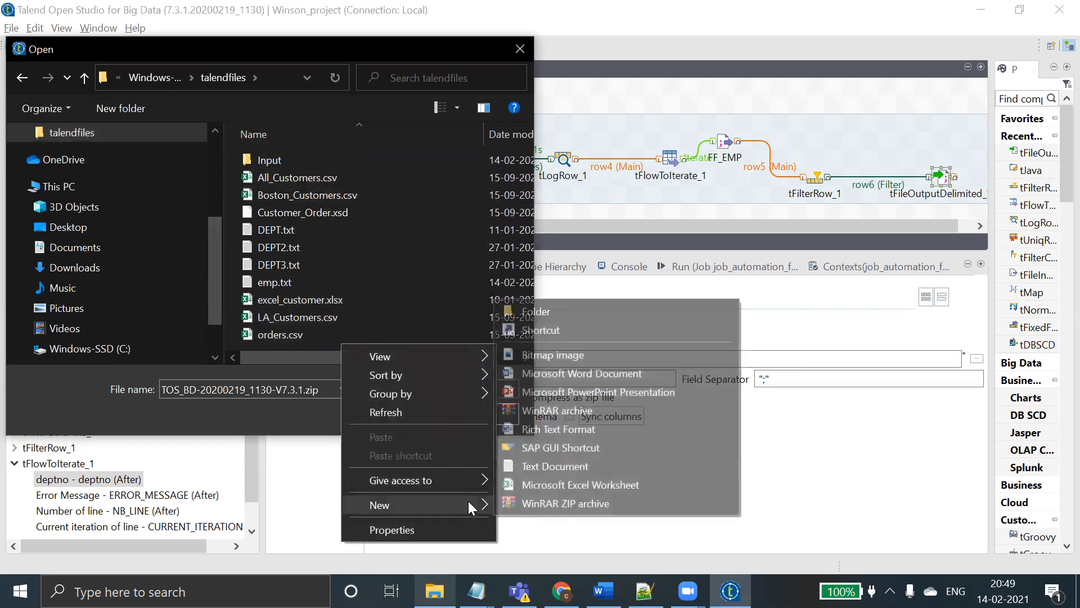
left_click(562, 314)
key("Return")
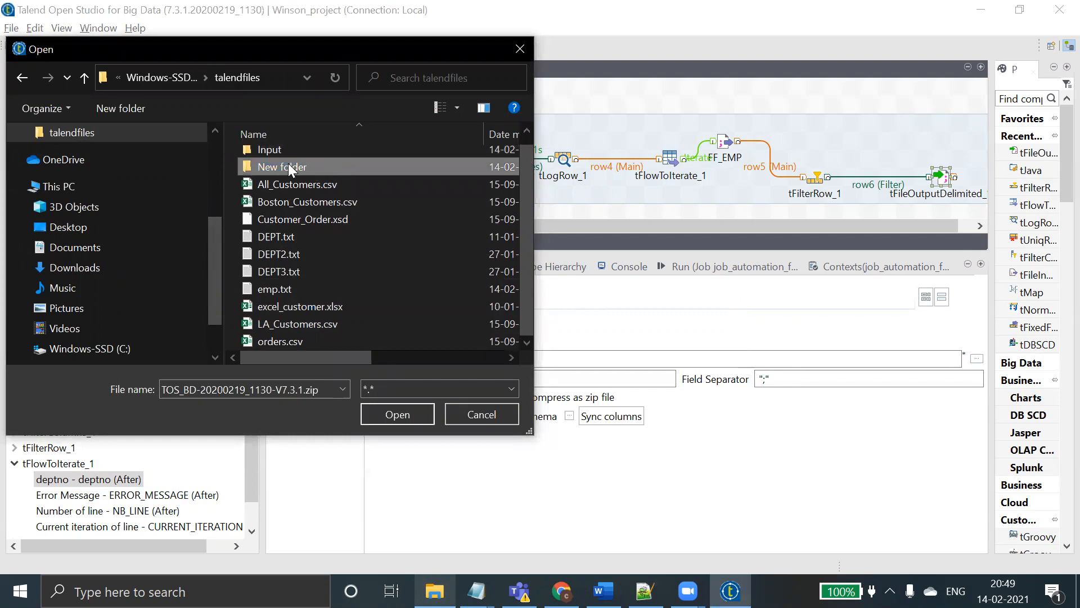
right_click(288, 163)
left_click(346, 539)
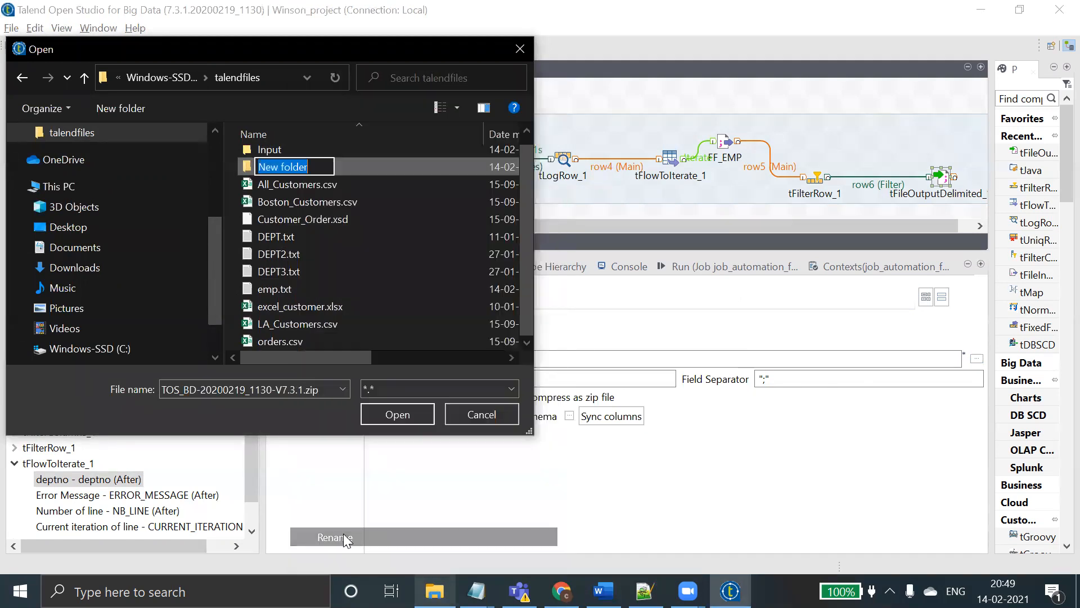
left_click(314, 167)
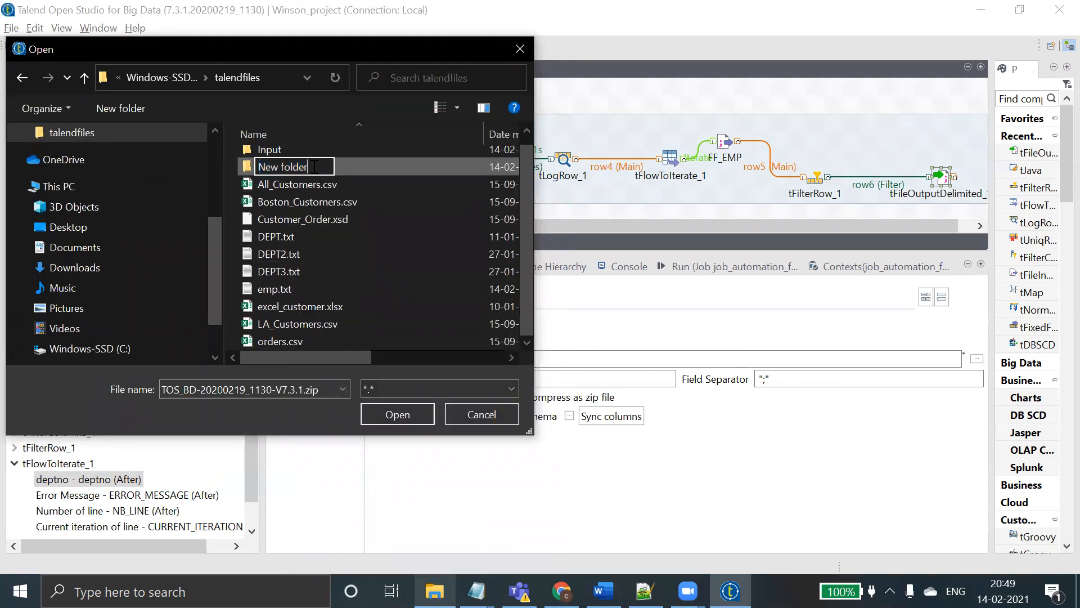
type("_sceario")
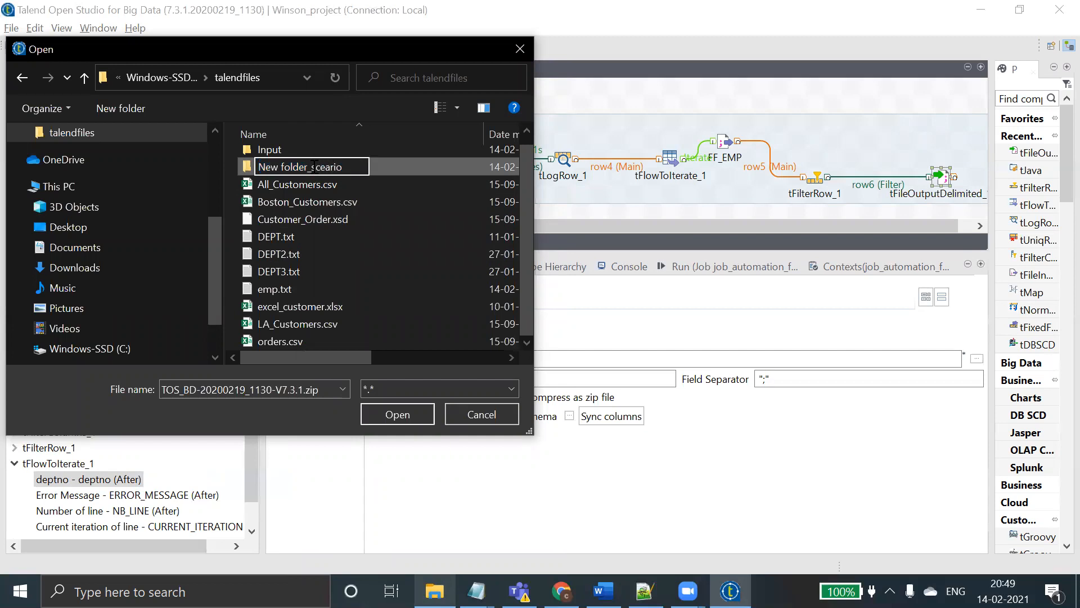
left_click(390, 171)
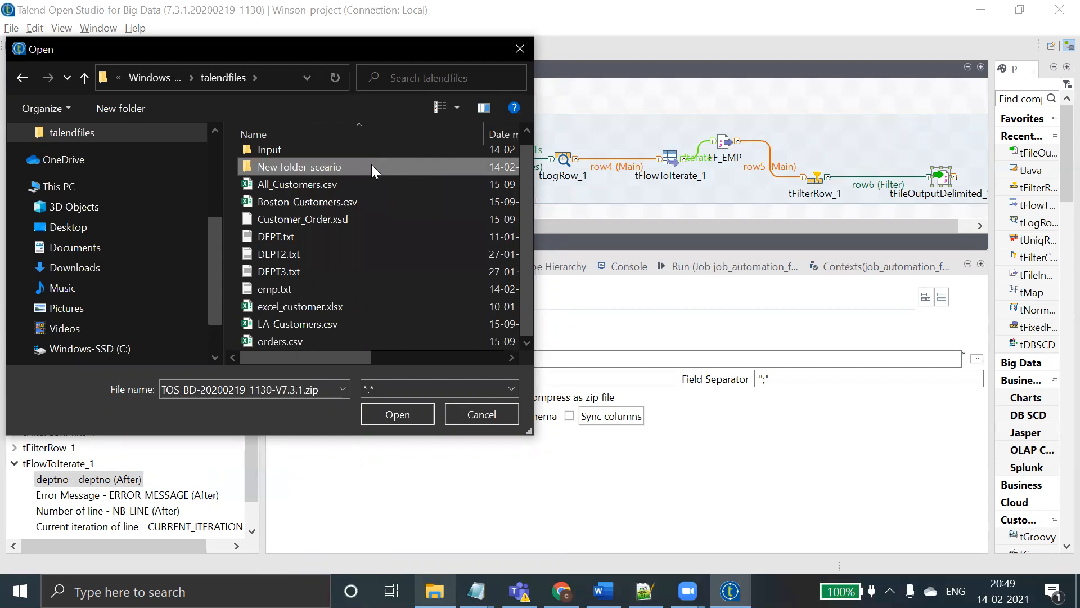
- Choose New folder_sceario as the output location and set the file name to "C:/talendfiles/New folder_sceario/"+((Integer)globalMap.get("row4.deptno"))+".txt"
left_click(397, 416)
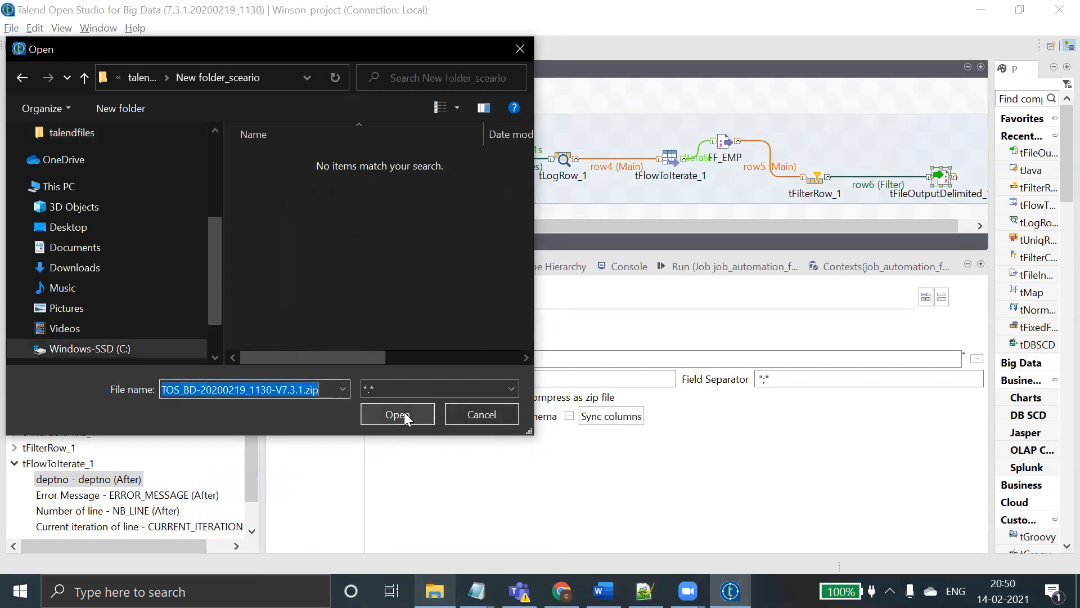
left_click(404, 412)
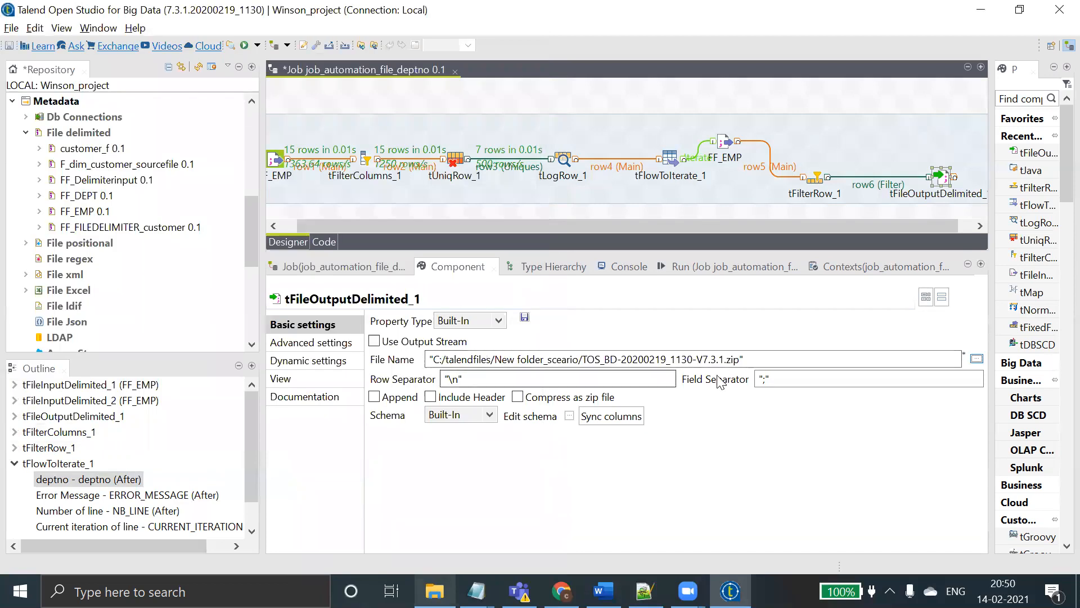
left_click(740, 359)
key("BackSpace")
key("BackSpace")
key("BackSpace")
key("BackSpace")
key("BackSpace")
key("BackSpace")
key("BackSpace")
key("BackSpace")
key("BackSpace")
key("BackSpace")
key("BackSpace")
key("BackSpace")
key("BackSpace")
key("BackSpace")
key("BackSpace")
key("BackSpace")
key("BackSpace")
key("BackSpace")
key("BackSpace")
key("BackSpace")
key("BackSpace")
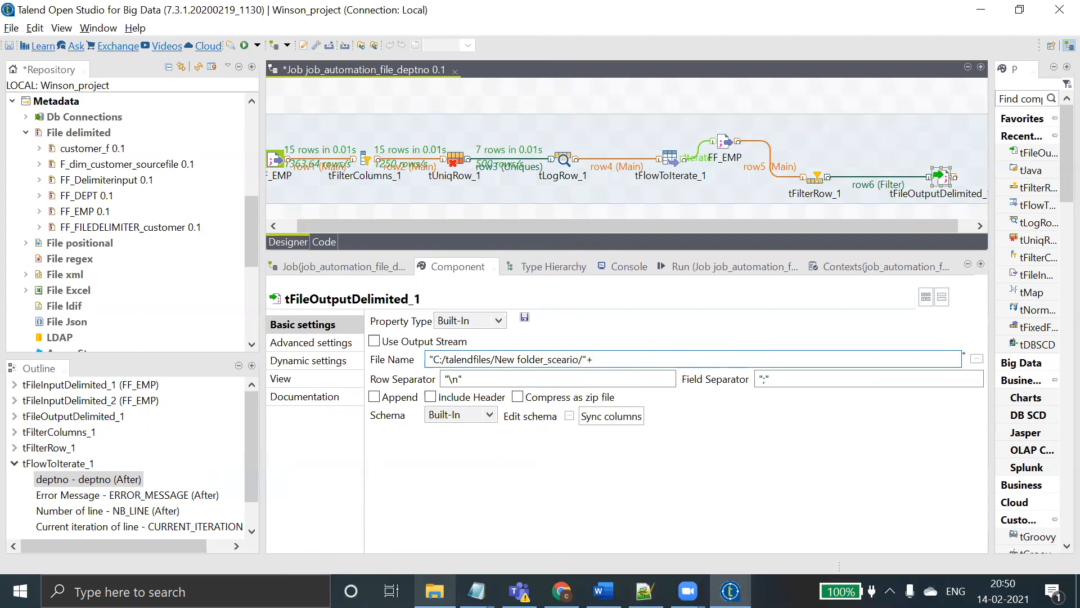
type("((Integer)globalMap.get(\"row4.deptno\"))")
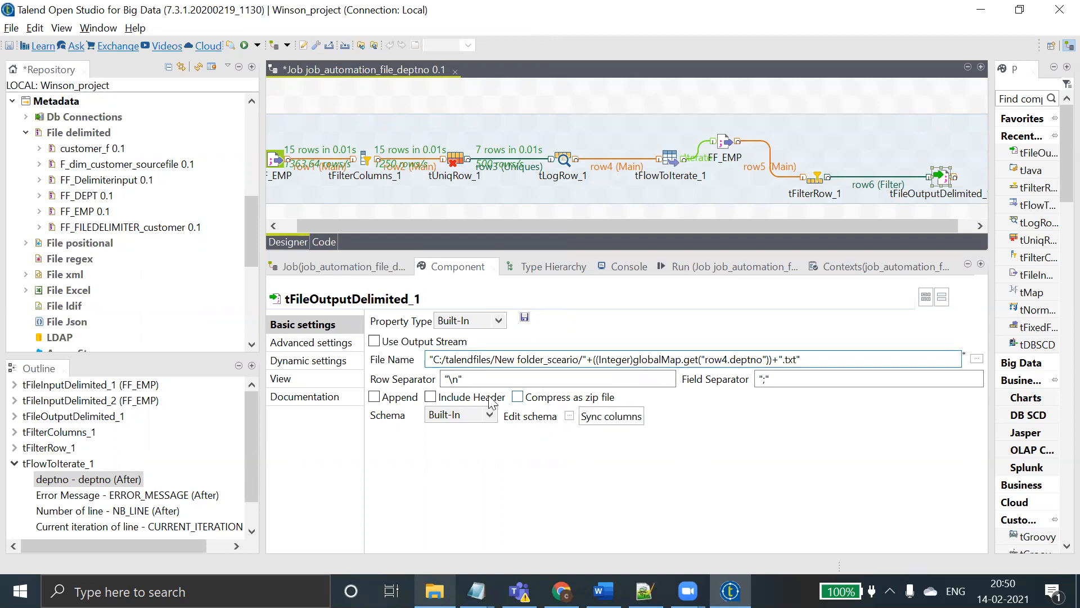
- Enable Include Header for tFileOutputDelimited_1 and sync its columns
left_click(471, 401)
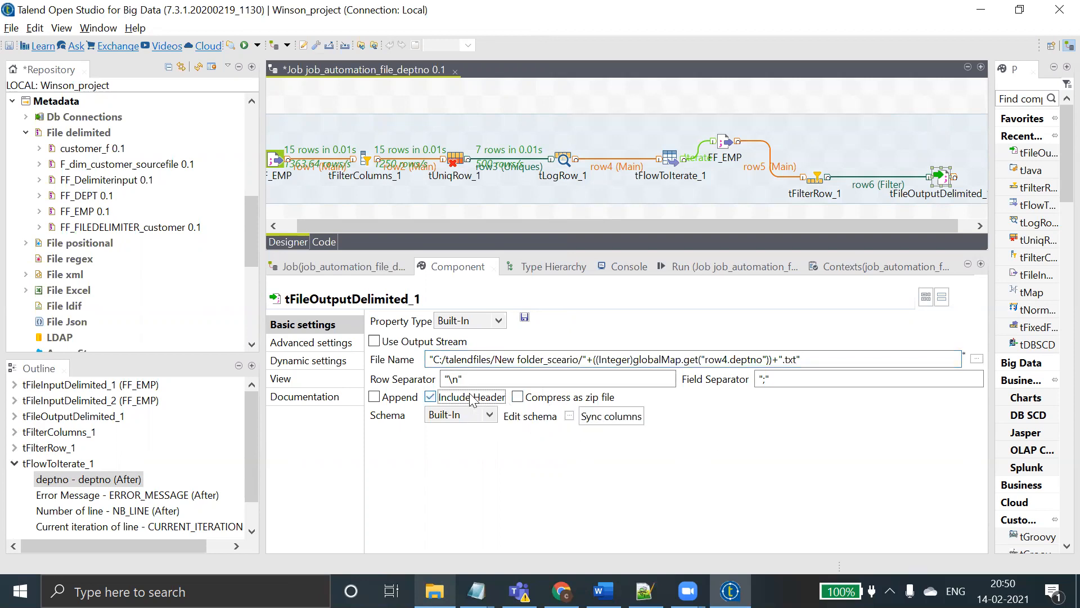
left_click(595, 419)
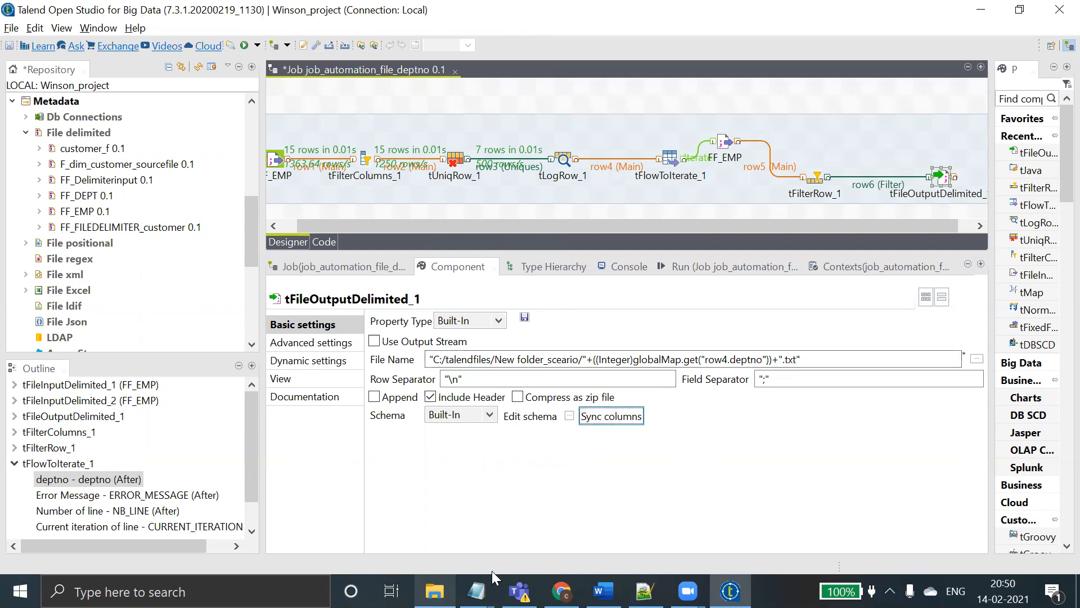
- Bring up and close the two emp.txt windows already open in Notepad
left_click(477, 590)
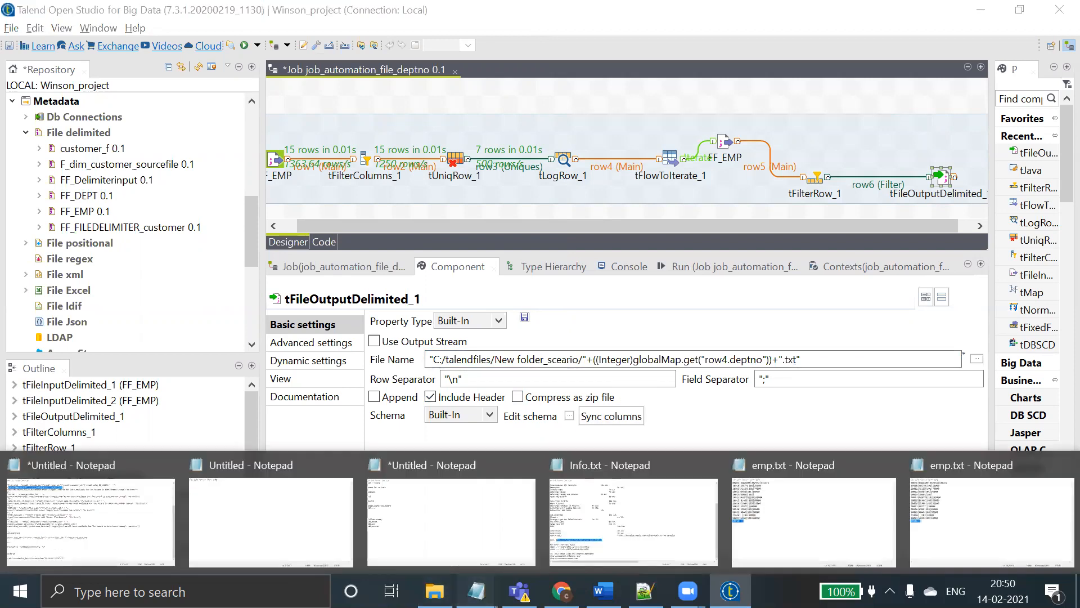
left_click(864, 520)
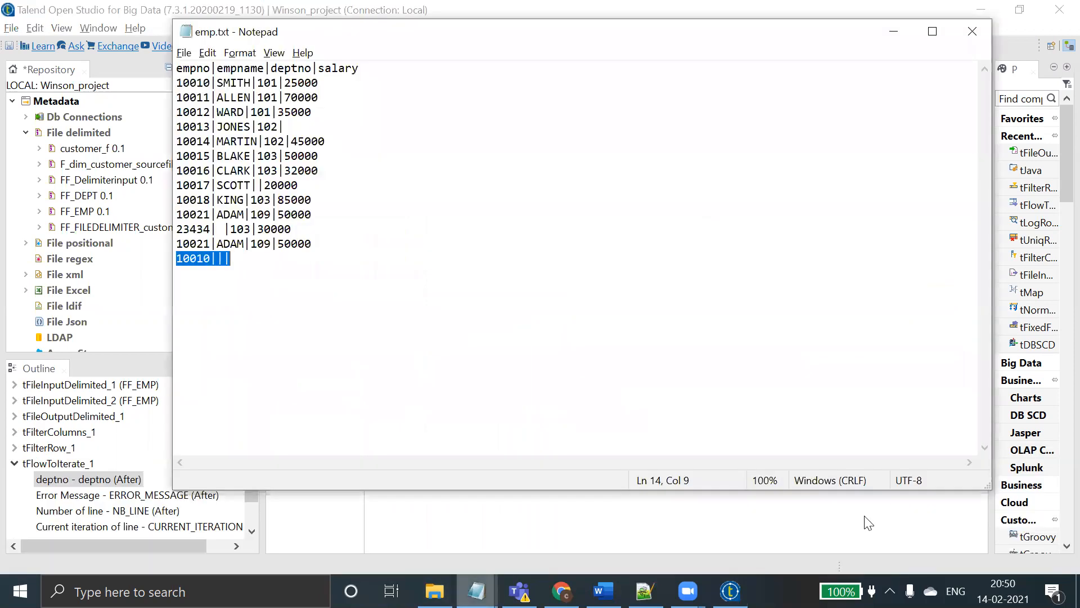
left_click(968, 34)
left_click(477, 590)
left_click(811, 508)
left_click(972, 31)
- Open emp.txt from the talendfiles folder, go to the end of its last record, then save and close the file
left_click(477, 589)
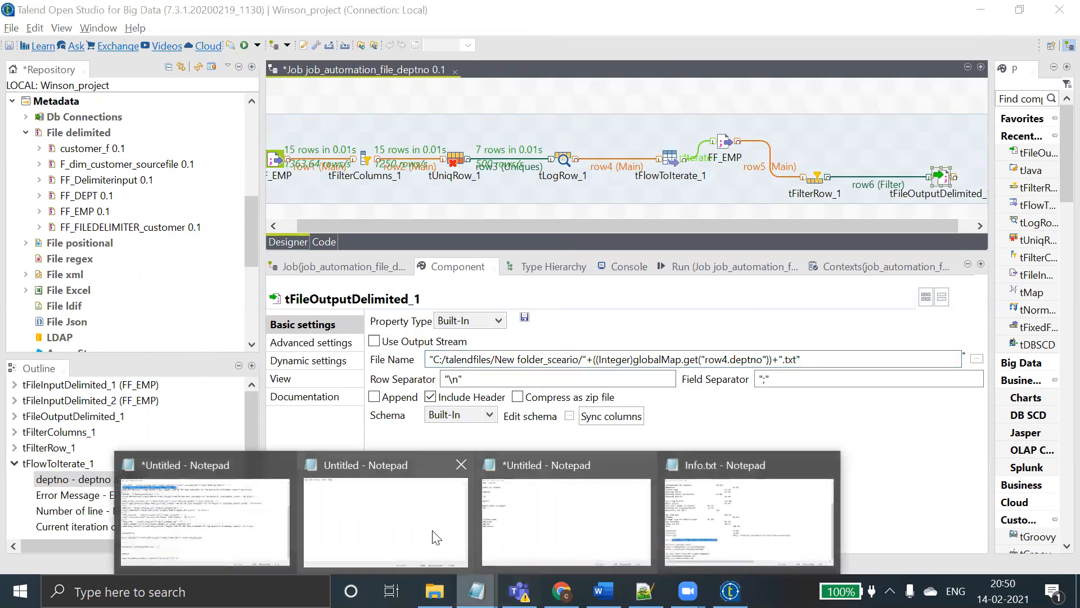
left_click(435, 591)
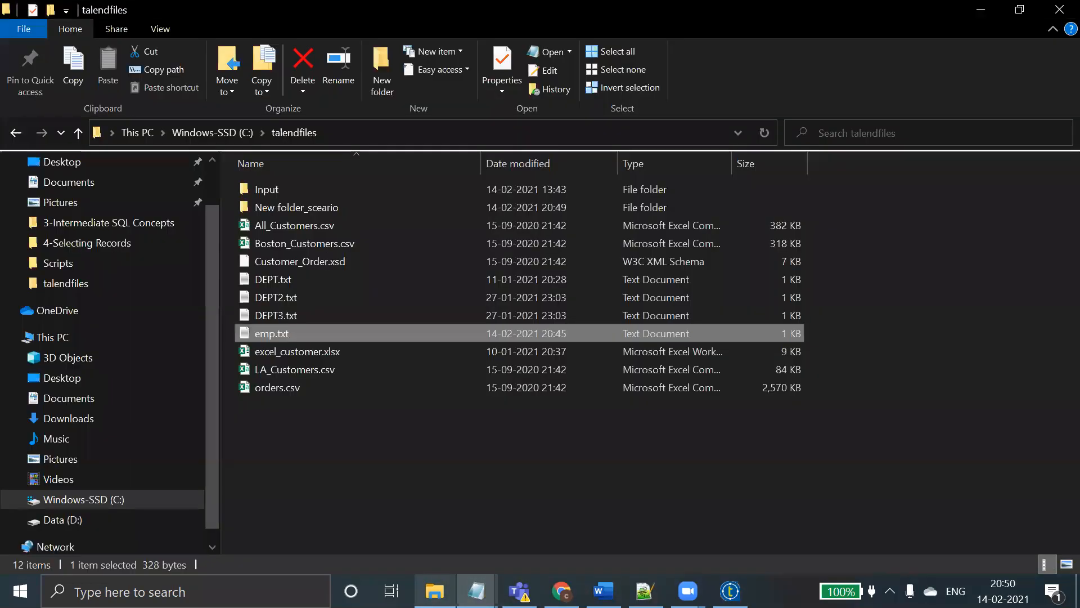
double_click(312, 333)
left_click(314, 258)
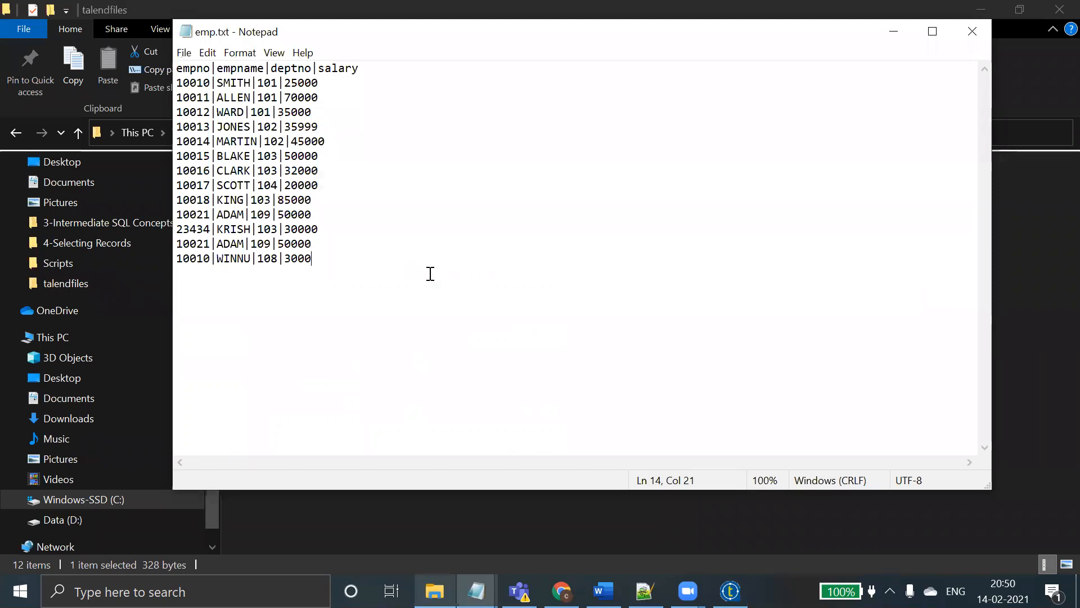
left_click(962, 33)
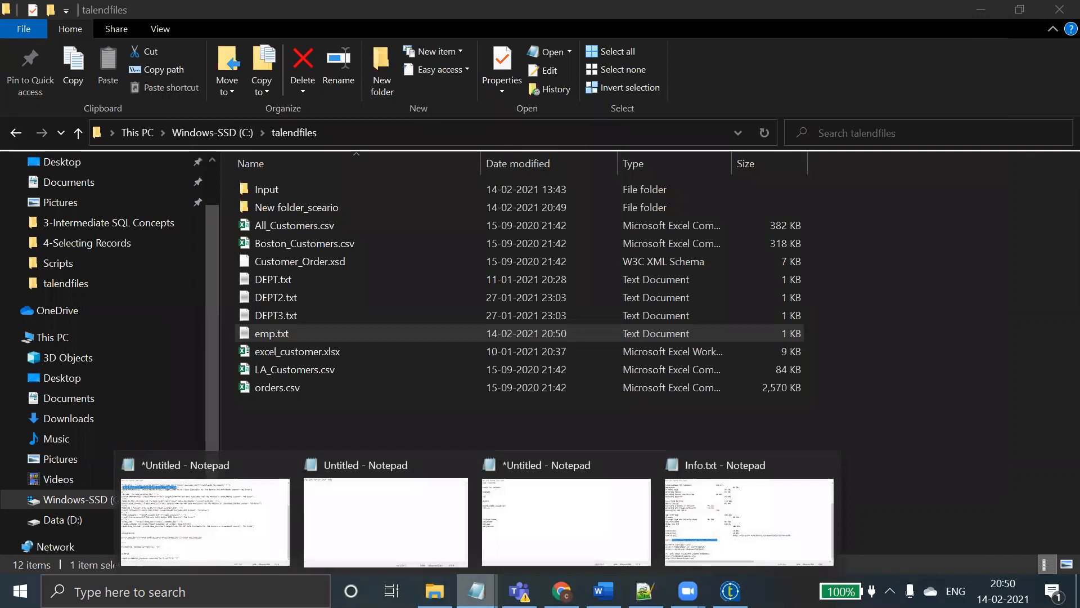
- In the blank Notepad note, write path, 101.txt and 102.txt on separate lines and prefix the first file name with emp
left_click(394, 518)
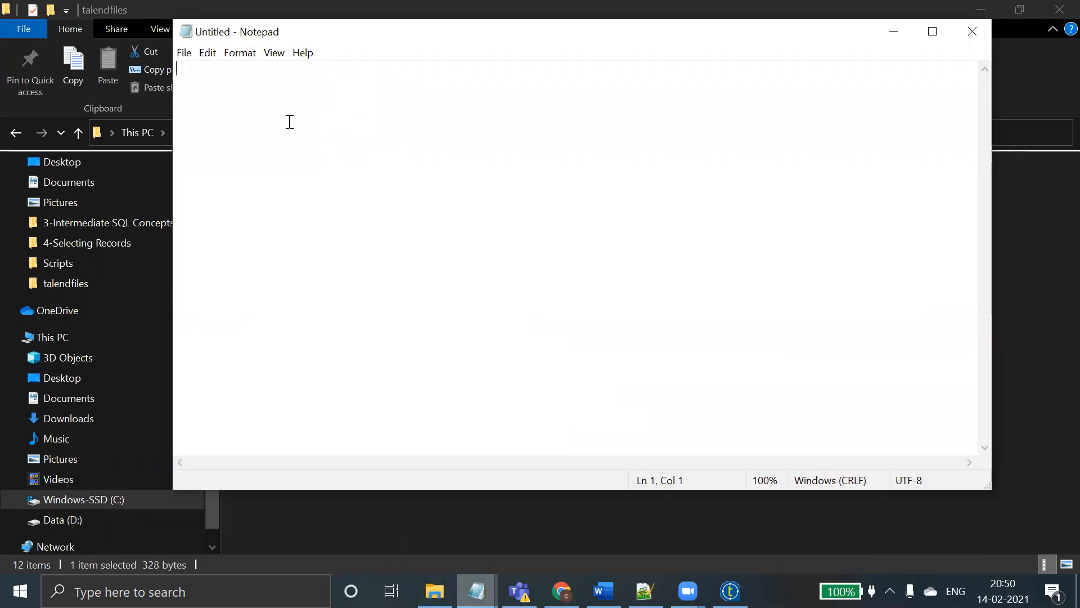
type("path")
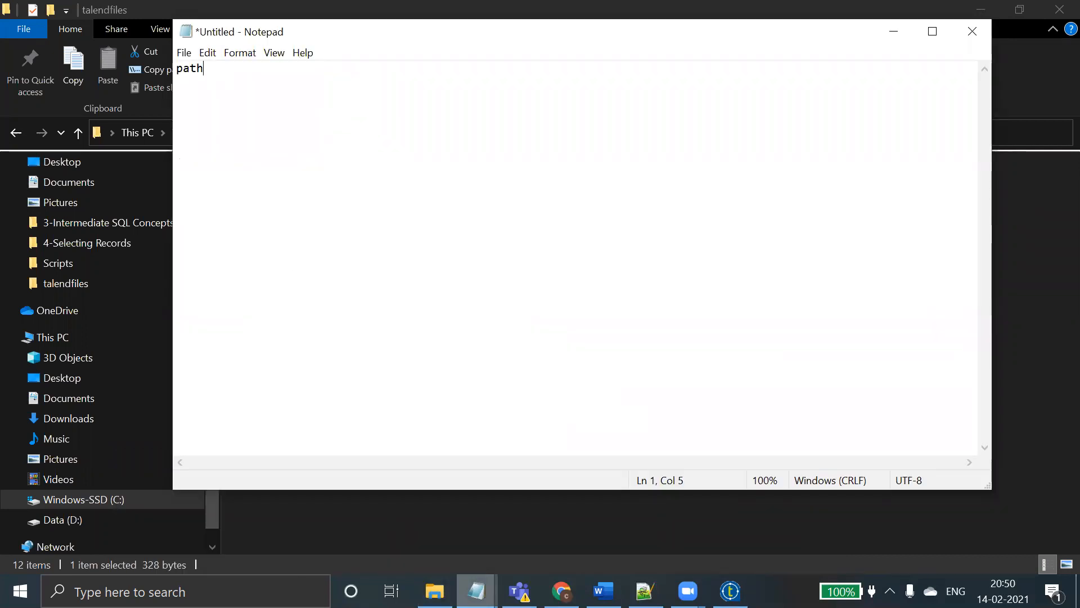
key("Return")
type("101.txt 102.txt")
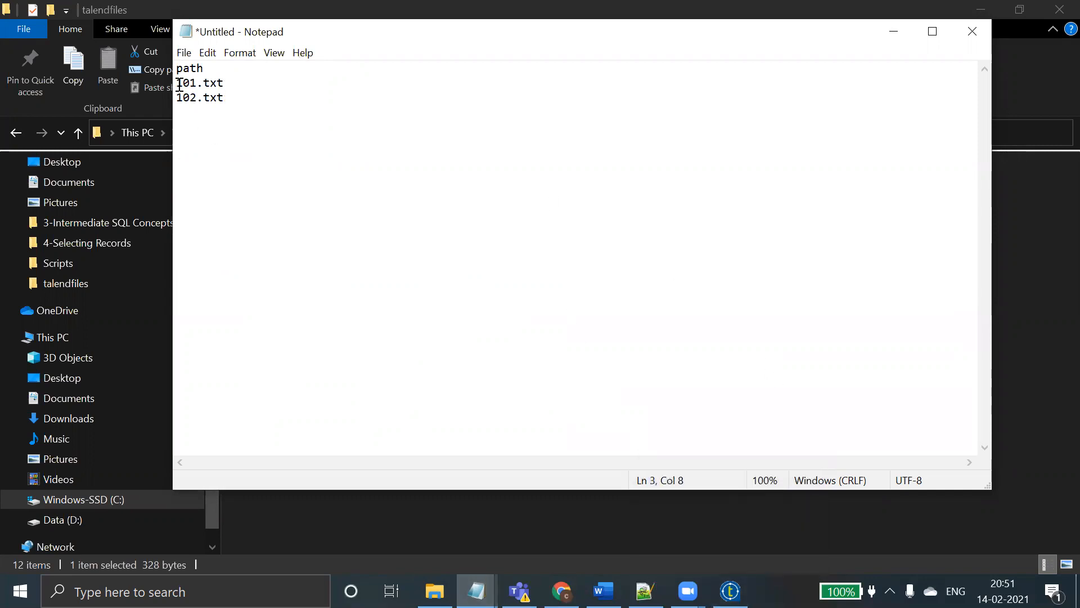
type("emp")
- Switch back to Talend and insert emp after the folder path in the tFileOutputDelimited_1 file name expression
left_click(730, 591)
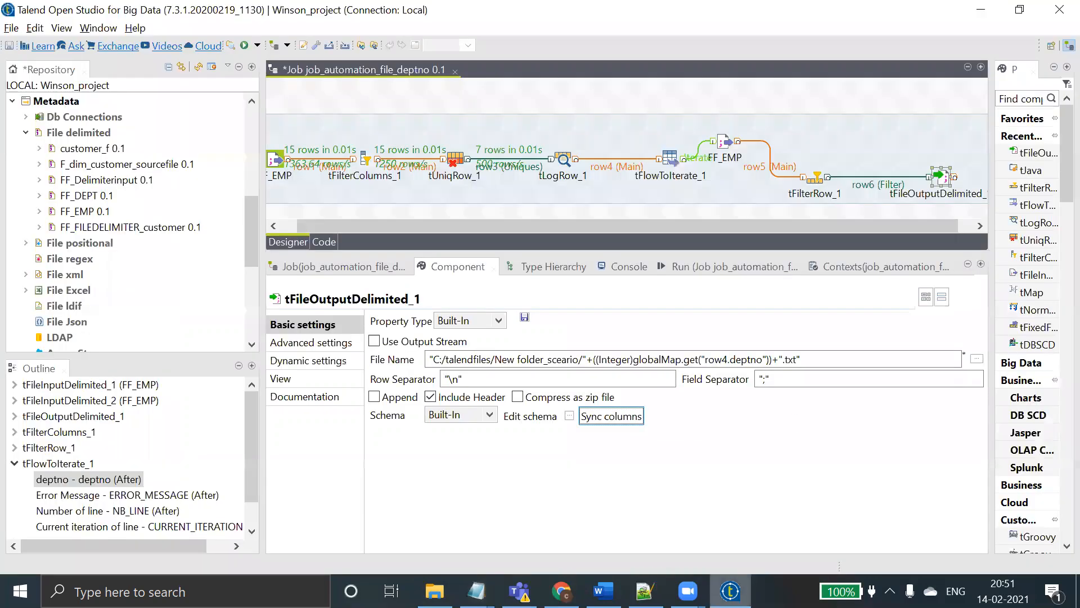
left_click(582, 360)
type("emp")
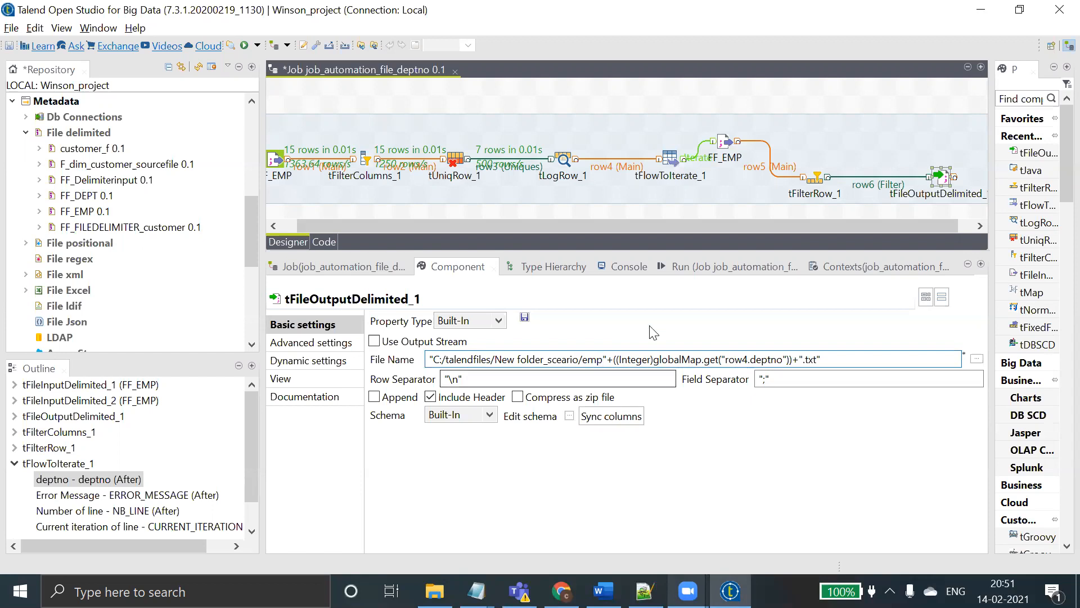
- Clear the previous execution output, run job_automation_file_deptno, and read through its console trace
left_click(692, 268)
left_click(519, 337)
left_click(429, 338)
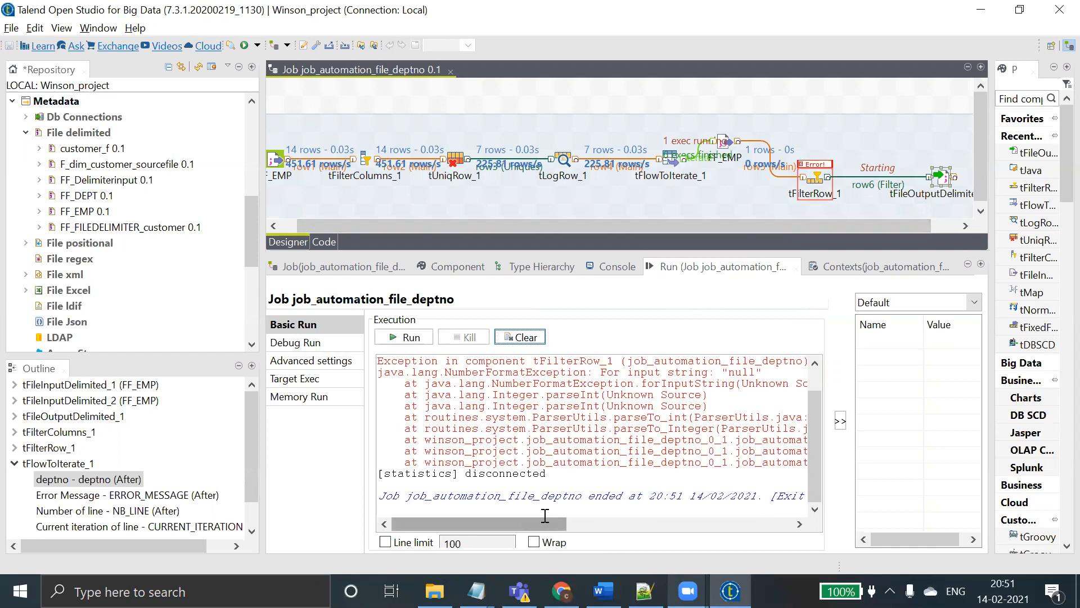
left_click_drag(249, 465, 252, 500)
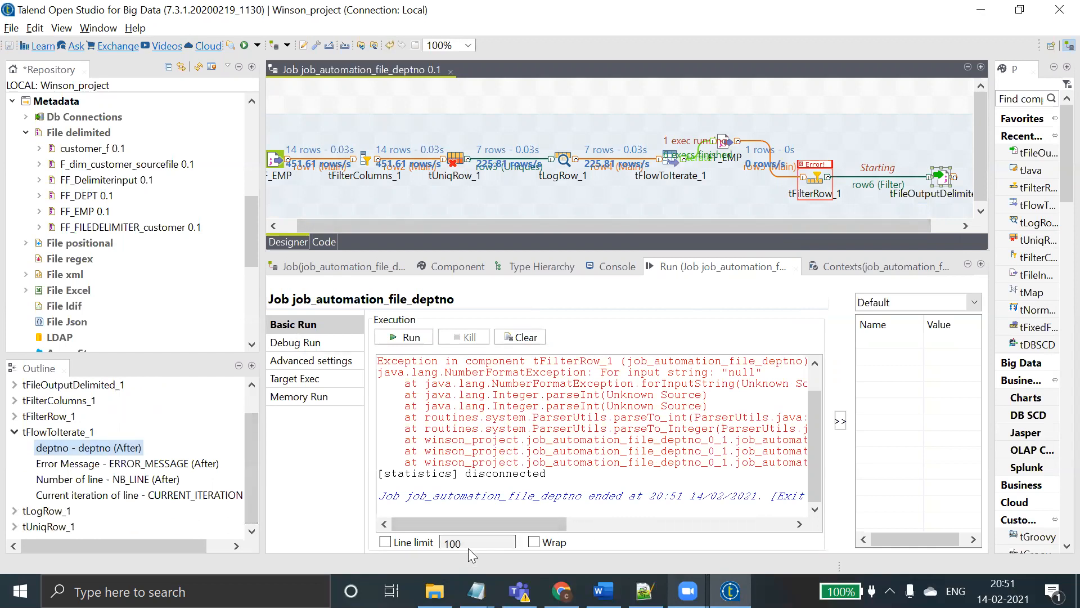
mouse_move(529, 524)
left_mouse_down()
mouse_move(595, 521)
mouse_move(529, 524)
mouse_move(730, 542)
mouse_move(541, 524)
left_mouse_up()
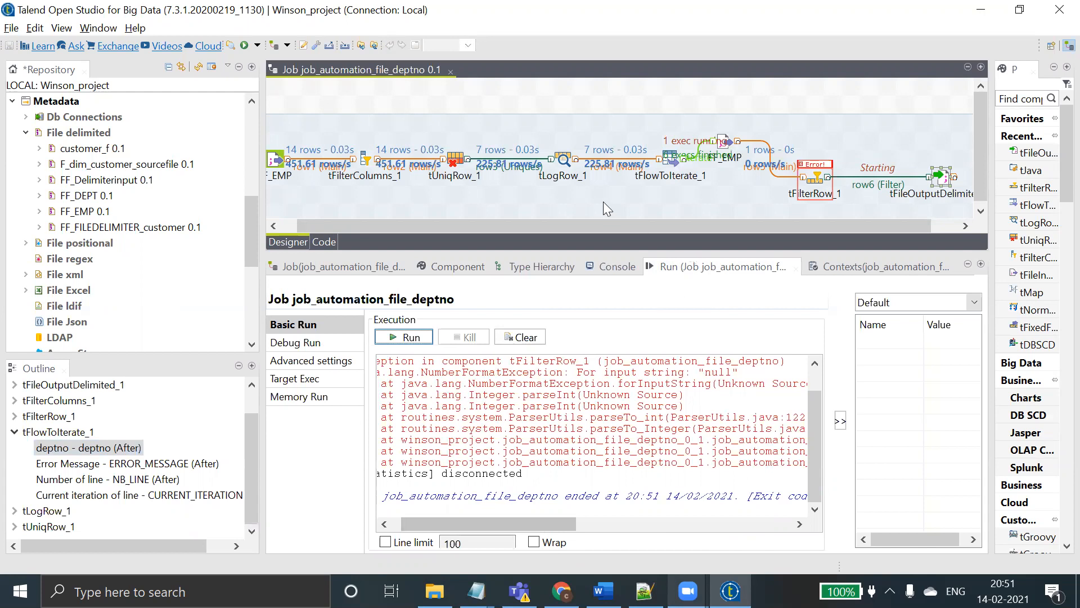
- Review the basic, advanced and dynamic settings of the tUniqRow_1 component
left_click(451, 161)
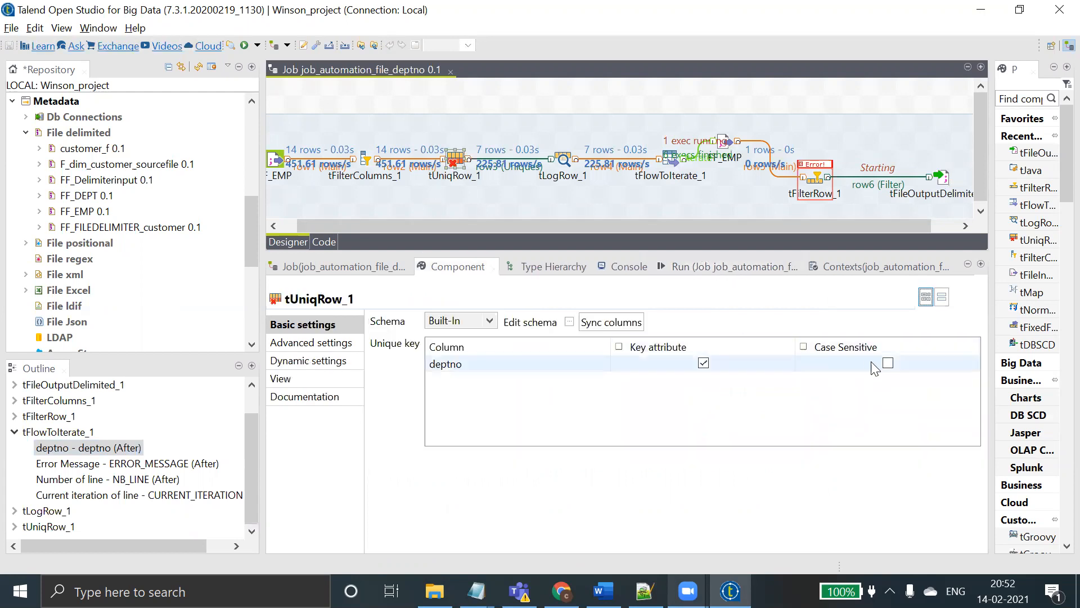
left_click(292, 344)
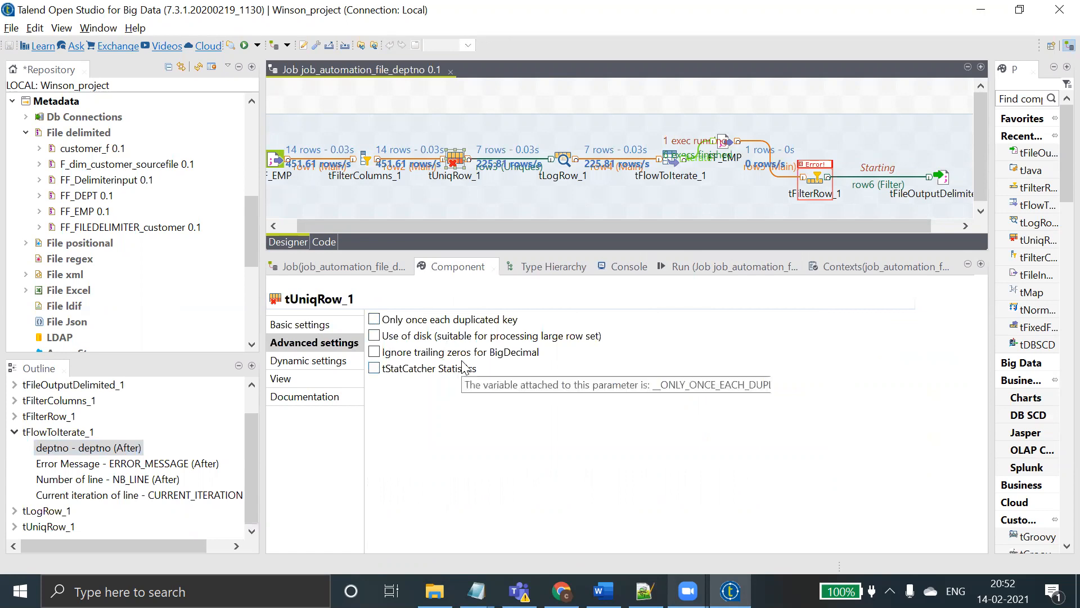
left_click(325, 361)
left_click(311, 329)
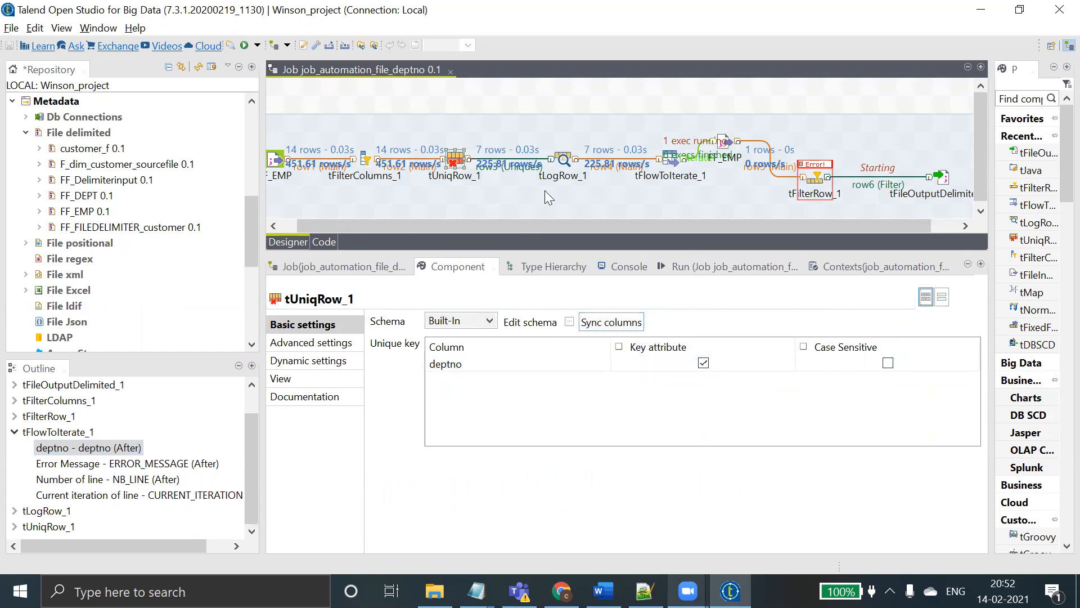
- Review the basic, advanced, dynamic and view settings of the first FF_EMP input component and the basic settings of tUniqRow_1
left_click_drag(457, 228, 353, 231)
left_click(293, 162)
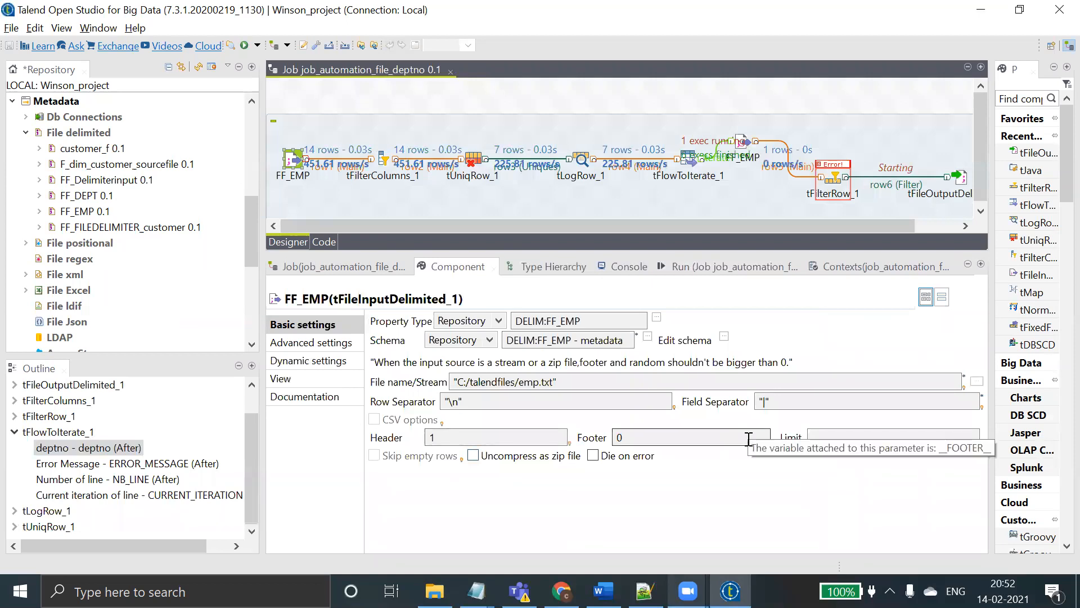
left_click(336, 346)
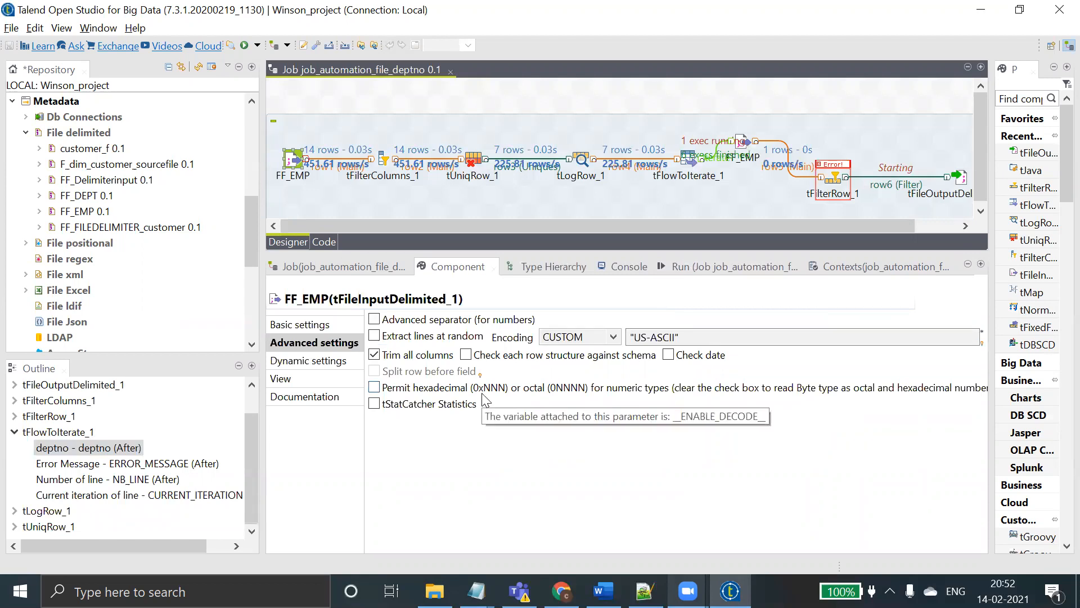
left_click(441, 324)
left_click(441, 322)
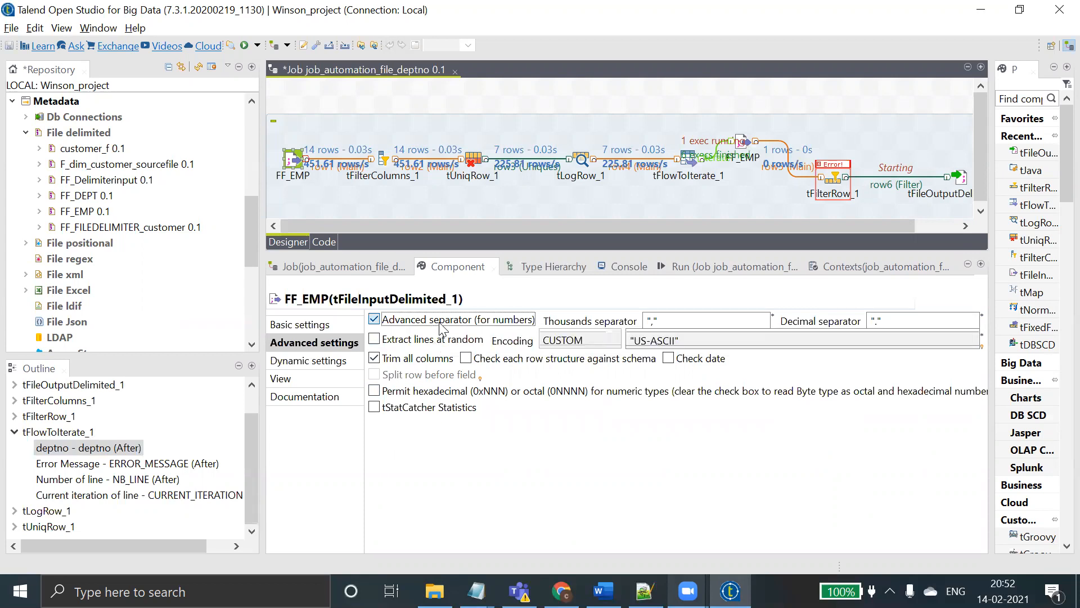
left_click(323, 364)
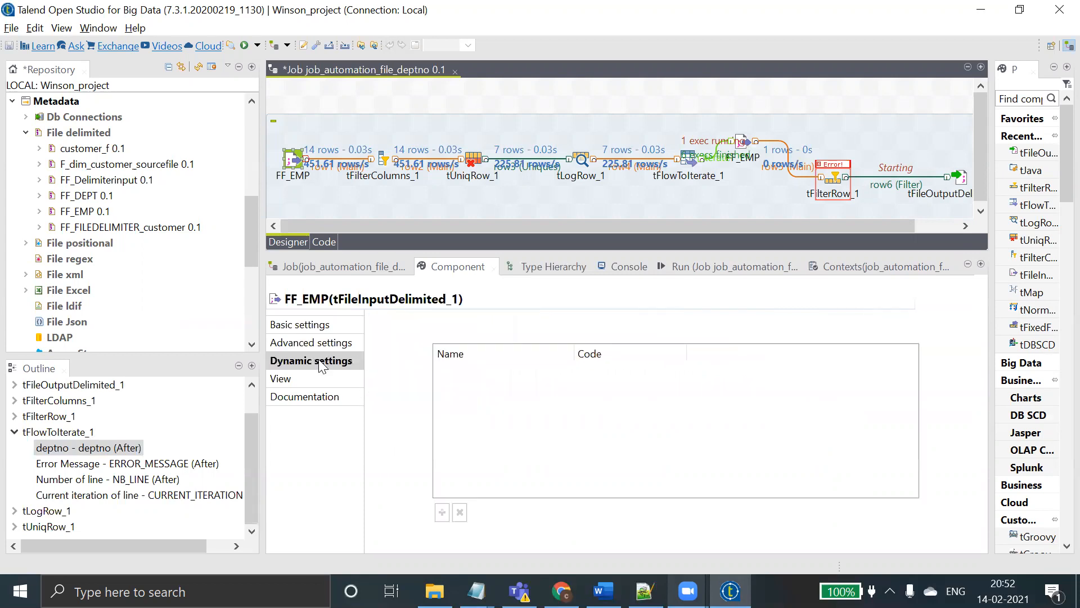
left_click(296, 384)
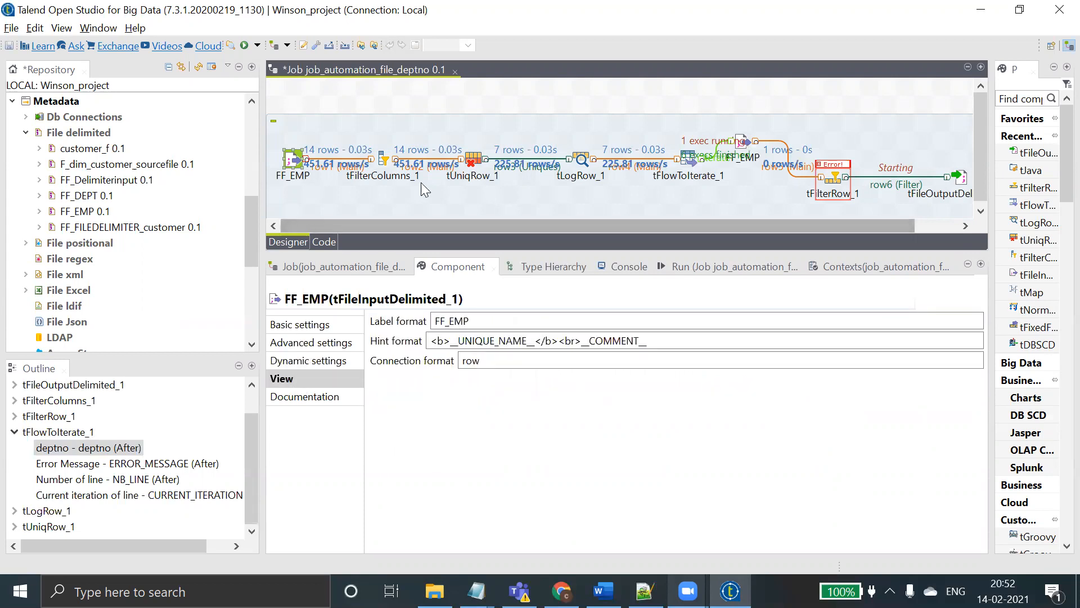
left_click(474, 160)
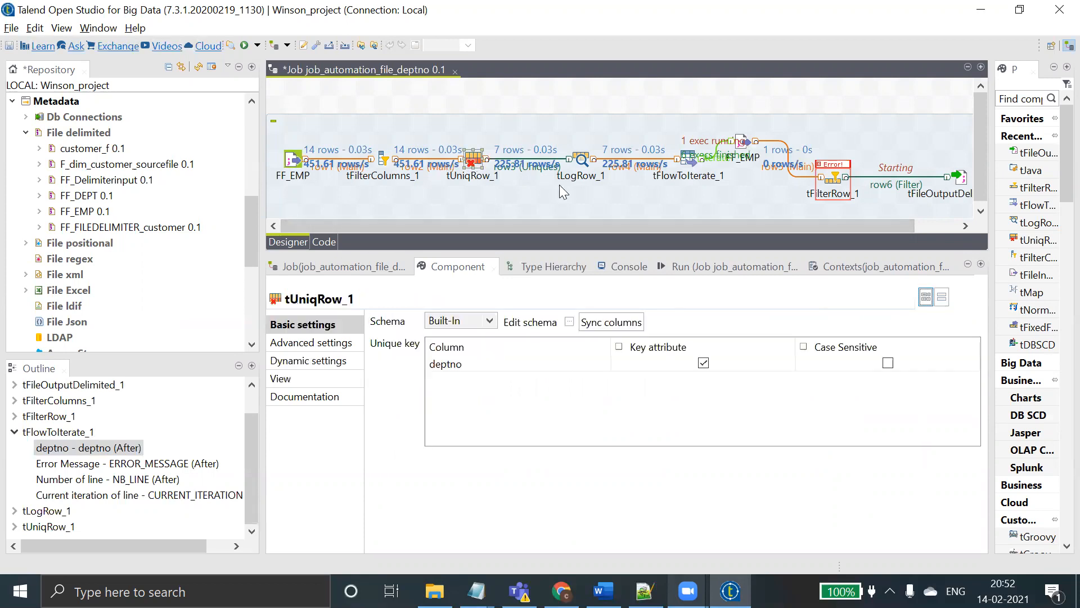
- Delete tLogRow_1 from the job and add a tFilterRow component in its place
left_click(583, 161)
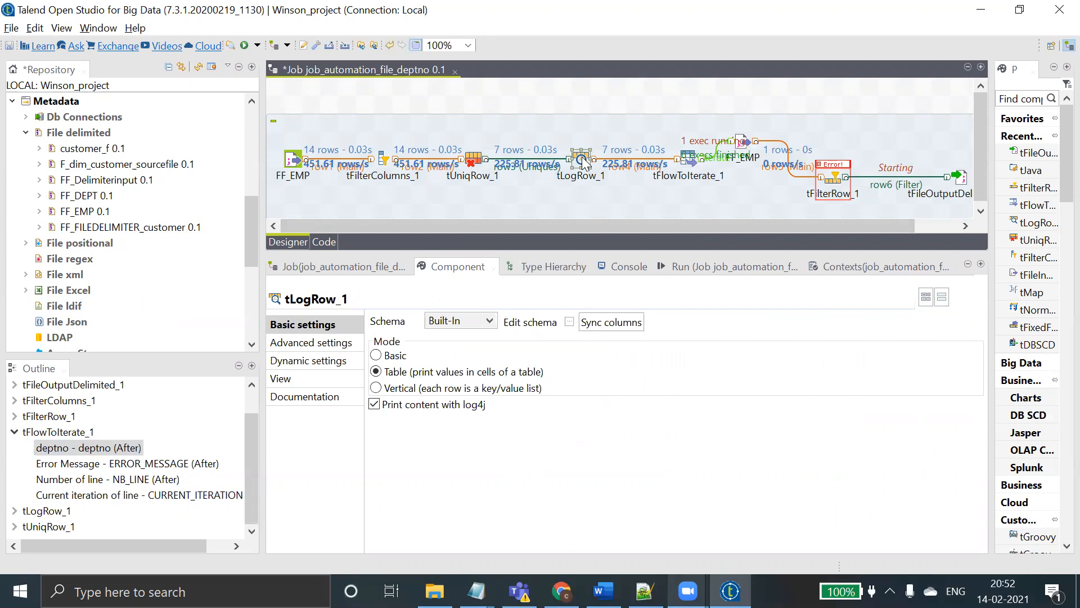
key("Delete")
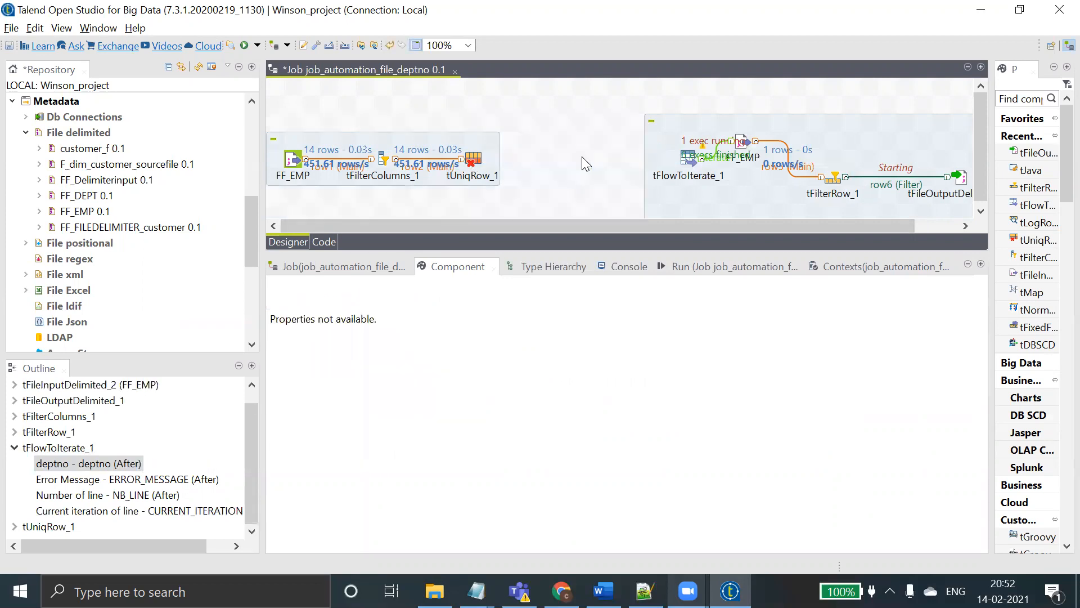
type("tfil")
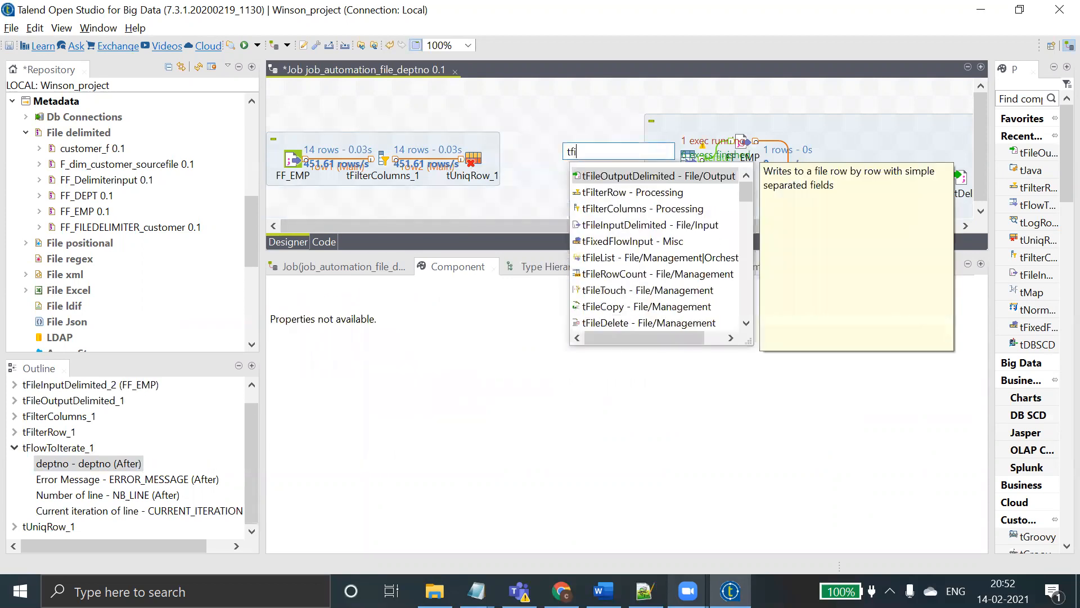
type("t")
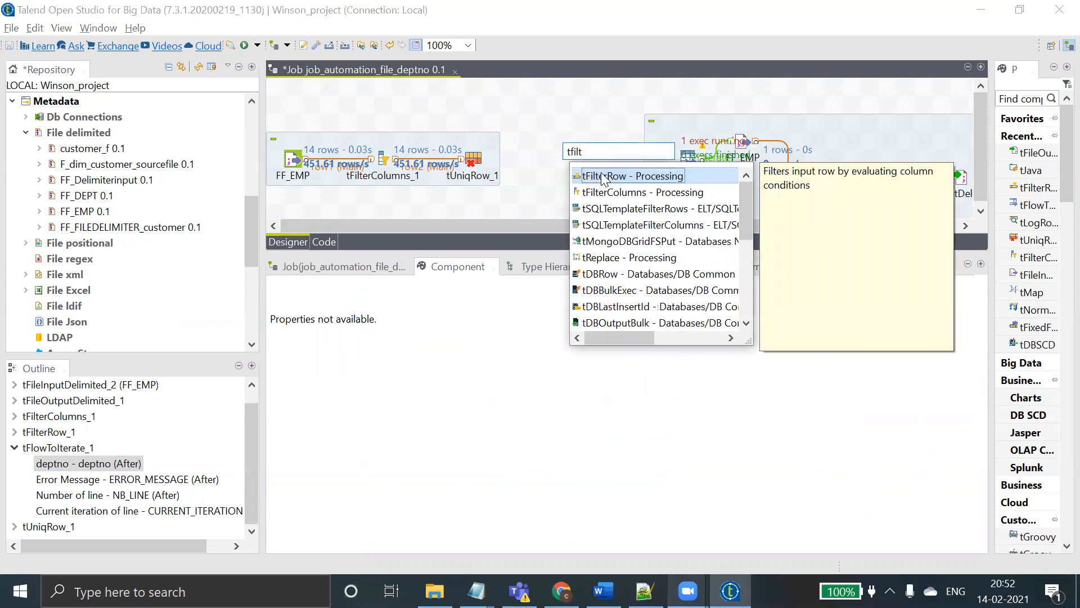
key("Return")
- Connect the Uniques output of tUniqRow_1 to the new tFilterRow component
left_click(476, 160)
right_click(478, 158)
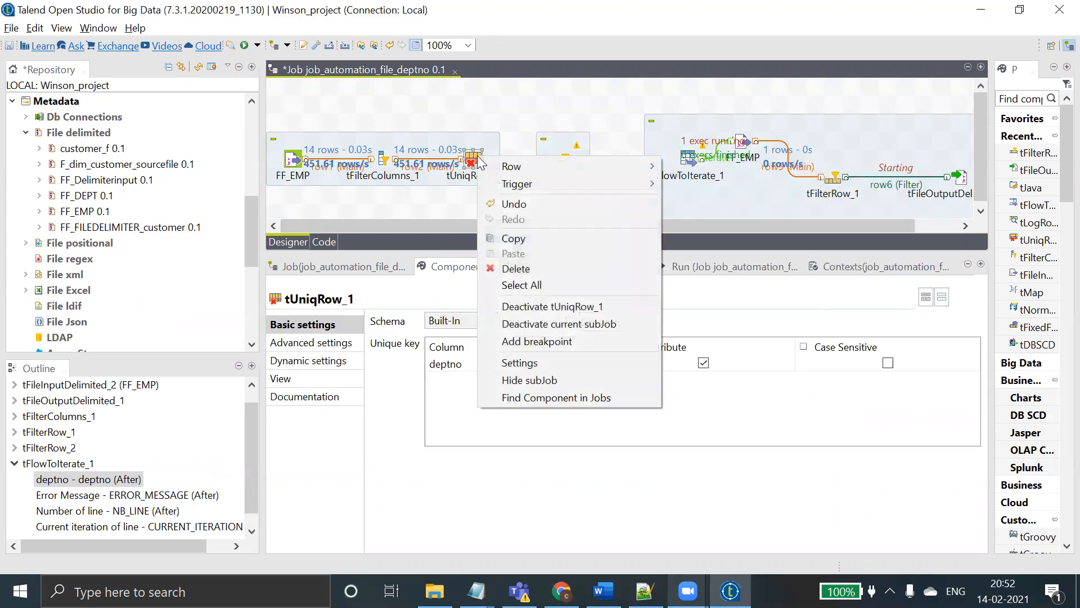
mouse_move(536, 167)
left_click(699, 166)
left_click(566, 164)
left_click(566, 164)
right_click(565, 164)
mouse_move(711, 171)
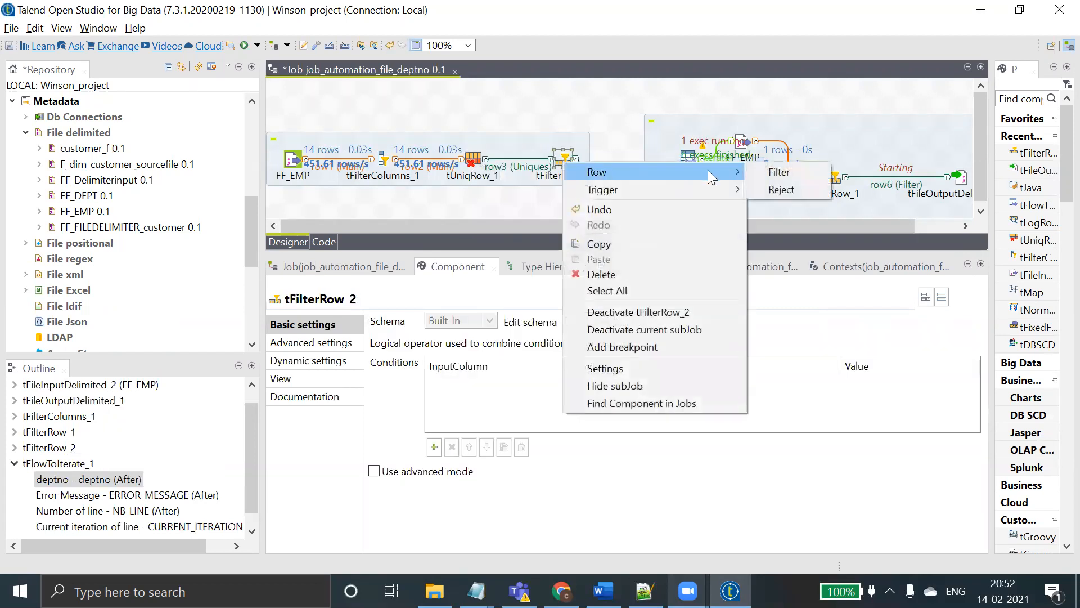
left_click(785, 173)
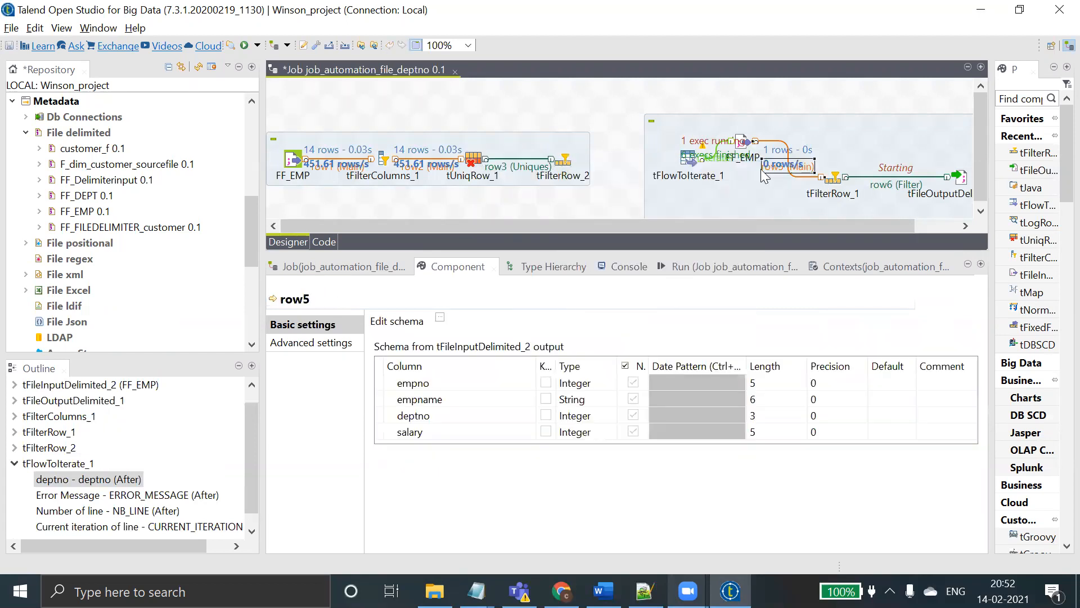
left_click(573, 169)
right_click(571, 167)
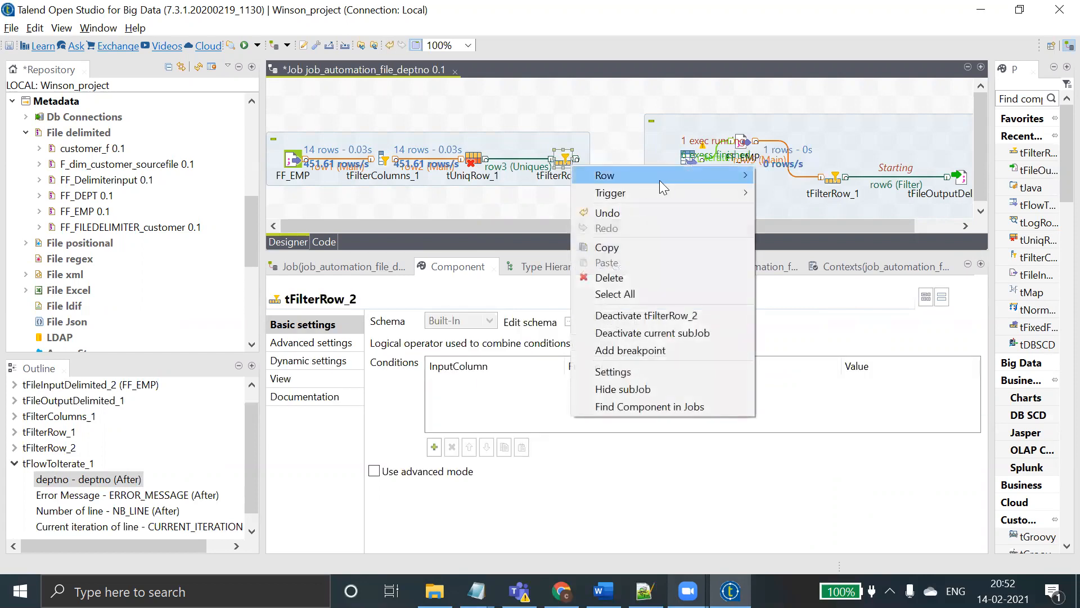
mouse_move(669, 186)
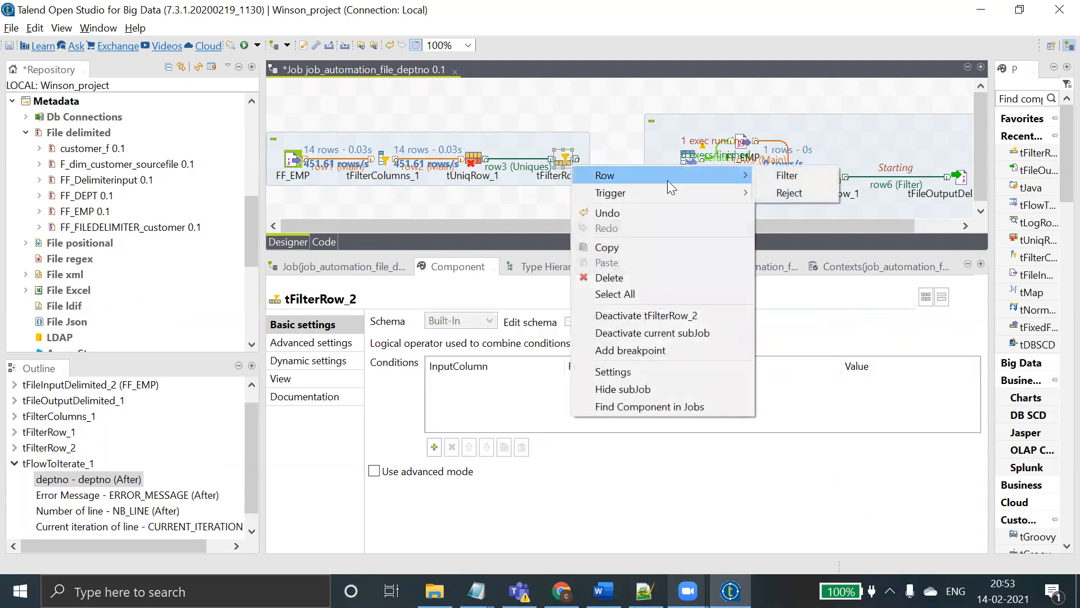
left_click(785, 176)
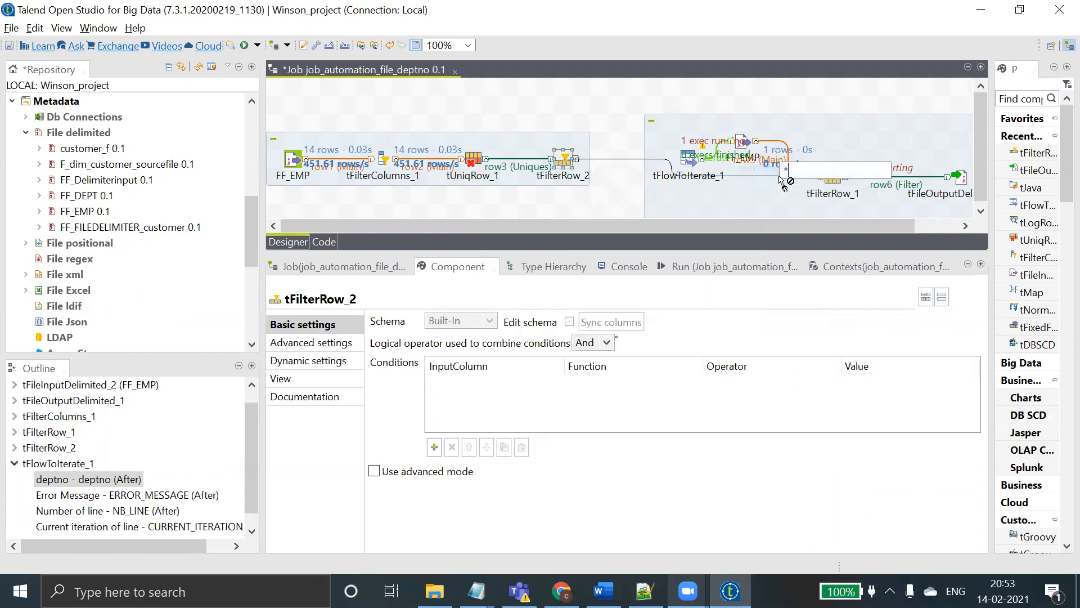
- Add a condition to tFilterRow_2 that keeps rows where deptno is Not equal to null
left_click(568, 162)
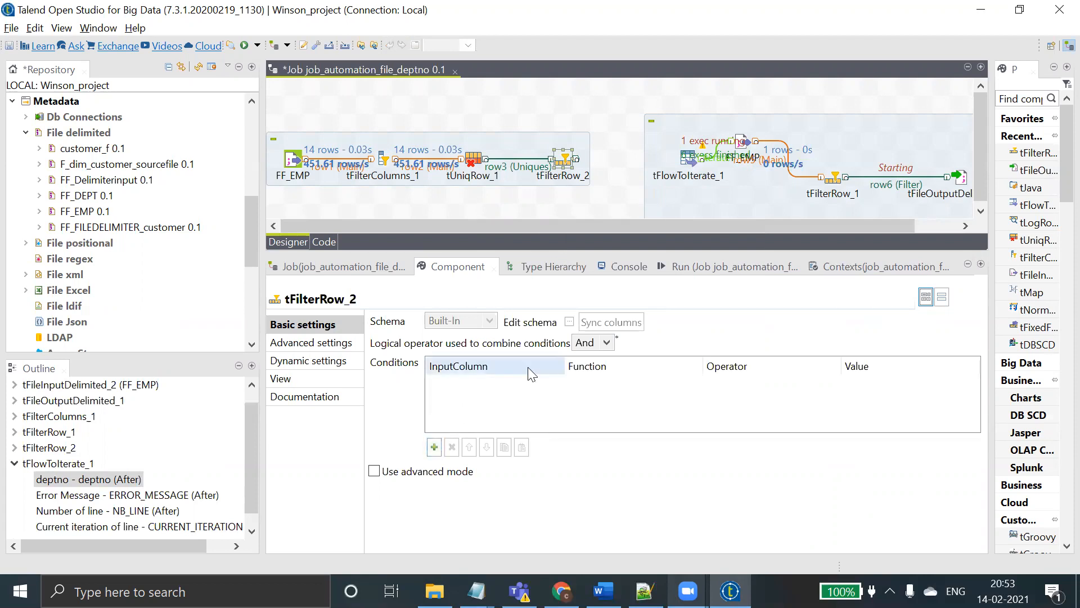
left_click(434, 447)
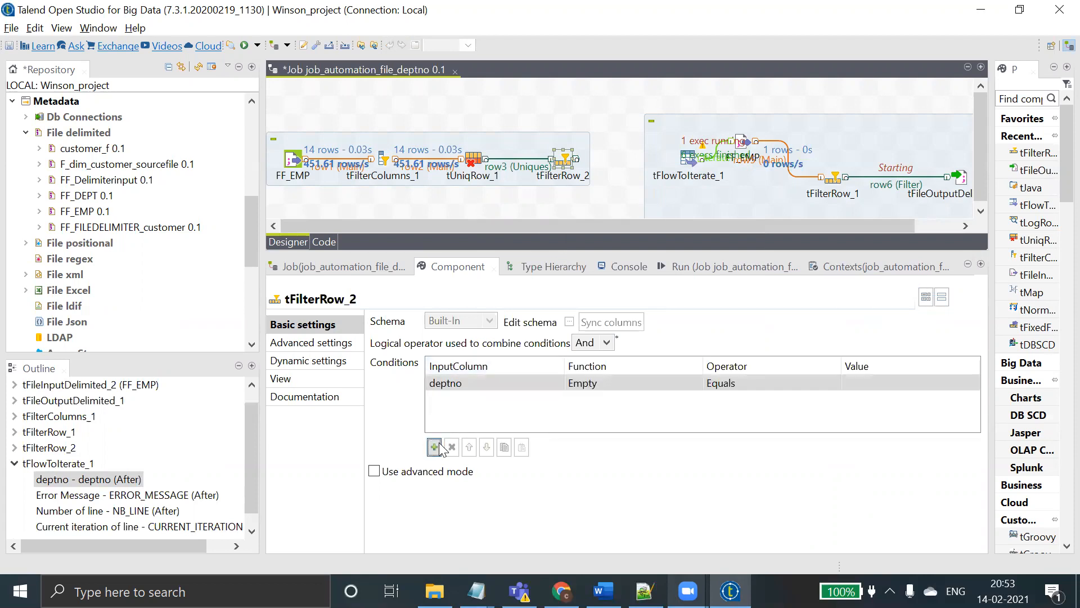
left_click(756, 387)
left_click(834, 383)
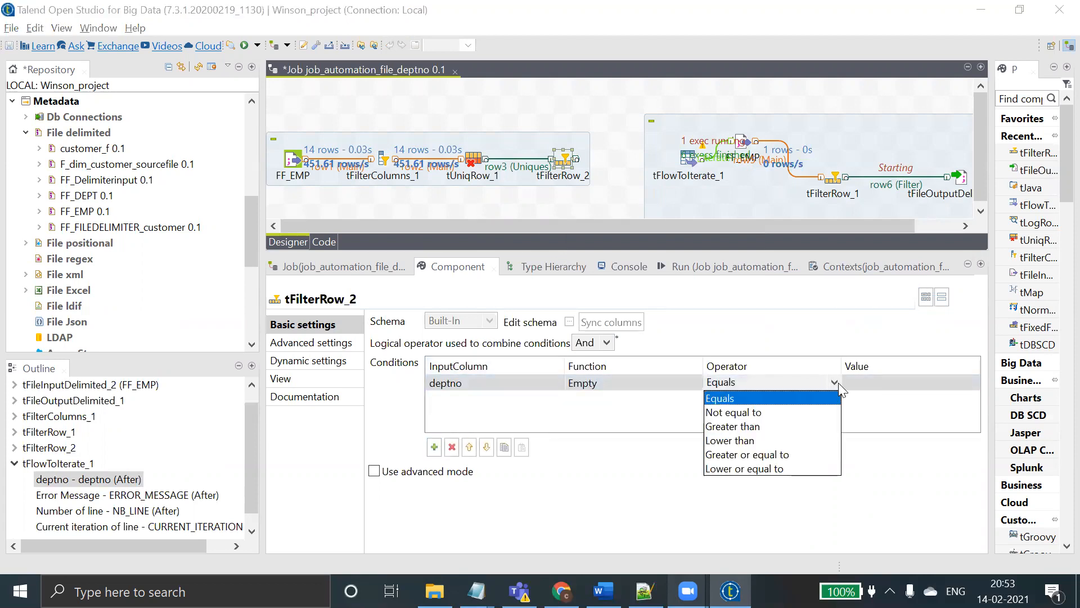
left_click(762, 410)
left_click(861, 383)
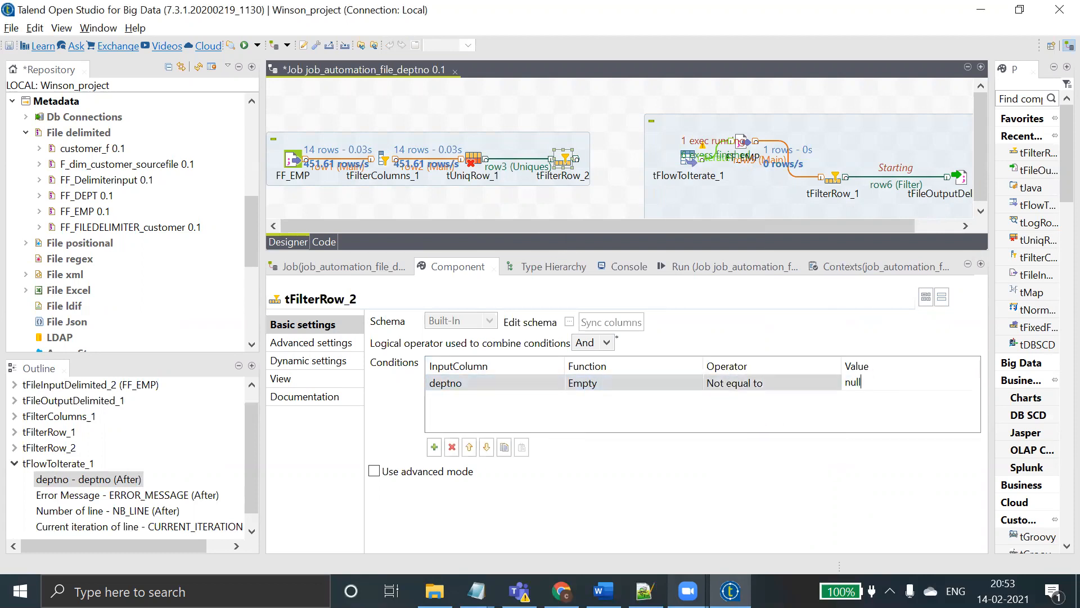
- Connect the Filter output of tFilterRow_2 to tFlowToIterate_1
right_click(564, 158)
mouse_move(630, 166)
left_click(768, 165)
left_click(691, 163)
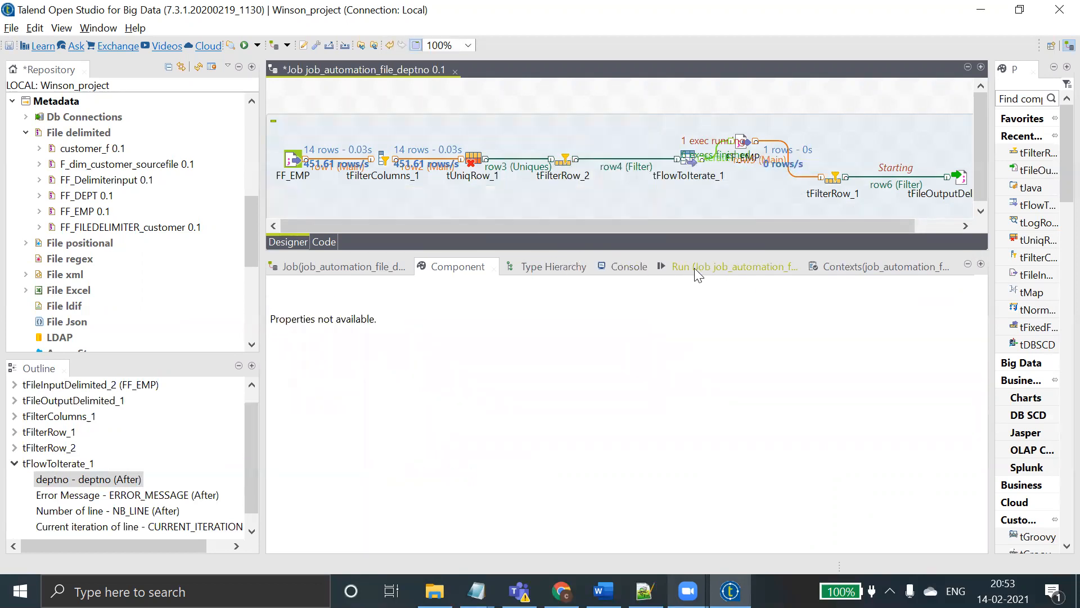
- Clear the previous execution output, run job_automation_file_deptno with the new filter, and read the full console output
left_click(698, 267)
left_click(519, 337)
left_click(410, 337)
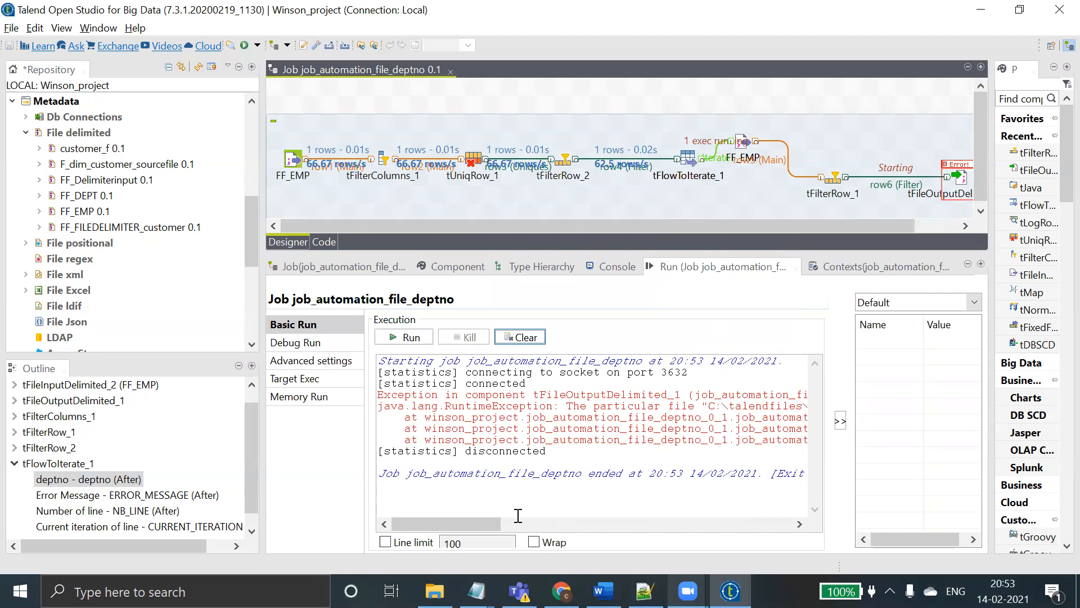
left_click_drag(487, 525, 628, 520)
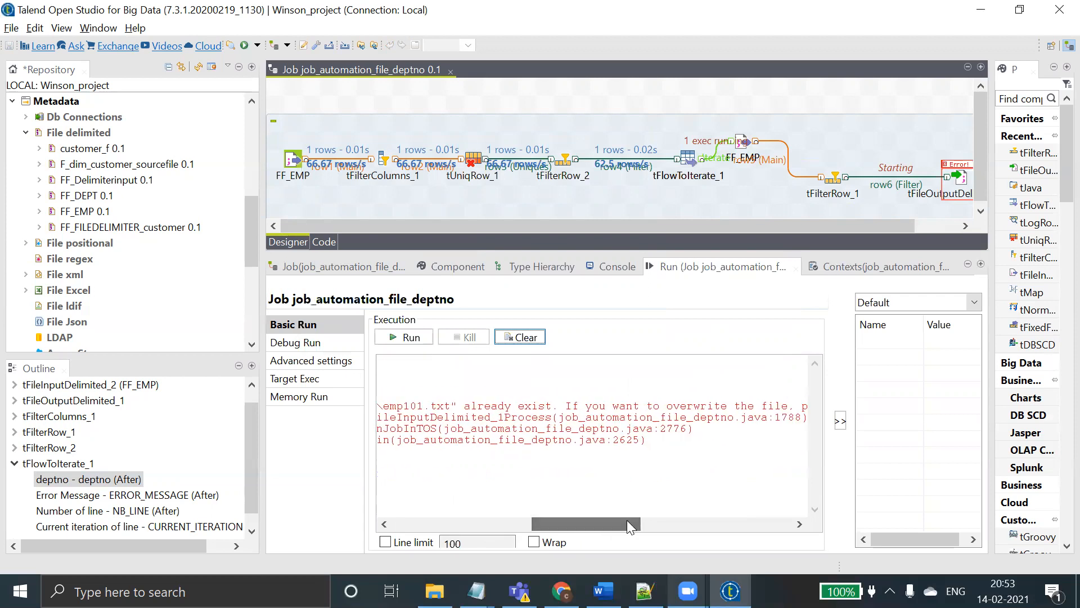
- Switch to File Explorer and delete all the emp text files in talendfiles\New folder_sceario
left_click(442, 576)
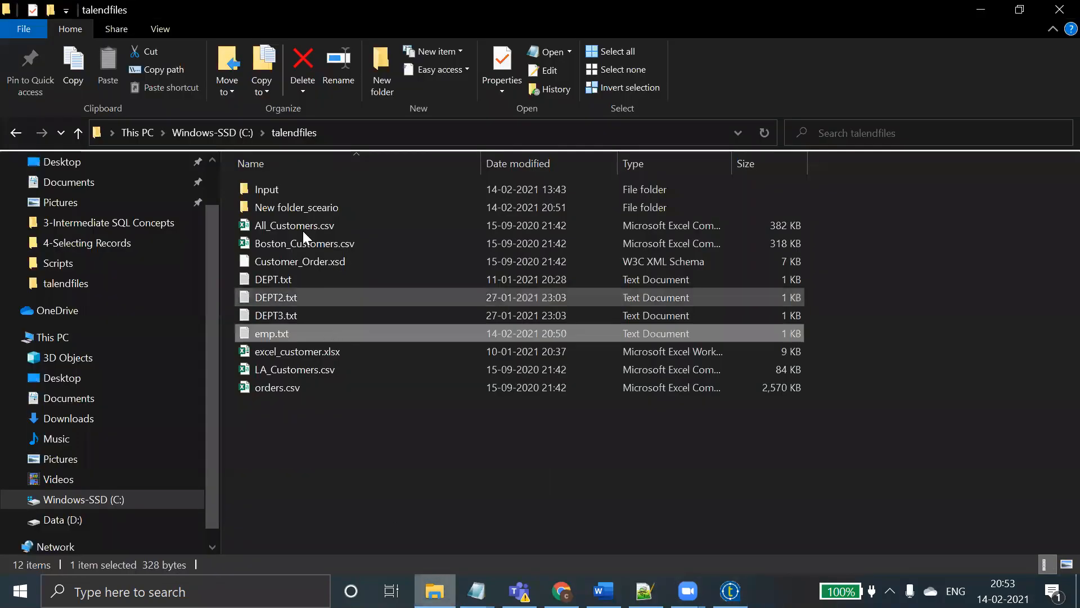
double_click(293, 209)
left_click_drag(303, 323, 275, 189)
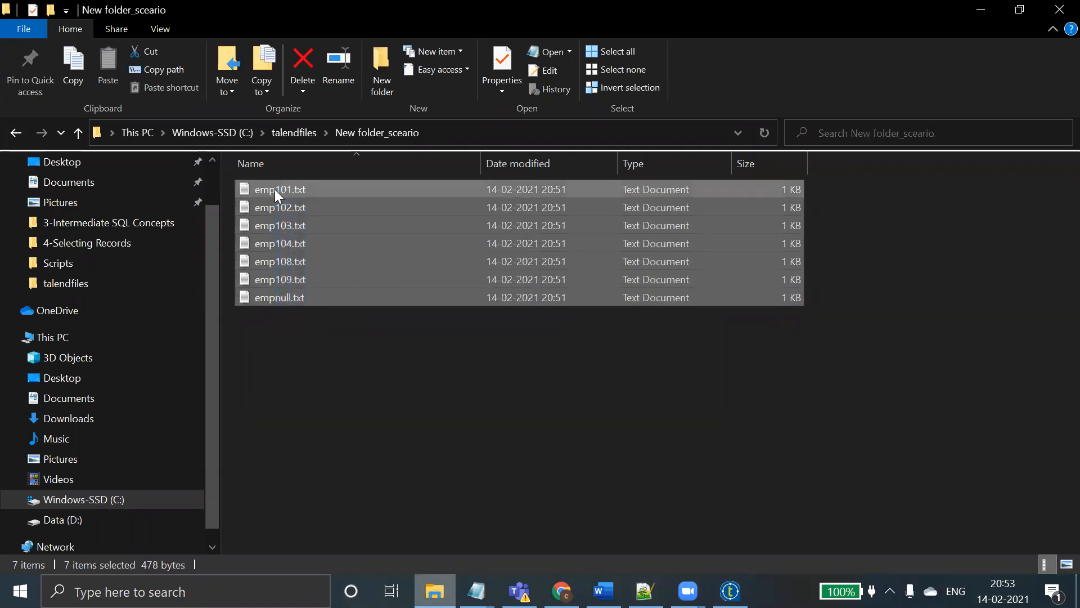
right_click(275, 189)
left_click(304, 69)
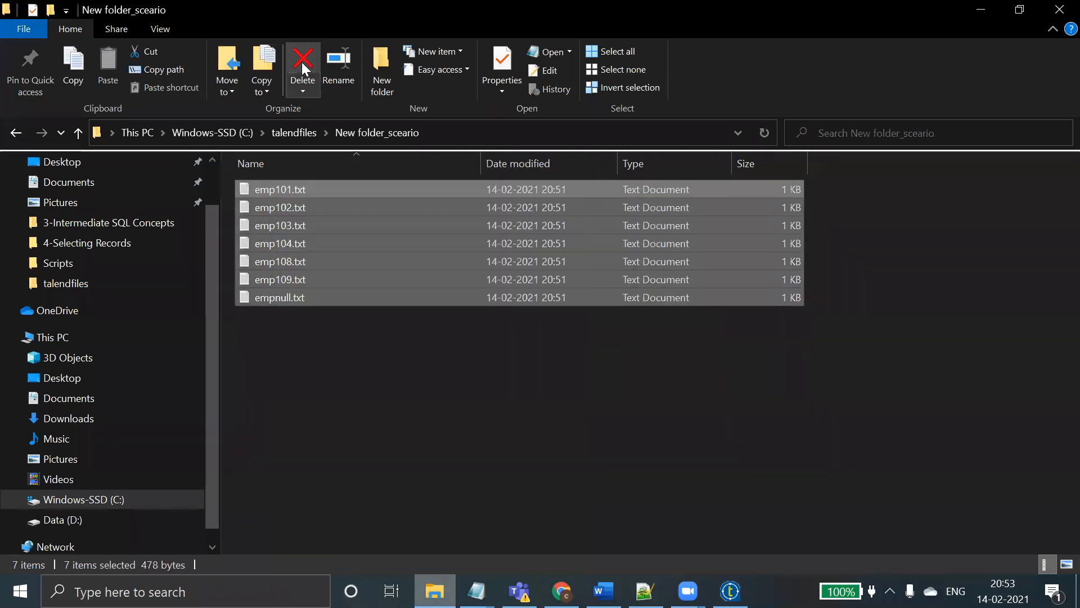
- Switch back to Talend, clear the execution output, rerun job_automation_file_deptno and enlarge the designer area to inspect the row flow
key("alt+Tab")
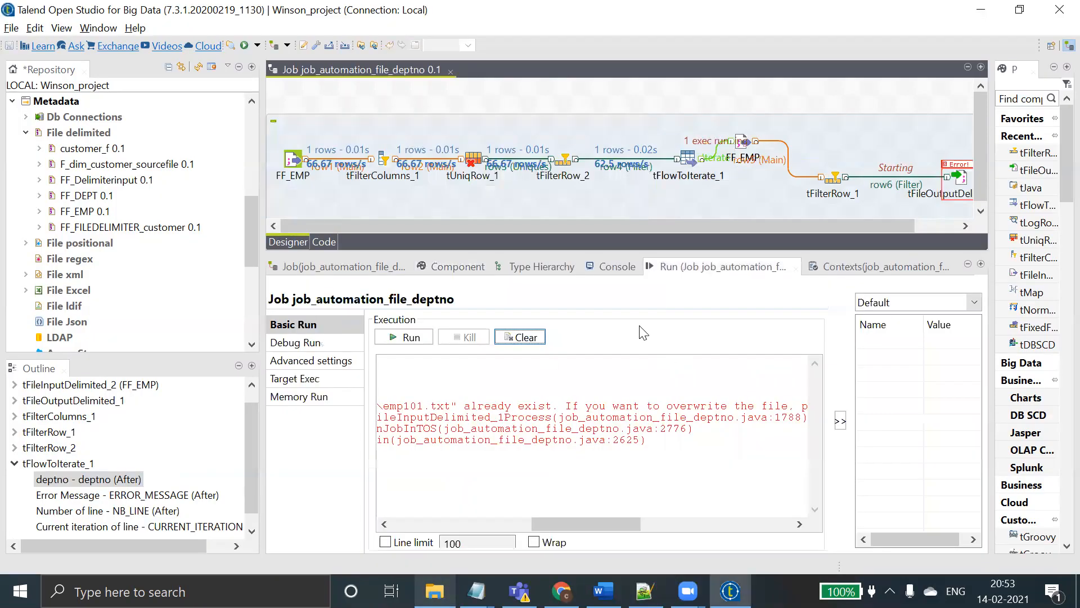
left_click(529, 339)
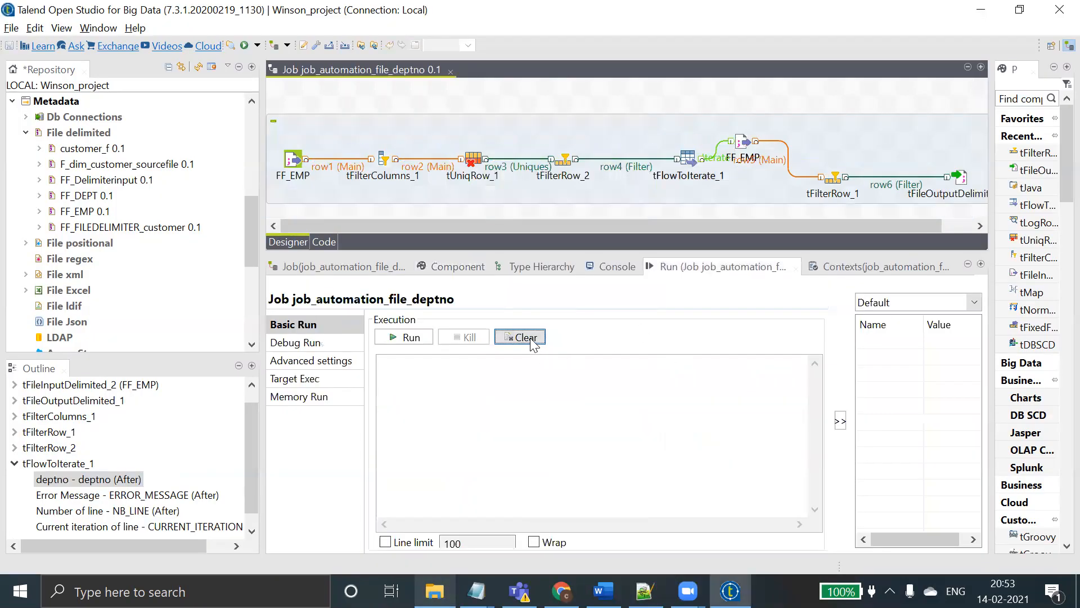
left_click(411, 337)
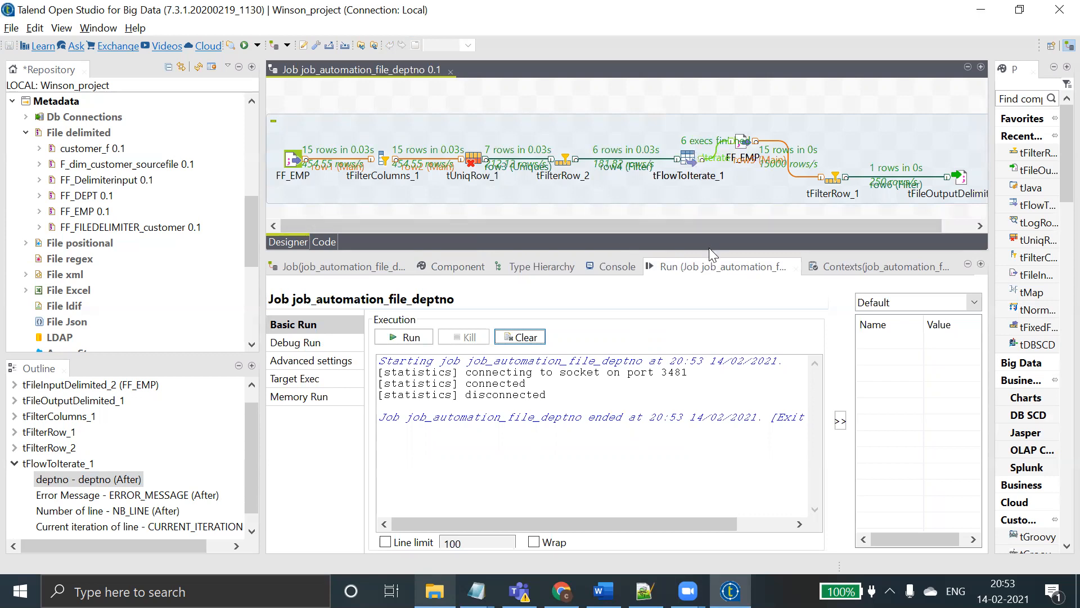
left_click_drag(710, 254, 710, 293)
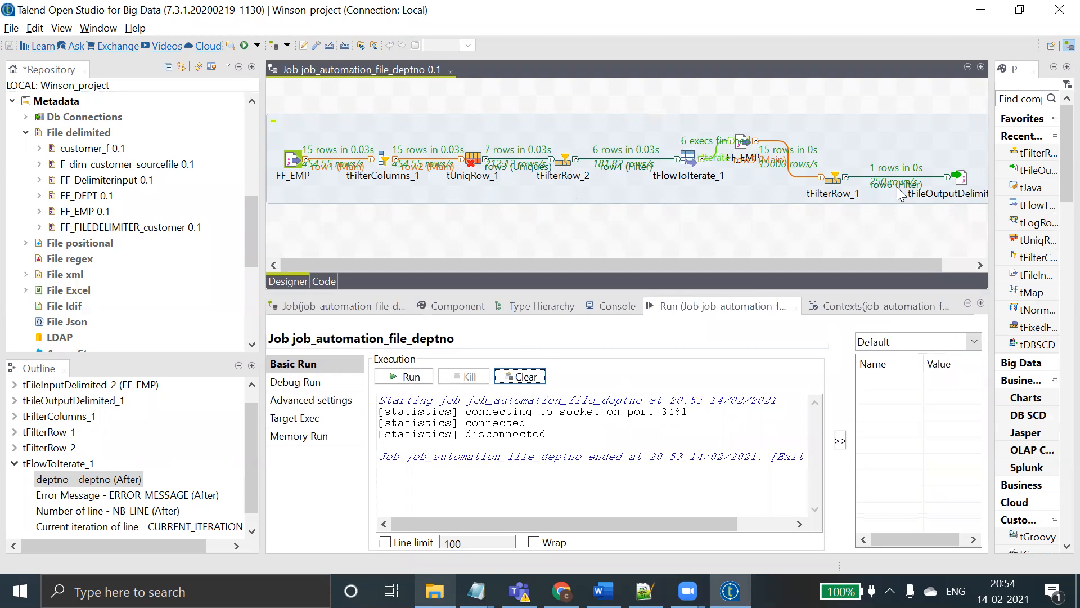
- Switch to File Explorer and check the contents of emp101.txt, emp102.txt and emp103.txt one after another
key("alt+Tab")
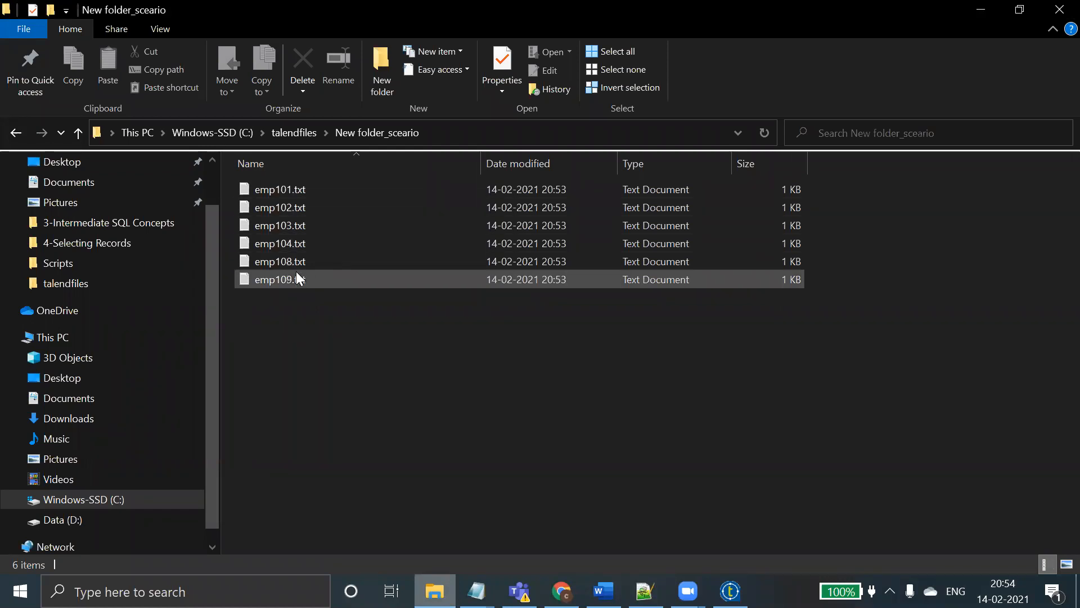
double_click(277, 189)
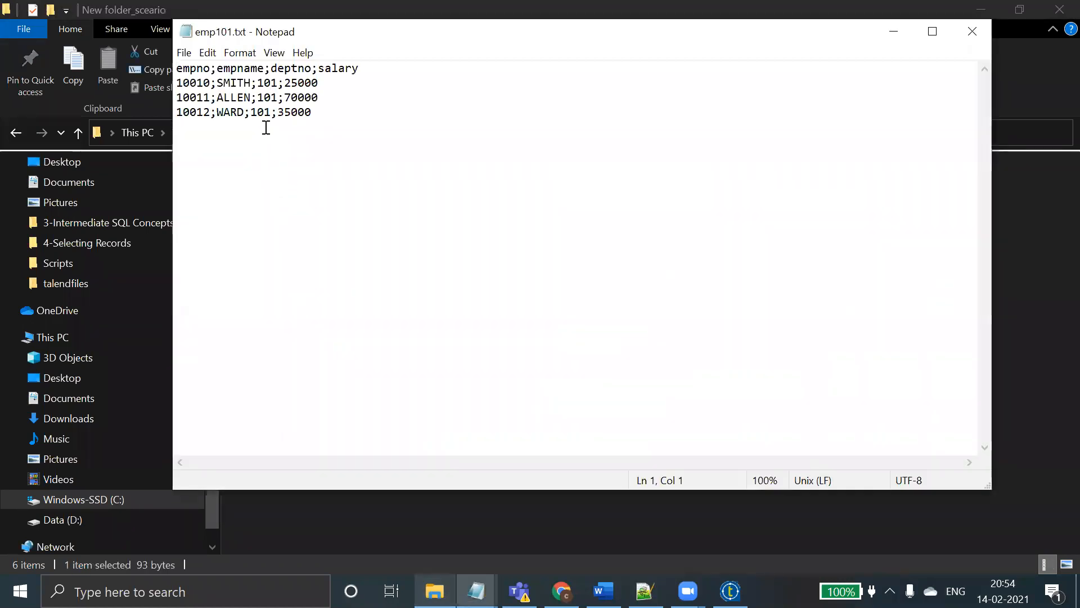
left_click_drag(313, 113, 169, 84)
left_click(981, 36)
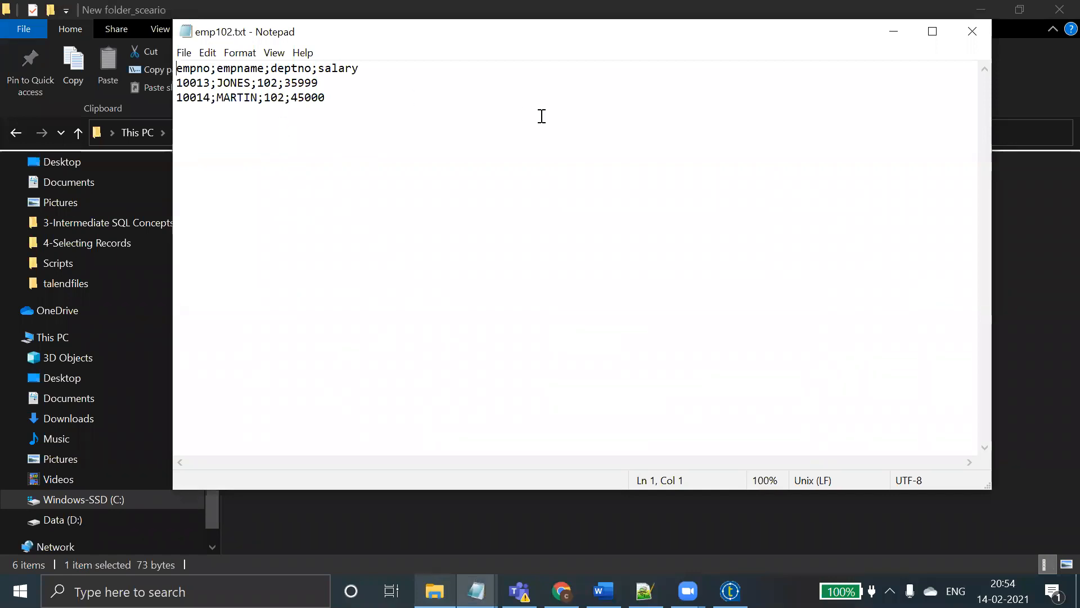
left_click(968, 38)
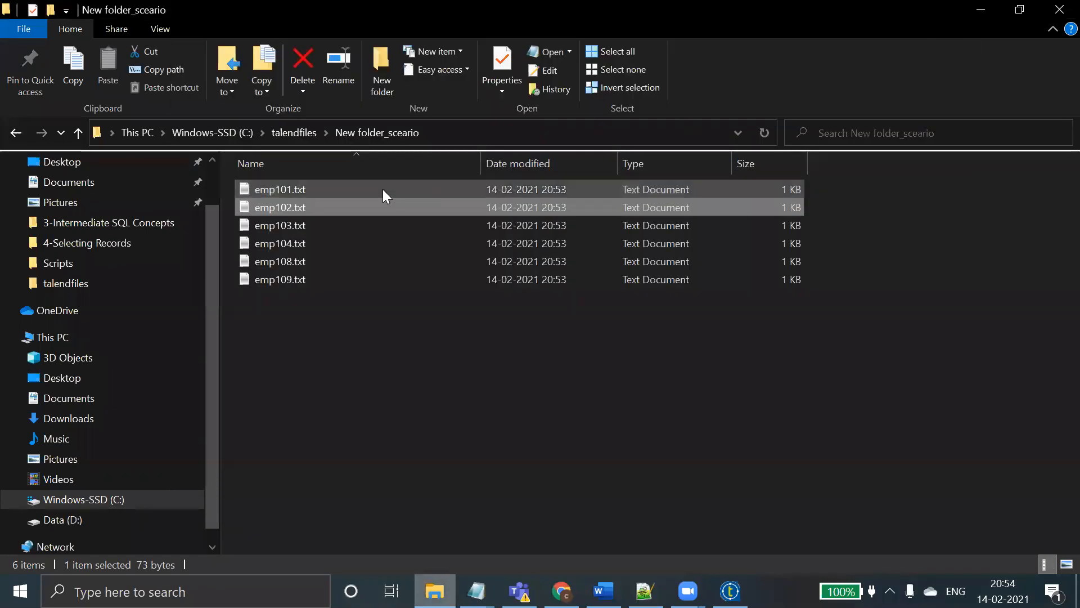
double_click(280, 221)
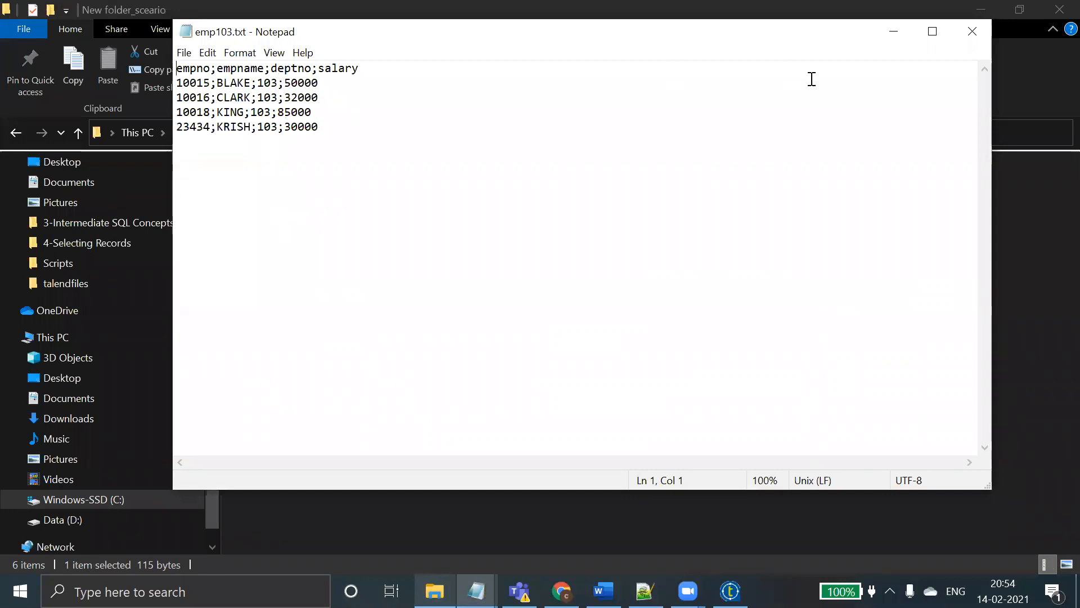
left_click(973, 31)
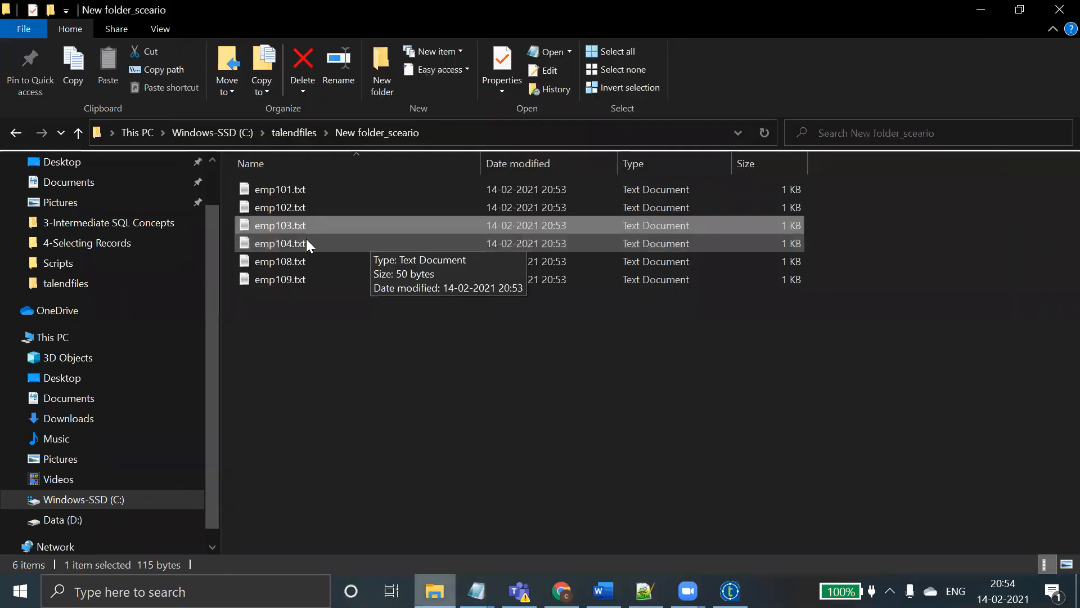
- Check the contents of the remaining department files emp104.txt, emp108.txt and emp109.txt, closing each one after reading
double_click(306, 243)
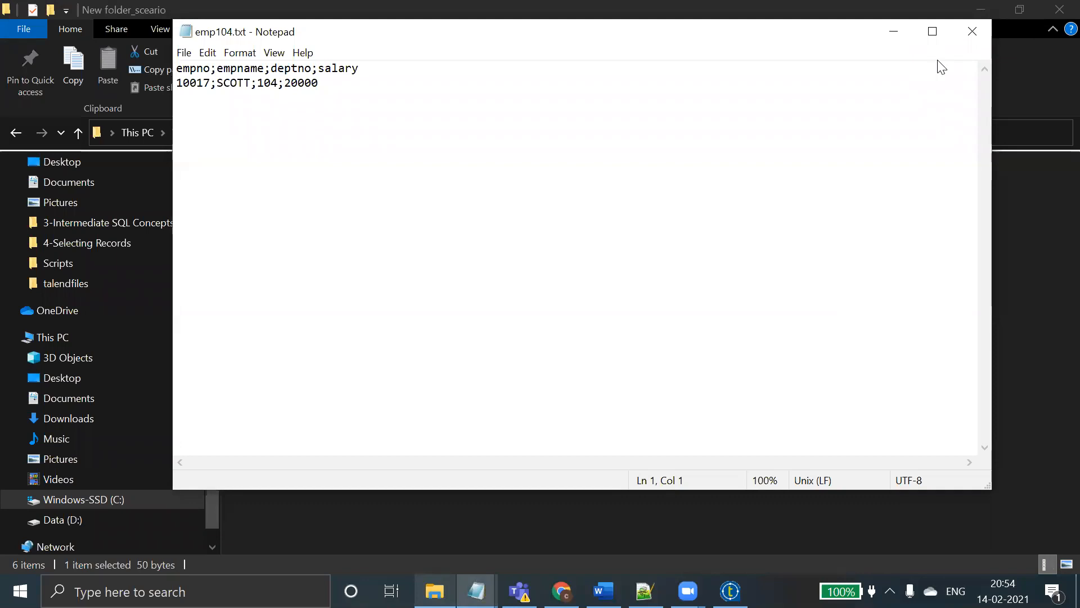
left_click(972, 31)
double_click(293, 261)
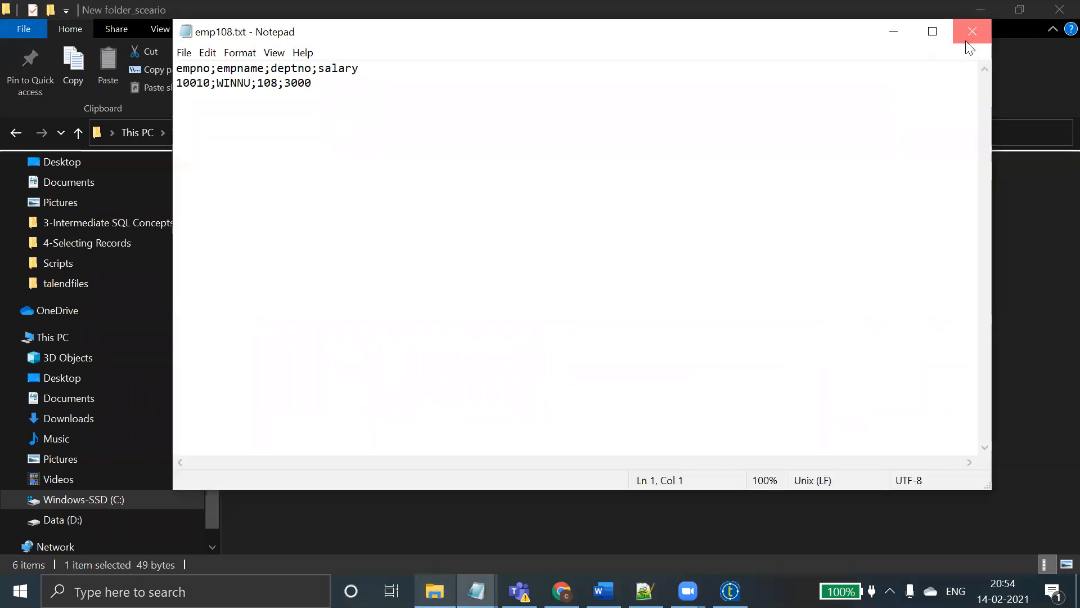
left_click(972, 31)
left_click(303, 280)
double_click(304, 281)
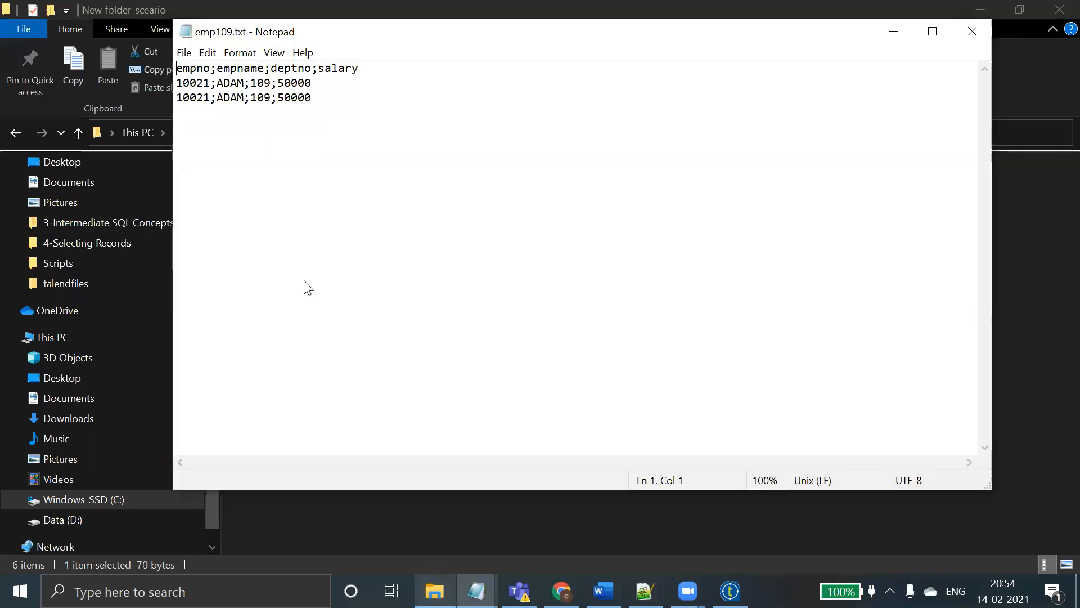
left_click(971, 33)
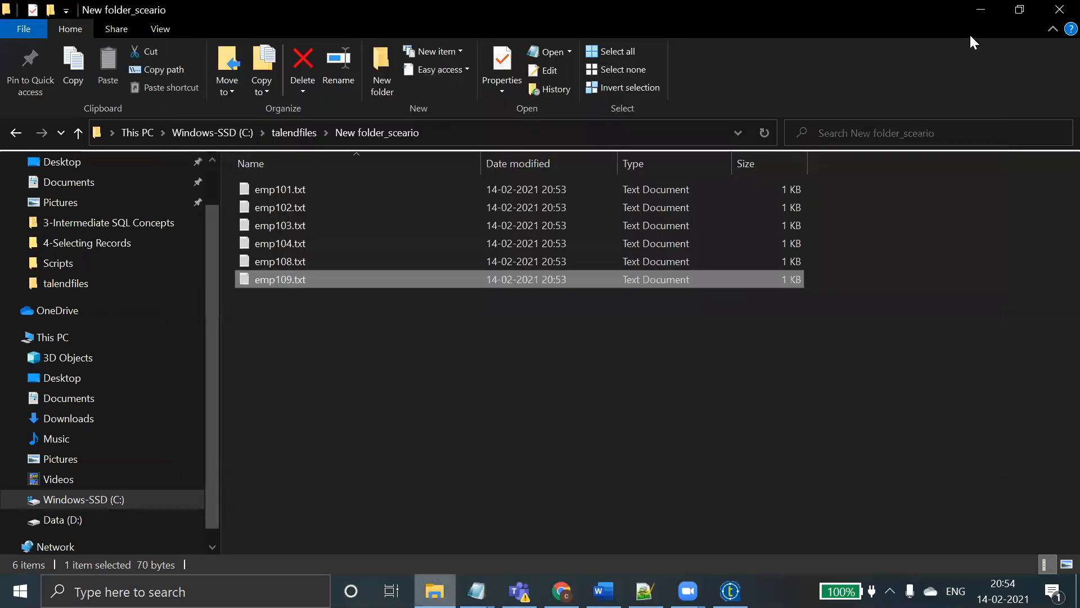
- Switch back to Talend and review the settings of the first FF_EMP, the tFilterColumns_1 schema, tUniqRow_1 and tFilterRow_2
left_click(730, 590)
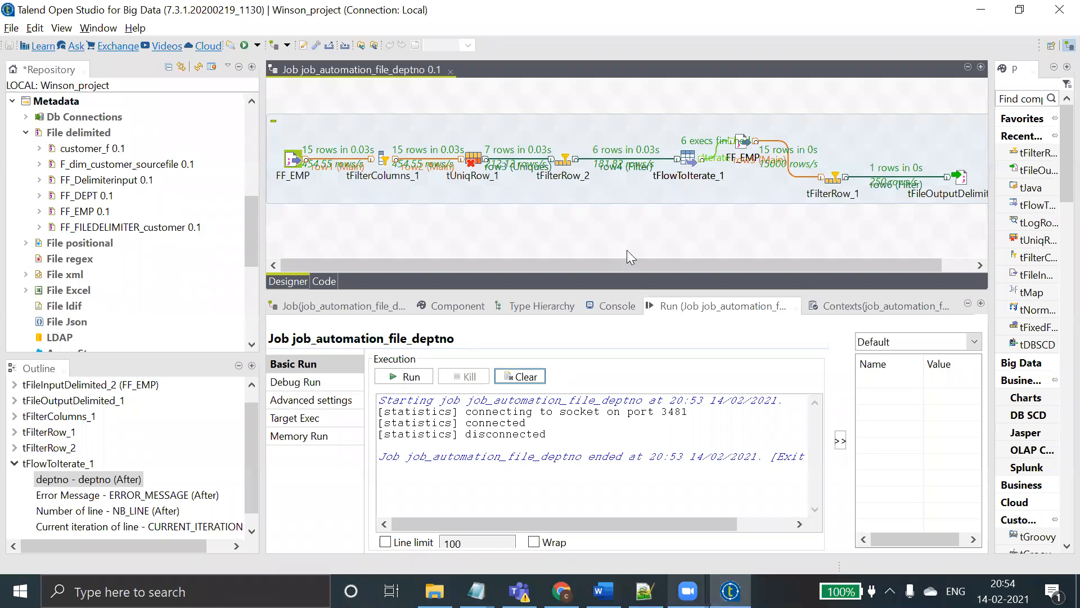
double_click(296, 165)
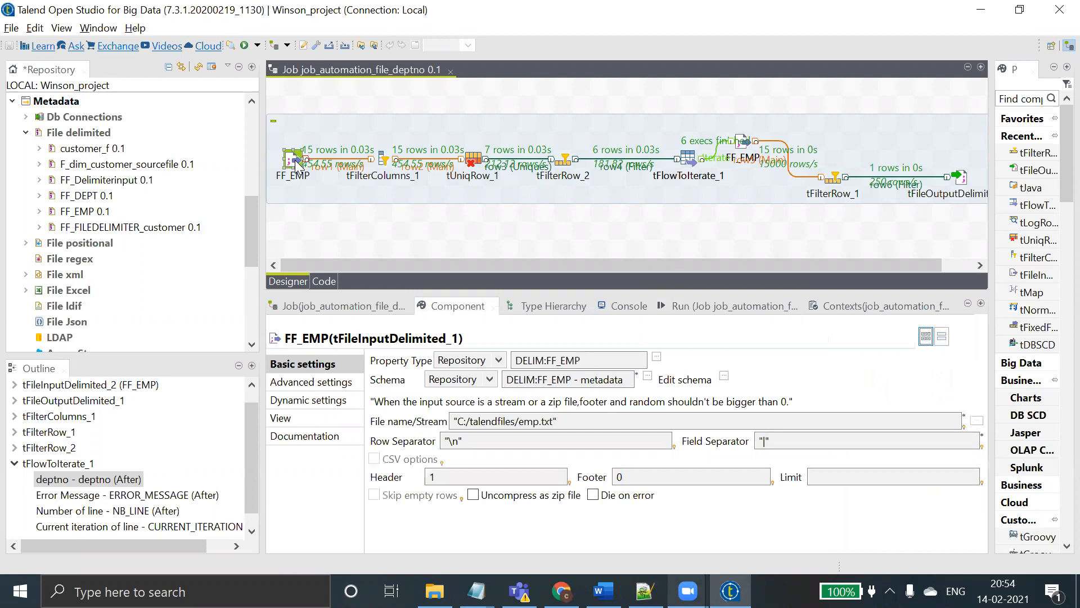
left_click(382, 160)
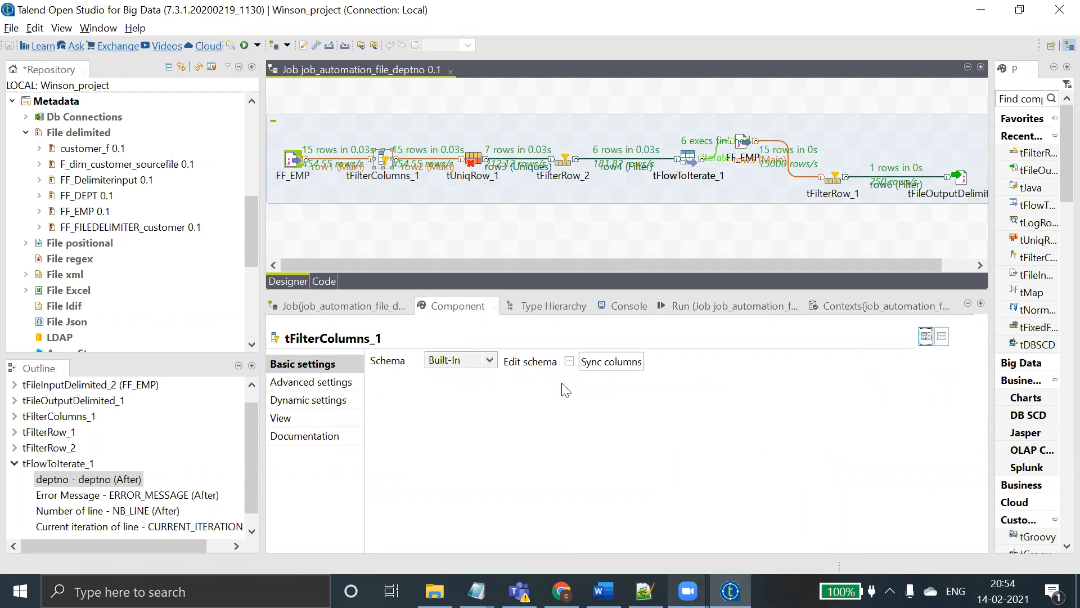
left_click(569, 361)
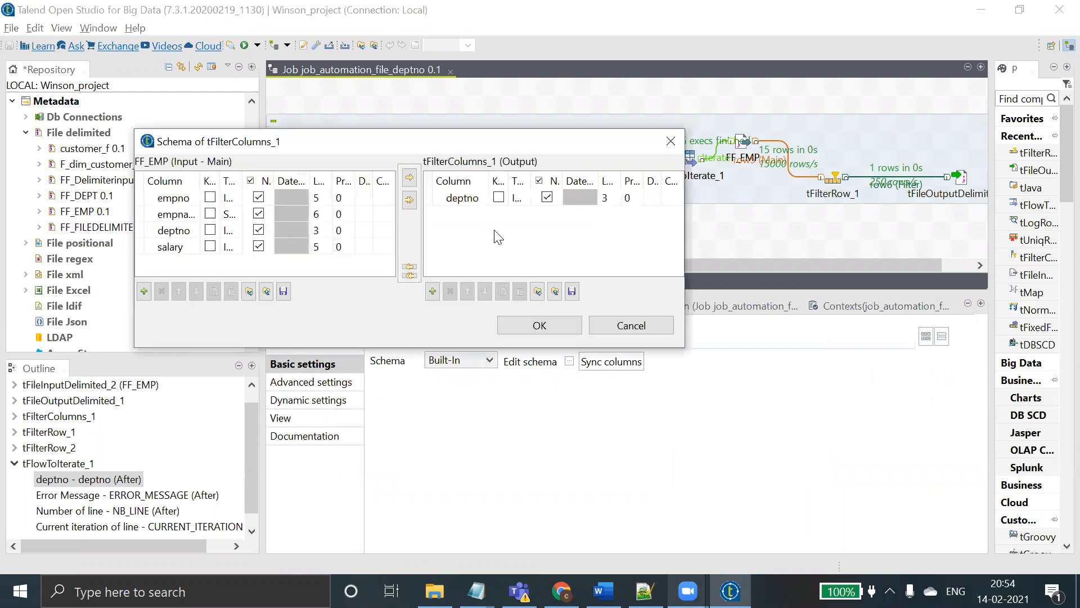
left_click(539, 326)
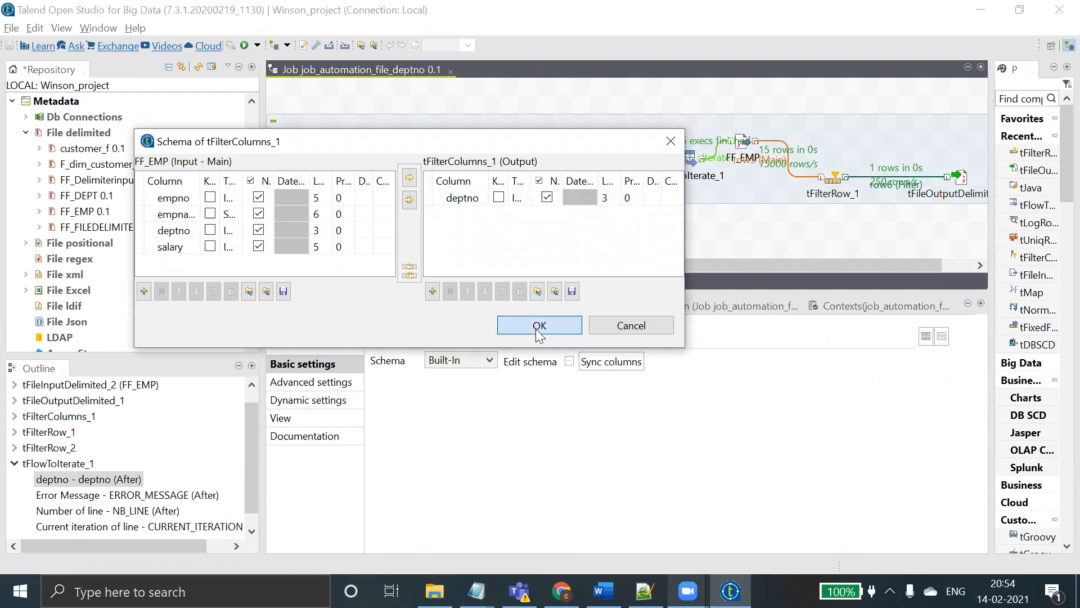
left_click(475, 163)
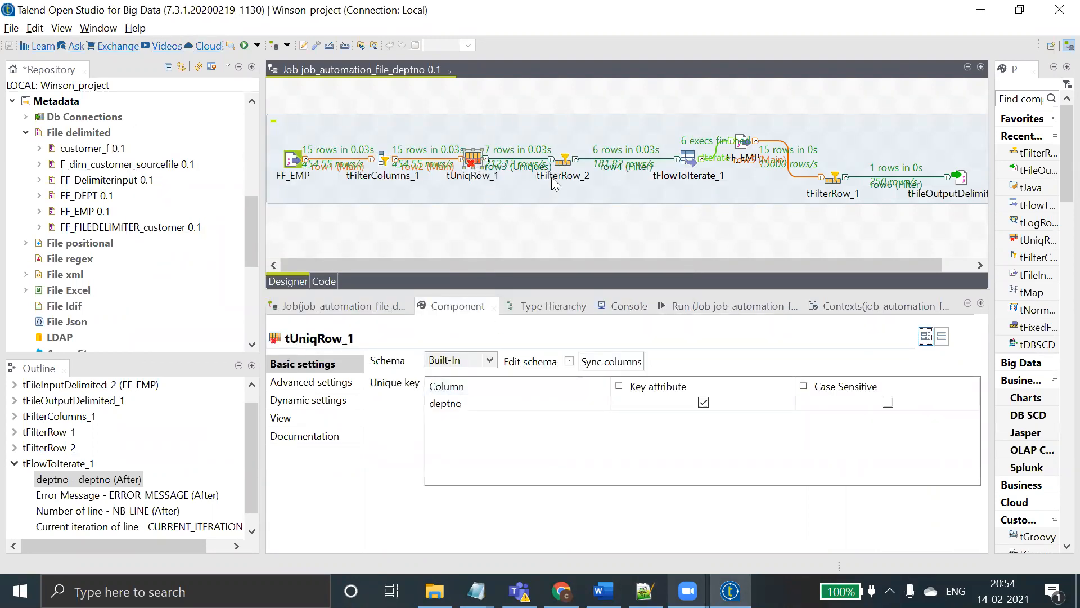
left_click(566, 161)
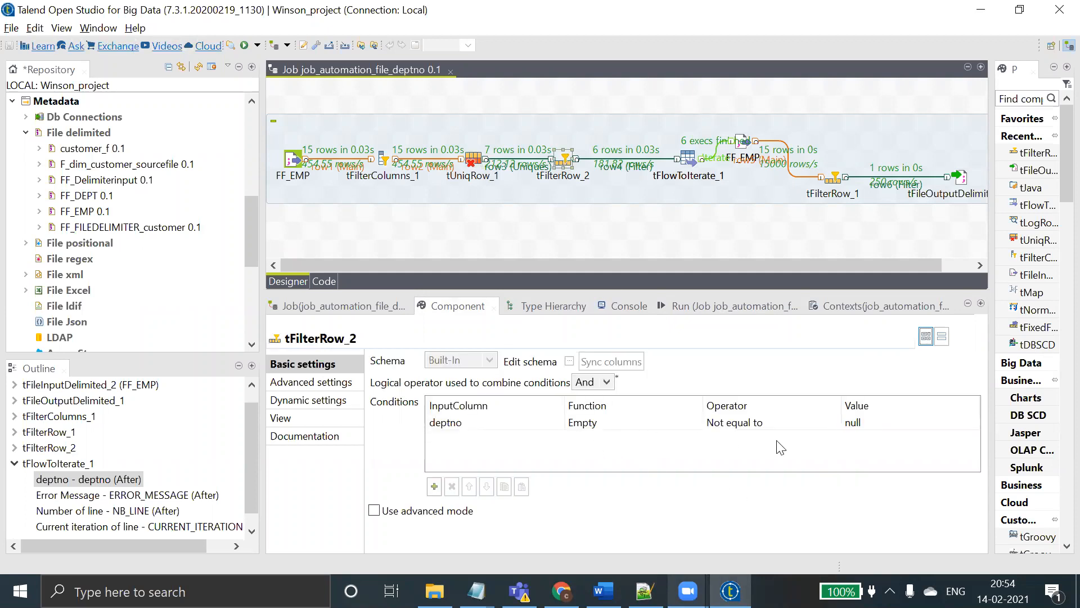
- Review the basic settings of tFlowToIterate_1 and the deptno condition in tFilterRow_1
left_click(689, 159)
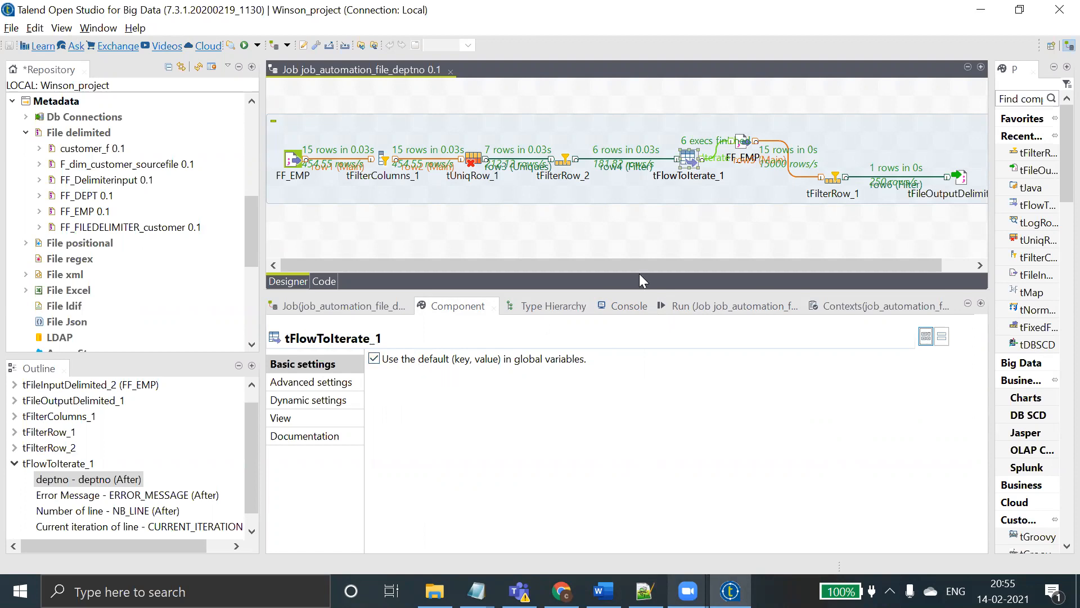
left_click(743, 145)
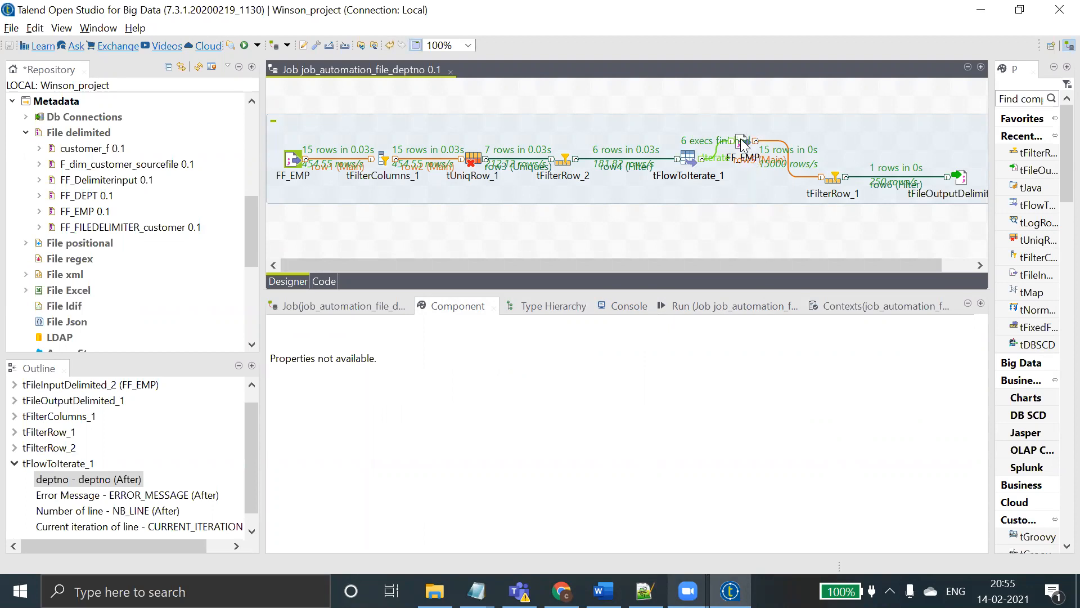
left_click(842, 173)
left_click(847, 171)
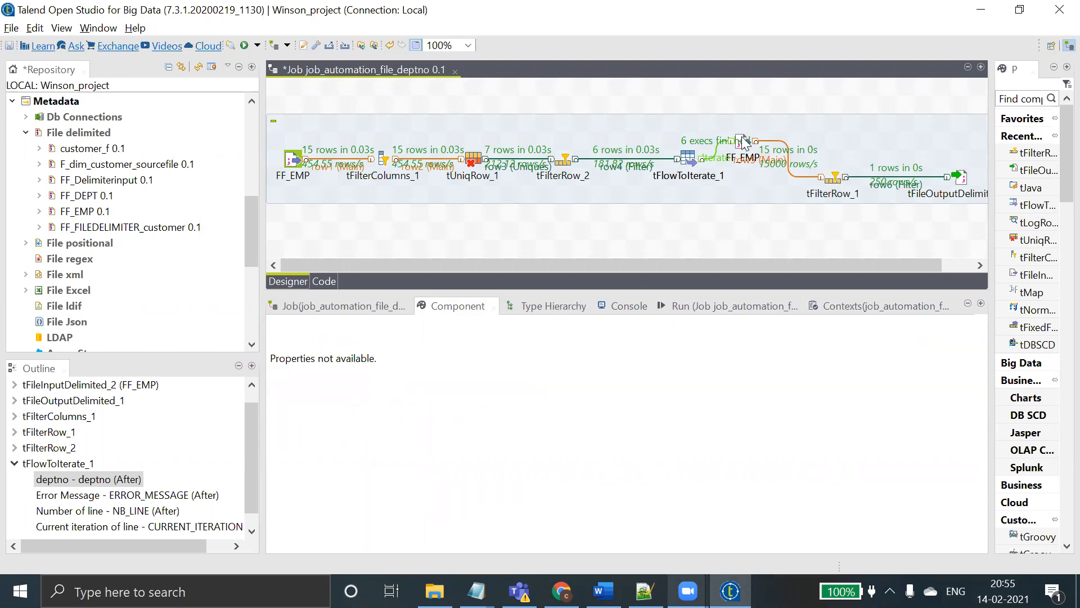
left_click(838, 179)
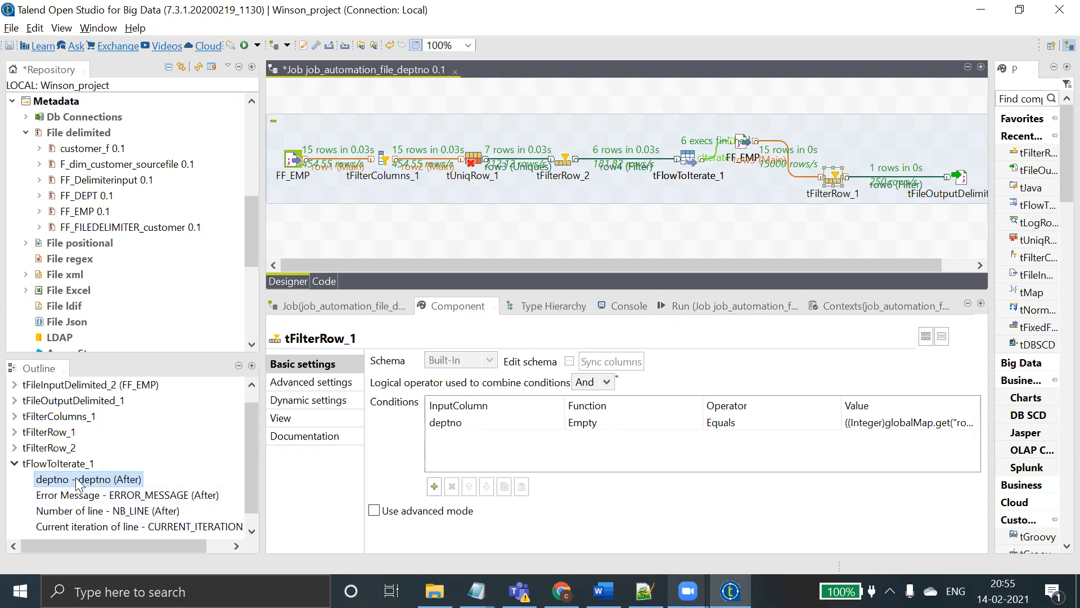
- Turn off the default (key, value) in global variables for tFlowToIterate_1, inspect its outline variables, and re-enable the option
left_click(688, 162)
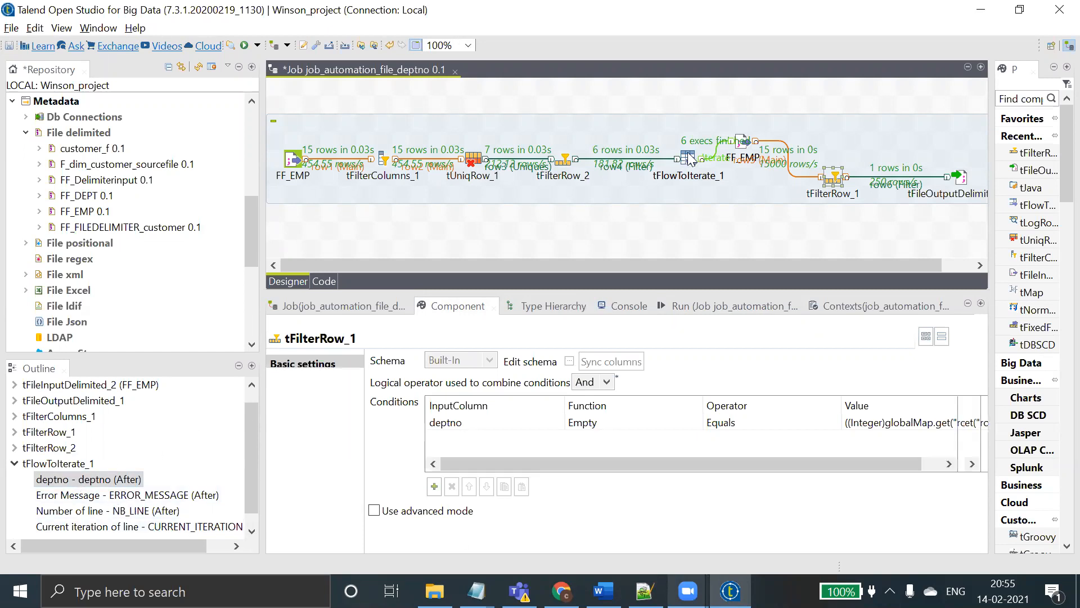
left_click(375, 359)
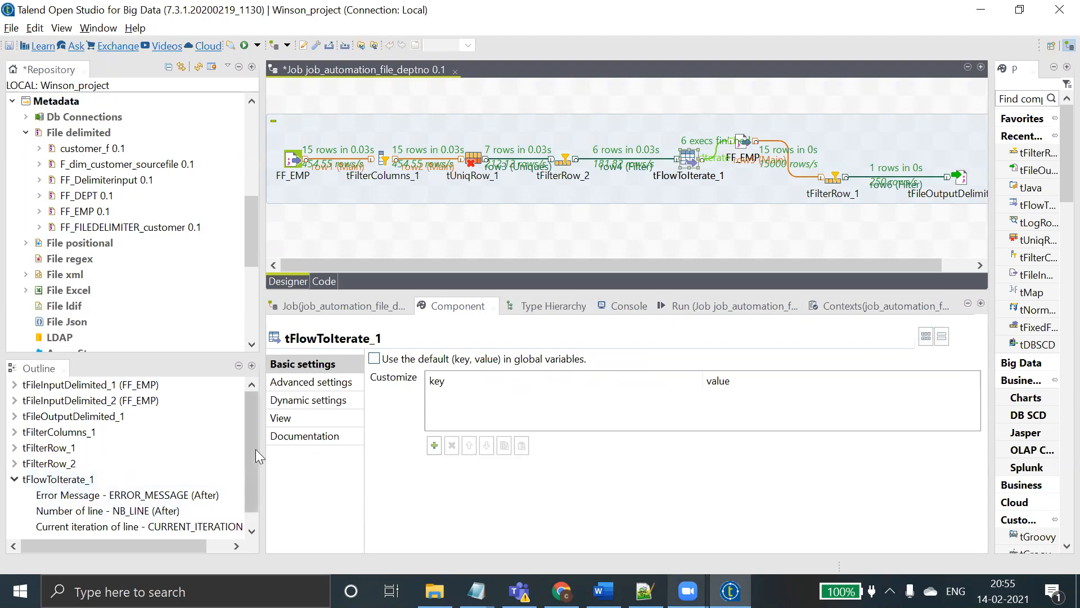
left_click_drag(249, 455, 252, 472)
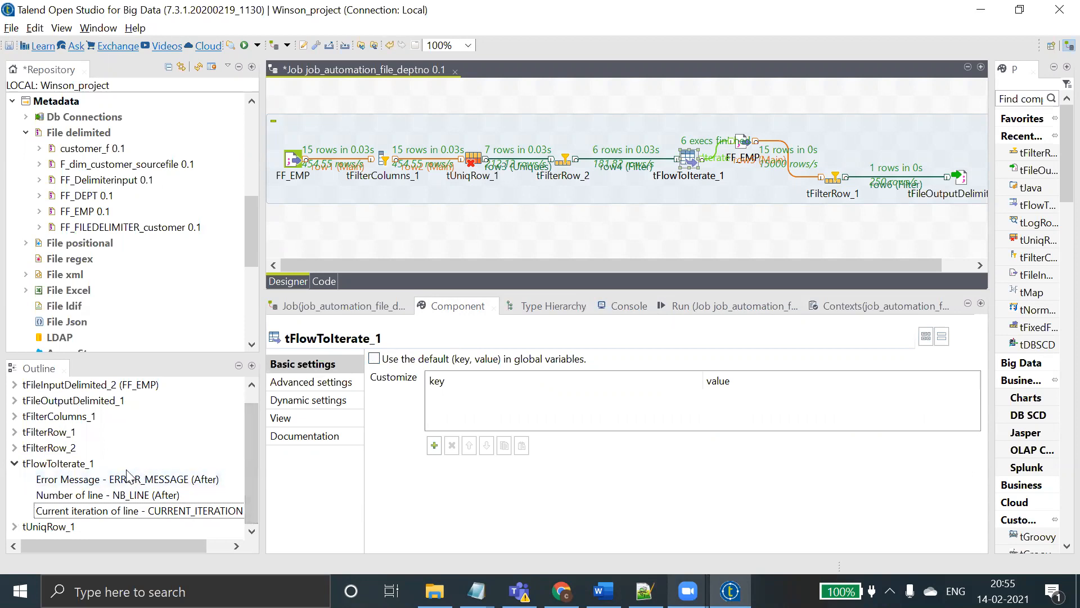
left_click(375, 362)
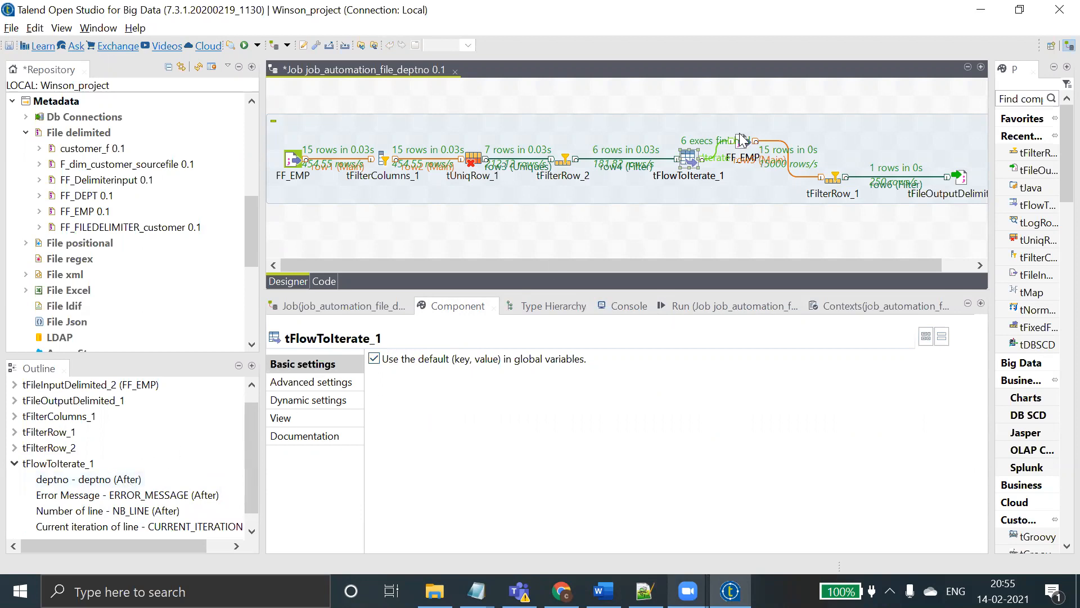
- Move tFilterRow_1 up level with tFlowToIterate_1 and open the basic settings of tFileOutputDelimited_1 to review its file name expression
left_click(746, 147)
left_click_drag(833, 177, 837, 162)
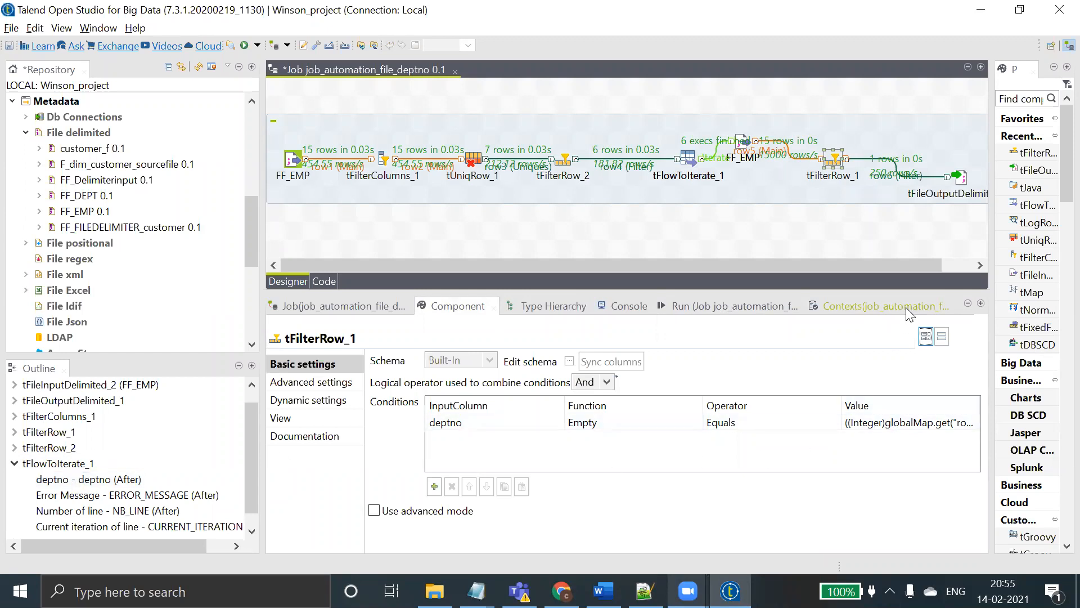
left_click(959, 181)
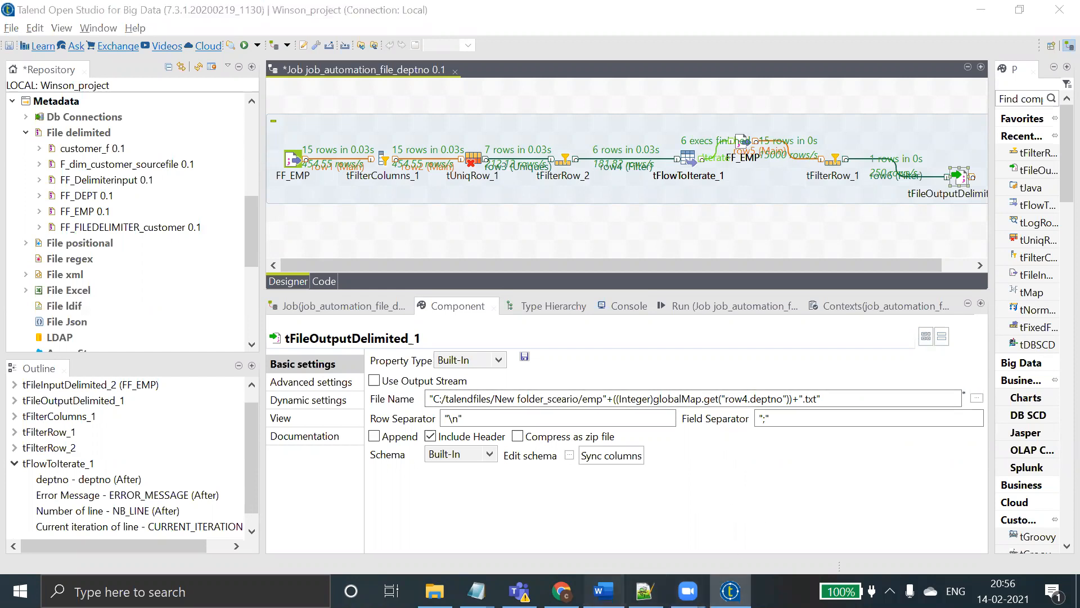
- Switch to Tnormalize.docx in Word, read the job audit load notes for job_control_stat, and return to Talend
left_click(602, 591)
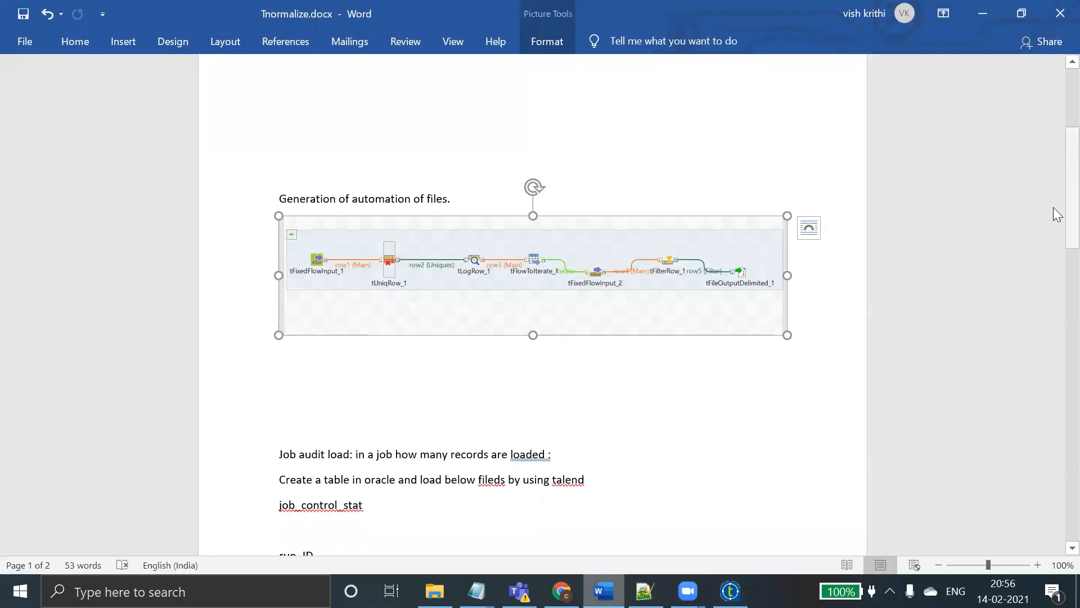
left_click_drag(1053, 208, 1053, 283)
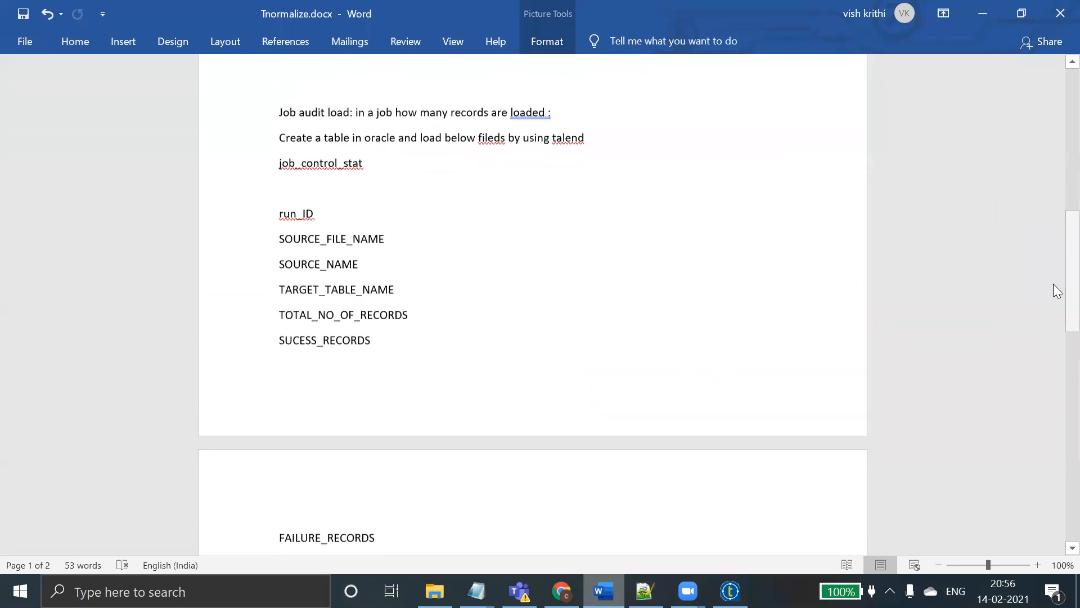
key("alt+Tab")
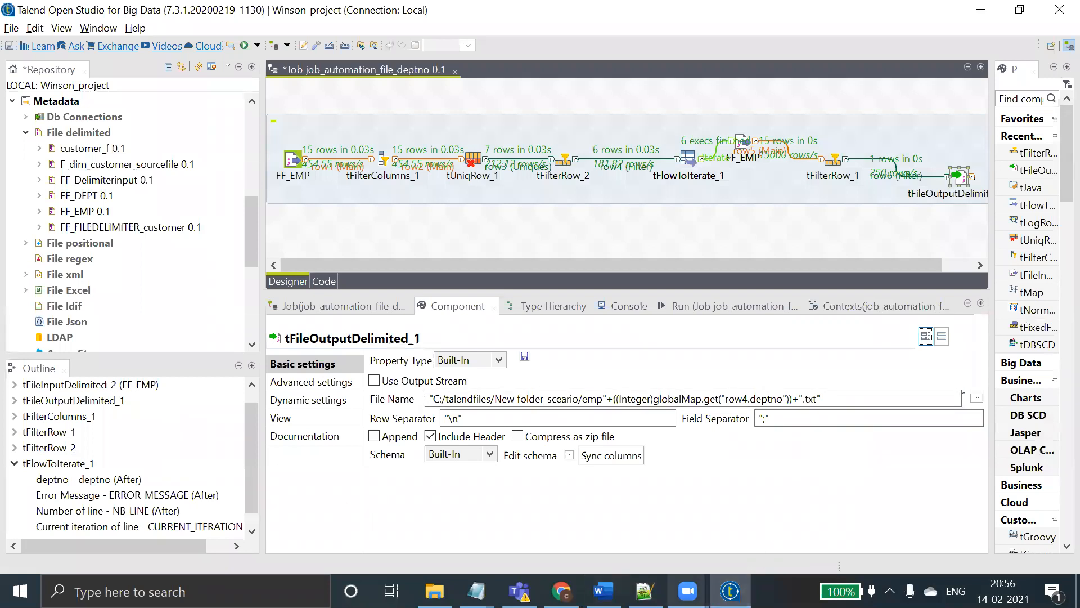
left_click(687, 591)
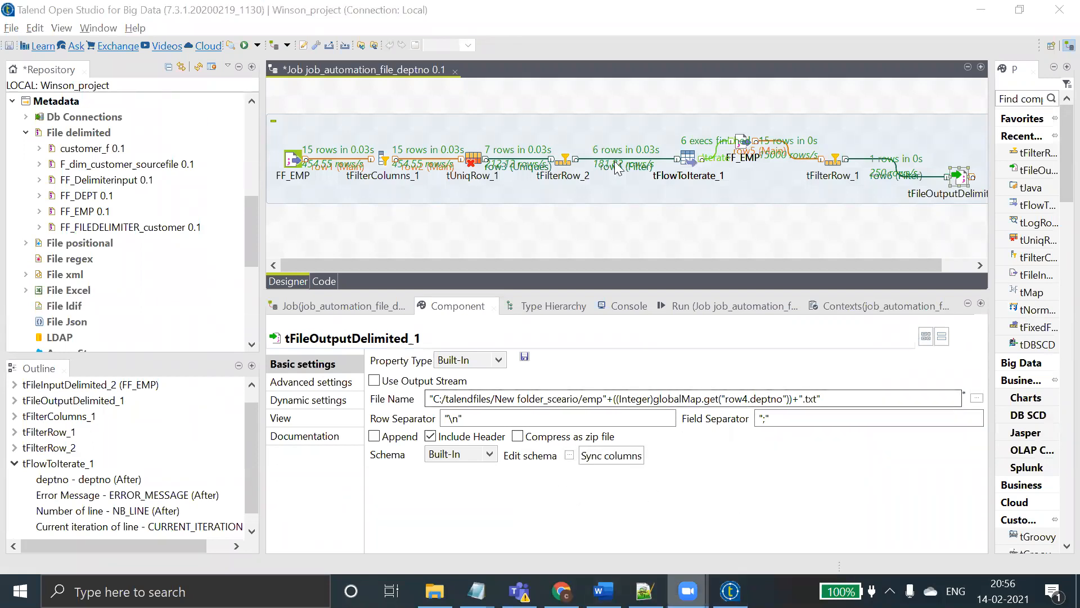